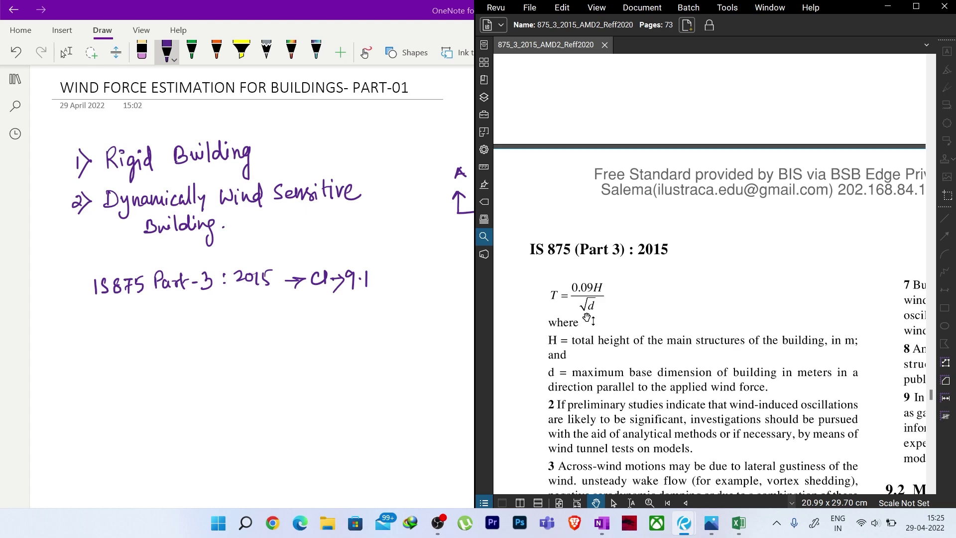
Step: Examine the notes on the fundamental time period T for multi-storied buildings in clause 9.1 of IS 875 (Part 3) : 2015
scroll(609, 314, "up", 5)
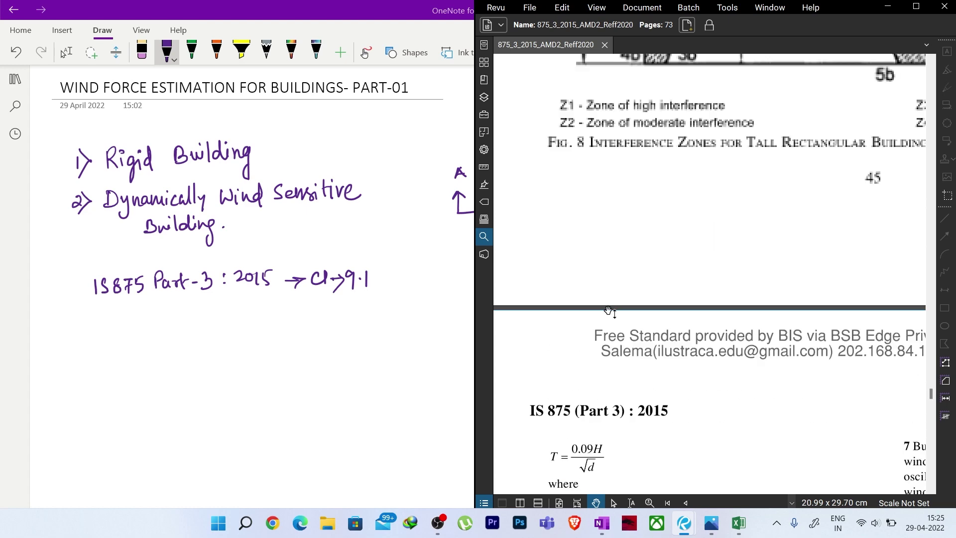
scroll(541, 329, "up", 10)
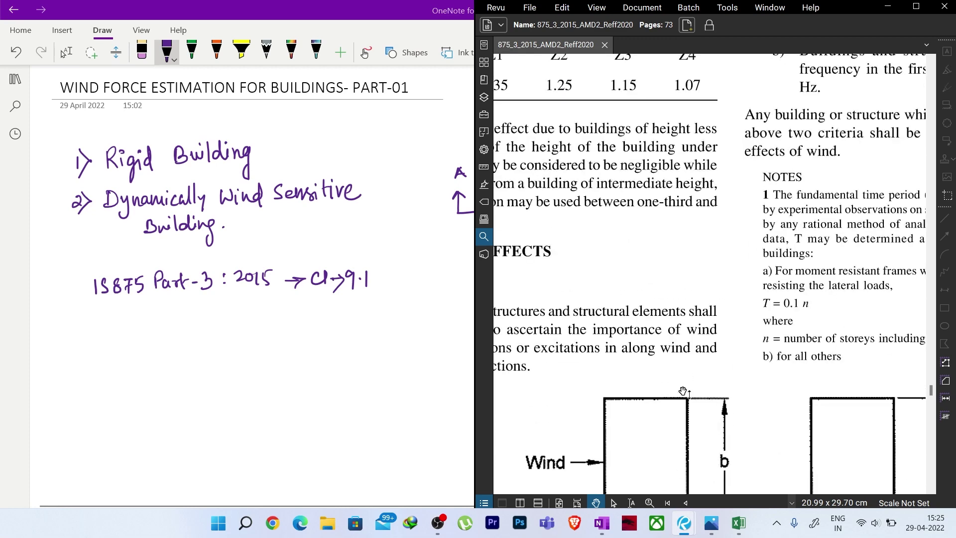
scroll(697, 373, "right", 3)
scroll(737, 326, "right", 1)
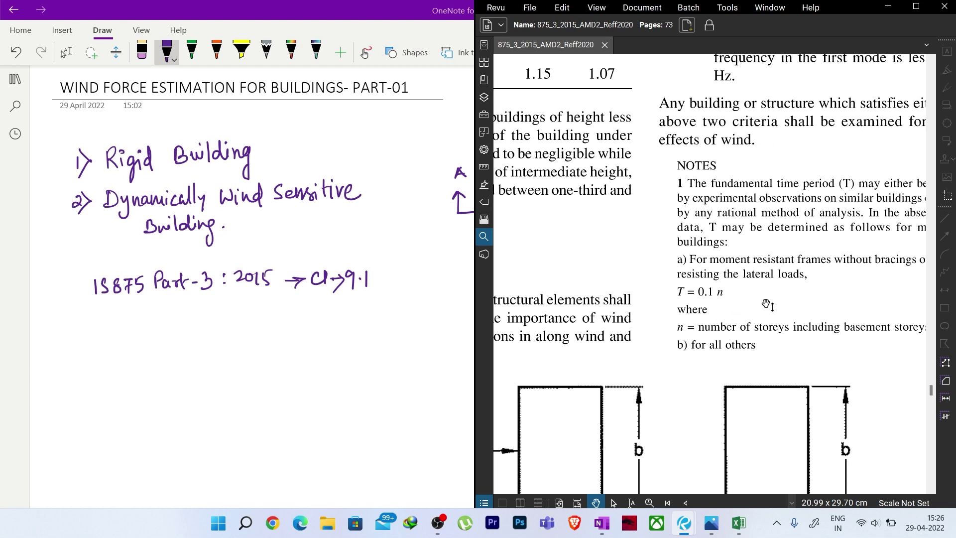
left_click_drag(713, 268, 777, 275)
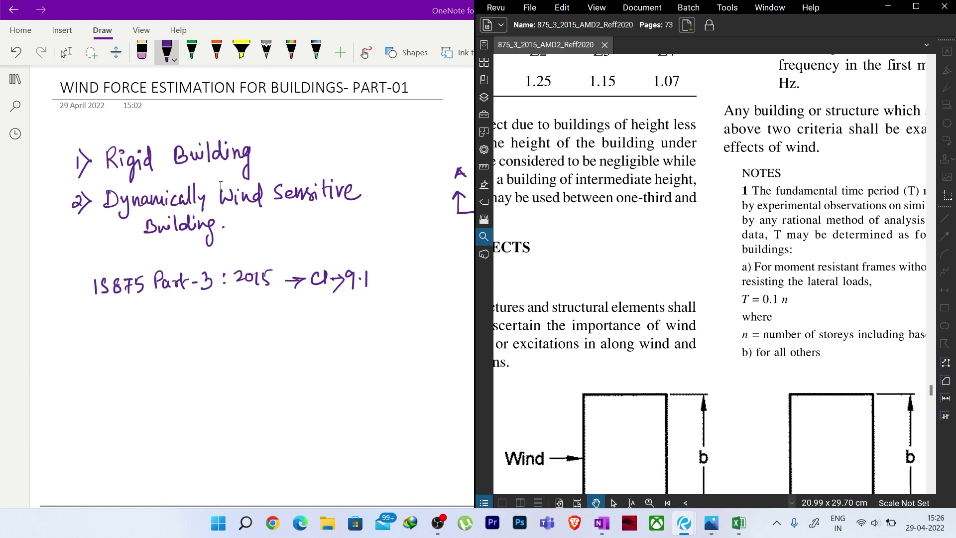
left_click(887, 7)
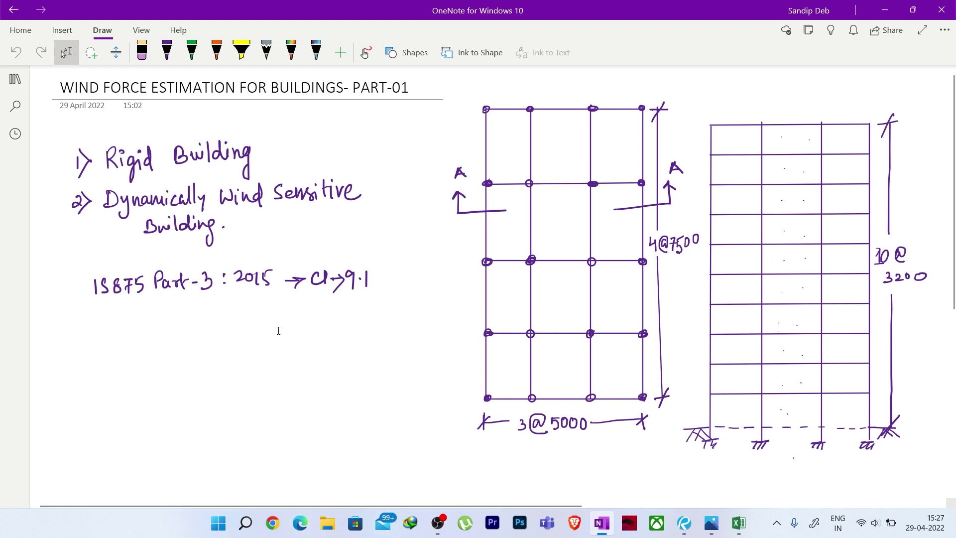
Step: In OneNote, handwrite the item marker 1) in purple ink below the IS 875 Part-3 : 2015 line
left_click(167, 50)
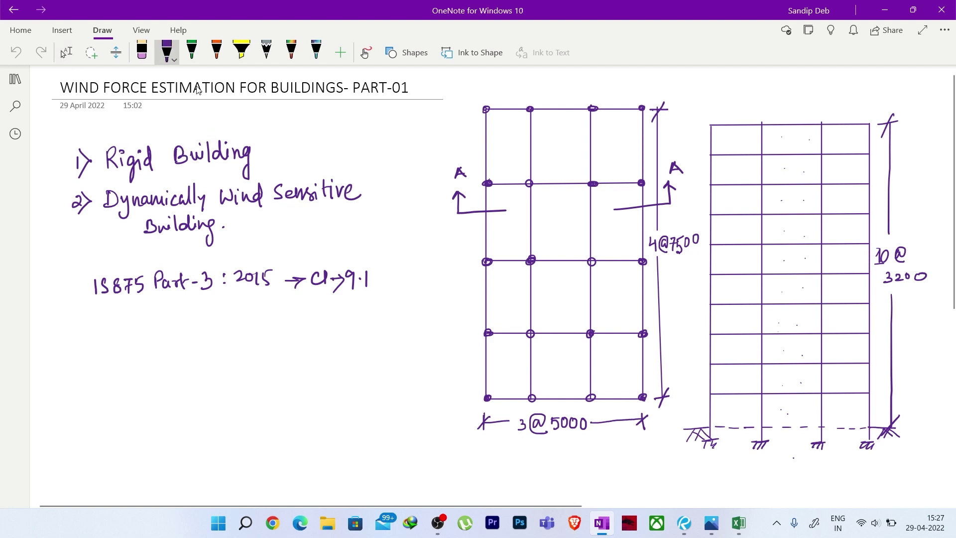
left_click(102, 332)
mouse_move(99, 337)
left_mouse_down()
mouse_move(97, 356)
mouse_move(109, 346)
mouse_move(89, 367)
left_mouse_up()
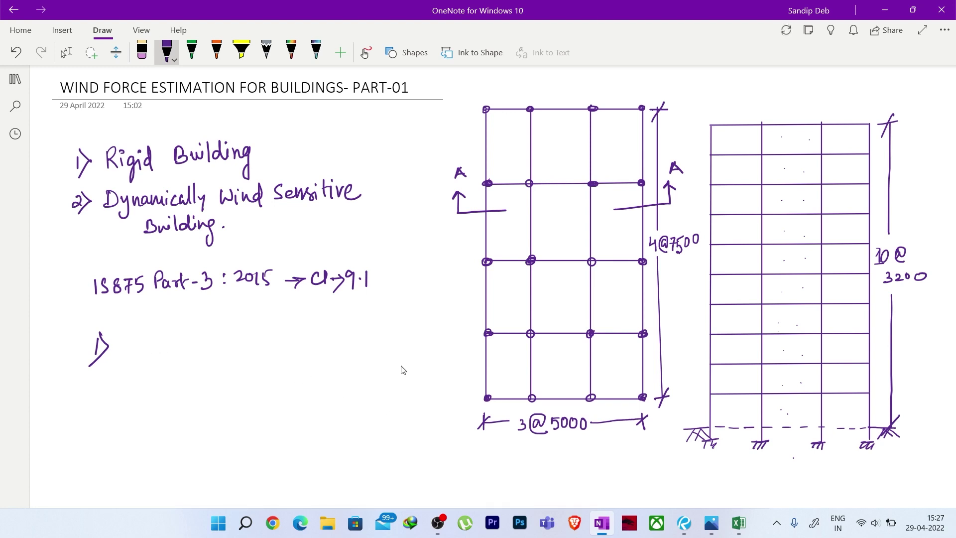
Step: Draw a pair of x and y axis arrows with labels near the lower-left corner of the building plan
mouse_move(431, 420)
left_mouse_down()
mouse_move(427, 458)
mouse_move(461, 452)
mouse_move(451, 462)
left_mouse_up()
mouse_move(472, 453)
left_mouse_down()
mouse_move(479, 462)
mouse_move(502, 456)
left_mouse_up()
mouse_move(422, 433)
left_mouse_down()
mouse_move(431, 421)
mouse_move(440, 431)
left_mouse_up()
left_click_drag(433, 399, 438, 405)
left_click_drag(443, 398, 440, 413)
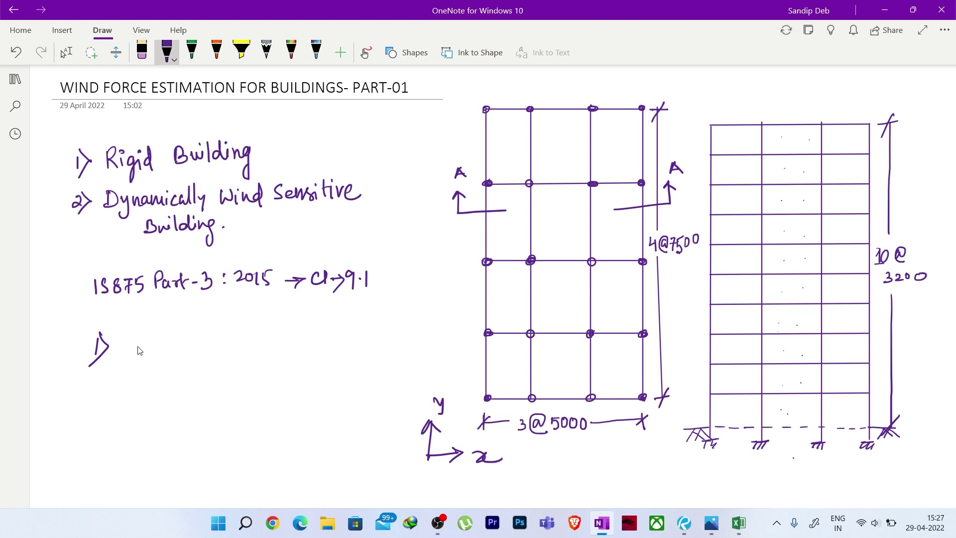
Step: Handwrite lx, ly, h for item 1 and the condition h/lx > 5 beneath it
left_click_drag(133, 355, 172, 367)
mouse_move(200, 334)
left_mouse_down()
mouse_move(196, 365)
mouse_move(216, 357)
mouse_move(213, 373)
mouse_move(269, 358)
left_mouse_up()
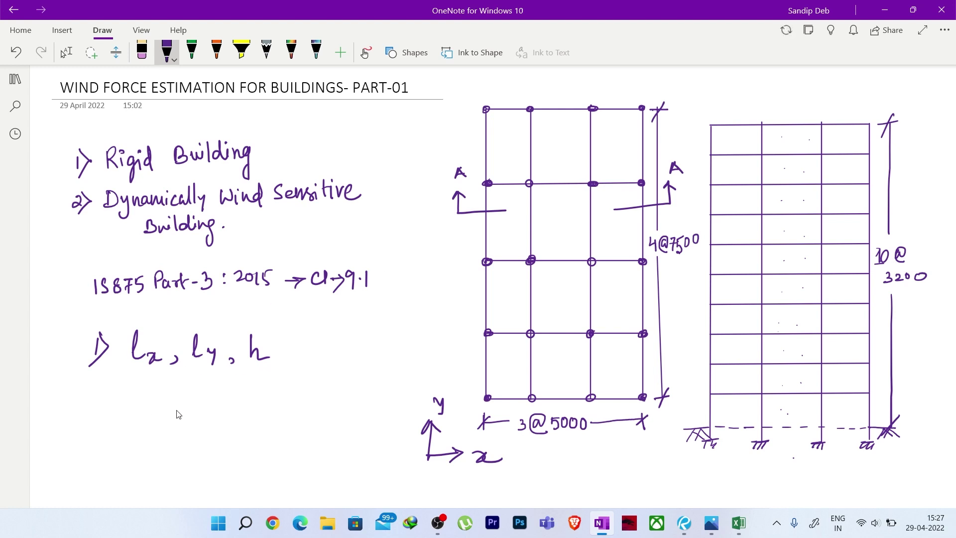
left_click_drag(129, 391, 125, 413)
left_click_drag(132, 403, 143, 420)
left_click(141, 50)
mouse_move(124, 396)
left_mouse_down()
mouse_move(145, 407)
mouse_move(133, 449)
mouse_move(179, 429)
mouse_move(202, 399)
left_mouse_up()
left_click(166, 50)
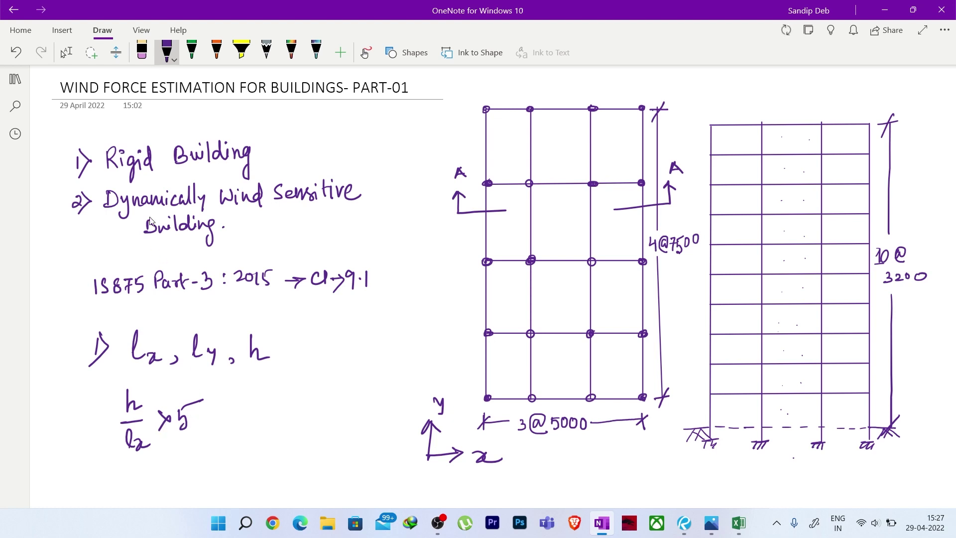
Step: Link the h/lx > 5 condition with a dash to a circled 2
left_click_drag(199, 419, 228, 416)
left_click_drag(251, 409, 263, 416)
left_click_drag(259, 402, 249, 405)
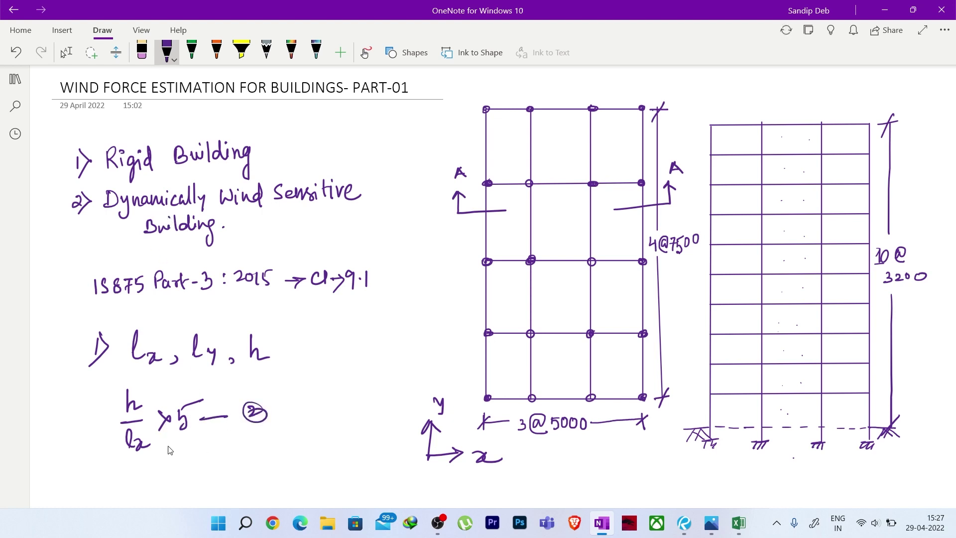
Step: Handwrite the opposite condition ≤ 5 with an arrow to a circled 1 and the word Rigid
mouse_move(178, 451)
left_mouse_down()
mouse_move(176, 468)
mouse_move(200, 447)
left_mouse_up()
left_click_drag(213, 458, 238, 460)
left_click_drag(262, 442, 259, 457)
mouse_move(283, 446)
left_mouse_down()
mouse_move(314, 447)
mouse_move(318, 437)
mouse_move(324, 458)
mouse_move(341, 441)
mouse_move(349, 453)
left_mouse_up()
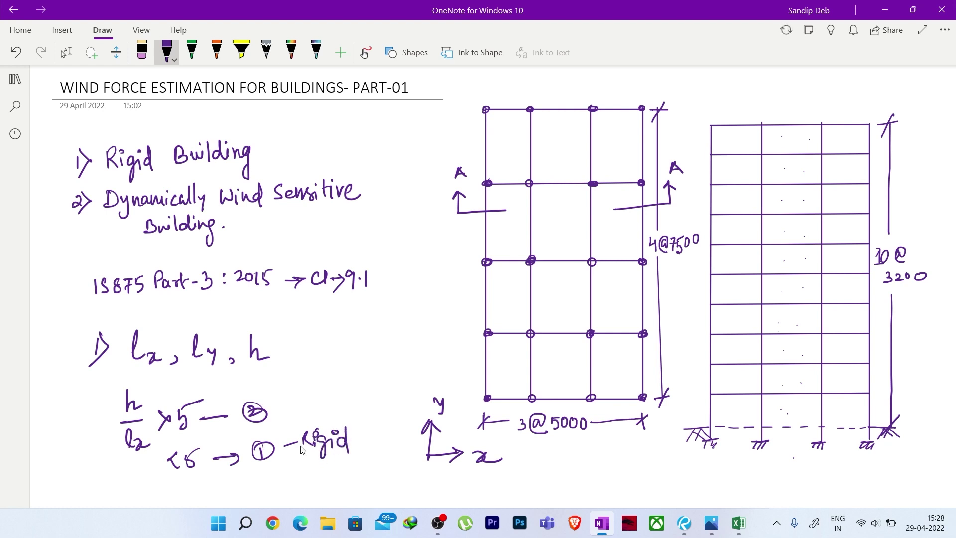
left_click_drag(163, 465, 179, 474)
Step: Handwrite item 2 below as T = 0.1n, frequency = 1/T (1 Hz)
scroll(243, 363, "down", 2)
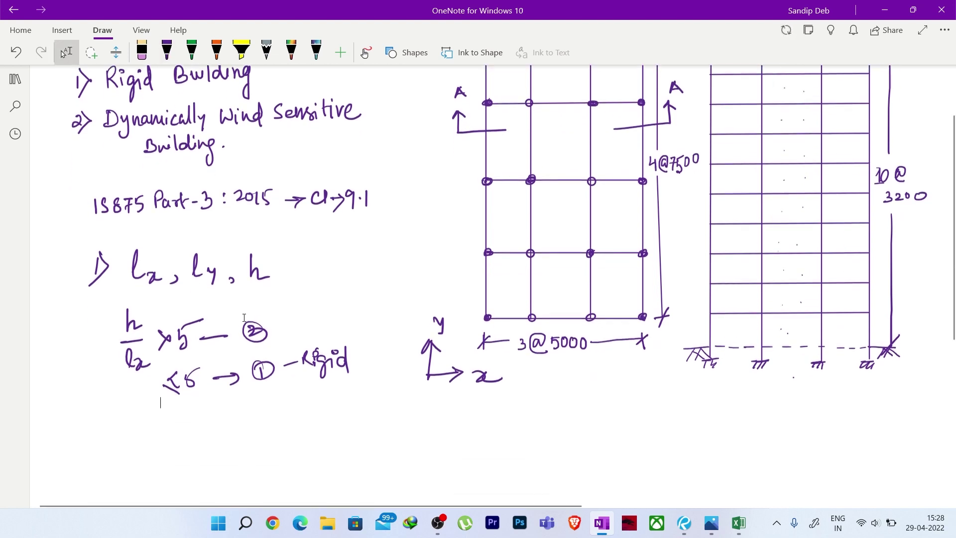
mouse_move(90, 431)
left_mouse_down()
mouse_move(93, 449)
mouse_move(144, 428)
left_mouse_up()
mouse_move(136, 429)
left_mouse_down()
mouse_move(136, 448)
mouse_move(177, 433)
left_mouse_up()
left_click_drag(166, 441, 210, 434)
mouse_move(217, 428)
left_mouse_down()
mouse_move(219, 448)
mouse_move(233, 431)
mouse_move(249, 450)
left_mouse_up()
mouse_move(282, 414)
left_mouse_down()
mouse_move(285, 441)
mouse_move(279, 432)
left_mouse_up()
mouse_move(286, 429)
left_mouse_down()
mouse_move(321, 440)
mouse_move(420, 429)
mouse_move(420, 454)
mouse_move(432, 434)
mouse_move(465, 444)
mouse_move(490, 428)
mouse_move(513, 432)
mouse_move(517, 447)
left_mouse_up()
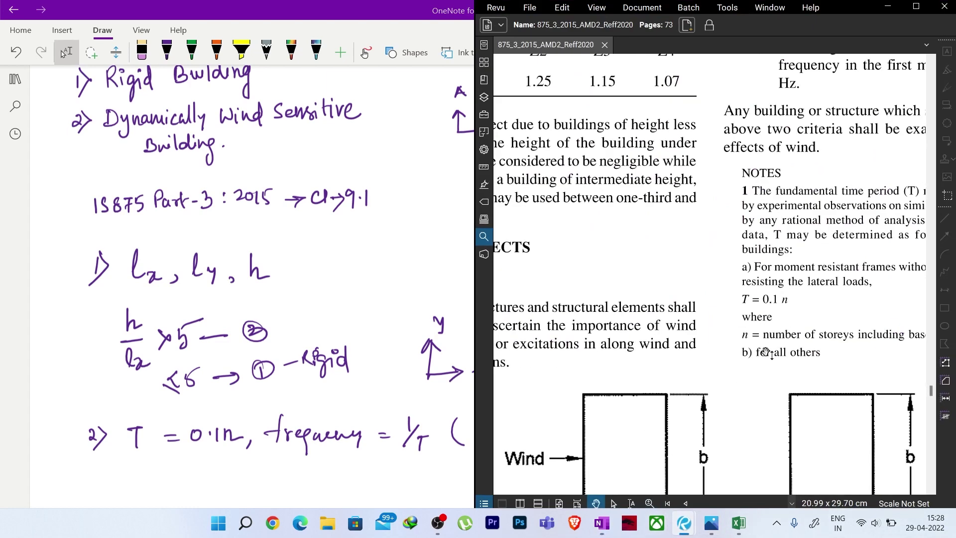
Step: Check the height-to-width ratio and natural frequency criteria for wind-induced oscillations in the IS 875 (Part 3) : 2015 PDF in Revu
scroll(752, 340, "right", 5)
scroll(736, 324, "up", 3)
scroll(703, 294, "up", 2)
scroll(722, 269, "right", 1)
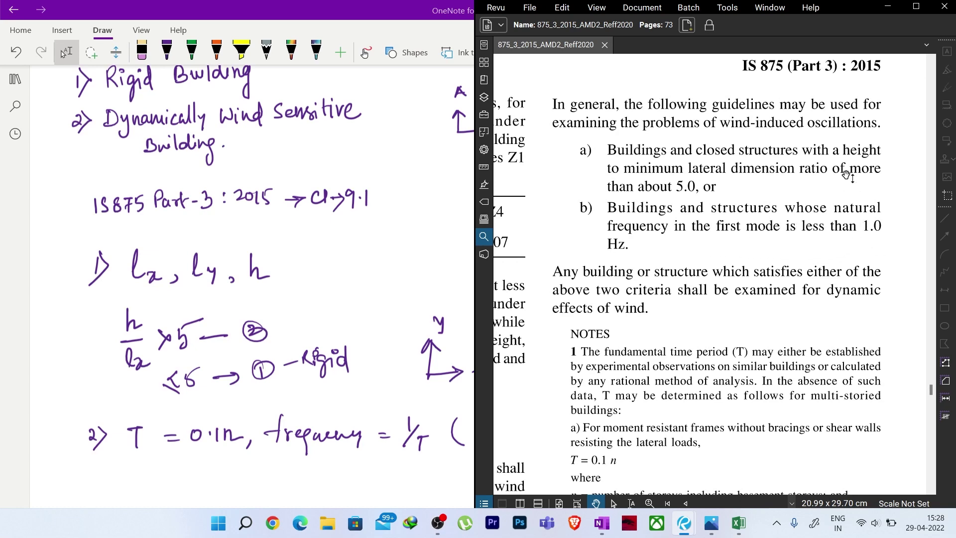
left_click(887, 7)
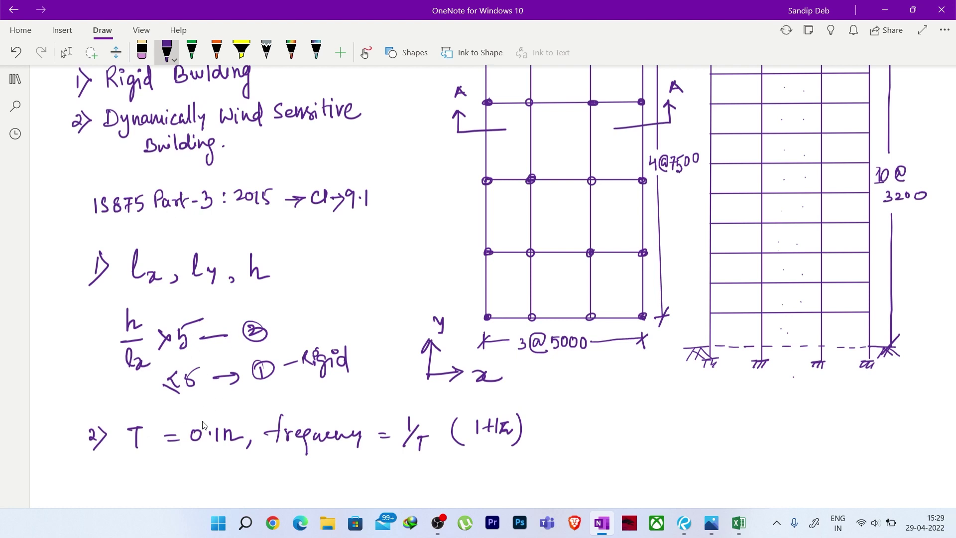
Step: Switch to the blank Excel workbook and enter the labels lx=, ly= and h= in cells B4 to B6
left_click(64, 53)
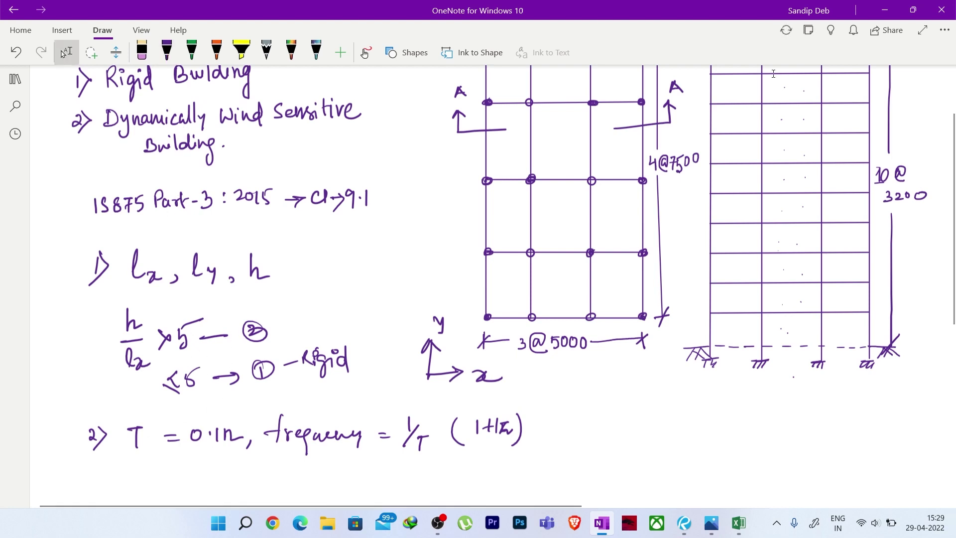
left_click(739, 527)
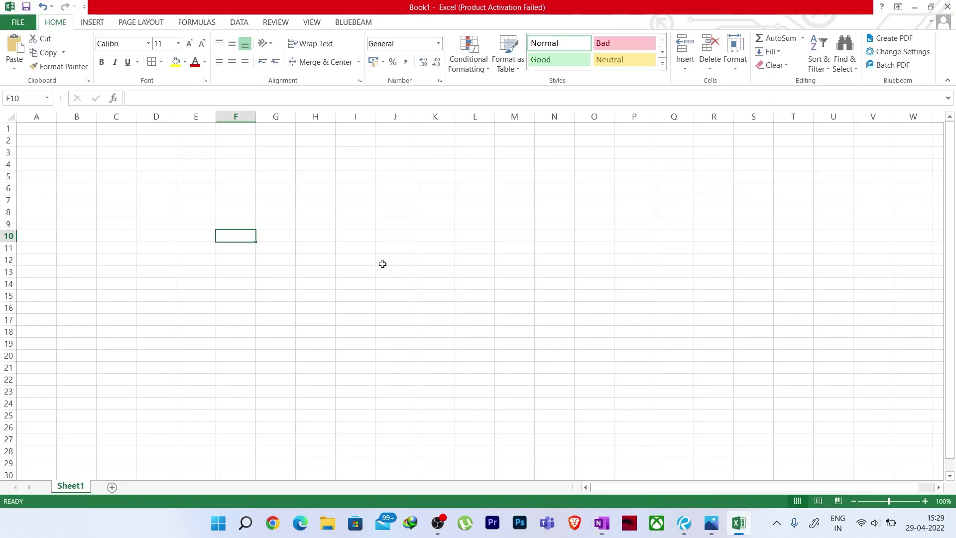
left_click(156, 236)
left_click(70, 163)
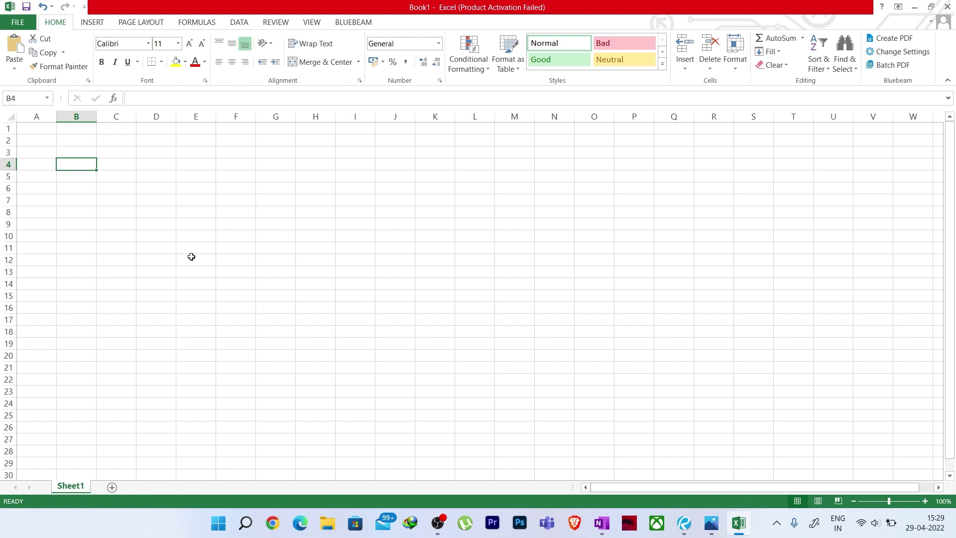
type("lx=")
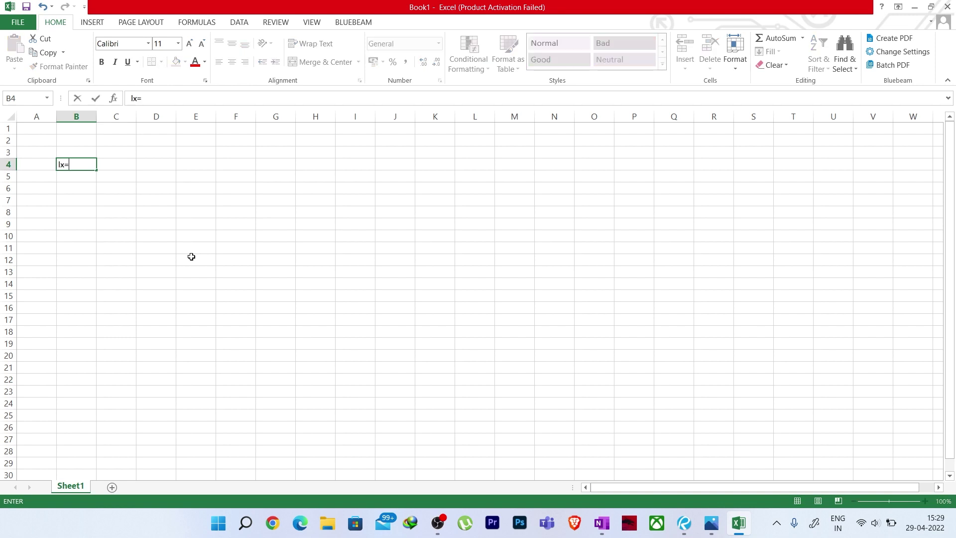
key("Return")
type("l")
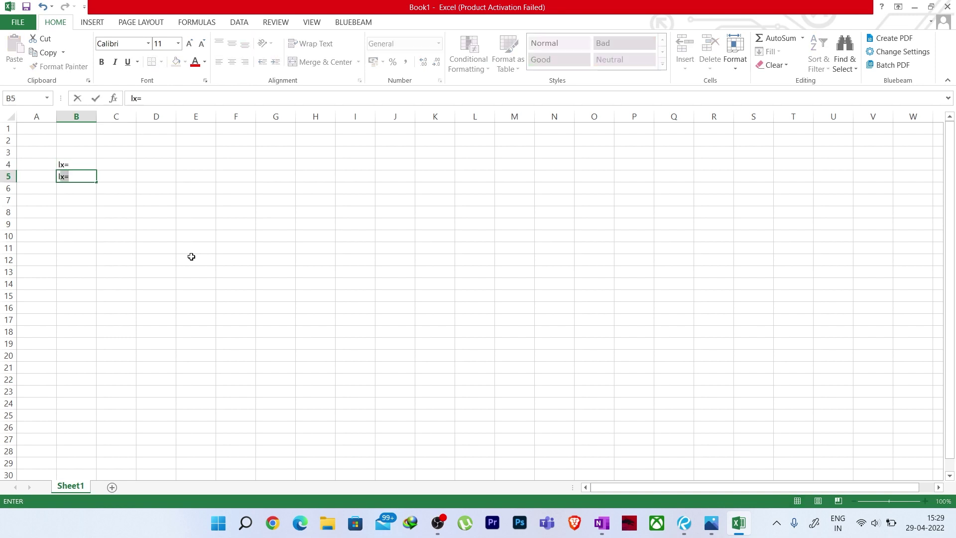
type("y=")
key("Return")
type("h")
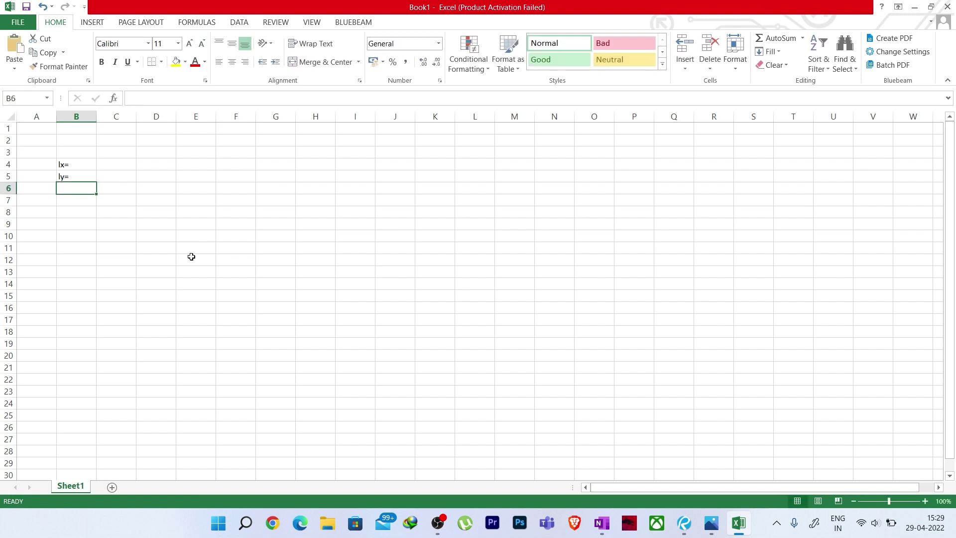
type("=")
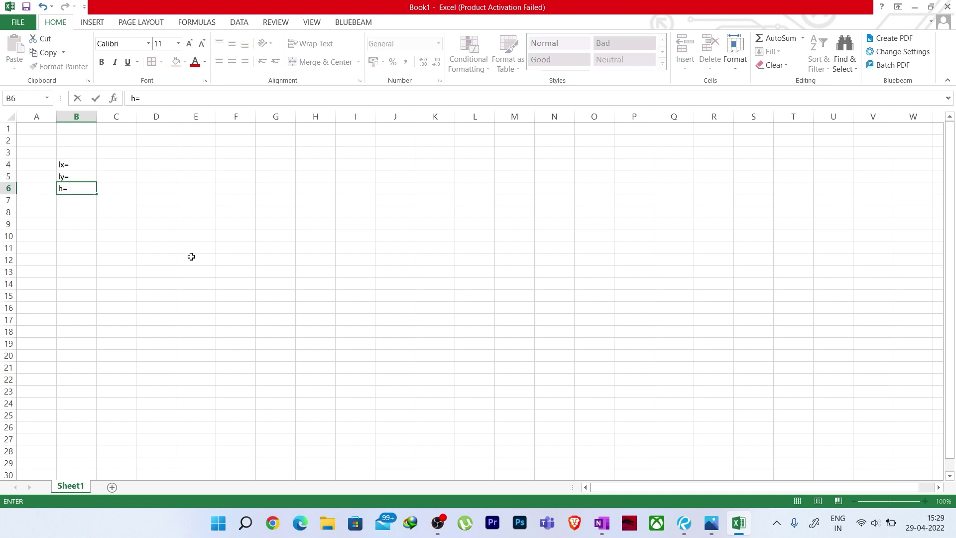
key("Return")
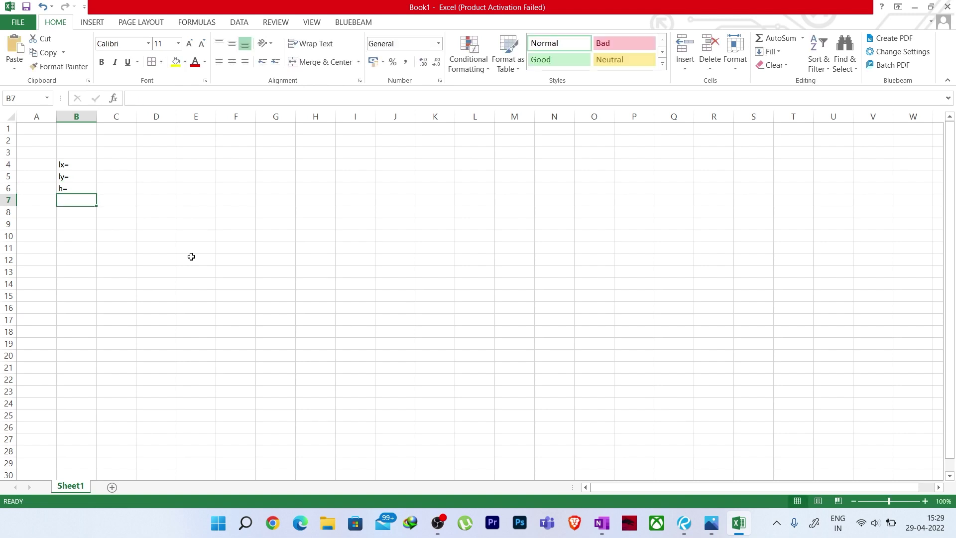
Step: Enter the labels n= in cell B7 and T= in cell B8
type("n=")
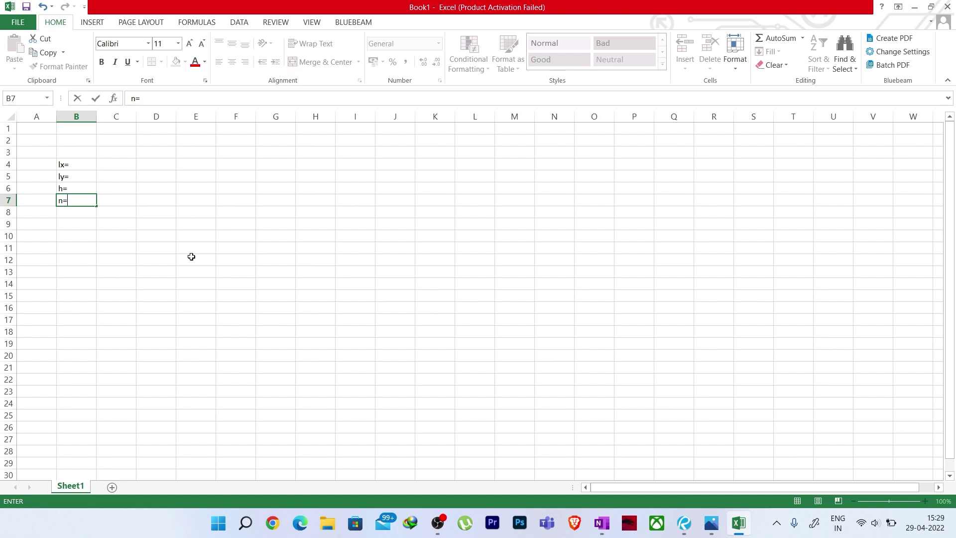
key("Return")
type("T")
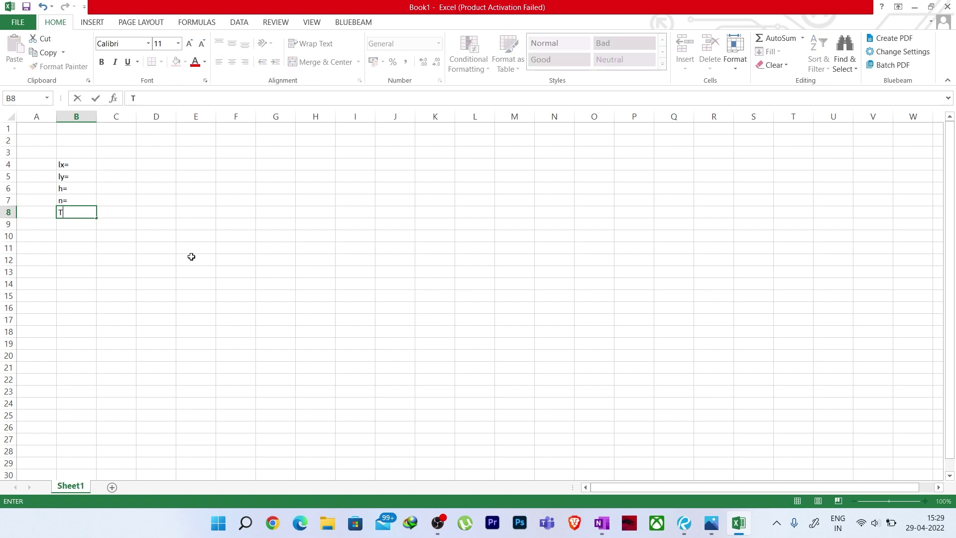
key("Return")
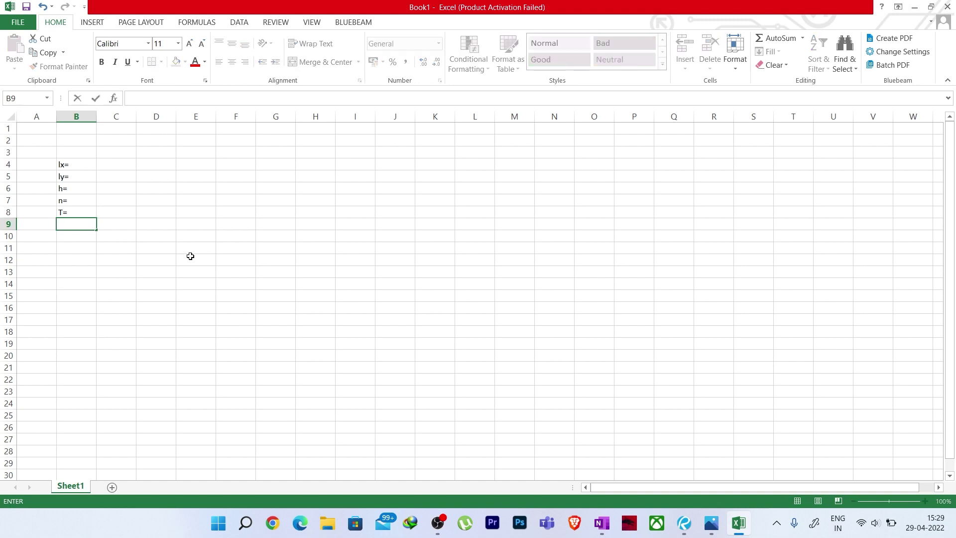
Step: Replace the label in cell B8 with h/lx=
key("Up")
key("BackSpace")
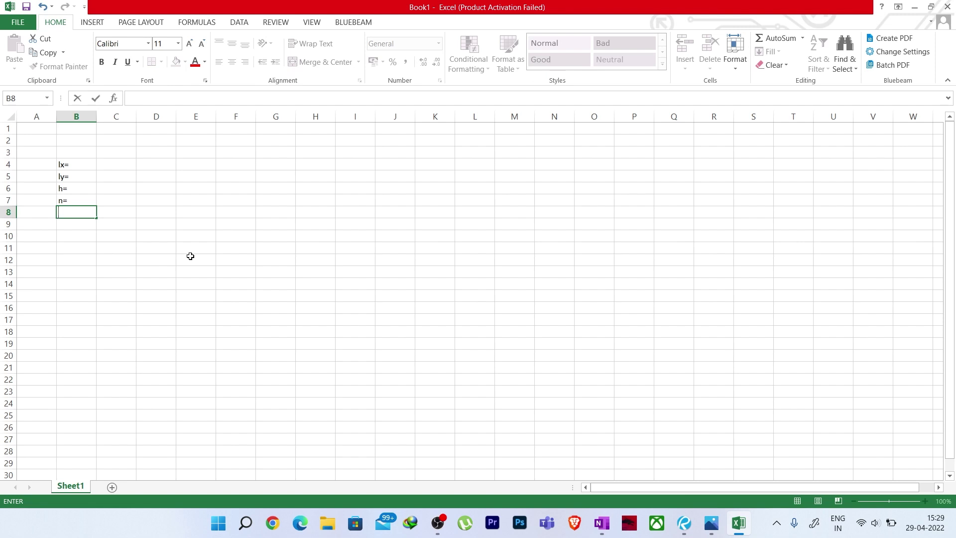
type("h/lx=")
key("Return")
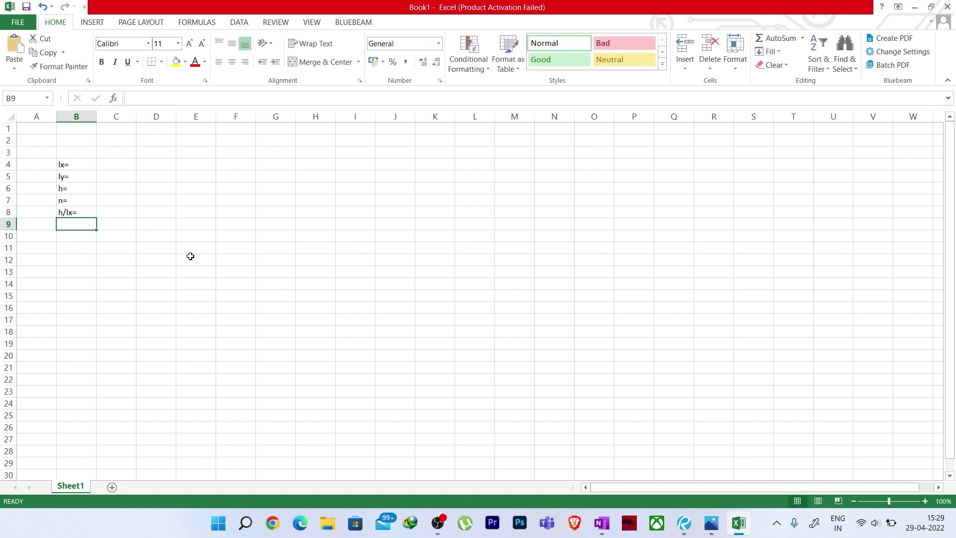
Step: Enter the labels T= in cell B9 and f= in cell B10
type("t")
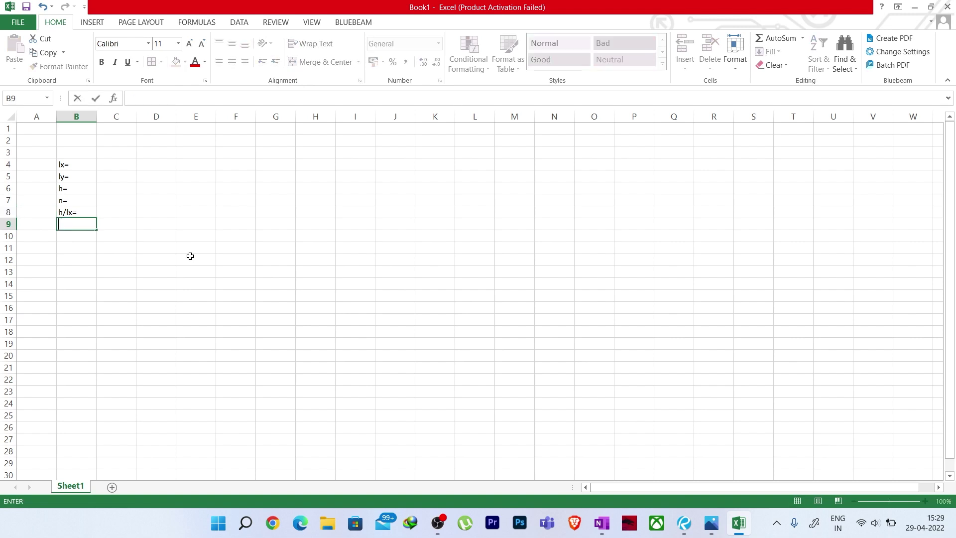
type("=")
key("Return")
type("f")
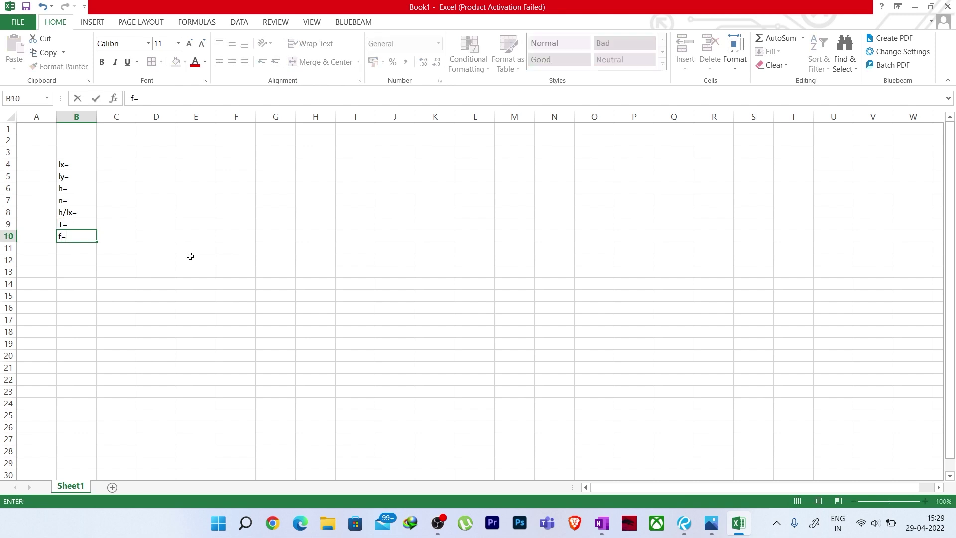
key("Return")
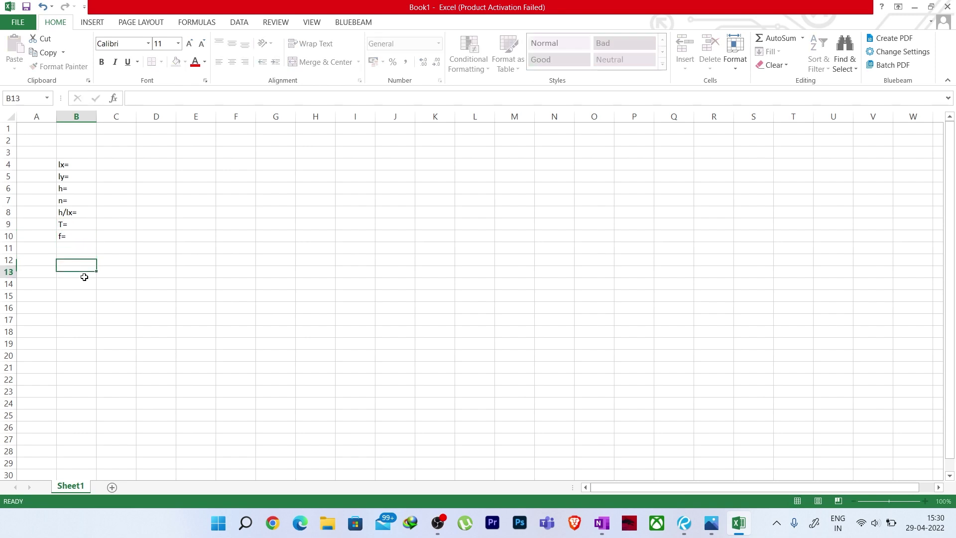
Step: Apply all borders to the range B4:C10
left_click(87, 276)
left_click_drag(66, 164, 124, 235)
left_click(162, 62)
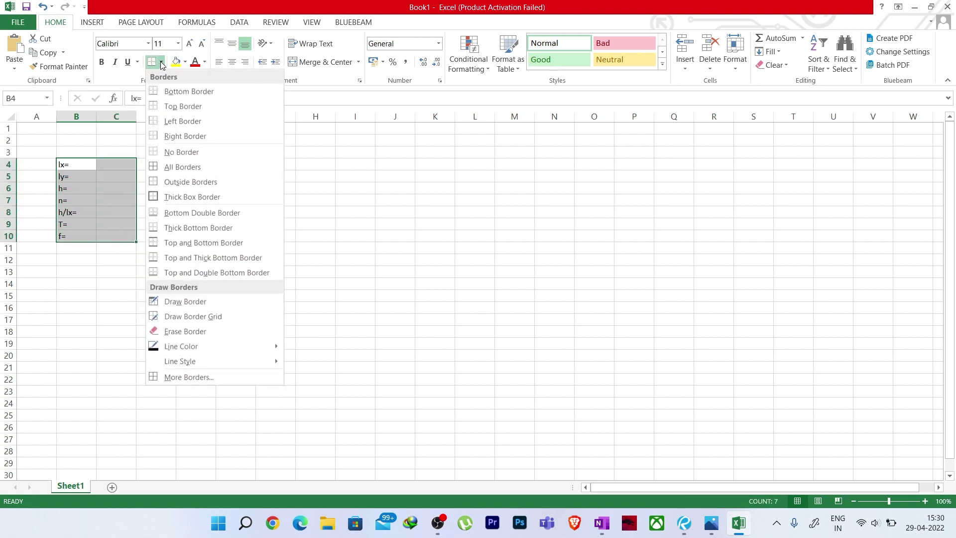
left_click(185, 168)
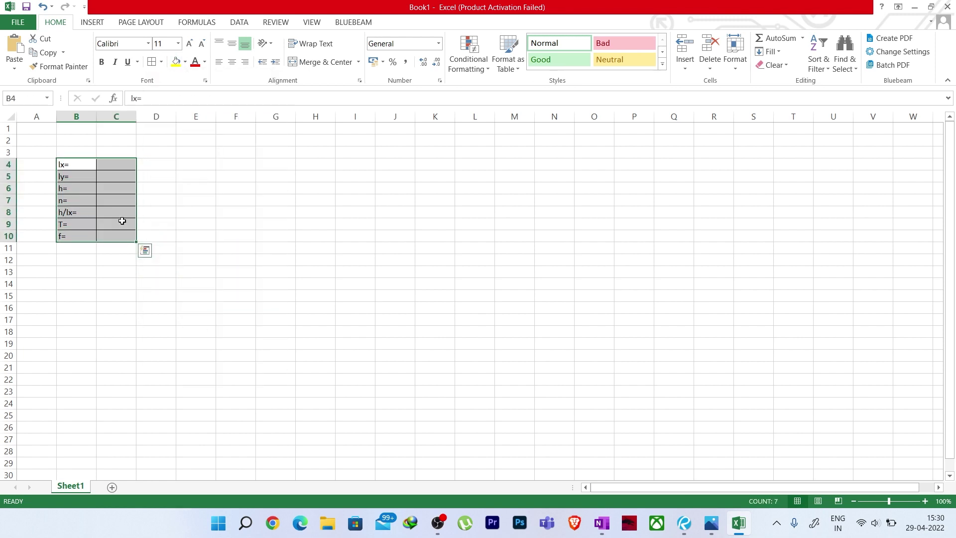
scroll(123, 227, "up", 4)
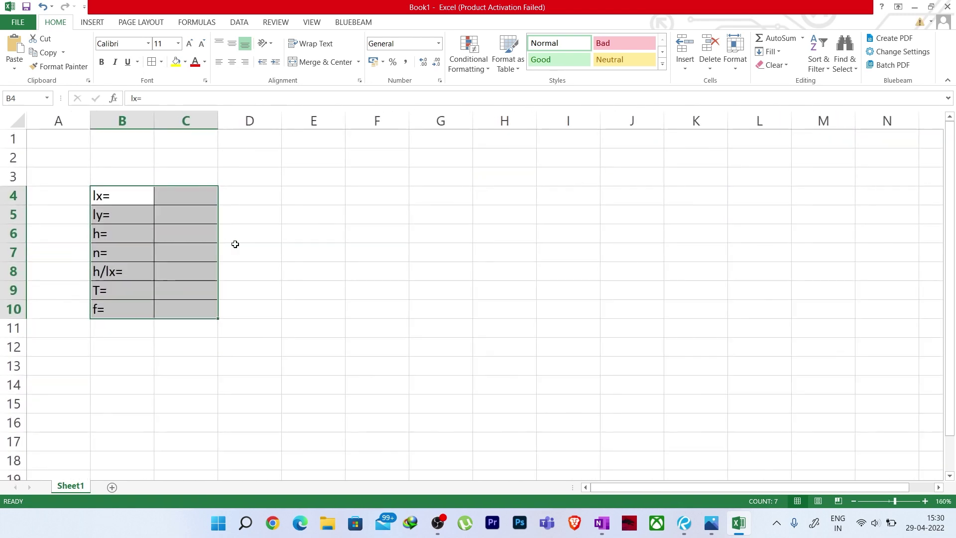
Step: Fill the value cells C4:C10 with light orange
left_click(246, 259)
key("Right")
key("Down")
left_click_drag(185, 197, 182, 303)
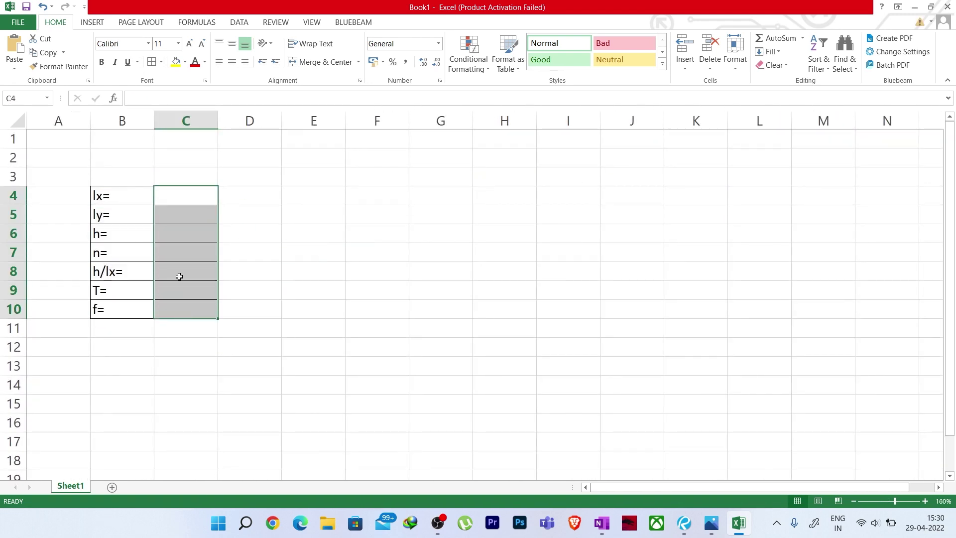
left_click(184, 65)
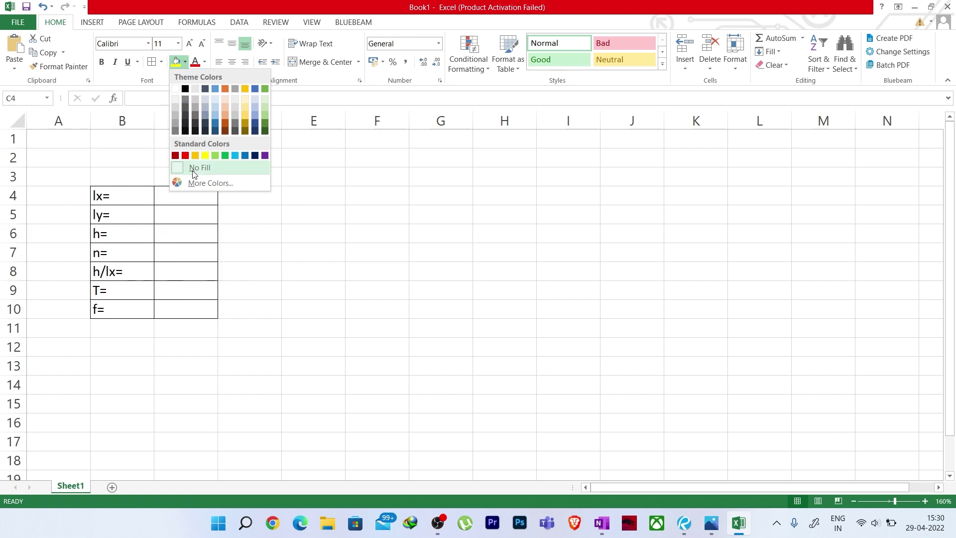
left_click(231, 111)
left_click(252, 271)
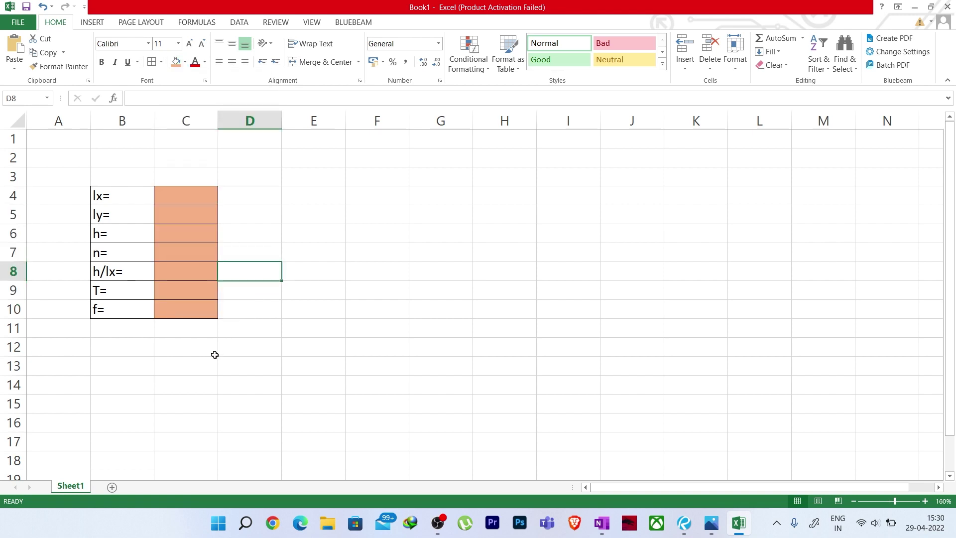
Step: Check the plan's x-direction length in OneNote, return to Excel, and enter 15 in C4 with the unit m in D4
left_click(183, 191)
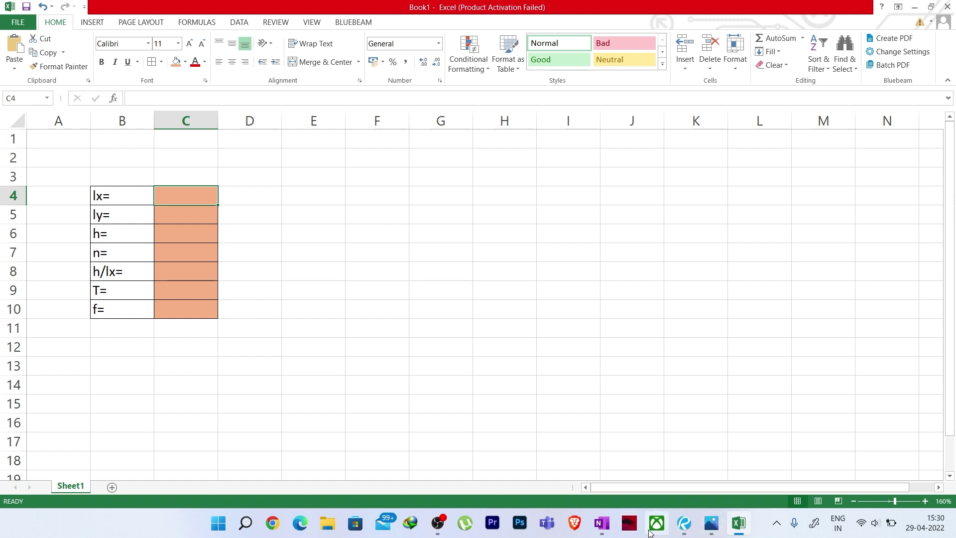
left_click(601, 523)
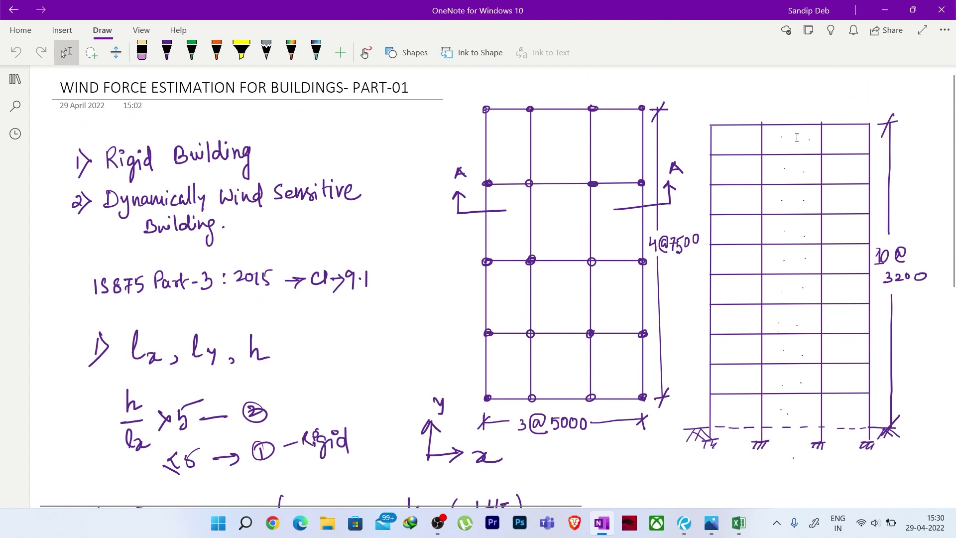
left_click(884, 10)
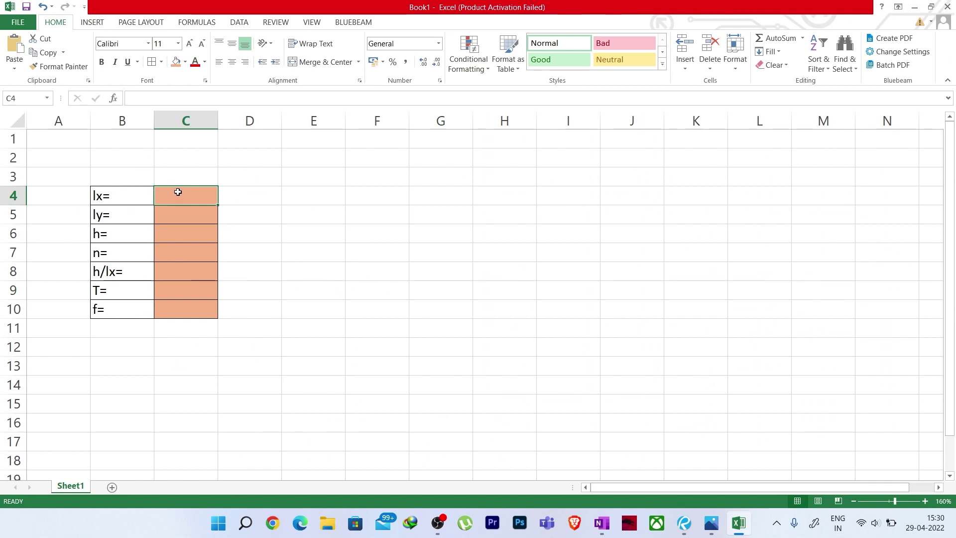
type("2")
key("BackSpace")
type("15")
key("Tab")
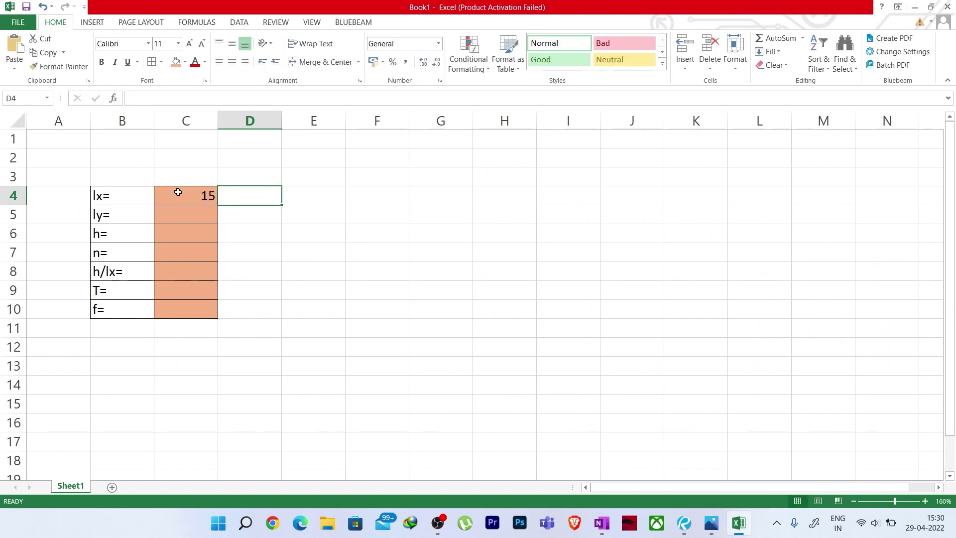
type("m")
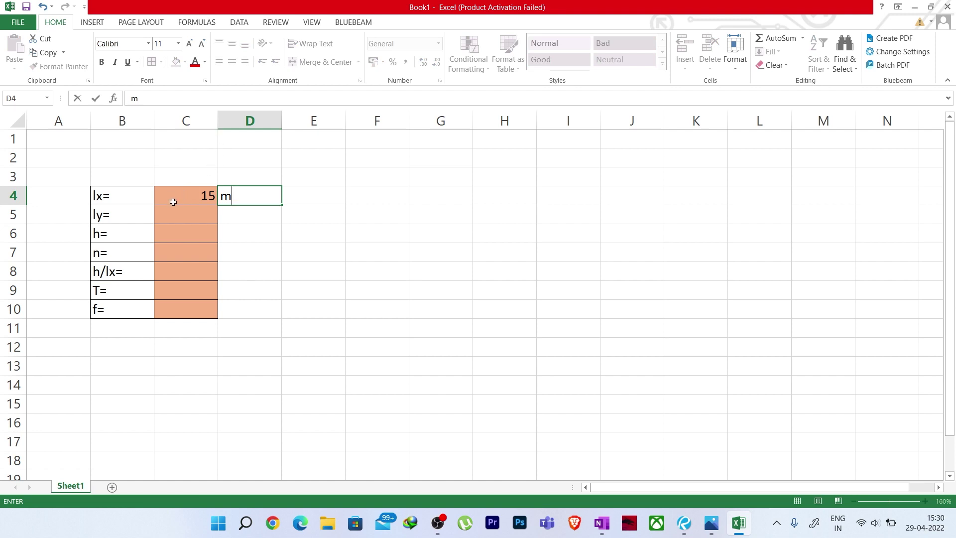
Step: Check the plan's y-direction length in OneNote, return to Excel, and enter 30 in C5 with the unit m in D5
left_click(188, 208)
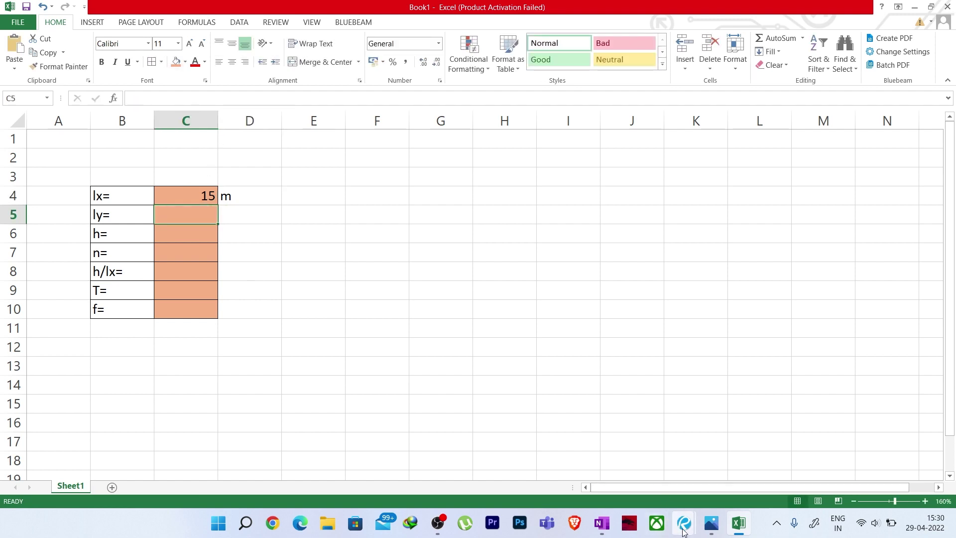
mouse_move(686, 529)
mouse_move(694, 501)
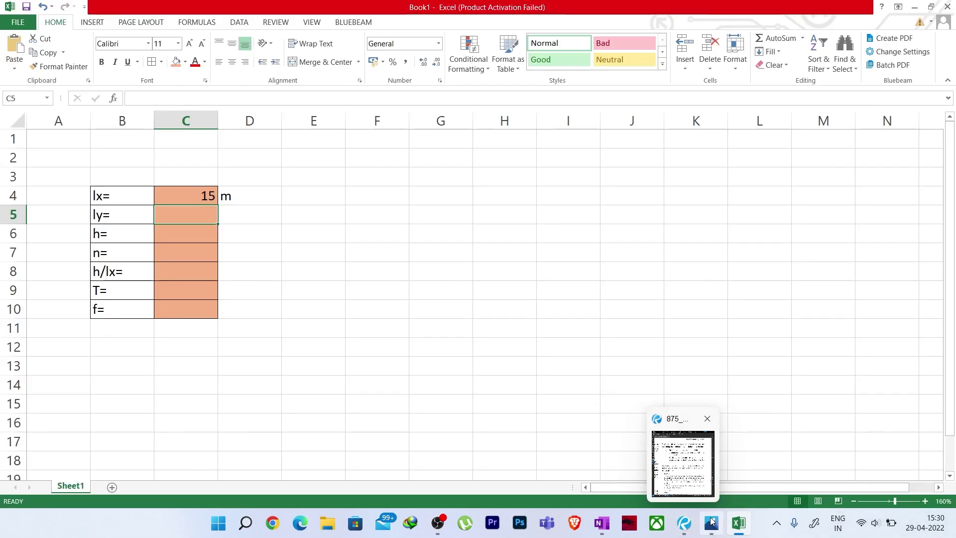
left_click(602, 522)
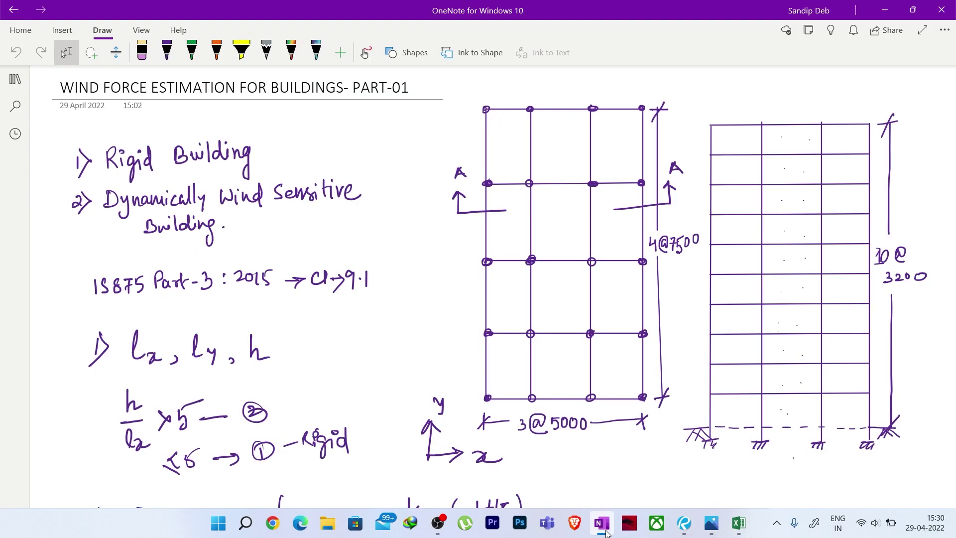
left_click(602, 522)
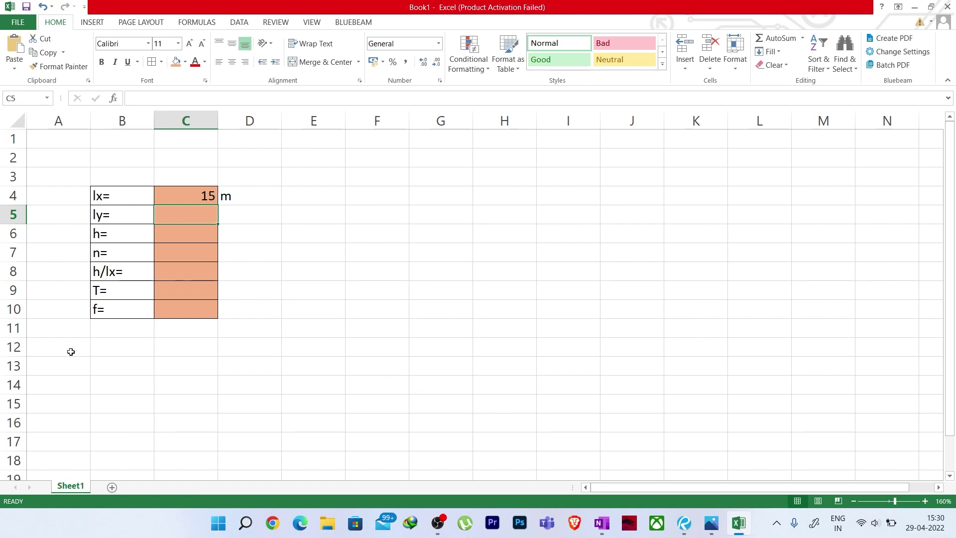
key("F2")
type("30")
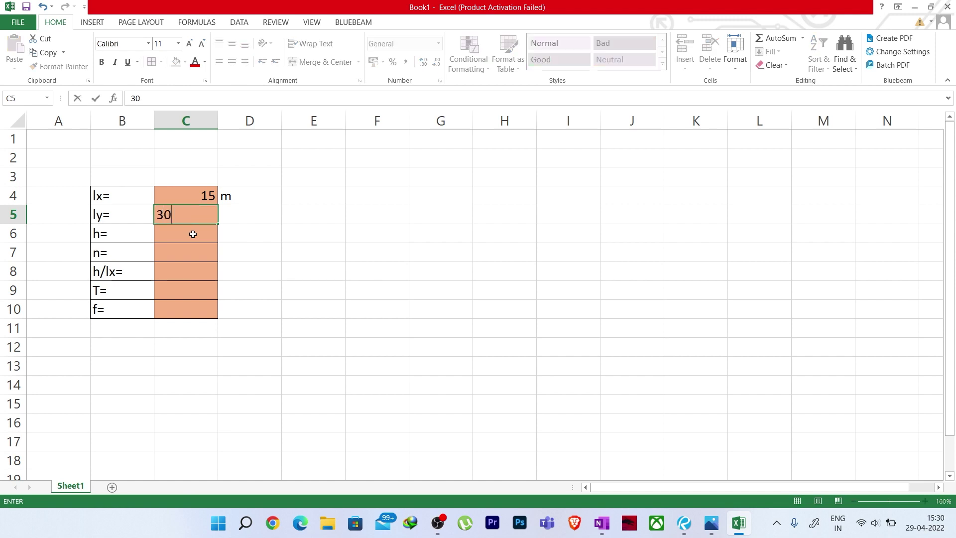
key("Tab")
type("m")
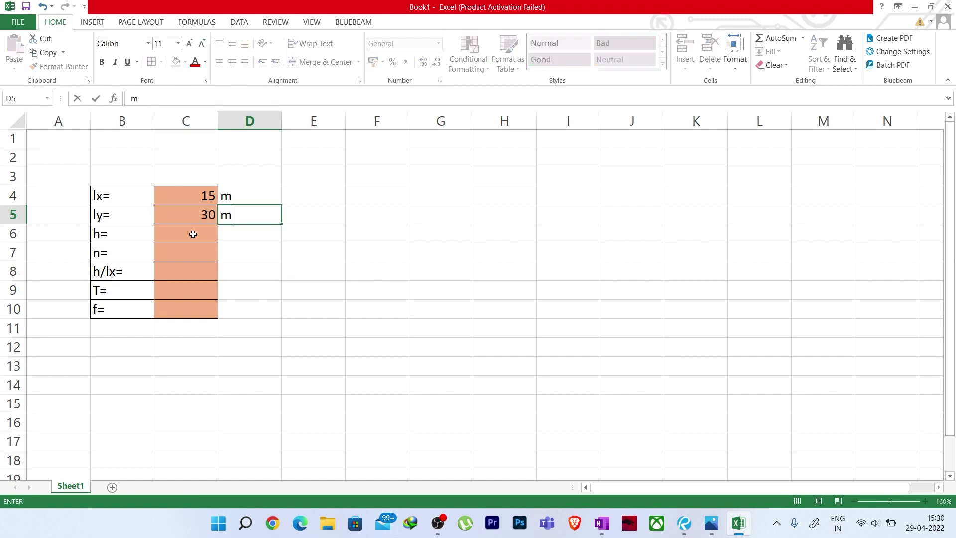
Step: Enter the building height 32 in C6 with the unit m in D6, and the storey count 10 in C7
left_click(189, 232)
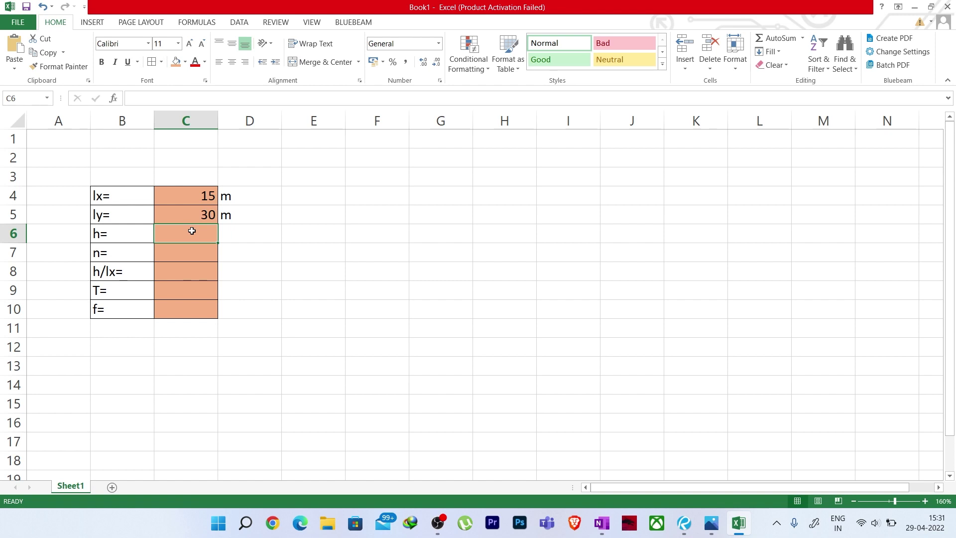
type("32")
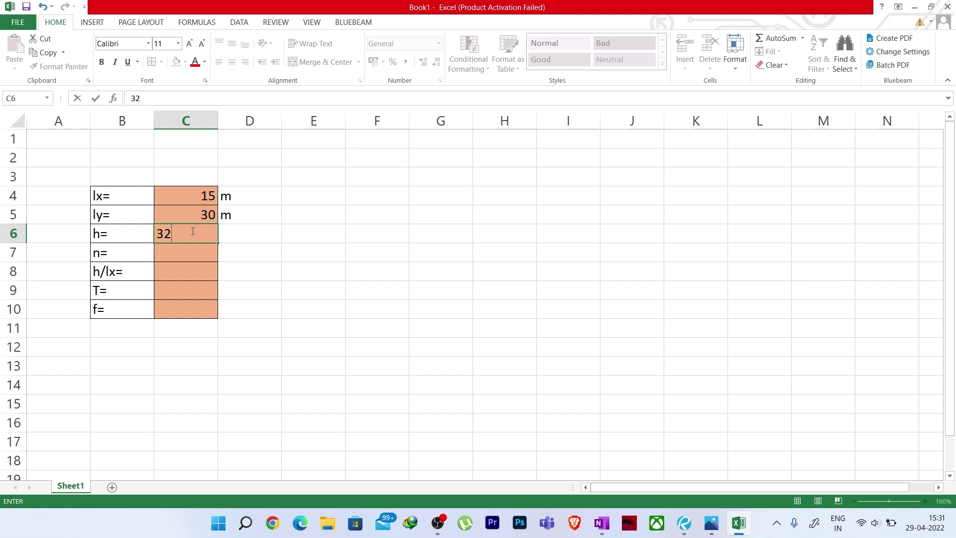
key("Tab")
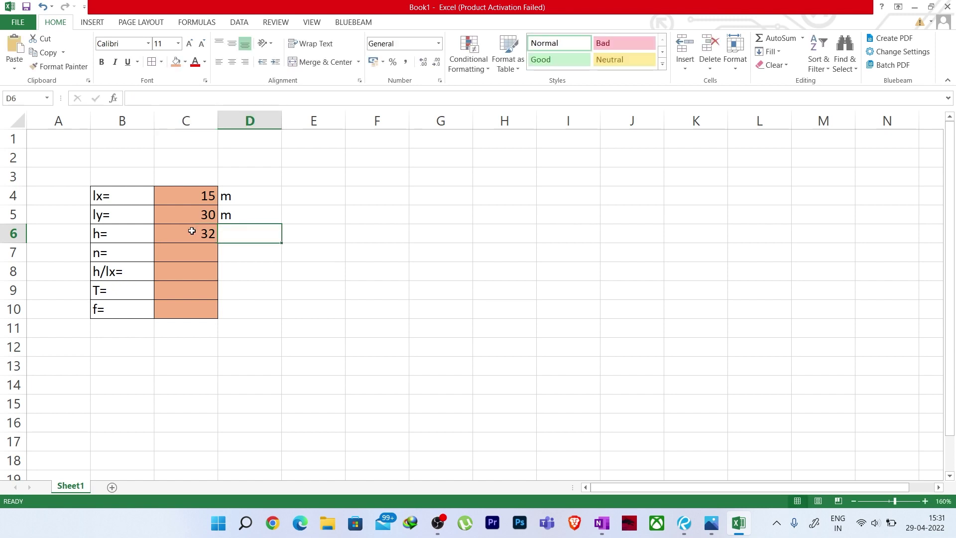
type("m")
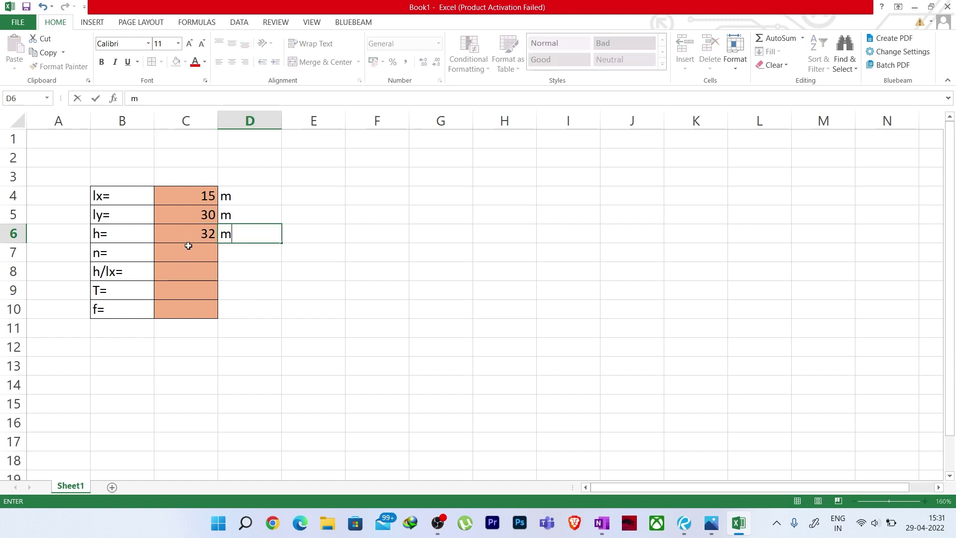
left_click(190, 252)
type("10")
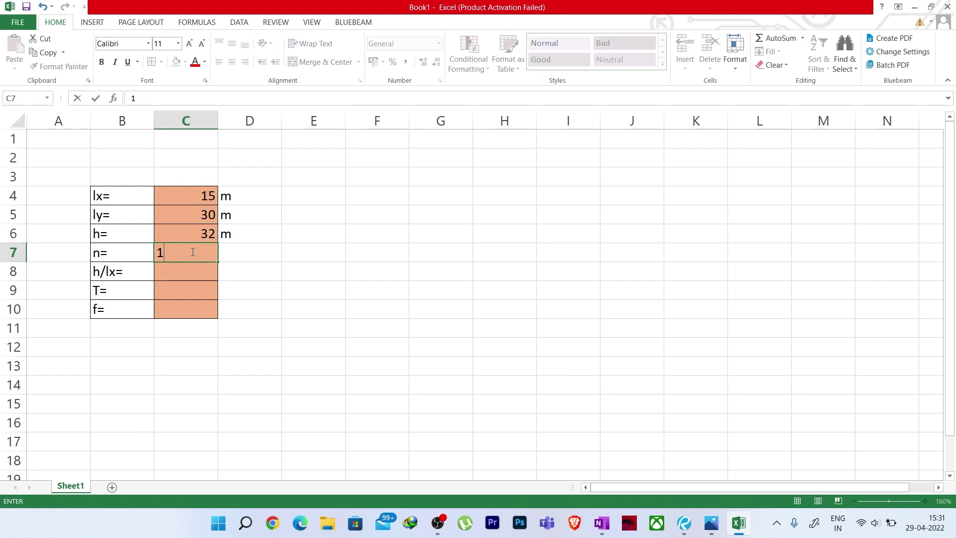
Step: Fill the h/lx value cell C8 with light green
left_click(193, 273)
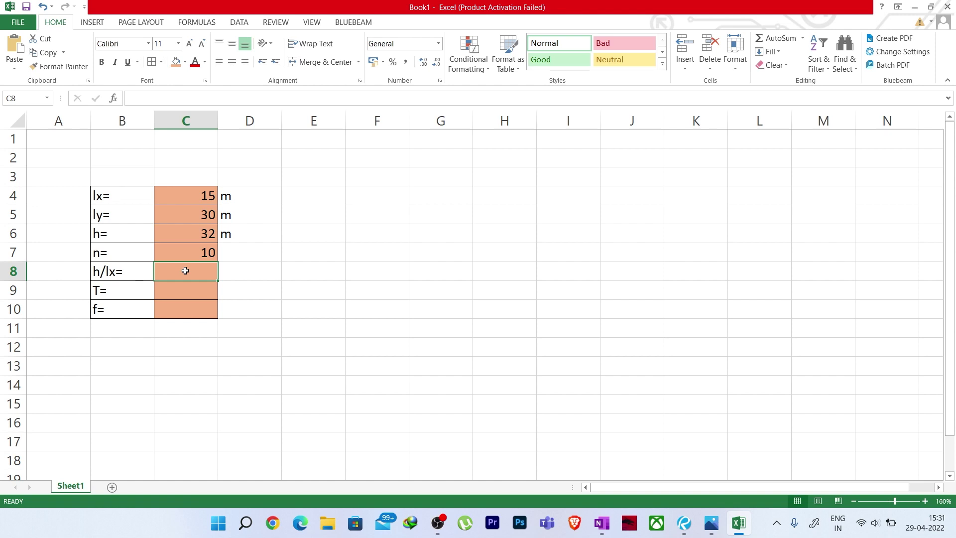
left_click(185, 62)
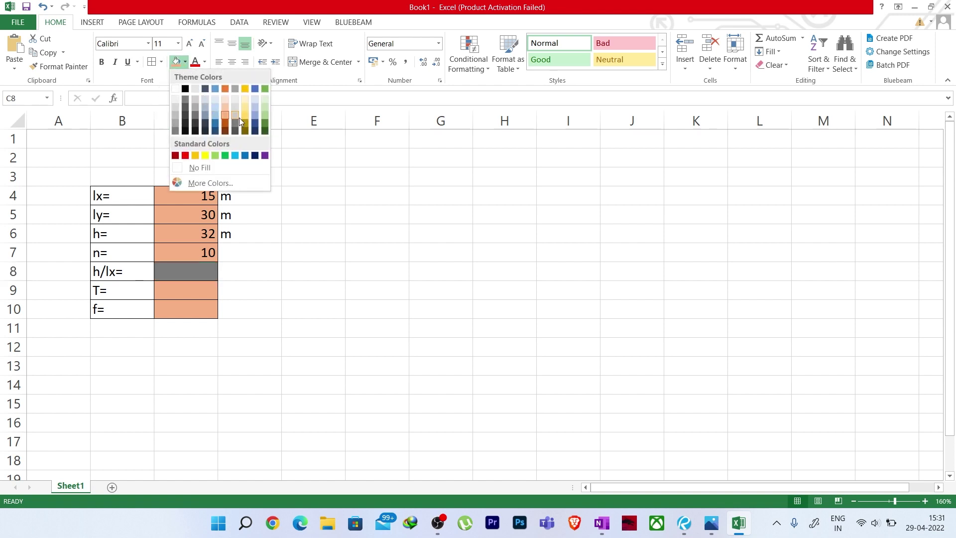
left_click(266, 115)
left_click(299, 324)
Step: Remove the fill colour from cell C8
left_click(216, 270)
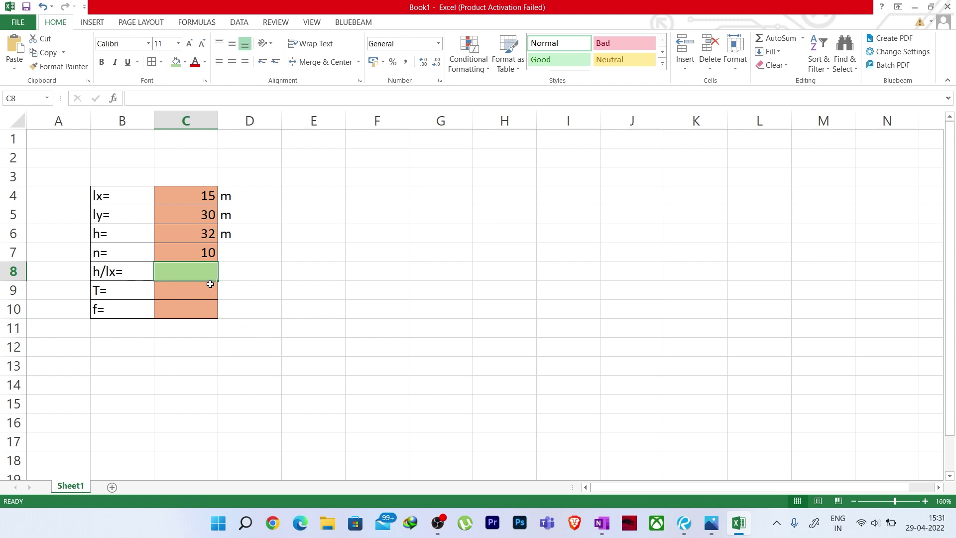
left_click(184, 62)
left_click(191, 168)
left_click(249, 309)
Step: Calculate the h/lx ratio in cell C8 with the formula =C6/C4
left_click(188, 267)
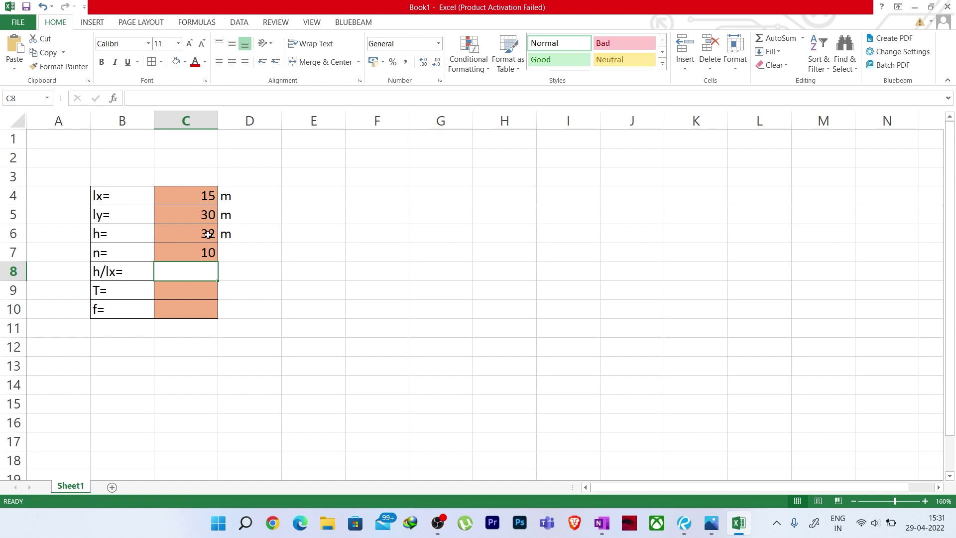
type("=")
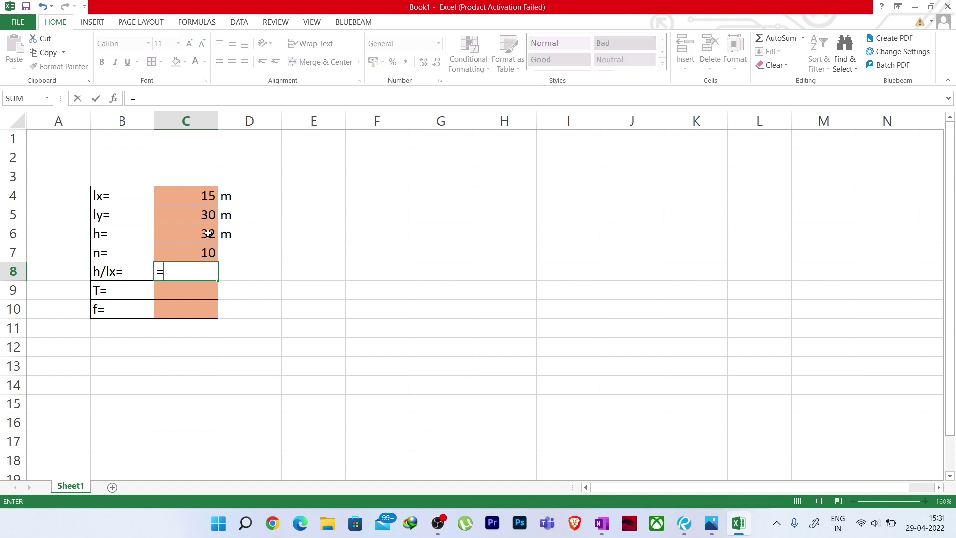
left_click(208, 233)
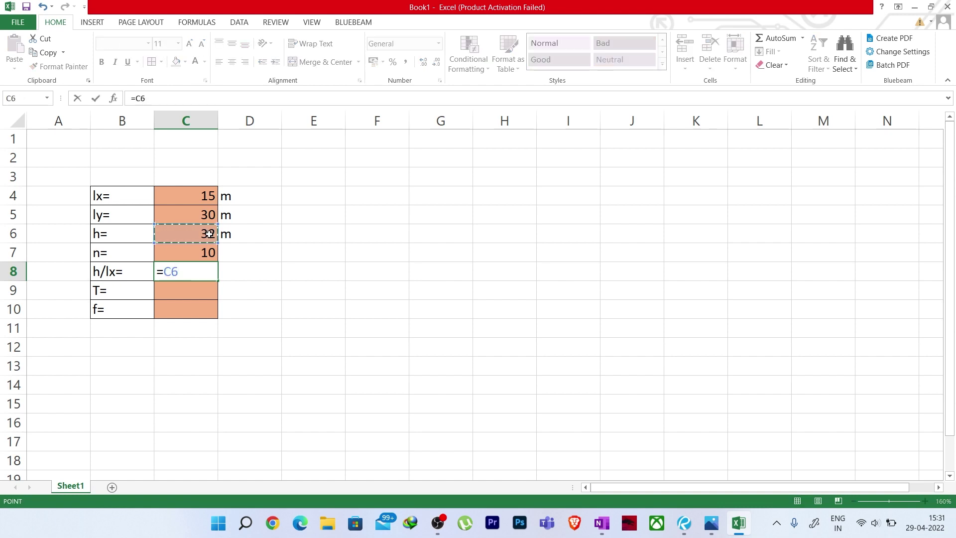
type("/")
left_click(205, 197)
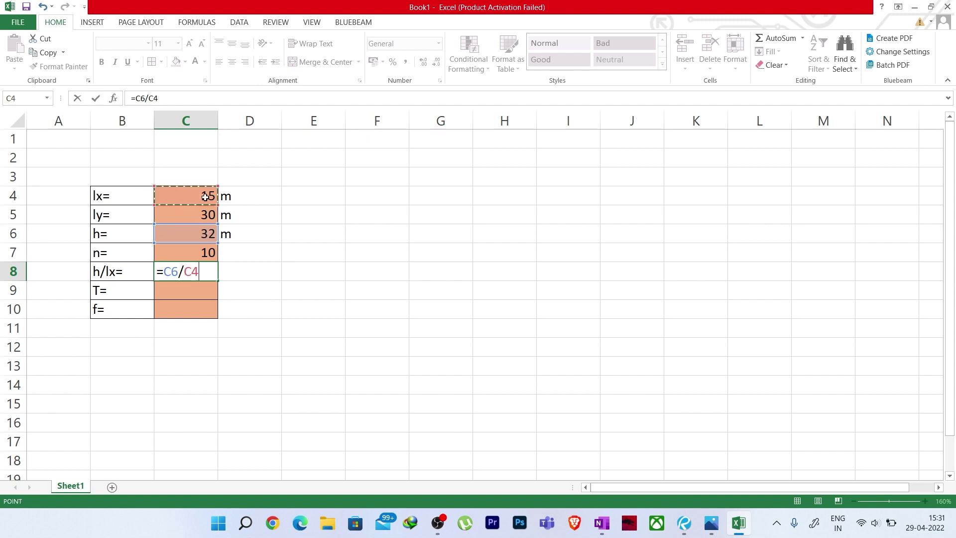
key("Return")
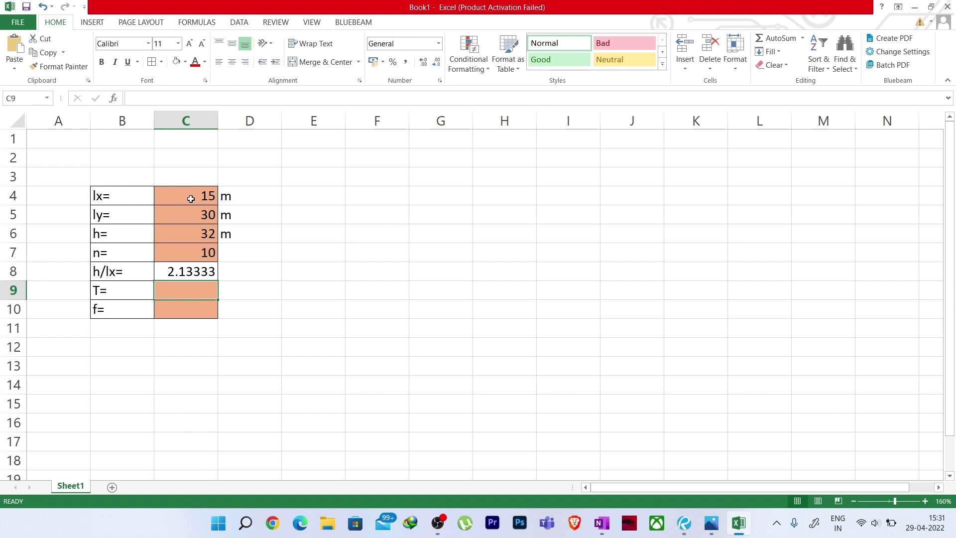
left_click(189, 271)
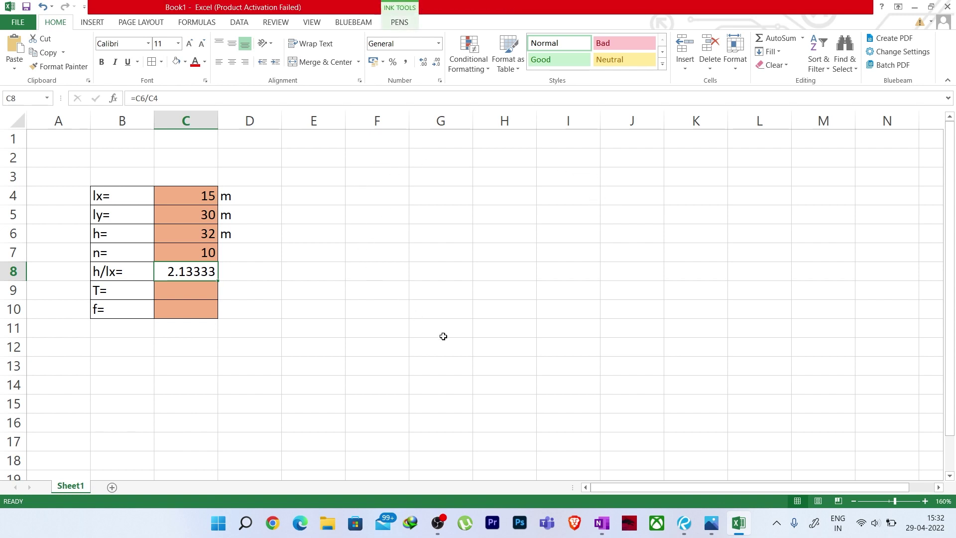
Step: Switch to OneNote and sketch a small green rectangle above the section drawing, with its height marked ly
left_click(601, 523)
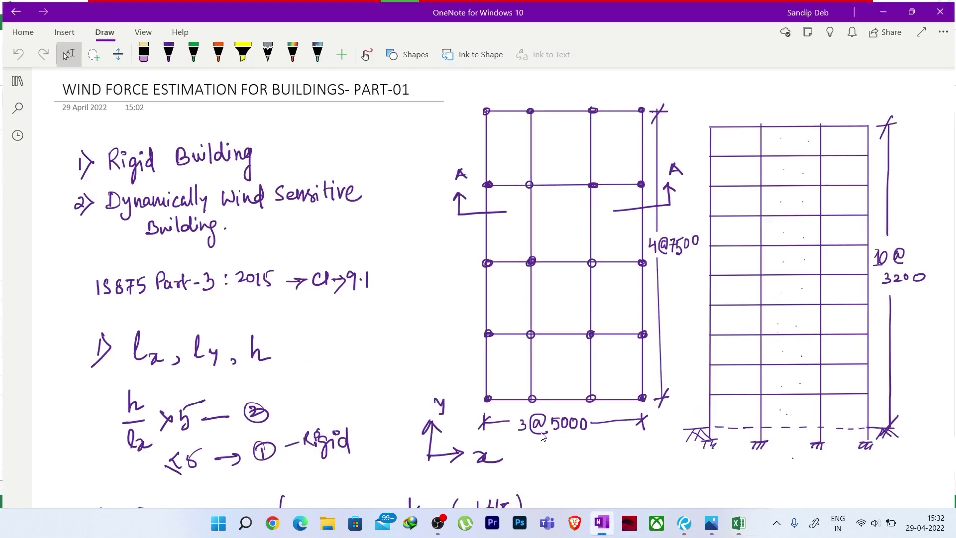
left_click(191, 50)
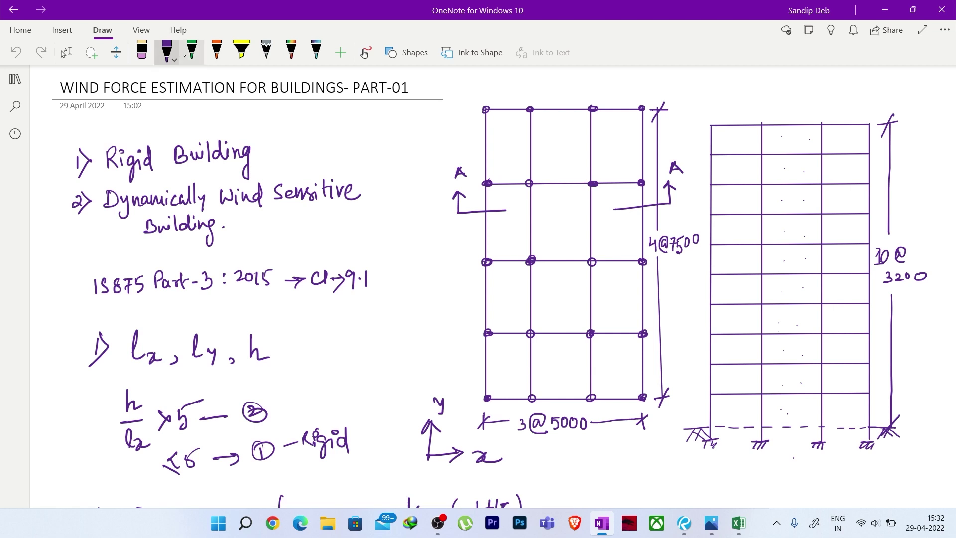
mouse_move(720, 77)
left_mouse_down()
mouse_move(721, 111)
mouse_move(777, 113)
mouse_move(711, 105)
left_mouse_up()
mouse_move(706, 79)
left_mouse_down()
mouse_move(715, 78)
mouse_move(687, 98)
left_mouse_up()
left_click_drag(691, 89, 694, 108)
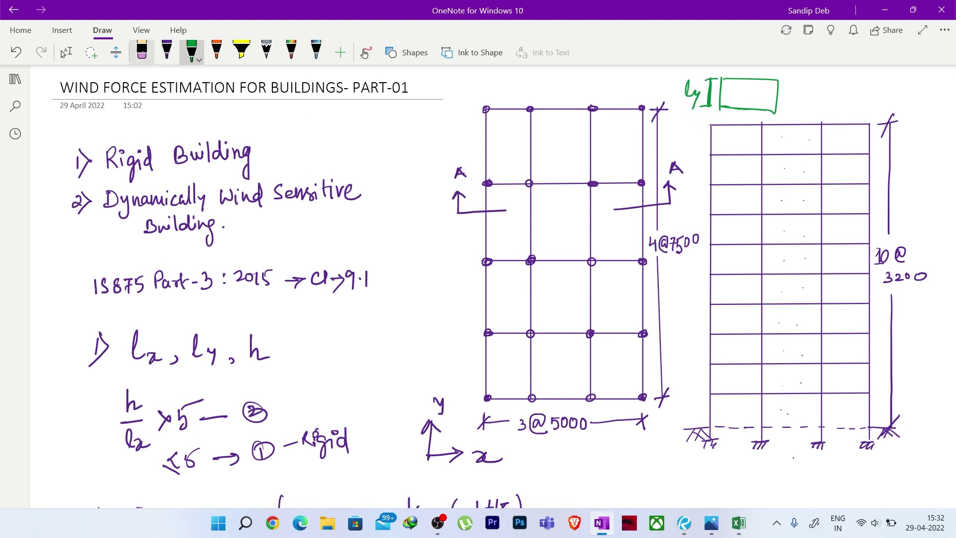
Step: Erase the green rectangle sketch with its ly label and return to Excel
left_click(141, 51)
mouse_move(691, 93)
left_mouse_down()
mouse_move(716, 89)
mouse_move(712, 106)
mouse_move(764, 92)
left_mouse_up()
left_click(887, 11)
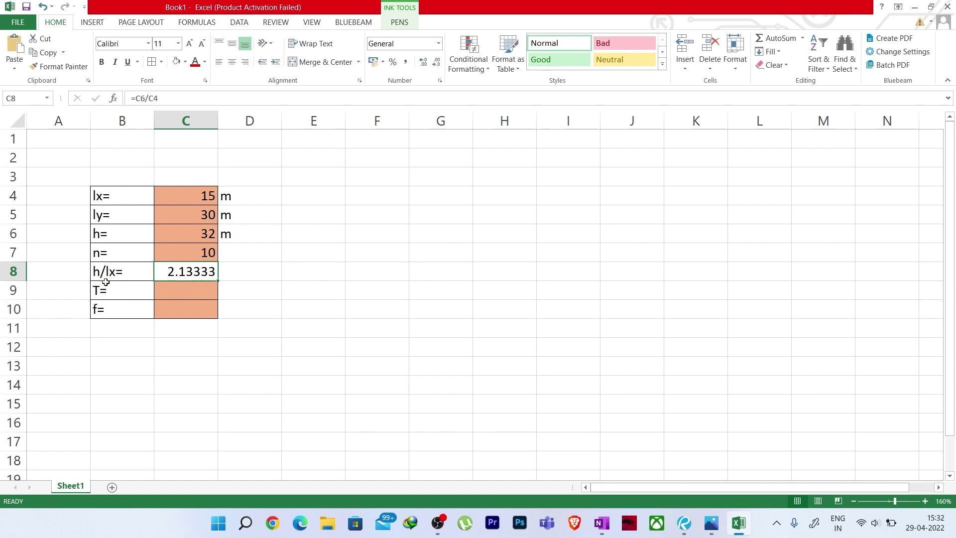
Step: Format cell C8 as a number with one decimal place
right_click(193, 271)
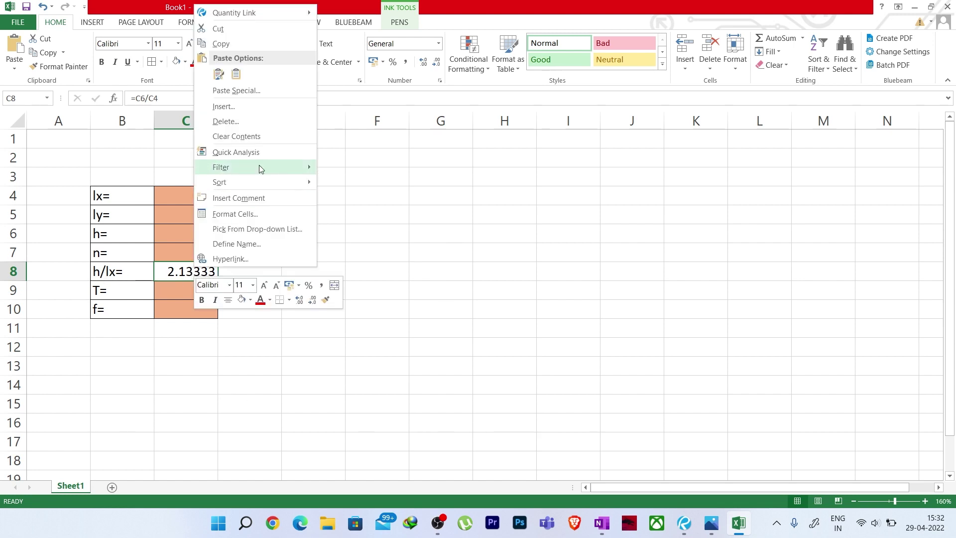
left_click(264, 214)
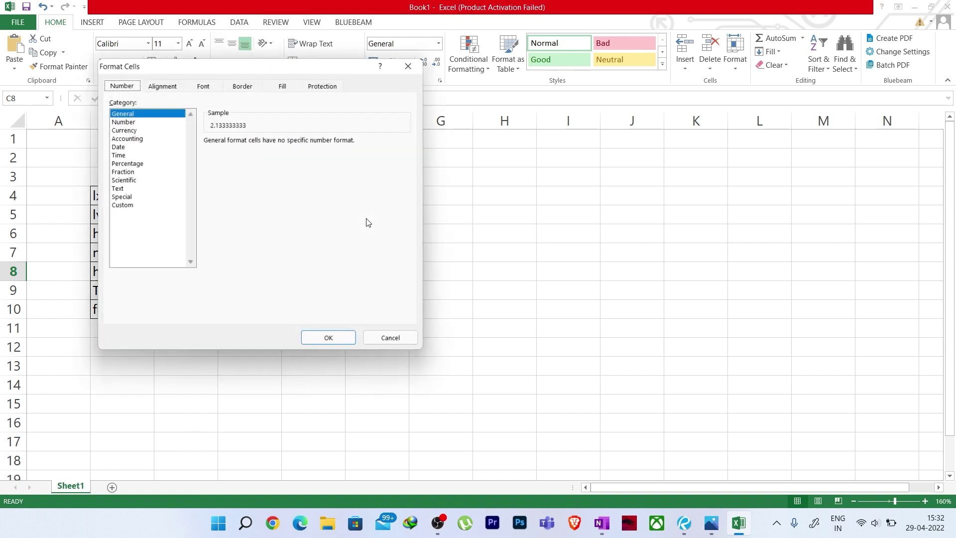
left_click(139, 122)
left_click(291, 144)
left_click(330, 342)
left_click(327, 372)
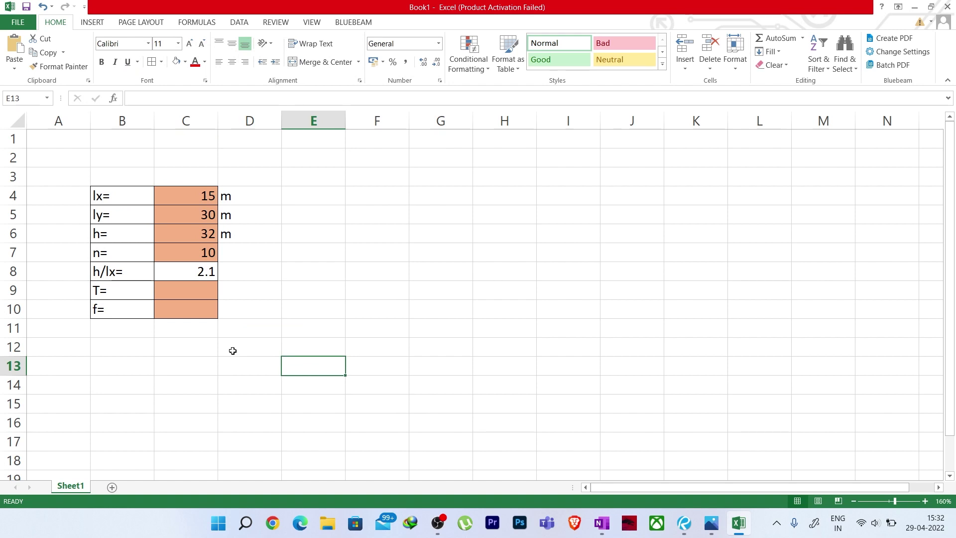
Step: Enter an IF formula in cell D8 testing C8>5, with "WIND SENSITIVE" as the true value and unquoted RIGID as the false value
left_click(244, 272)
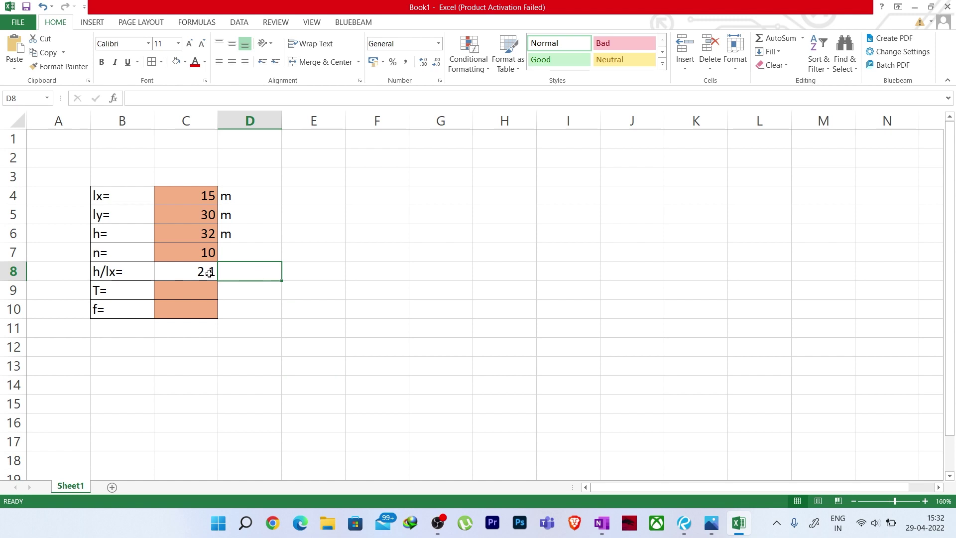
type("=")
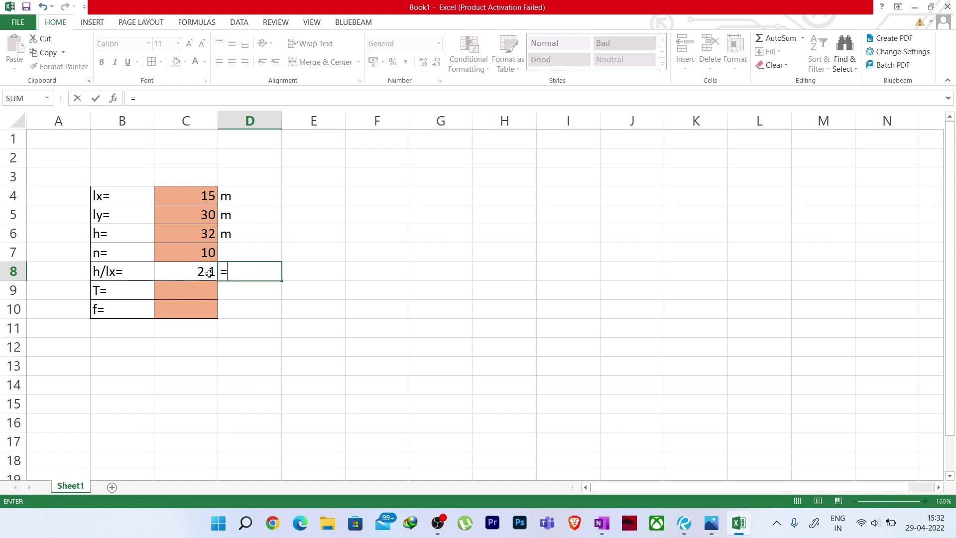
type("if")
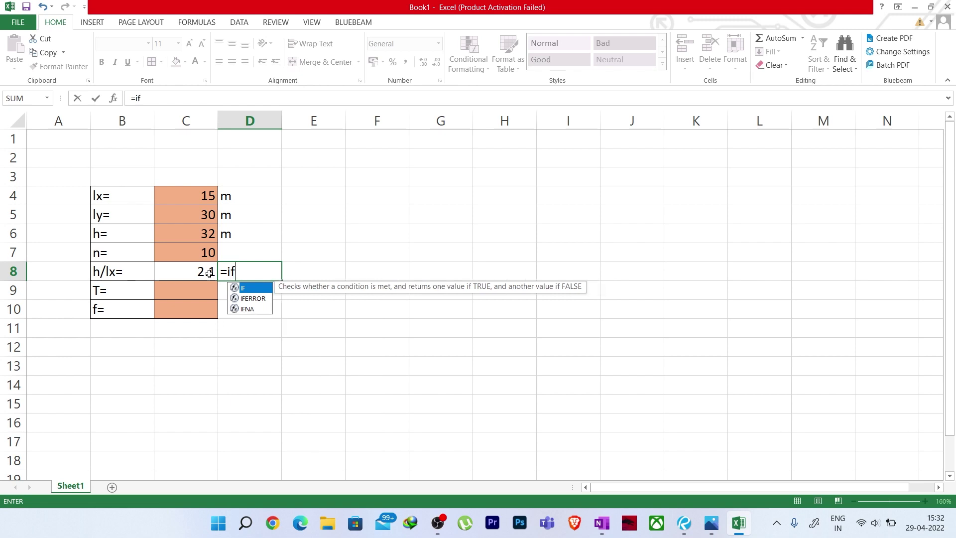
type("(")
left_click(210, 272)
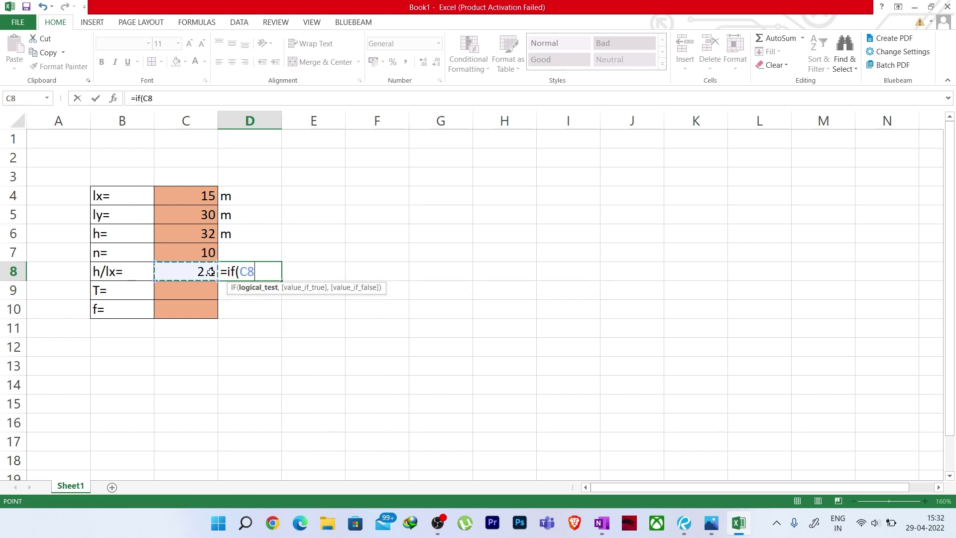
type(">5,")
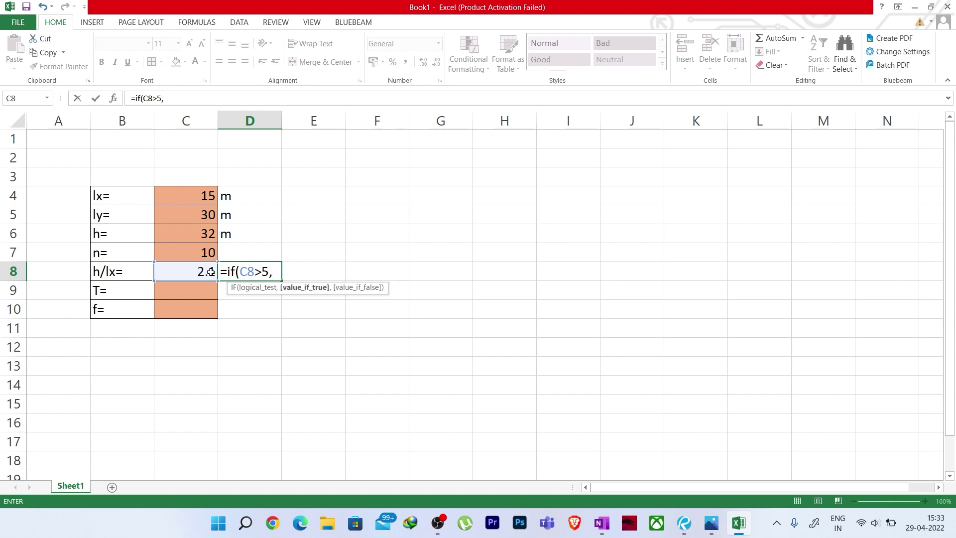
type("\"WIND SESS")
key("BackSpace")
key("BackSpace")
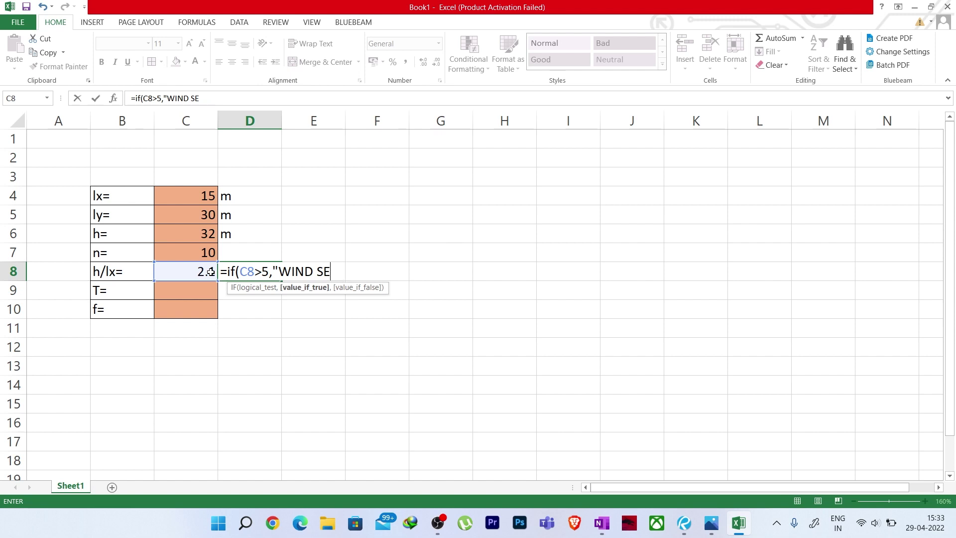
type("NSITIVE")
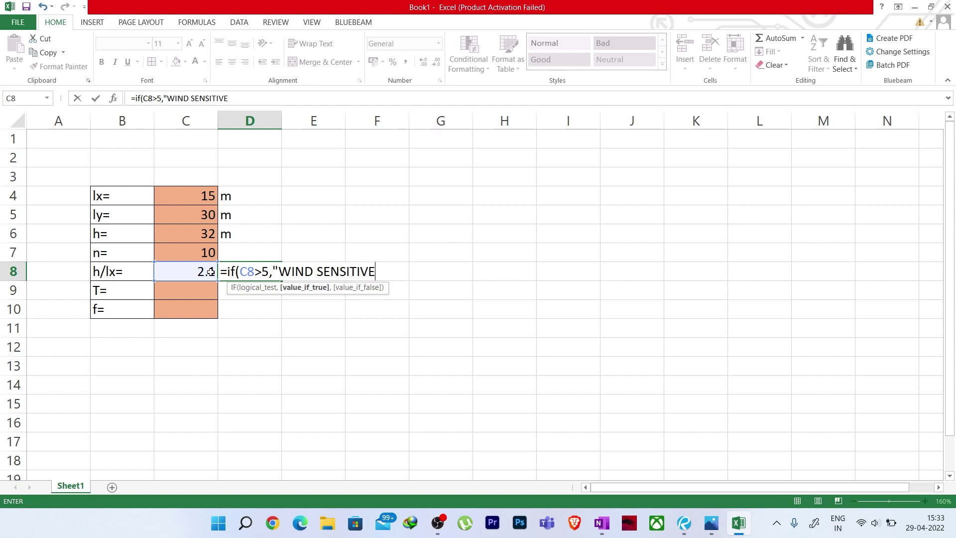
type("\",RIGID")
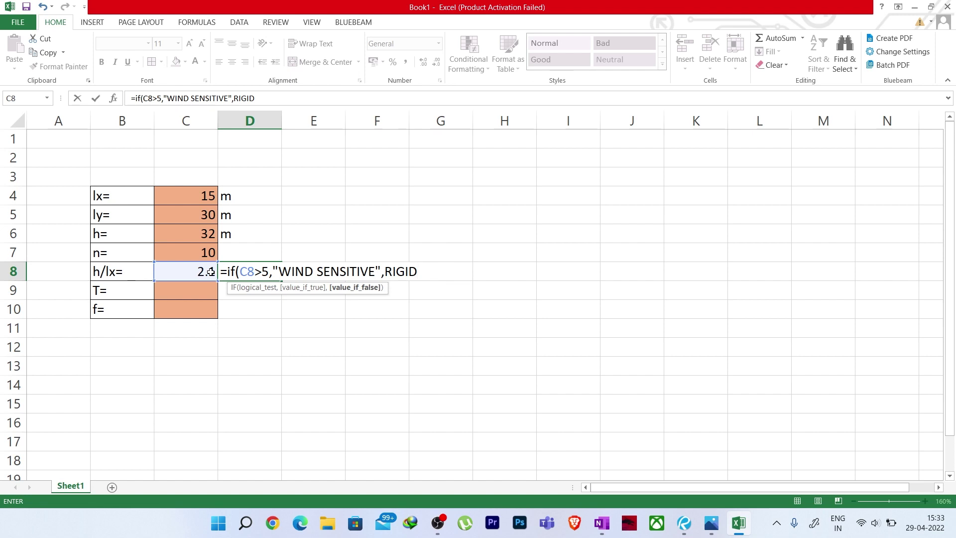
type(")")
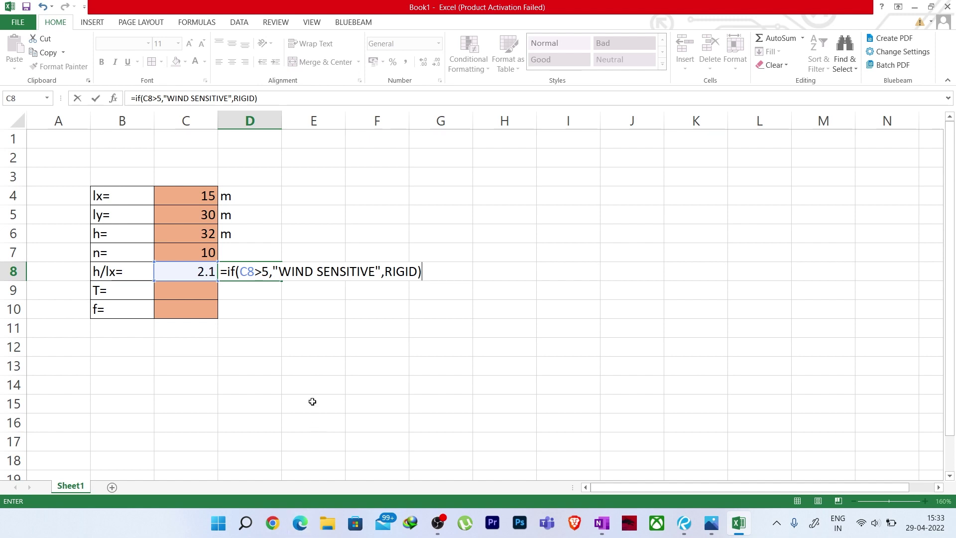
left_click(311, 384)
Step: Correct the D8 formula by enclosing RIGID in quotation marks, giving =IF(C8>5,"WIND SENSITIVE","RIGID")
left_click(246, 270)
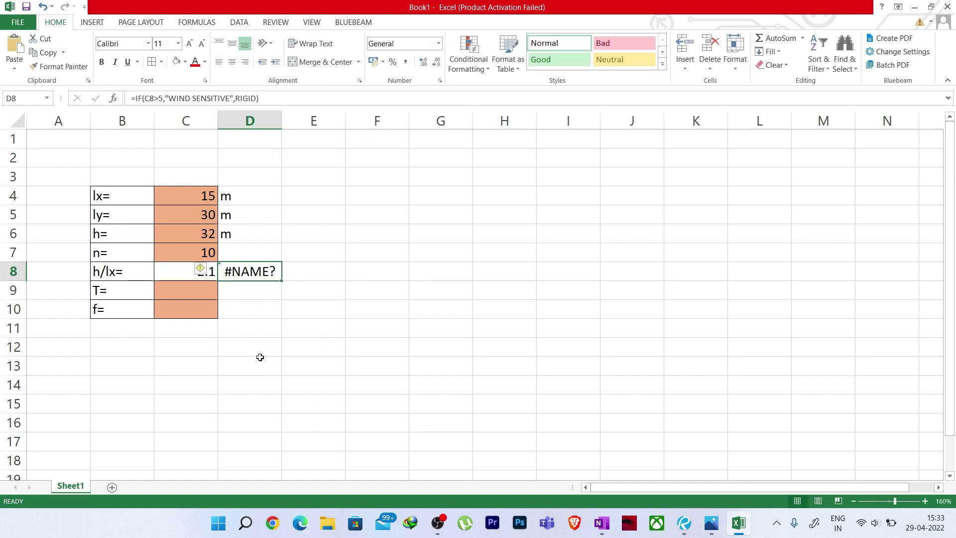
left_click(238, 99)
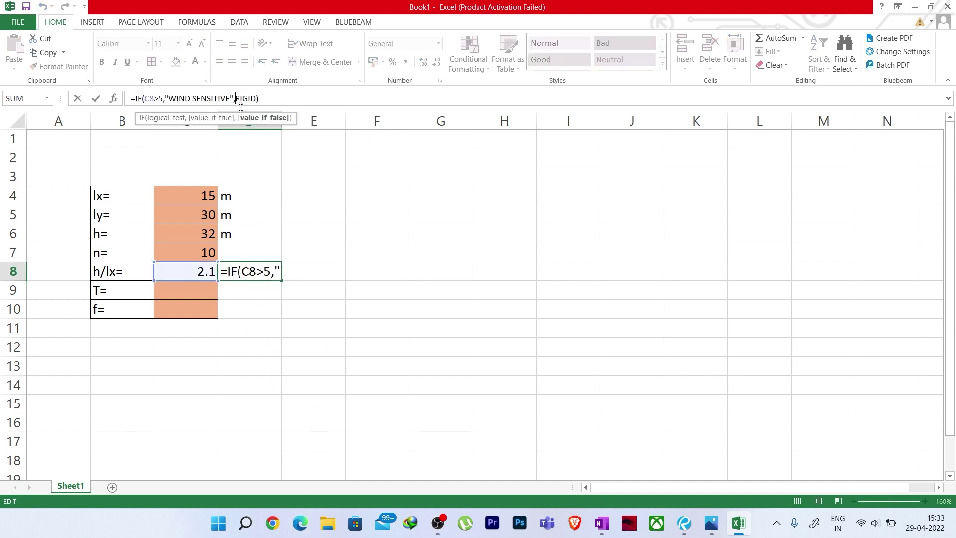
type("\"")
key("Right")
key("Right")
key("Right")
key("Right")
key("Right")
type("\"")
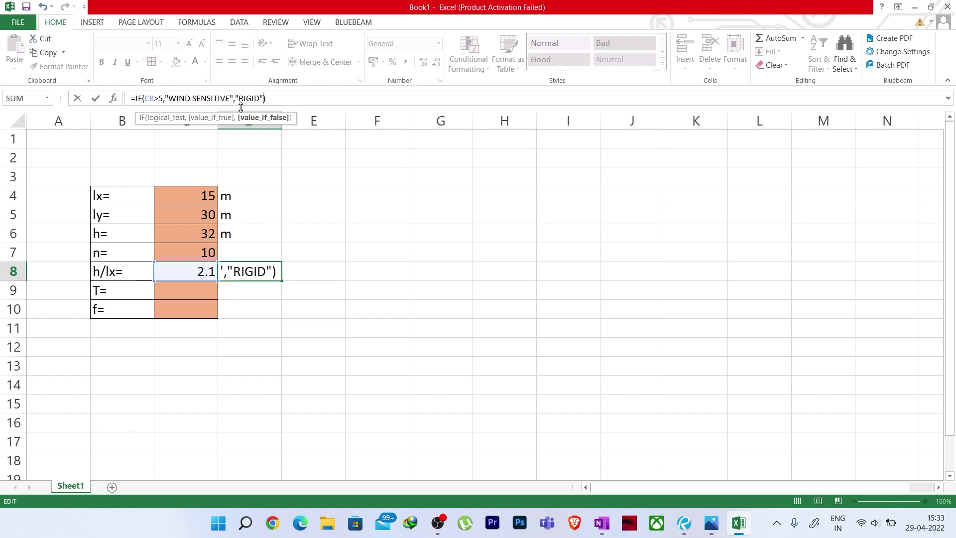
key("Return")
left_click(277, 328)
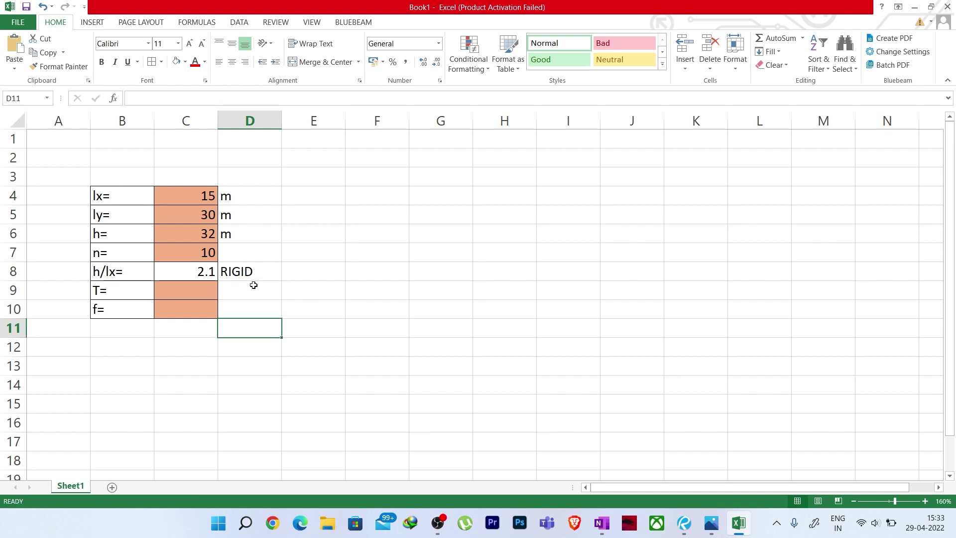
left_click(250, 274)
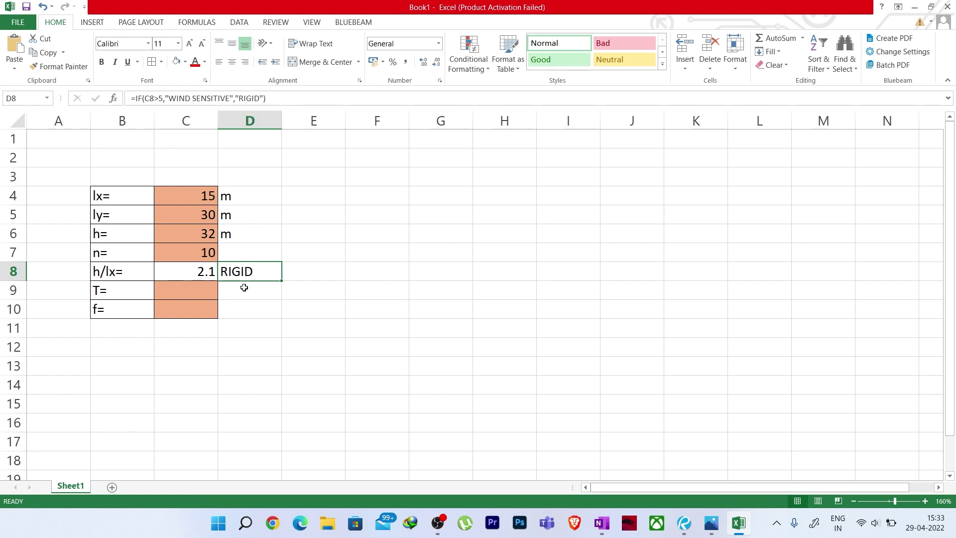
Step: Remove the orange fill from the T and f value cells, C9 and C10
left_click(201, 290)
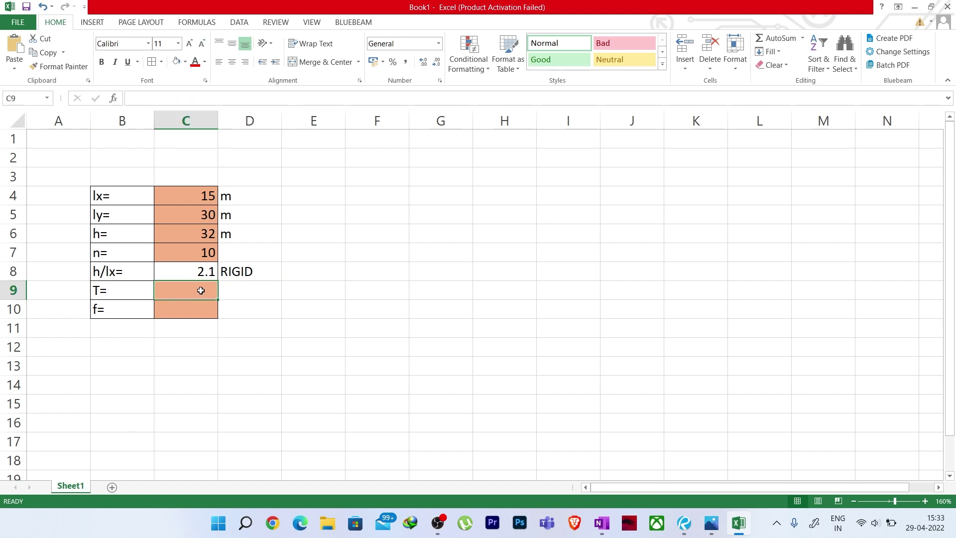
left_click(246, 276)
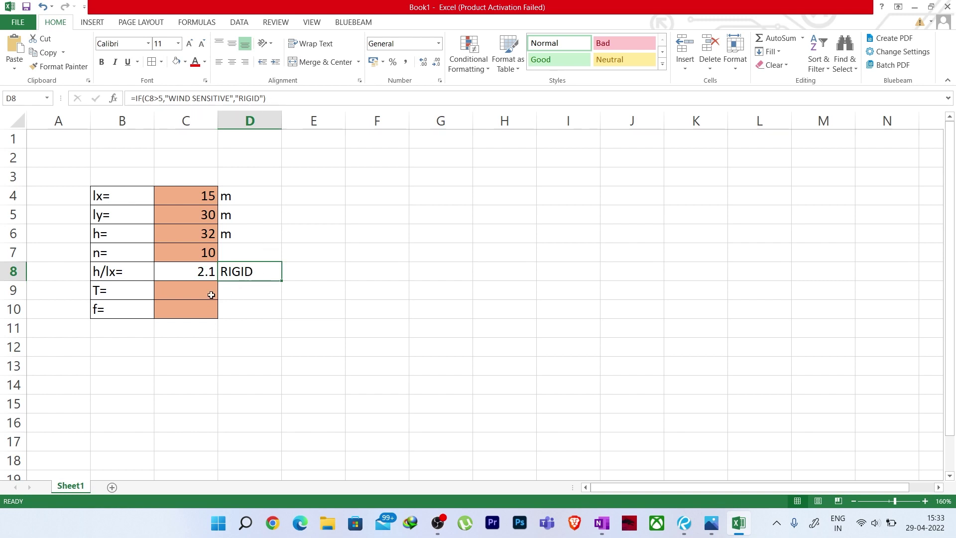
left_click(202, 290)
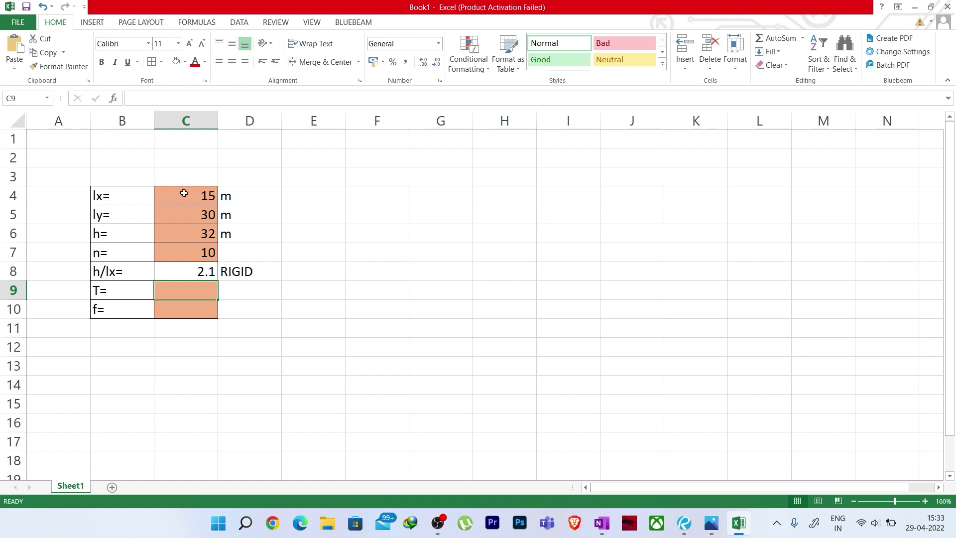
left_click(182, 62)
left_click(220, 303)
left_click(195, 294)
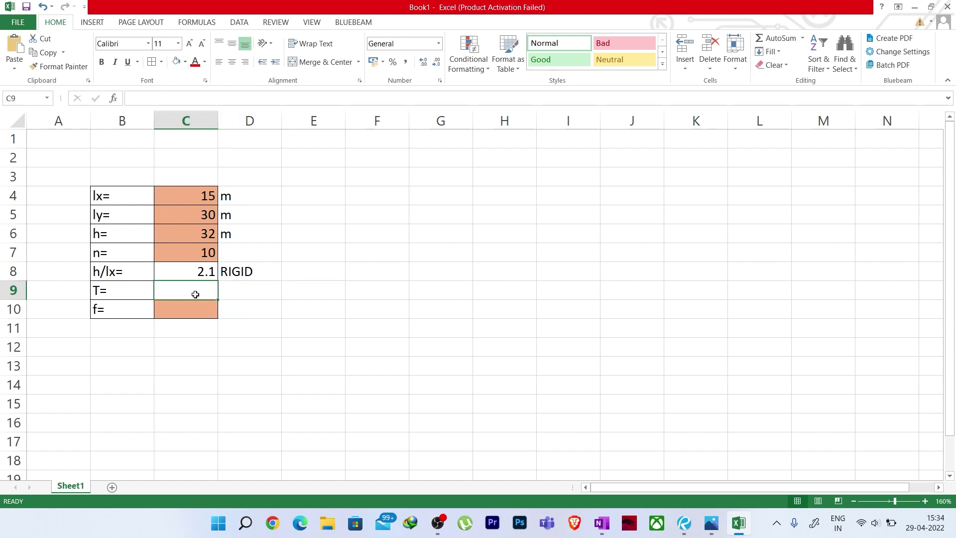
left_click(195, 308)
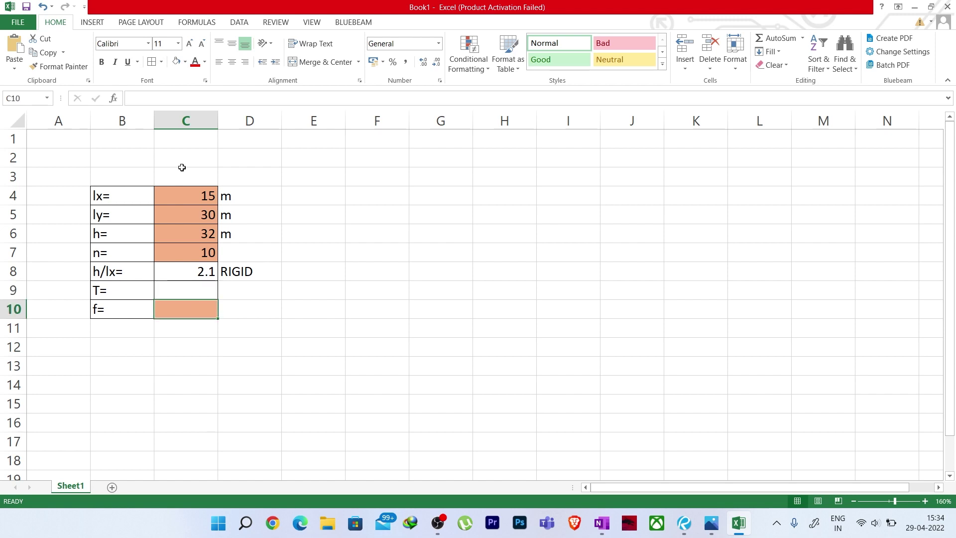
left_click(176, 62)
left_click(287, 289)
Step: Calculate the period T in cell C9 with the formula =0.1*C7
left_click(192, 295)
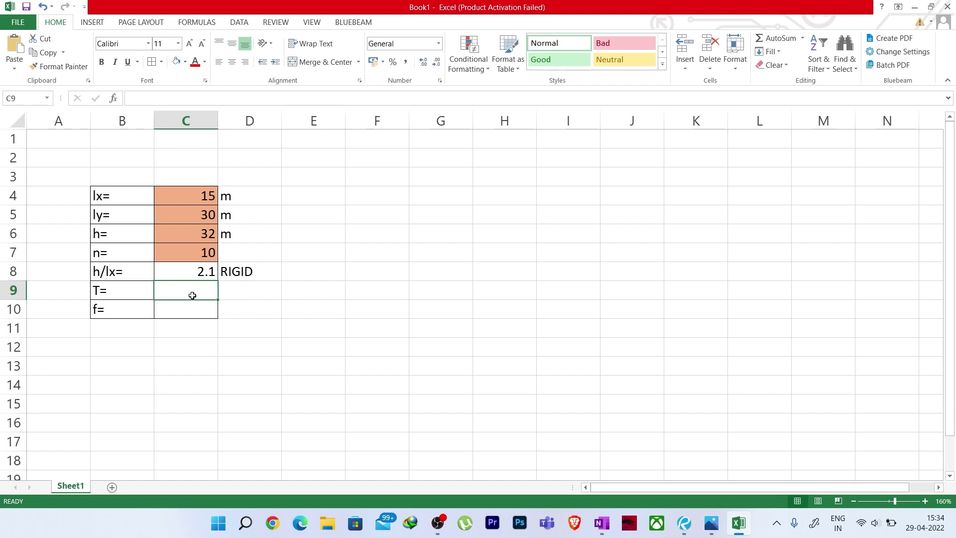
type("0.1")
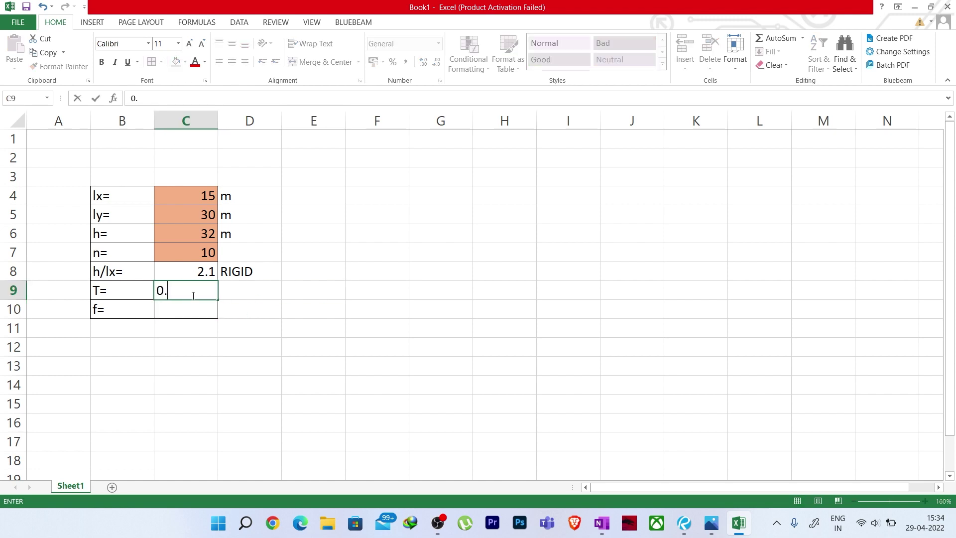
key("BackSpace")
key("BackSpace")
key("BackSpace")
type("=0.1")
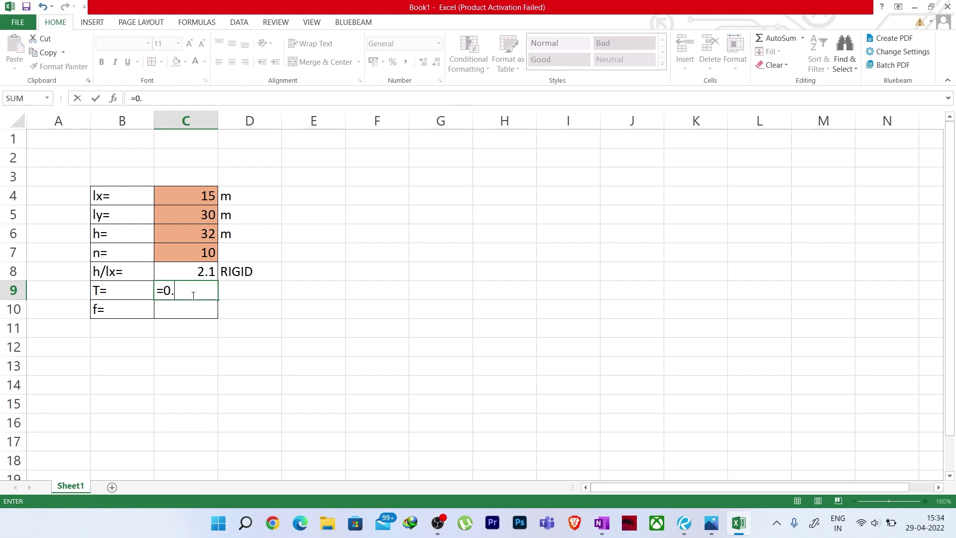
type("*(")
key("BackSpace")
left_click(198, 256)
key("Return")
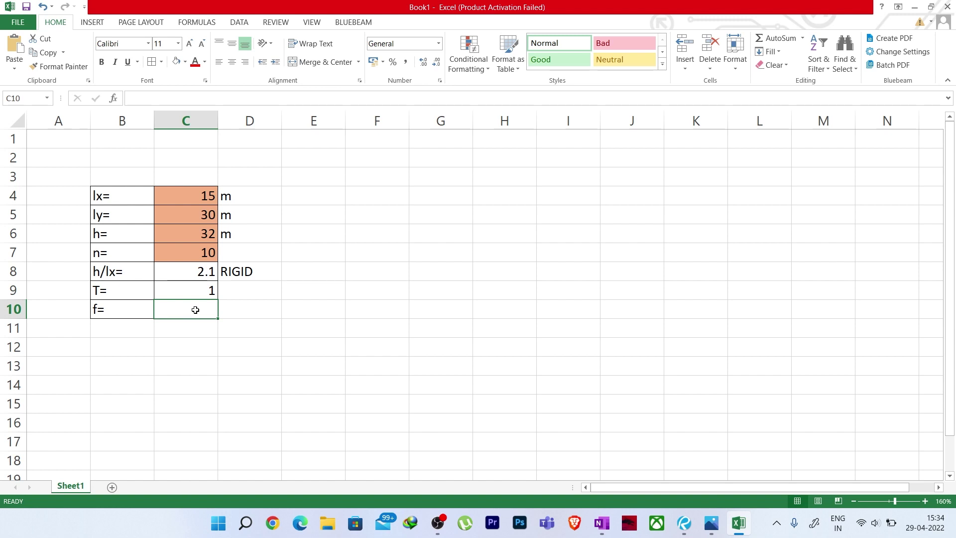
Step: Calculate the frequency f in cell C10 as the reciprocal of the period with the formula =1/C9
type("1")
key("BackSpace")
type("=1/")
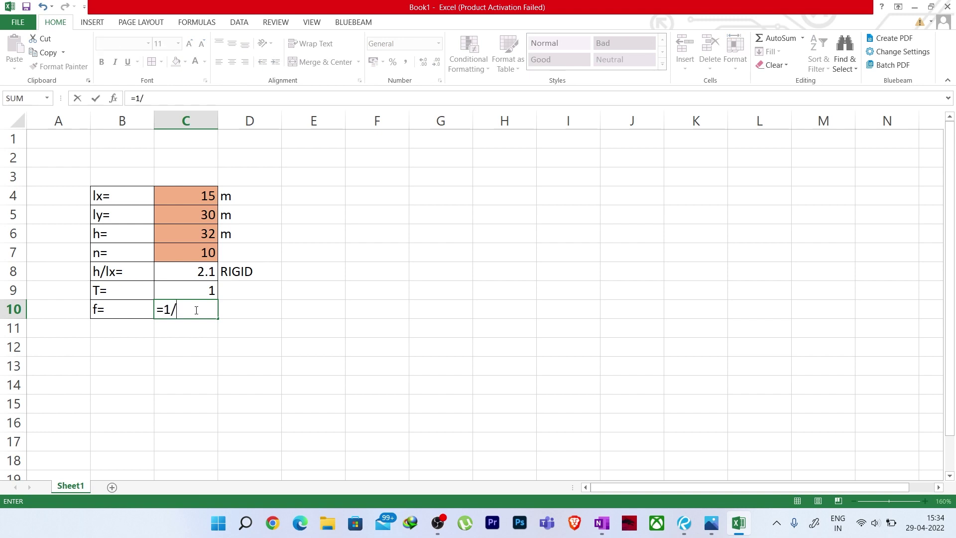
left_click(207, 290)
key("Return")
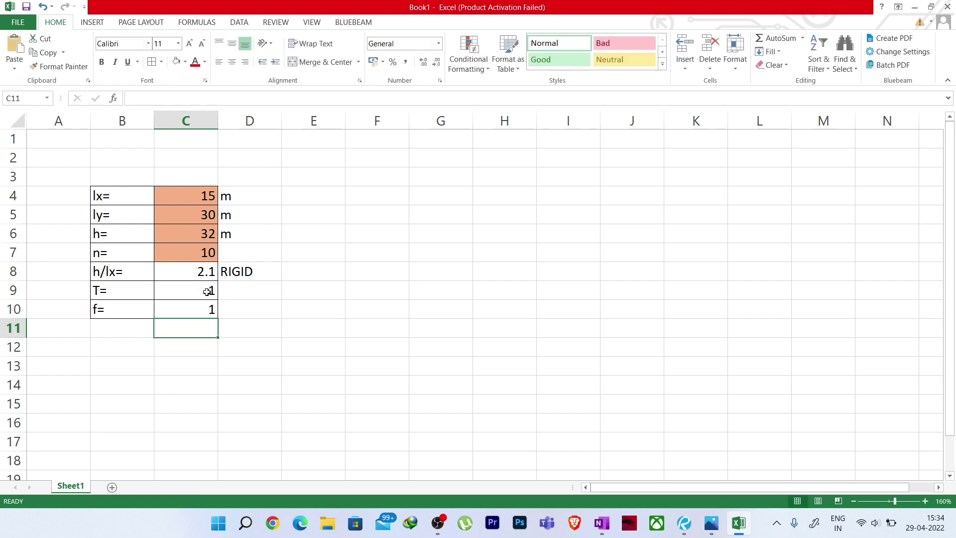
Step: Add the unit Hz beside the frequency in D10 and the unit sec beside the period in D9
left_click(236, 306)
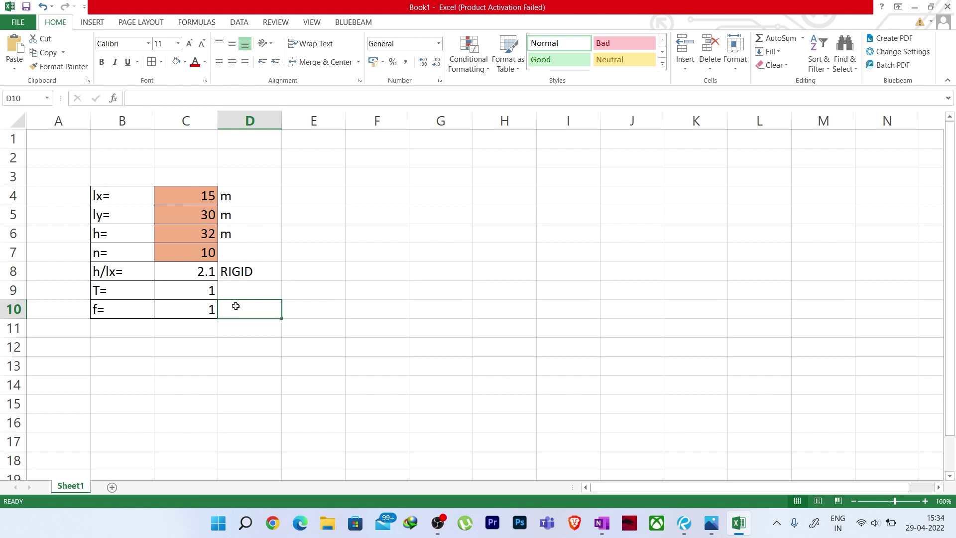
type("Hz")
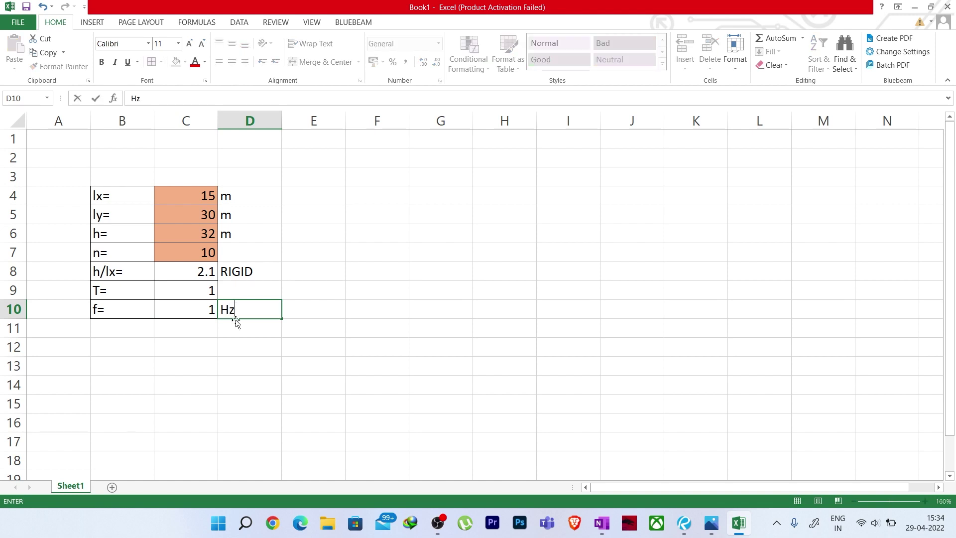
left_click(238, 344)
left_click(231, 291)
type("sec")
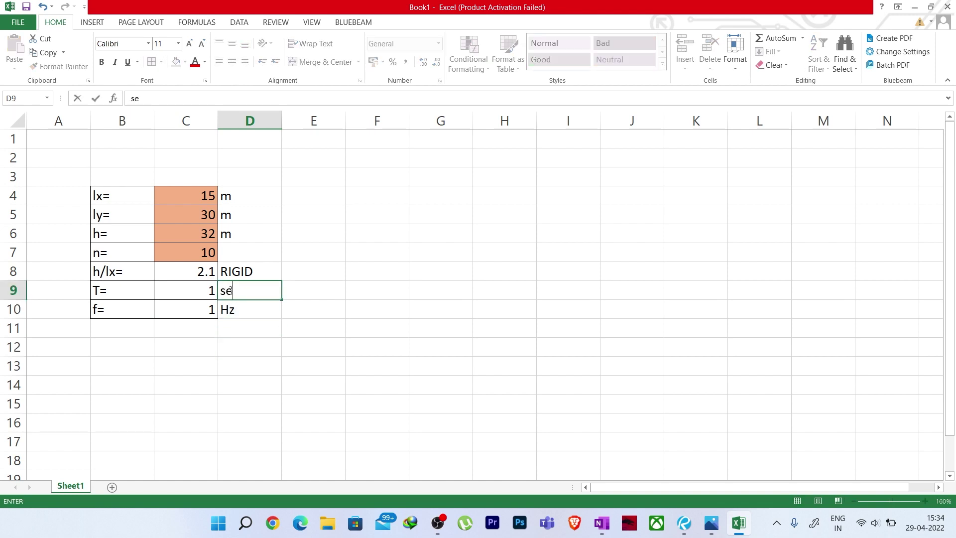
left_click(222, 342)
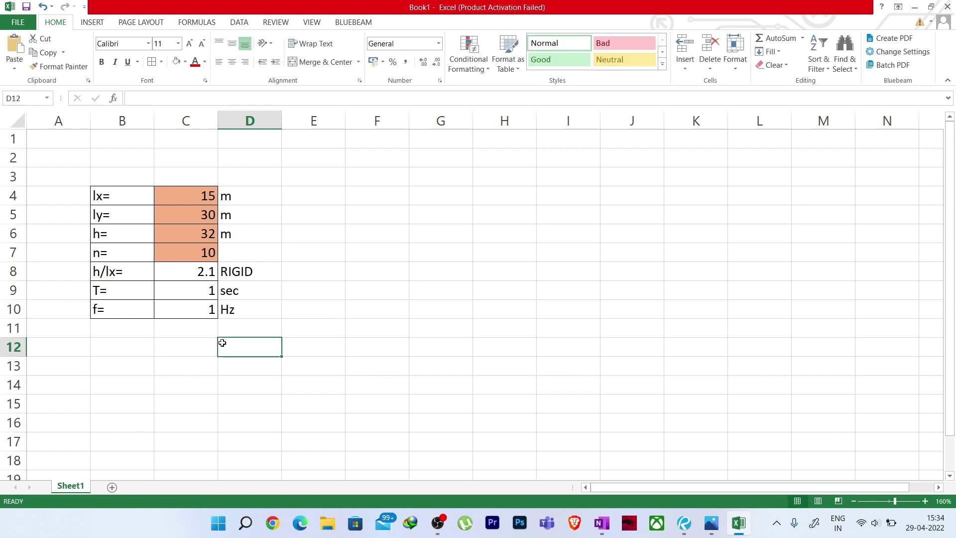
Step: Highlight the h/lx classification result in cell D8 with a yellow fill
left_click(236, 271)
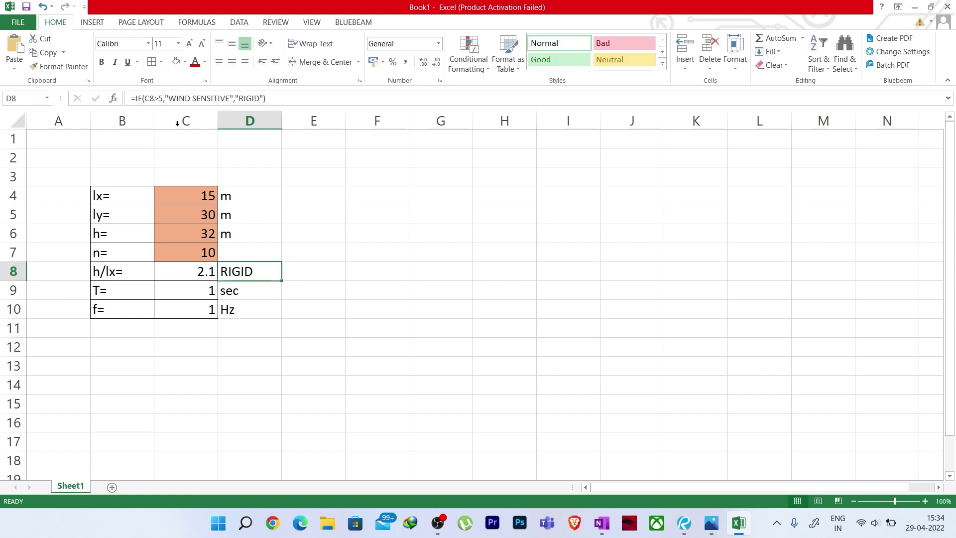
left_click(185, 61)
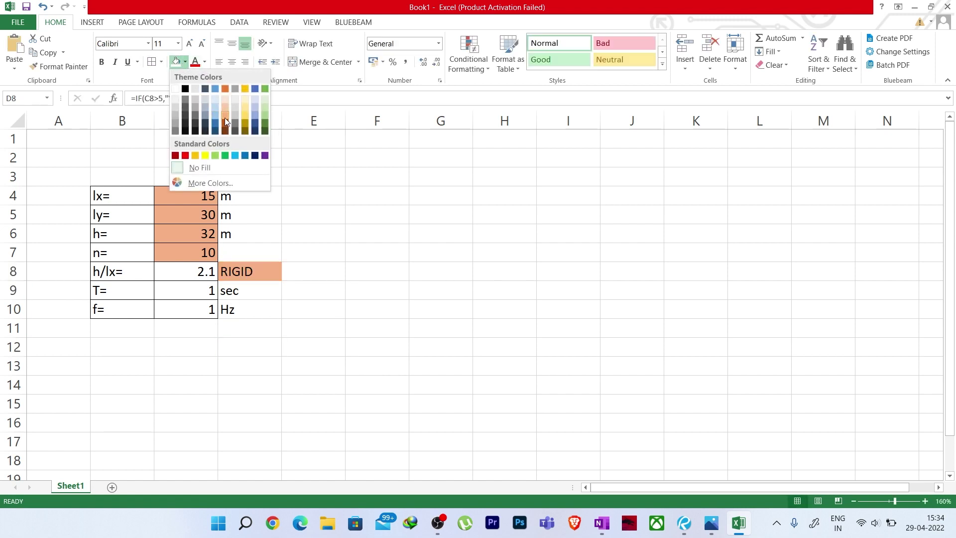
left_click(205, 155)
left_click(335, 230)
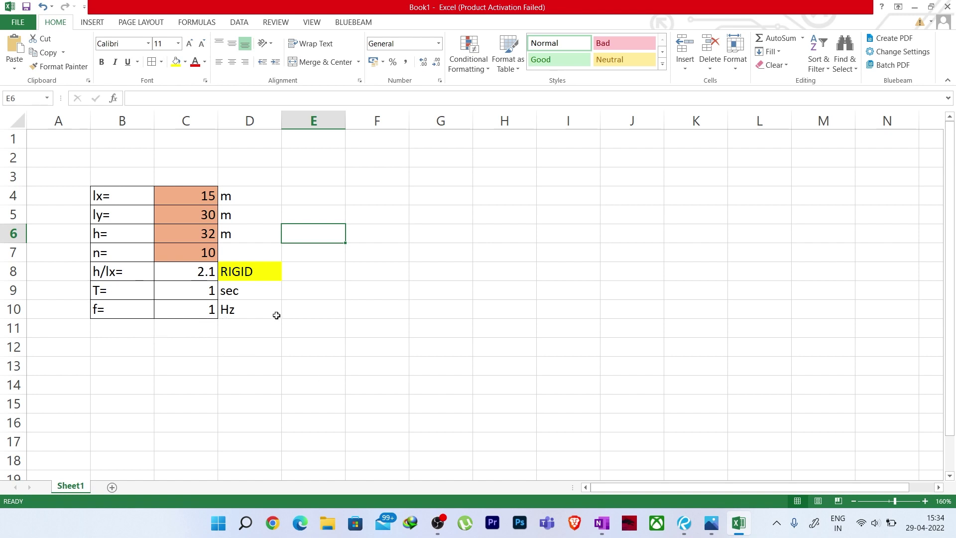
Step: Classify the building by frequency in cell E10 with the formula =IF(C10<1,"WIND SENSITIVE","RIGID")
left_click(297, 311)
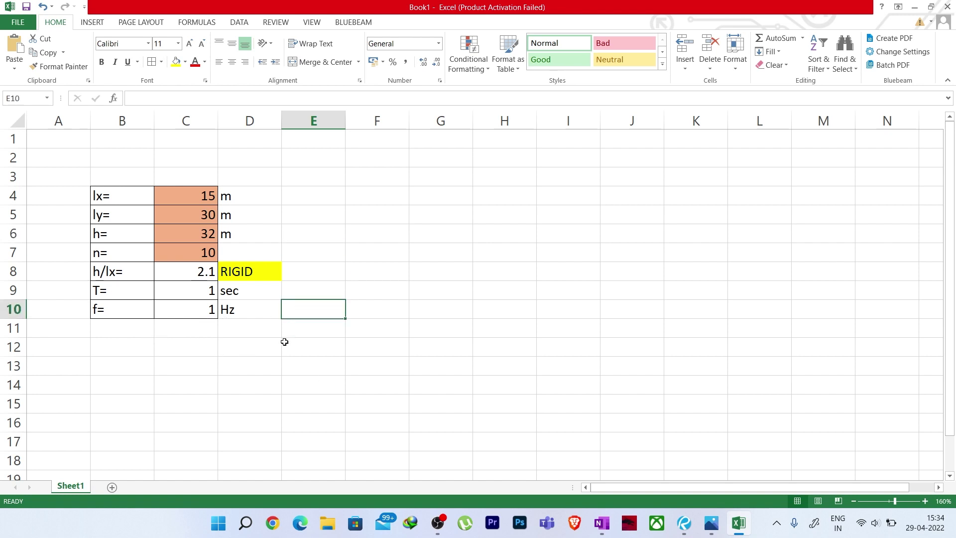
type("=i")
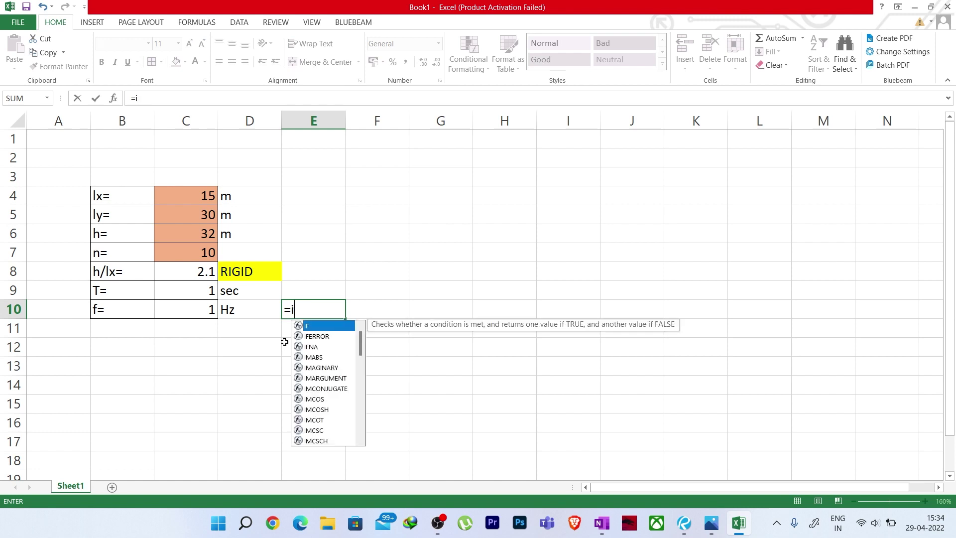
type("f")
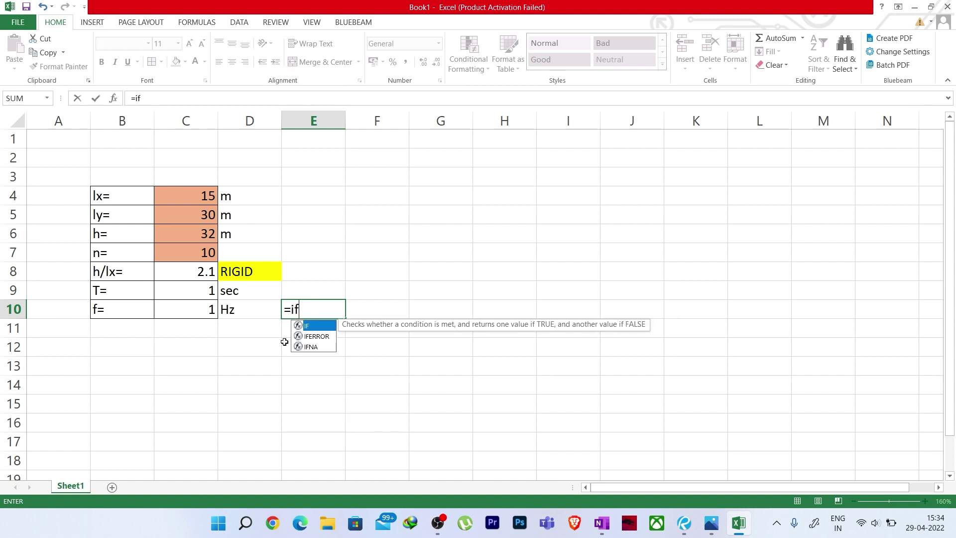
type("(")
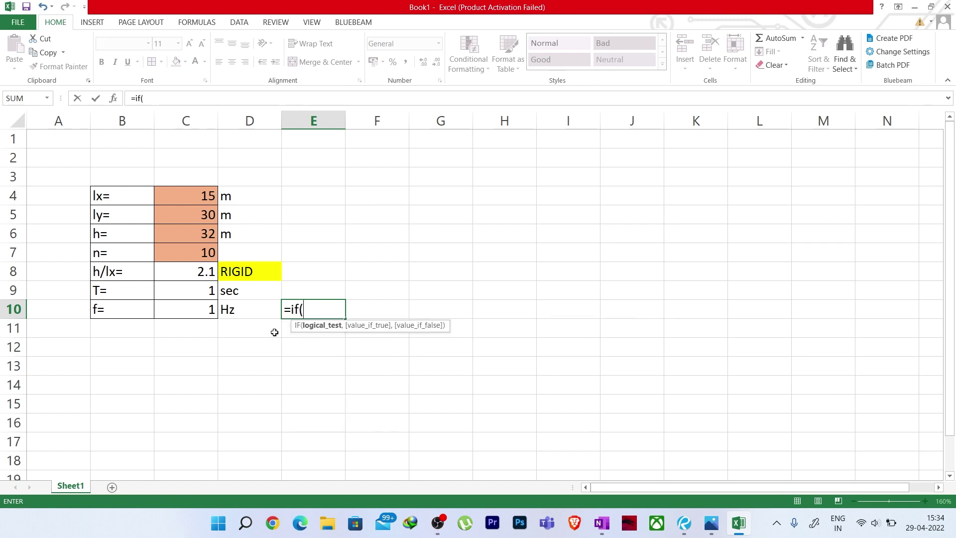
left_click(194, 310)
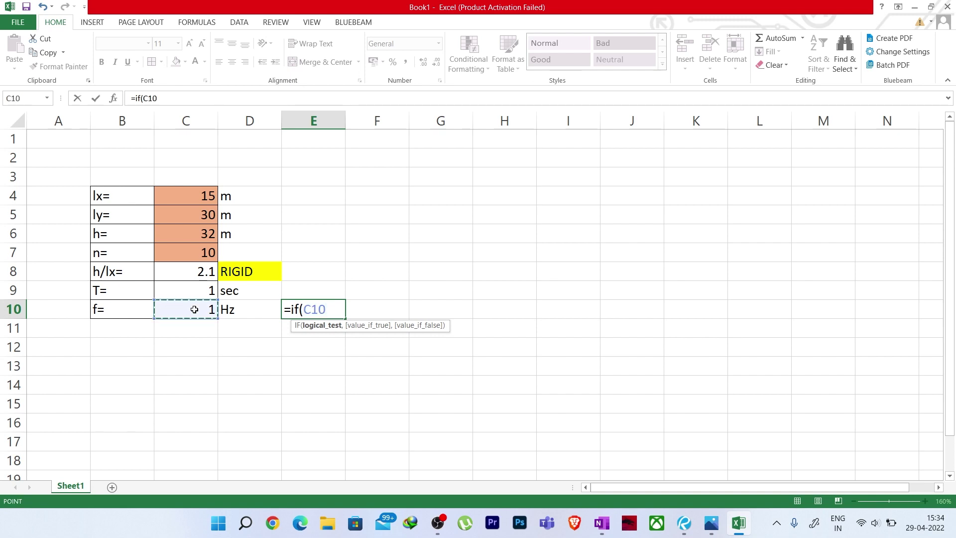
type("<1,")
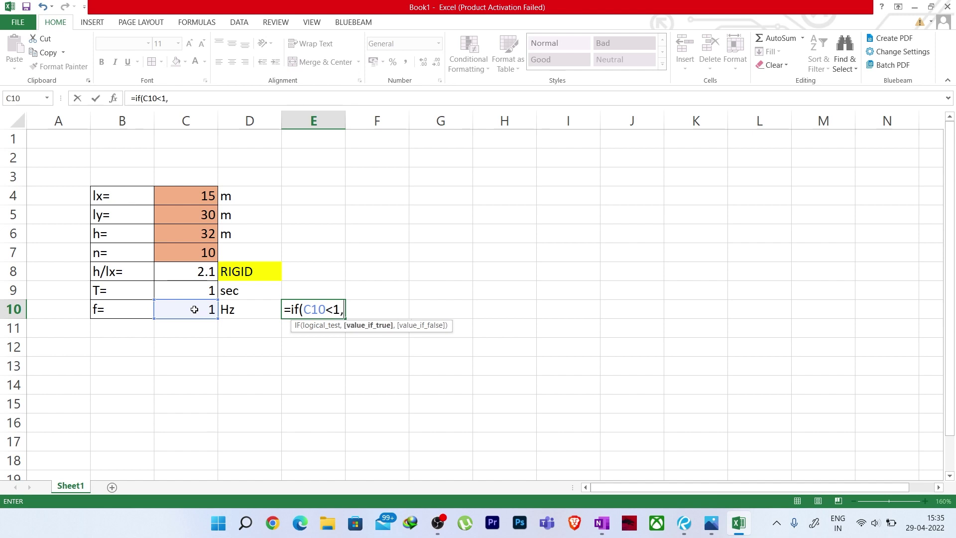
type("\"w")
key("BackSpace")
type("WINF")
key("BackSpace")
type("D ")
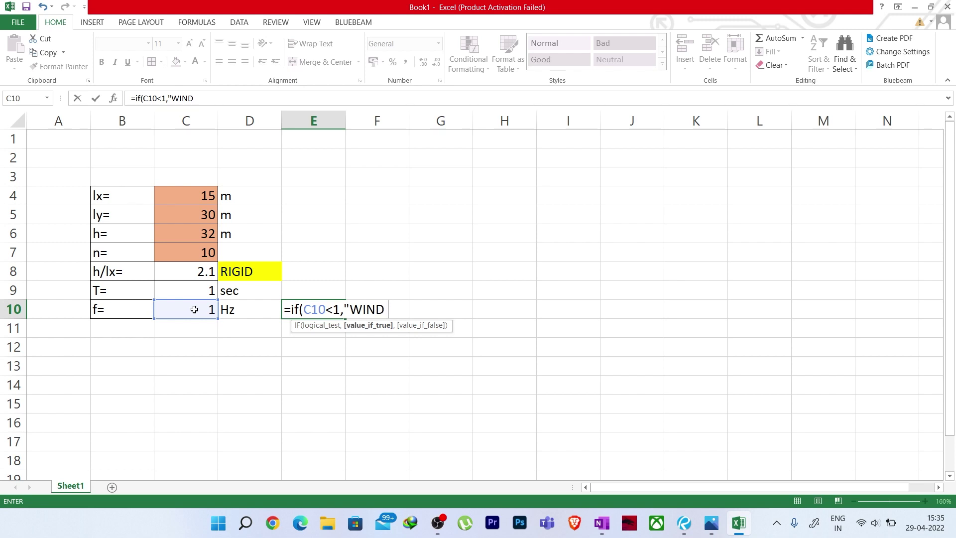
type("SENSITI")
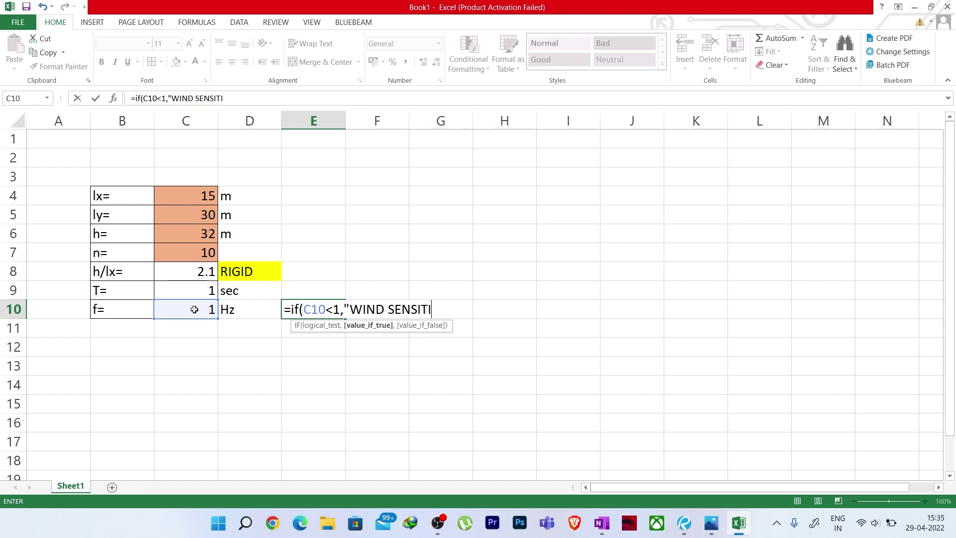
type("VE\",")
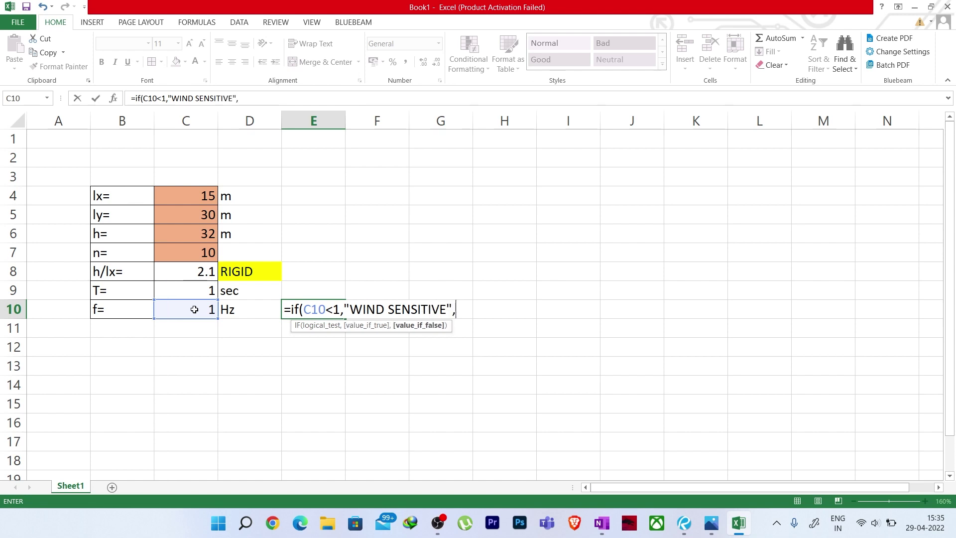
type("\"RIGID")
key("Return")
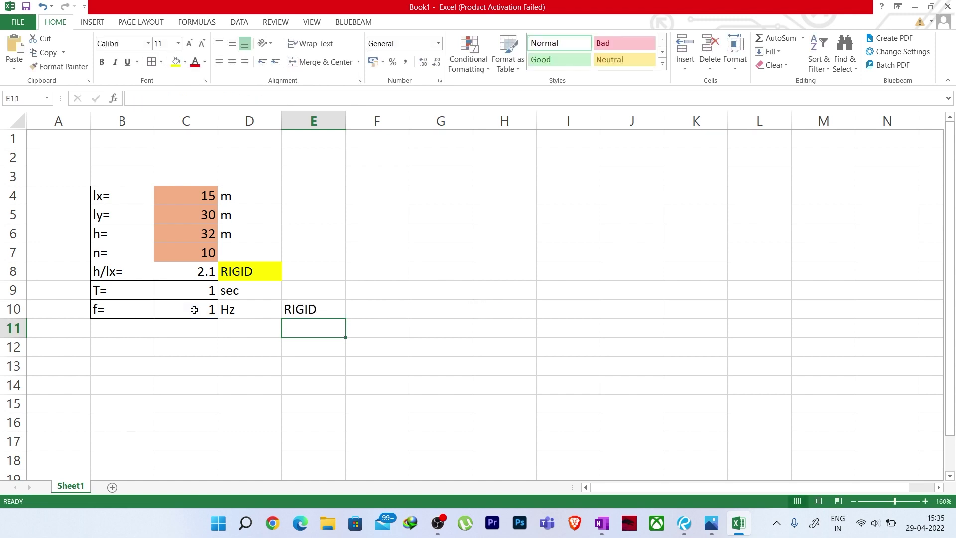
Step: Highlight the frequency classification result in cell E10 with a yellow fill
left_click(301, 308)
left_click(176, 61)
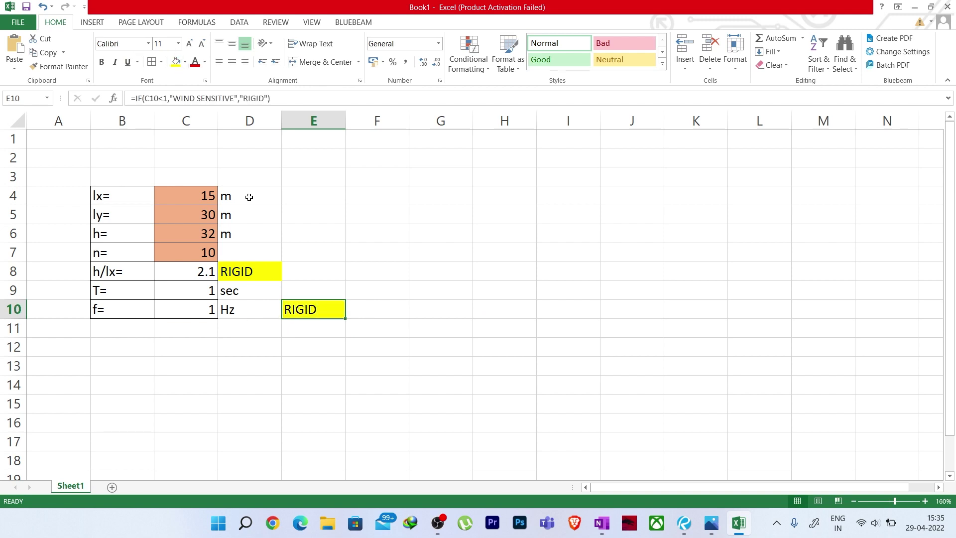
left_click_drag(377, 272, 384, 295)
left_click(342, 368)
Step: Move the h/lx classification result from cell D8 to E8 so it lines up with the frequency result
left_click(268, 269)
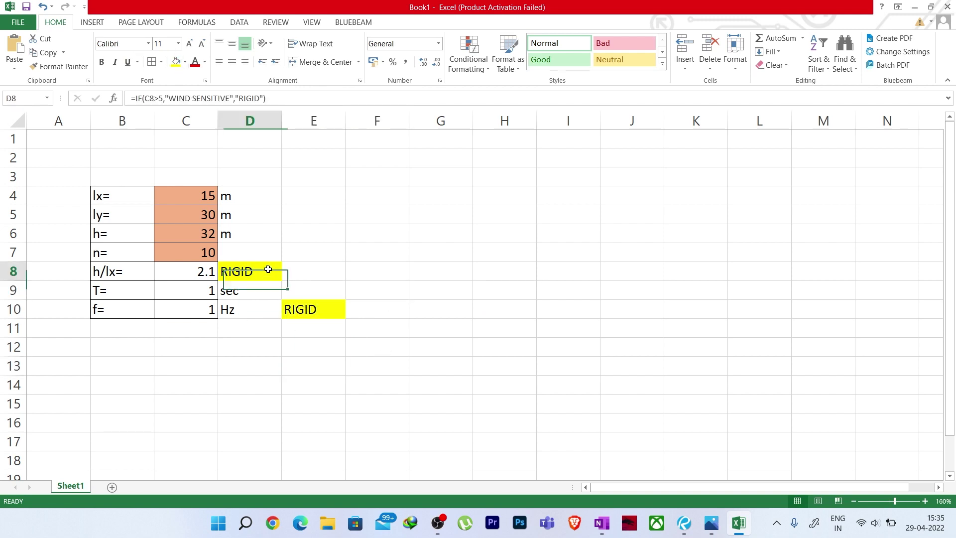
left_click_drag(268, 269, 309, 269)
left_click(306, 348)
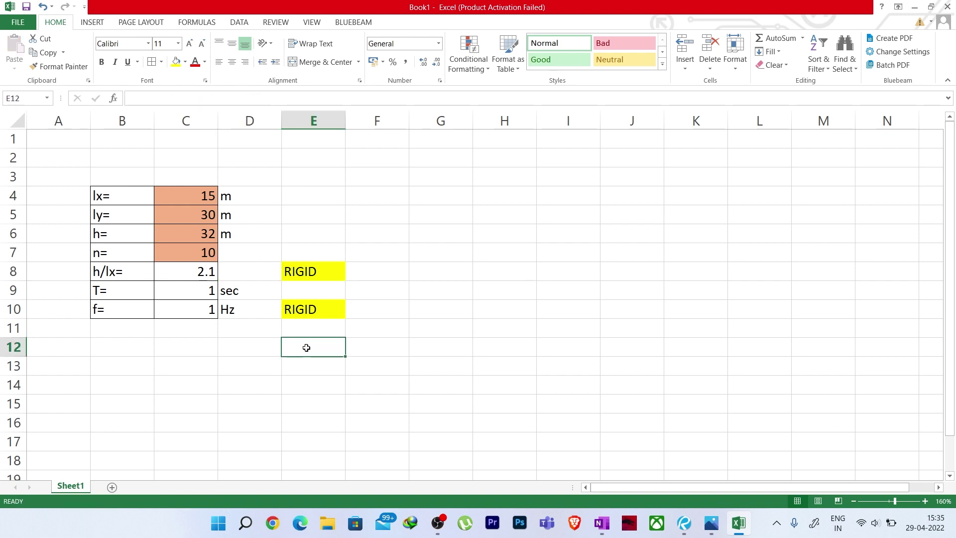
left_click(269, 270)
key("Right")
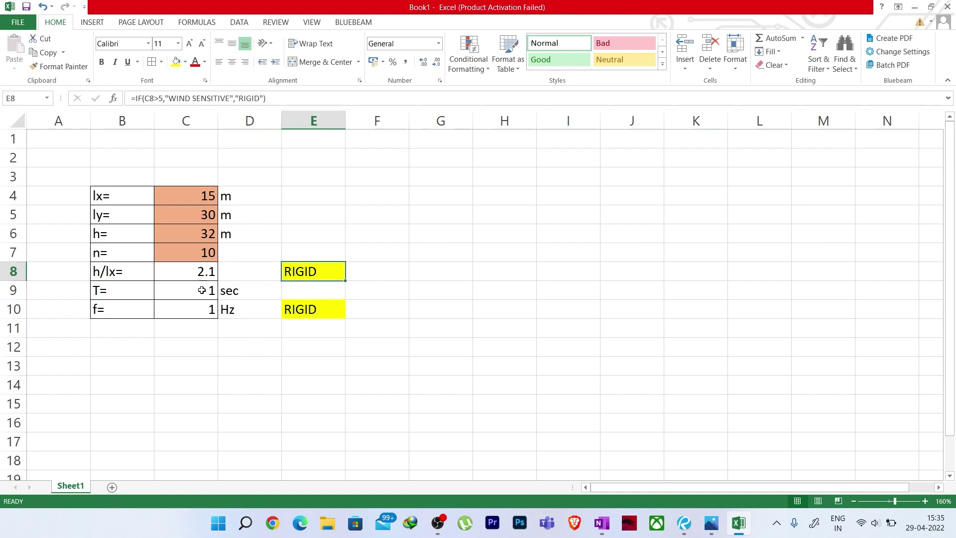
left_click(224, 351)
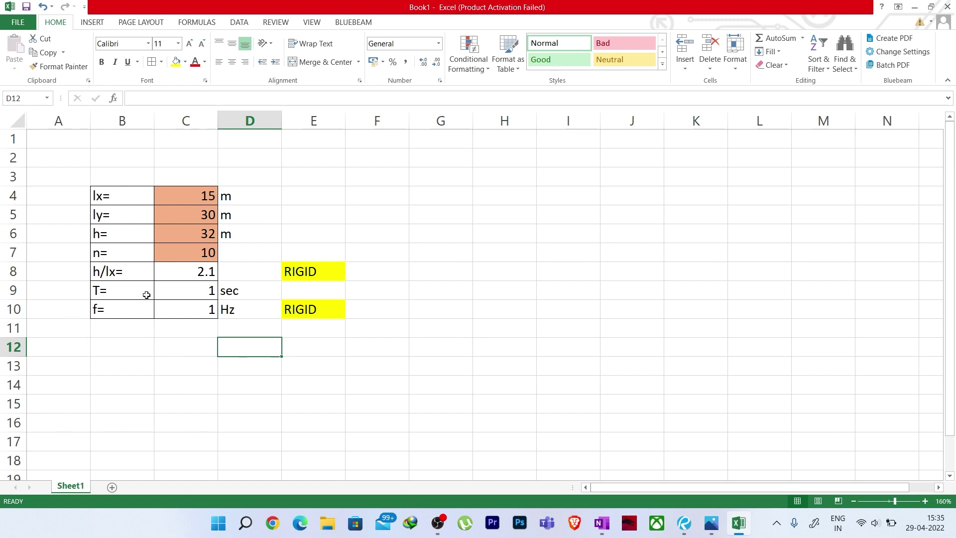
left_click(396, 406)
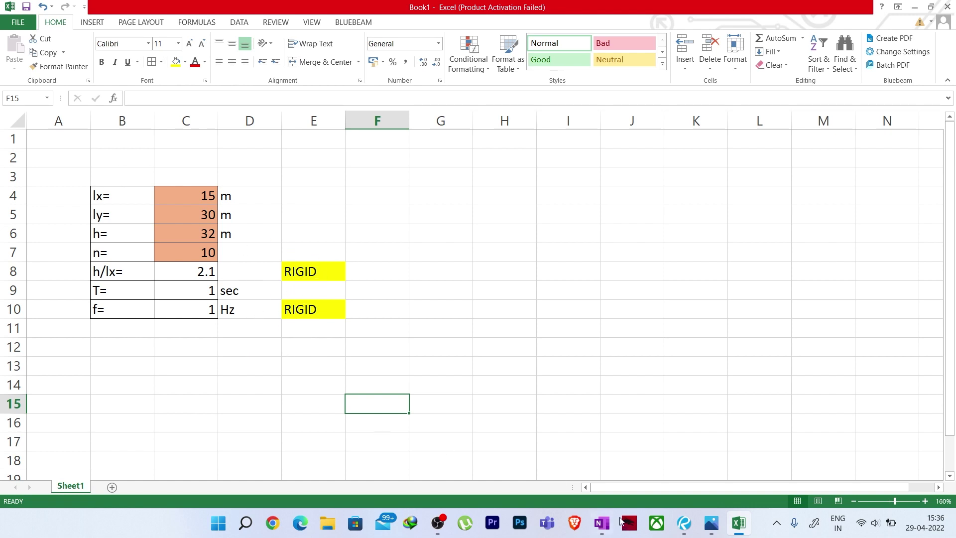
Step: Switch to the OneNote page and handwrite the boxed wind force formula F = Cf·Aez·Pdz below the frequency note
mouse_move(696, 529)
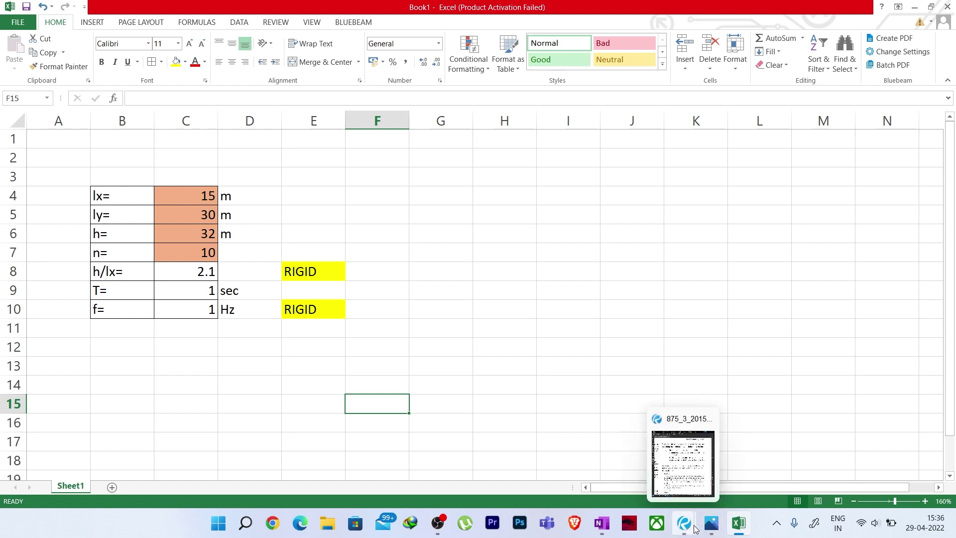
left_click(601, 522)
scroll(469, 312, "down", 5)
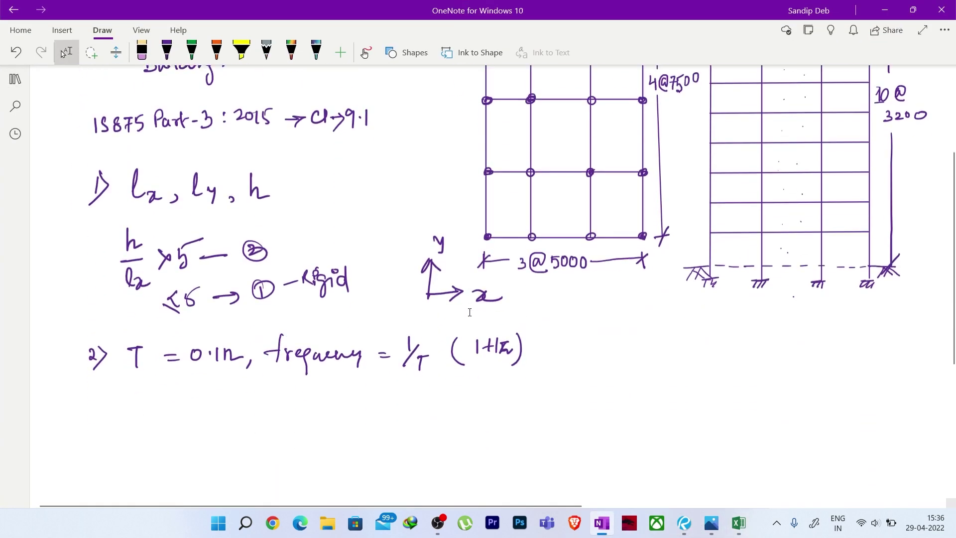
scroll(469, 312, "down", 6)
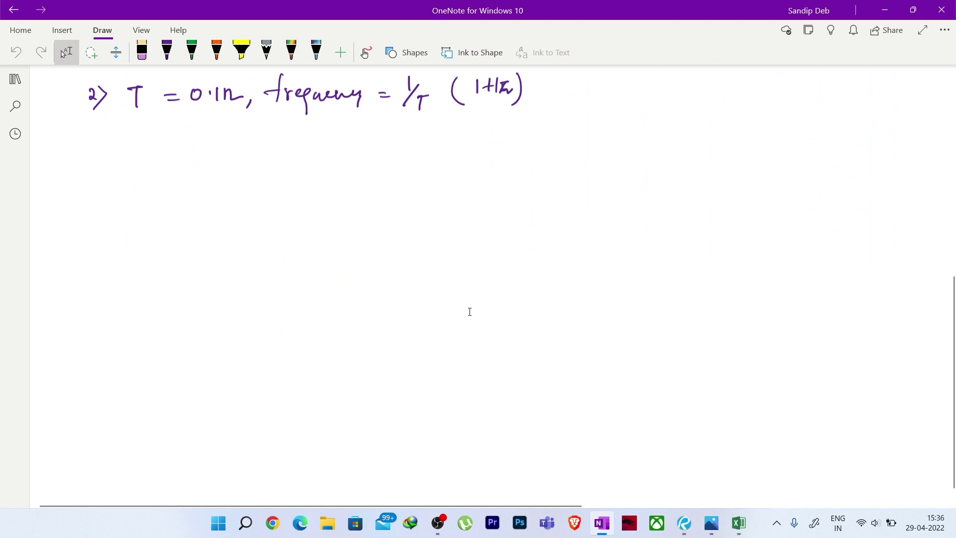
left_click(167, 50)
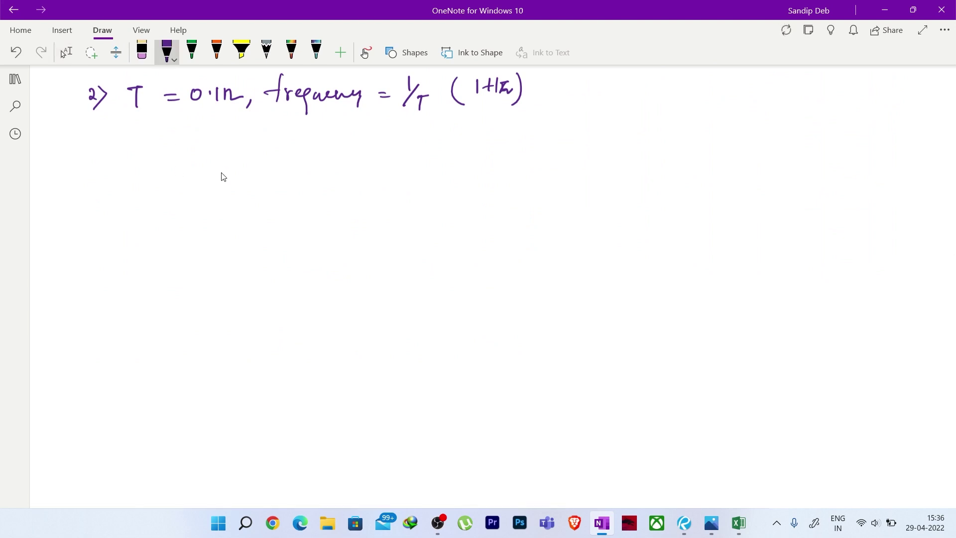
mouse_move(227, 170)
left_mouse_down()
mouse_move(228, 192)
mouse_move(239, 167)
mouse_move(256, 177)
left_mouse_up()
mouse_move(249, 186)
left_mouse_down()
mouse_move(285, 183)
mouse_move(289, 203)
mouse_move(327, 156)
mouse_move(339, 179)
left_mouse_up()
left_click_drag(322, 171, 355, 180)
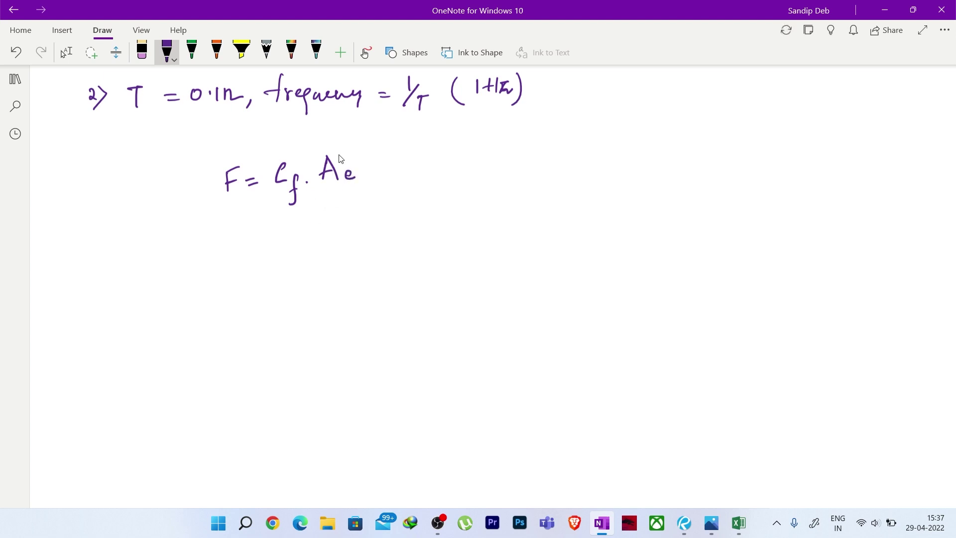
left_click_drag(359, 168, 370, 178)
mouse_move(391, 155)
left_mouse_down()
mouse_move(390, 176)
mouse_move(391, 165)
mouse_move(417, 175)
left_mouse_up()
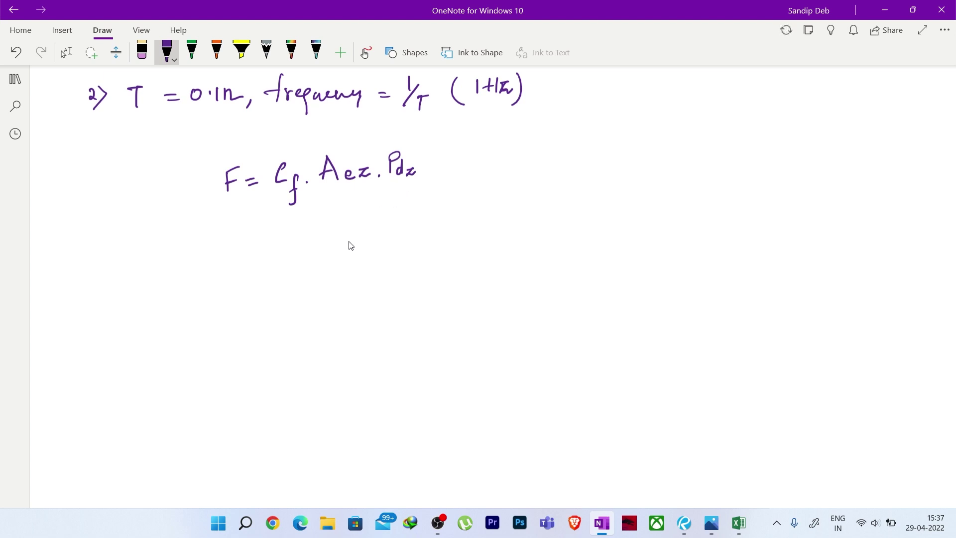
mouse_move(217, 151)
left_mouse_down()
mouse_move(218, 204)
mouse_move(422, 167)
mouse_move(418, 200)
left_mouse_up()
left_click_drag(219, 211, 418, 190)
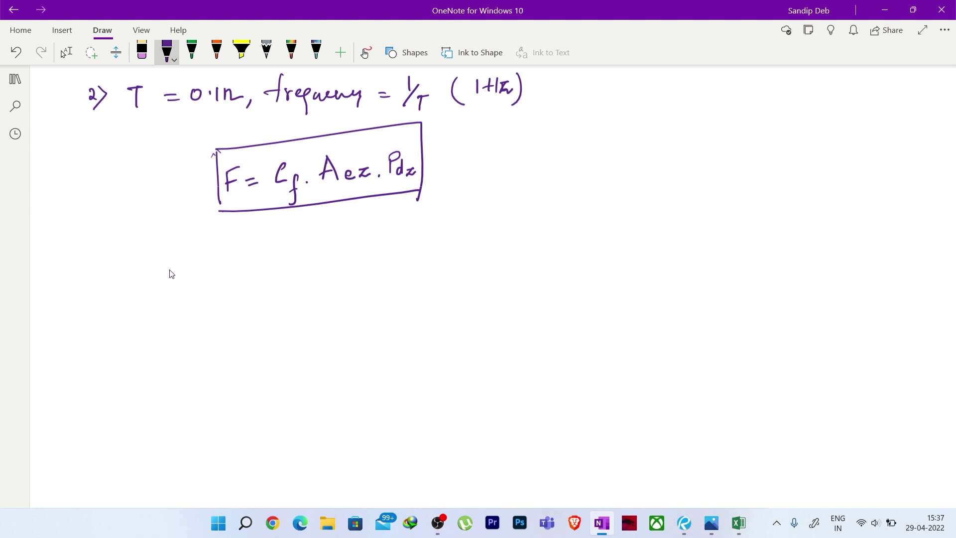
Step: Handwrite Pdz = 0.6(Vz)² below the boxed force formula and erase its right-hand side
mouse_move(181, 286)
left_mouse_down()
mouse_move(182, 276)
mouse_move(200, 291)
mouse_move(215, 289)
mouse_move(241, 273)
left_mouse_up()
mouse_move(229, 283)
left_mouse_down()
mouse_move(263, 262)
mouse_move(285, 269)
mouse_move(326, 251)
mouse_move(329, 278)
mouse_move(339, 275)
mouse_move(340, 244)
mouse_move(326, 289)
left_mouse_up()
left_click(276, 268)
left_click_drag(306, 255, 314, 287)
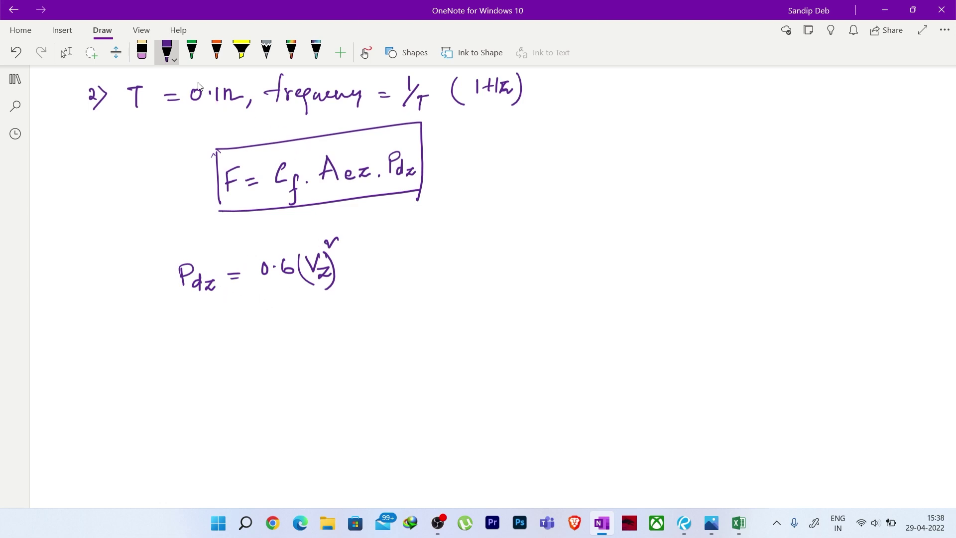
mouse_move(262, 241)
left_mouse_down()
mouse_move(351, 272)
mouse_move(261, 282)
mouse_move(261, 272)
mouse_move(283, 286)
left_mouse_up()
Step: Complete the Pdz equation with Pz·ka·kd·kc on the right-hand side and draw a box around it
left_click(167, 50)
left_click(292, 272)
left_click_drag(306, 254, 306, 276)
mouse_move(316, 261)
left_mouse_down()
mouse_move(314, 277)
mouse_move(352, 273)
left_mouse_up()
left_click(343, 274)
mouse_move(362, 260)
left_mouse_down()
mouse_move(354, 268)
mouse_move(364, 274)
left_mouse_up()
mouse_move(369, 269)
left_mouse_down()
mouse_move(374, 280)
mouse_move(394, 275)
left_mouse_up()
left_click(389, 273)
left_click_drag(401, 264, 414, 274)
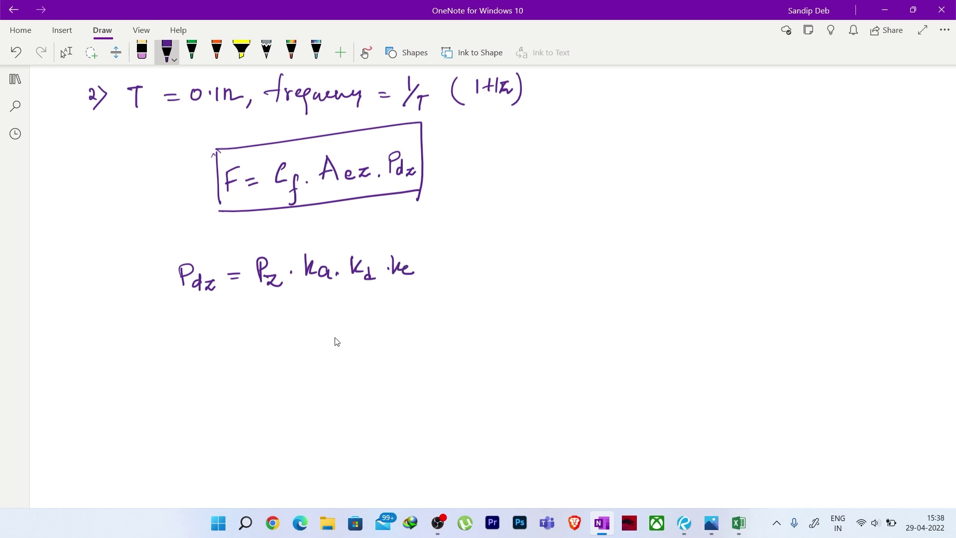
mouse_move(166, 254)
left_mouse_down()
mouse_move(172, 299)
mouse_move(423, 239)
mouse_move(244, 312)
mouse_move(171, 317)
mouse_move(169, 296)
left_mouse_up()
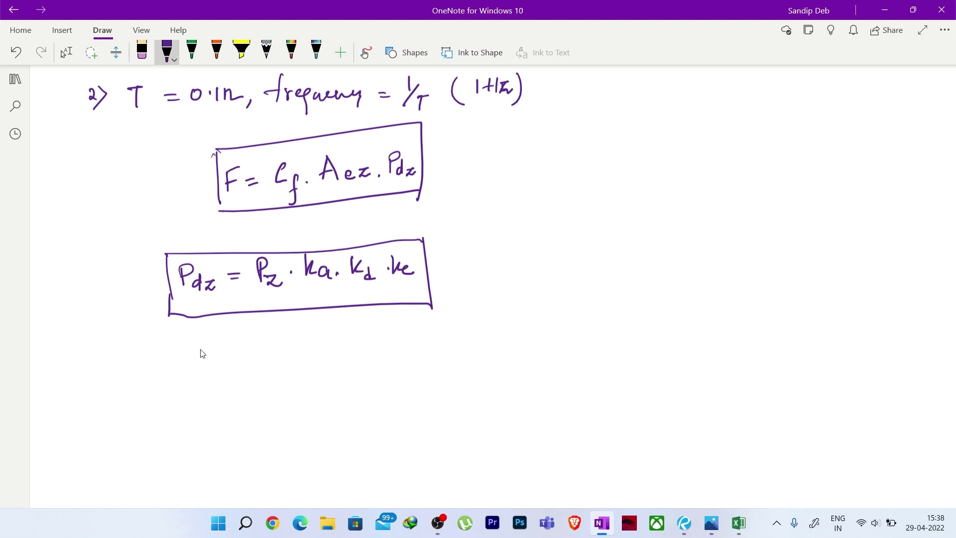
Step: Handwrite the wind pressure formula Pz = 0.6Vz² below the Pdz box and frame it
mouse_move(183, 345)
left_mouse_down()
mouse_move(181, 365)
mouse_move(183, 355)
left_mouse_up()
mouse_move(192, 358)
left_mouse_down()
mouse_move(207, 370)
mouse_move(228, 352)
left_mouse_up()
mouse_move(218, 359)
left_mouse_down()
mouse_move(307, 338)
mouse_move(319, 367)
left_mouse_up()
left_click(261, 352)
left_click_drag(307, 326, 316, 326)
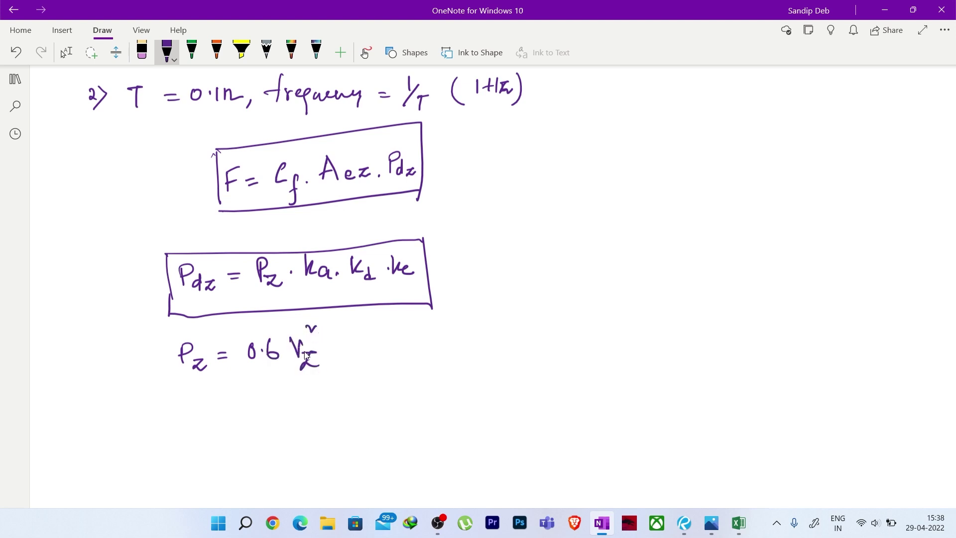
mouse_move(158, 336)
left_mouse_down()
mouse_move(160, 372)
mouse_move(323, 315)
mouse_move(332, 379)
left_mouse_up()
left_click_drag(155, 389, 333, 378)
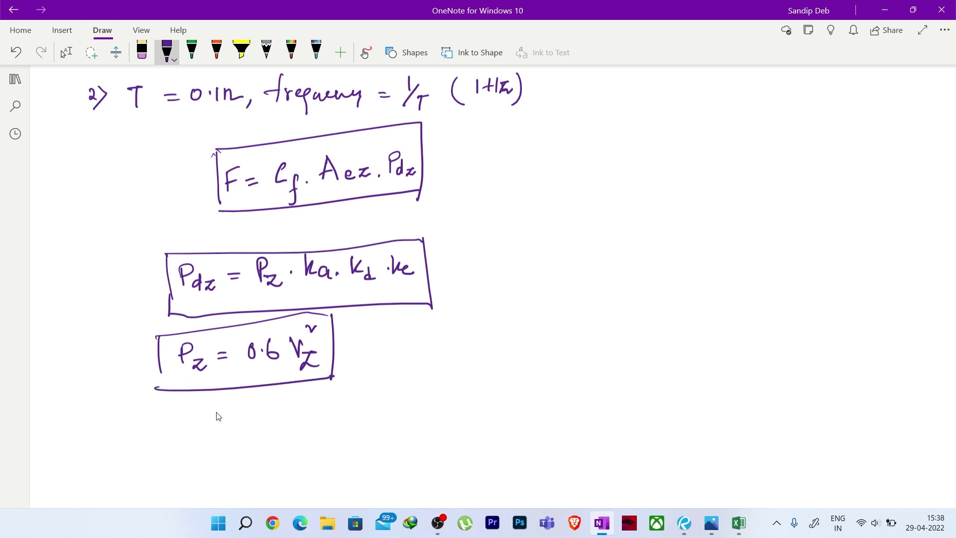
Step: Handwrite the design wind speed formula Vz = Vb·k1·k2·k3·k4 below the Pz box and frame it
left_click_drag(183, 412, 200, 410)
mouse_move(196, 423)
left_mouse_down()
mouse_move(213, 423)
mouse_move(213, 439)
mouse_move(231, 420)
left_mouse_up()
left_click_drag(222, 429, 232, 428)
mouse_move(247, 409)
left_mouse_down()
mouse_move(252, 422)
mouse_move(260, 407)
left_mouse_up()
mouse_move(261, 413)
left_mouse_down()
mouse_move(264, 434)
mouse_move(300, 420)
left_mouse_up()
mouse_move(297, 414)
left_mouse_down()
mouse_move(297, 429)
mouse_move(313, 429)
left_mouse_up()
mouse_move(314, 422)
left_mouse_down()
mouse_move(340, 426)
mouse_move(371, 414)
left_mouse_up()
left_click(341, 417)
left_click_drag(376, 408, 383, 421)
left_click_drag(389, 409, 397, 428)
mouse_move(158, 407)
left_mouse_down()
mouse_move(161, 447)
mouse_move(403, 374)
mouse_move(281, 444)
mouse_move(165, 450)
left_mouse_up()
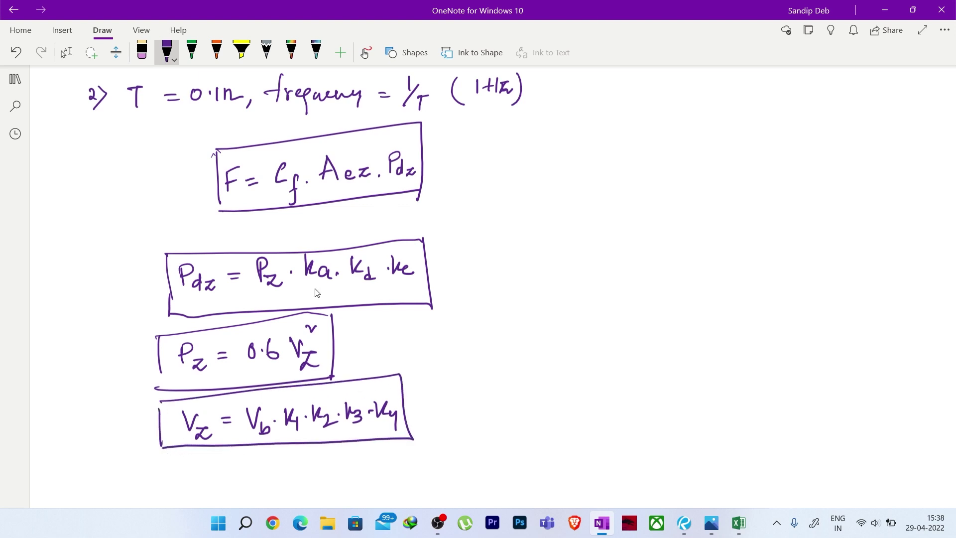
Step: Number the boxed formulas with circled digits: Vz as 1, Pz as 2, Pdz as 3 and F as 4
left_click_drag(406, 412, 459, 416)
mouse_move(466, 396)
left_mouse_down()
mouse_move(452, 417)
mouse_move(466, 396)
left_mouse_up()
left_click_drag(355, 348, 386, 348)
mouse_move(399, 339)
left_mouse_down()
mouse_move(400, 352)
mouse_move(414, 356)
left_mouse_up()
left_click_drag(412, 333, 409, 333)
left_click_drag(450, 271, 479, 262)
left_click_drag(502, 253, 504, 268)
left_click_drag(506, 248, 503, 251)
left_click_drag(448, 160, 520, 149)
mouse_move(516, 141)
left_mouse_down()
mouse_move(518, 158)
mouse_move(513, 133)
left_mouse_up()
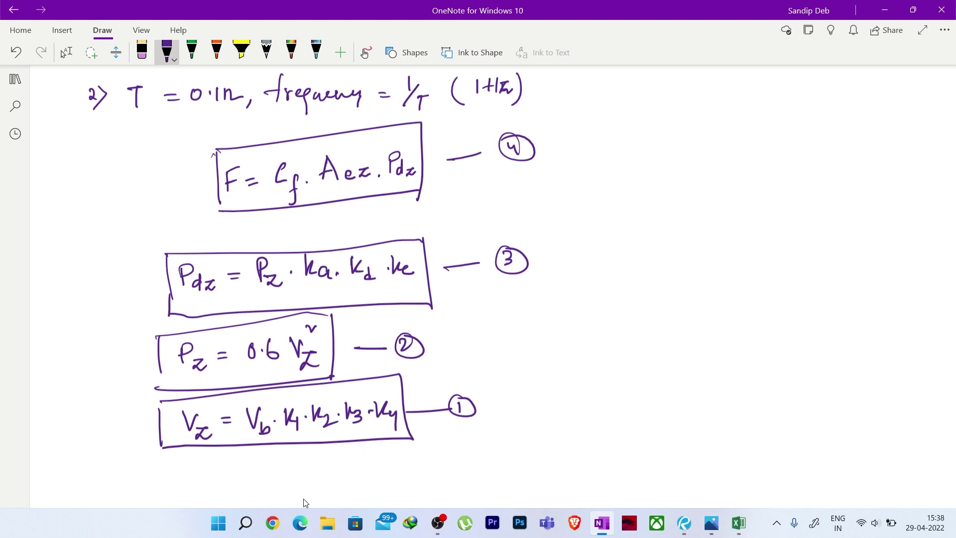
Step: Switch to the Excel workbook and enter the labels Vb=, k1=, k3= and k4= in cells B11 to B14
left_click(738, 523)
left_click(123, 332)
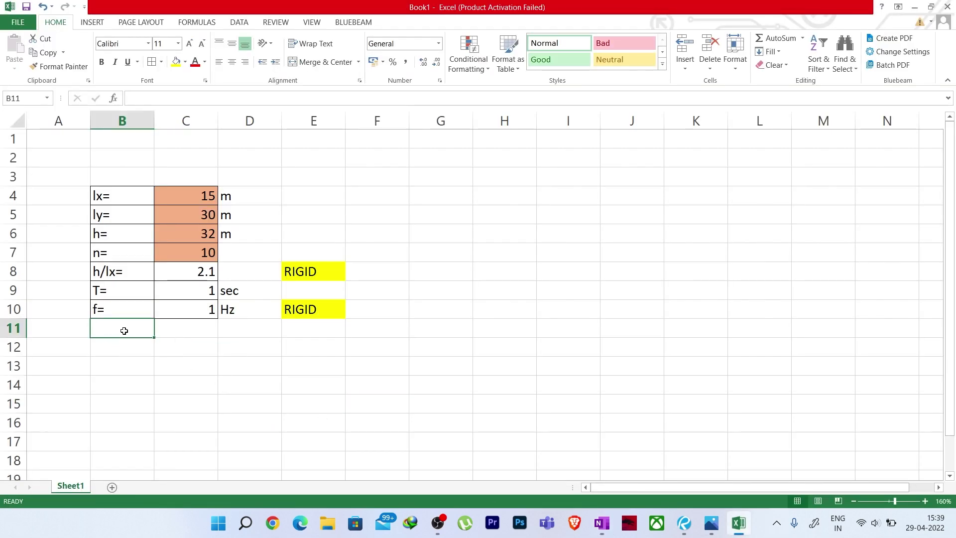
type("Vb=")
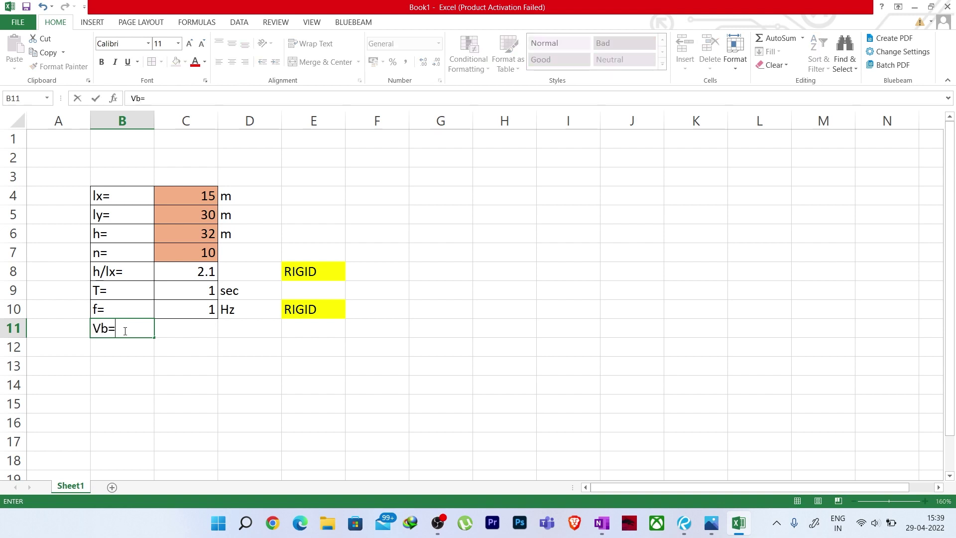
key("Return")
type("k1=")
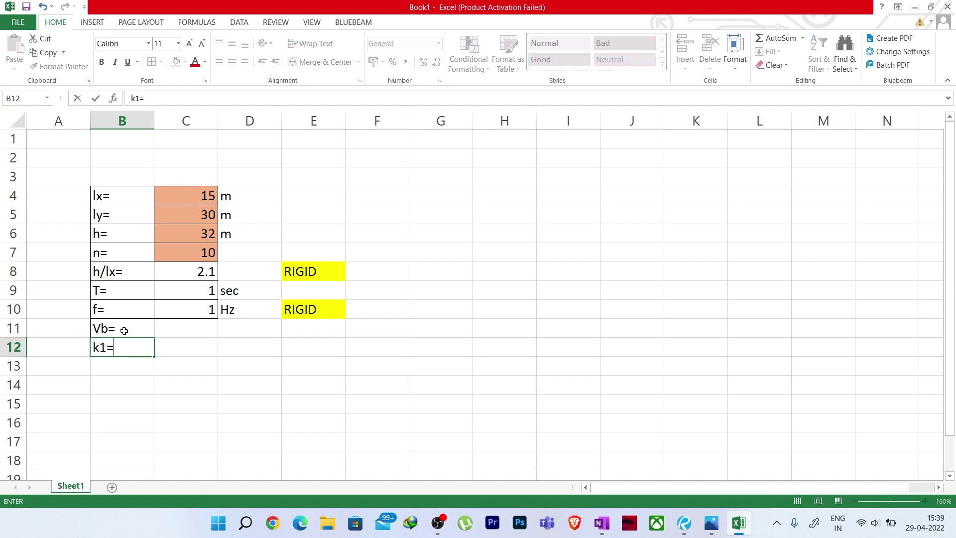
key("Return")
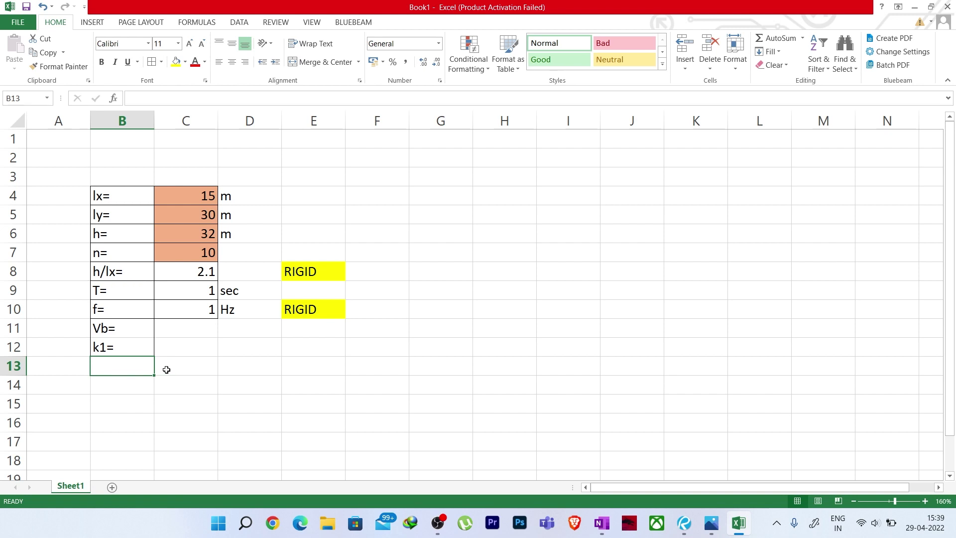
type("k3=")
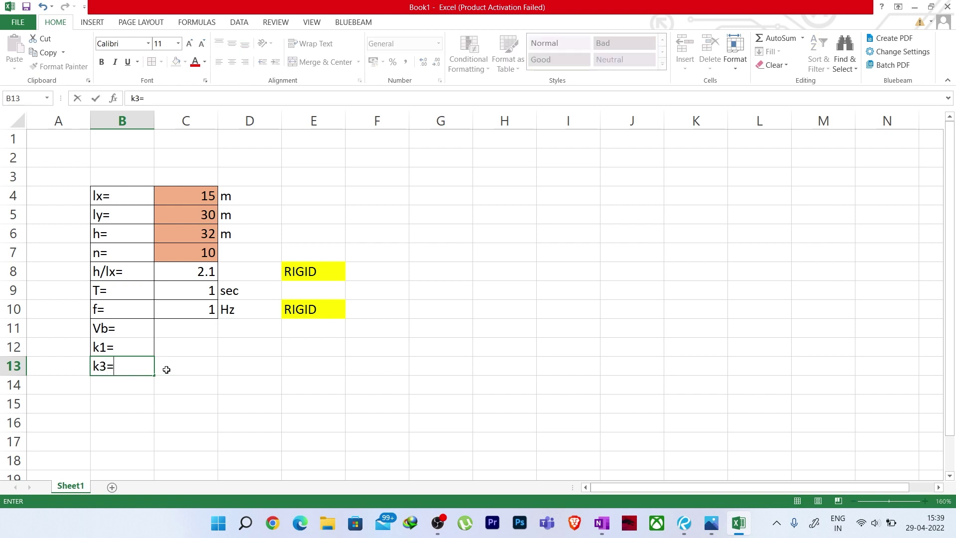
key("Return")
type("k")
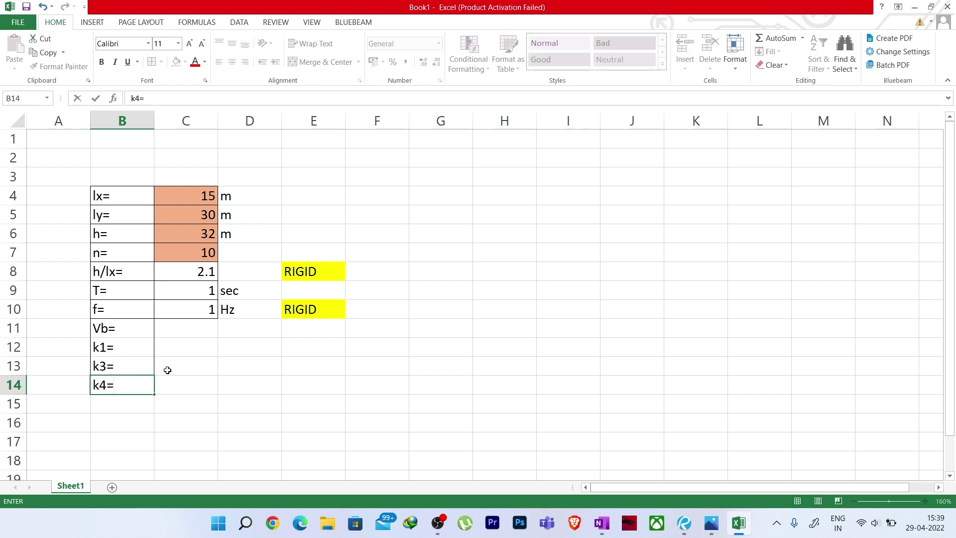
type("4=")
left_click(164, 373)
Step: Apply borders to all cells in B11:C14, and select the value cells C11:C14
left_click_drag(100, 325, 170, 390)
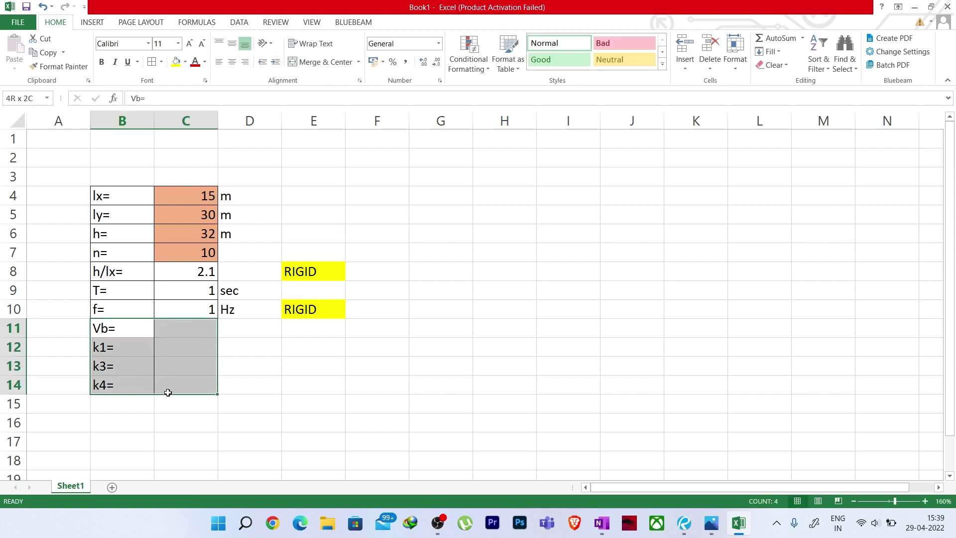
left_click(152, 62)
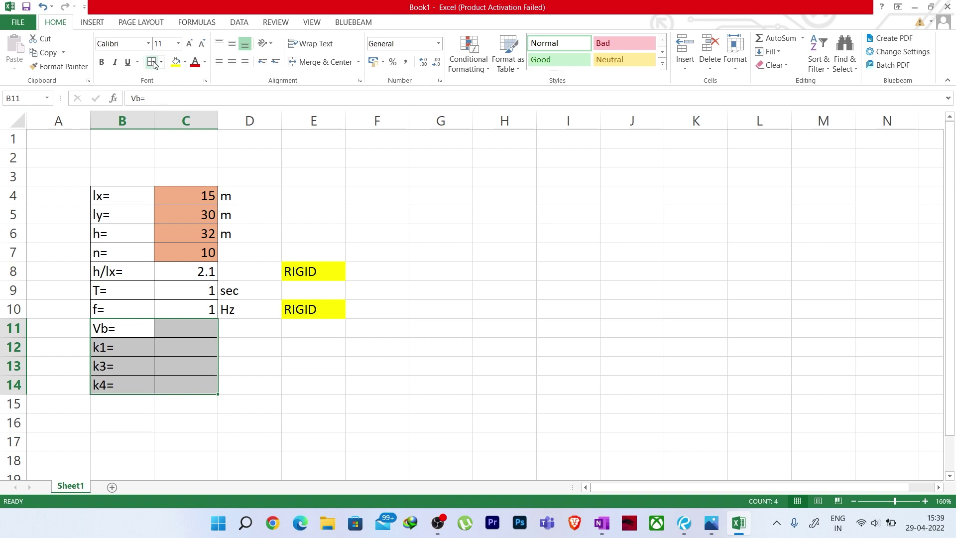
left_click(188, 329)
left_click_drag(189, 329, 187, 386)
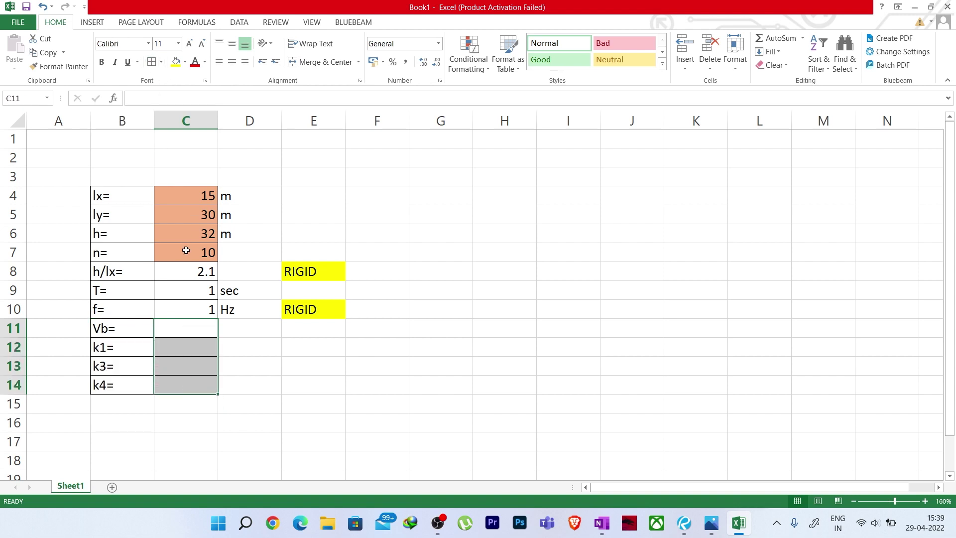
left_click(205, 62)
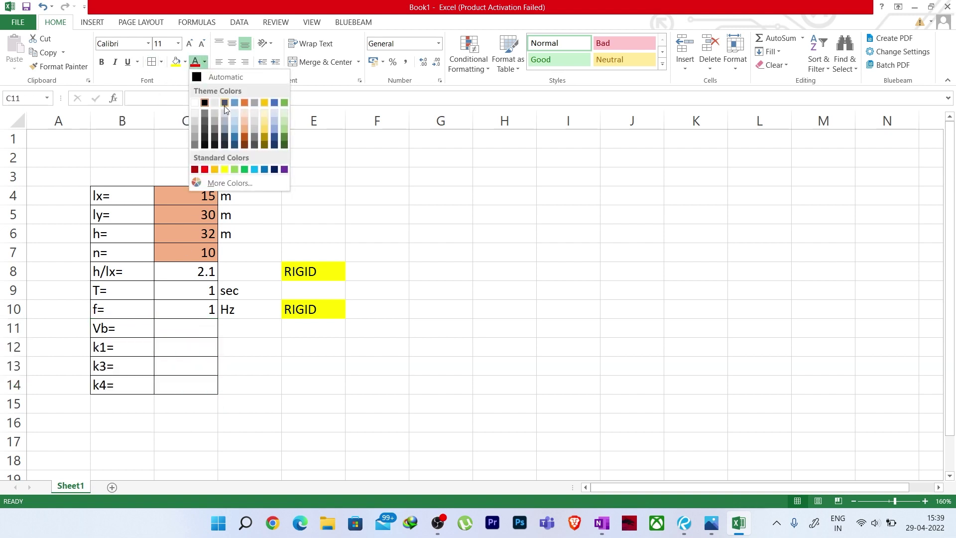
left_click(245, 130)
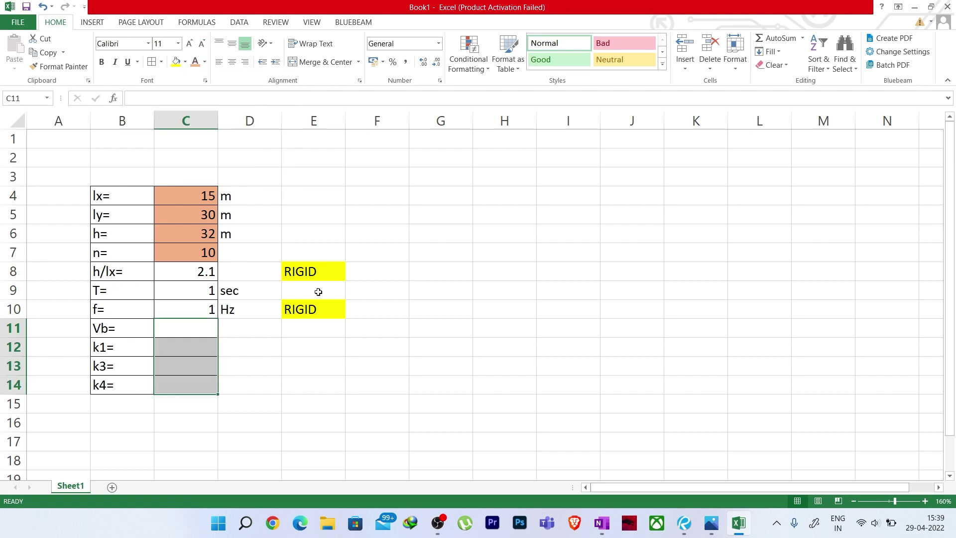
left_click(205, 61)
left_click(214, 78)
Step: Fill the value cells C11:C14 with the same orange as the input cells above
left_click(186, 62)
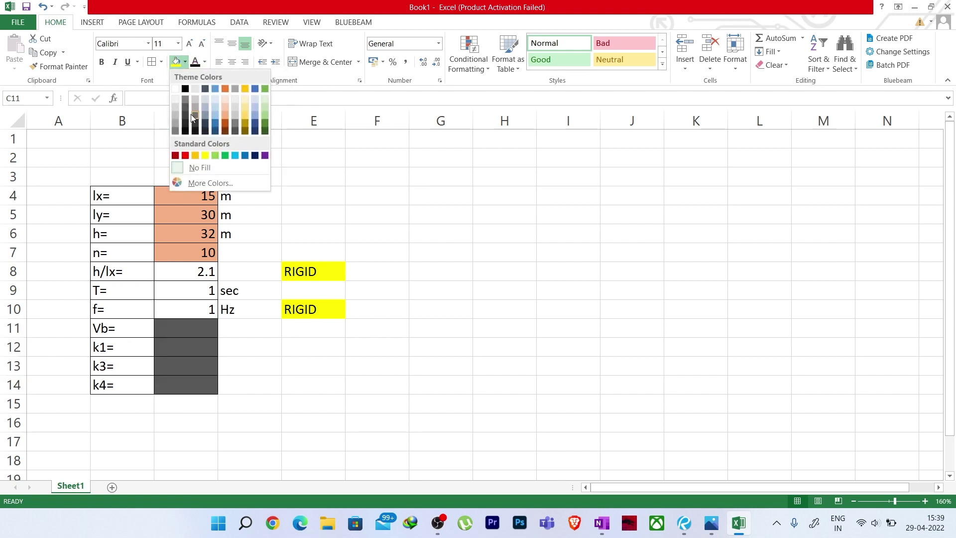
left_click(225, 115)
left_click(251, 368)
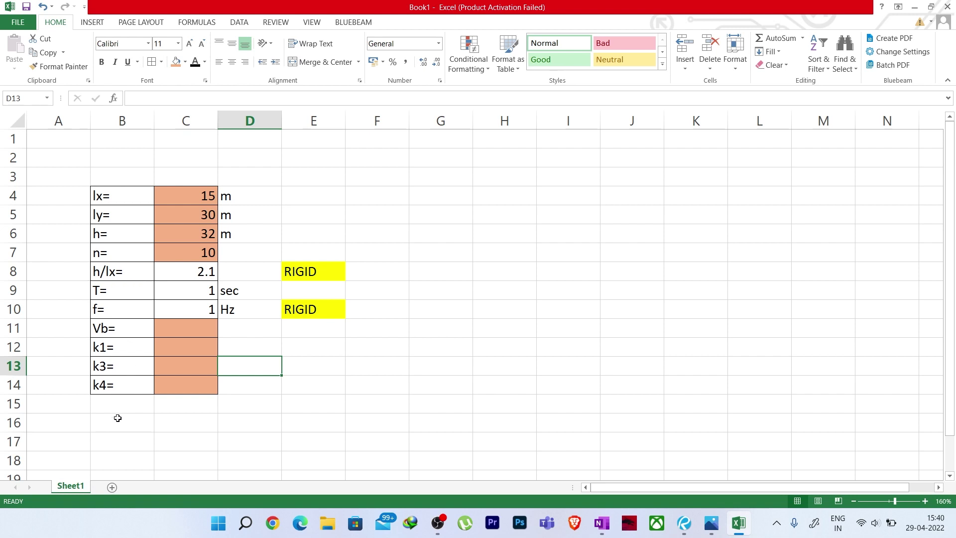
left_click(187, 447)
Step: Select cell C11, then bring up the IS 875 (Part 3) : 2015 PDF and go to the basic wind speed map of India
left_click(189, 325)
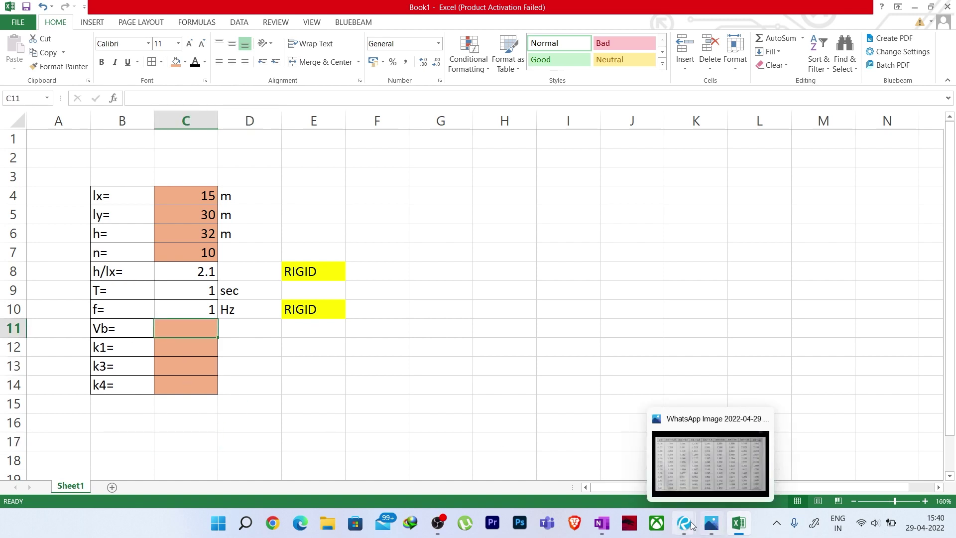
left_click(684, 523)
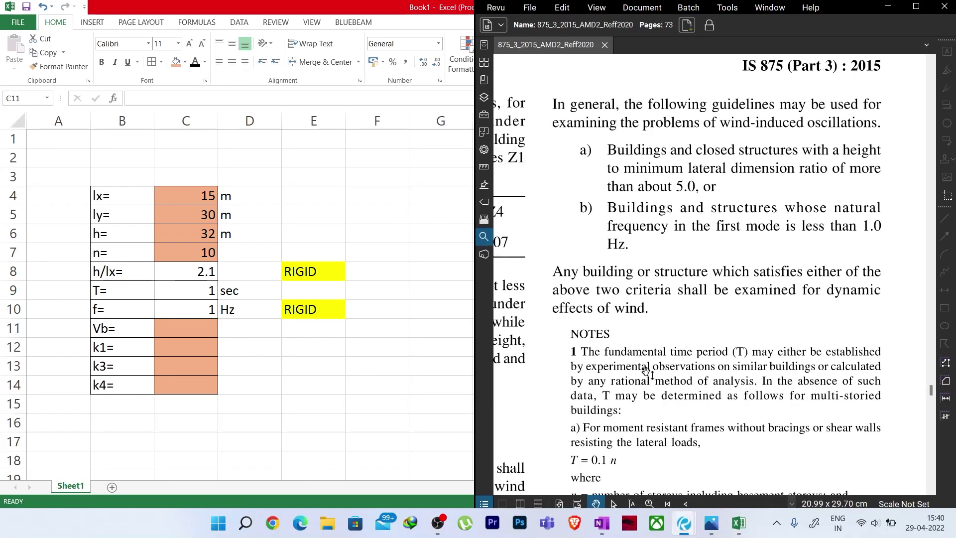
scroll(642, 380, "up", 5)
scroll(647, 354, "down", 3)
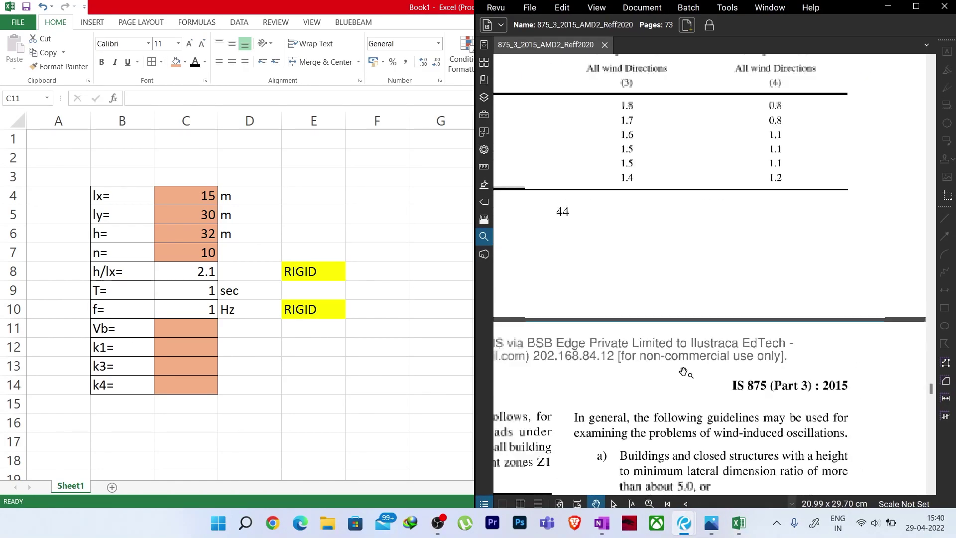
scroll(667, 368, "up", 10)
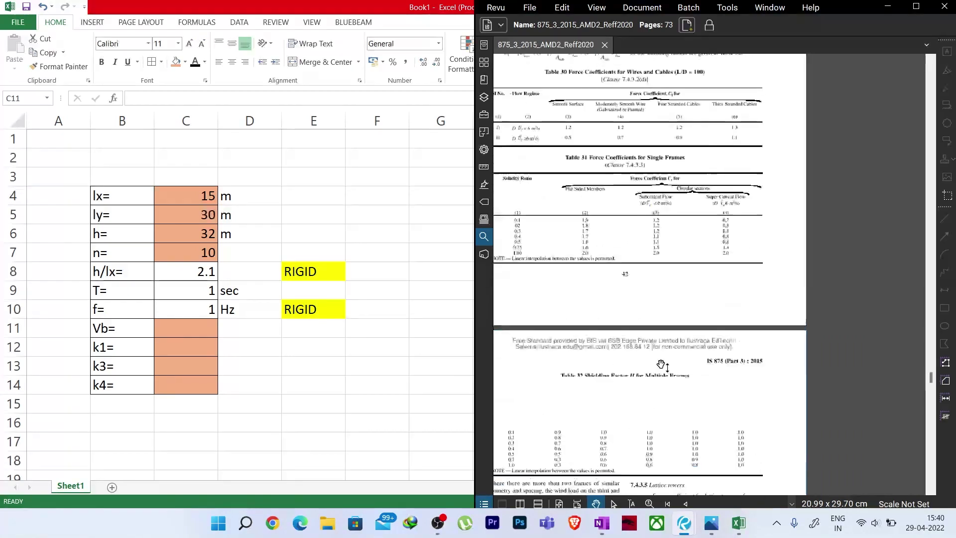
left_click_drag(930, 376, 919, 170)
scroll(665, 242, "down", 1)
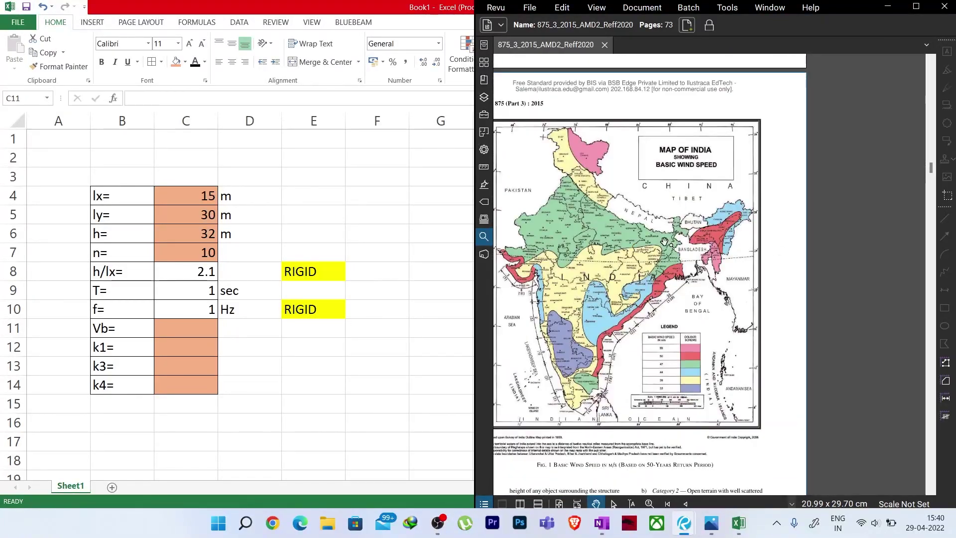
Step: Examine the basic wind speed map around Kolkata and match its zone colour against the wind speed legend
scroll(665, 242, "up", 3)
scroll(548, 337, "down", 4)
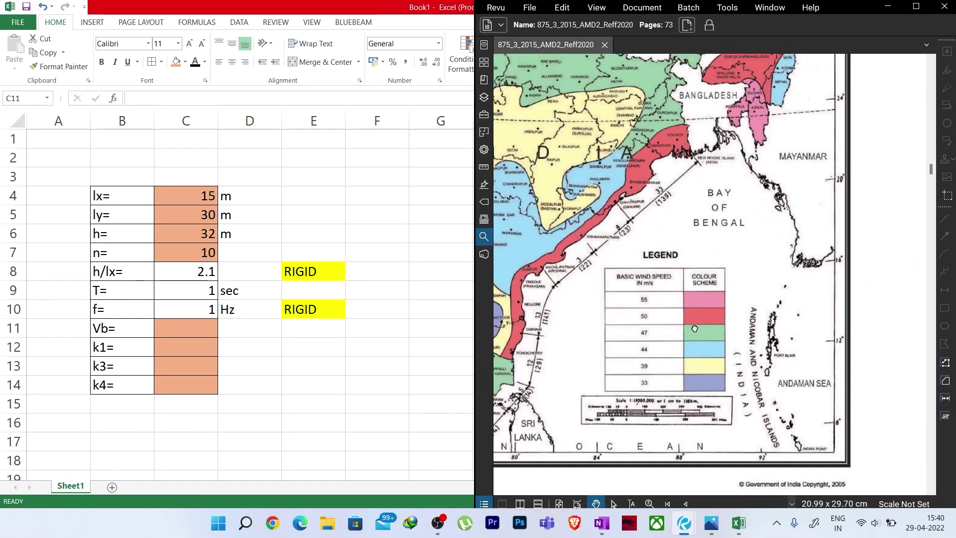
left_click_drag(547, 337, 697, 353)
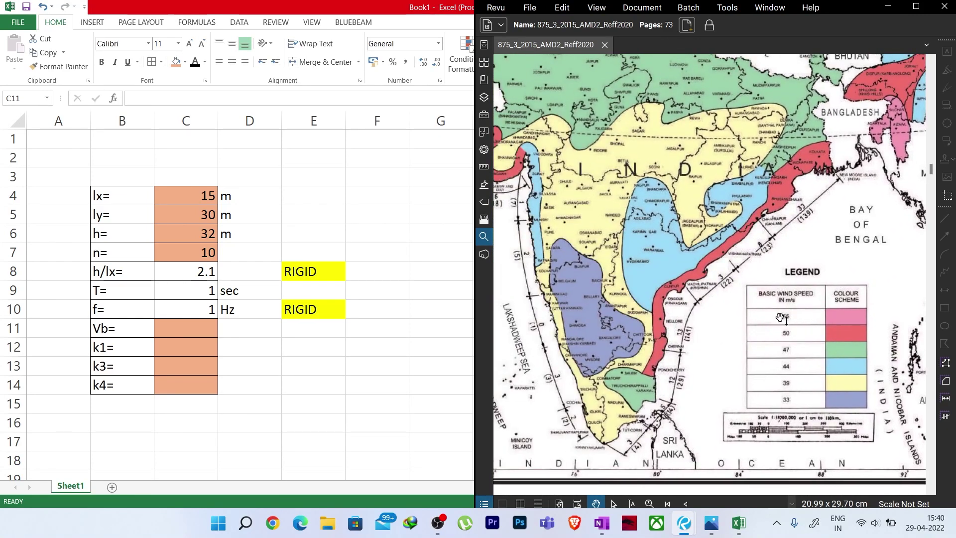
scroll(788, 323, "up", 2)
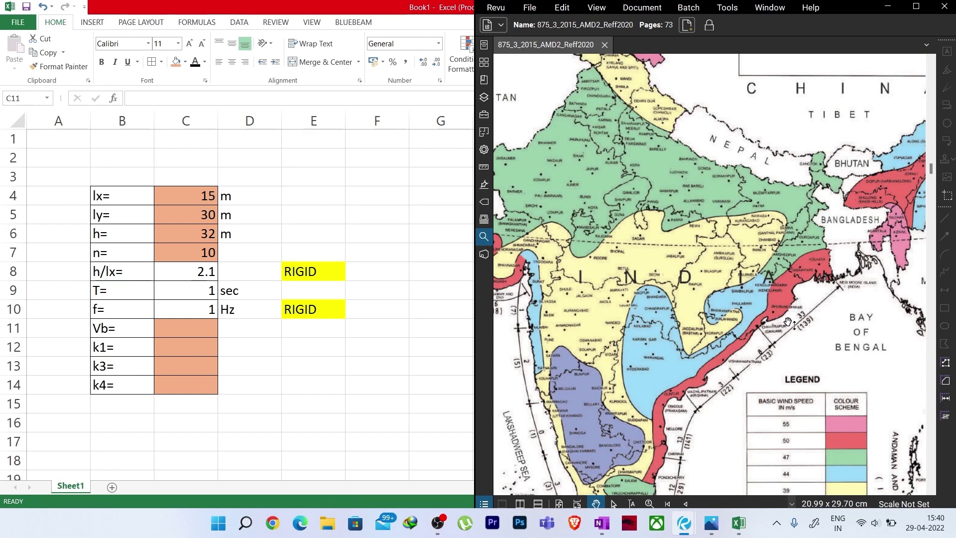
scroll(788, 322, "down", 1)
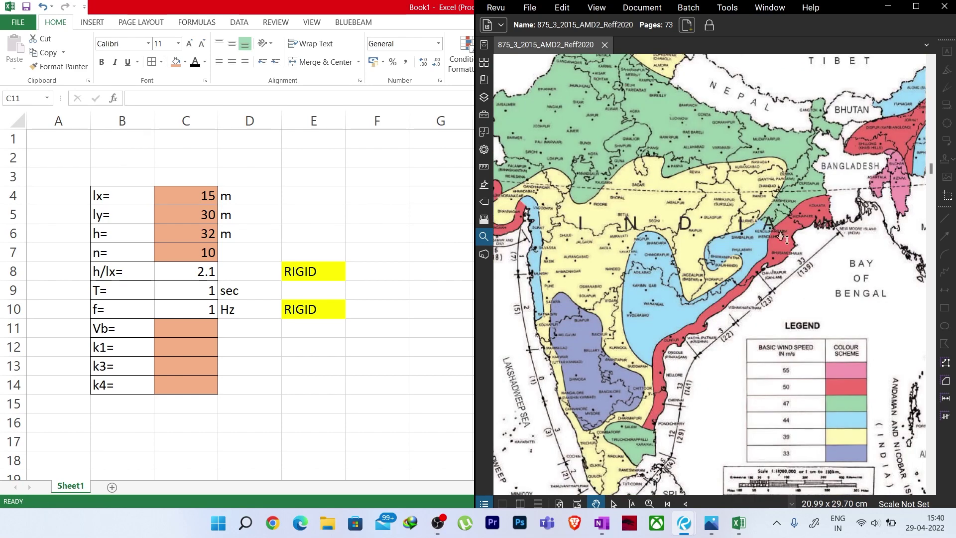
left_click_drag(784, 338, 755, 349)
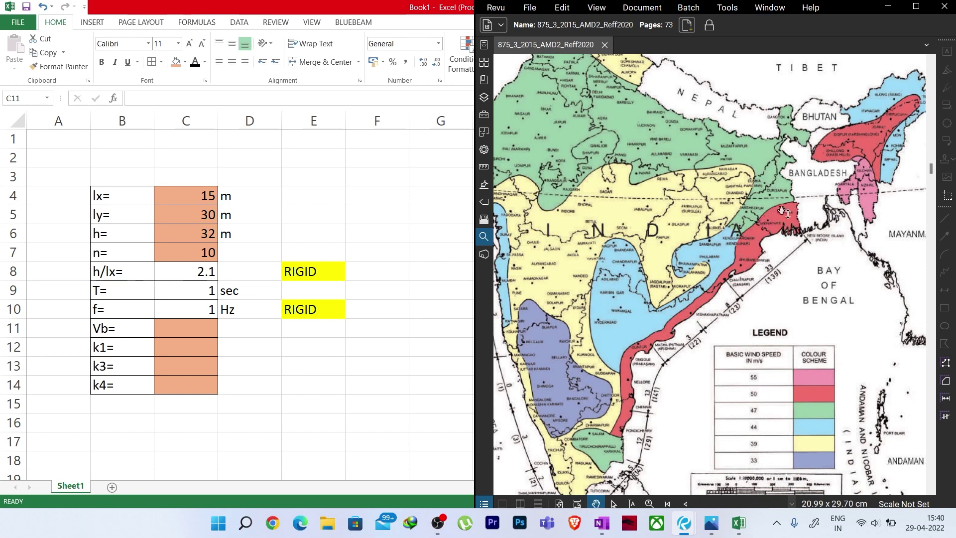
left_click_drag(747, 256, 735, 265)
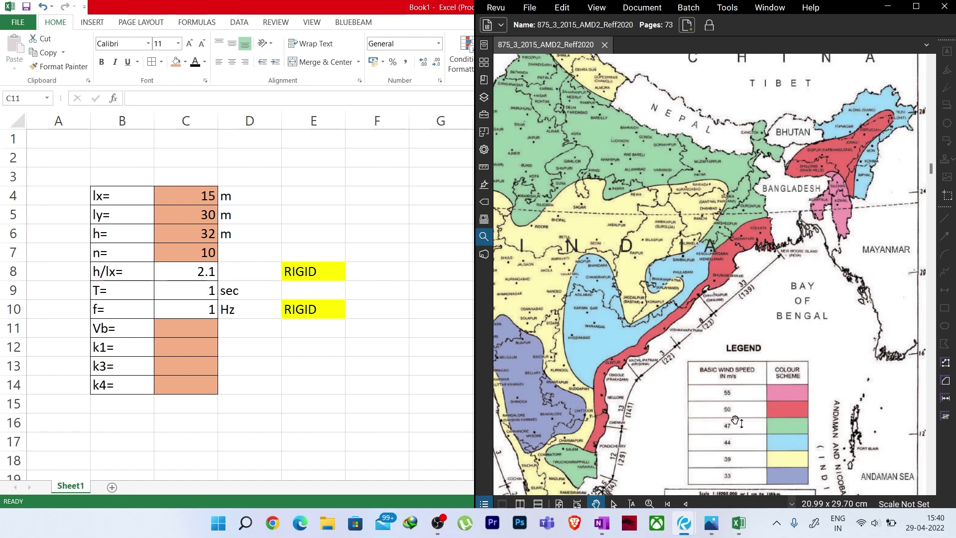
scroll(750, 231, "up", 3)
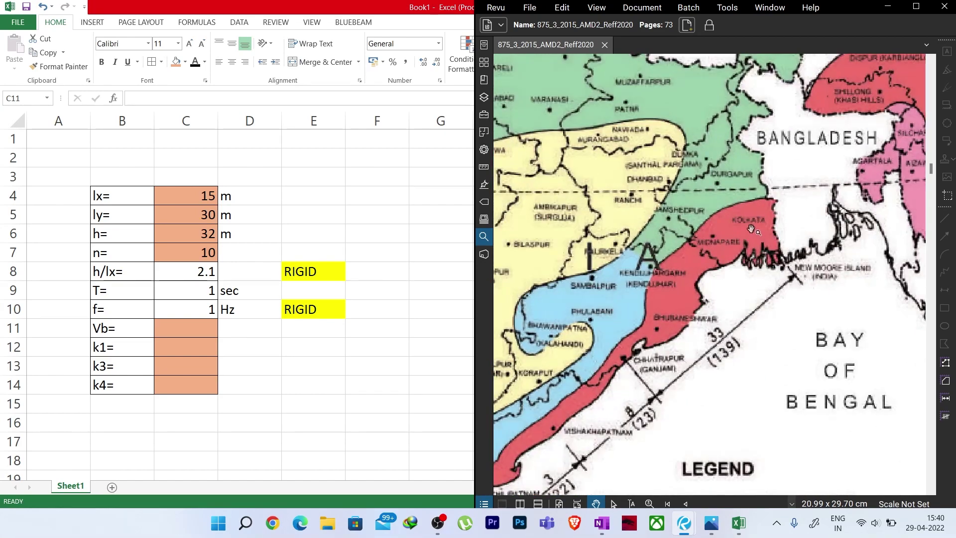
scroll(740, 235, "down", 1)
scroll(741, 249, "down", 2)
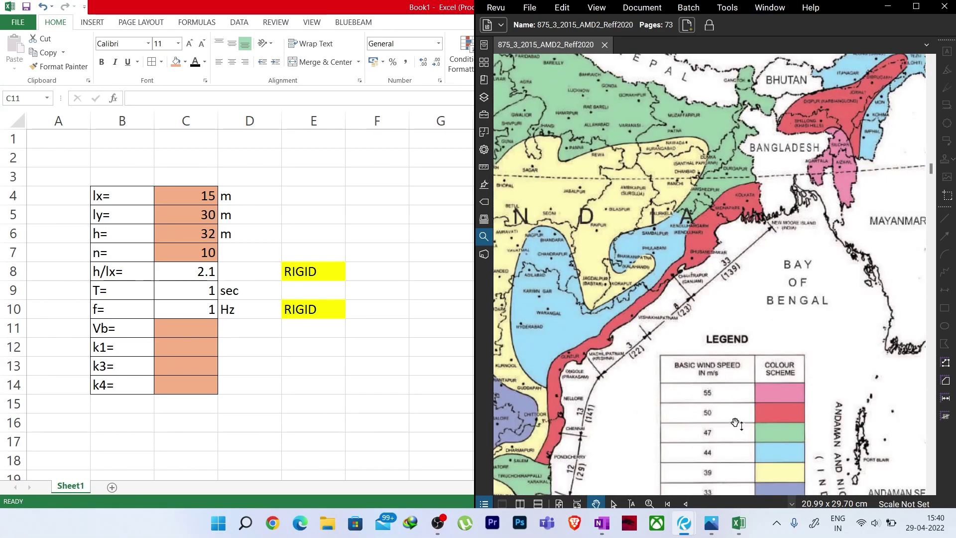
scroll(737, 423, "up", 1)
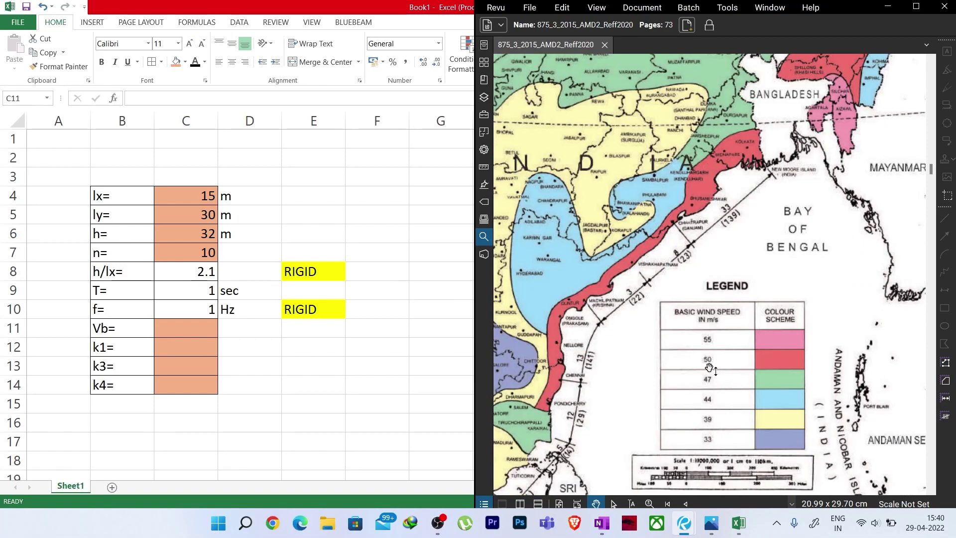
Step: Enter 50 as the Vb value in C11 and the unit m/s in D11
left_click(191, 328)
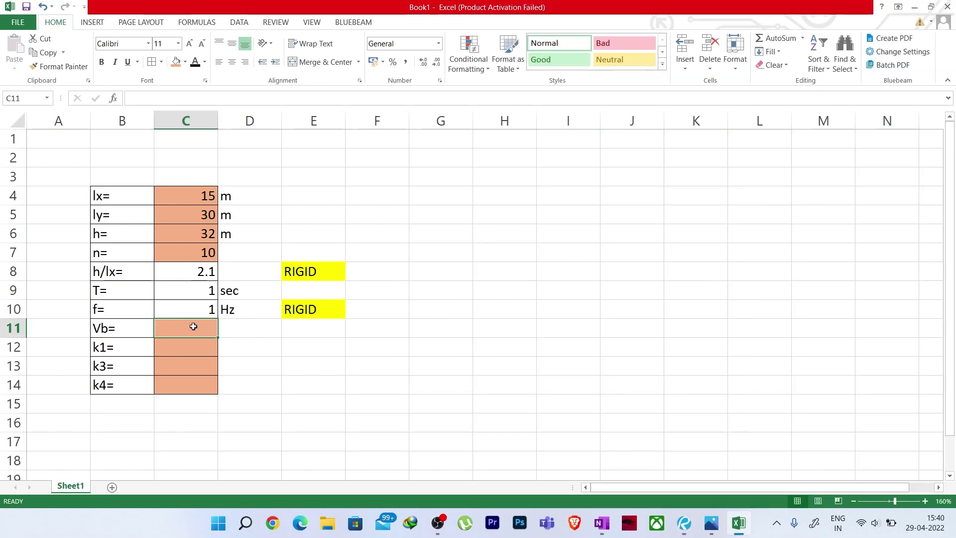
type("50")
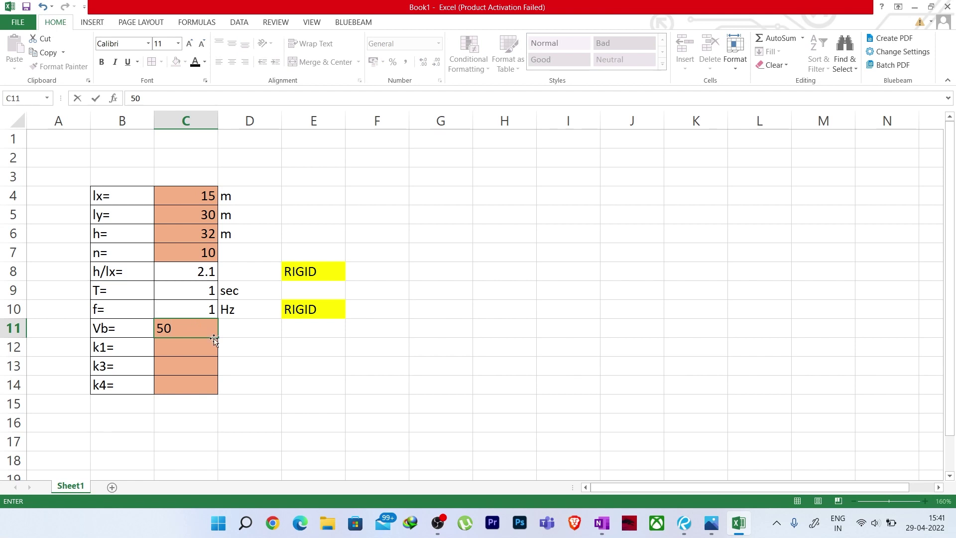
left_click(234, 330)
type("m/s")
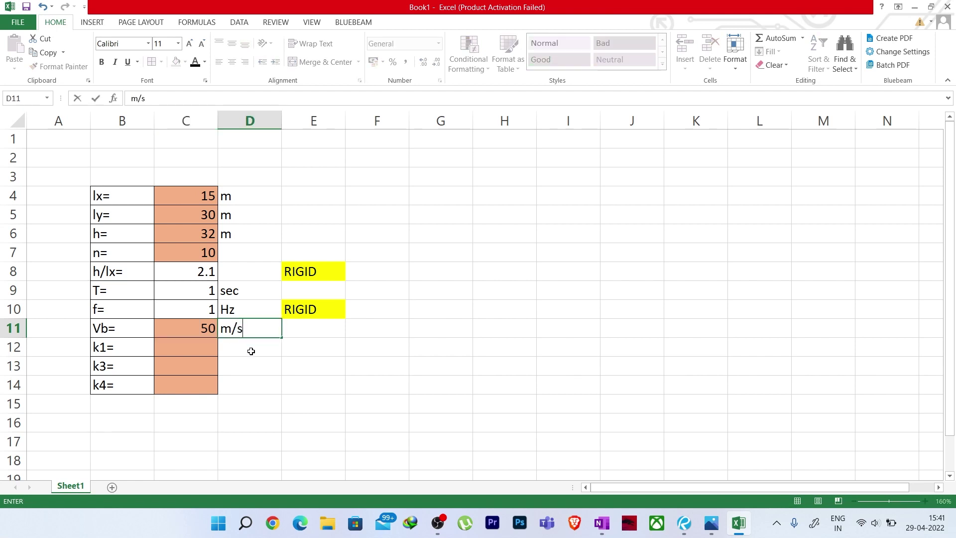
left_click(251, 351)
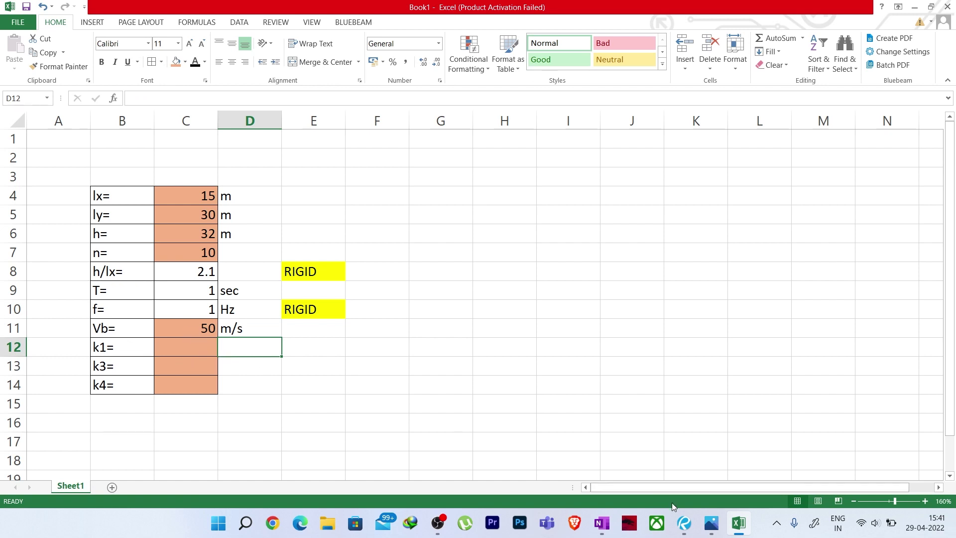
Step: Switch to the IS 875 (Part 3) : 2015 PDF and look up k1 for general buildings at 50 m/s in Table 1, Risk Coefficients
mouse_move(683, 526)
left_click(684, 429)
scroll(681, 353, "down", 3)
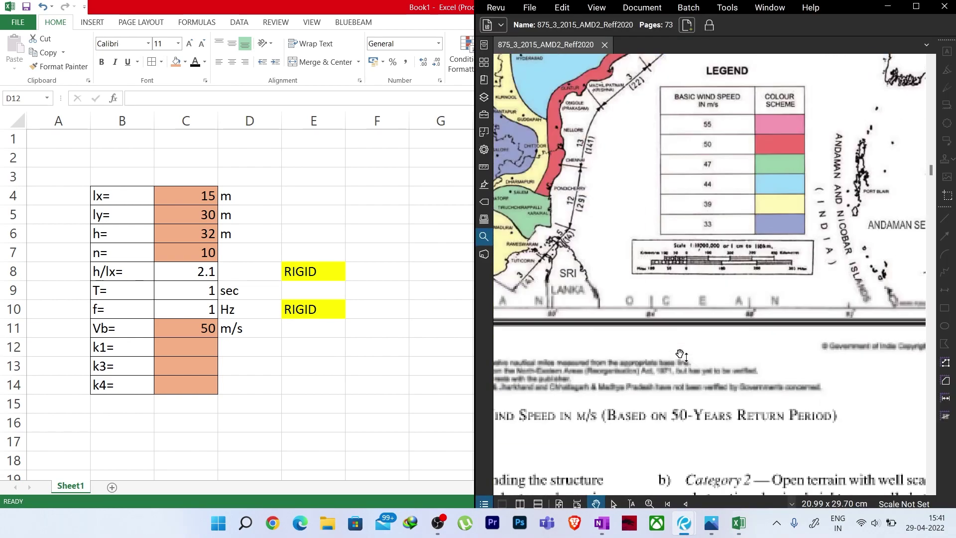
scroll(680, 353, "down", 3)
scroll(666, 357, "down", 6)
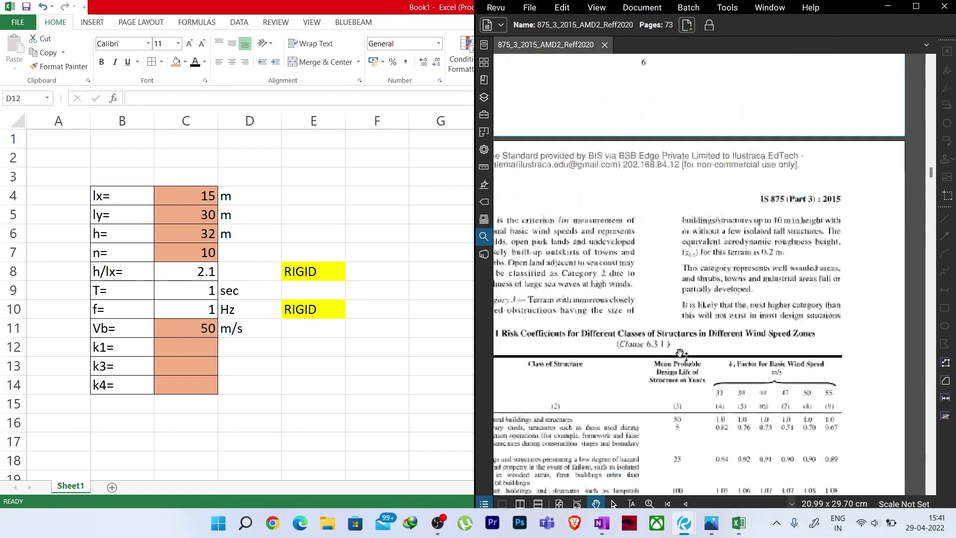
left_click_drag(661, 360, 718, 301)
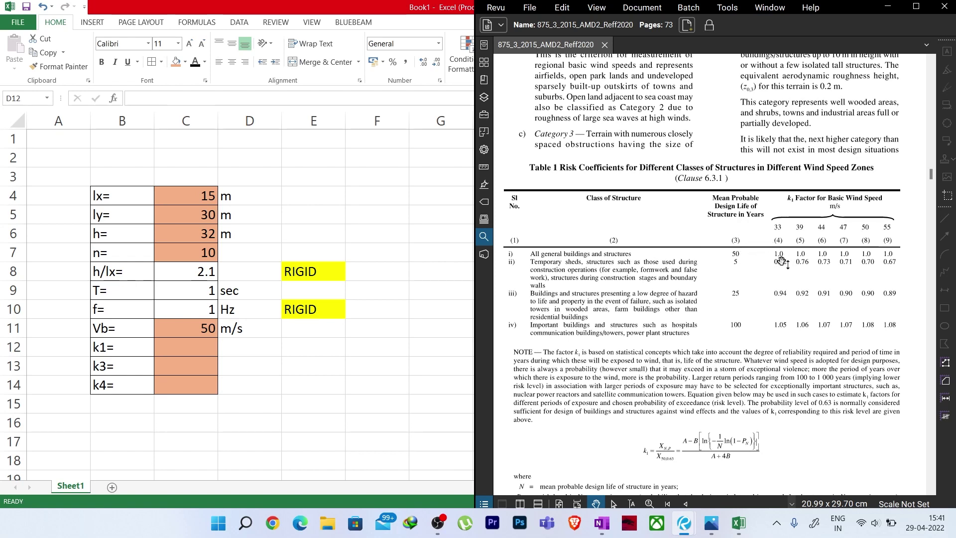
left_click_drag(779, 229, 747, 234)
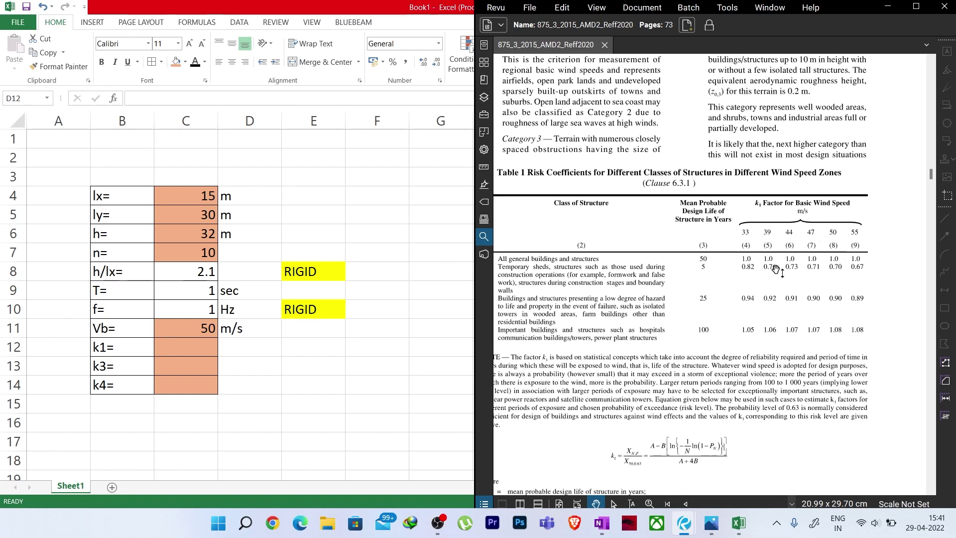
left_click_drag(532, 284, 541, 279)
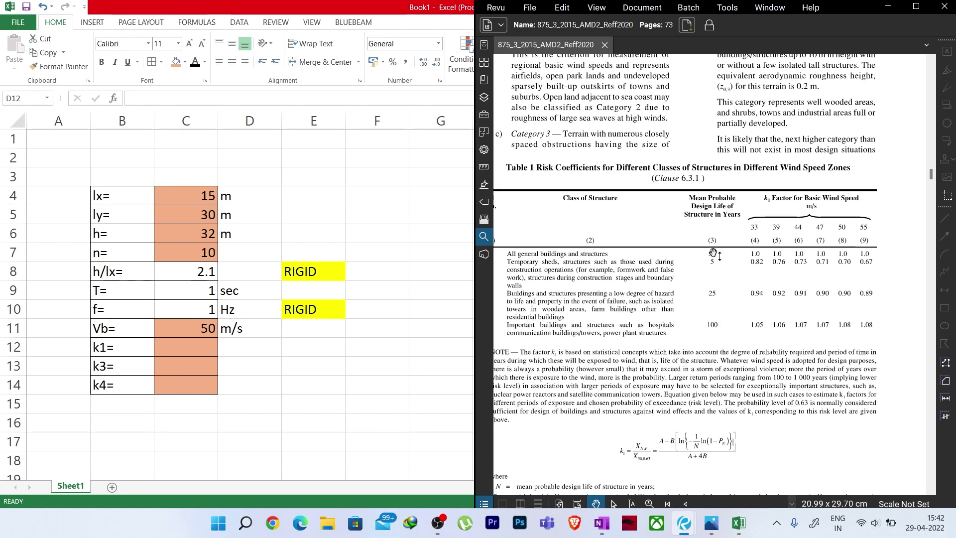
scroll(711, 255, "up", 1)
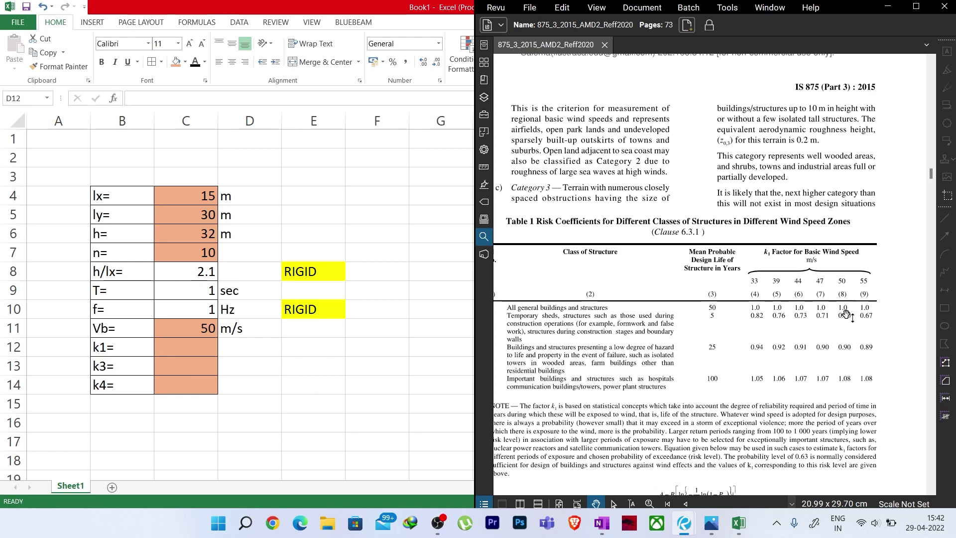
Step: Back in the Excel sheet, enter 1 as the k1 value in C12
left_click(208, 347)
left_click(200, 345)
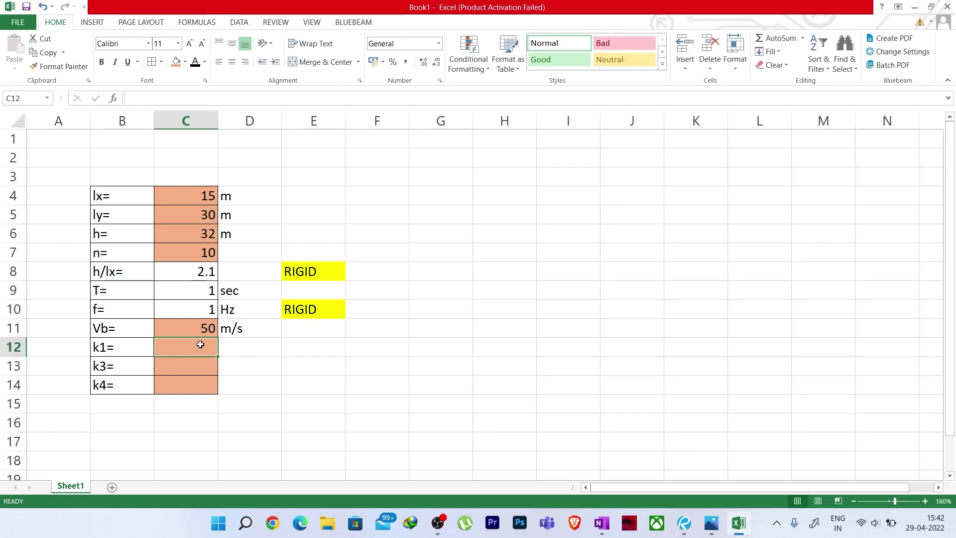
type("1")
left_click(202, 365)
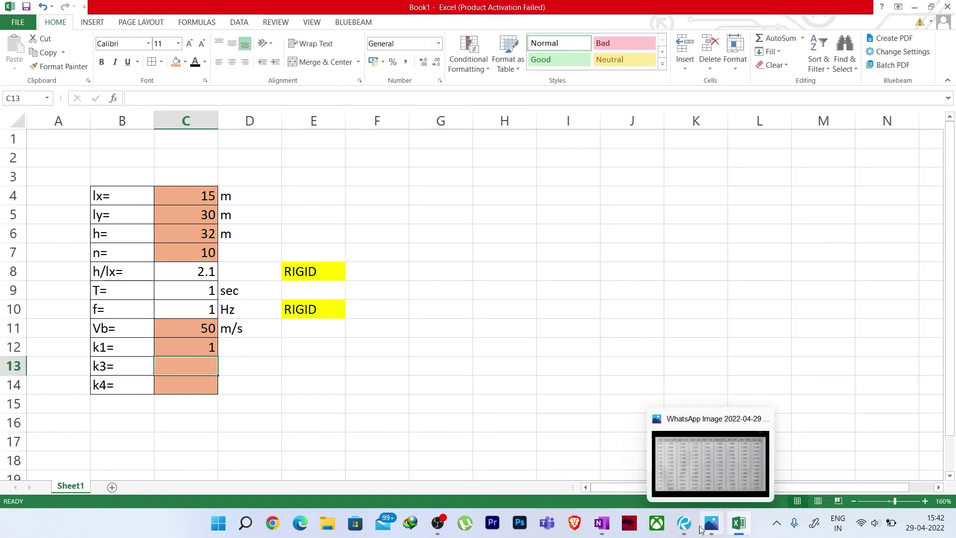
Step: Return to the IS 875 PDF and read clause 6.3.3 on the topography factor k3
left_click(684, 523)
scroll(676, 408, "down", 1)
scroll(676, 408, "down", 15)
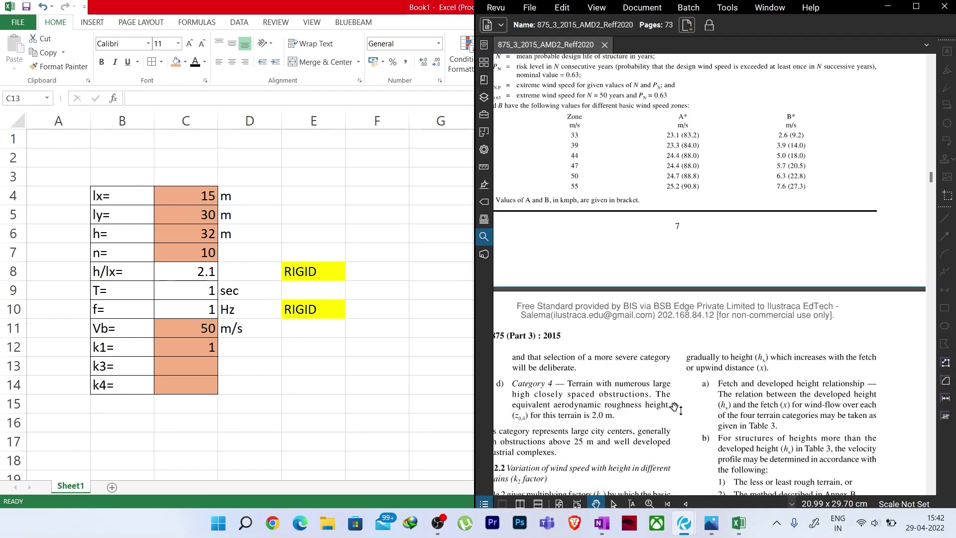
scroll(675, 409, "up", 10)
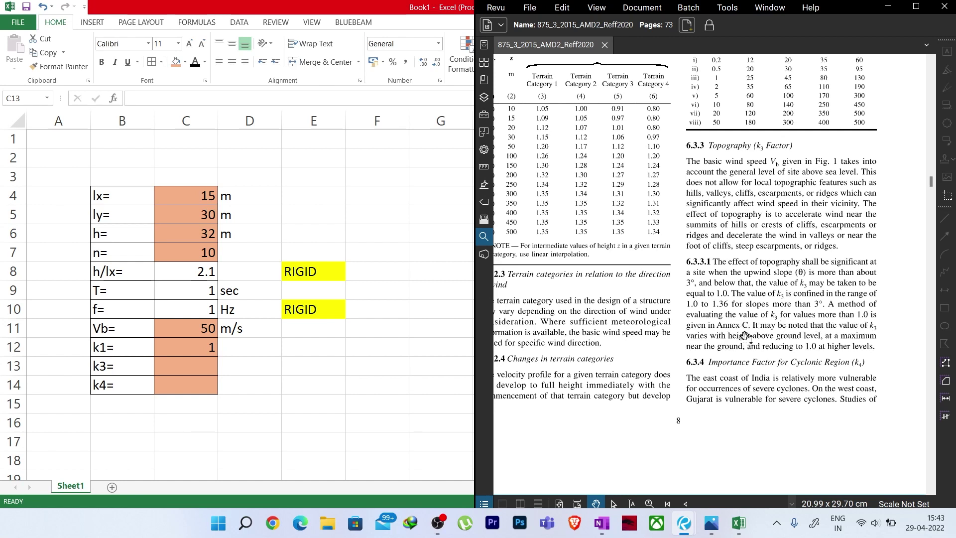
Step: Go to Annex C and study the upwind slope ranges, effective length Le and the topography factor k3 formula in C-2
scroll(743, 340, "down", 10)
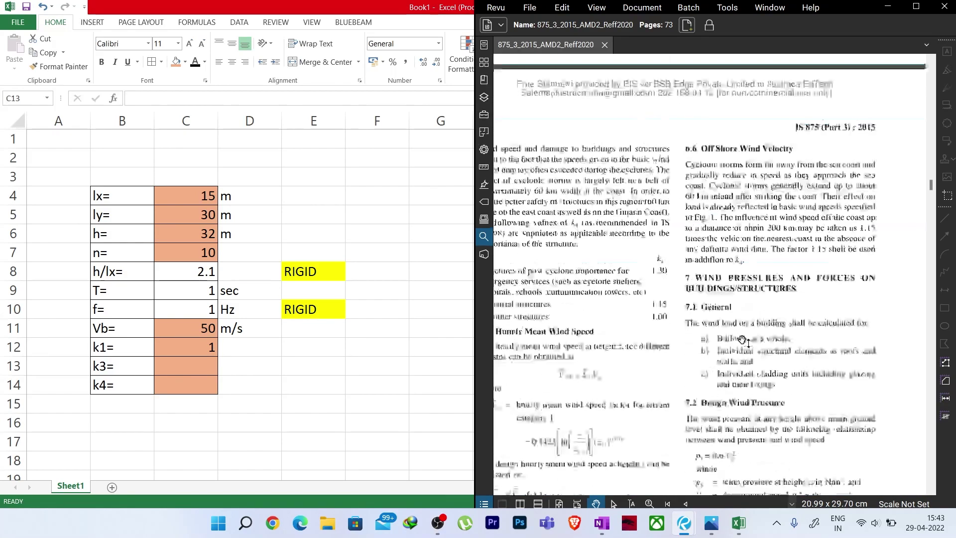
left_click_drag(929, 194, 933, 440)
scroll(760, 330, "down", 5)
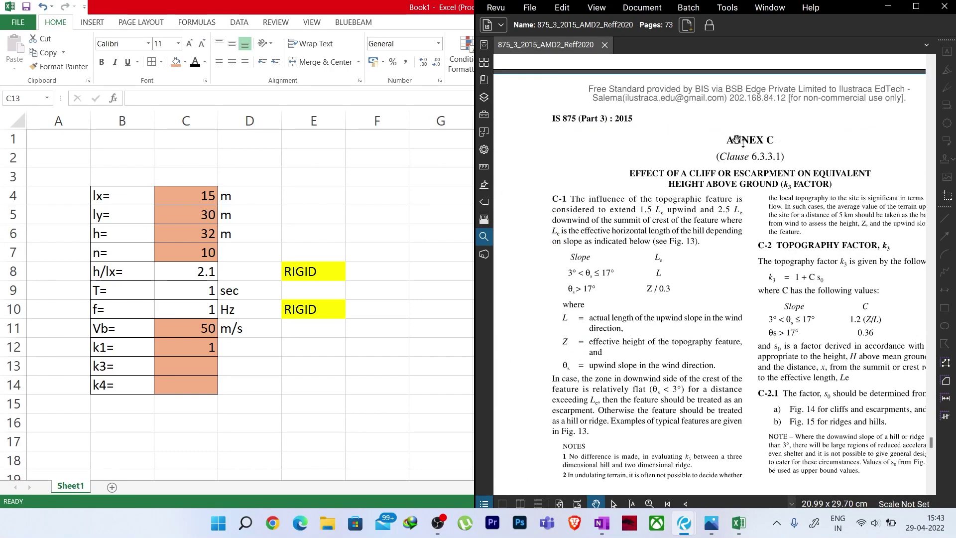
left_click_drag(817, 355, 724, 308)
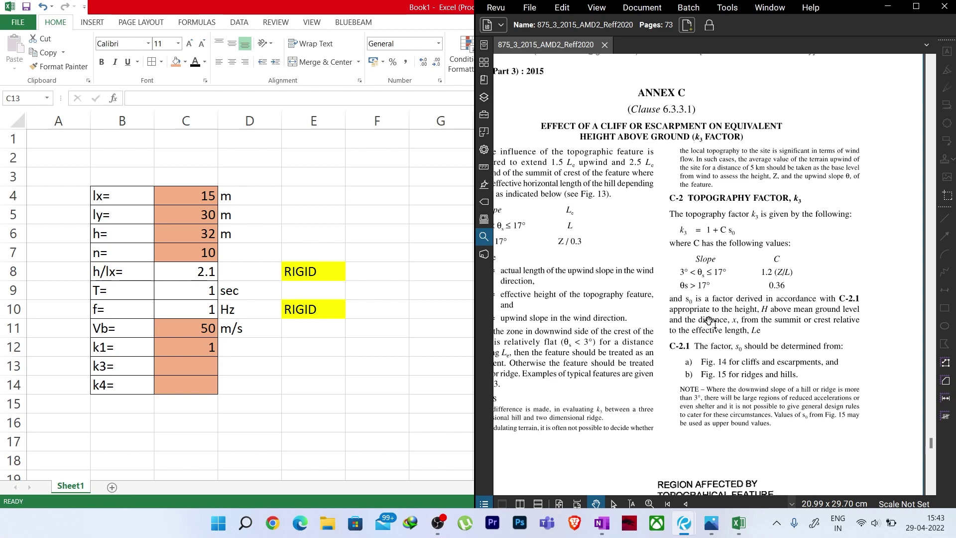
left_click_drag(705, 300, 701, 248)
scroll(701, 239, "down", 3)
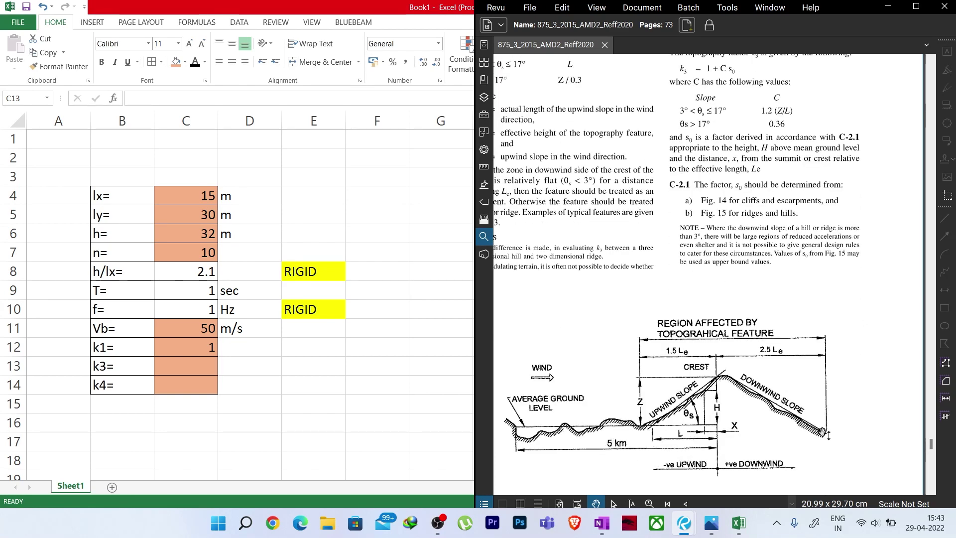
scroll(749, 291, "up", 2)
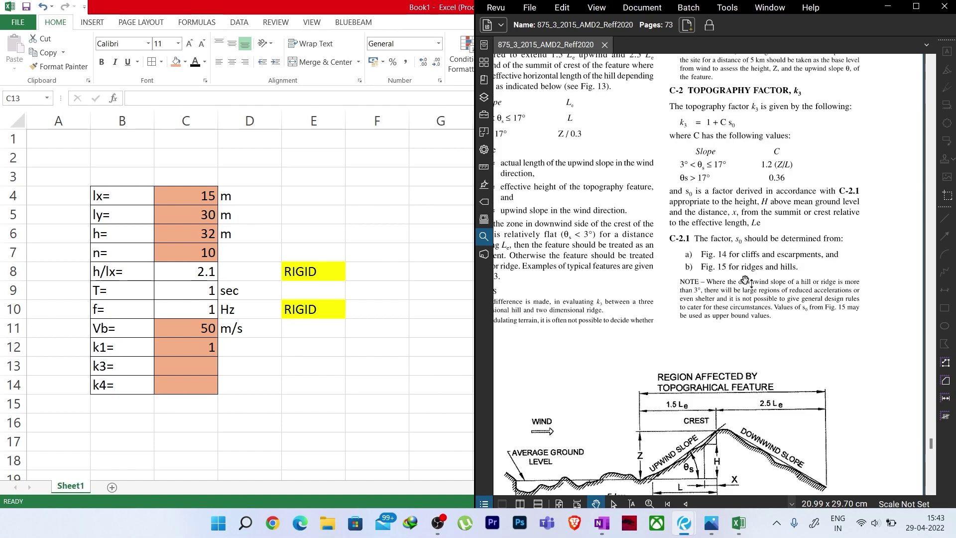
scroll(698, 296, "left", 3)
scroll(691, 247, "up", 1)
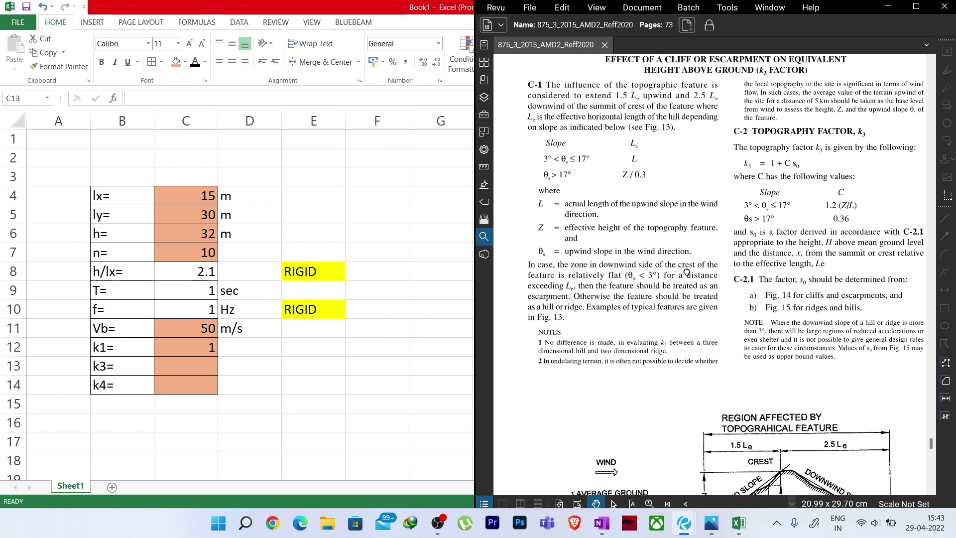
scroll(592, 193, "up", 1)
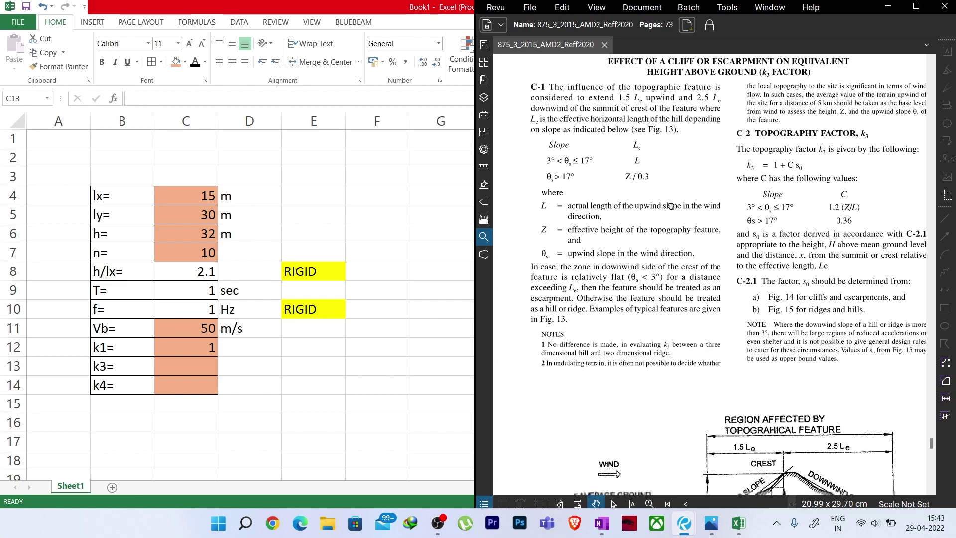
left_click_drag(676, 278, 648, 278)
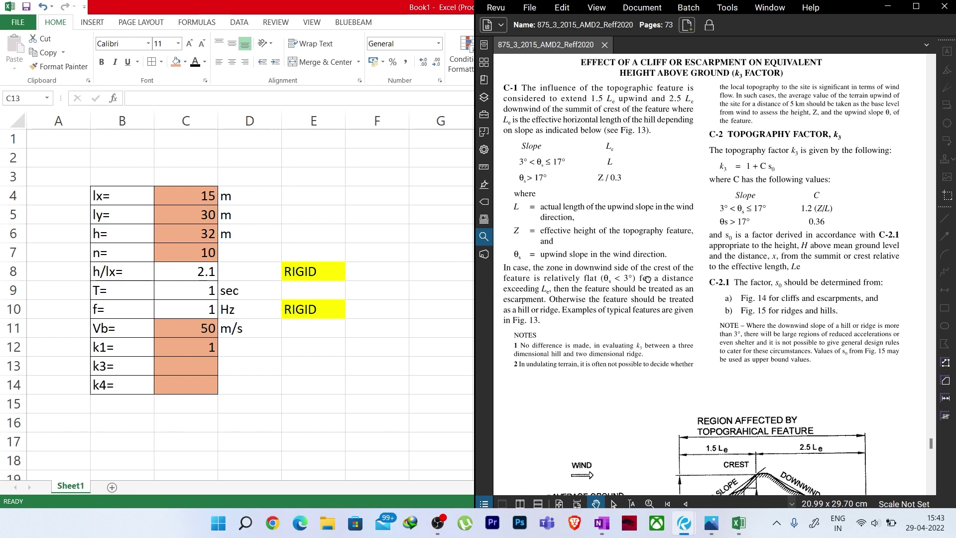
scroll(767, 246, "right", 2)
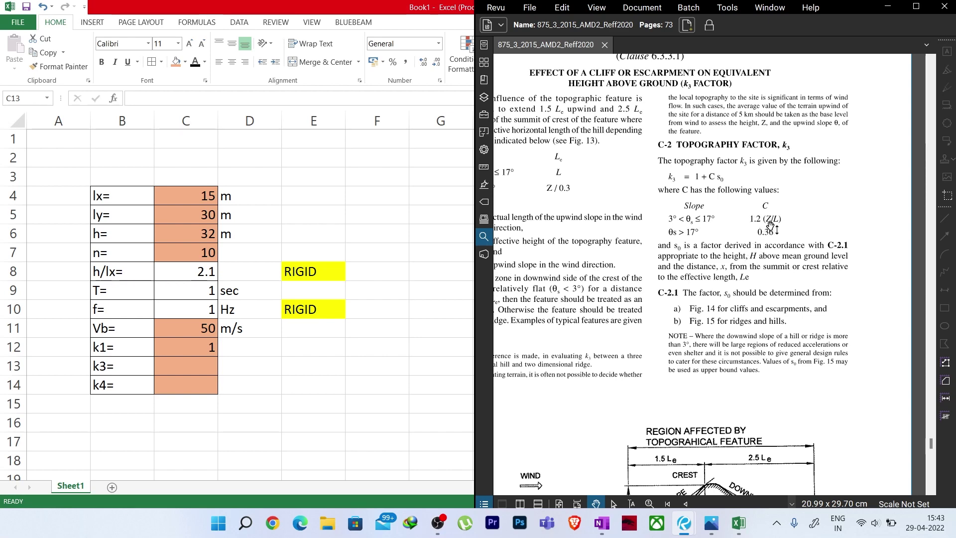
Step: Examine the general notations diagram in Fig. 13 (a) and relate its slope dimensions to the C and Le definitions for k3
scroll(771, 232, "down", 1)
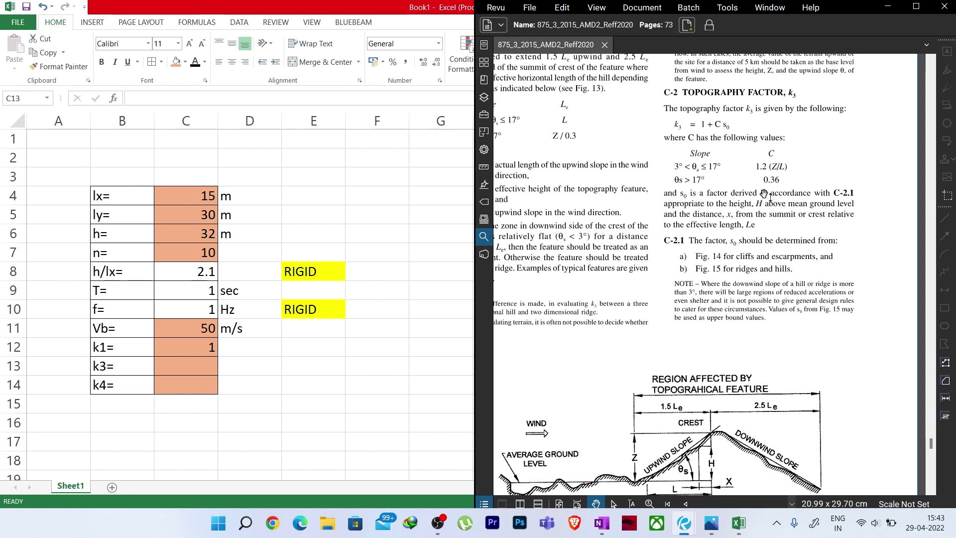
scroll(747, 264, "down", 1)
scroll(747, 264, "down", 3)
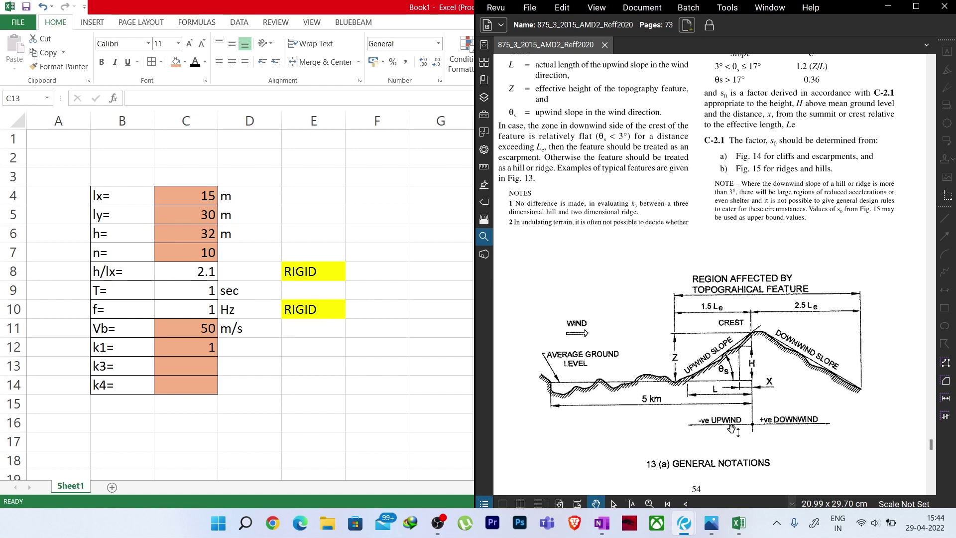
scroll(730, 391, "up", 2)
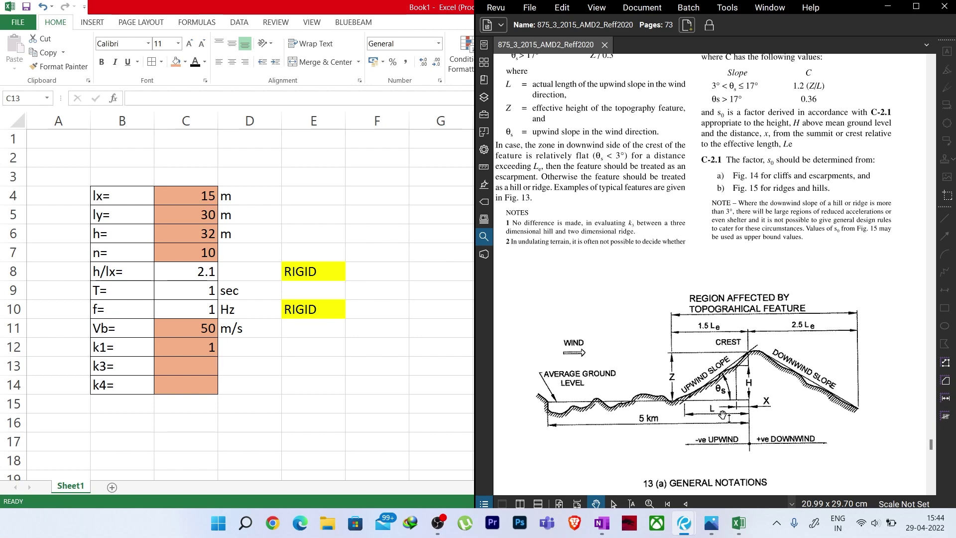
scroll(720, 405, "up", 2)
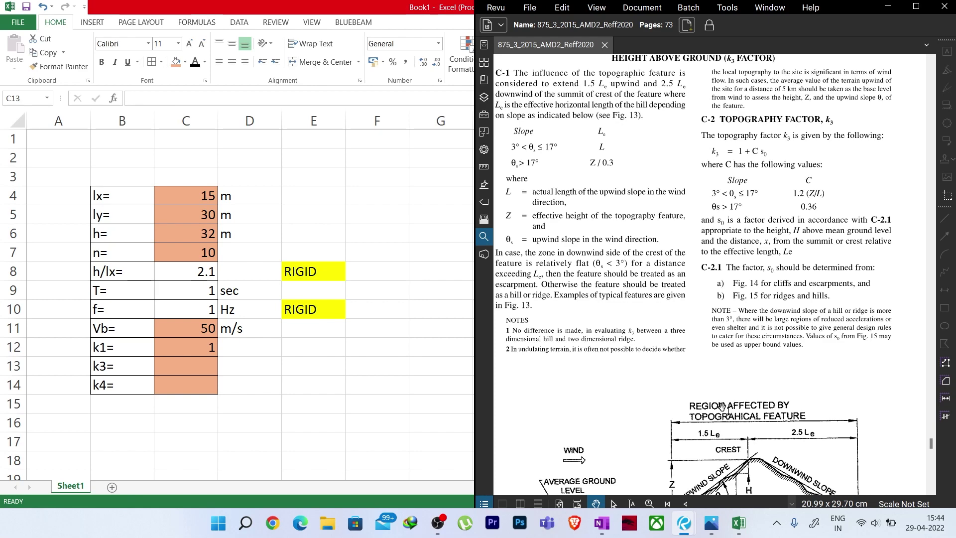
scroll(796, 308, "down", 3)
scroll(772, 395, "up", 3)
left_click_drag(733, 449, 737, 413)
scroll(724, 381, "up", 1)
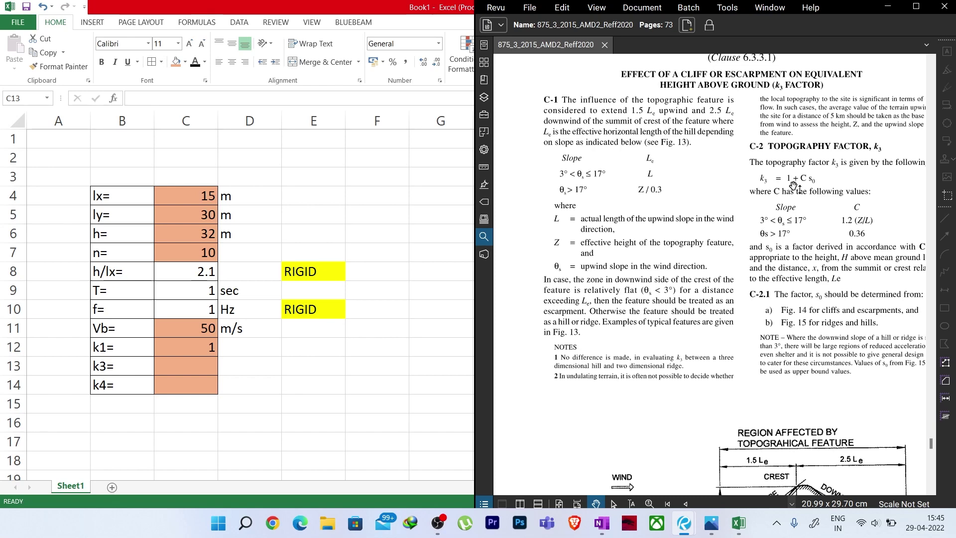
Step: In the Excel sheet, enter 1 as the k3 value in C13
left_click(208, 367)
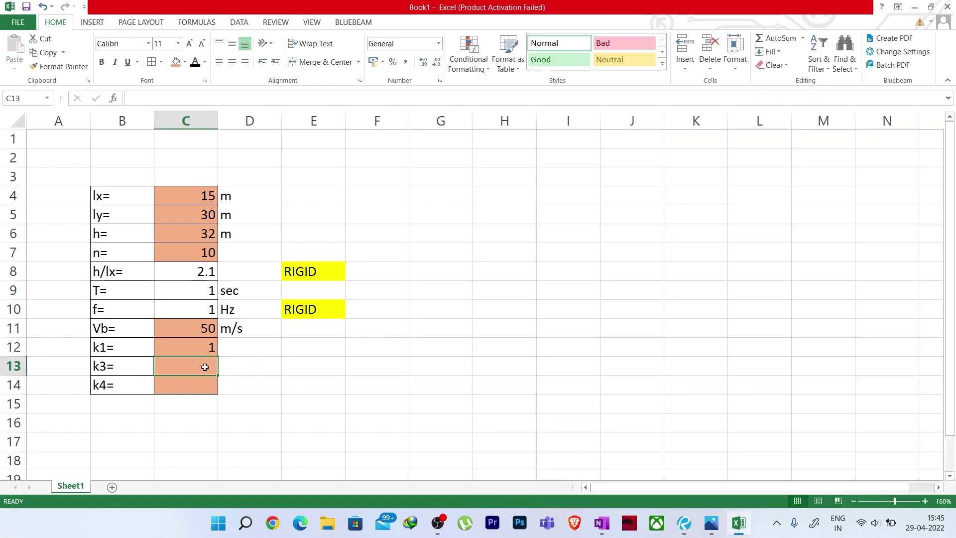
type("1")
key("Return")
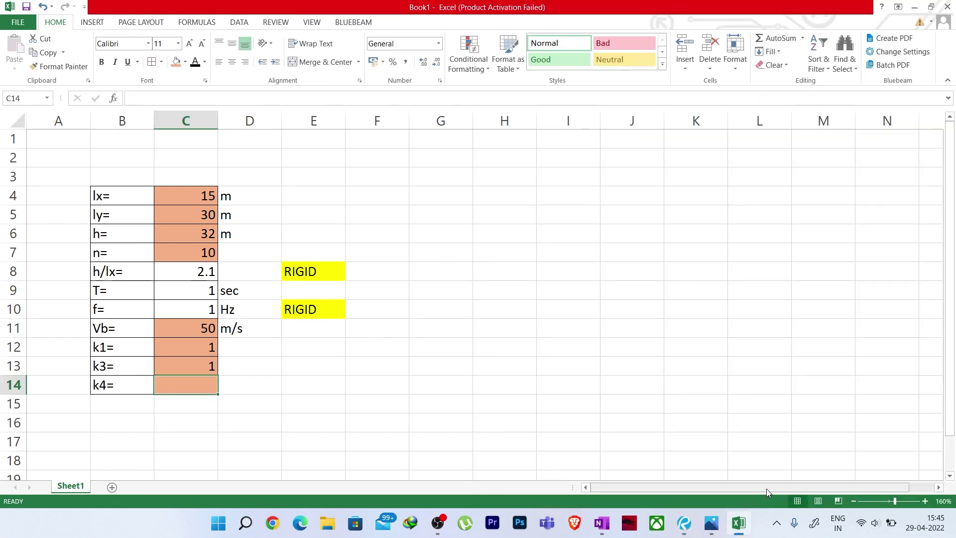
Step: Return to the IS 875 PDF and look up the k4 values by structure type in clause 6.3.4, Importance Factor for Cyclonic Region
left_click(684, 523)
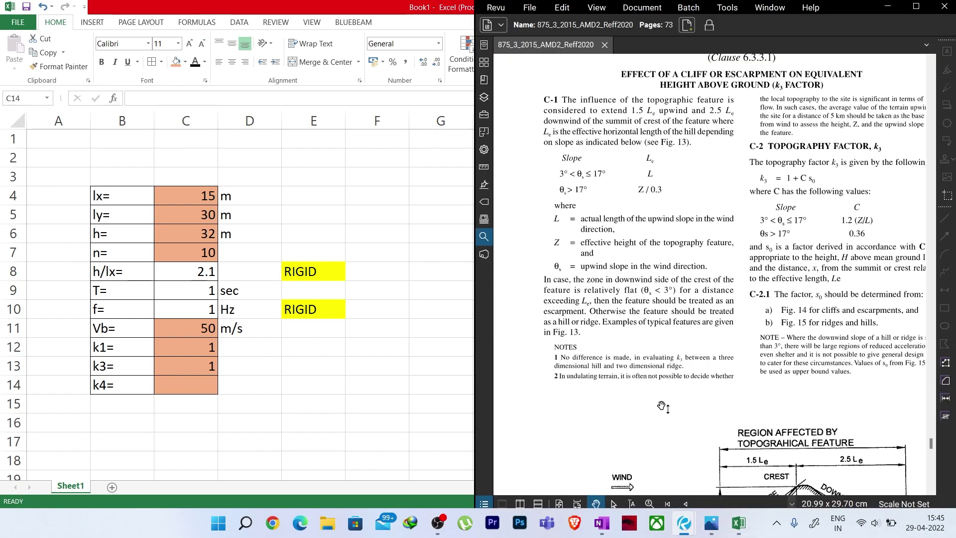
scroll(662, 402, "up", 5)
scroll(661, 402, "up", 12)
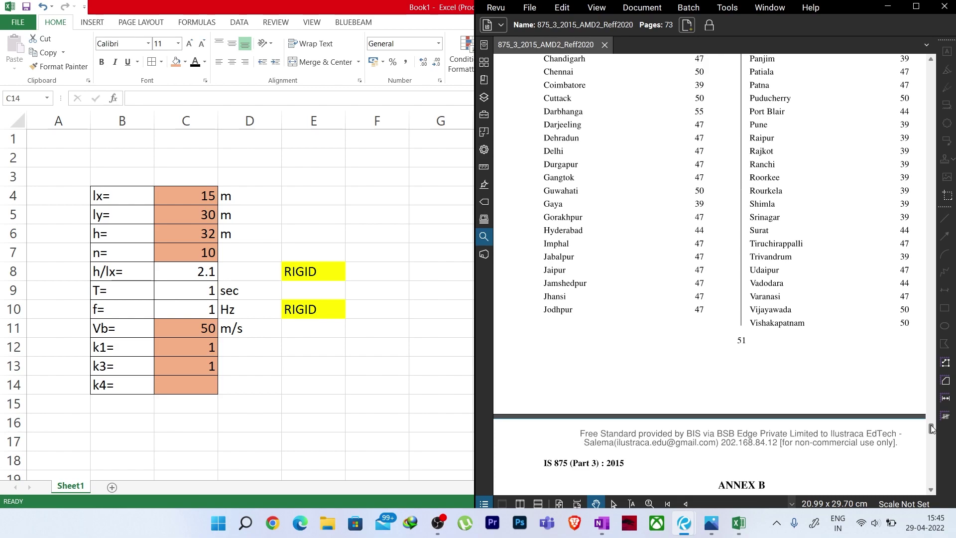
left_click_drag(932, 429, 946, 189)
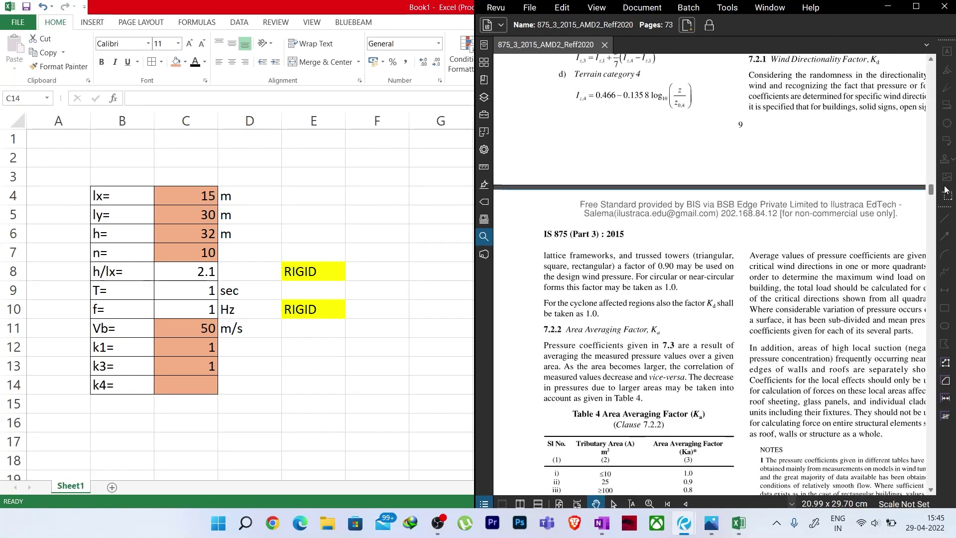
scroll(841, 254, "up", 10)
scroll(841, 254, "up", 8)
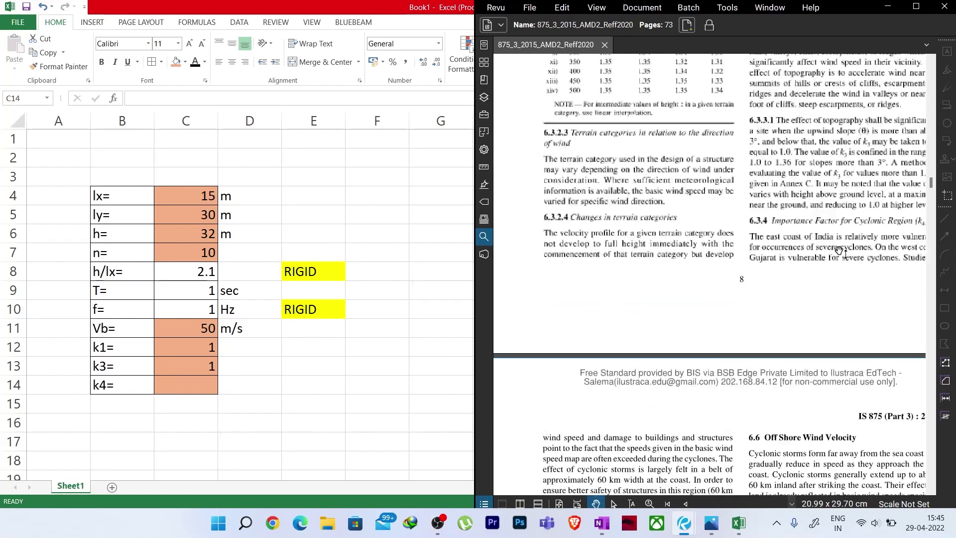
scroll(842, 249, "down", 8)
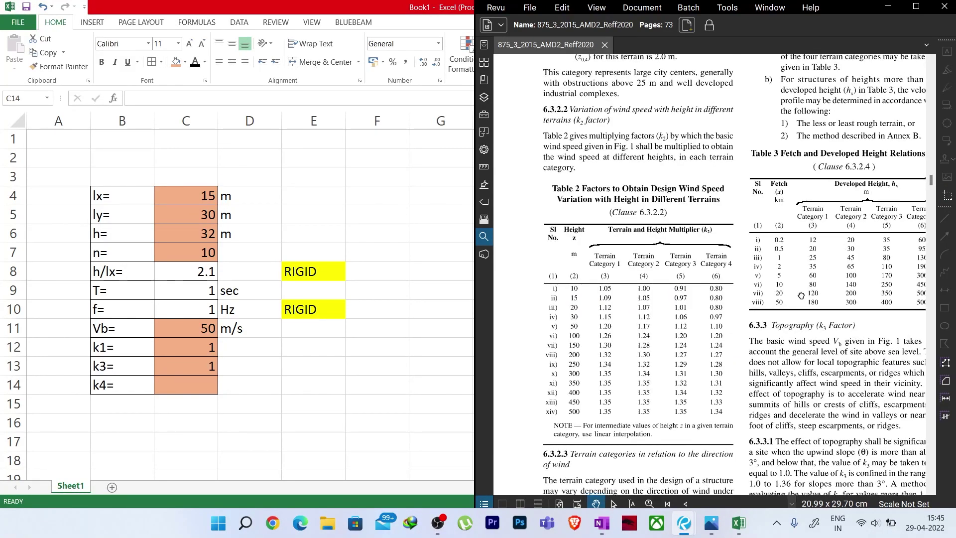
scroll(731, 241, "left", 4)
scroll(732, 241, "down", 1)
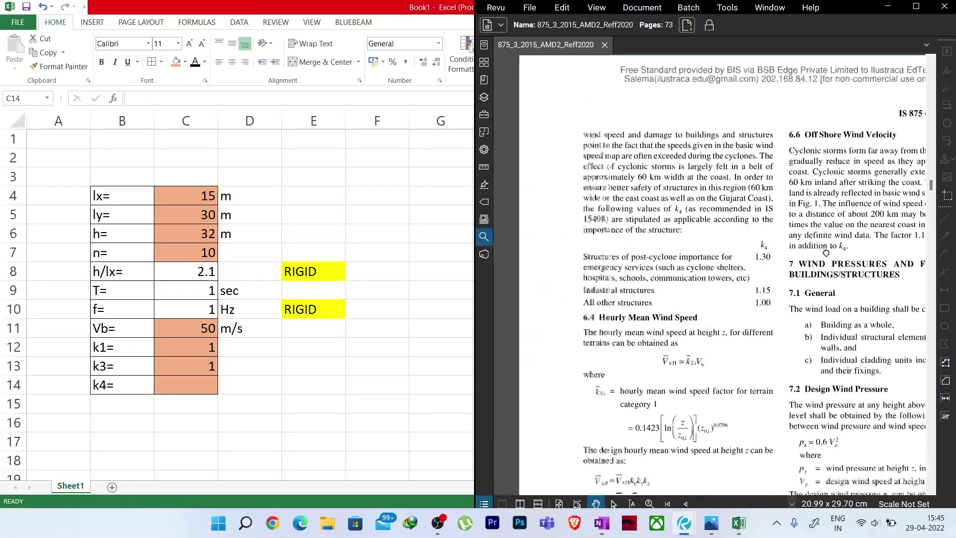
scroll(766, 299, "right", 2)
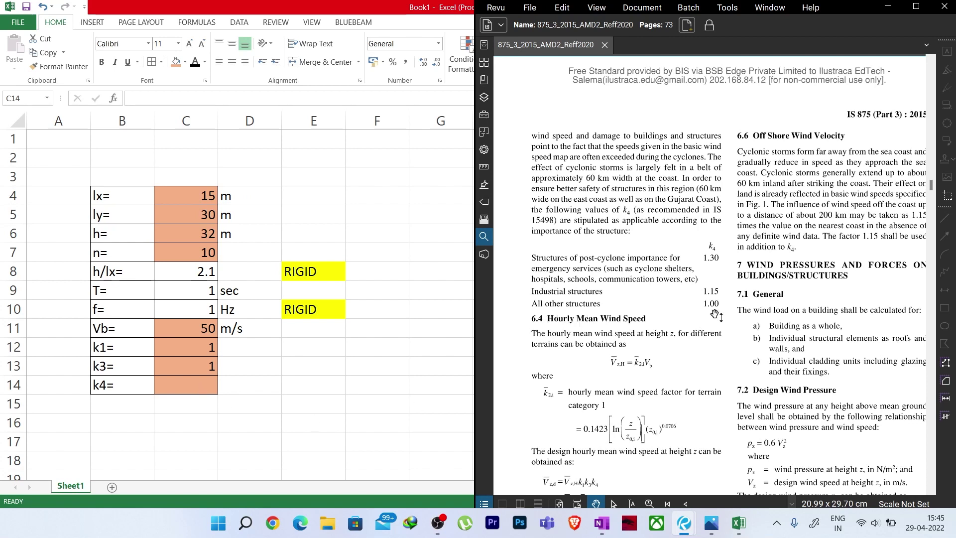
Step: Enter 1 as the k4 value in C14 of the Excel sheet
left_click(208, 389)
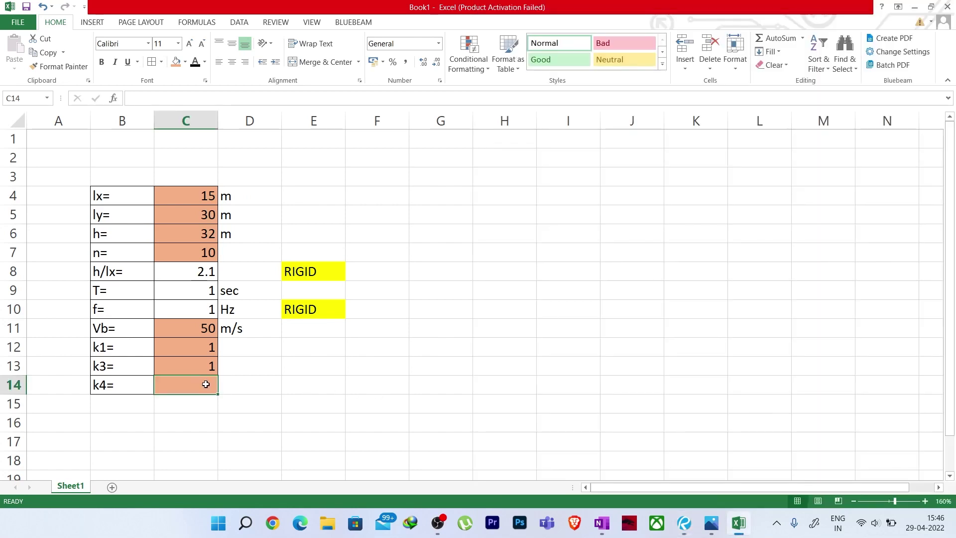
type("1")
left_click(252, 416)
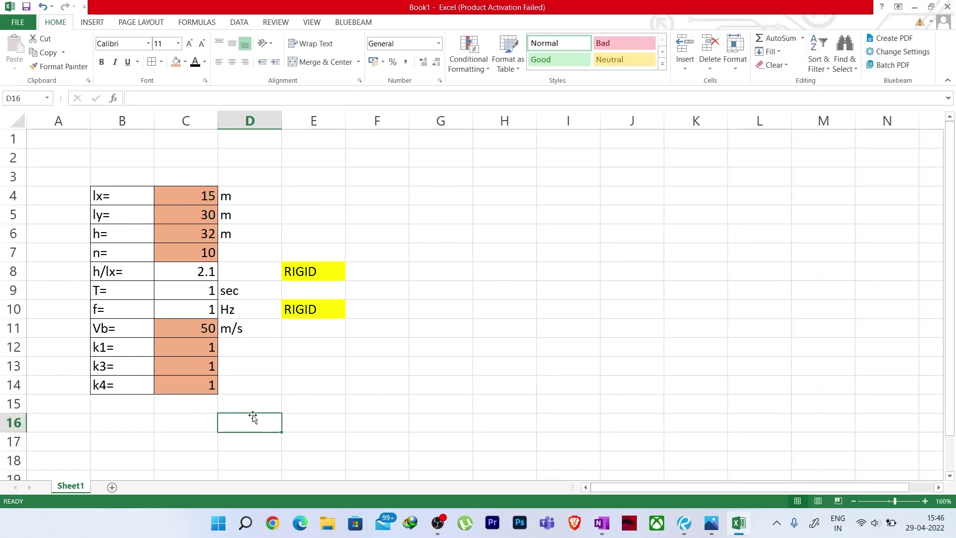
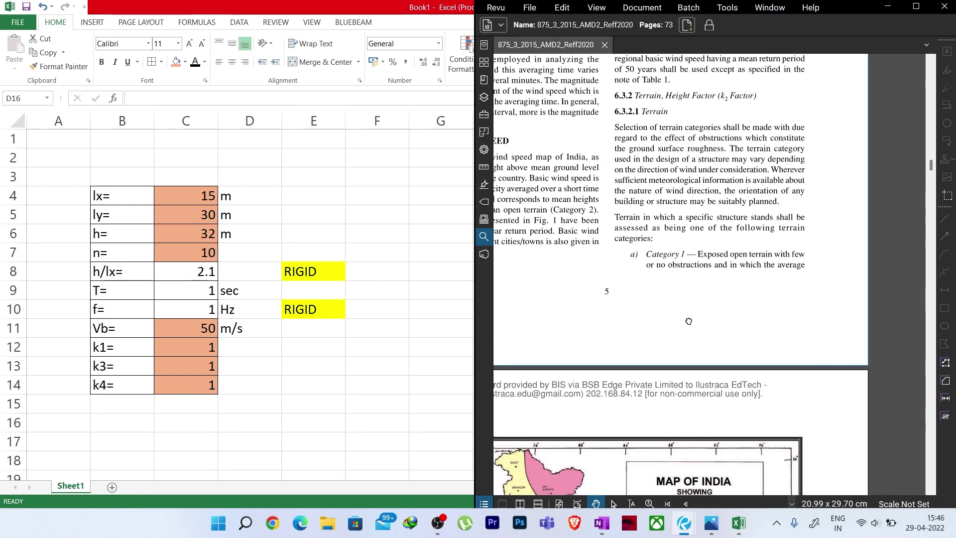
Step: In the IS 875 PDF, read the descriptions of terrain Categories 1 to 4 in clause 6.3.2.1, Terrain
scroll(692, 306, "down", 5)
scroll(651, 315, "down", 10)
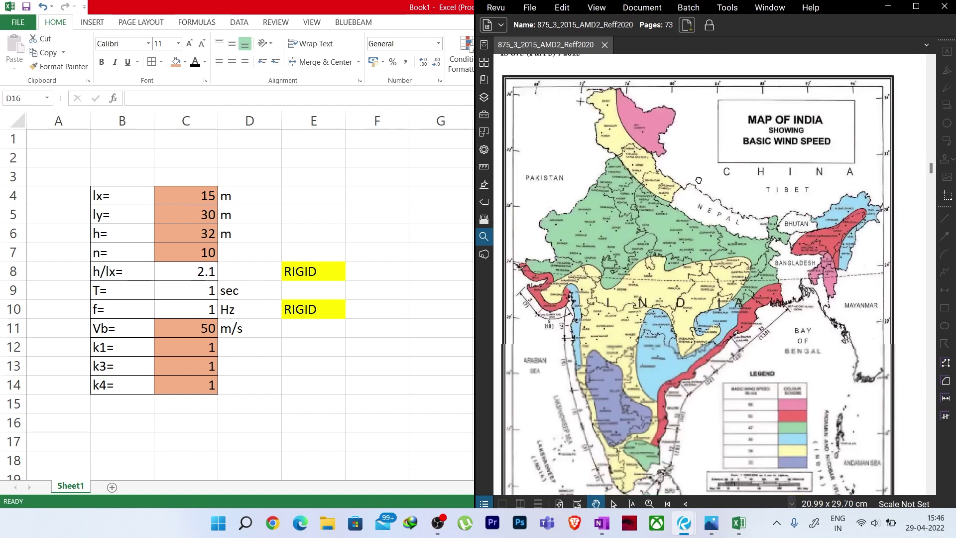
left_click_drag(703, 347, 641, 321)
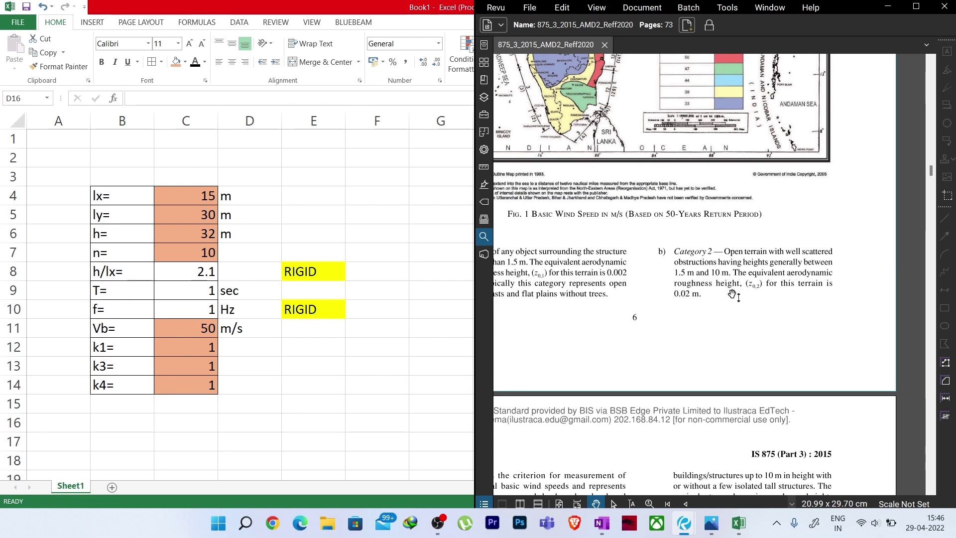
scroll(679, 388, "down", 4)
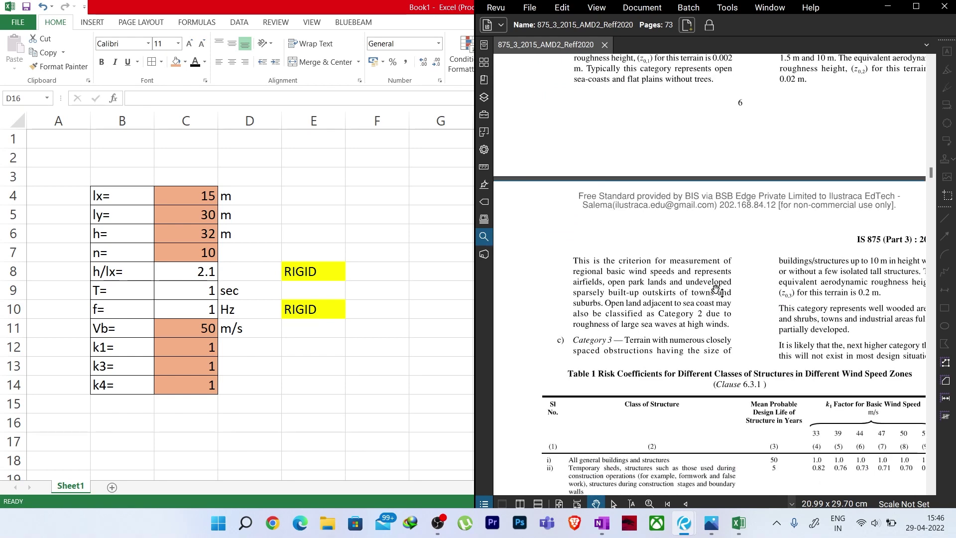
scroll(716, 293, "down", 3)
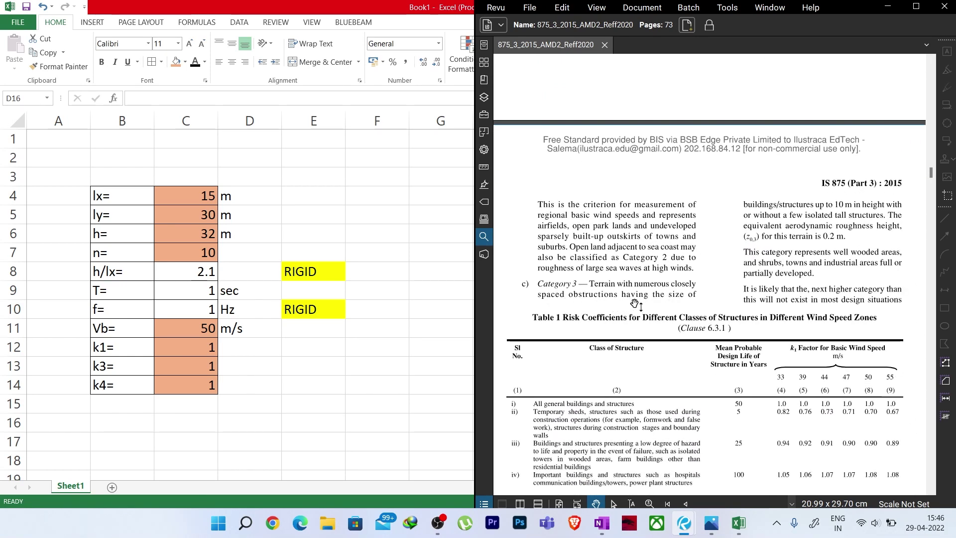
left_click_drag(691, 310, 622, 329)
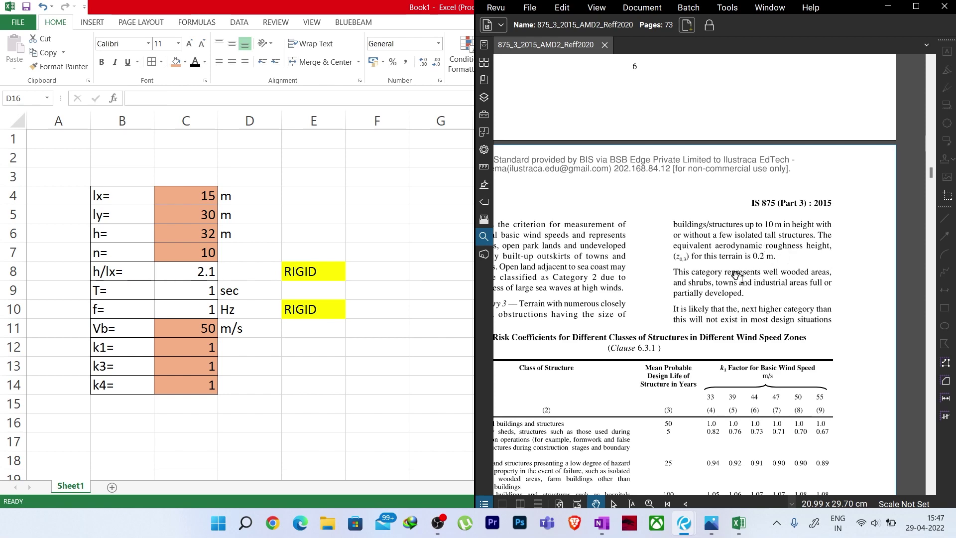
scroll(737, 274, "down", 5)
scroll(667, 204, "down", 5)
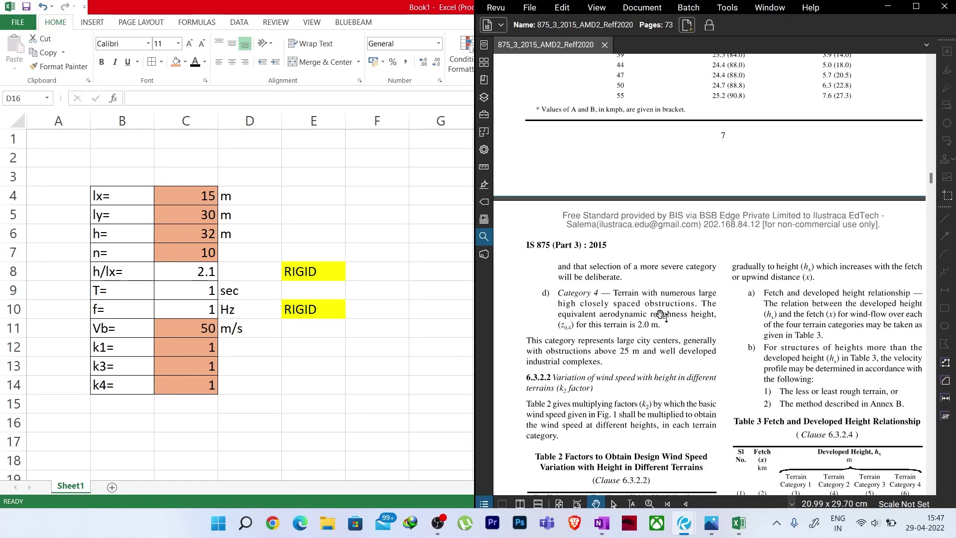
scroll(684, 198, "up", 6)
scroll(692, 483, "up", 8)
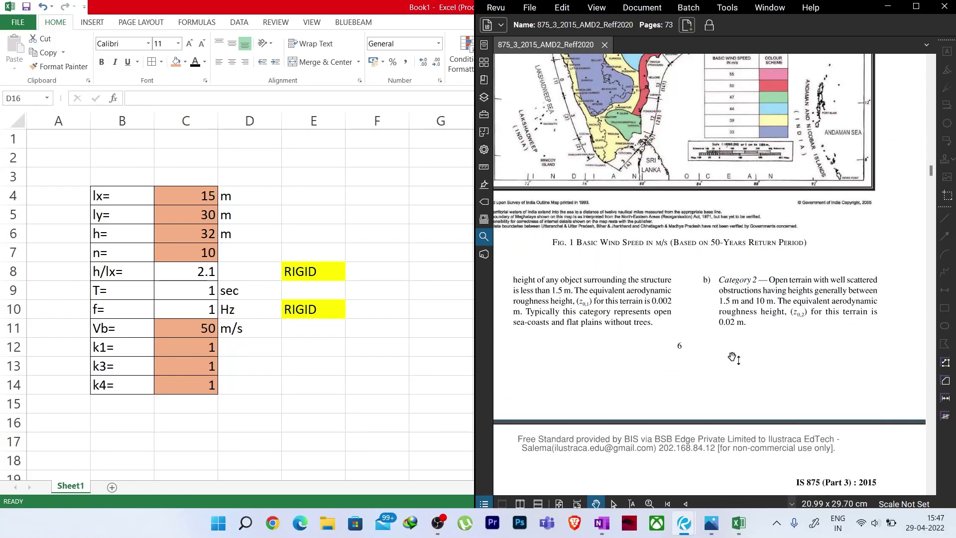
Step: Compare the Category 2 terrain description with the k2 multipliers by height in Table 2 of clause 6.3.2.2
left_click_drag(722, 308, 690, 284)
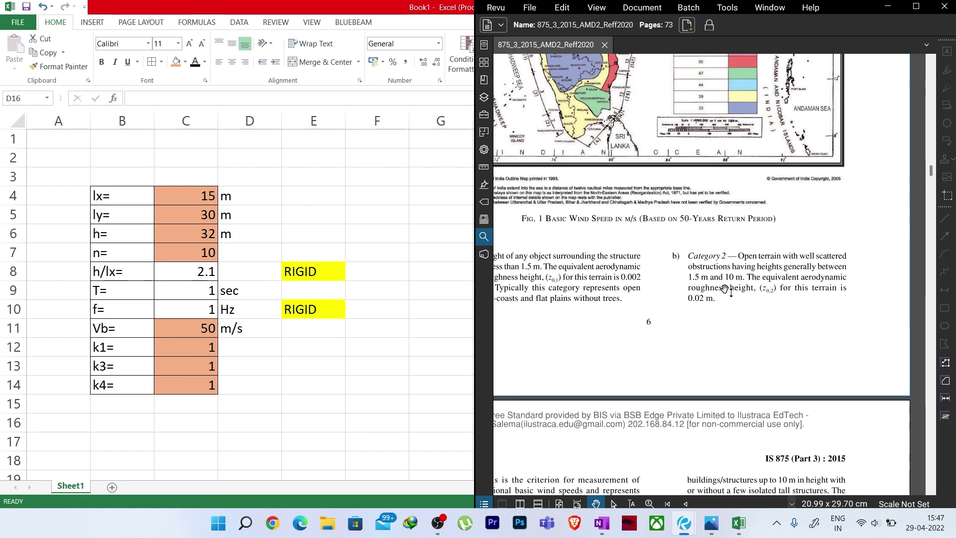
scroll(749, 292, "down", 3)
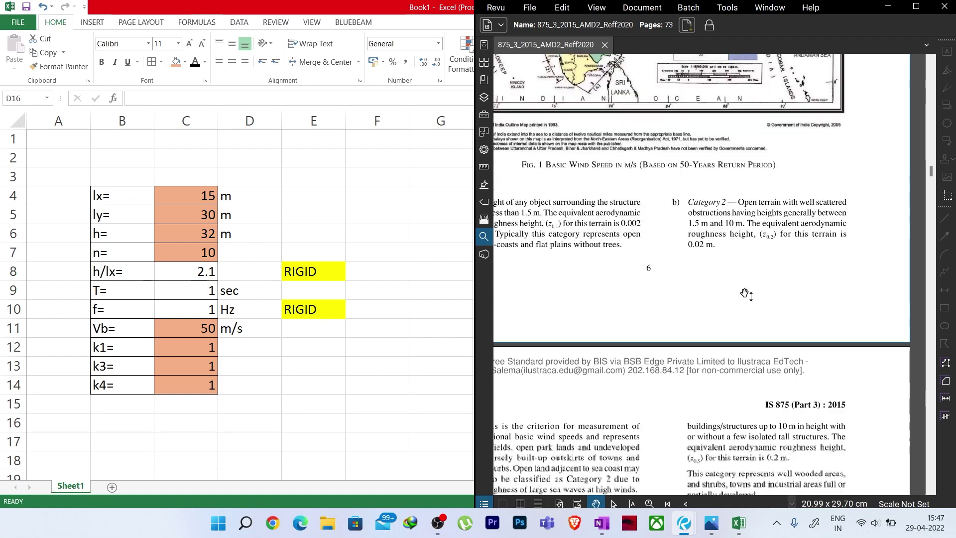
left_click_drag(725, 292, 782, 307)
scroll(782, 307, "down", 3)
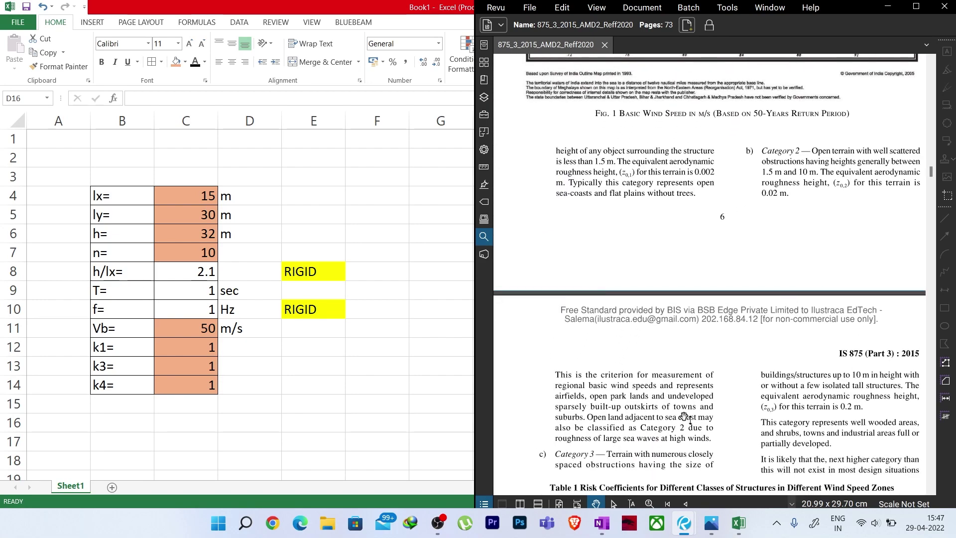
scroll(662, 380, "down", 5)
scroll(662, 379, "down", 10)
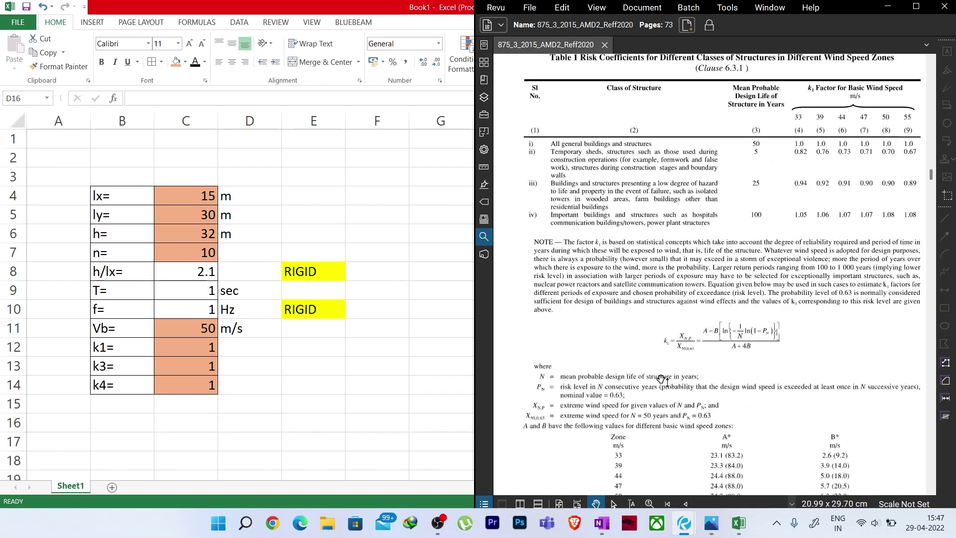
scroll(662, 380, "down", 8)
left_click_drag(662, 380, 716, 332)
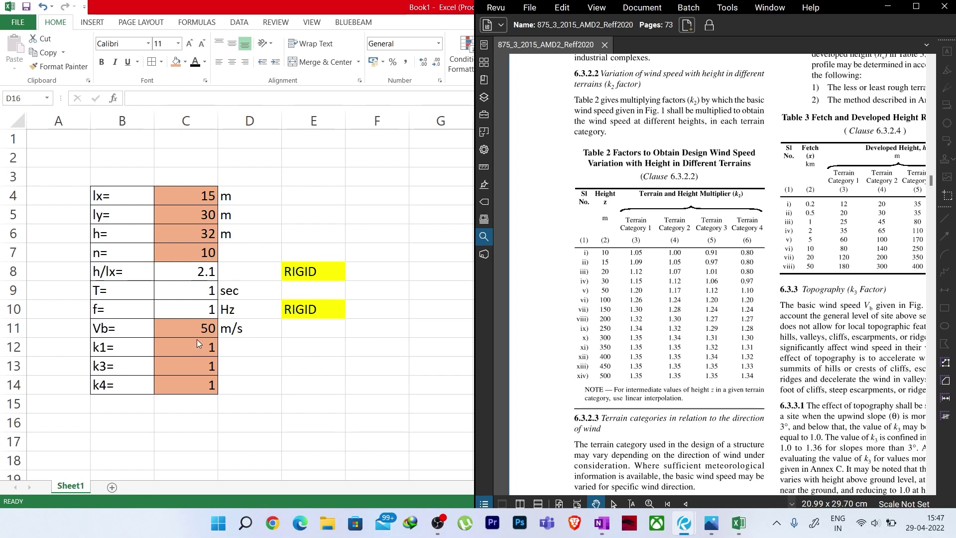
Step: Switch to the Excel sheet and enter STORY as the first column heading of a new table in C18
key("alt+Tab")
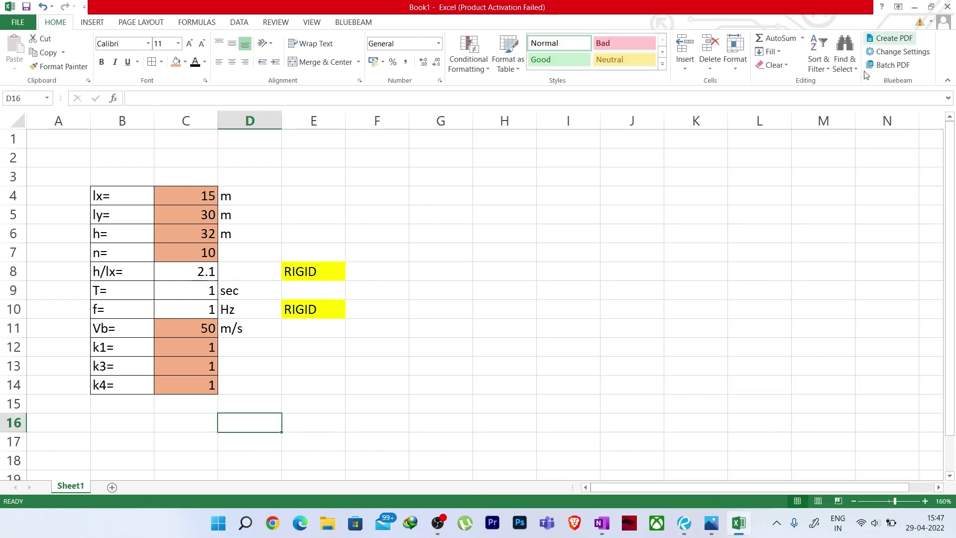
scroll(439, 341, "down", 2)
scroll(403, 354, "down", 4)
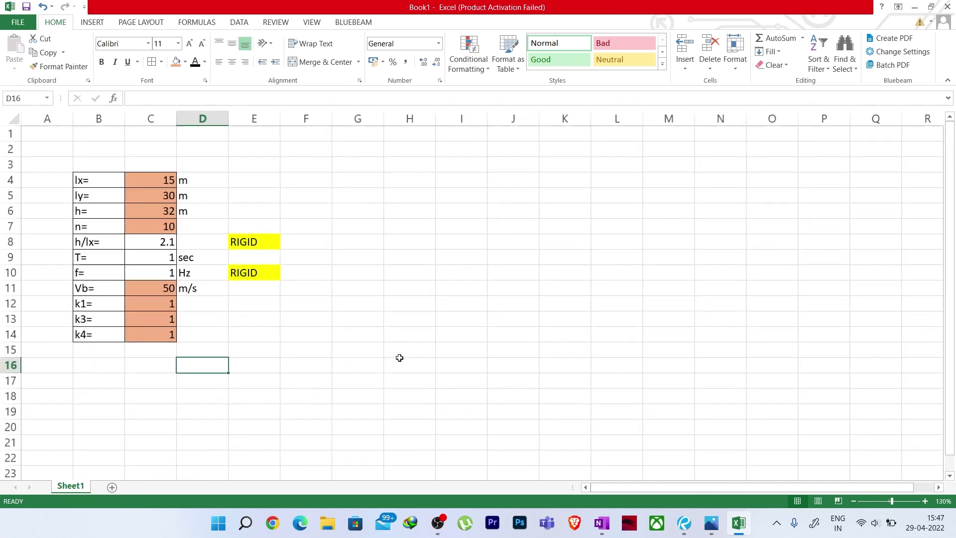
scroll(393, 355, "up", 2)
scroll(384, 356, "down", 1)
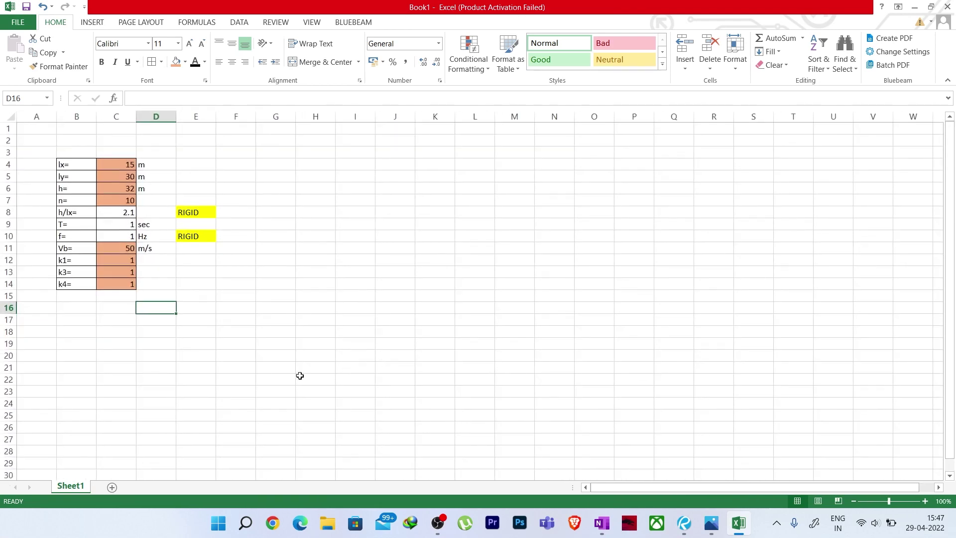
left_click(109, 332)
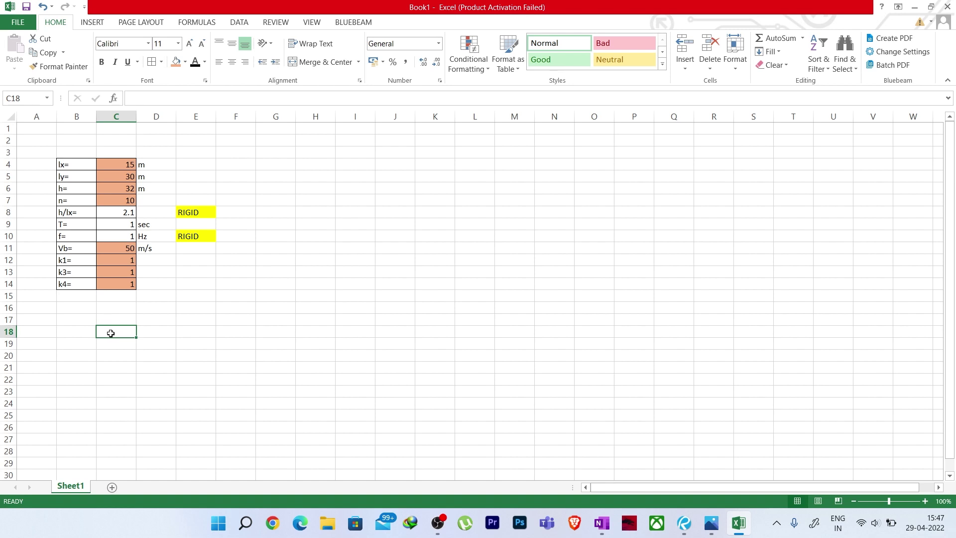
type("STORY")
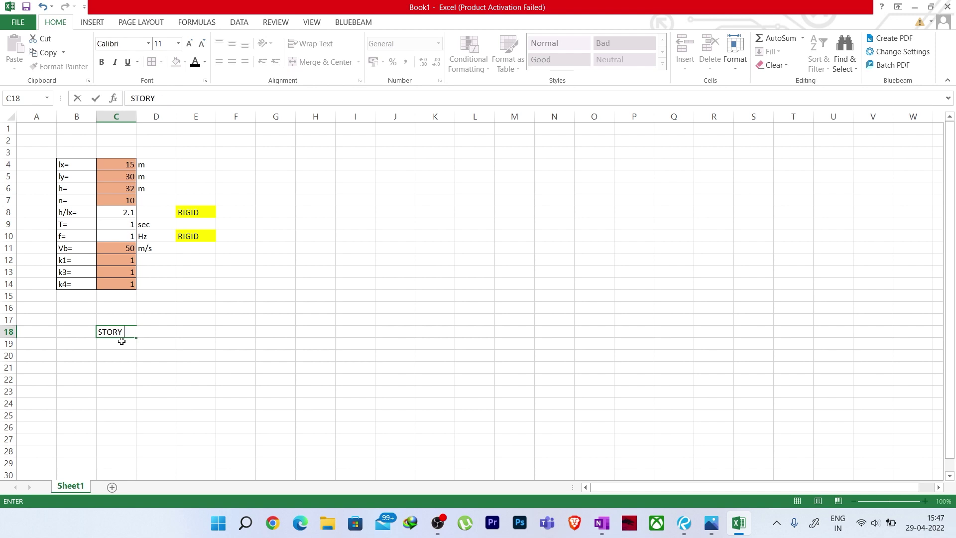
type("LVL")
left_click(120, 362)
left_click(130, 331)
key("BackSpace")
left_click(120, 364)
left_click(153, 332)
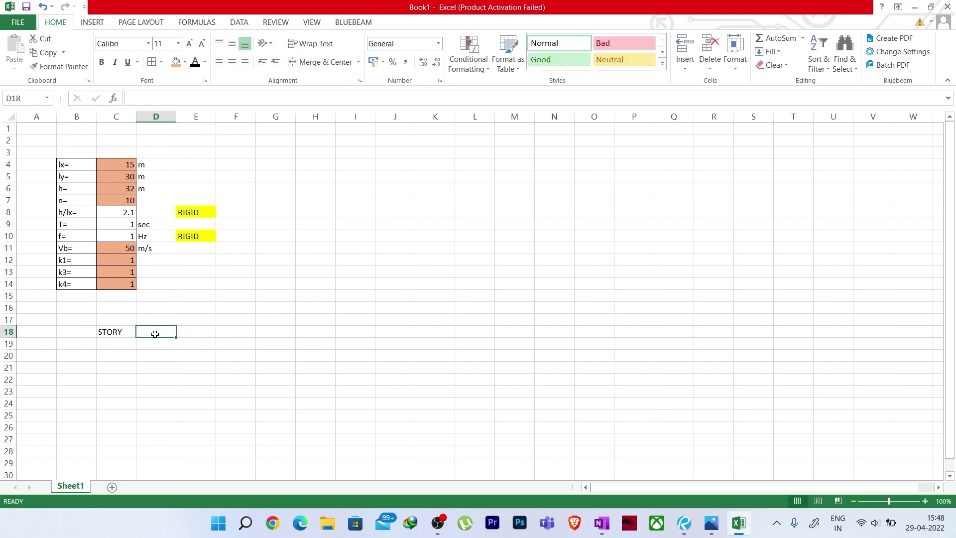
Step: Enter the column headings STORY HT. in D18 and STORY LVL in E18
type("STORY HT")
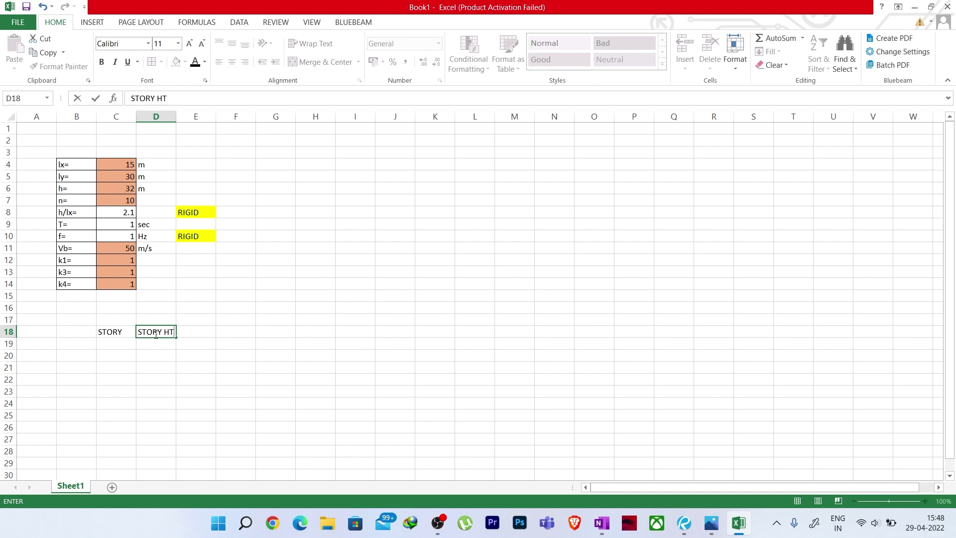
type(".")
left_click(164, 367)
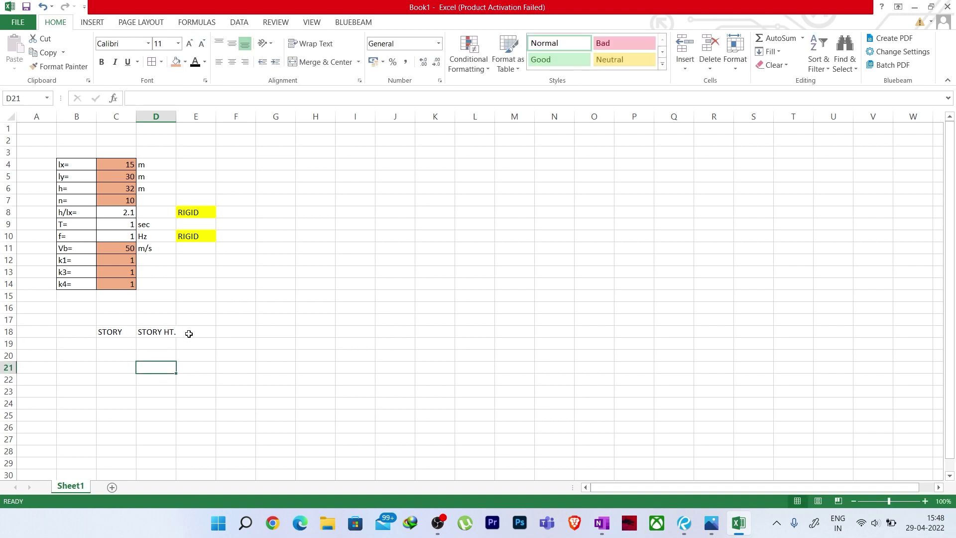
left_click(189, 333)
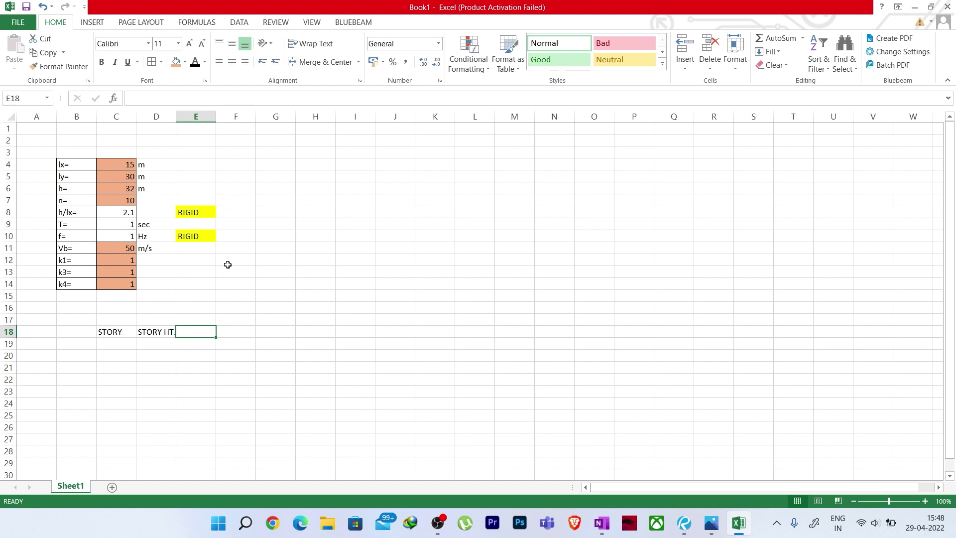
type("ST")
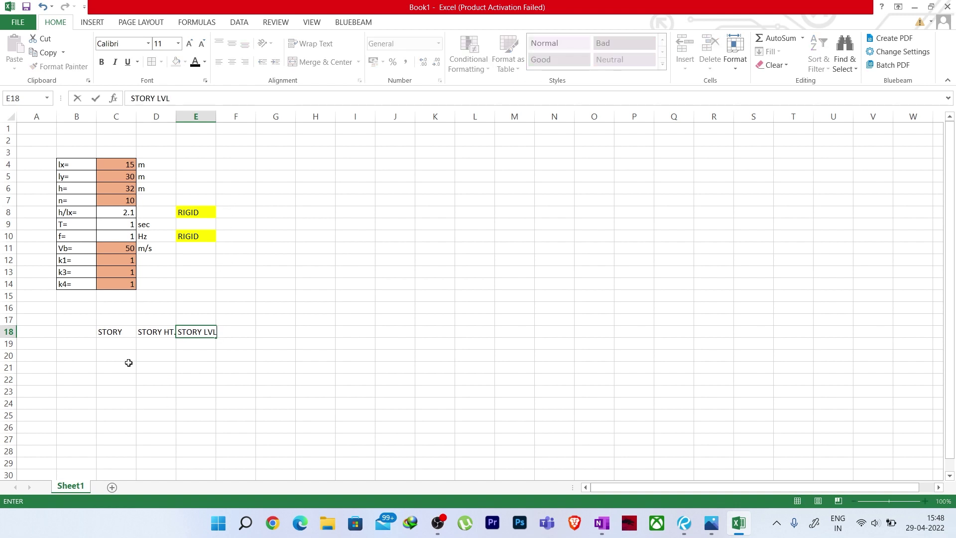
type("ORY LVL")
left_click(157, 386)
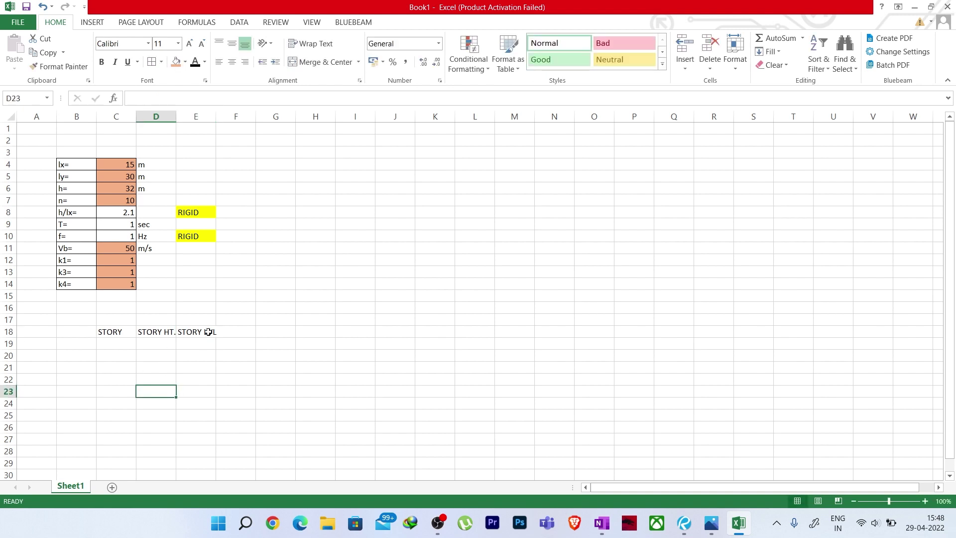
Step: Enter the column headings k2 in F18 and Vz in G18
left_click(236, 332)
type("K")
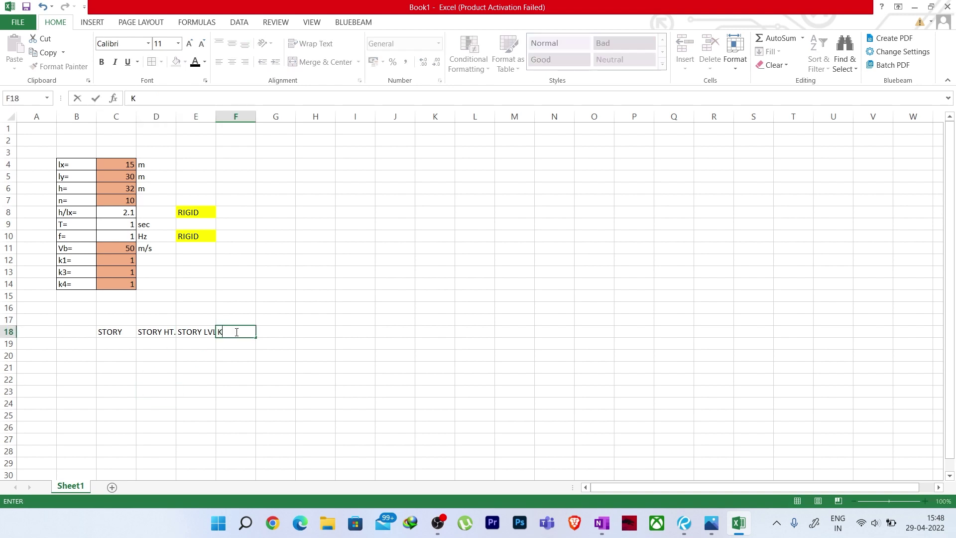
key("BackSpace")
key("BackSpace")
left_click(233, 413)
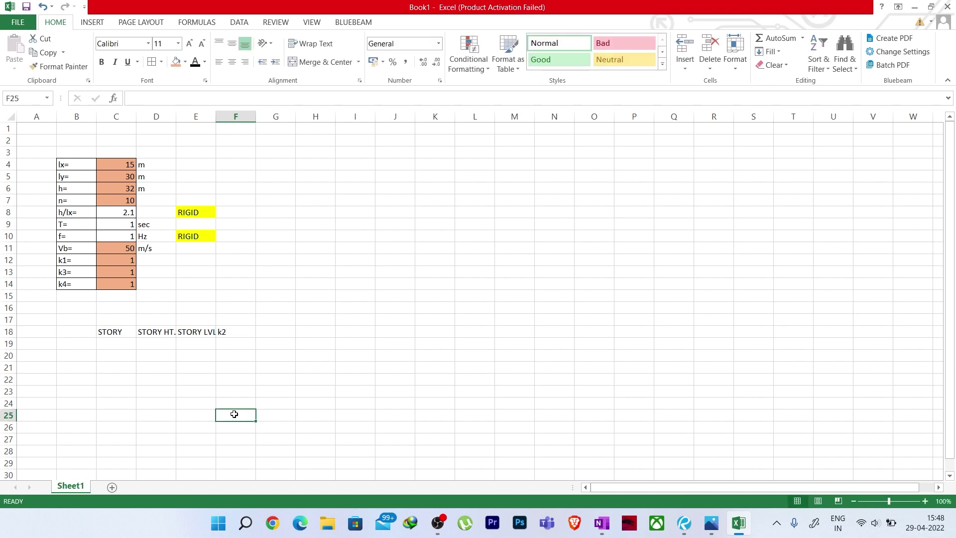
left_click(277, 333)
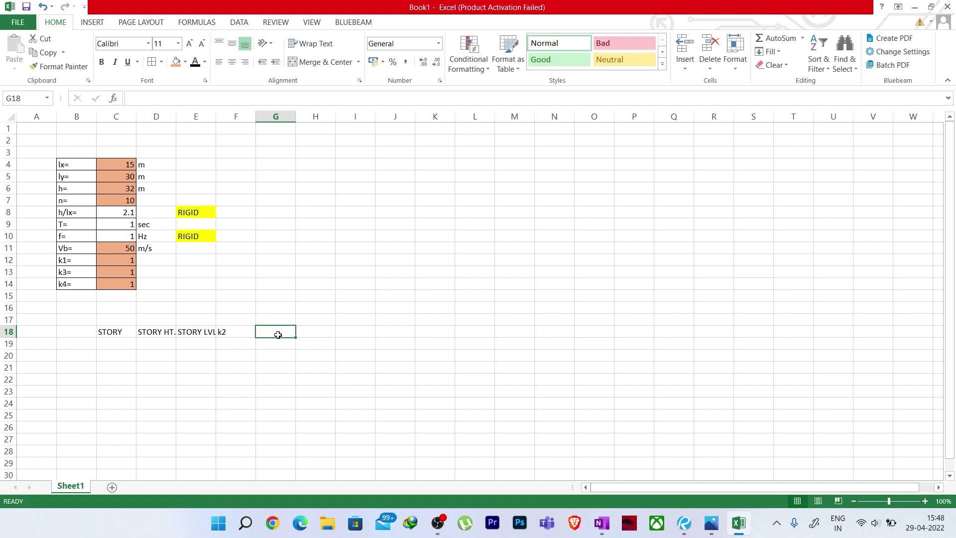
type("Vz")
left_click(249, 415)
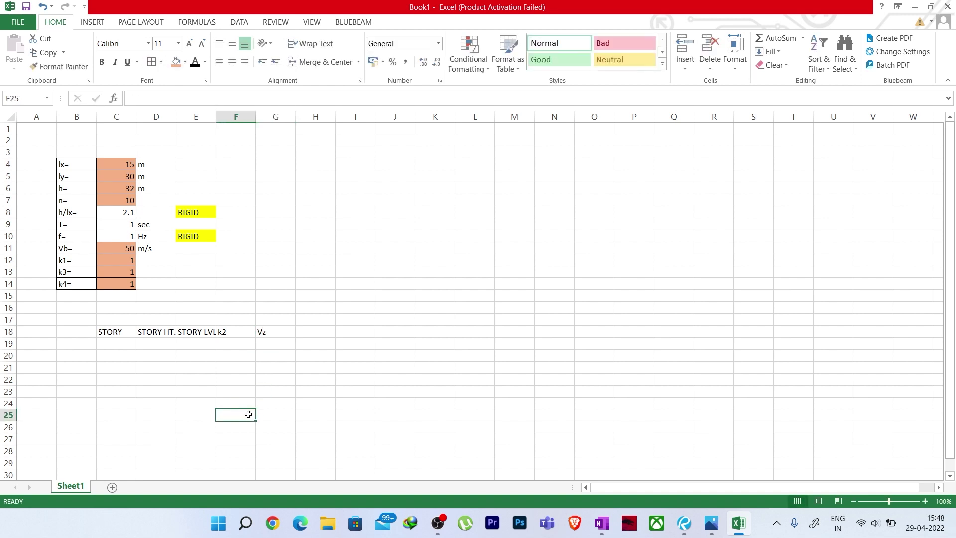
Step: Centre the headings in C18:G18 horizontally and vertically and give the cells borders
left_click_drag(268, 332, 108, 338)
left_click(232, 61)
left_click(232, 44)
left_click(224, 392)
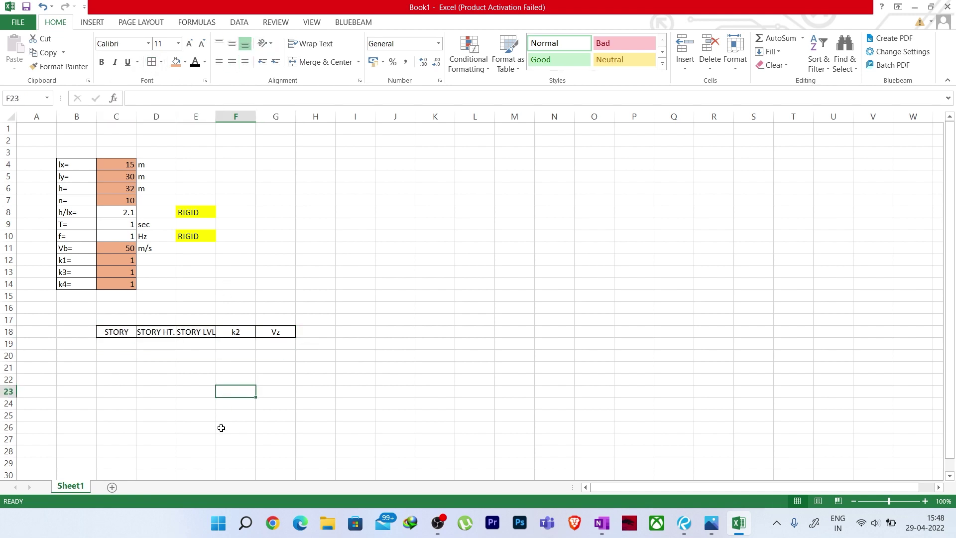
Step: Widen columns E and D so the STORY LVL and STORY HT. headings fit inside their cells
left_click_drag(218, 116, 240, 114)
left_click_drag(177, 113, 192, 112)
key("Left")
key("Left")
Step: Number the stories under the STORY heading by entering 1 and 2 and extending the series to 10 in C28
left_click(118, 339)
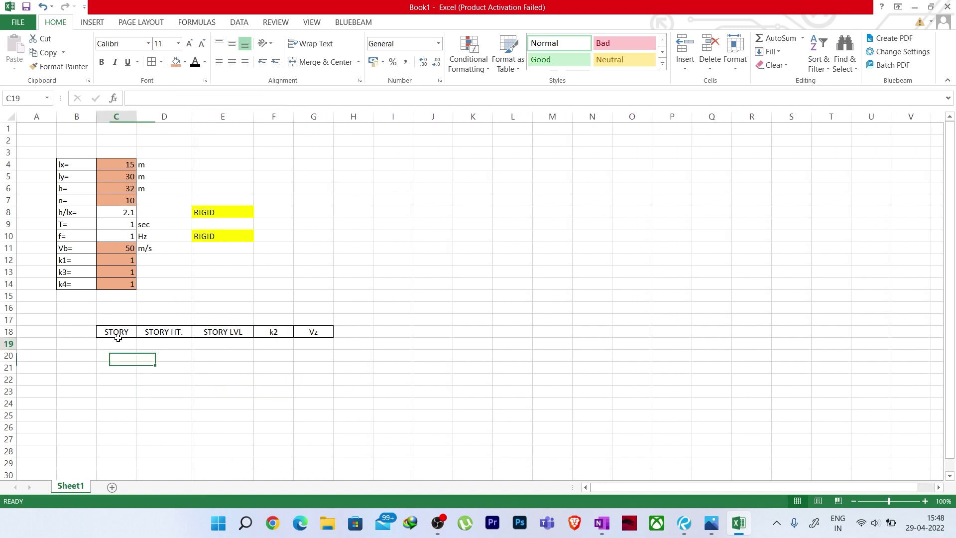
scroll(136, 380, "down", 2)
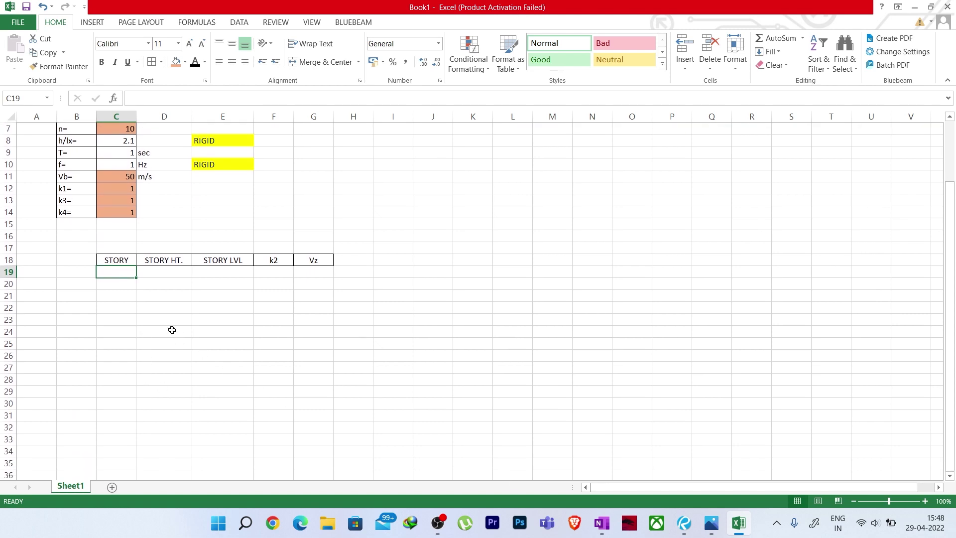
type("1")
left_click(112, 284)
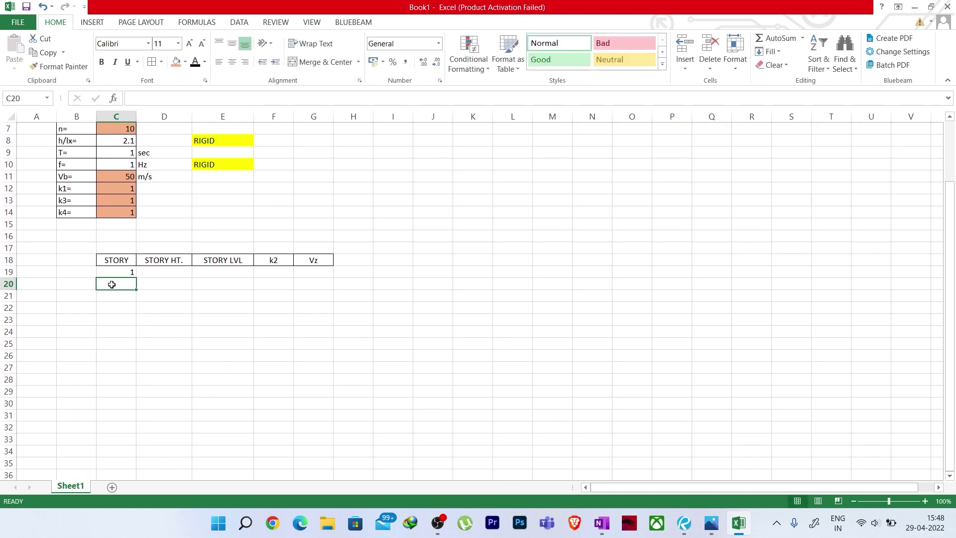
type("2")
left_click(125, 268)
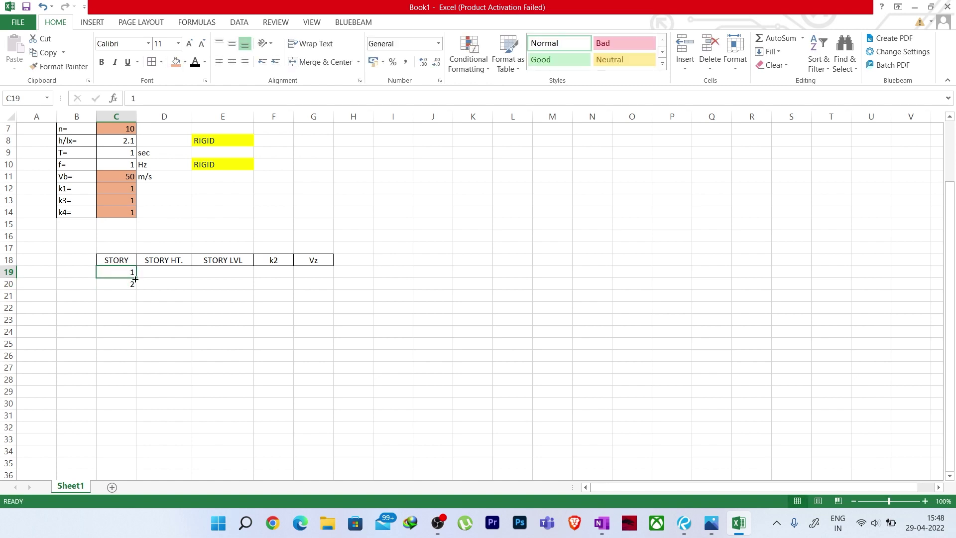
left_click_drag(126, 271, 136, 385)
left_click(127, 428)
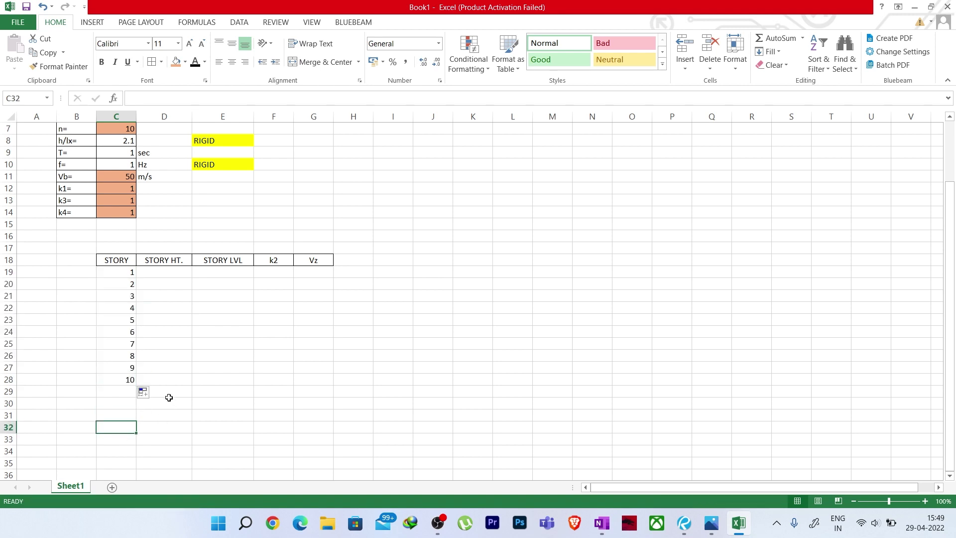
left_click(147, 381)
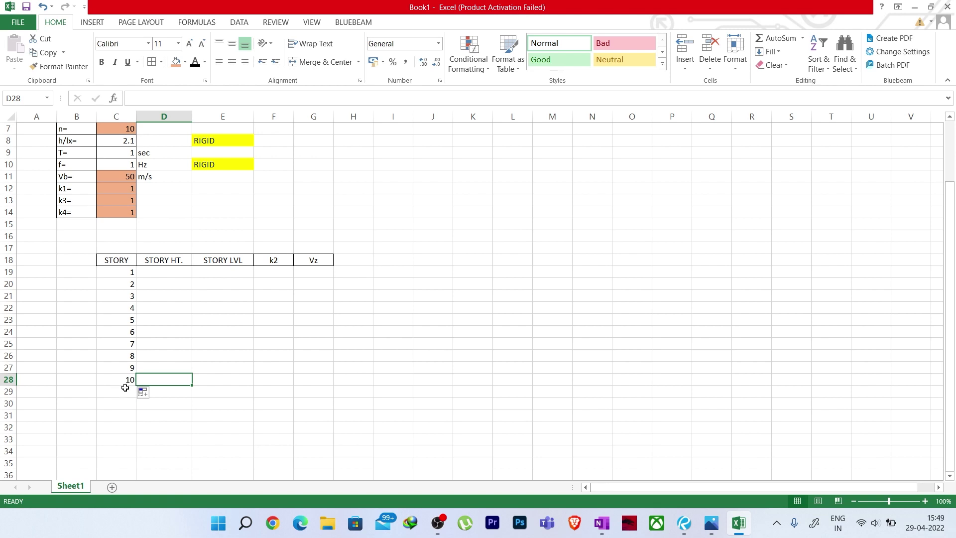
Step: Enter a story height of 3.2 in D19 and fill it down to D28 for all ten stories
left_click(163, 272)
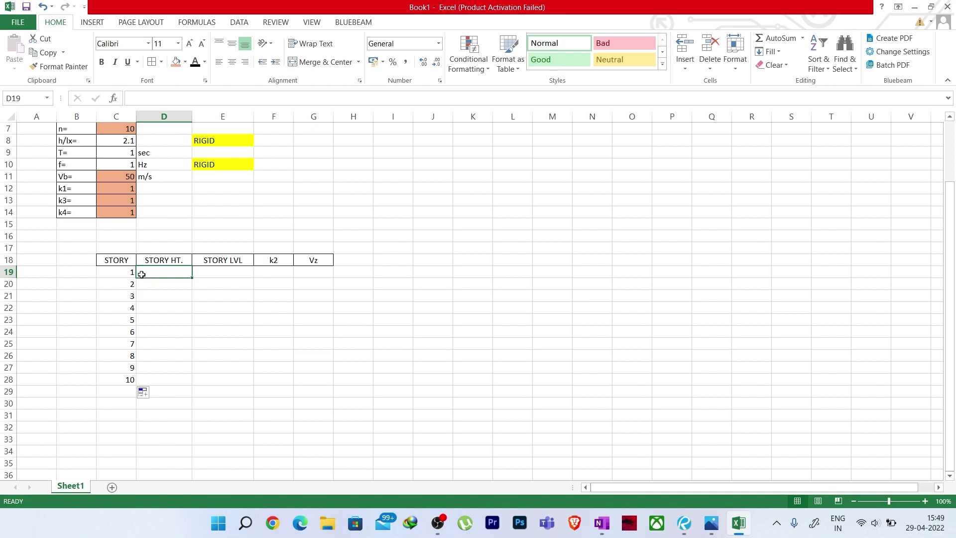
type("32")
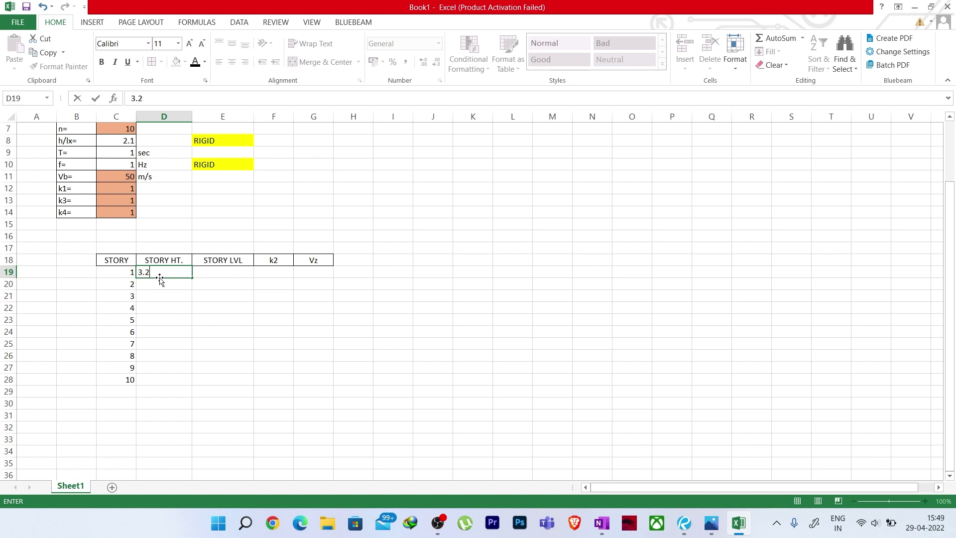
left_click(154, 317)
left_click(162, 272)
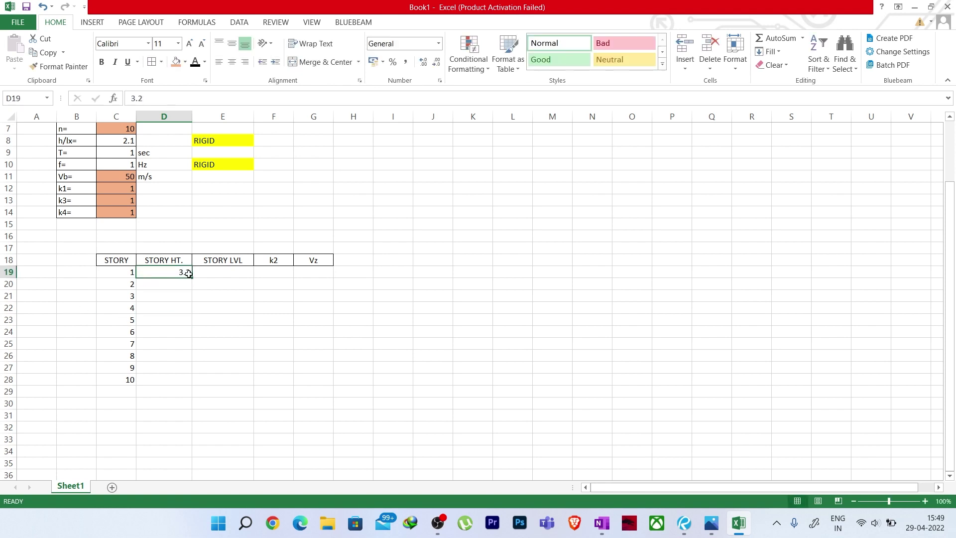
left_click_drag(192, 280, 197, 388)
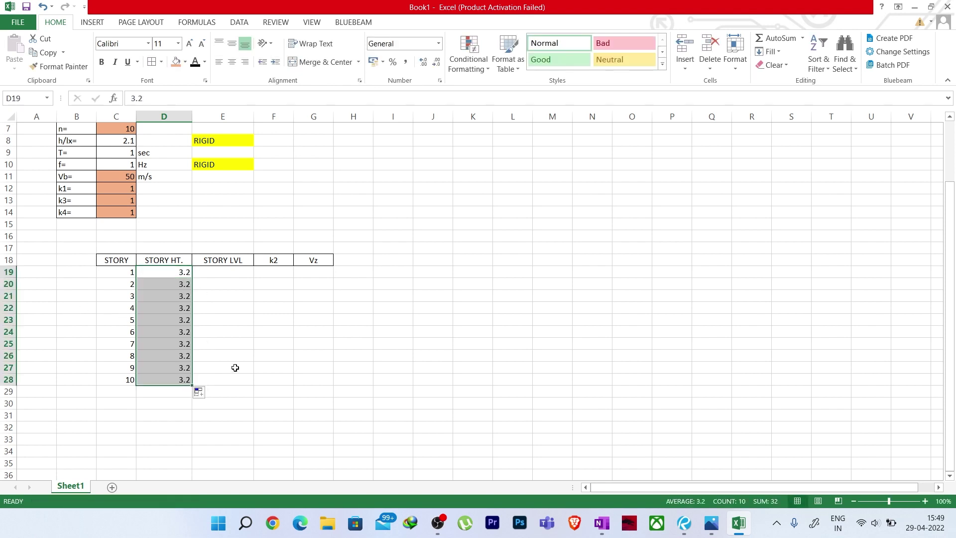
left_click(235, 367)
Step: Set the first story level in E19 equal to its story height with the formula =D19
left_click(217, 273)
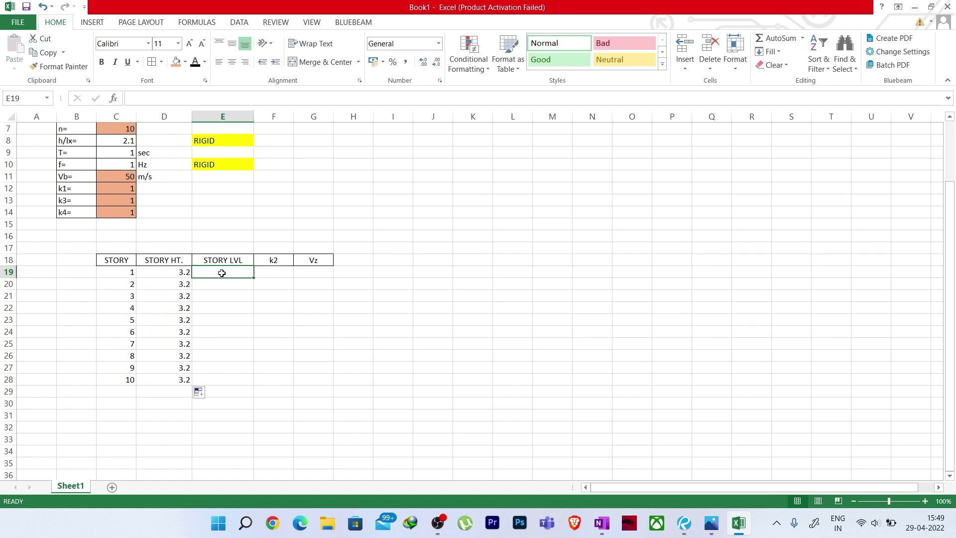
type("=")
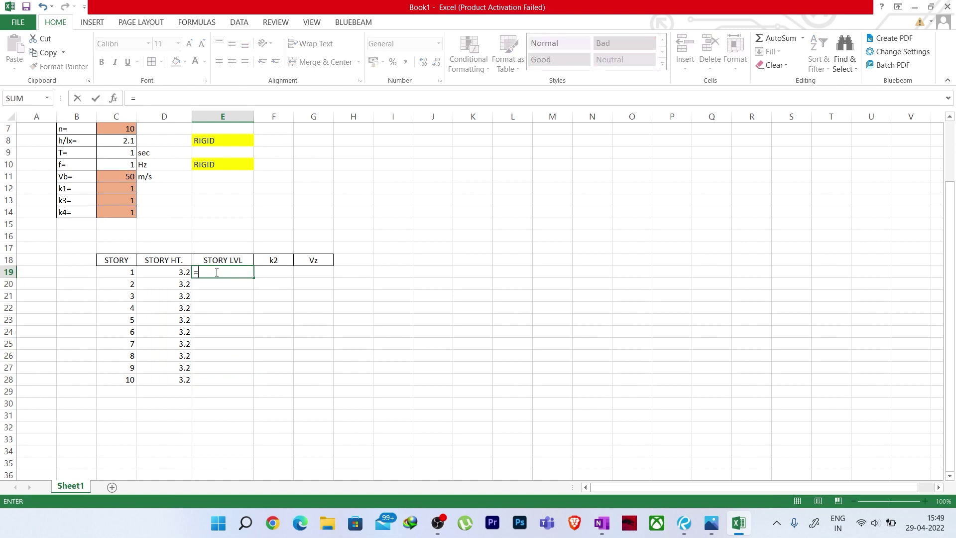
left_click(168, 271)
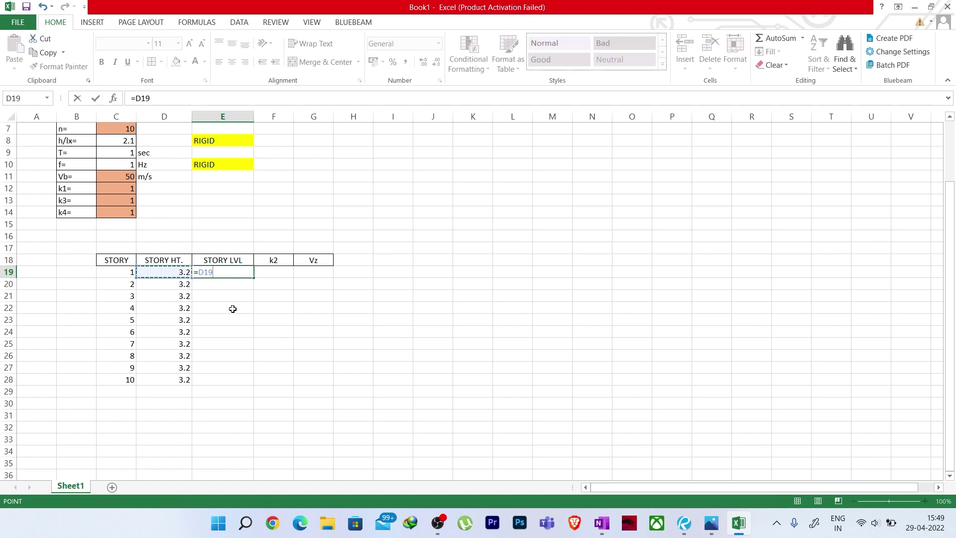
key("Return")
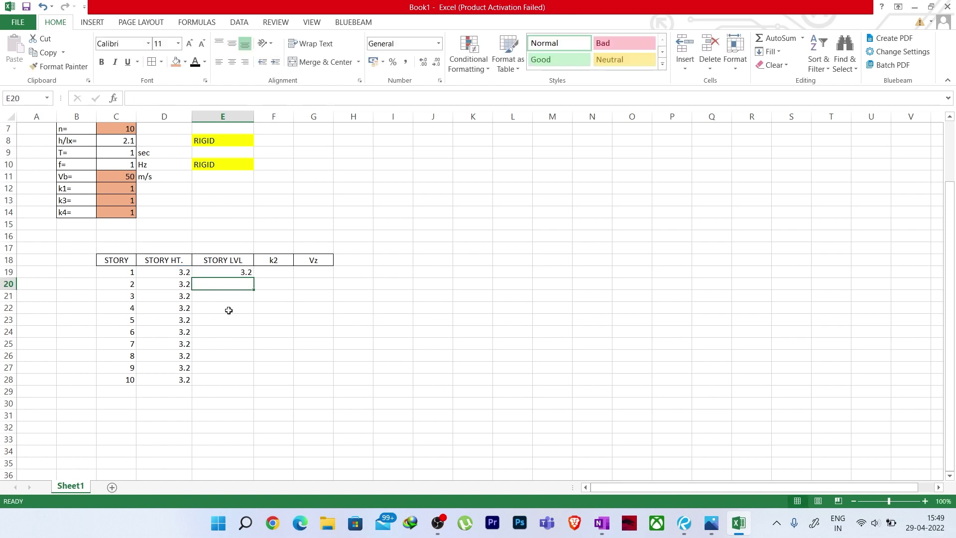
Step: Calculate the second story level in E20 with =E19+D20 and fill the formula down to E28
type("=")
left_click(242, 273)
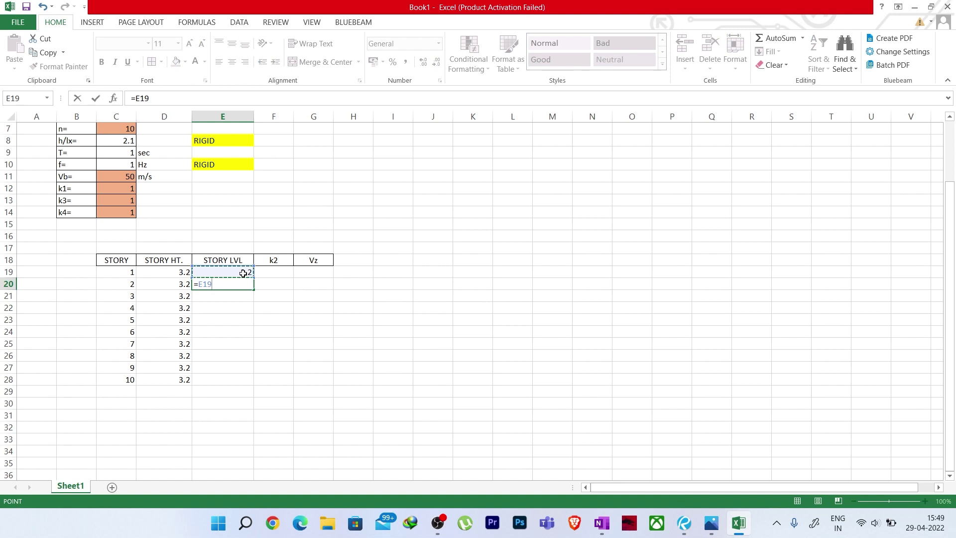
type("+")
left_click(185, 287)
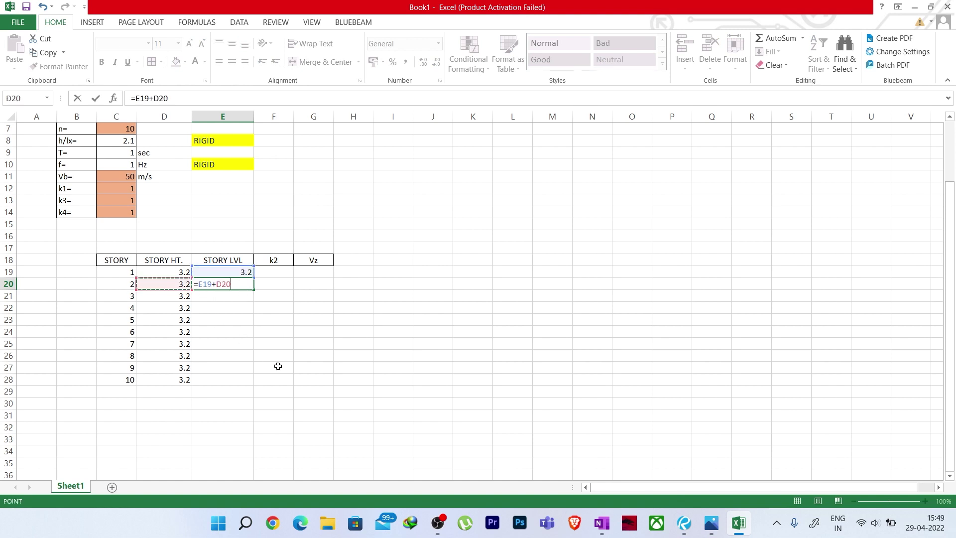
key("Return")
left_click(246, 284)
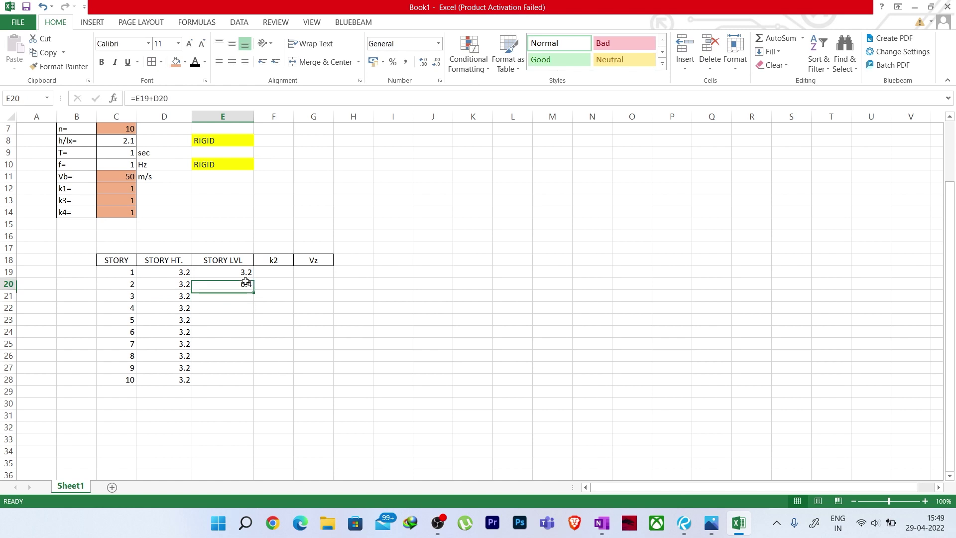
left_click_drag(254, 290, 256, 381)
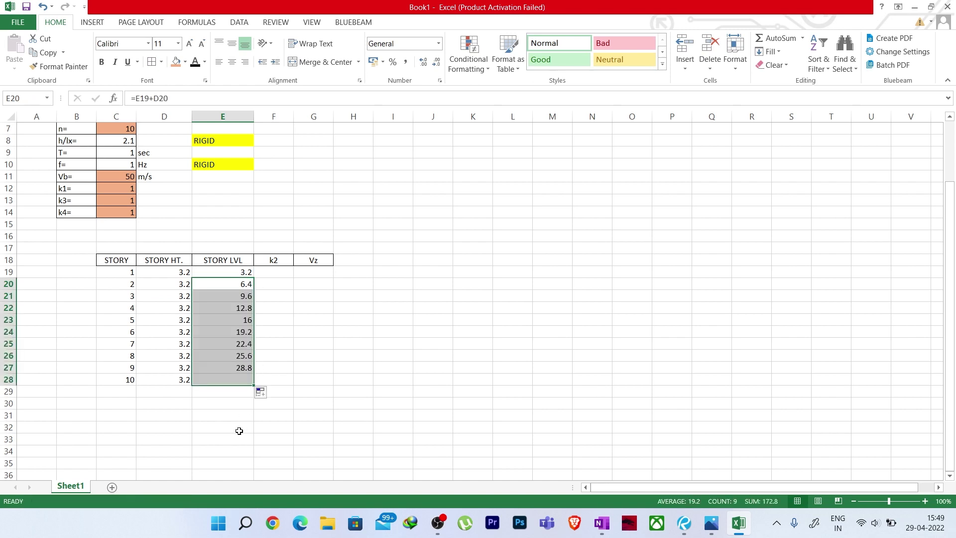
left_click(234, 429)
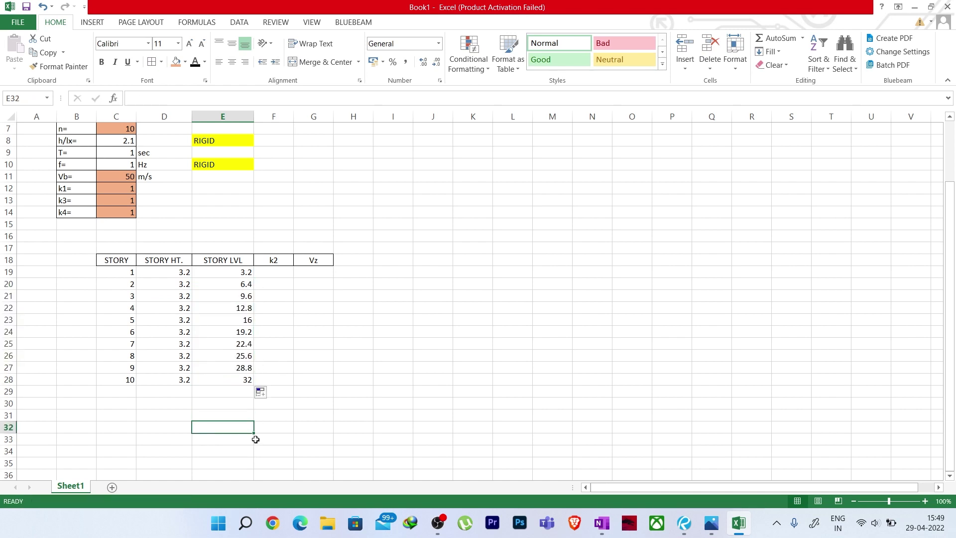
Step: Format the story levels in E19:E28 as Number with one decimal place
left_click(279, 268)
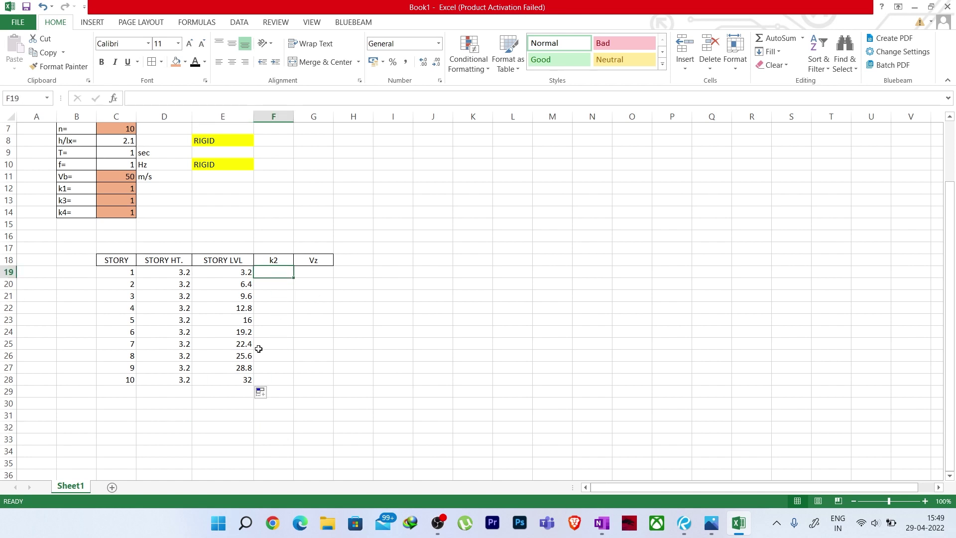
left_click_drag(242, 275, 241, 383)
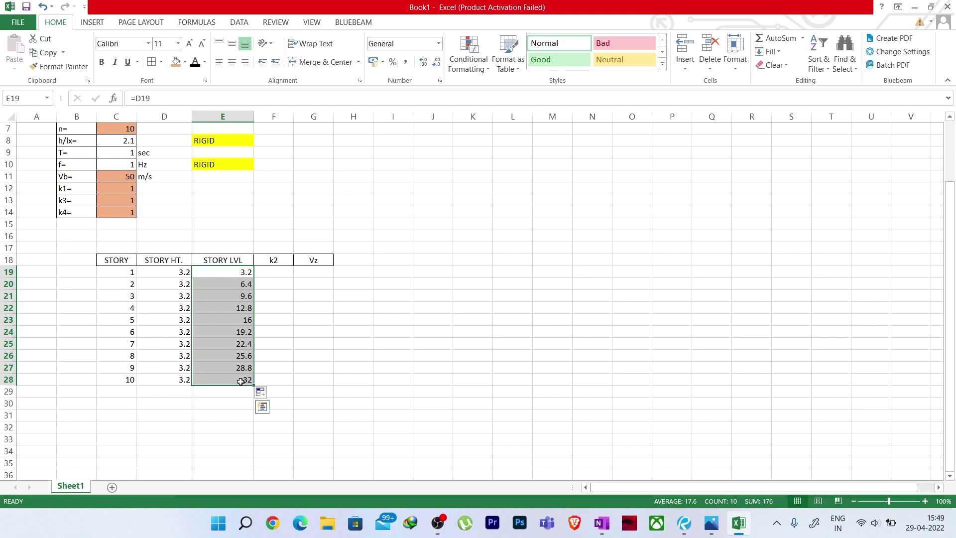
right_click(241, 383)
left_click(292, 331)
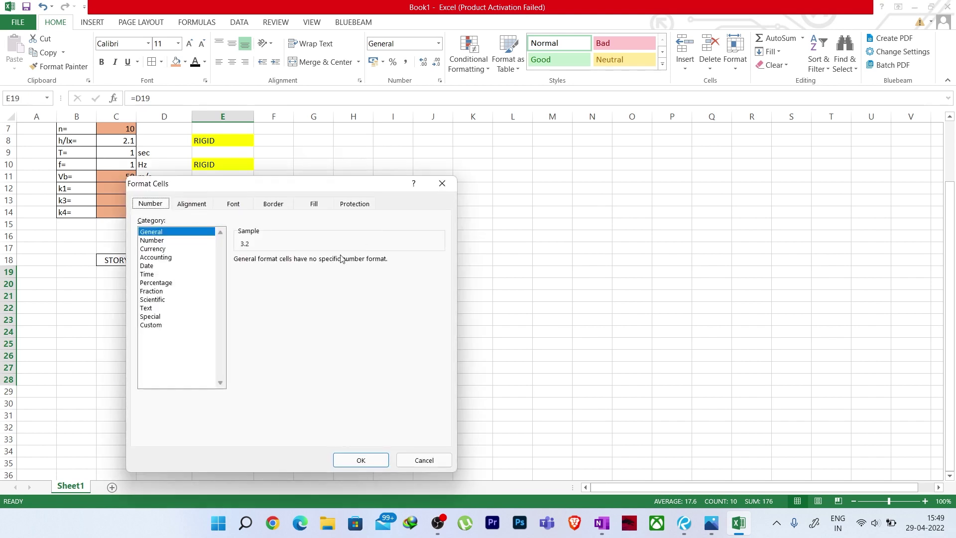
left_click(179, 241)
left_click(321, 257)
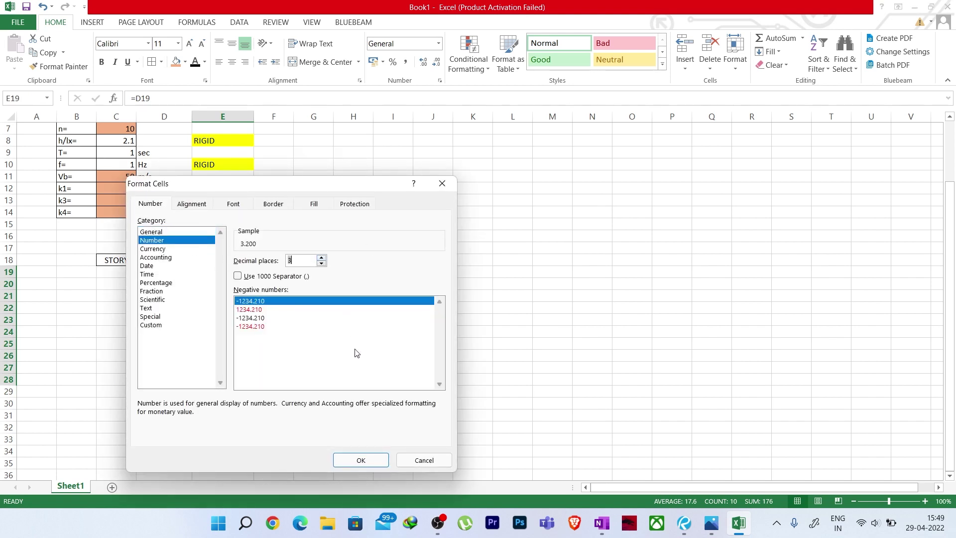
left_click(322, 263)
left_click(321, 263)
left_click(366, 457)
left_click(346, 360)
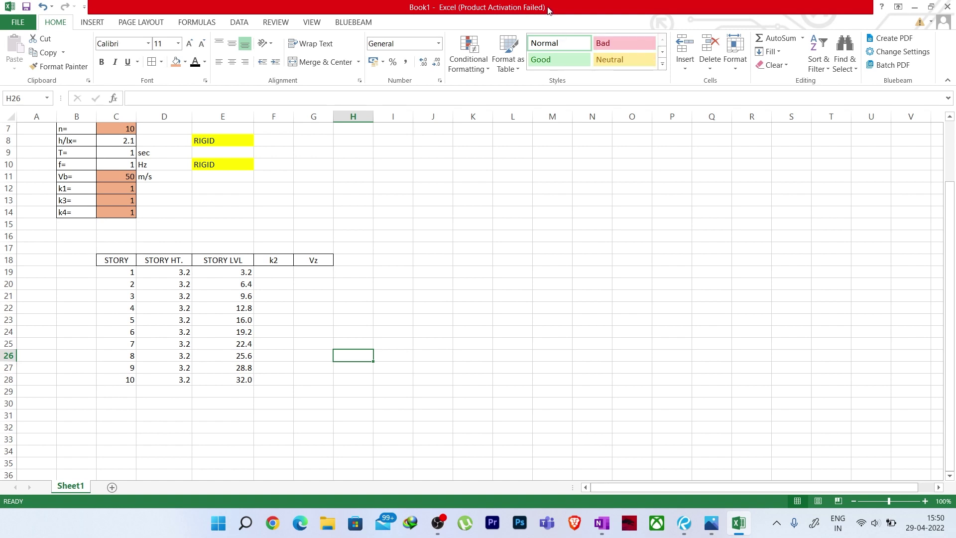
Step: Arrange the workbook at full height beside the IS 875 Part 3 PDF and enlarge Table 2 with the k2 multipliers
left_click_drag(549, 11, 1, 1)
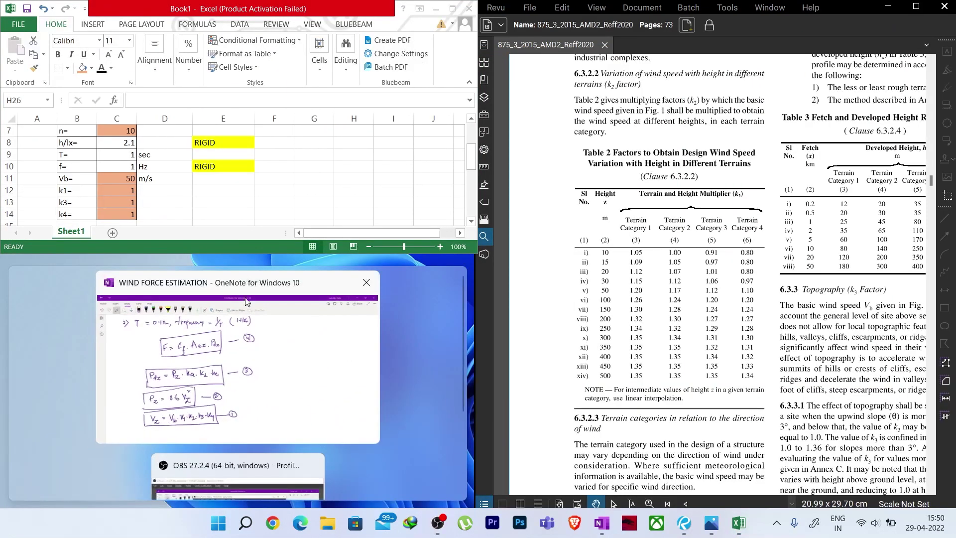
left_click(244, 302)
left_click_drag(245, 255, 257, 507)
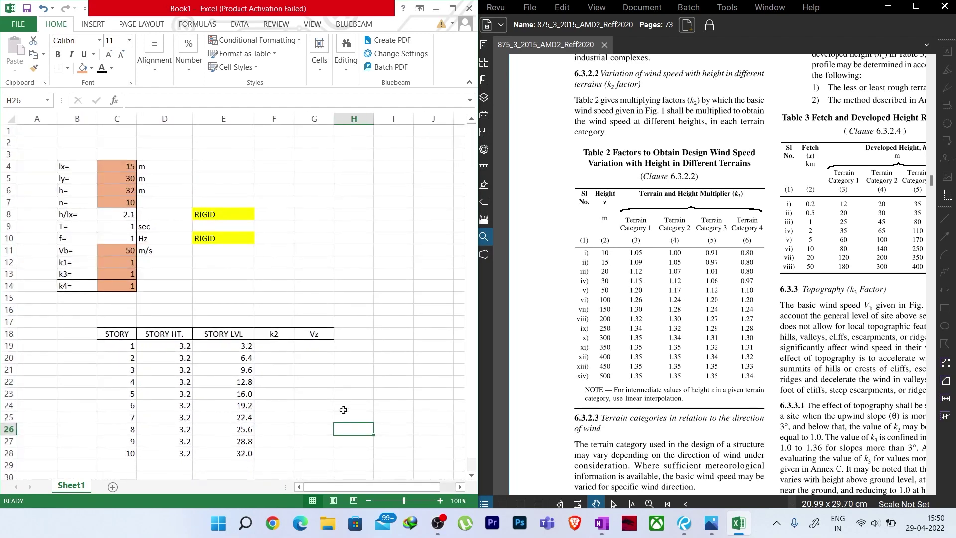
scroll(264, 378, "up", 1)
scroll(261, 373, "down", 1)
scroll(260, 370, "down", 3)
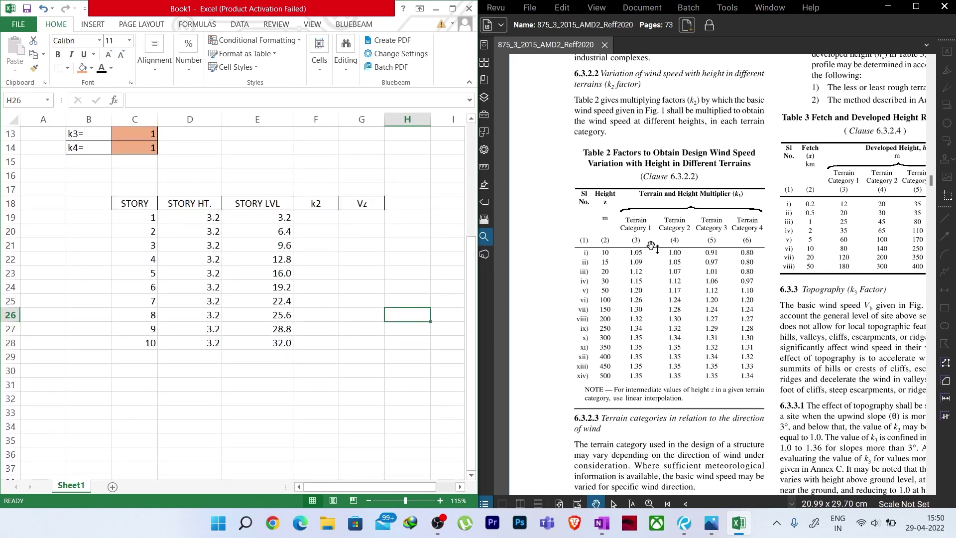
left_click(652, 248)
scroll(652, 253, "up", 5)
scroll(643, 280, "down", 2)
scroll(604, 245, "up", 1)
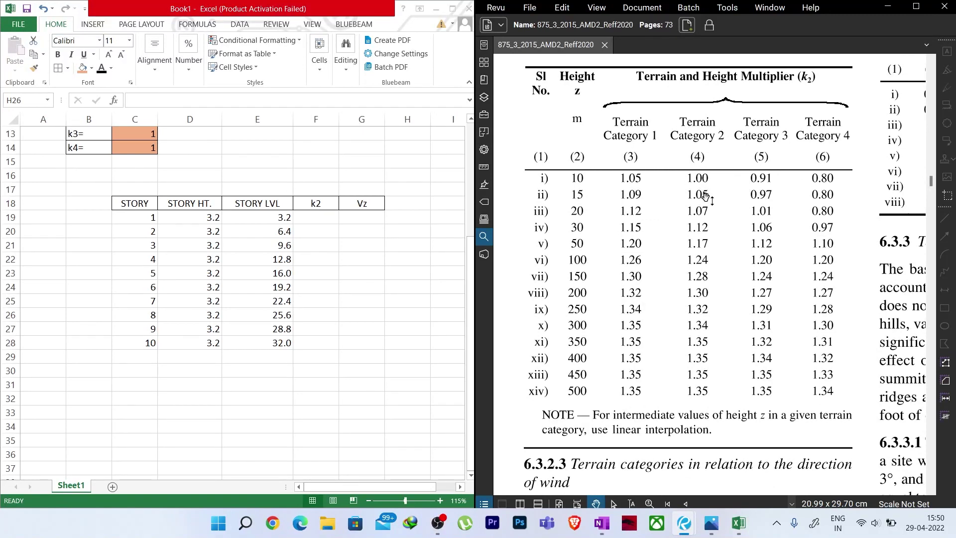
Step: Enter a k2 value of 1 for stories 1 to 3 in F19:F21
left_click(317, 222)
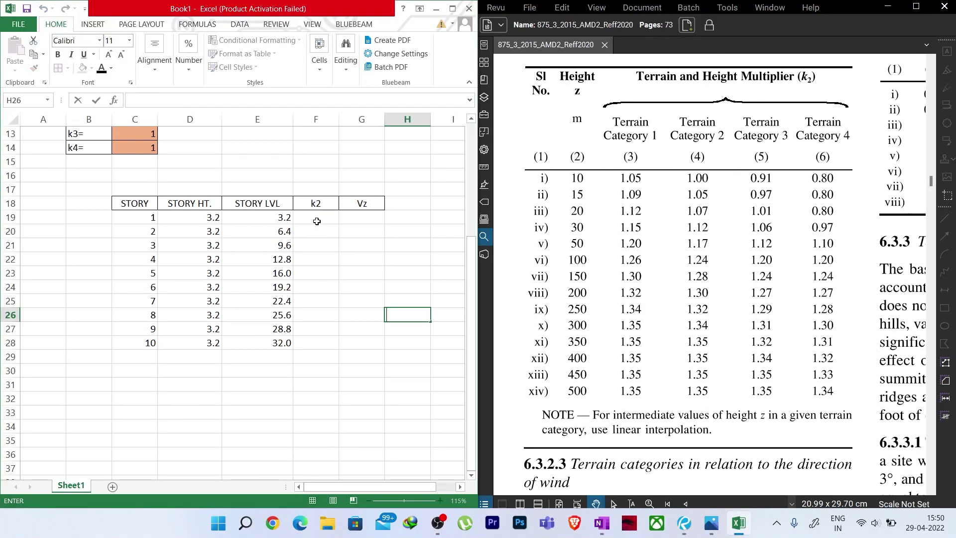
left_click(315, 217)
type("1")
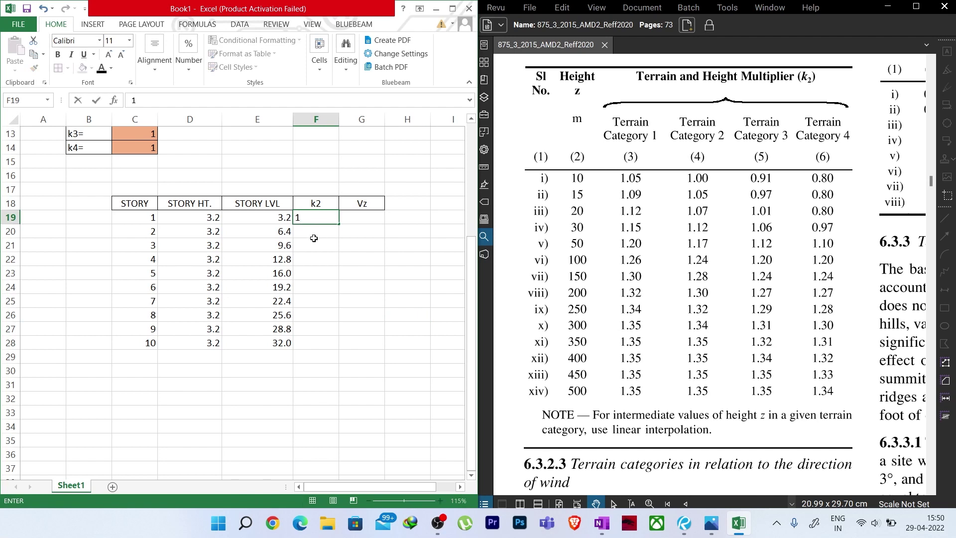
left_click(314, 240)
left_click(313, 232)
type("1")
left_click(317, 248)
type("1")
key("Return")
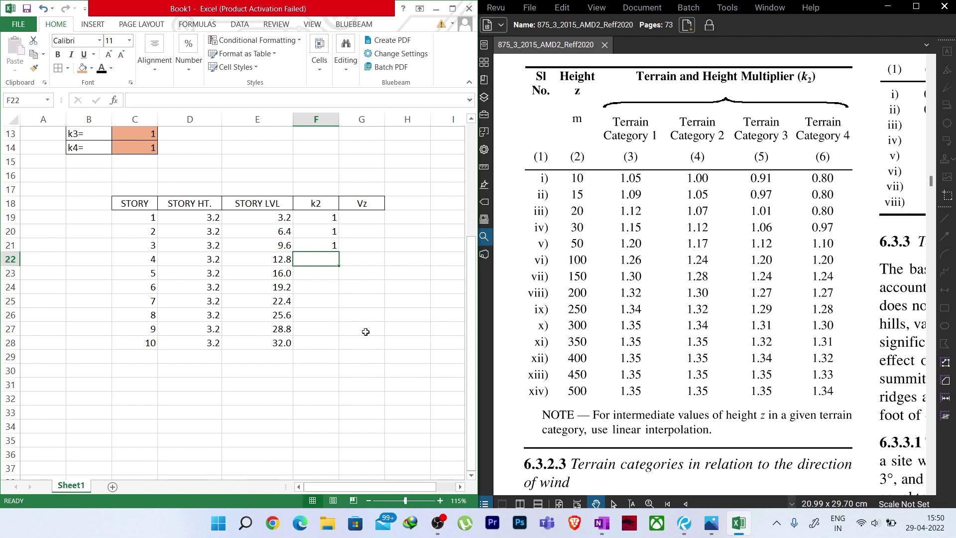
Step: Enter the interpolation labels x1=, x= and x2= in cells G9, G10 and G11
scroll(386, 340, "up", 4)
left_click_drag(381, 485, 430, 482)
left_click(336, 246)
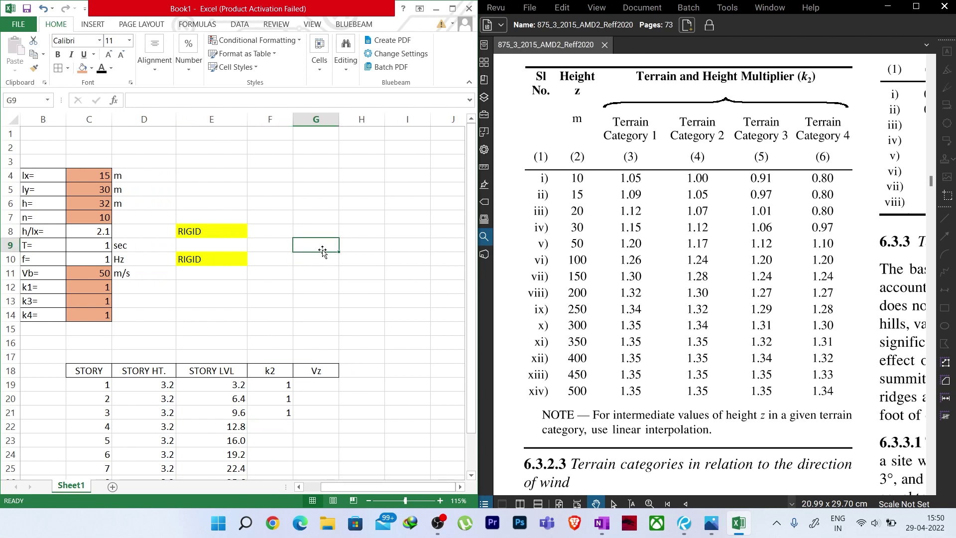
type("x1=")
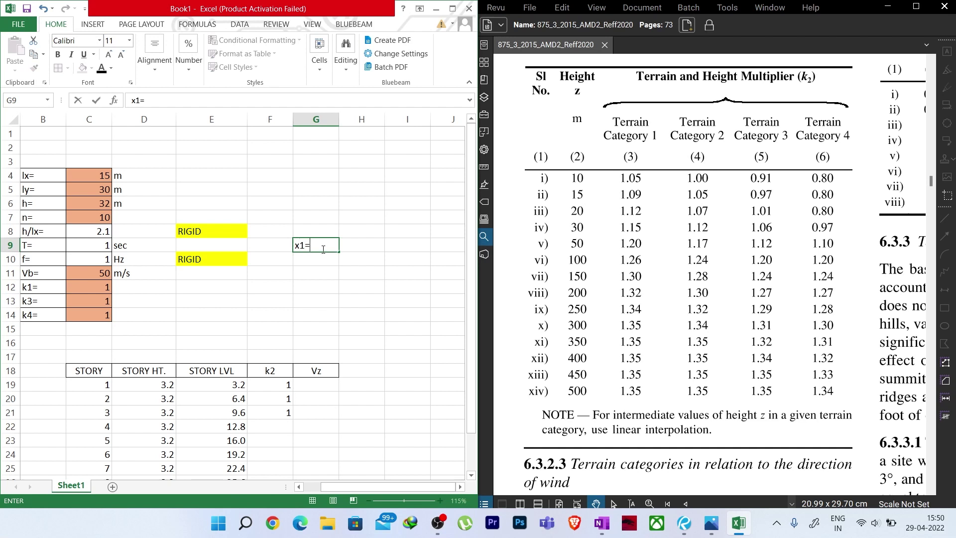
key("Return")
type("x1=")
key("Return")
left_click(311, 261)
double_click(311, 261)
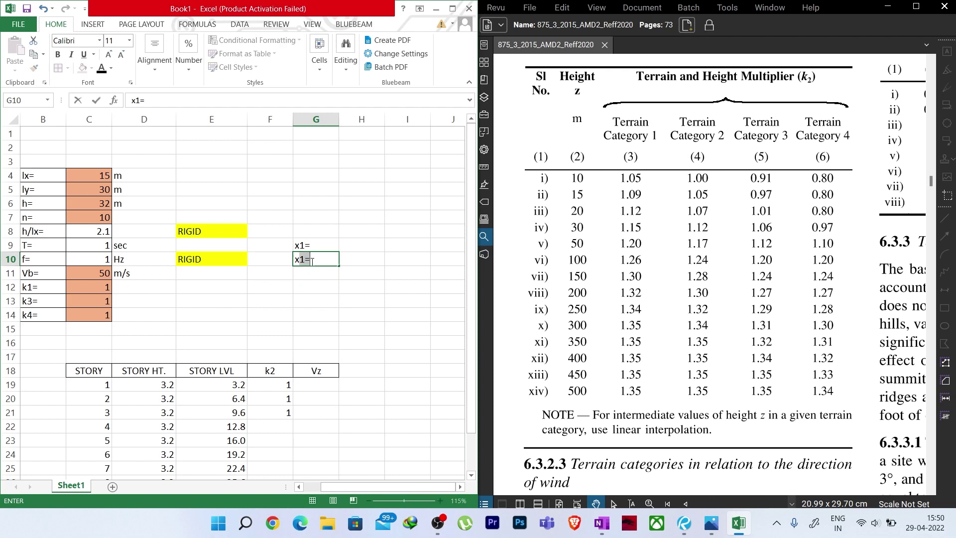
type("=")
key("Return")
type("x2")
left_click(325, 308)
left_click(311, 274)
type("x2=")
left_click(339, 310)
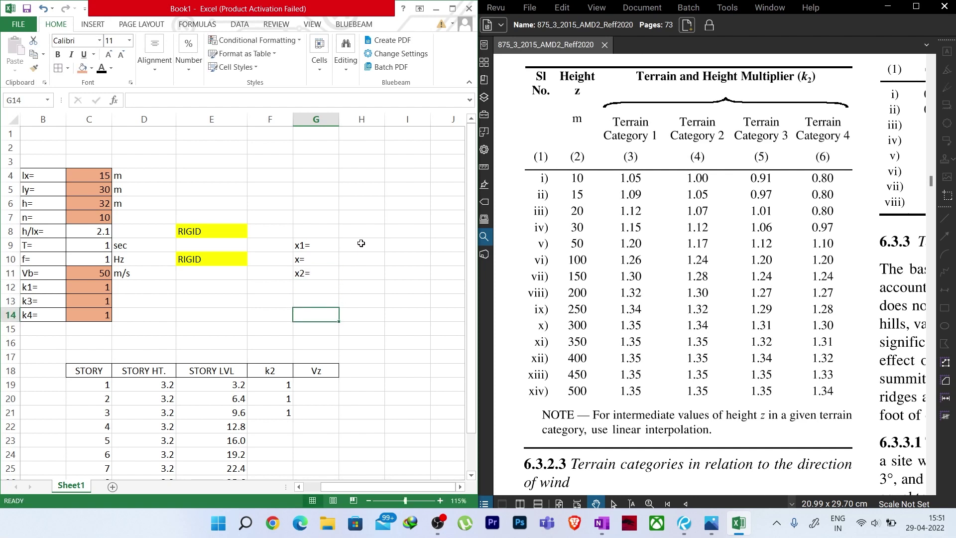
Step: Enter the interpolation labels y1=, y= and y2= in cells I9, I10 and I11
left_click(406, 241)
type("y")
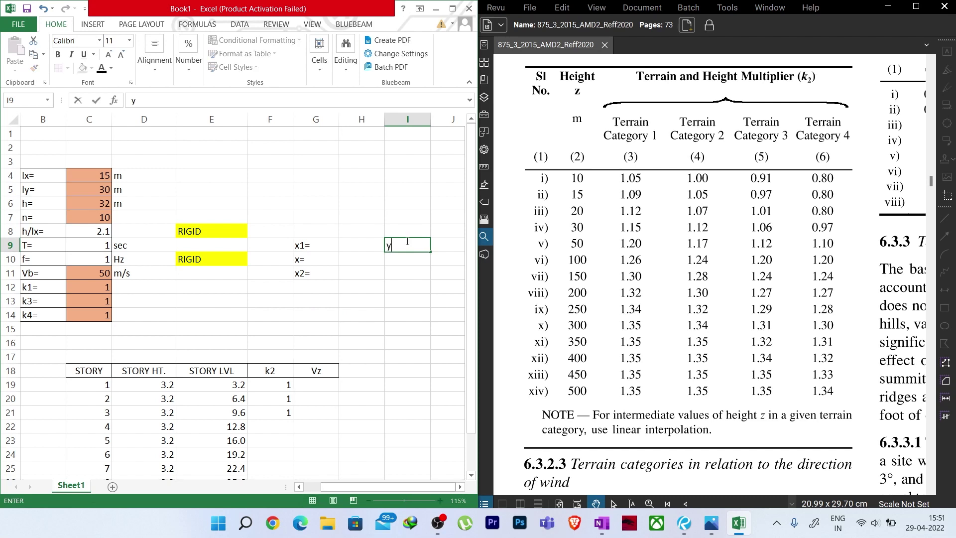
type("1=")
left_click(401, 263)
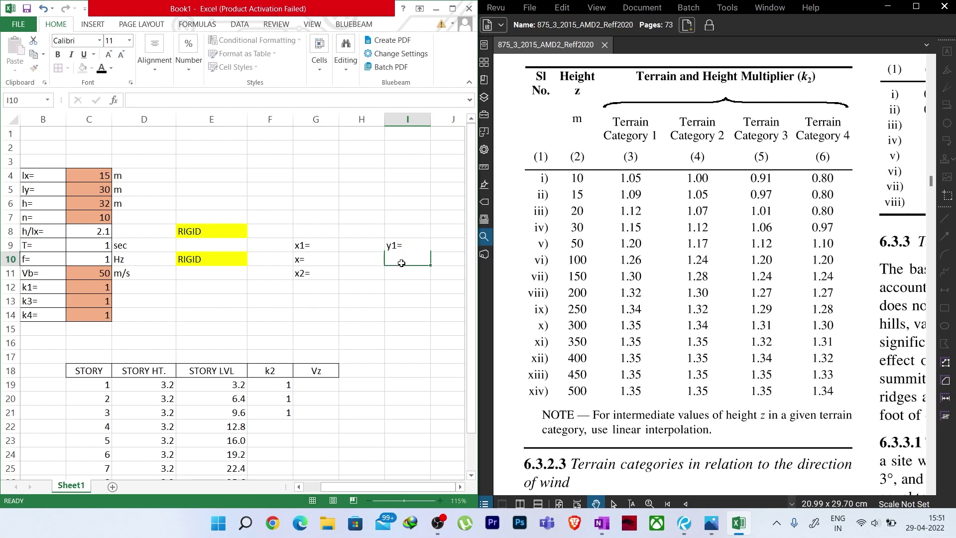
type("y")
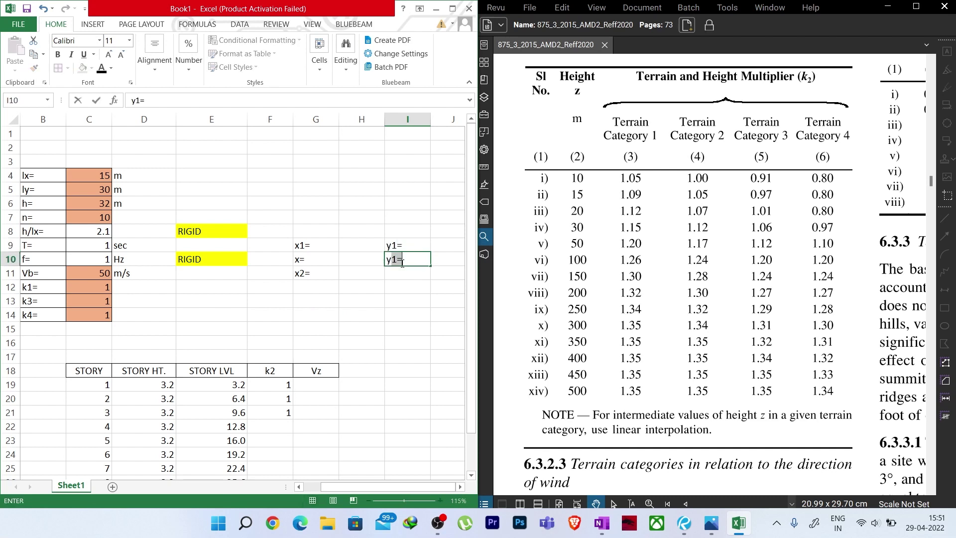
type("=")
left_click(394, 273)
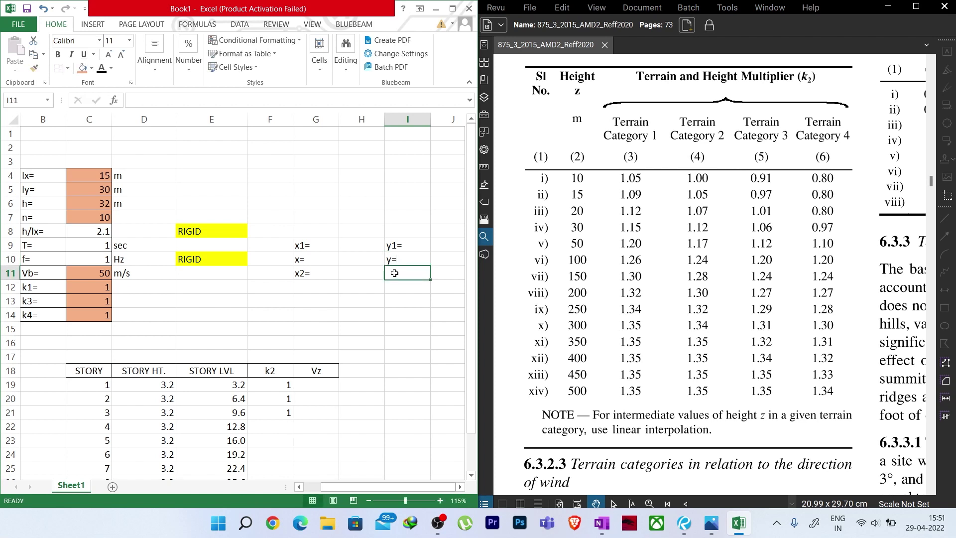
type("y2=")
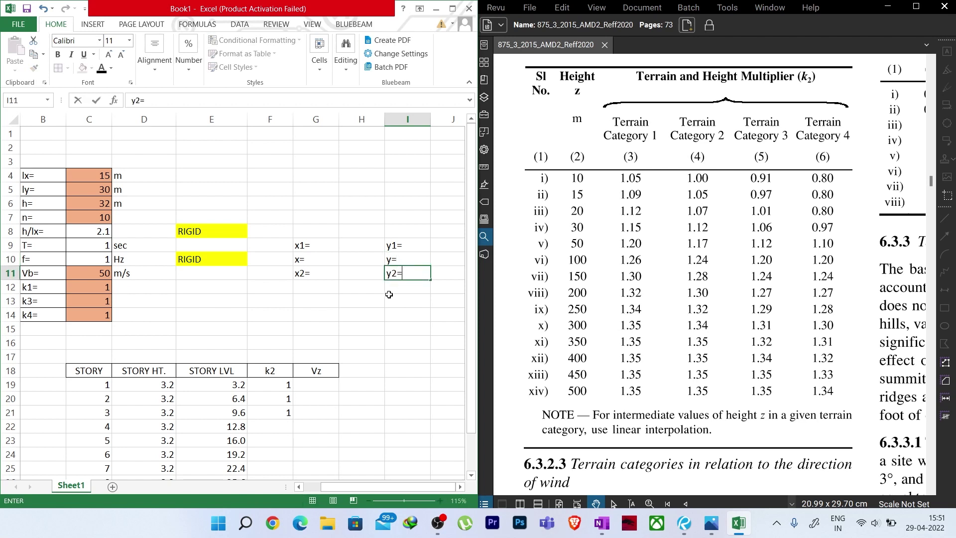
left_click(389, 295)
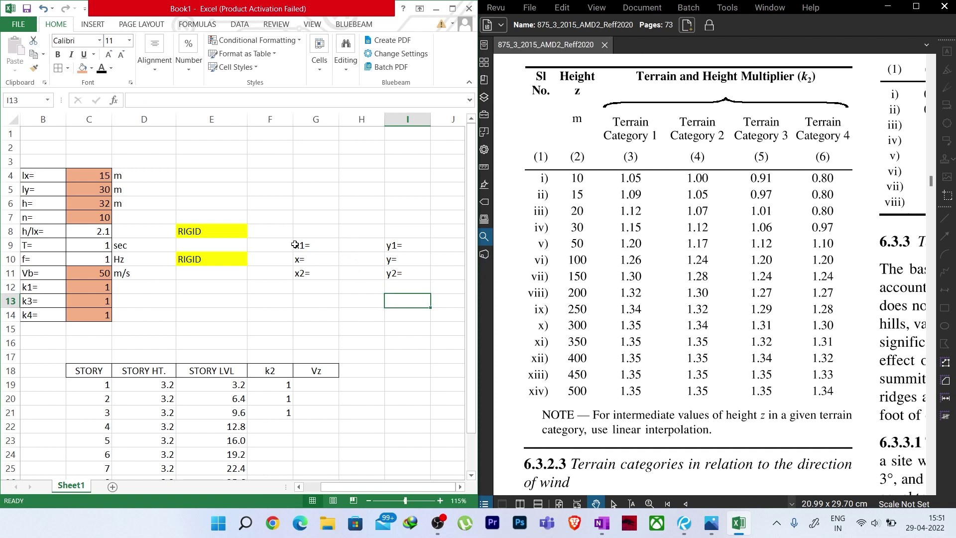
Step: Widen the workbook window and put borders around every cell of the interpolation table G9:J11
left_click_drag(302, 245, 437, 273)
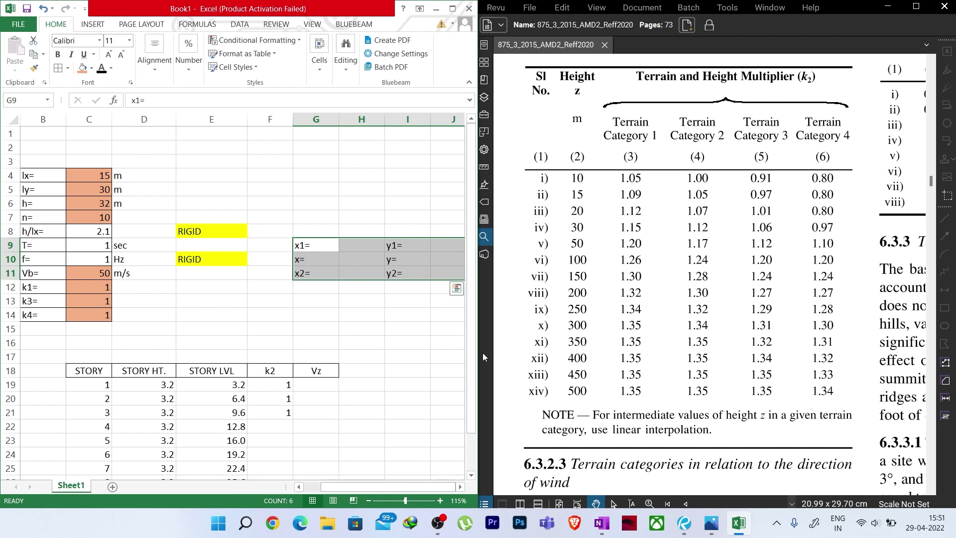
left_click_drag(476, 348, 522, 289)
left_click(373, 304)
left_click_drag(303, 249, 463, 273)
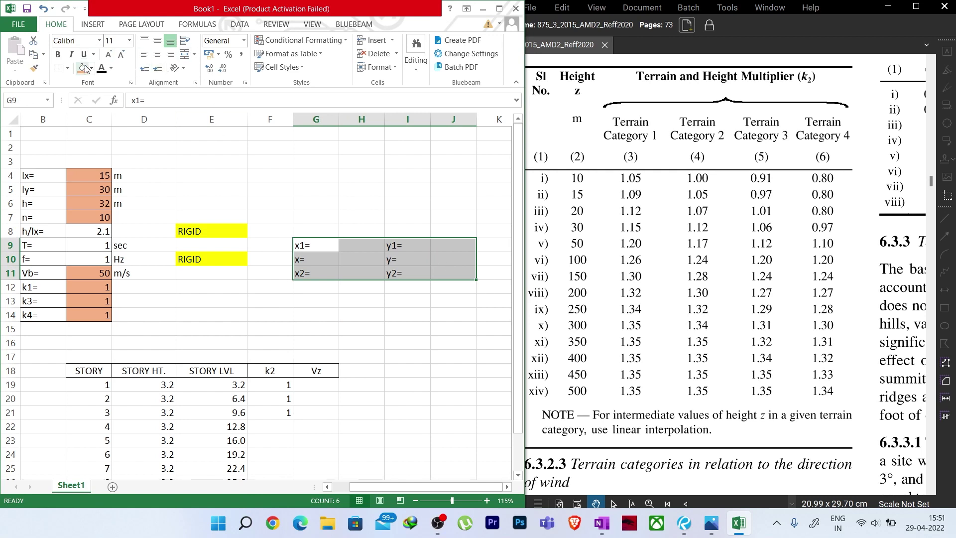
left_click(58, 67)
left_click_drag(368, 329, 366, 314)
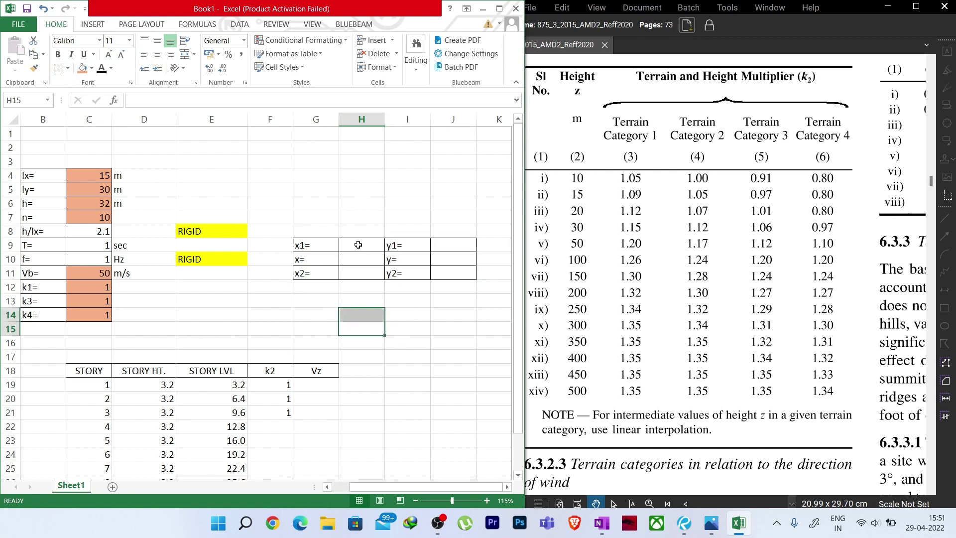
Step: Shade the interpolation input cells H9:H11, J9 and J11 with the same orange fill as the other inputs
left_click_drag(358, 245, 358, 272)
left_click(83, 69)
left_click(405, 356)
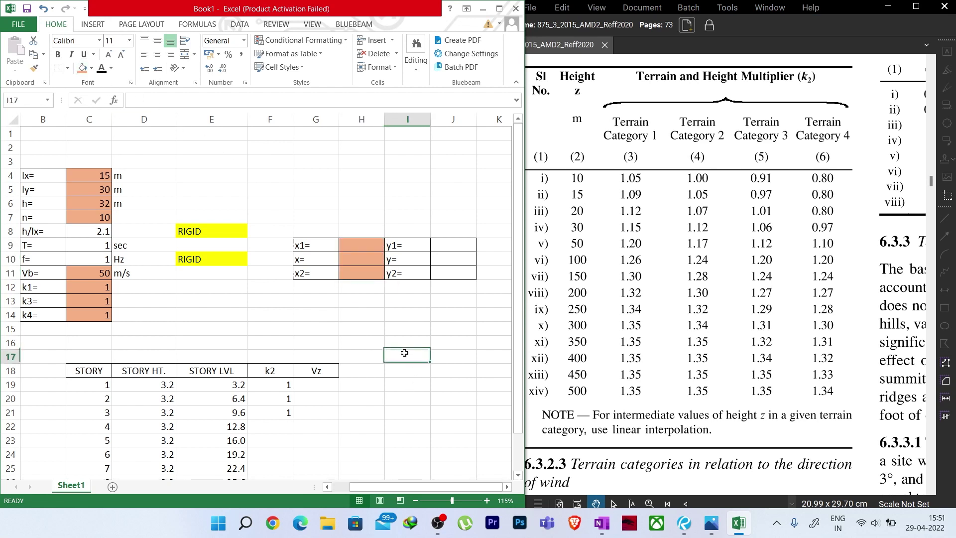
left_click(441, 242)
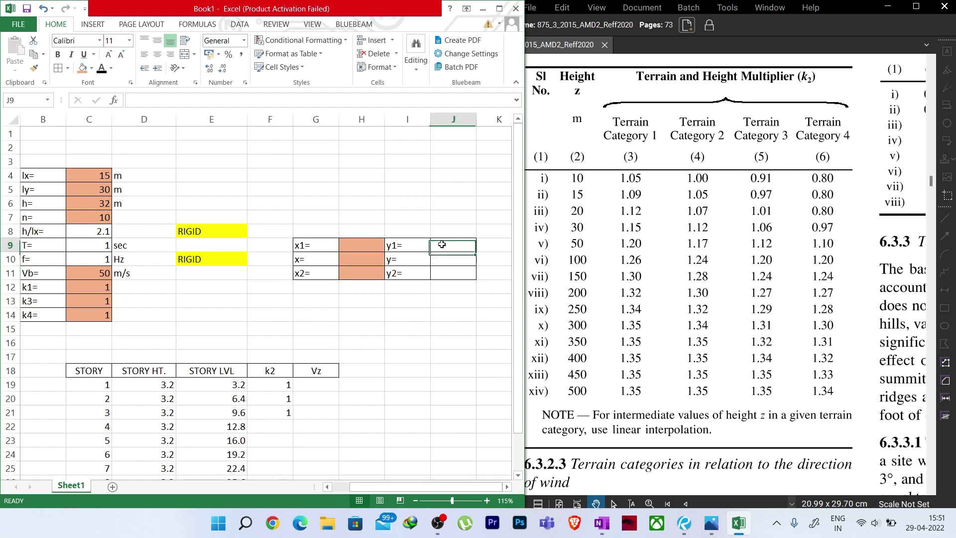
left_click(83, 69)
left_click(452, 274)
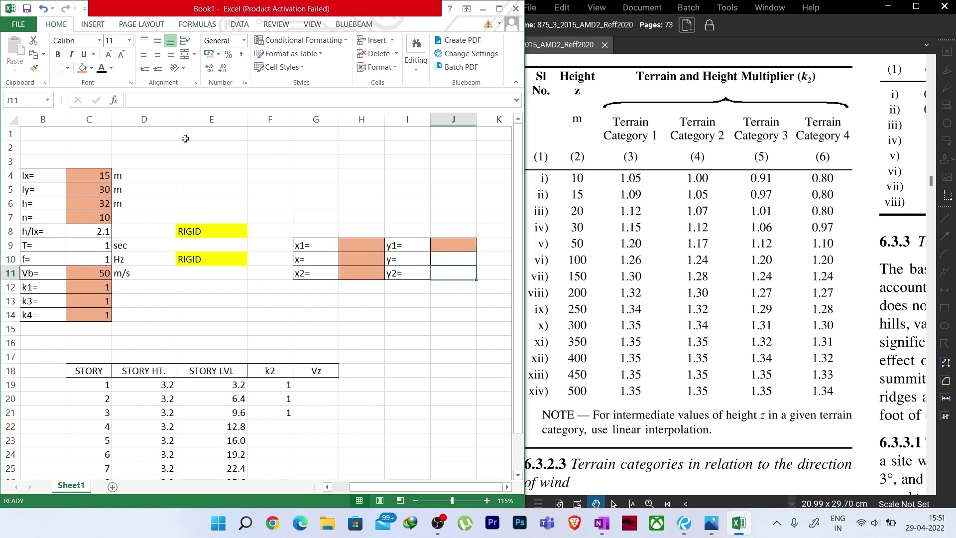
left_click(83, 68)
left_click(448, 343)
left_click(444, 261)
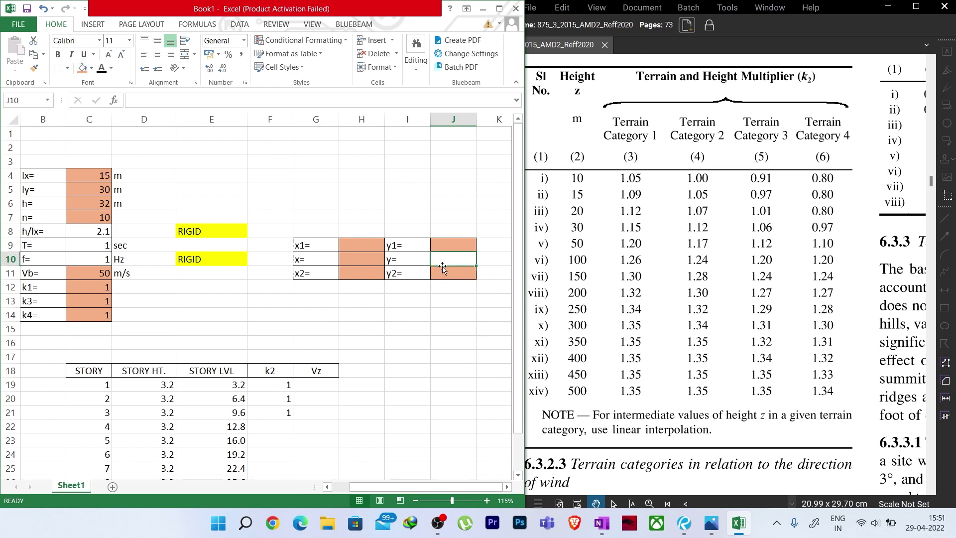
type("=")
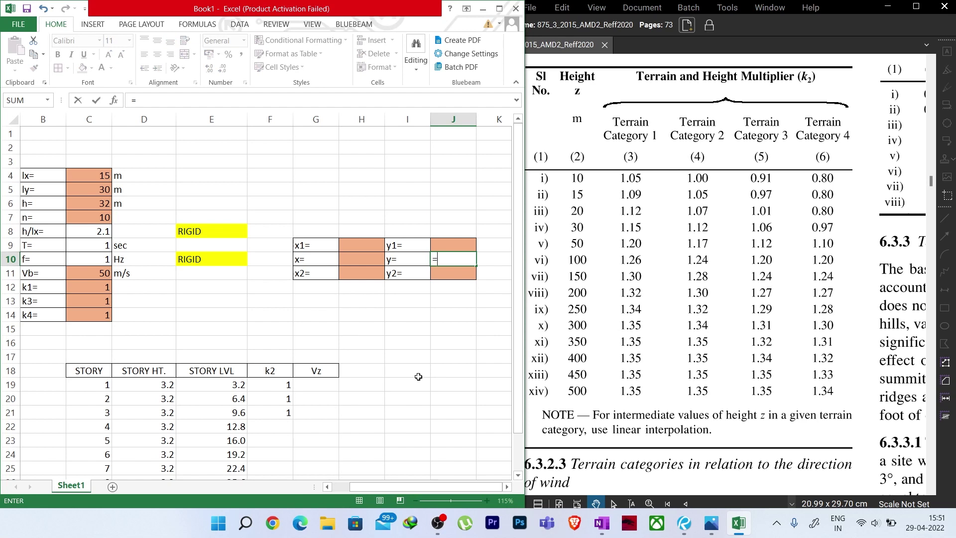
key("BackSpace")
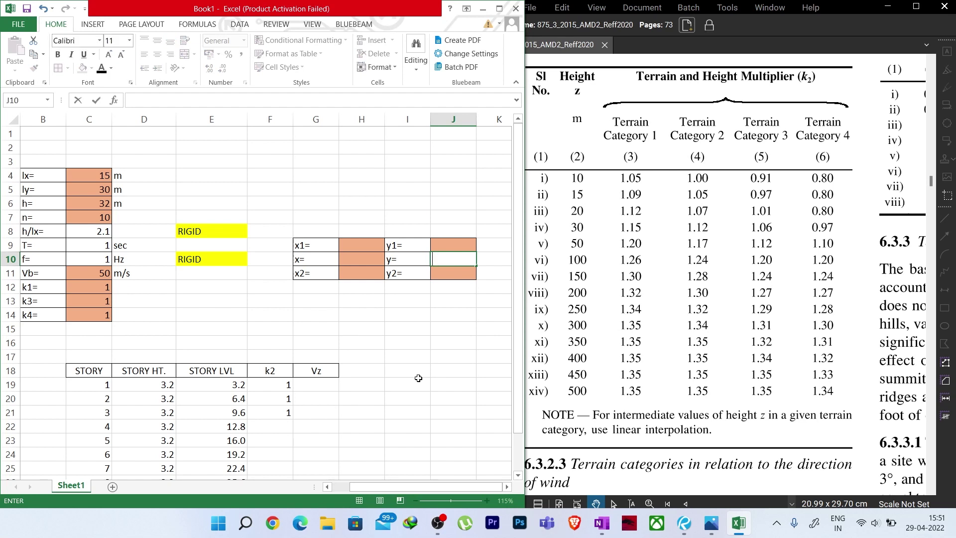
left_click(418, 378)
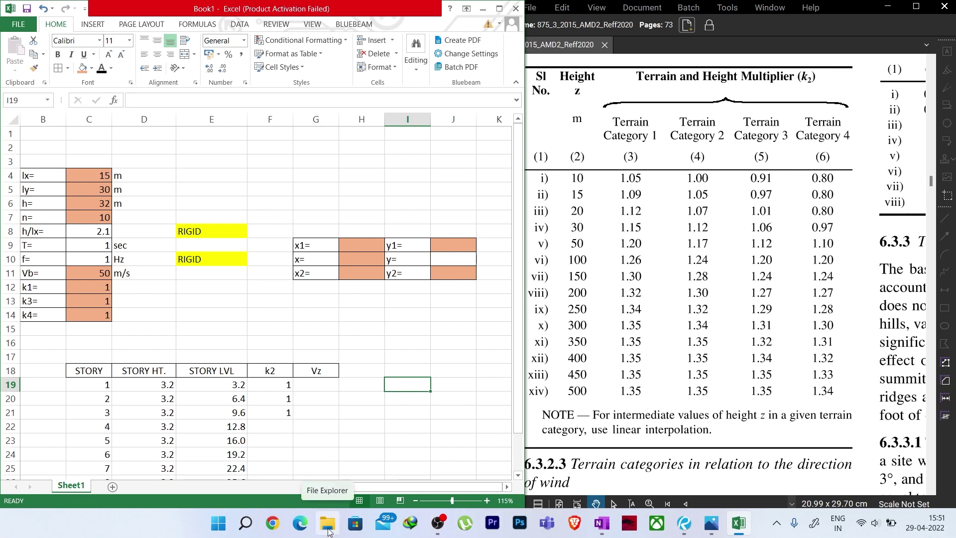
Step: Launch Epic Pen from the desktop, move its toolbar over the PDF and bring the workbook back into view
left_click(482, 8)
left_click(948, 6)
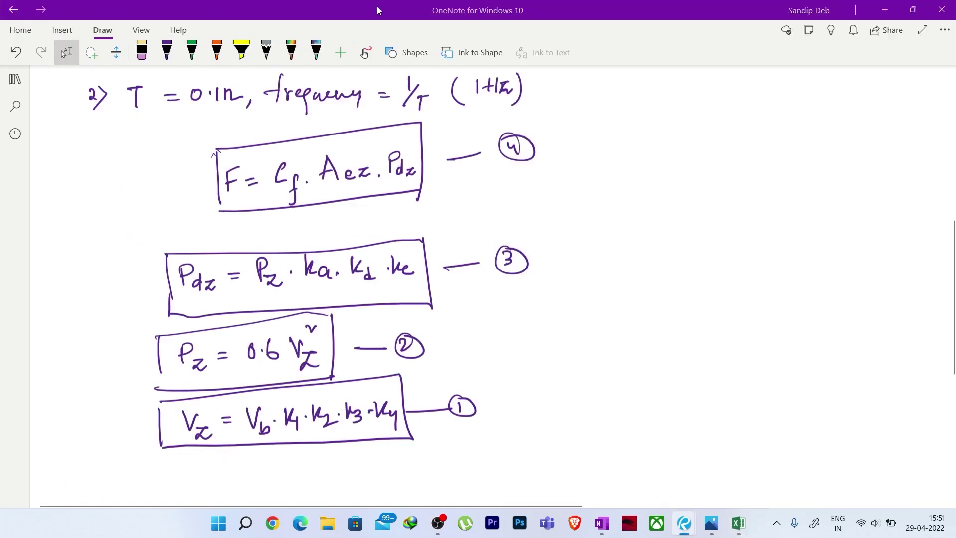
left_click(952, 4)
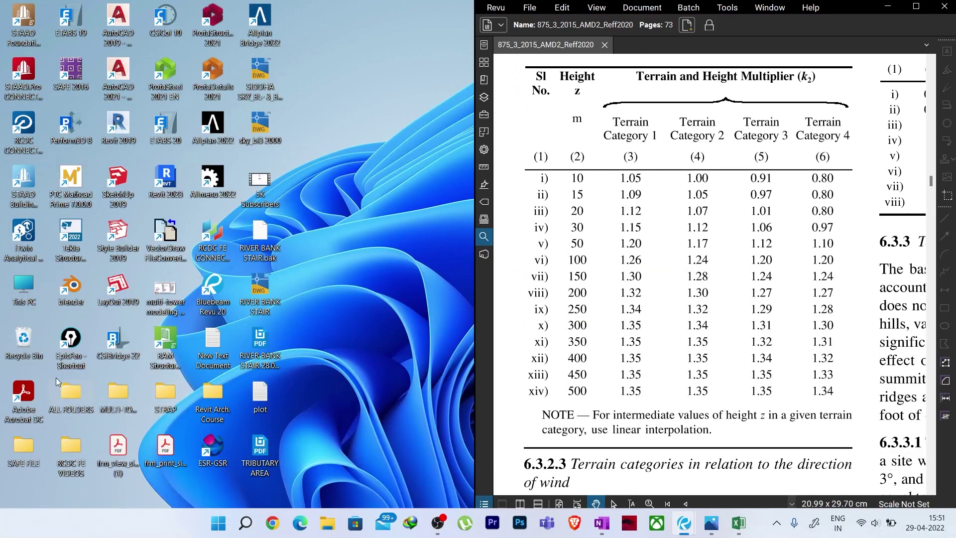
left_click(75, 340)
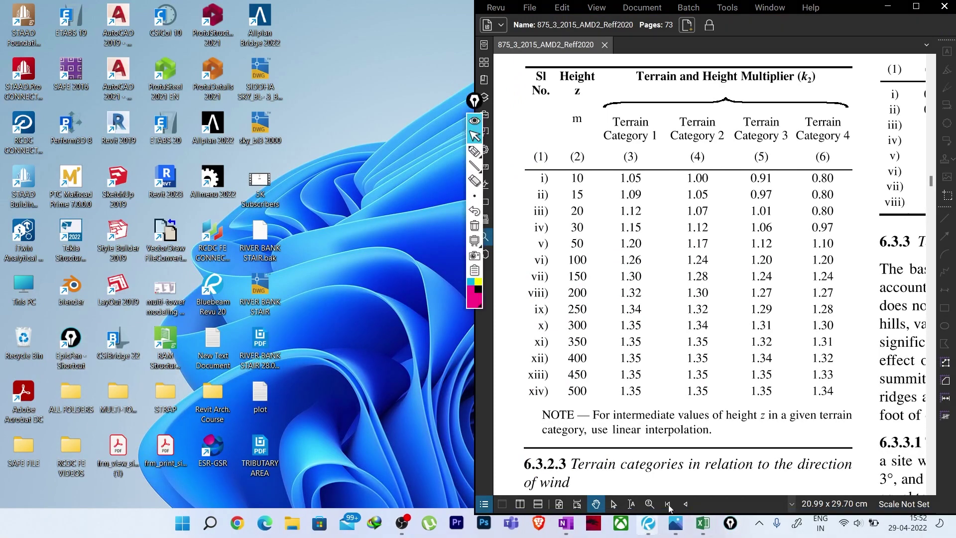
left_click_drag(476, 102, 924, 29)
left_click(877, 34)
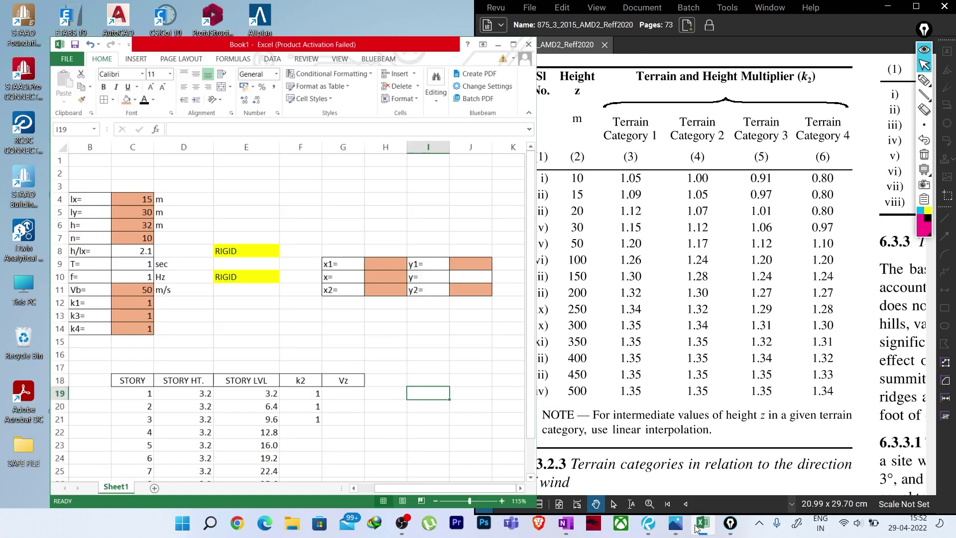
left_click(702, 522)
Step: Handwrite the linear interpolation formula y = y1 + (x-x1)(y2-y1)/(x2-x1) over the empty cells above the interpolation table
left_click(924, 79)
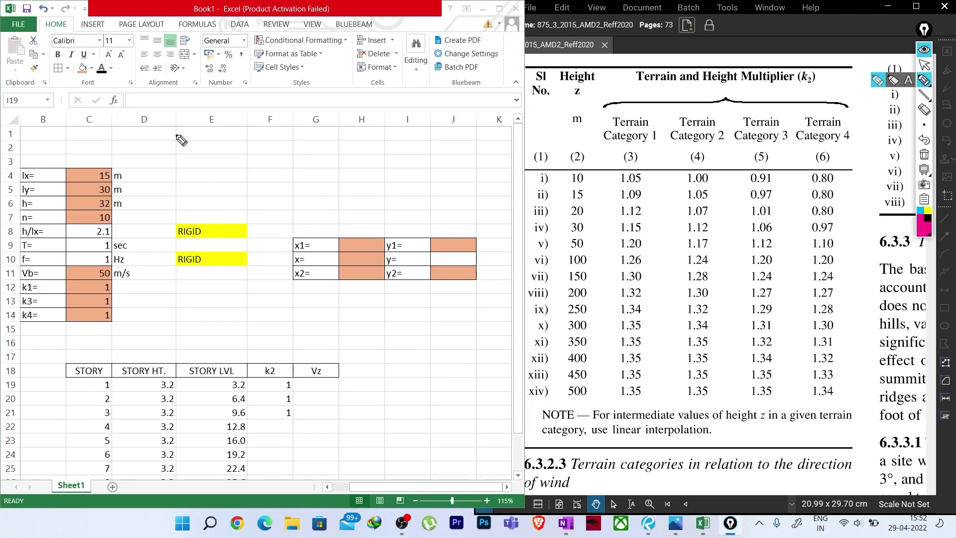
mouse_move(241, 166)
left_mouse_down()
mouse_move(251, 188)
mouse_move(291, 158)
mouse_move(302, 174)
mouse_move(317, 149)
left_mouse_up()
mouse_move(312, 144)
left_mouse_down()
mouse_move(314, 159)
mouse_move(473, 91)
left_mouse_up()
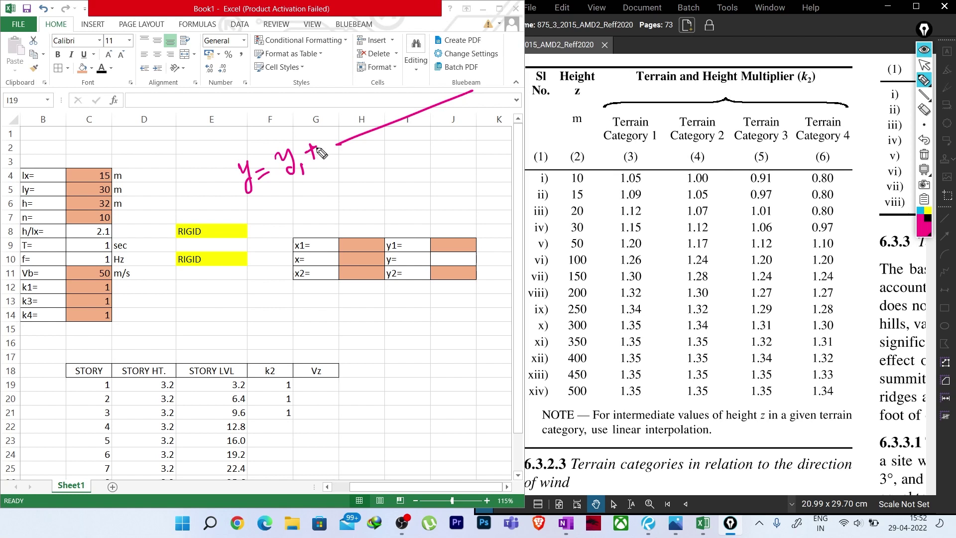
mouse_move(346, 111)
left_mouse_down()
mouse_move(341, 135)
mouse_move(375, 106)
left_mouse_up()
mouse_move(377, 99)
left_mouse_down()
mouse_move(387, 112)
mouse_move(397, 106)
left_mouse_up()
left_click_drag(399, 86, 404, 113)
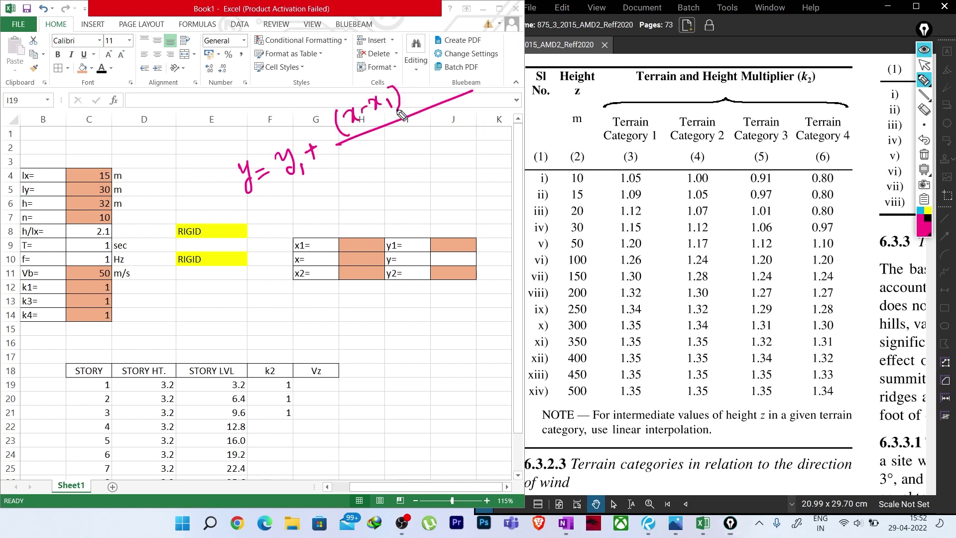
left_click_drag(287, 246, 284, 259)
left_click_drag(412, 89, 408, 104)
mouse_move(417, 85)
left_mouse_down()
mouse_move(427, 100)
mouse_move(456, 70)
mouse_move(463, 80)
left_mouse_up()
left_click_drag(467, 59, 473, 79)
mouse_move(382, 141)
left_mouse_down()
mouse_move(386, 167)
mouse_move(403, 145)
mouse_move(414, 155)
mouse_move(426, 132)
mouse_move(445, 128)
mouse_move(451, 141)
left_mouse_up()
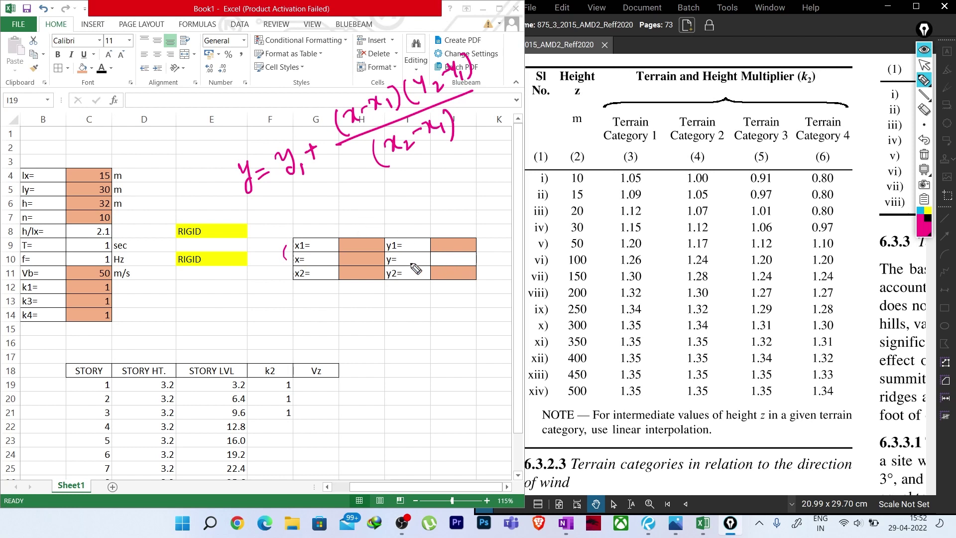
Step: Circle the y1 label and draw upward arrows beside the x and y values of the interpolation table
mouse_move(406, 236)
left_mouse_down()
mouse_move(389, 255)
mouse_move(410, 238)
left_mouse_up()
left_click_drag(279, 243, 285, 259)
left_click_drag(481, 276, 485, 244)
mouse_move(293, 277)
left_mouse_down()
mouse_move(279, 274)
mouse_move(287, 243)
left_mouse_up()
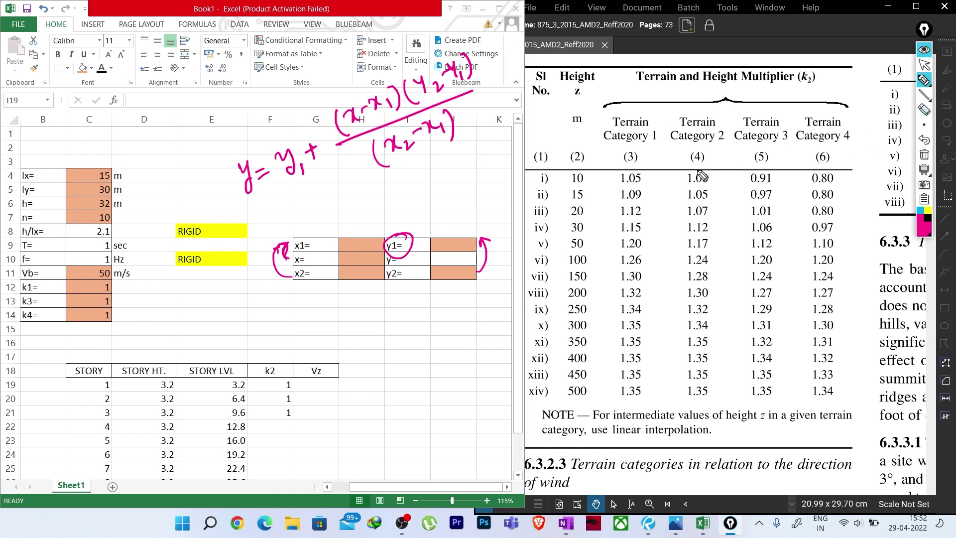
Step: Enter the interpolation formula =J9+((H10-H9)*(J11-J9)/(H11-H9)) for y in cell J10
left_click(924, 65)
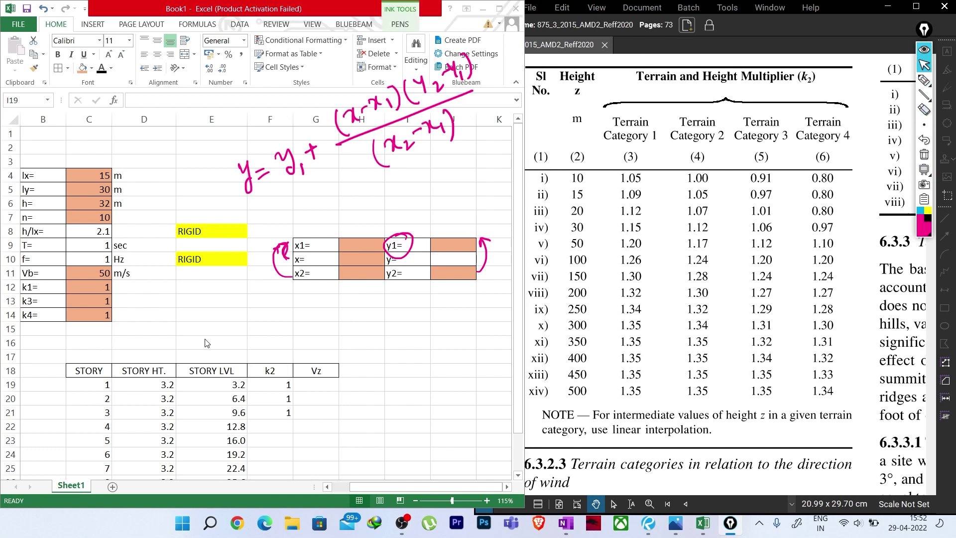
left_click(449, 257)
type("=")
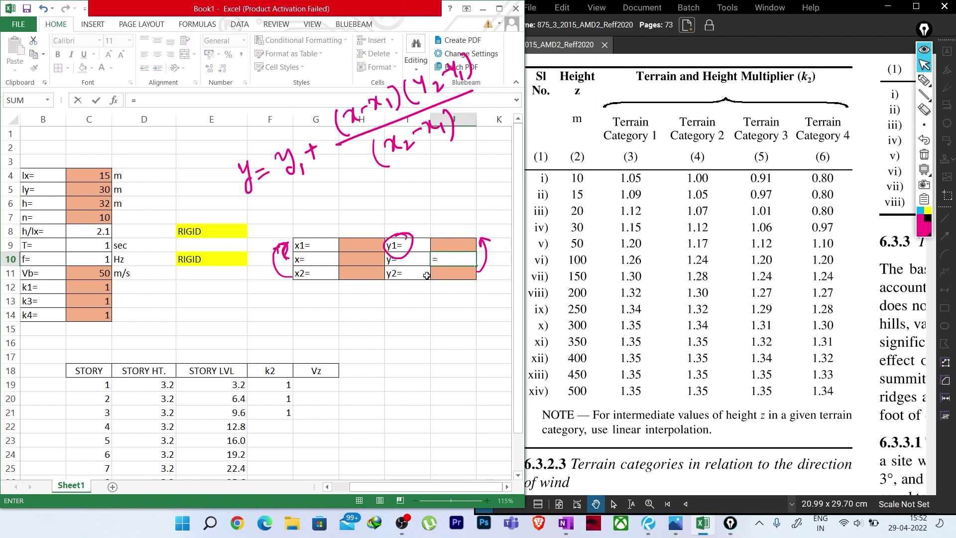
left_click(449, 241)
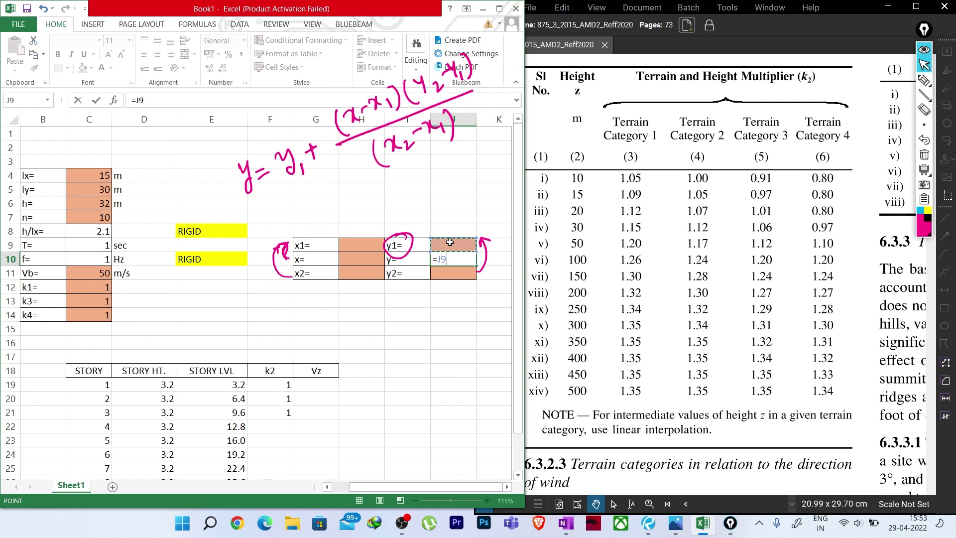
type("+")
type("((")
left_click(361, 261)
type("-")
left_click(357, 244)
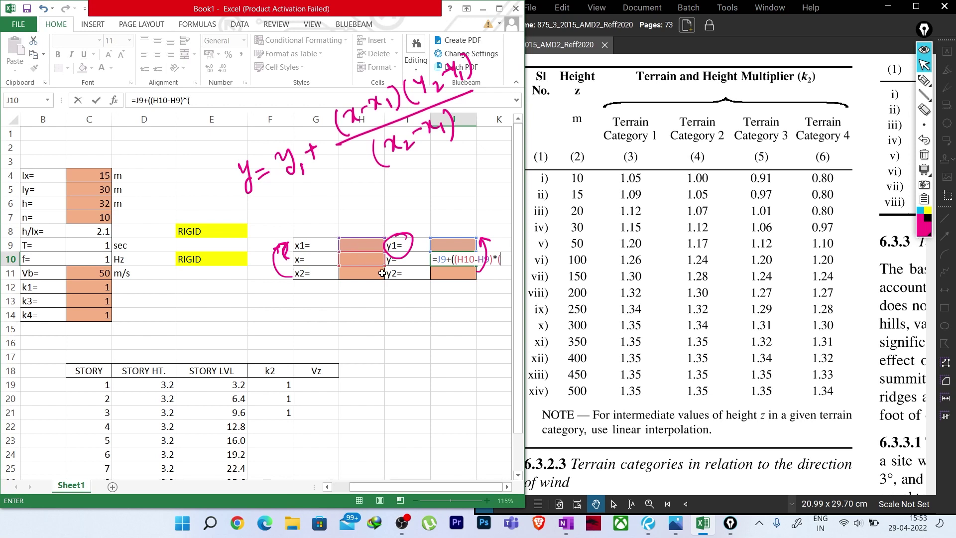
left_click(449, 274)
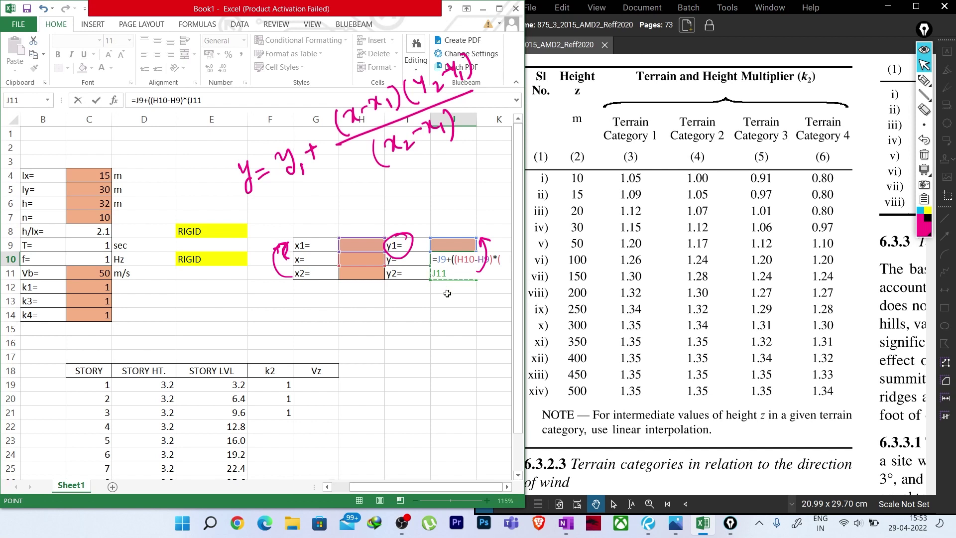
type("-")
left_click(450, 244)
type(")")
type("/(")
left_click(359, 273)
type("-")
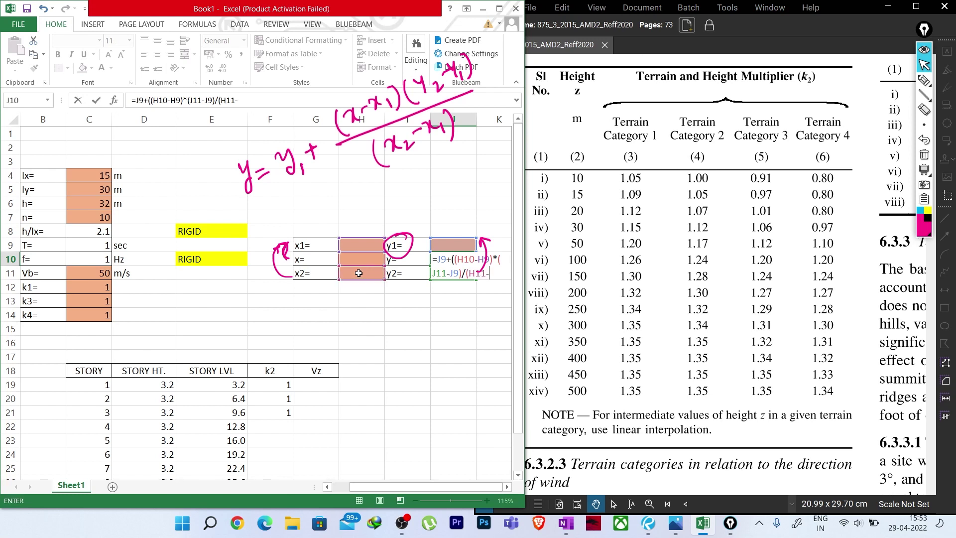
left_click(359, 244)
type(")")
key("Return")
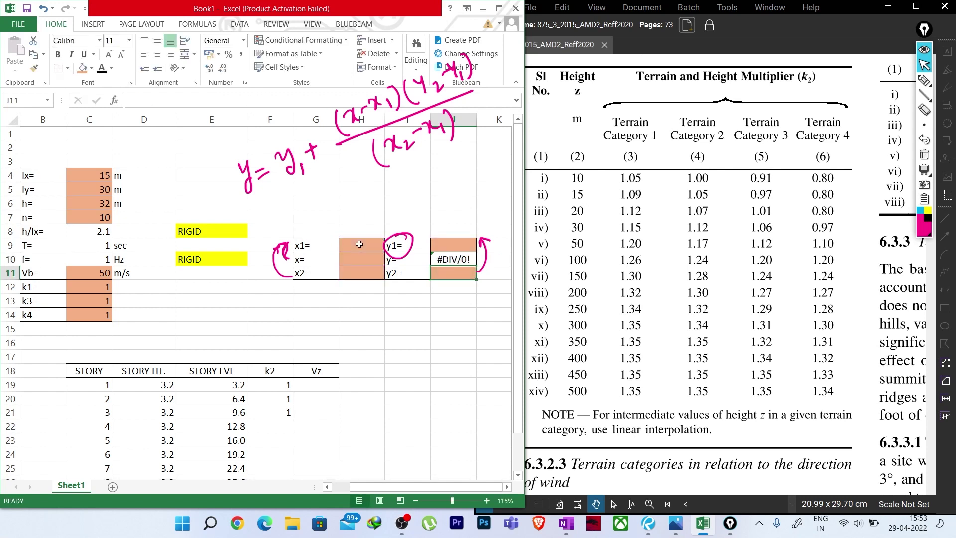
Step: Clear all pen annotations from the screen and return to normal pointer mode
left_click(404, 313)
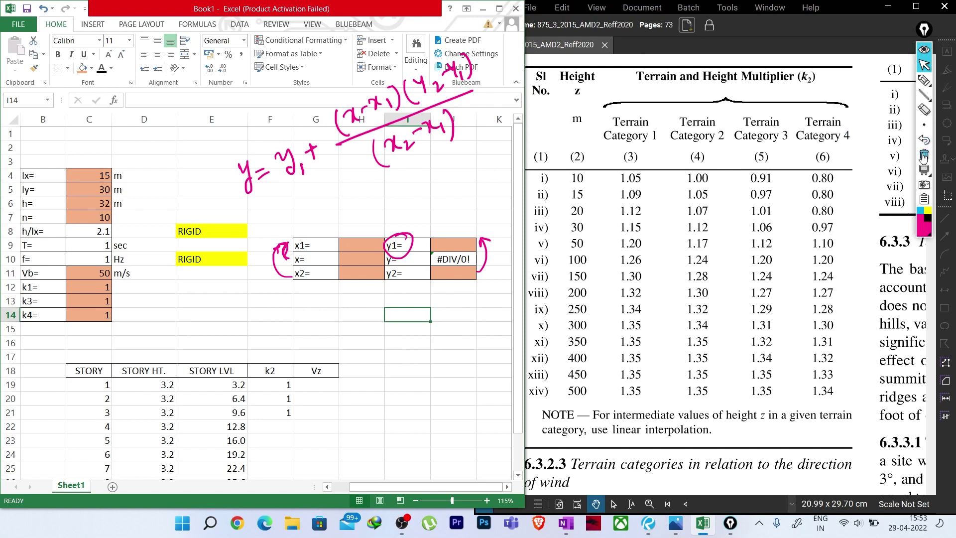
left_click(775, 202)
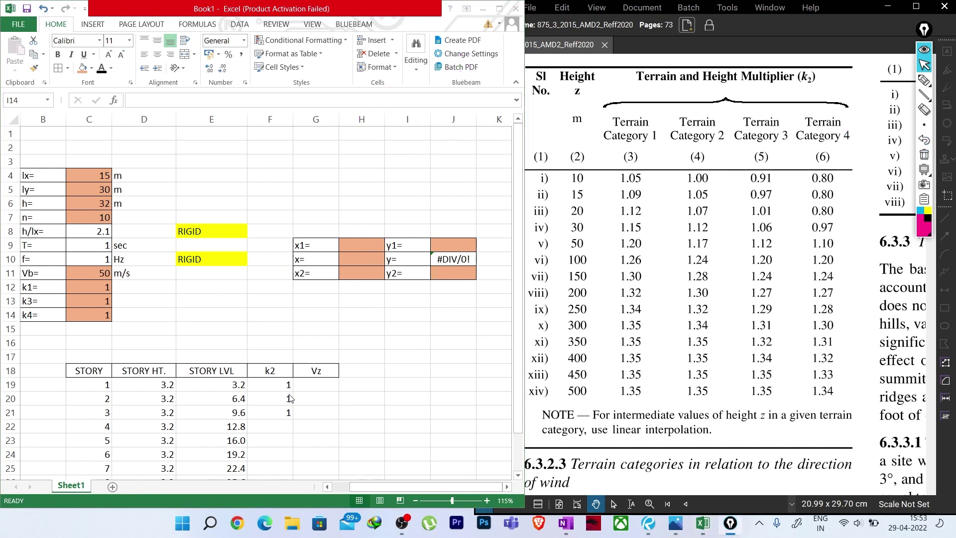
Step: Enter 10 for x1 in H9, 1 for y1 in J9 and story 4's level 12.8 for x in H10
left_click(363, 241)
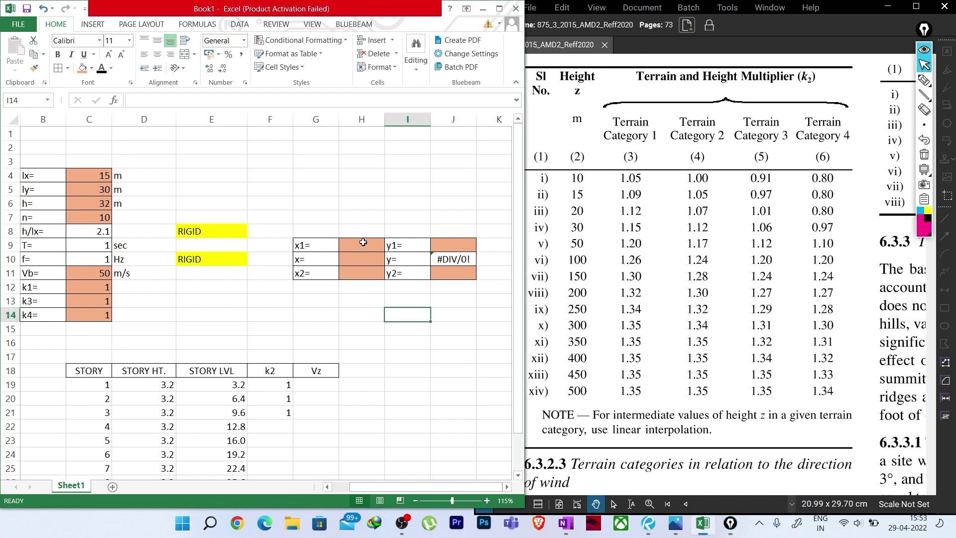
left_click(363, 243)
type("10")
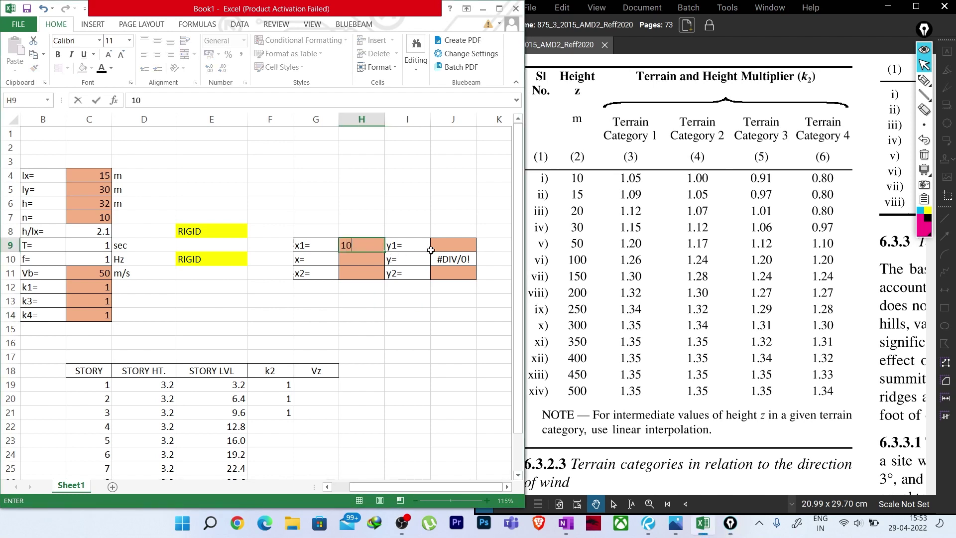
left_click(451, 245)
type("1")
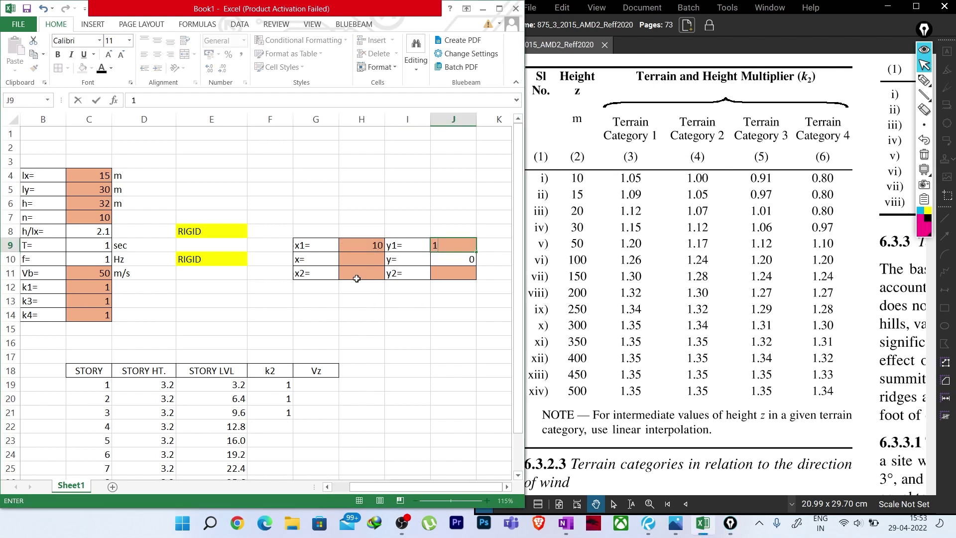
left_click(358, 262)
type("1")
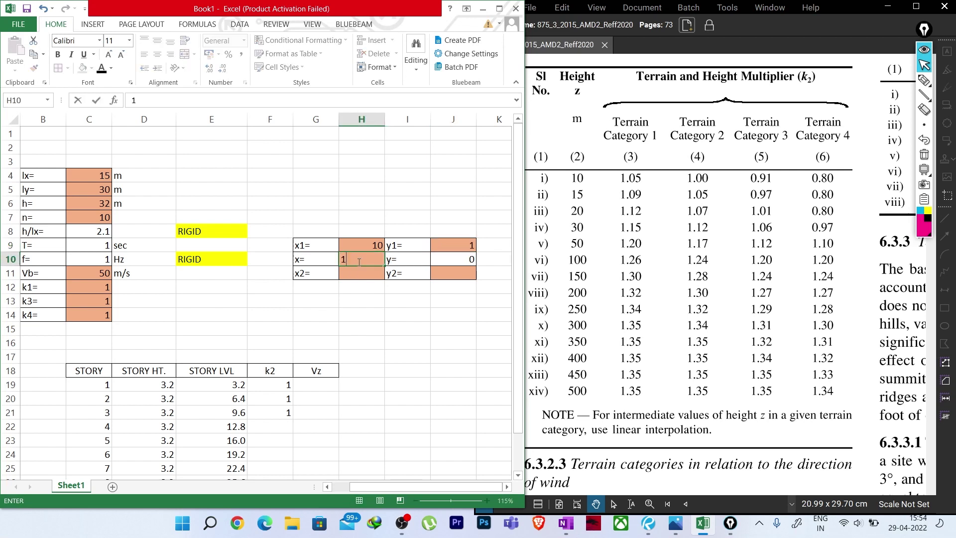
type("2.8")
Step: Enter 15 for x2 in H11 and 1.05 for y2 in J11 of the interpolation table
left_click(360, 277)
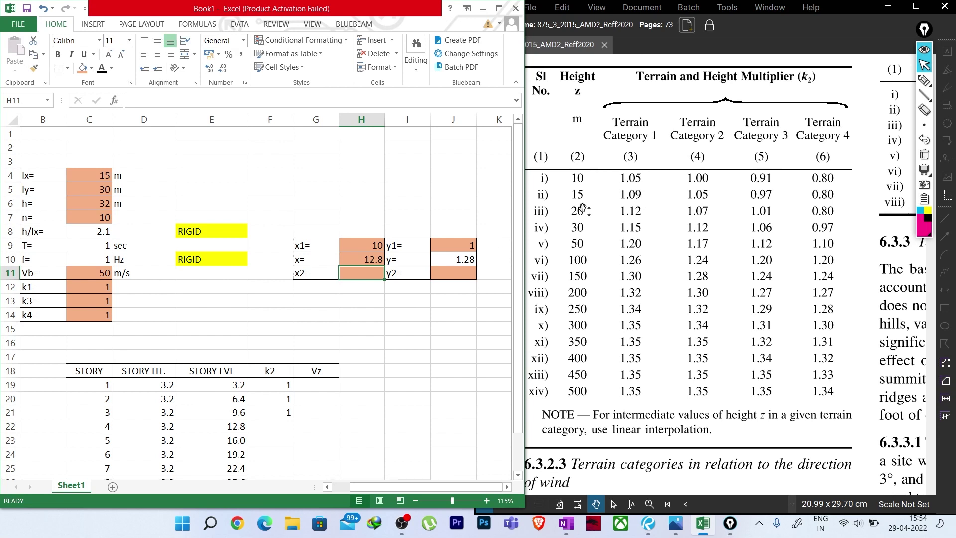
type("15")
left_click(457, 277)
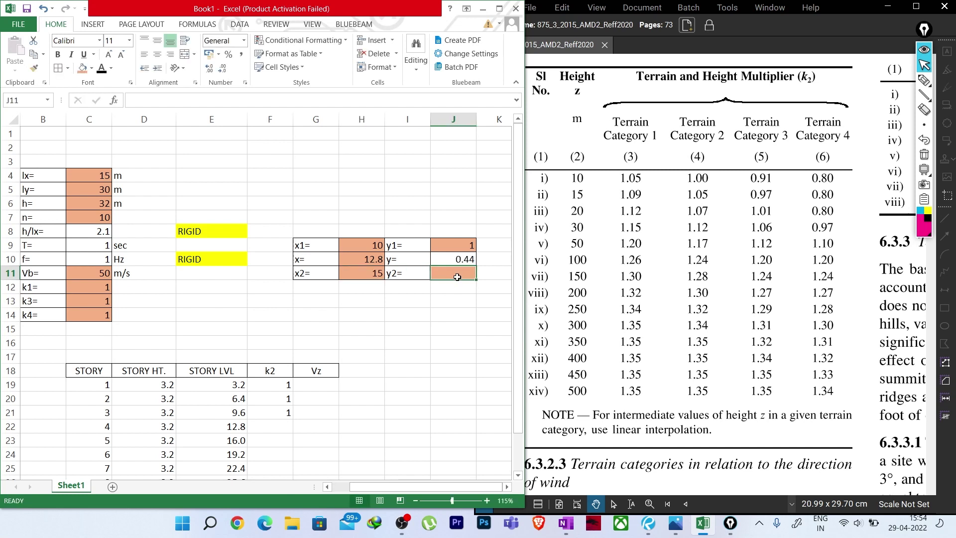
type("1")
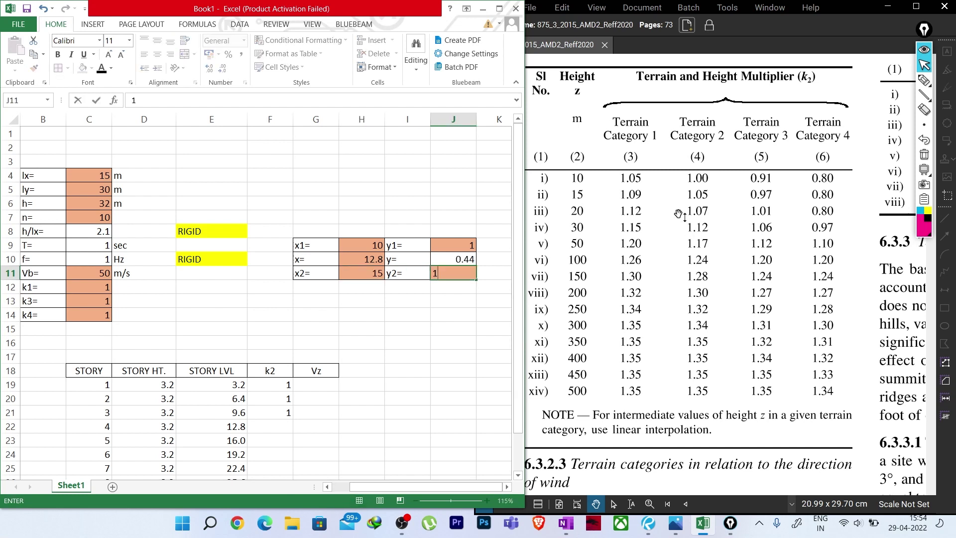
type(".05")
key("Return")
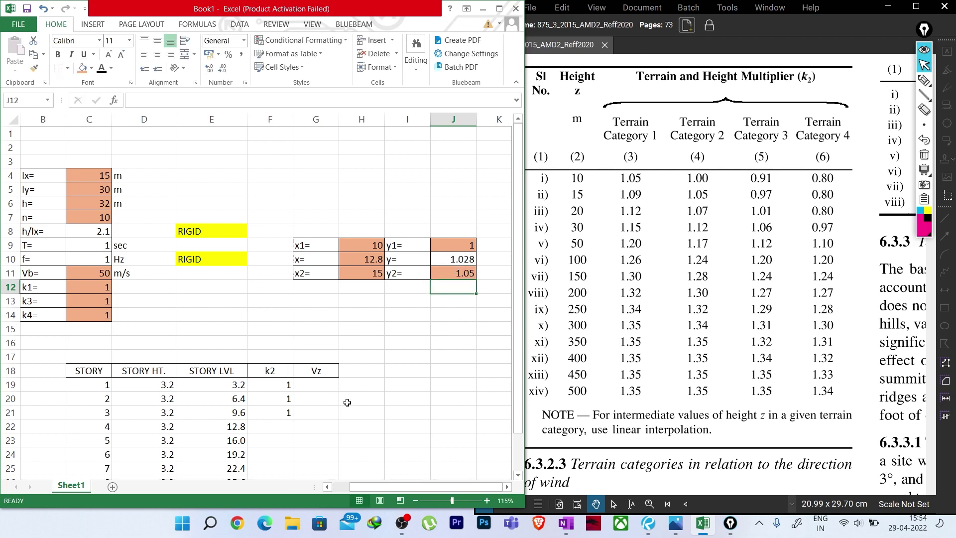
Step: Enter the interpolated k2 value 1.028 for story 4 in cell F22
left_click(270, 427)
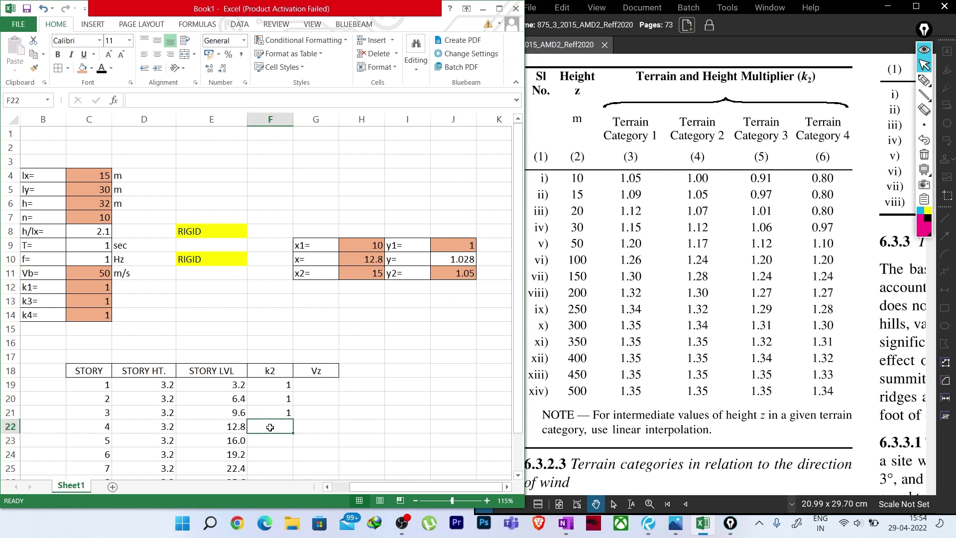
type("1.02")
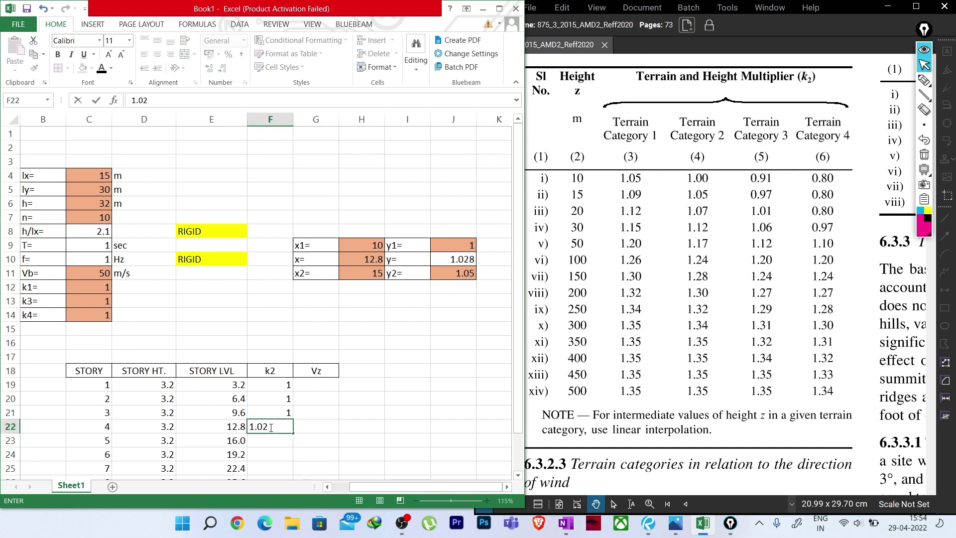
type("8")
key("Return")
Step: Set the interpolation heights for story 5: x1 to 15 in H9, x2 to 20 in H11 and x to 16 in H10
scroll(289, 437, "down", 1)
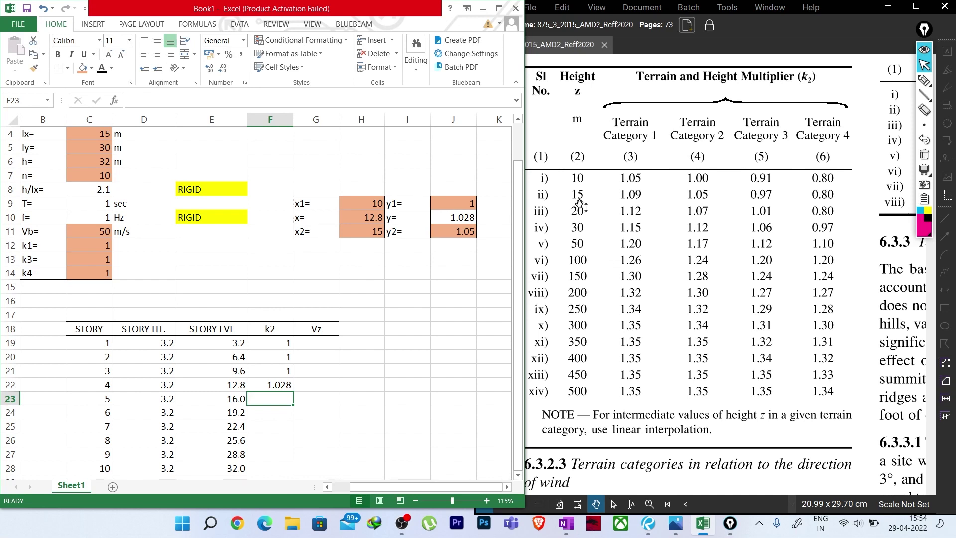
left_click(369, 203)
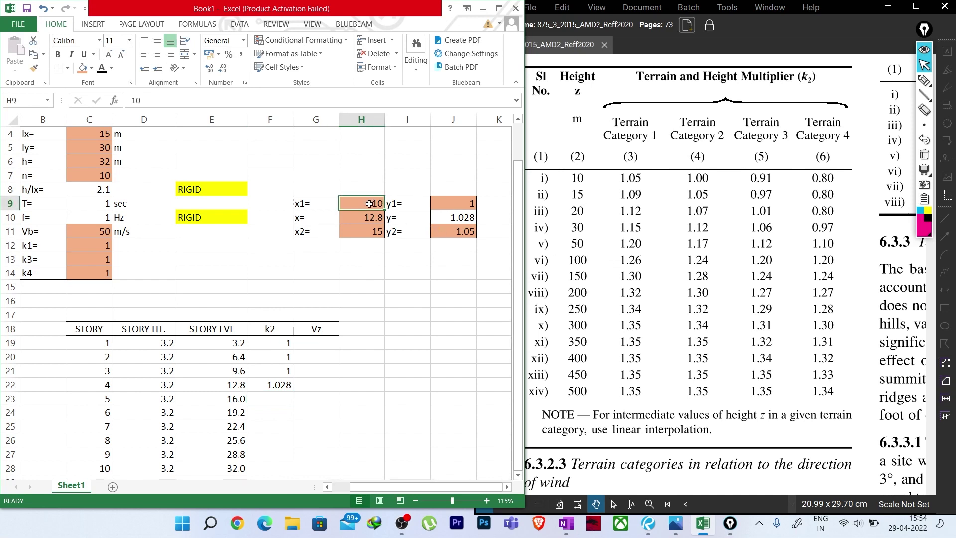
type("15")
left_click(373, 232)
type("1")
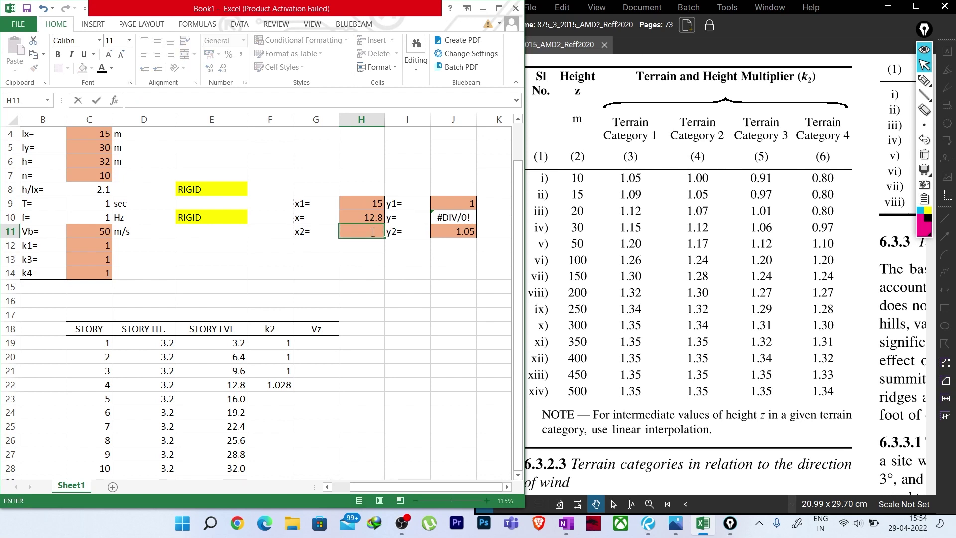
type("0")
left_click(374, 217)
type("1")
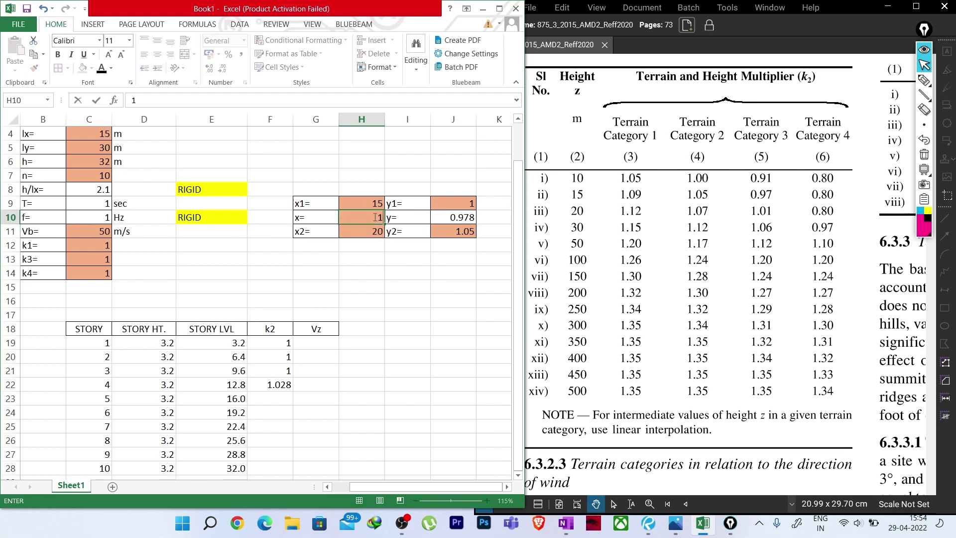
type("6")
Step: Set y1 in J9 to 1.05 and y2 in J11 to 1.07, the Terrain Category 2 multipliers for 15 m and 20 m
left_click(447, 203)
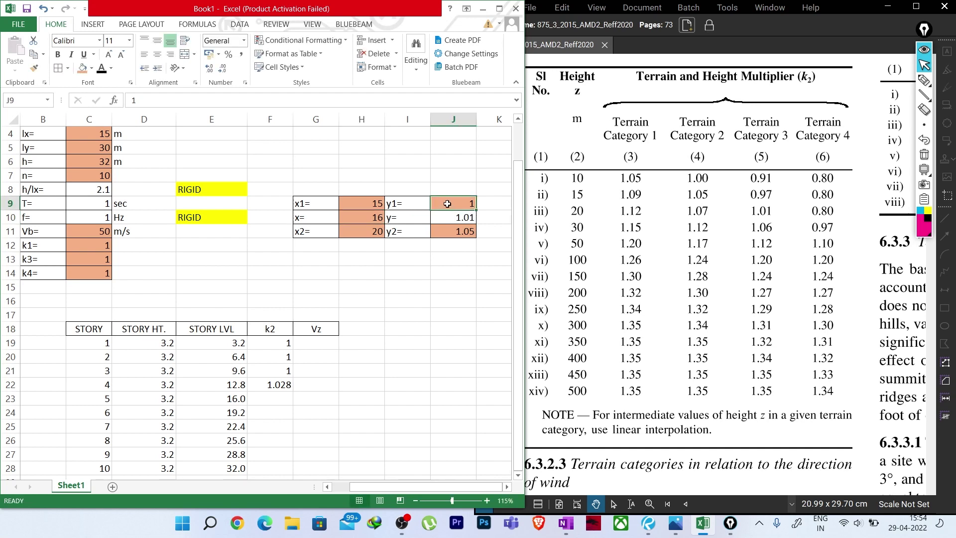
type("1.0")
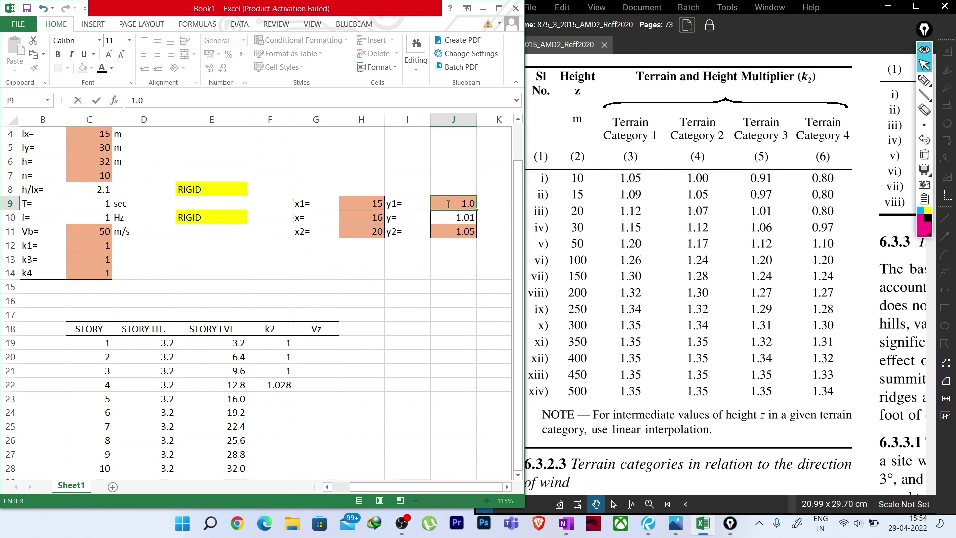
type("5")
left_click(459, 238)
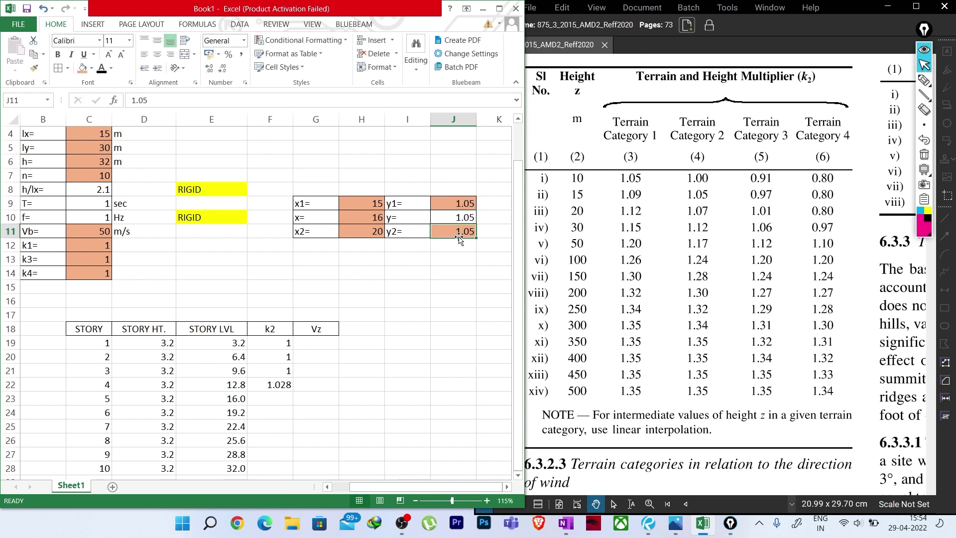
type("1.07")
key("Return")
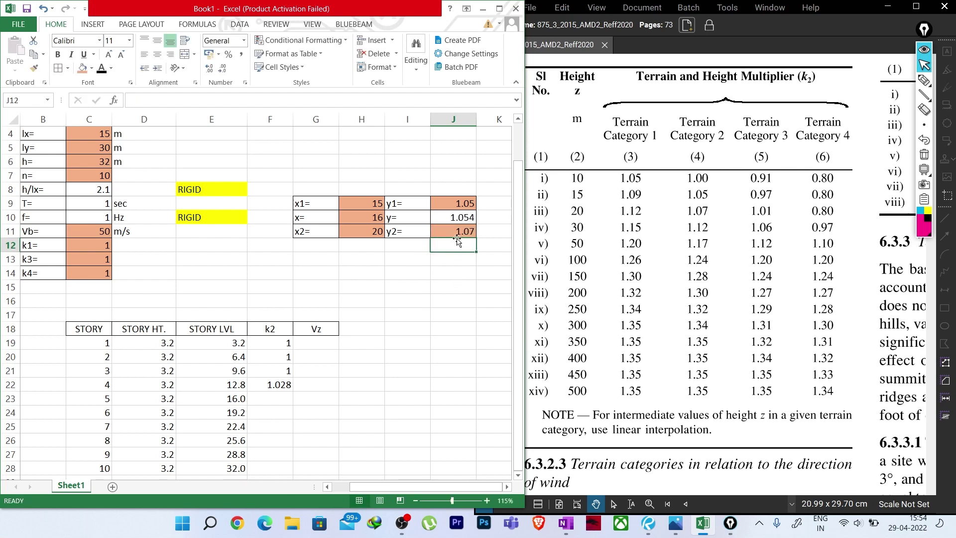
Step: Enter the interpolated k2 value 1.054 for story 5 in cell F23
left_click(273, 396)
type("1.054")
left_click(274, 423)
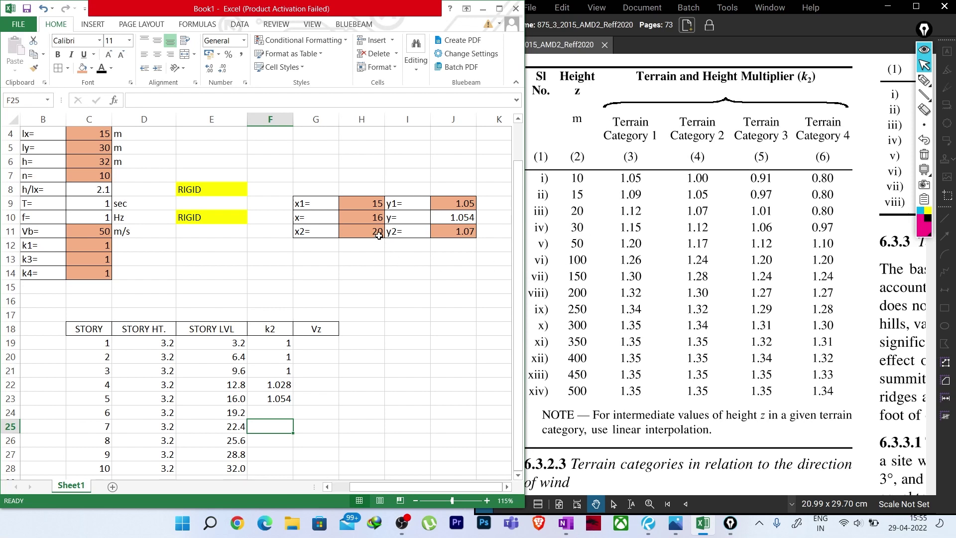
Step: Set x in H10 to story 6's level 19.2 and enter the rounded k2 value 1.067 in F24
left_click(373, 216)
type("19.2")
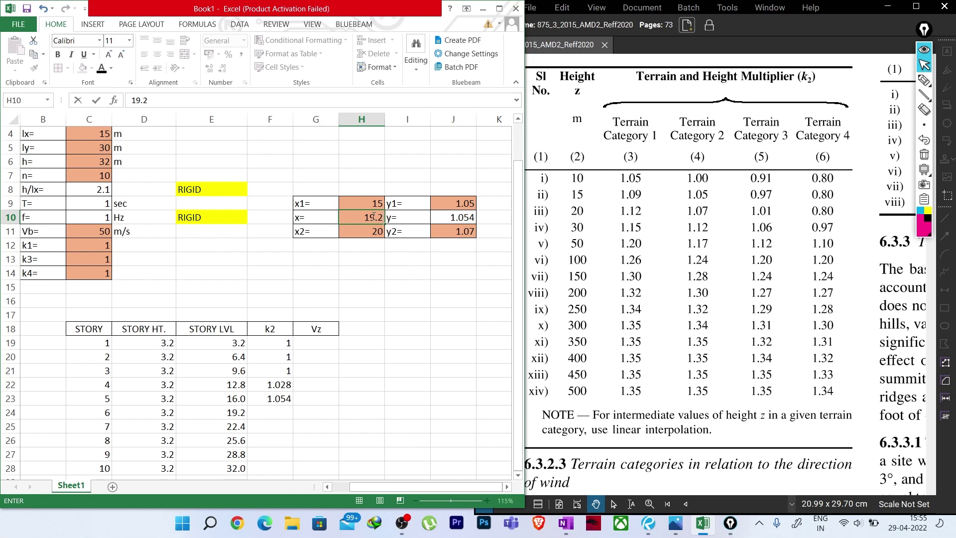
key("Return")
left_click(276, 411)
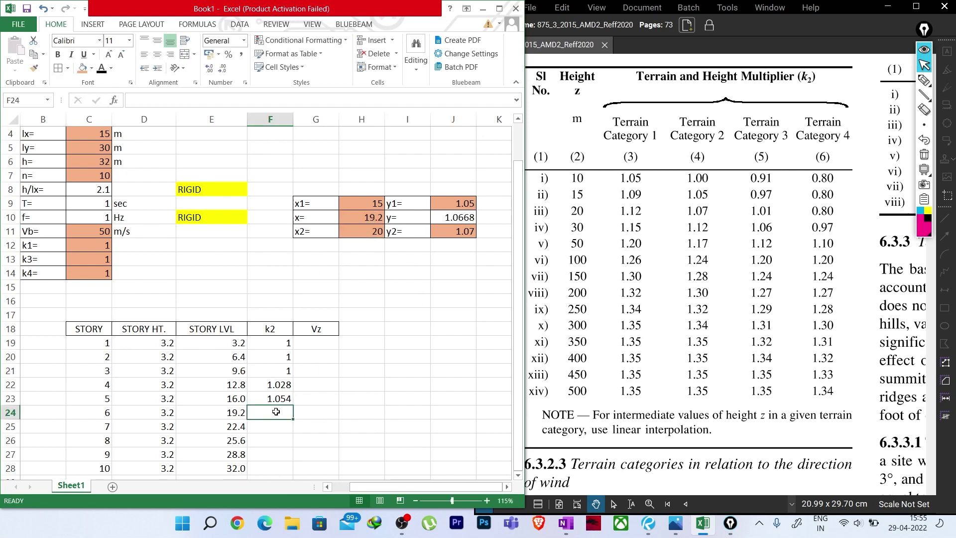
type("1.067")
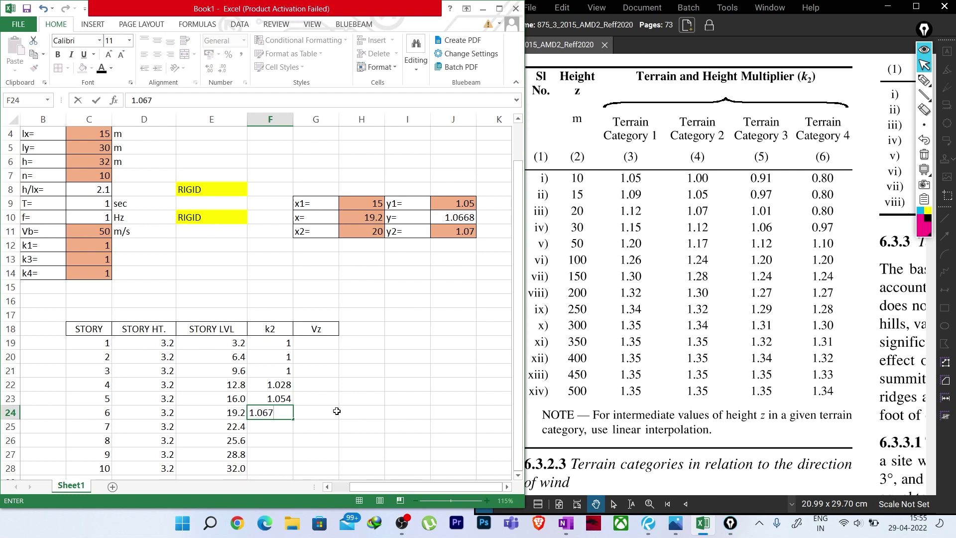
key("Return")
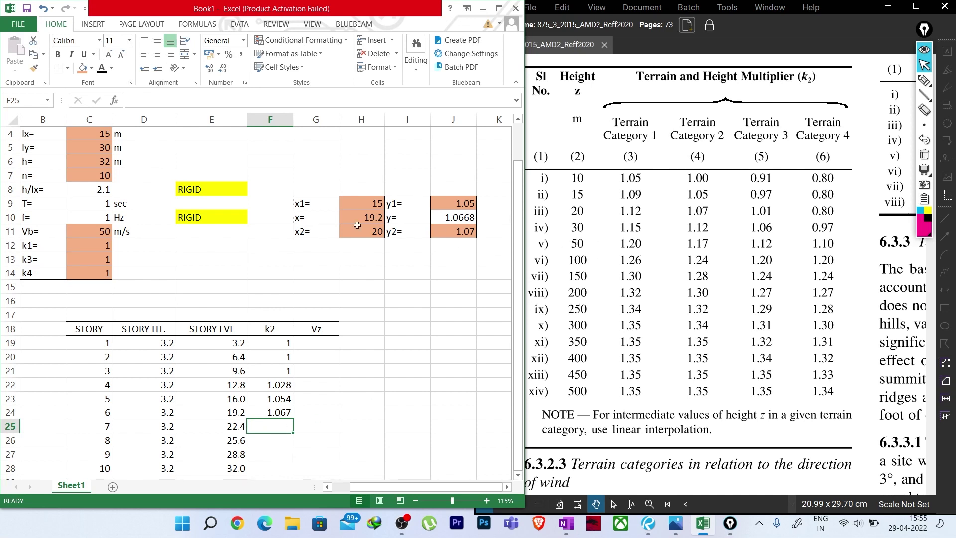
Step: Set x1 in H9 of the interpolation table to 20 for story 7
left_click(371, 205)
type("20")
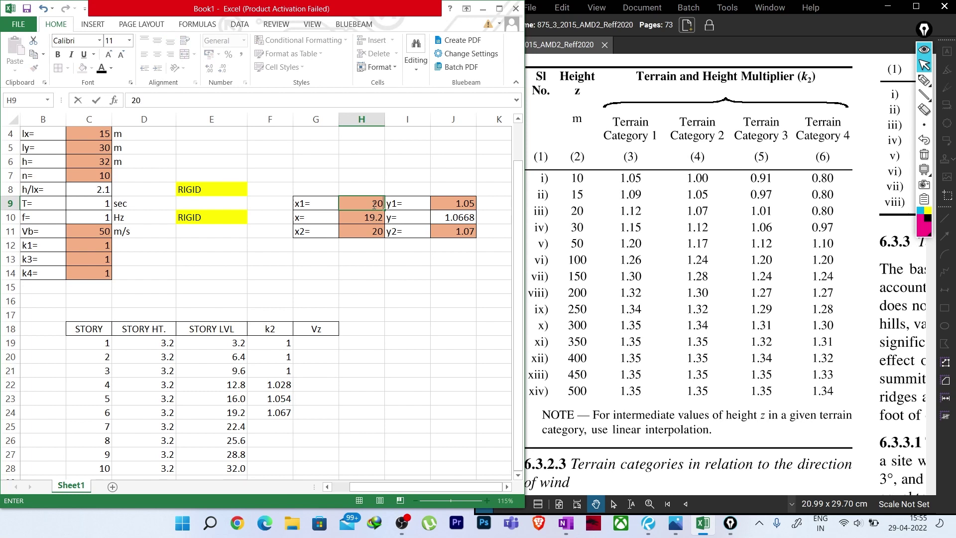
Step: Set the interpolation table's x2 to 30 and x to 22.4
left_click(371, 232)
type("30")
left_click(372, 218)
type("22")
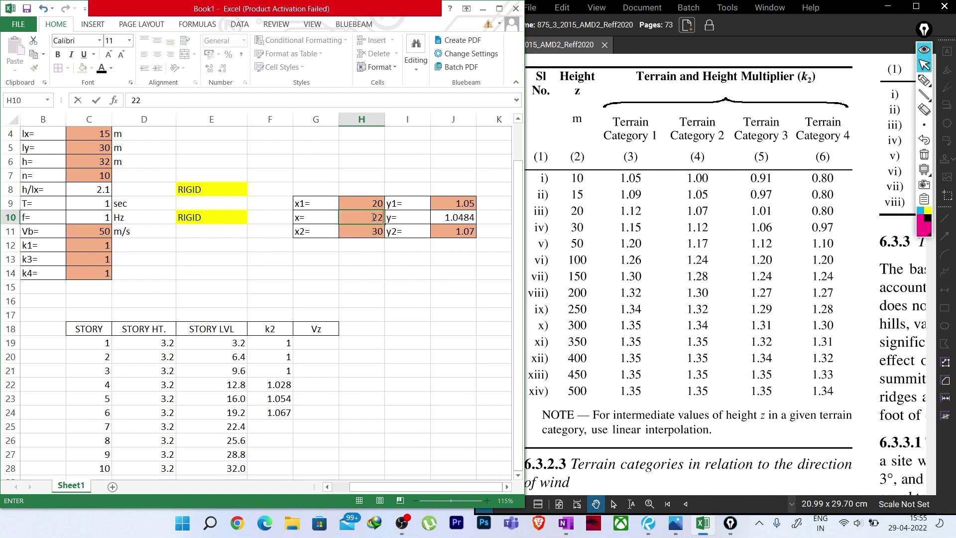
type(".4")
Step: Set y1 to 1.07 and y2 to 1.12 in the interpolation table, using the Terrain Category 2 values for 20 m and 30 m
left_click(443, 207)
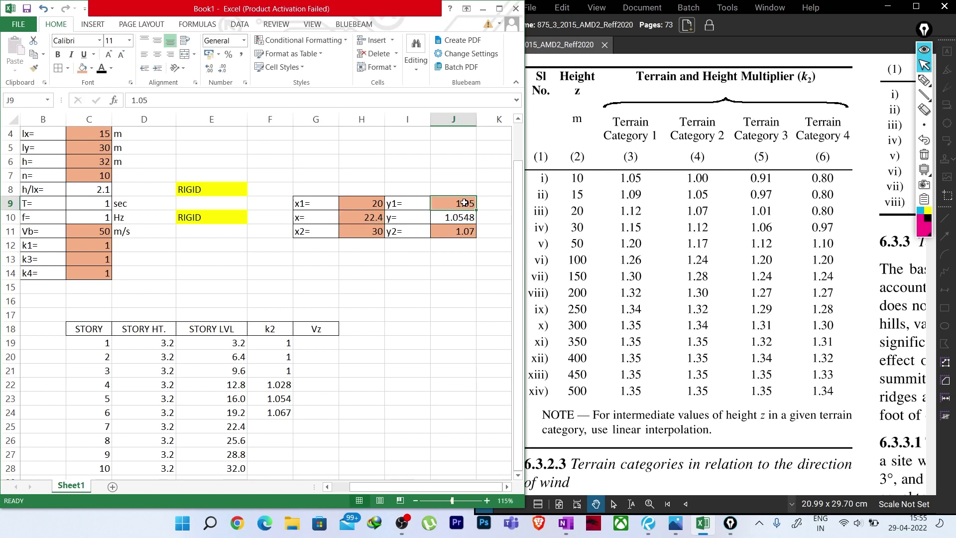
type("1.07")
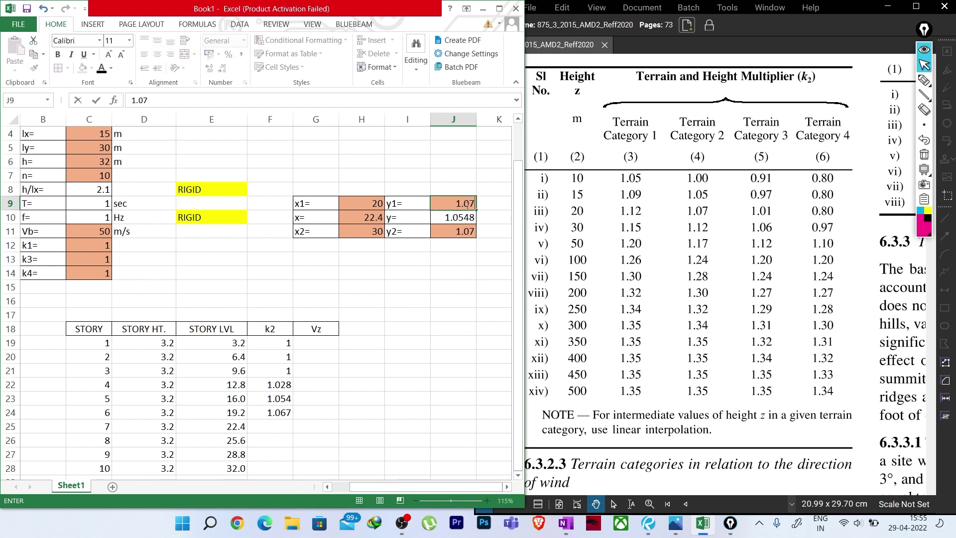
left_click(464, 231)
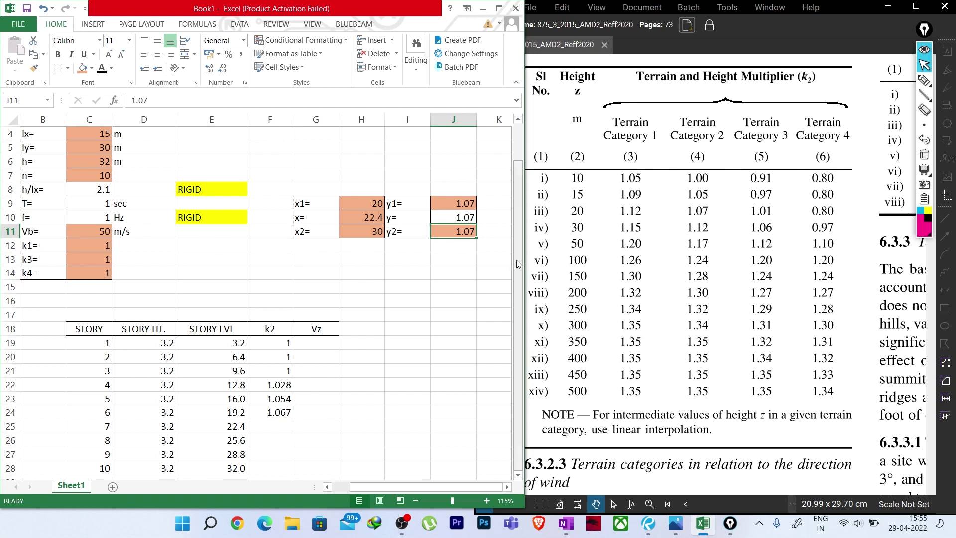
type("1.12")
key("Return")
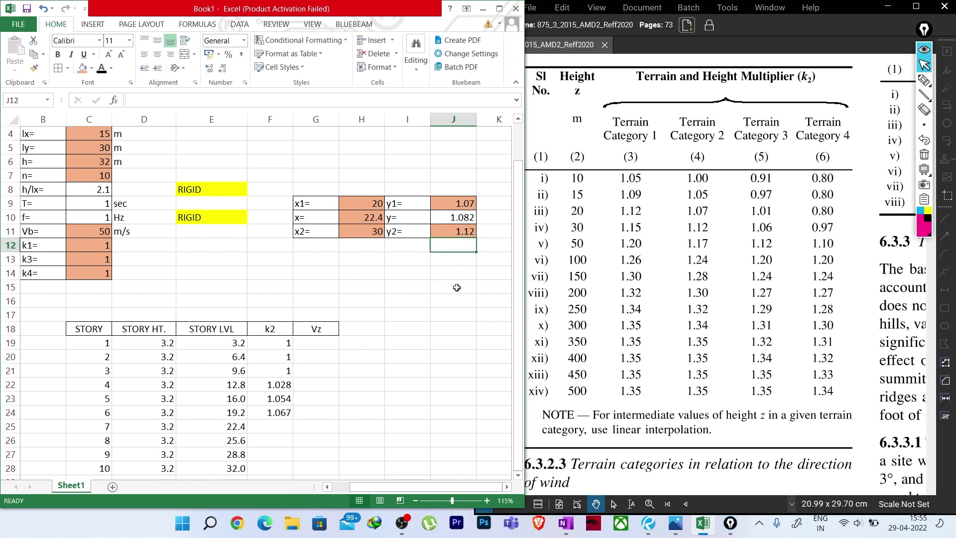
Step: Enter 1.082 as the k2 value for story 7 in cell F25
left_click(275, 426)
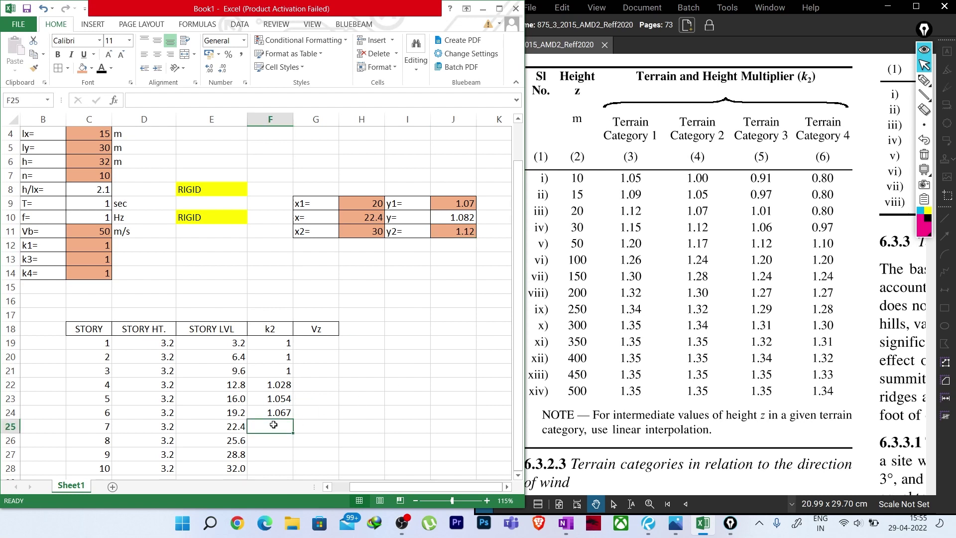
type("1.082")
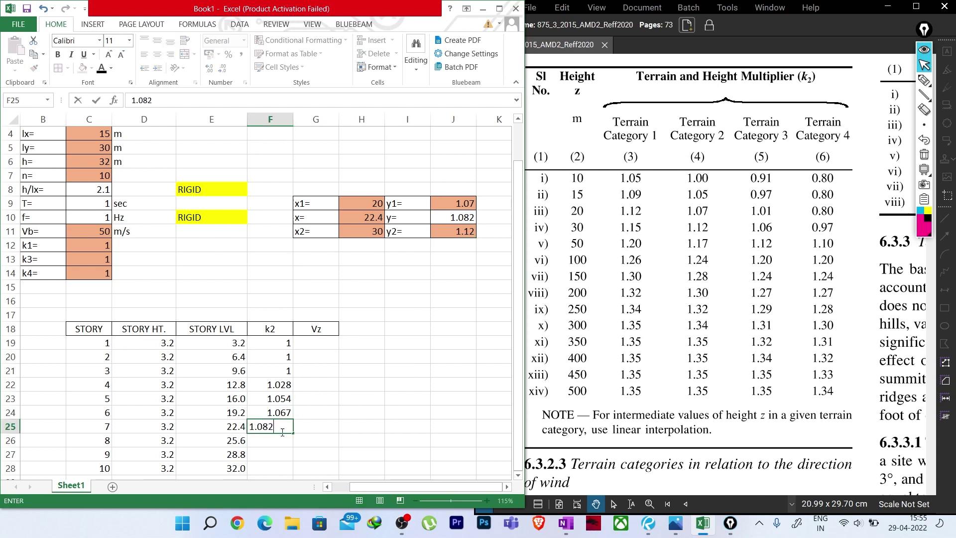
key("Return")
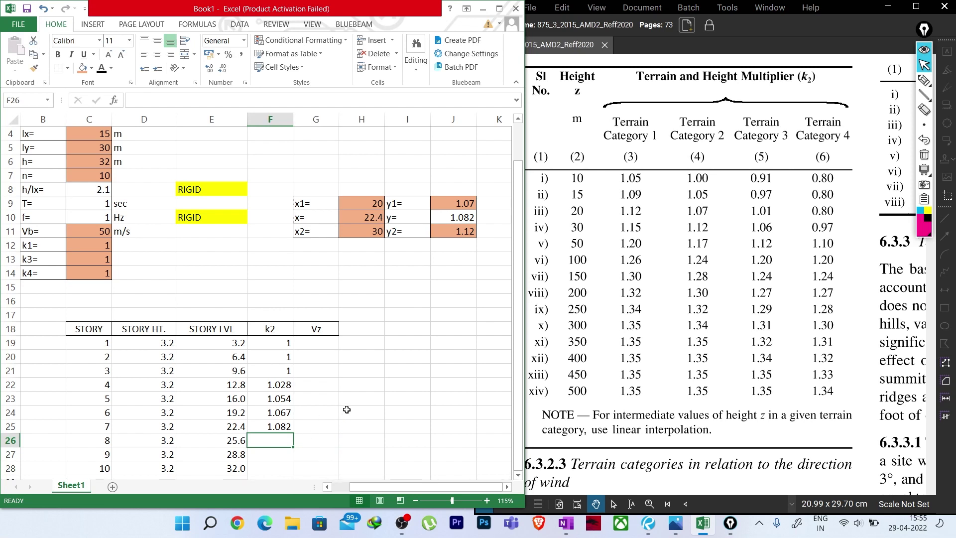
Step: Set the interpolation x to 25.6 and enter 1.098 as the k2 value for story 8 in cell F26
left_click(373, 217)
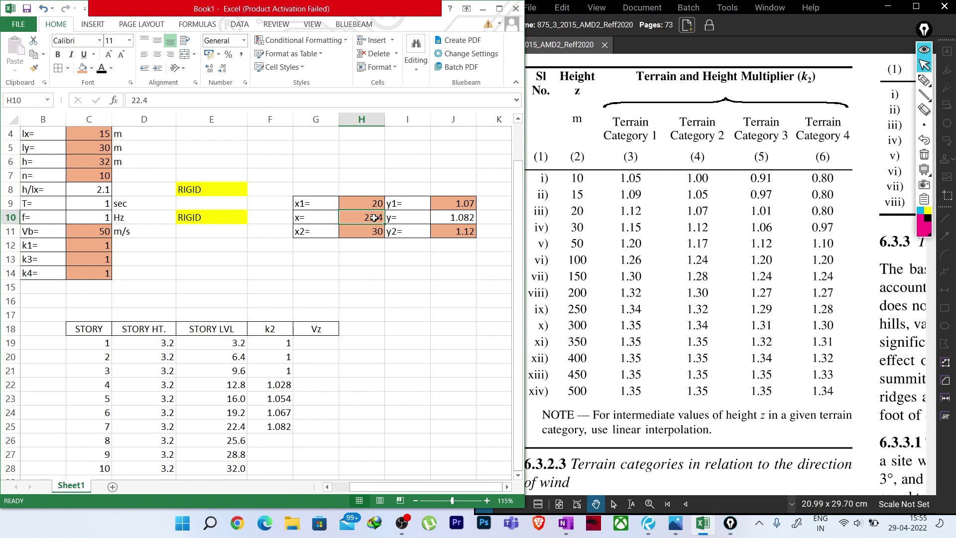
type("25.6")
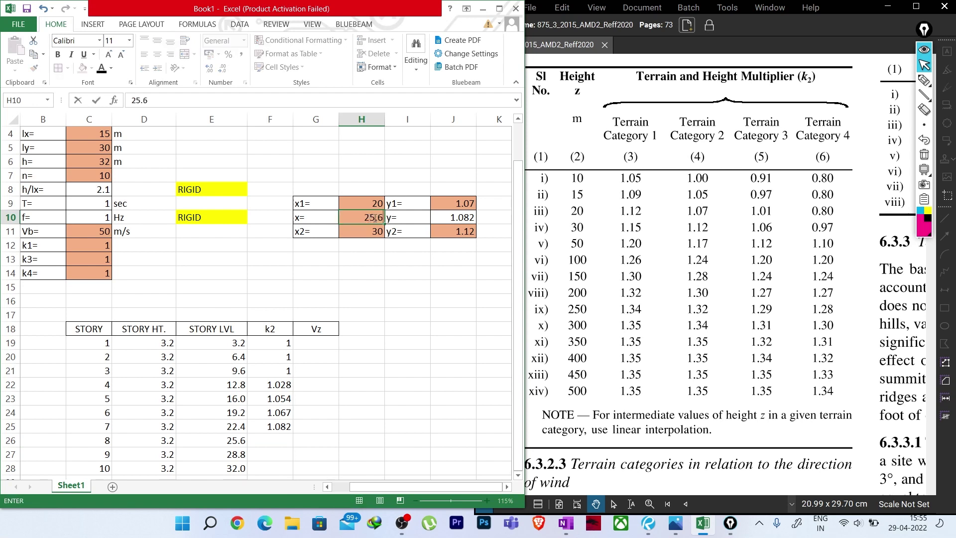
key("Return")
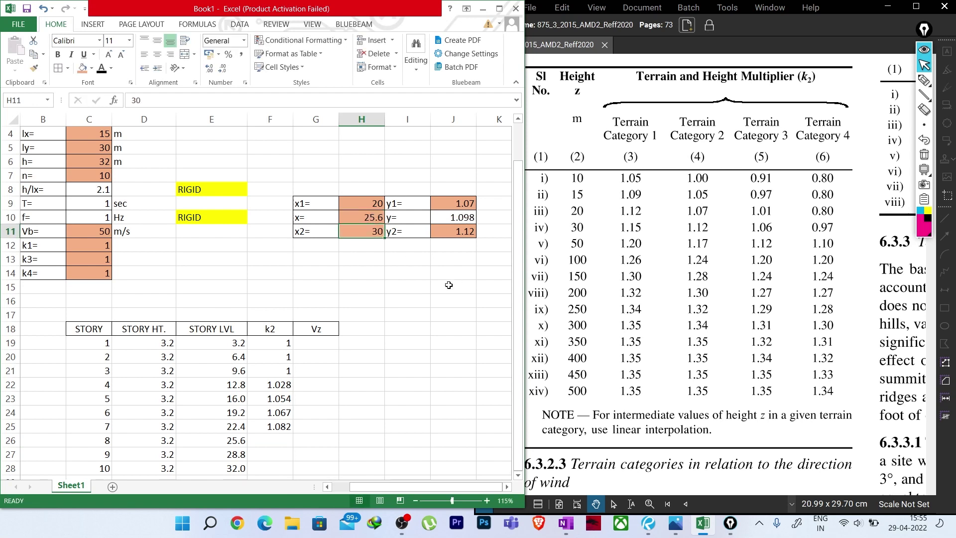
left_click(274, 439)
type("1.098")
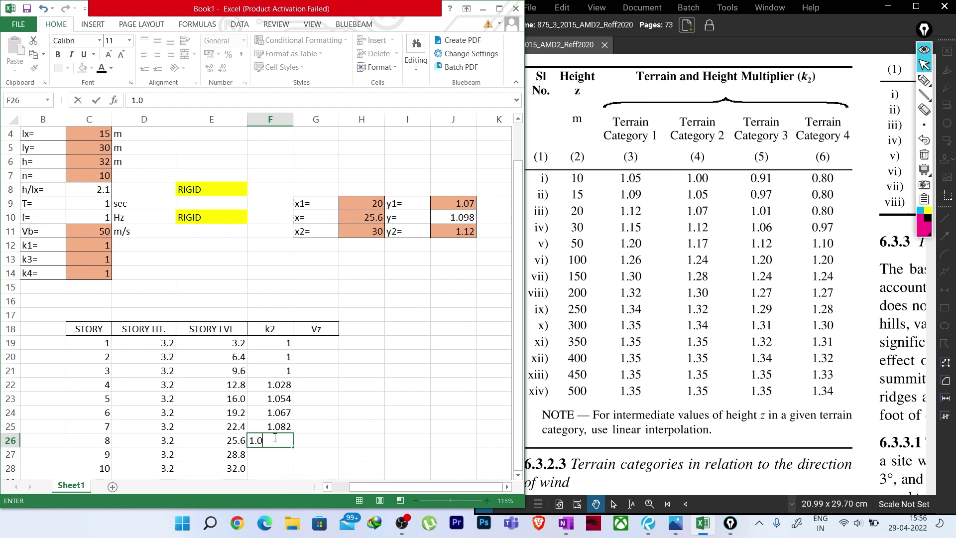
key("Return")
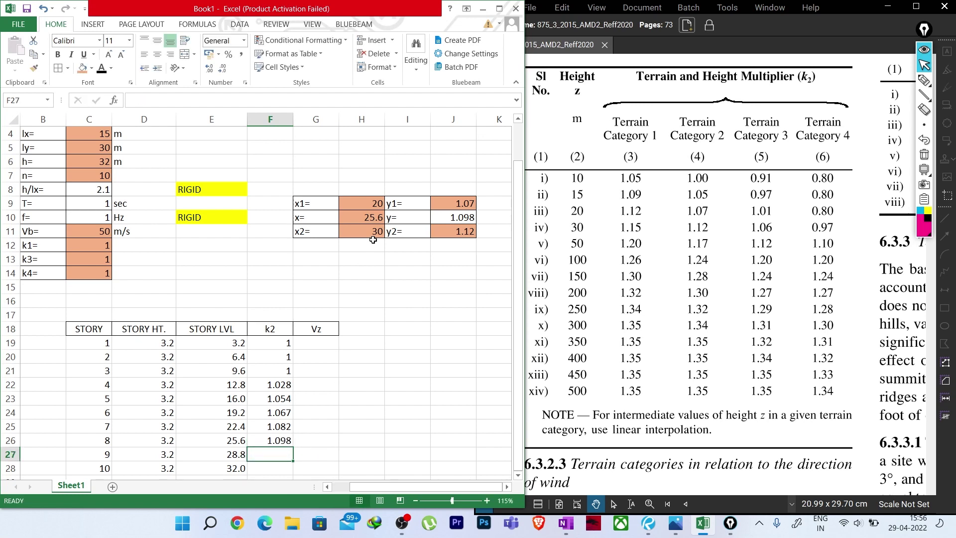
Step: Set the interpolation x to 28.8 and enter 1.114 as the k2 value for story 9 in cell F27
left_click(369, 218)
type("28.8")
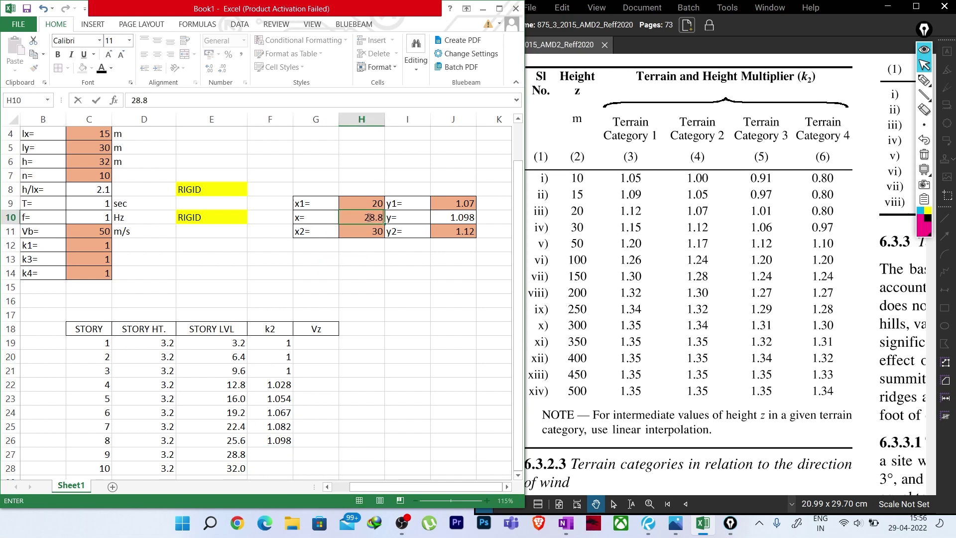
key("Return")
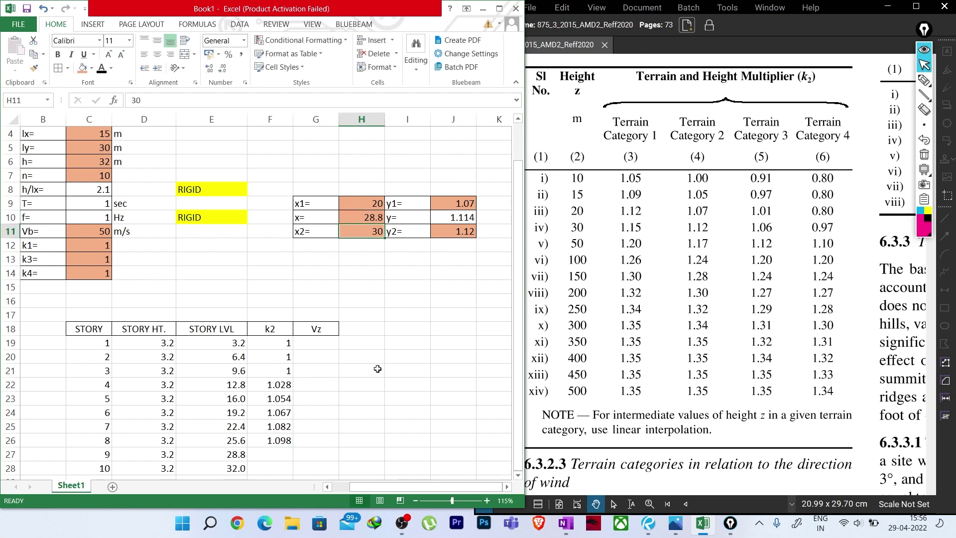
left_click(274, 451)
type("1")
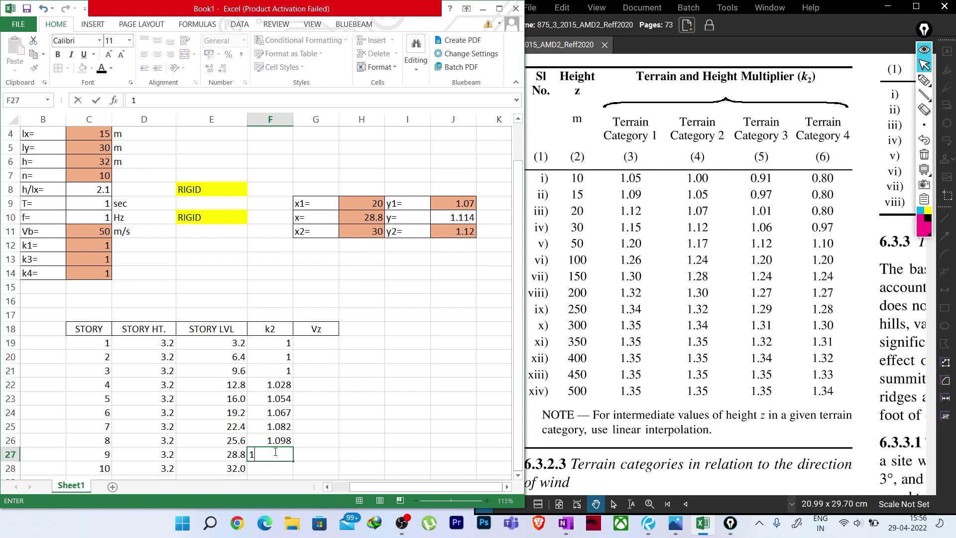
type(".114")
key("Return")
Step: Set the interpolation table's x1 to 30, x2 to 50 and x to 32
scroll(333, 405, "down", 1)
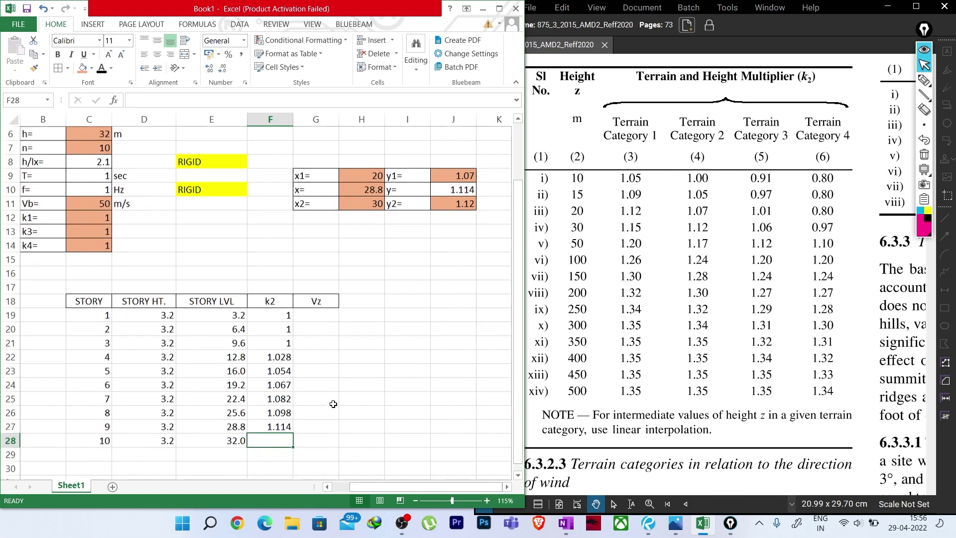
left_click(379, 162)
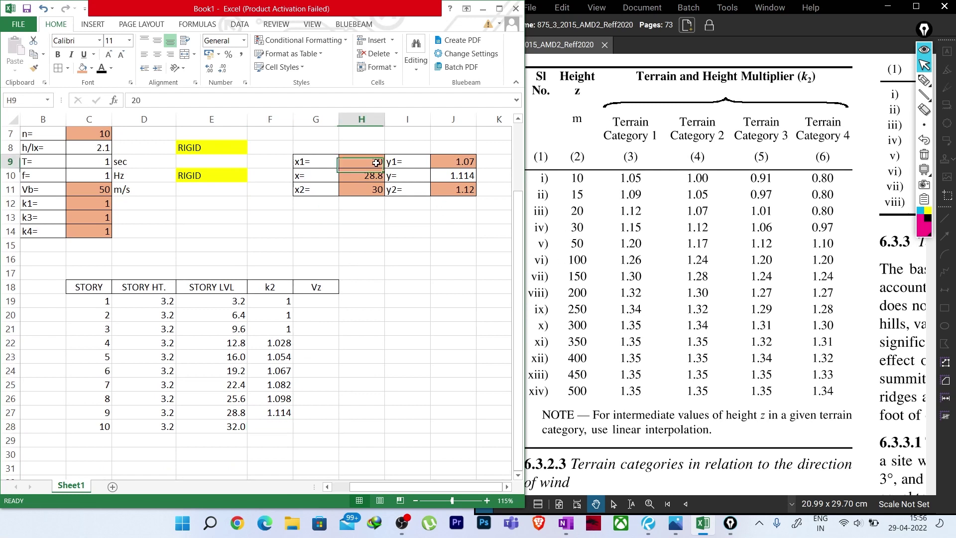
type("30")
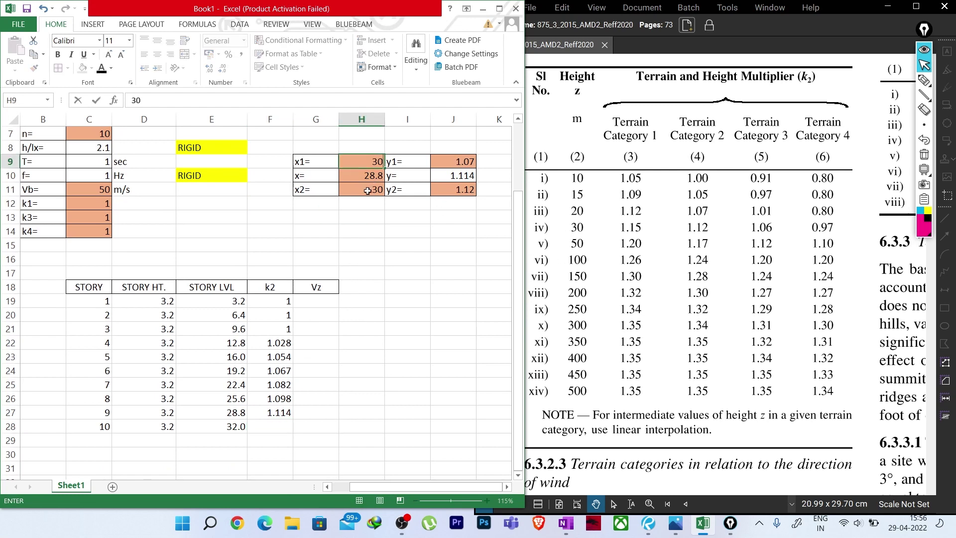
left_click(368, 192)
type("50")
left_click(372, 176)
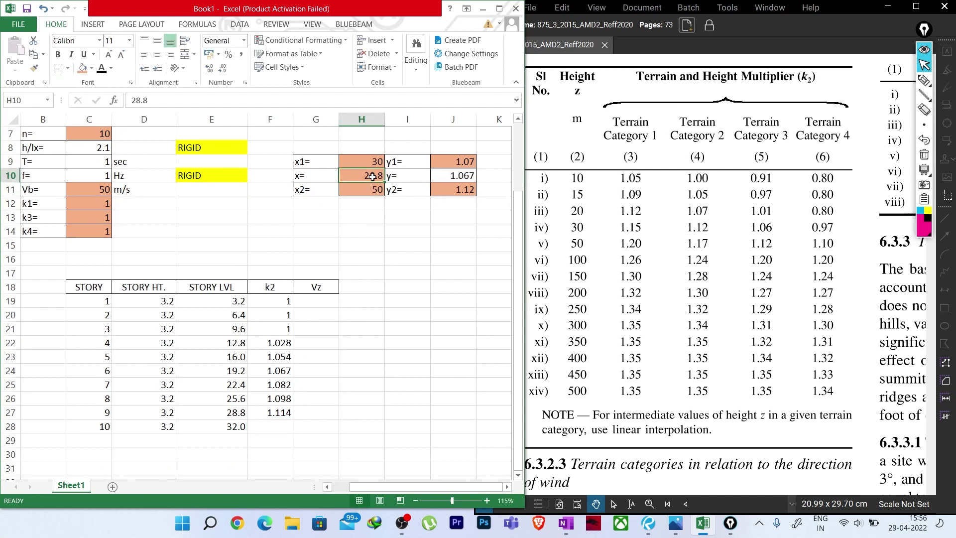
type("32")
left_click(383, 227)
Step: Set y1 to 1.12 and y2 to 1.17, using the Terrain Category 2 values for 30 m and 50 m
left_click(456, 167)
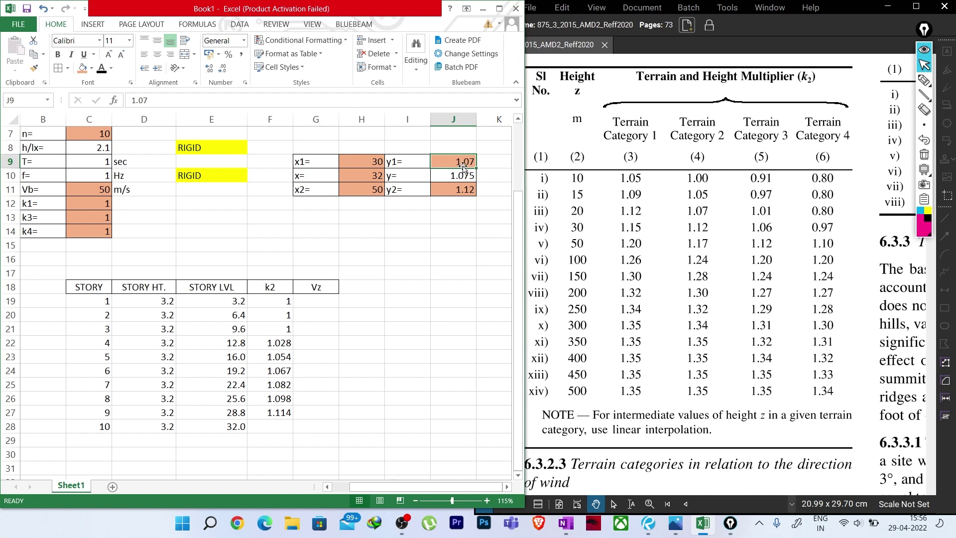
type("1.12")
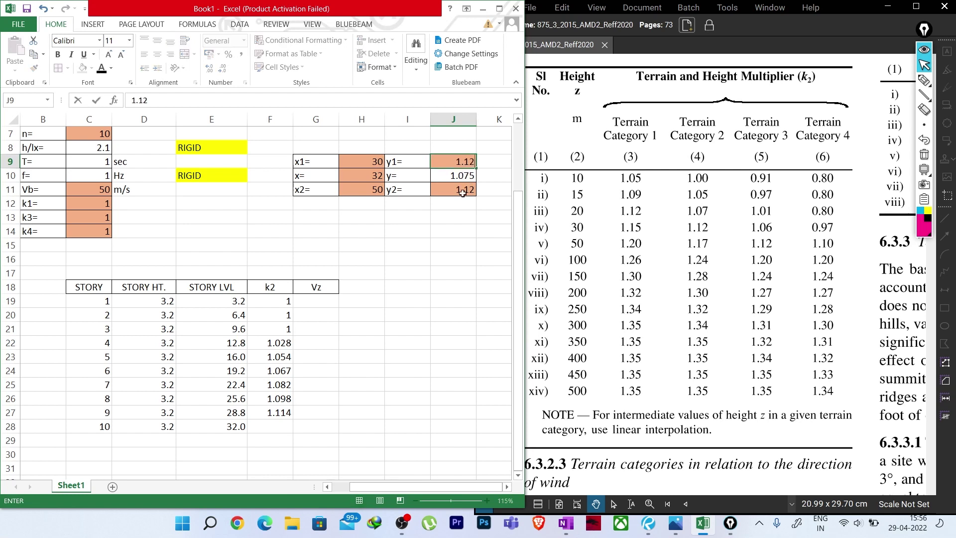
left_click(463, 191)
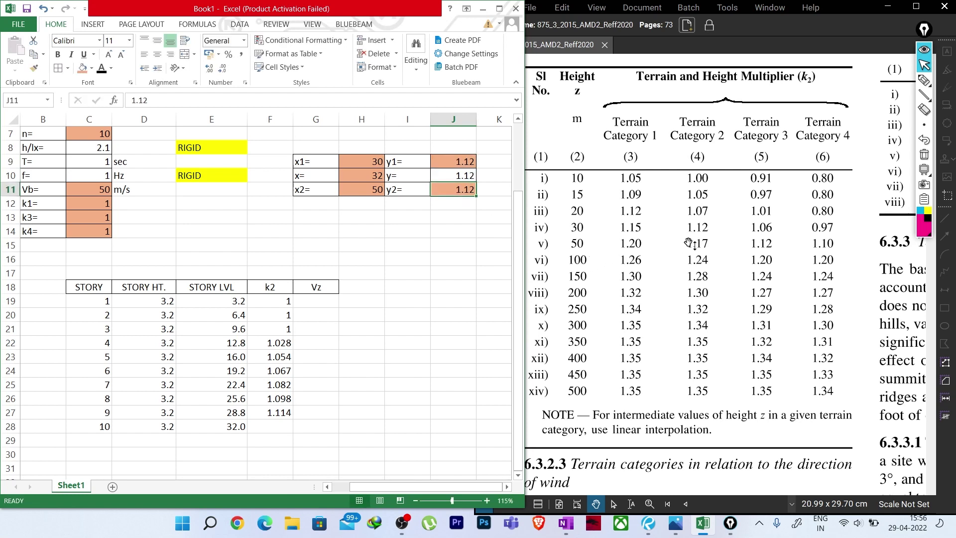
type("1")
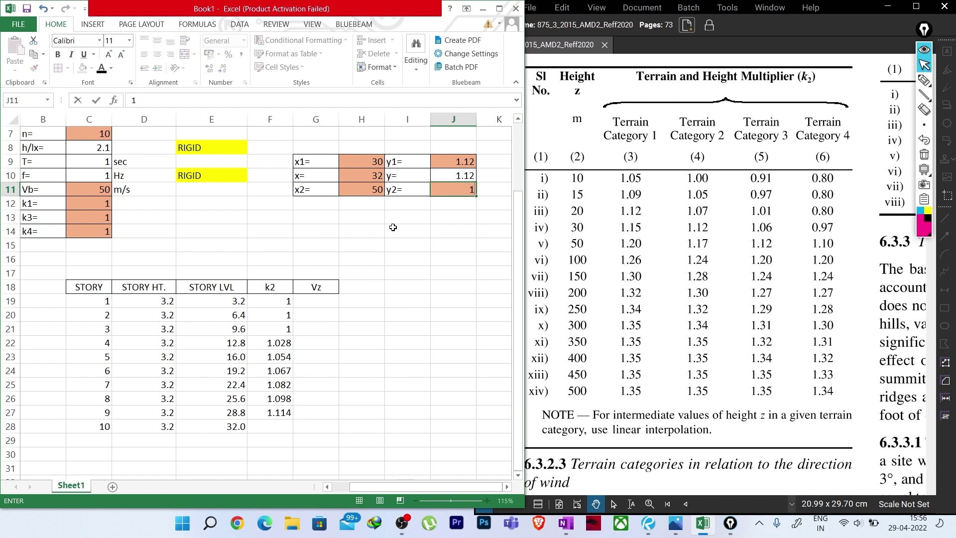
left_click(427, 289)
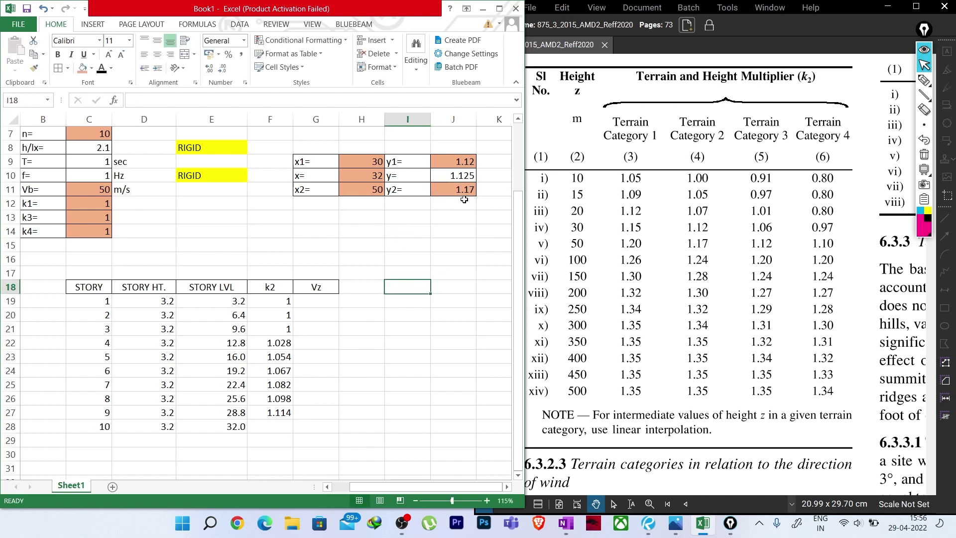
Step: Enter 1.125 as the k2 value for story 10 in cell F28
left_click(273, 427)
type("1.125")
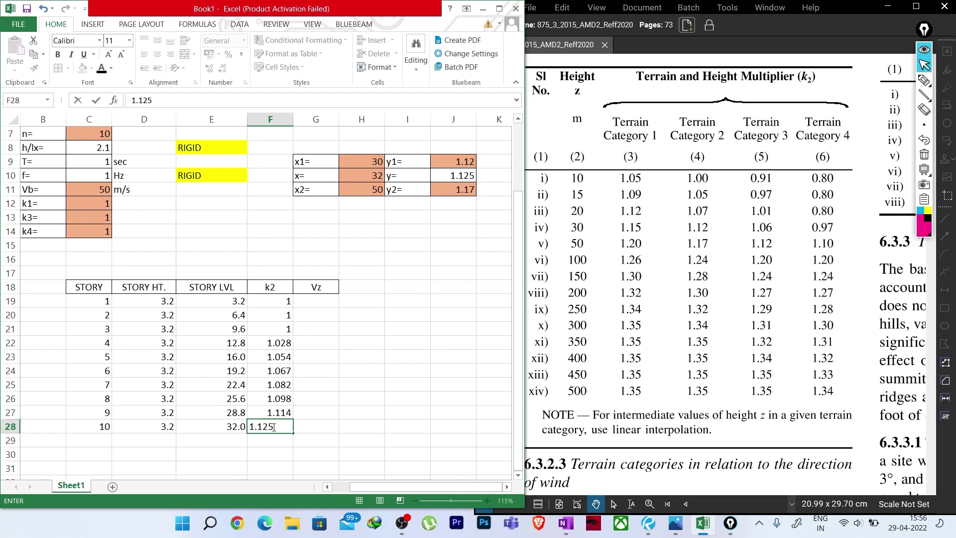
key("Return")
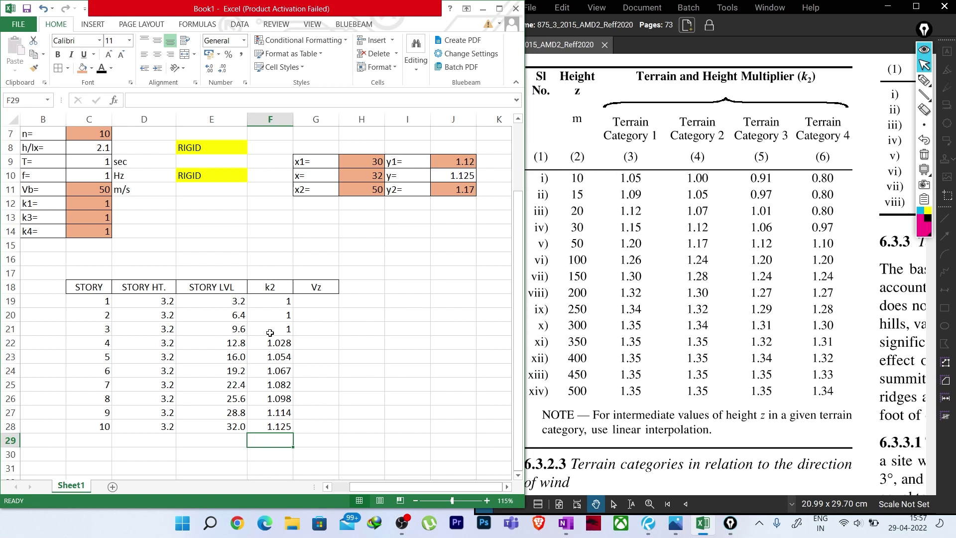
Step: Begin the Vz formula for story 1 in cell G19 with an absolute reference to Vb, $C$11
left_click(321, 301)
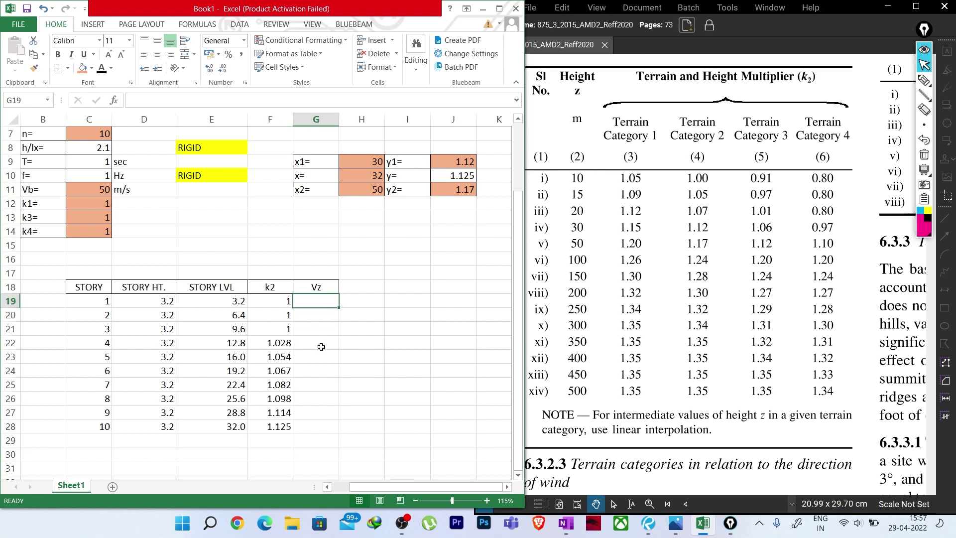
type("=")
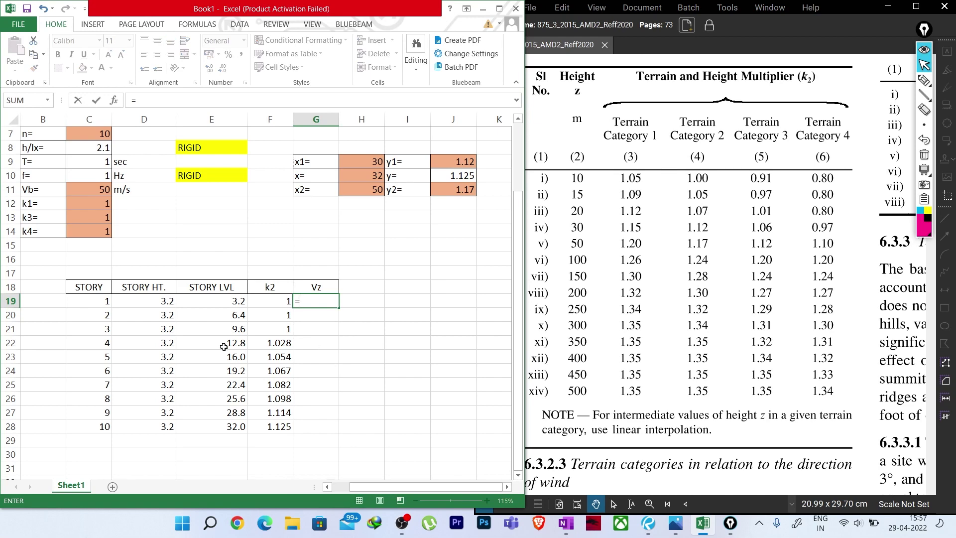
scroll(215, 327, "up", 1)
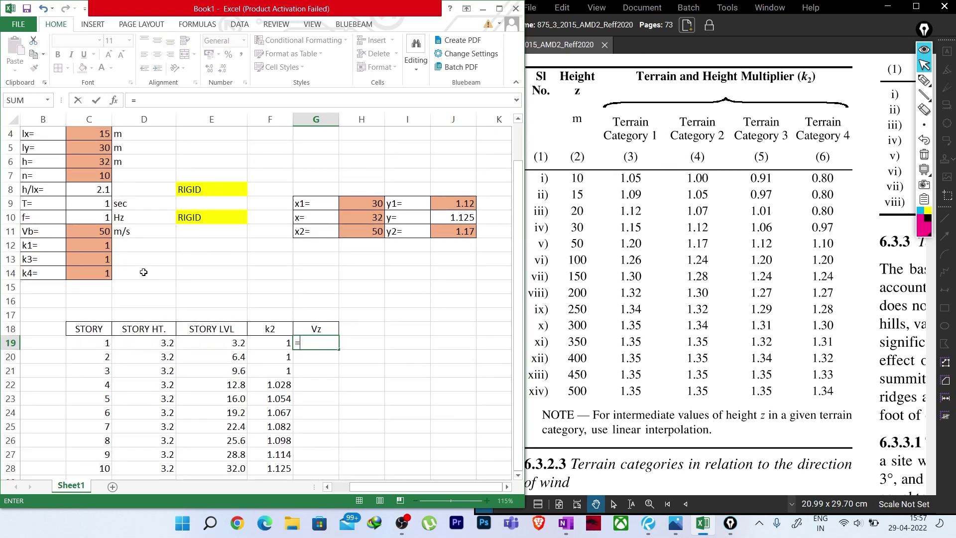
left_click(99, 232)
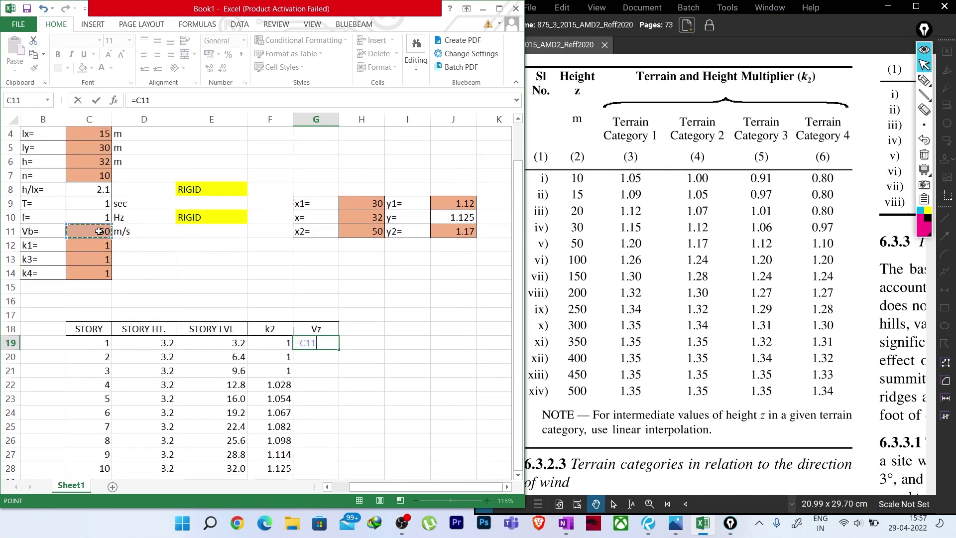
left_click(137, 100)
type("$")
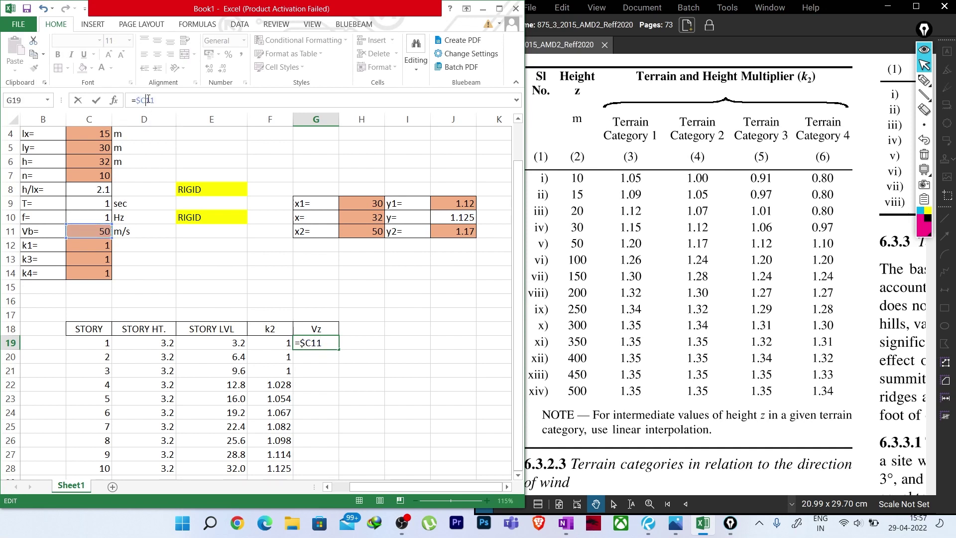
left_click(148, 99)
type("$")
Step: Multiply the Vz formula in G19 by k1 using the absolute reference $C$12
left_click(164, 102)
type("*")
left_click(98, 246)
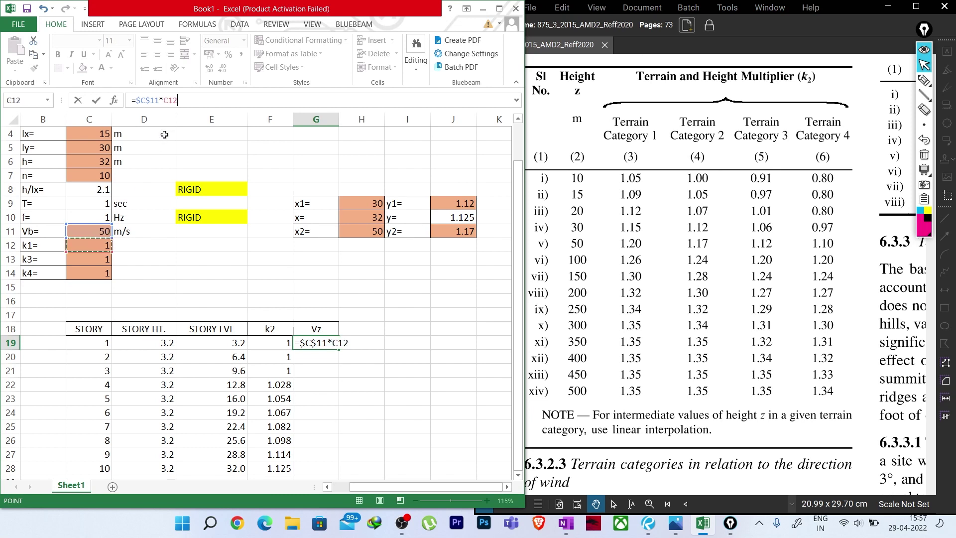
left_click(163, 100)
type("$")
left_click(173, 100)
type("$11*")
Step: Extend the Vz formula in G19 by multiplying by k2 in F19 and by k3 as the absolute reference $C$13
left_click(282, 343)
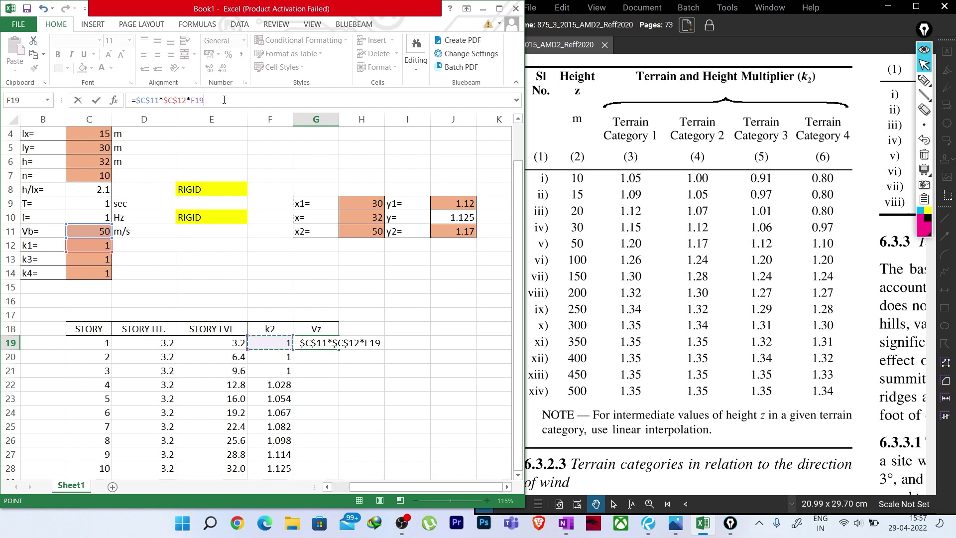
type("*")
left_click(94, 257)
left_click(208, 101)
type("$C13")
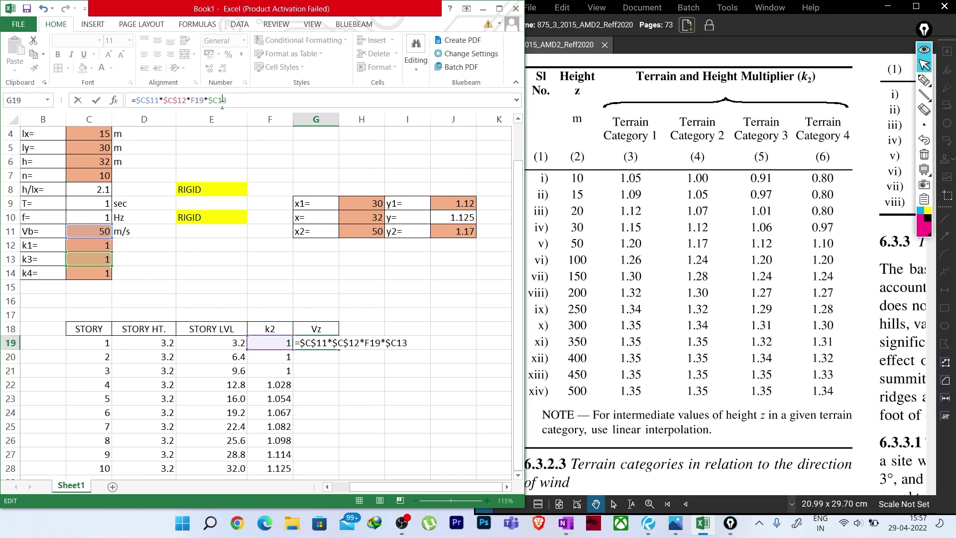
left_click(220, 101)
type("$11*")
Step: Finish the Vz formula with k4 as the absolute reference $C$14 and fill it down to story 10 in G28
left_click(105, 276)
left_click(236, 101)
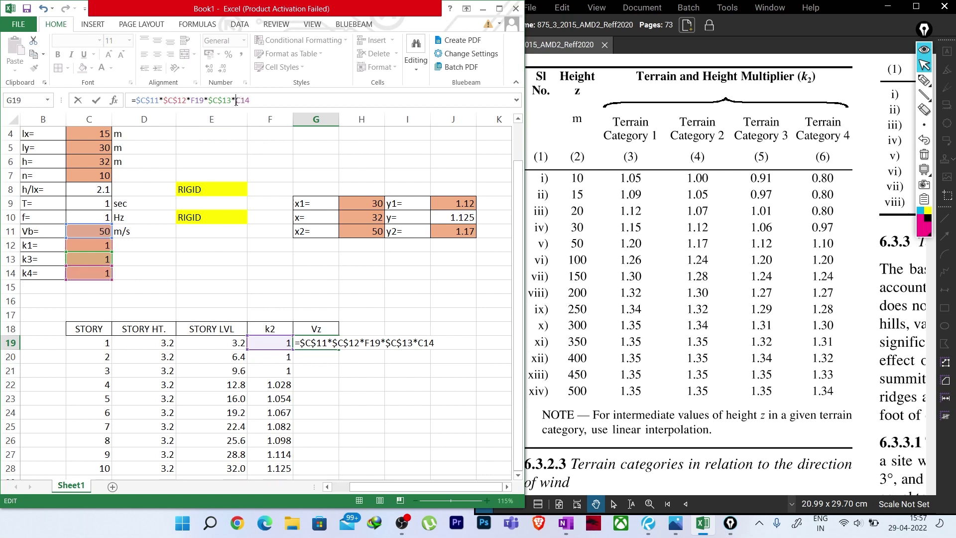
type("$C$")
key("ctrl+Return")
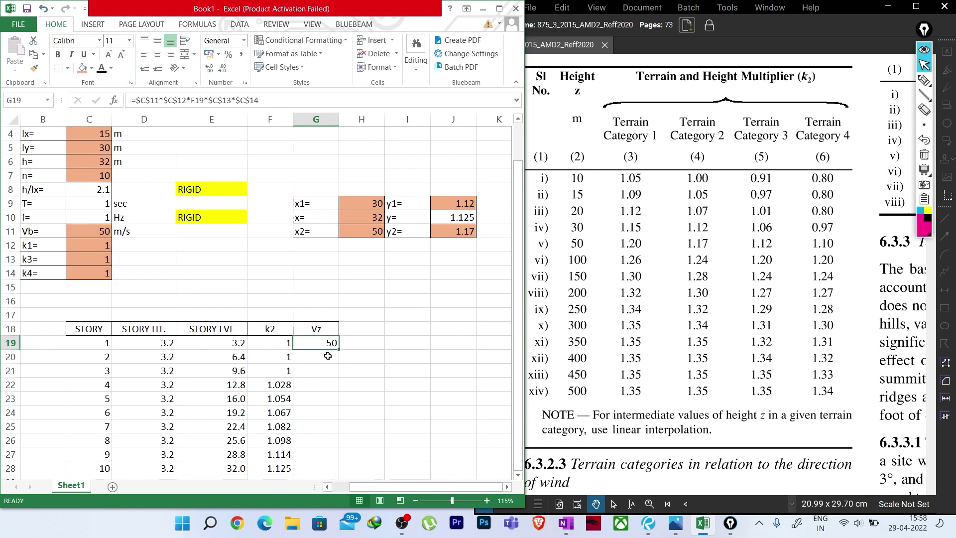
left_click_drag(338, 349, 341, 418)
left_click(398, 426)
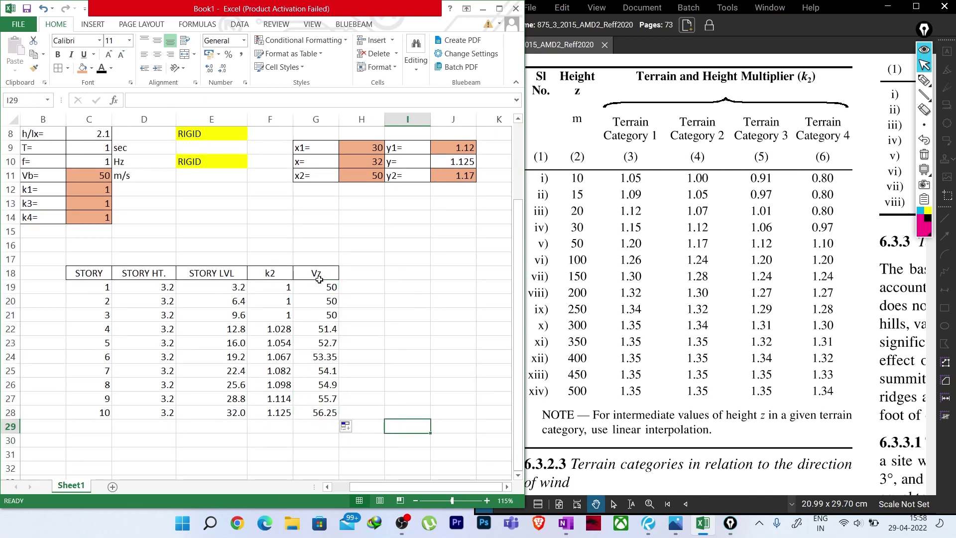
Step: Examine the Vz results and their formulas for the individual stories in G19:G28
left_click(317, 330)
left_click(319, 345)
left_click(317, 369)
left_click(318, 386)
left_click(318, 400)
left_click(321, 357)
left_click(326, 317)
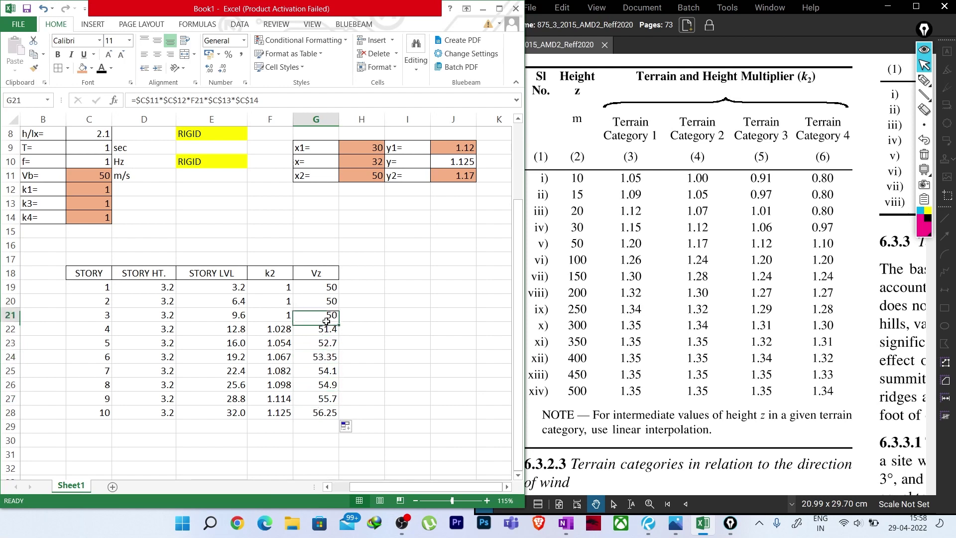
left_click(323, 329)
left_click(320, 344)
left_click(320, 356)
left_click(319, 384)
left_click(318, 399)
left_click(318, 413)
left_click(318, 353)
left_click(321, 314)
left_click(323, 298)
left_click(318, 328)
left_click(319, 357)
Step: Fill the story height cells D19:D28 and the story number cells C19:C28 with the orange input color
left_click_drag(150, 288, 149, 412)
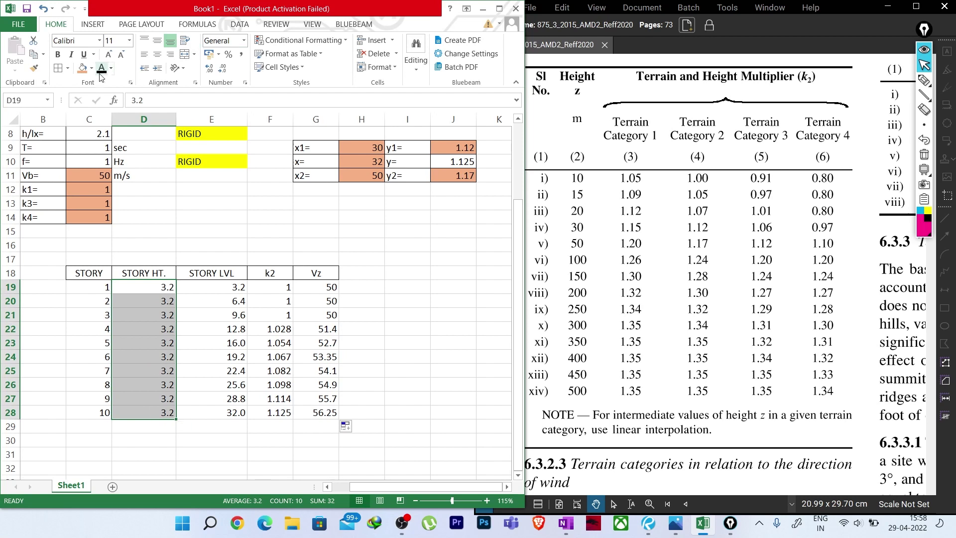
left_click(82, 67)
left_click(211, 345)
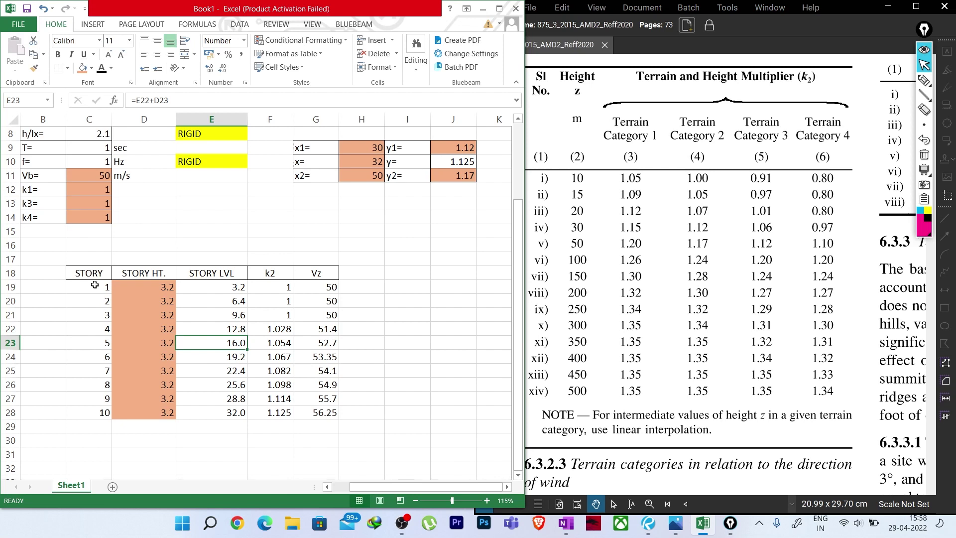
left_click_drag(94, 285, 99, 412)
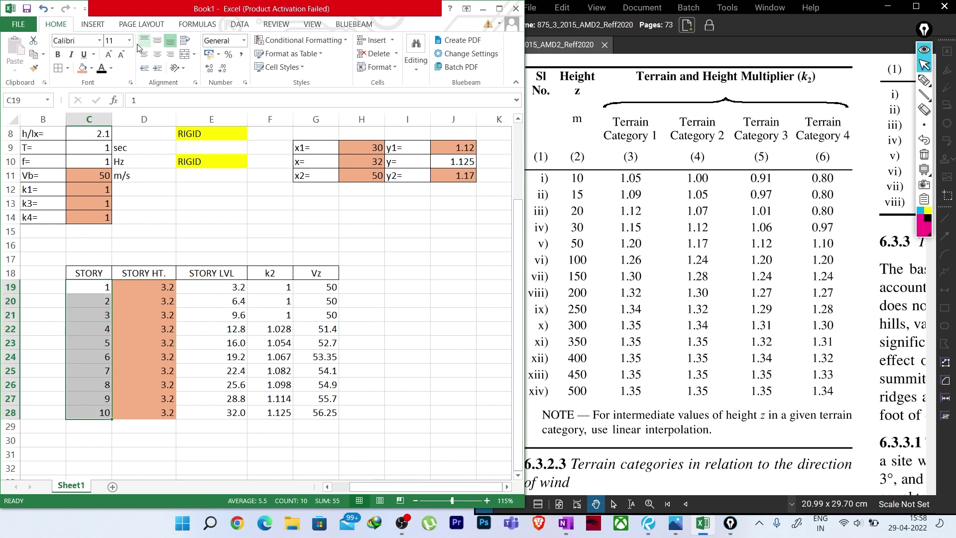
left_click(83, 71)
left_click(211, 371)
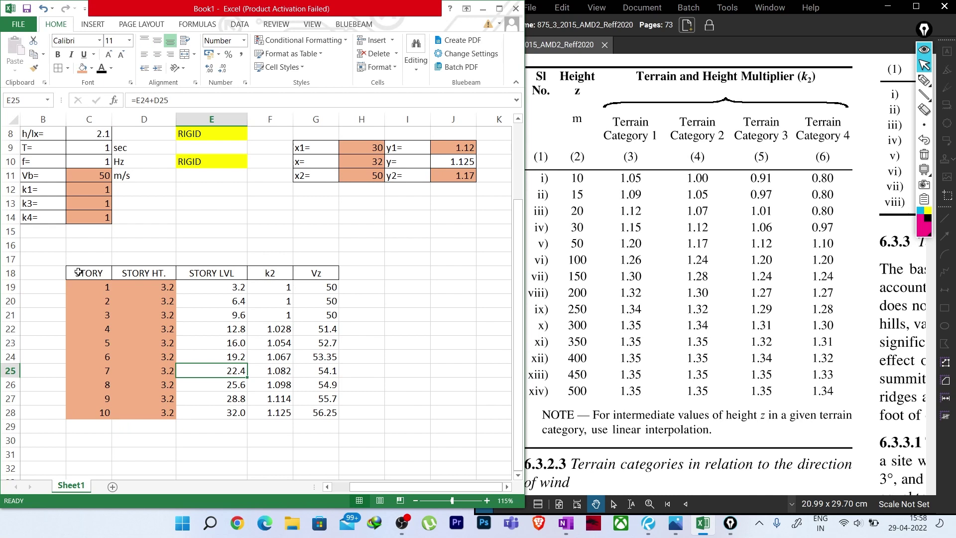
Step: Apply all borders to the story table in C18:G28
left_click_drag(74, 273, 294, 401)
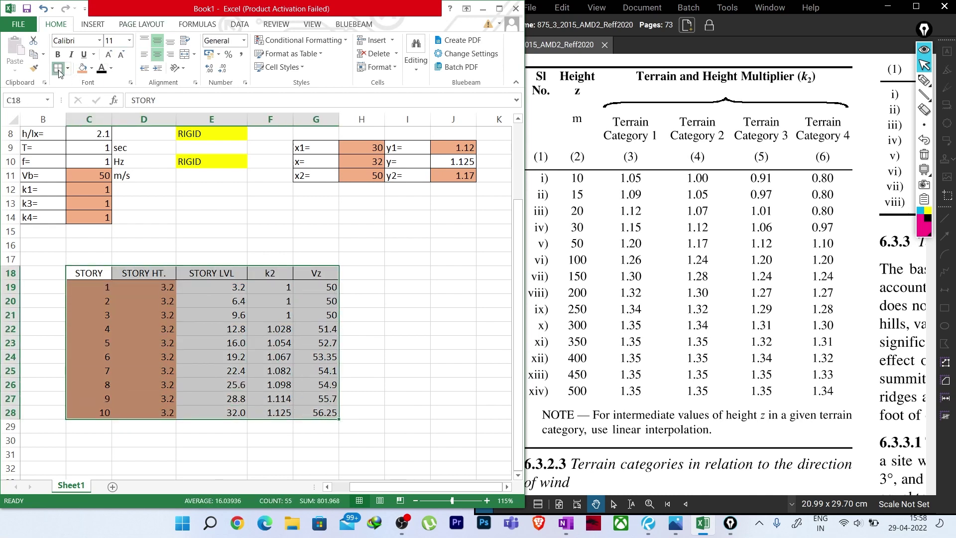
left_click(220, 351)
left_click(378, 330)
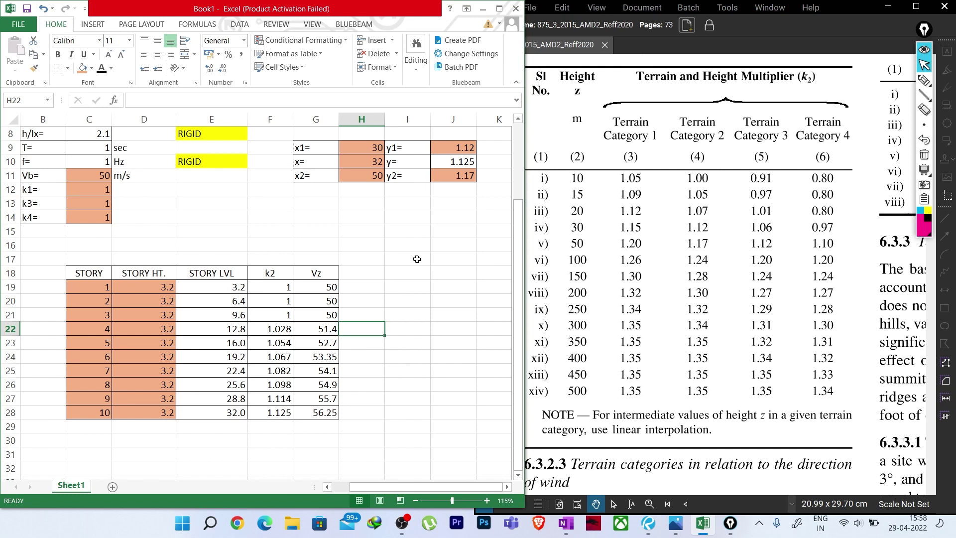
Step: Add a centered, bordered column header pz in H18, next to the Vz header
left_click(359, 274)
type("pz")
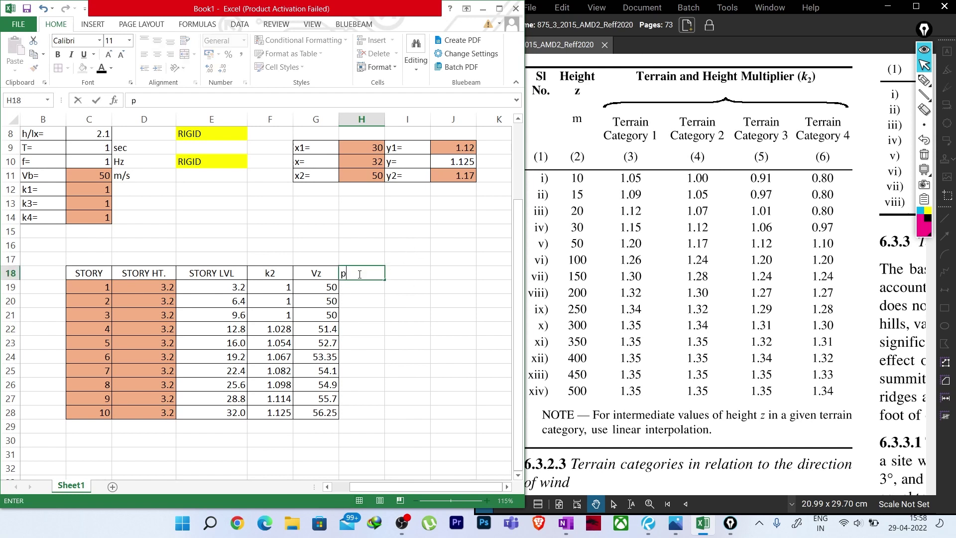
left_click(367, 319)
left_click(366, 277)
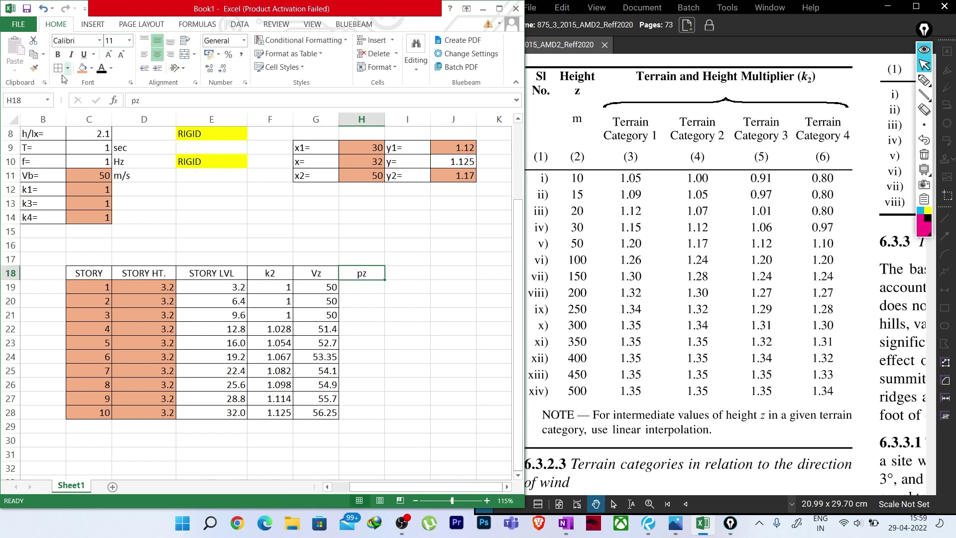
Step: Enter the wind pressure formula =0.6*G19^2 for story 1 in H19
left_click(371, 288)
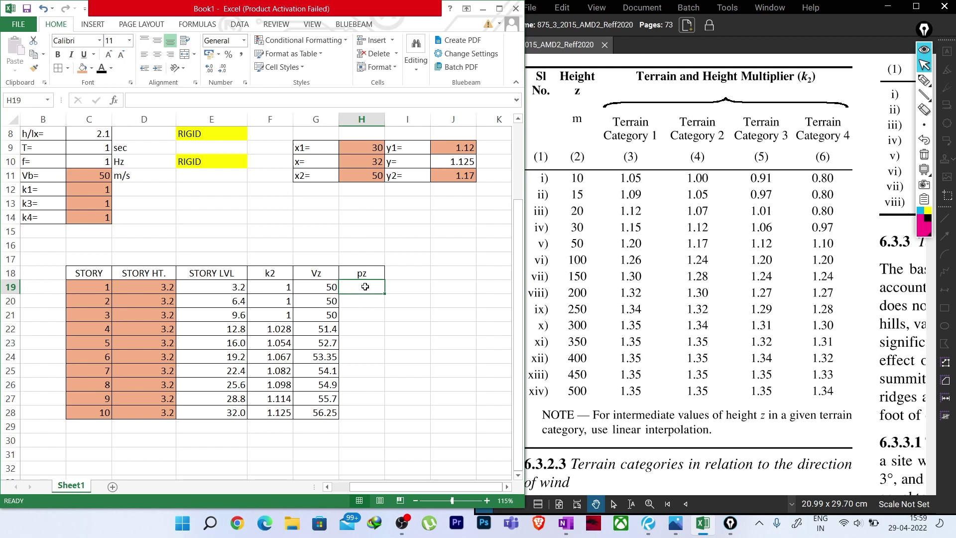
type("=")
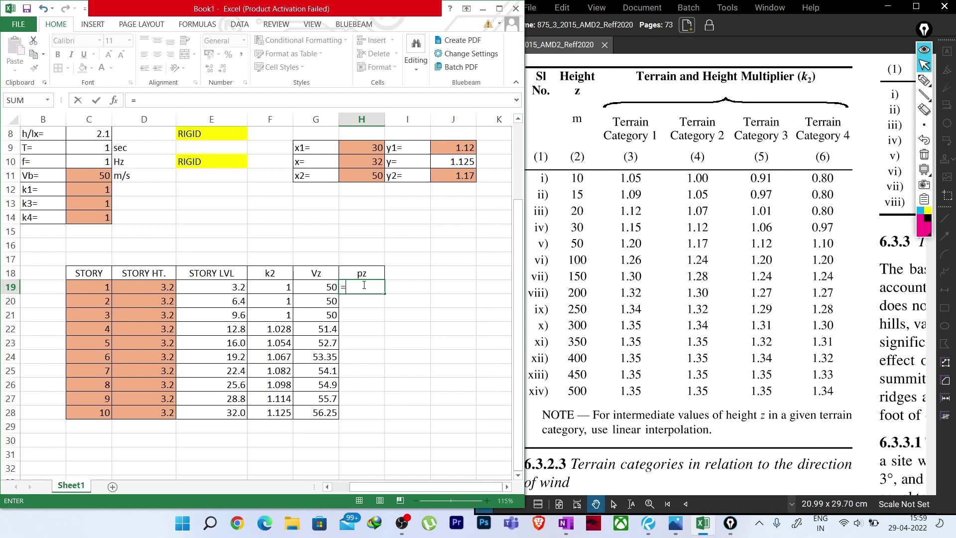
type("0.6*")
left_click(324, 285)
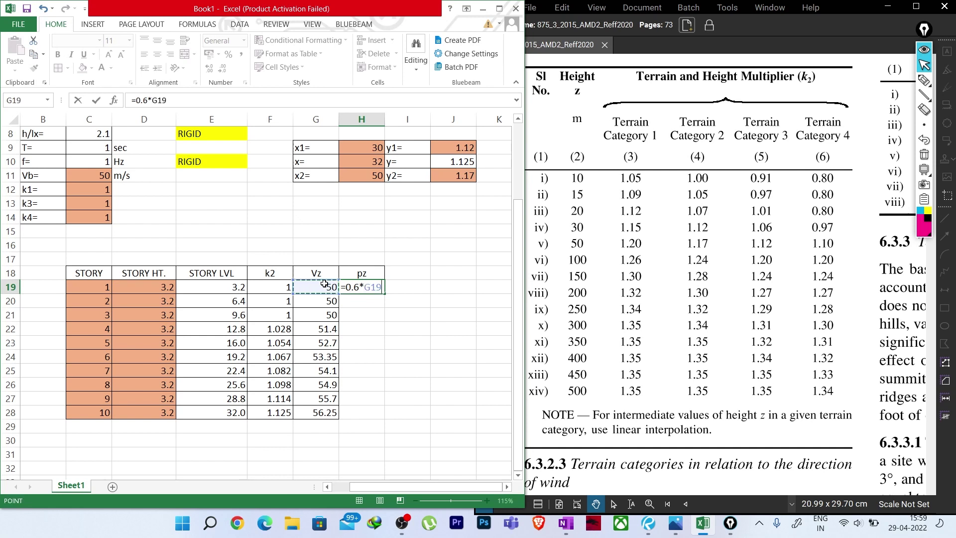
type("^2")
key("Return")
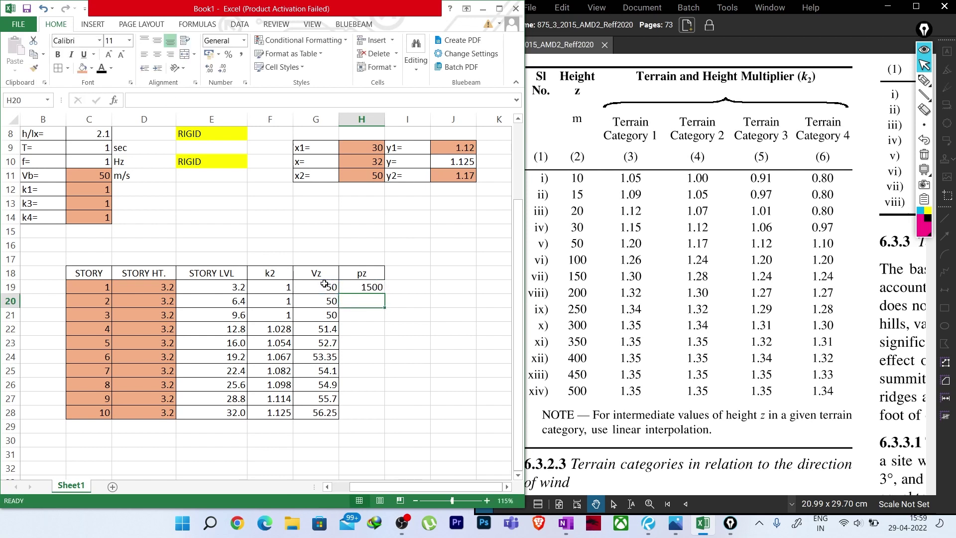
left_click(368, 285)
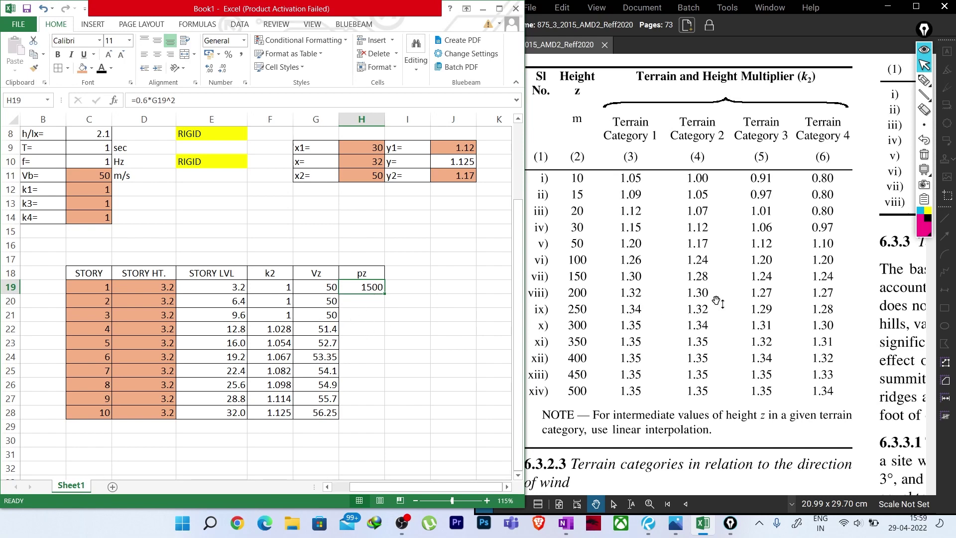
Step: Switch to the wind code PDF in Revu and examine clause 7.2 Design Wind Pressure for the definition and unit of pz
left_click(683, 326)
scroll(683, 326, "down", 15)
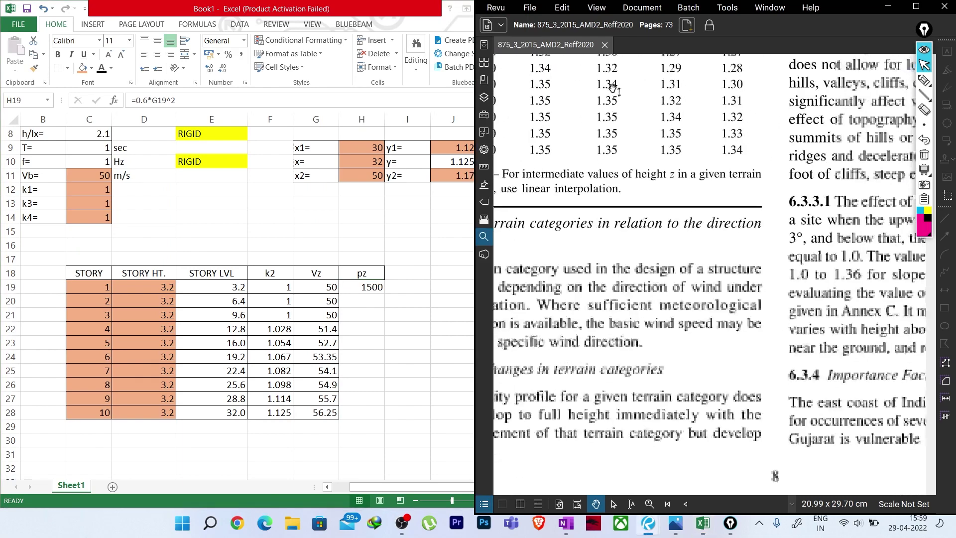
left_click_drag(783, 300, 619, 57)
scroll(641, 293, "down", 5)
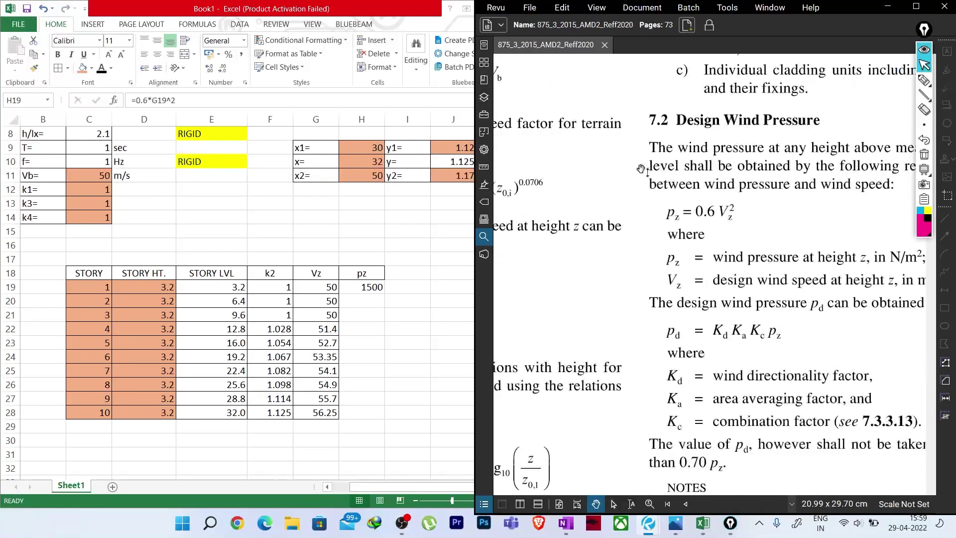
left_click_drag(669, 304, 592, 228)
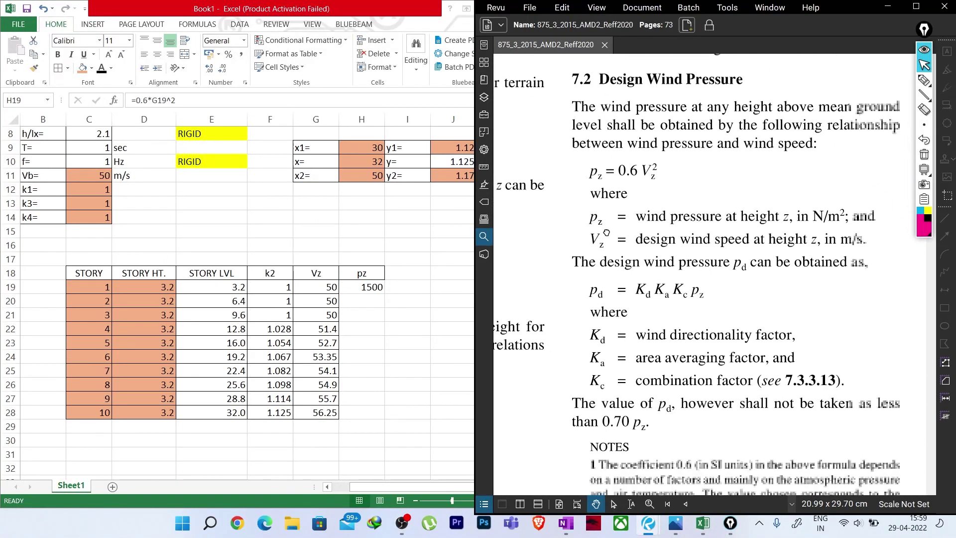
scroll(646, 240, "up", 2)
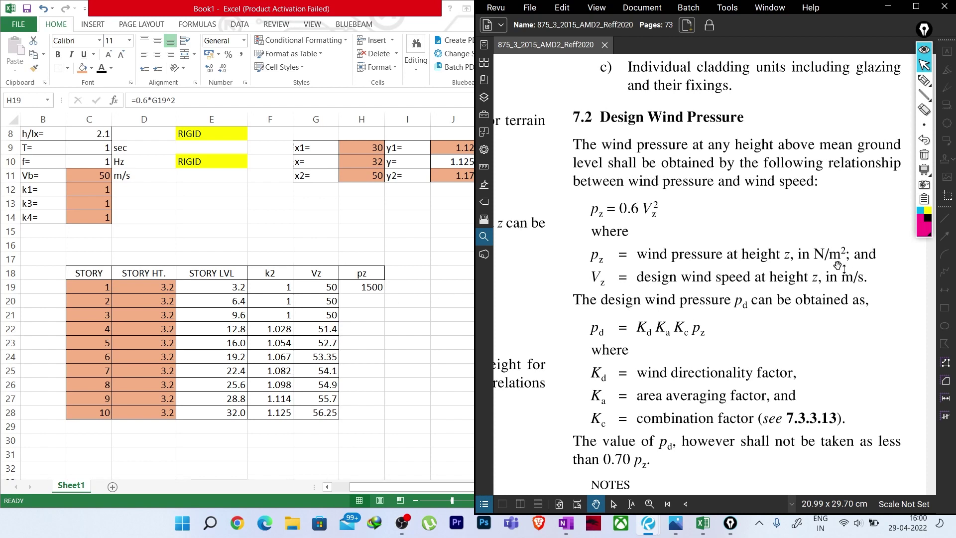
Step: Switch back to Excel and change the pz formula in H19 to =(0.6*G19^2)/1000
left_click(376, 286)
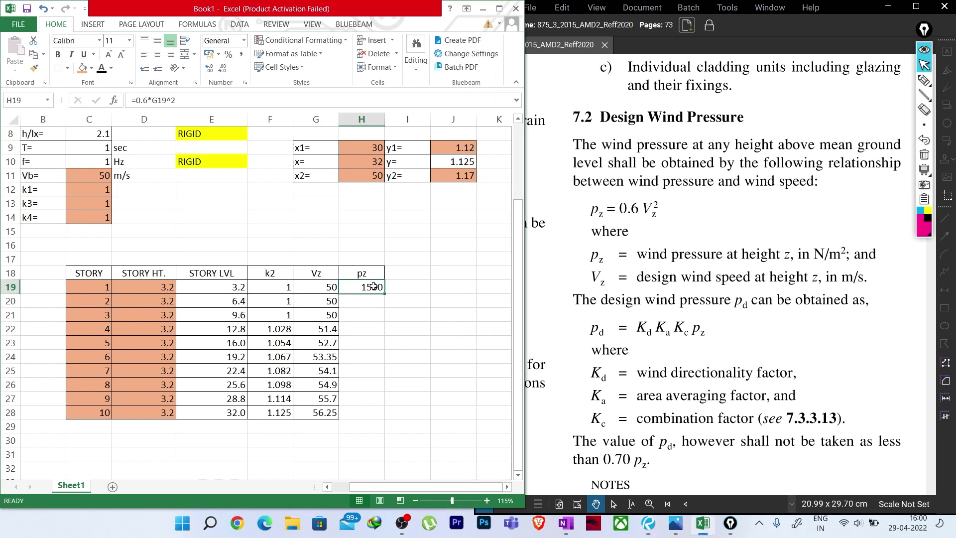
left_click(136, 99)
type("(")
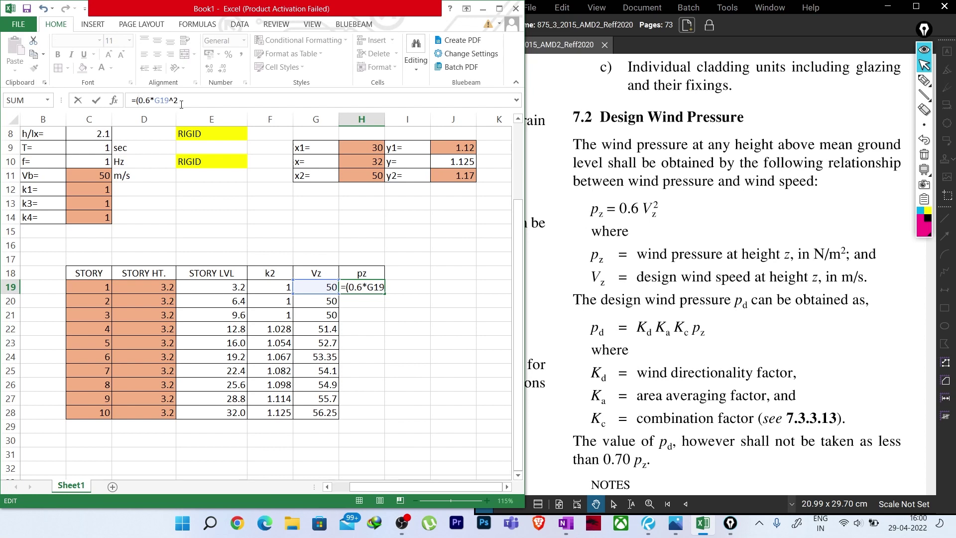
left_click(181, 104)
type(")/1000")
key("Return")
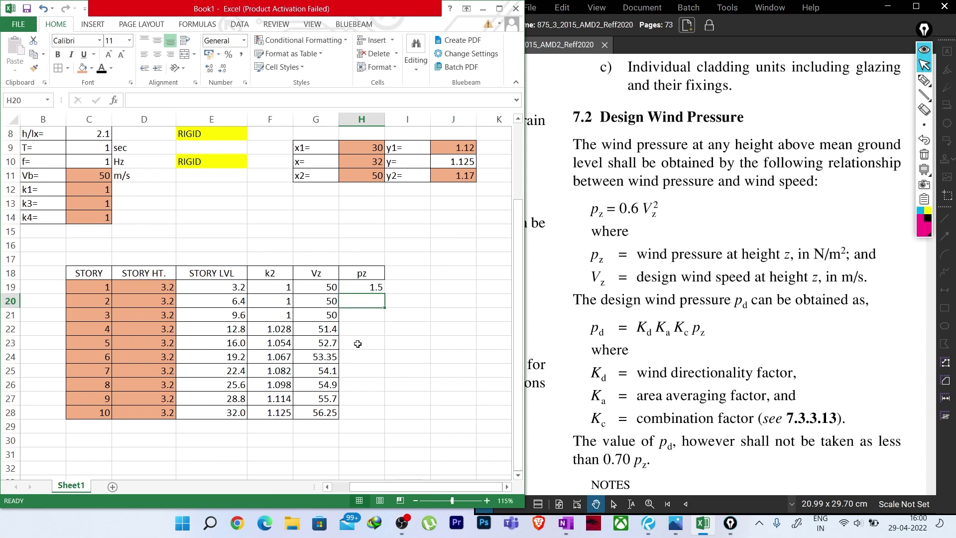
Step: Fill the pz formula from H19 down to story 10 in H28
left_click(372, 289)
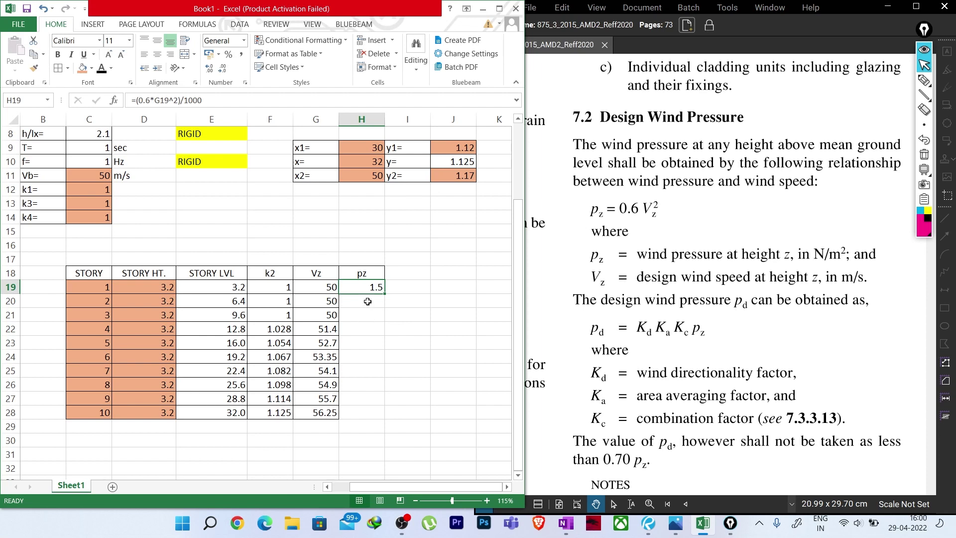
left_click(368, 302)
left_click(376, 288)
left_click_drag(385, 294, 384, 415)
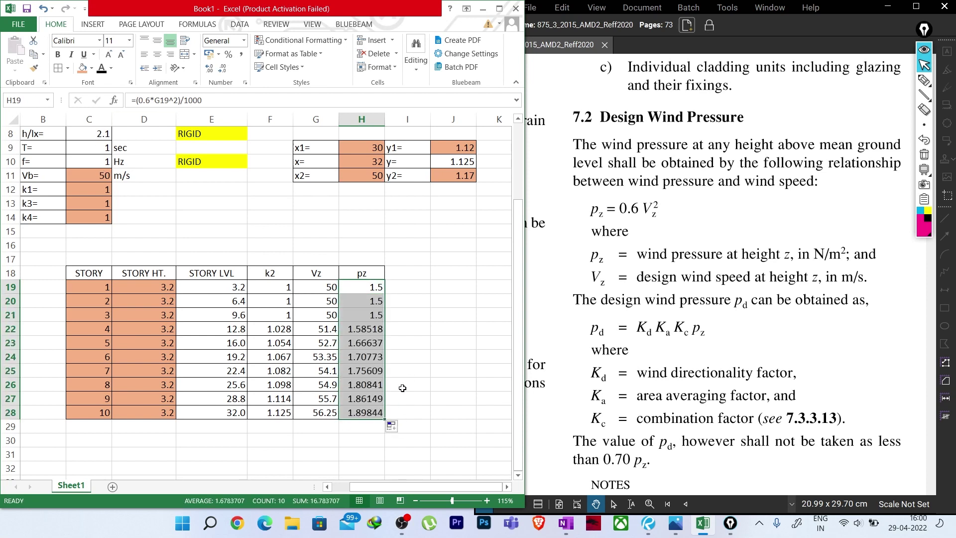
Step: Format the pz values in H19:H28 as numbers with two decimal places and apply all borders to them
right_click(366, 386)
left_click(412, 332)
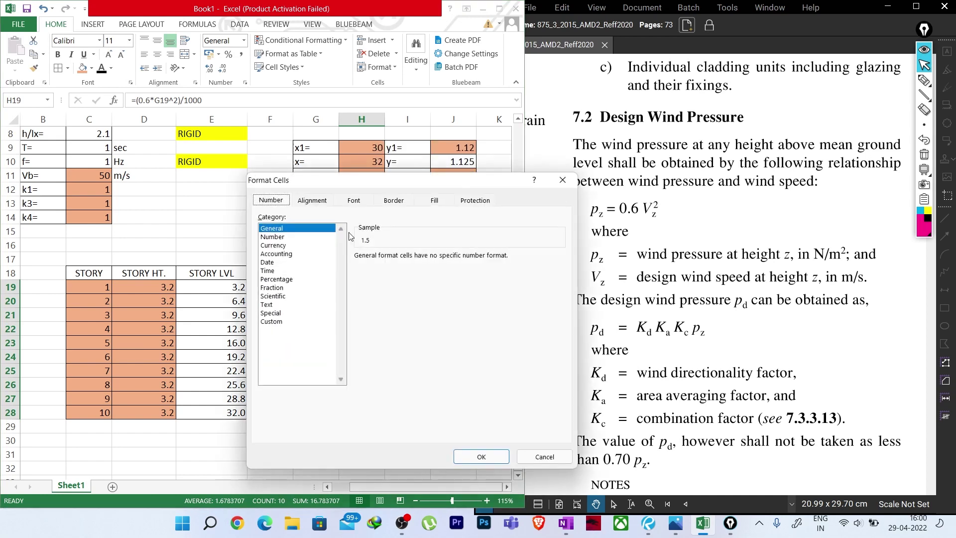
left_click(296, 237)
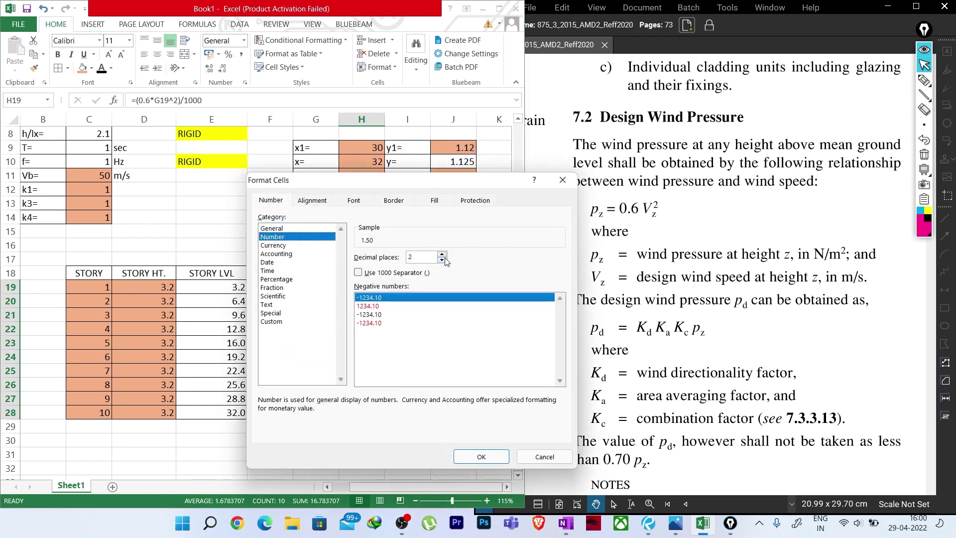
left_click(481, 457)
left_click(425, 388)
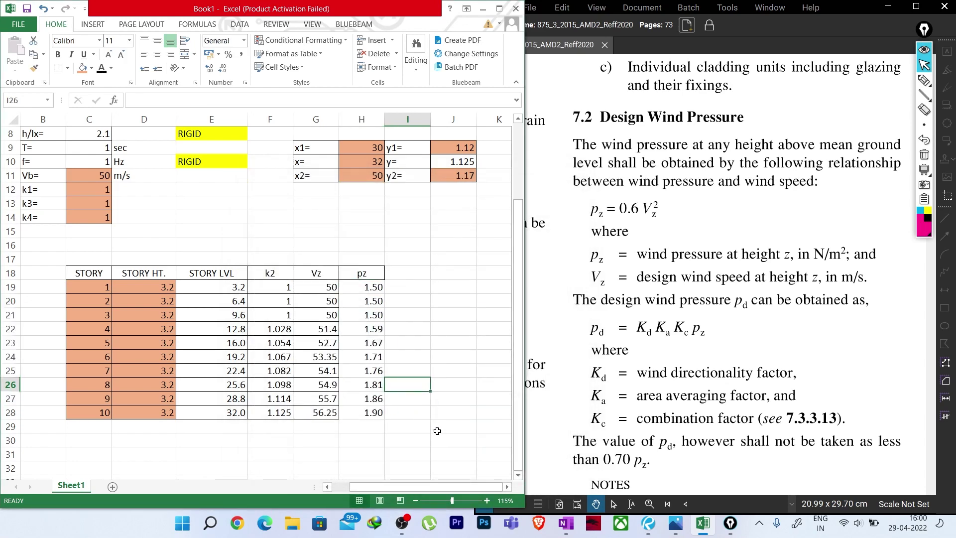
left_click_drag(360, 290, 362, 413)
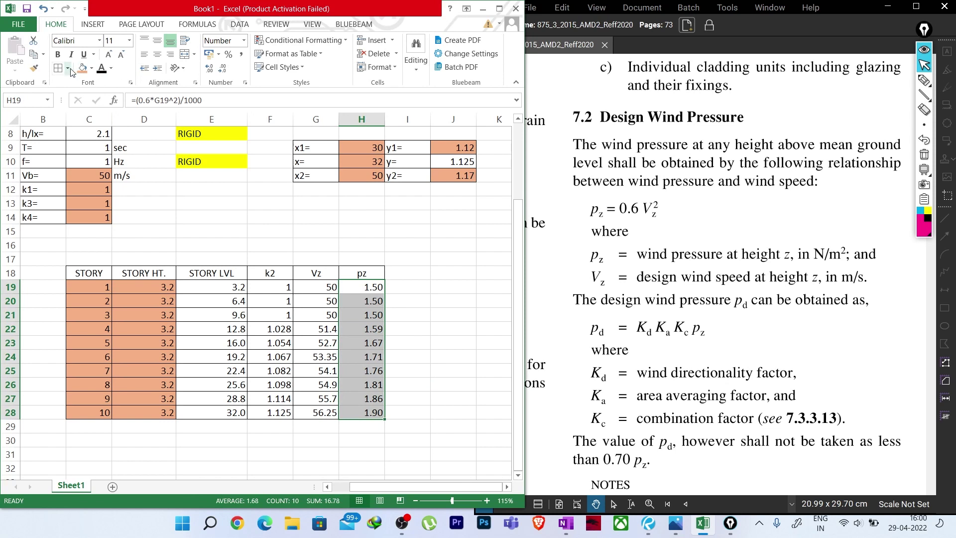
left_click(431, 340)
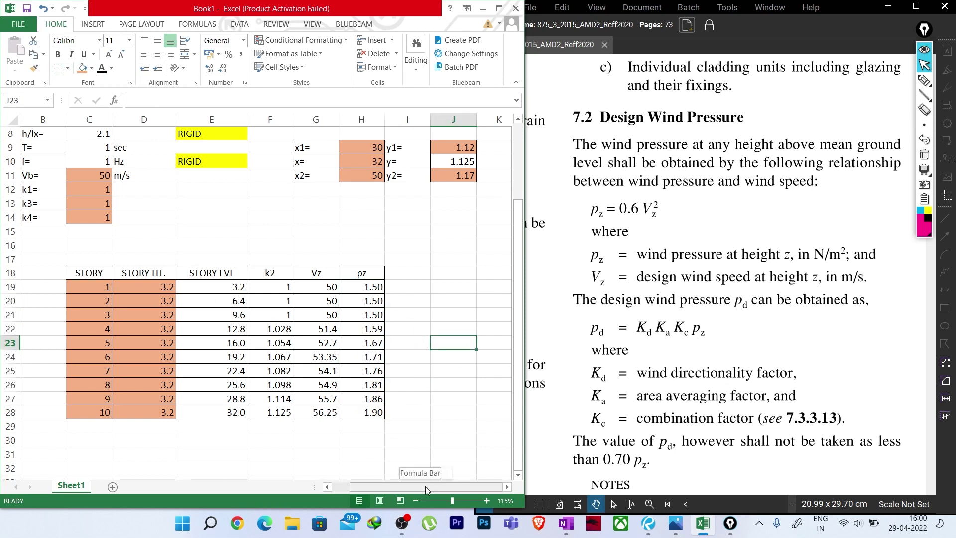
left_click(407, 272)
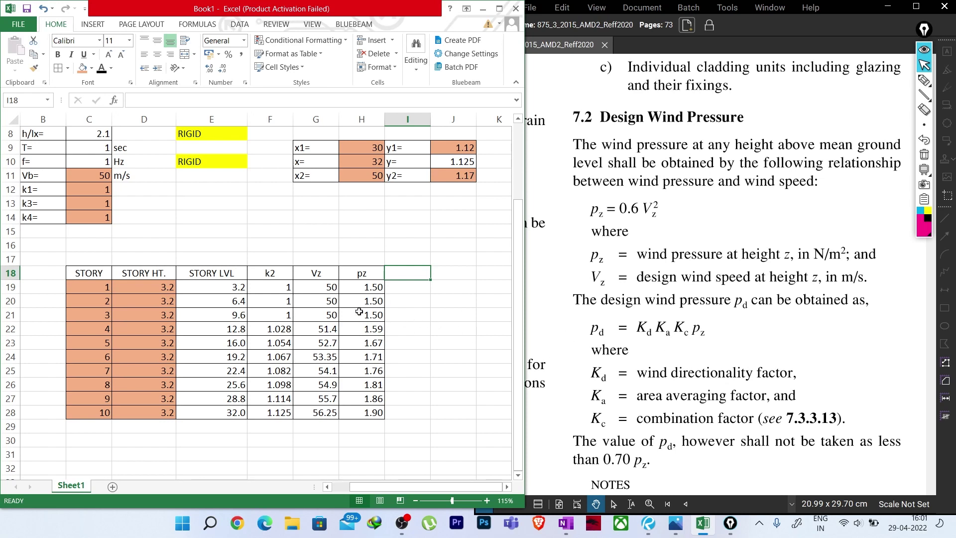
scroll(214, 252, "up", 1)
scroll(215, 252, "down", 1)
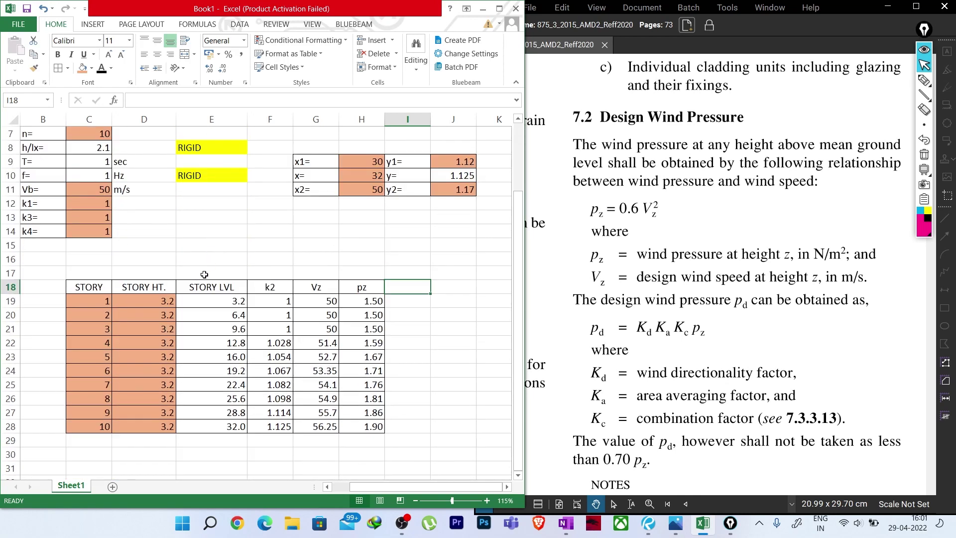
Step: Add the labels Kd= in G13 and Kc= in G14, with a capital K in both
scroll(224, 268, "up", 1)
scroll(249, 280, "down", 3)
scroll(252, 274, "up", 3)
left_click(305, 260)
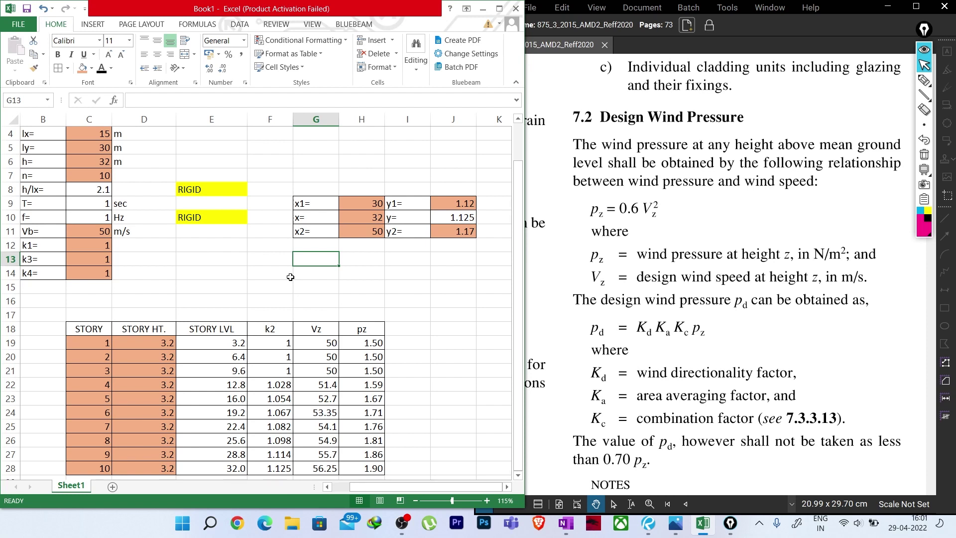
type("Kd=")
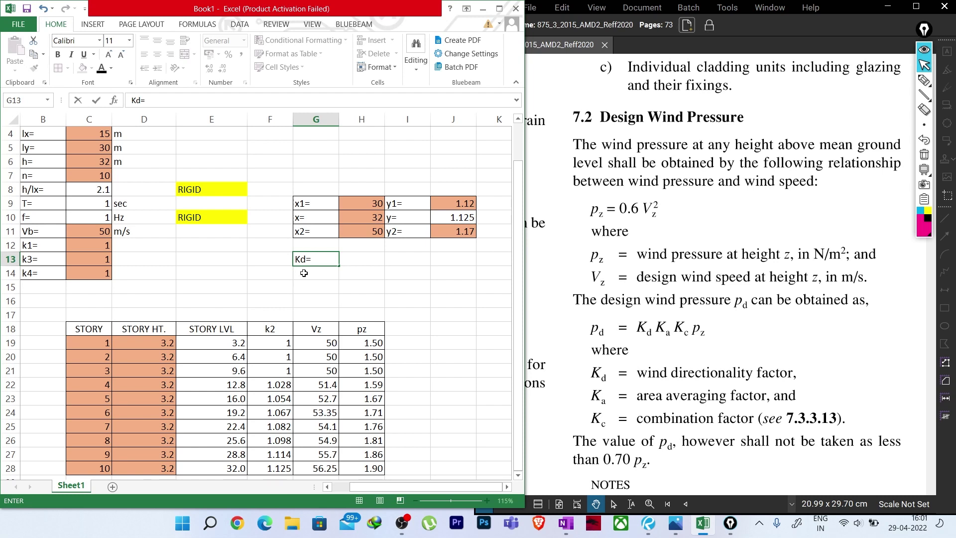
left_click(312, 271)
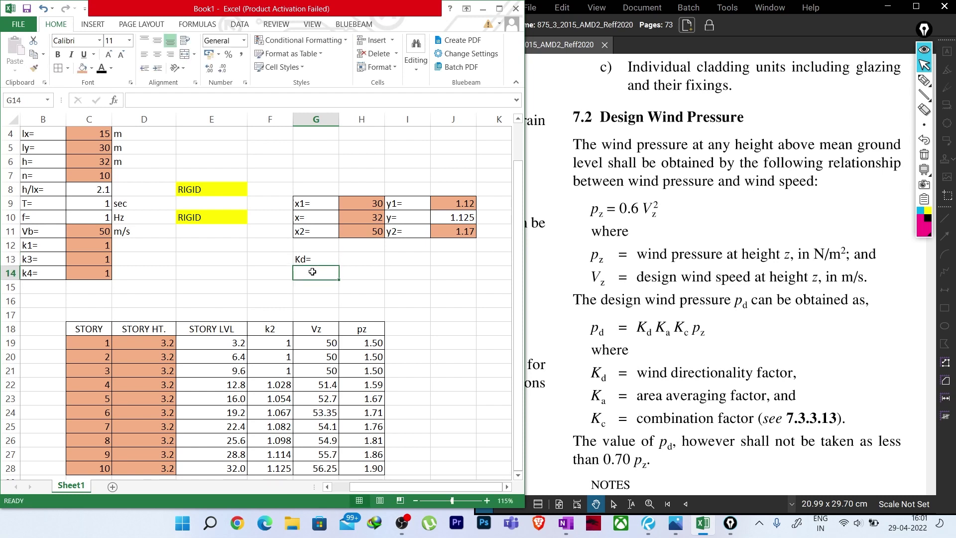
type("kc")
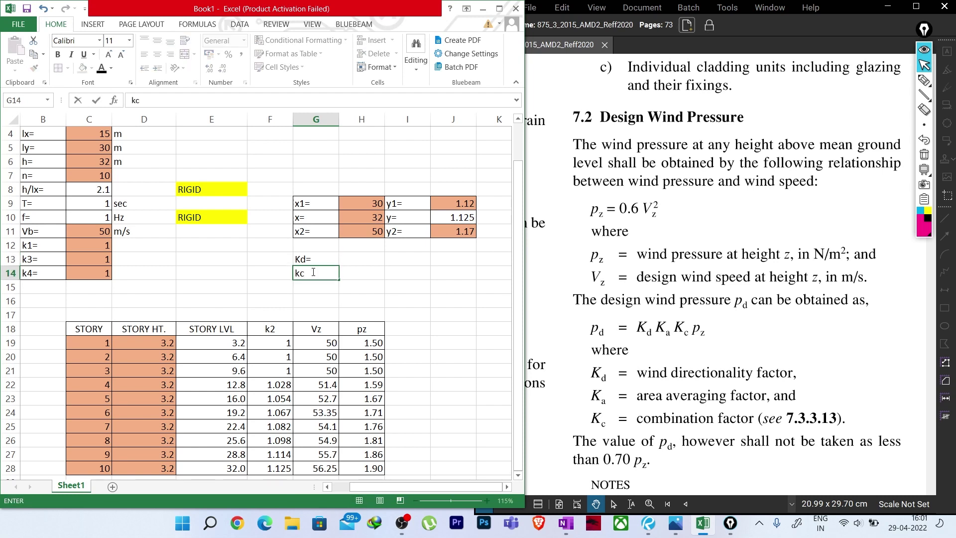
type("=")
left_click(317, 299)
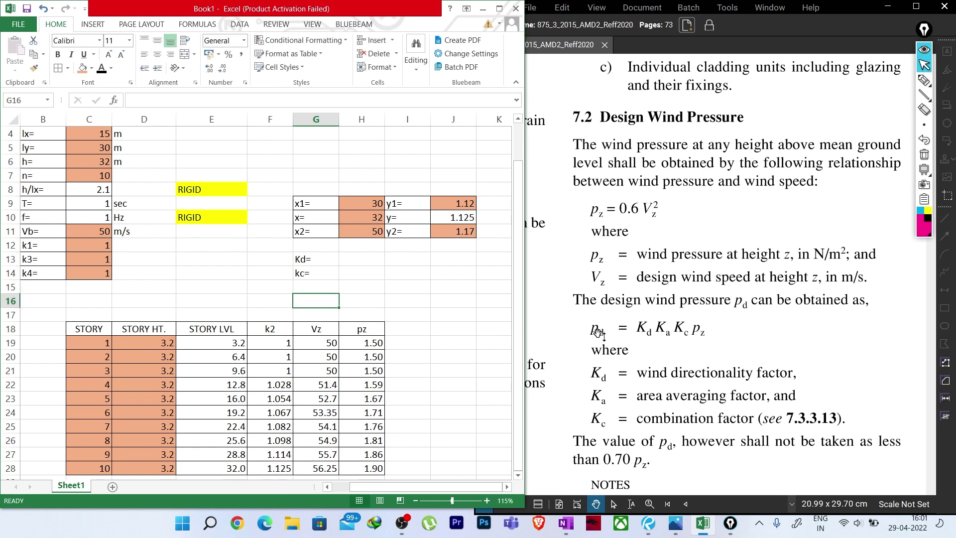
double_click(301, 274)
key("BackSpace")
type("K")
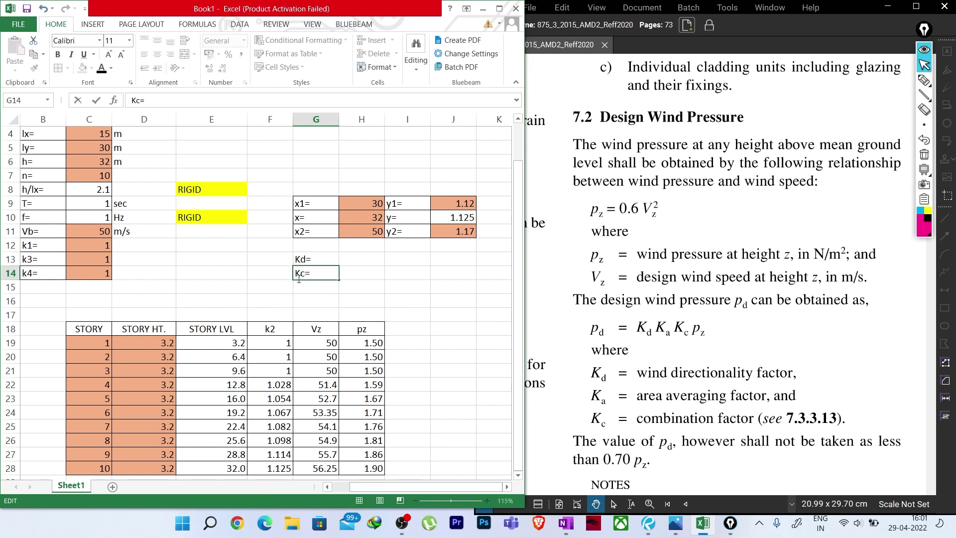
left_click(257, 297)
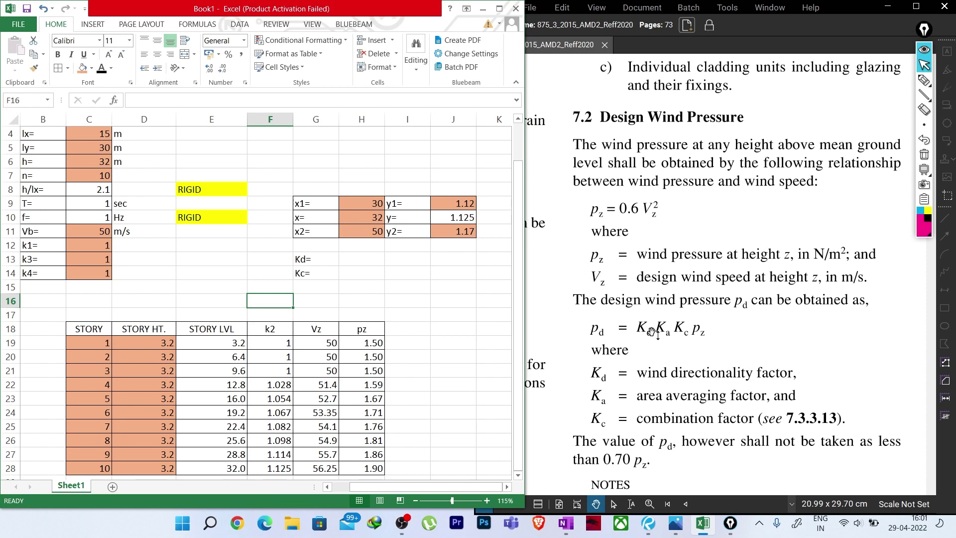
Step: Add the labels Kax= in G15 and Kay= in G16 for the area averaging factors
left_click(304, 288)
type("Kax=")
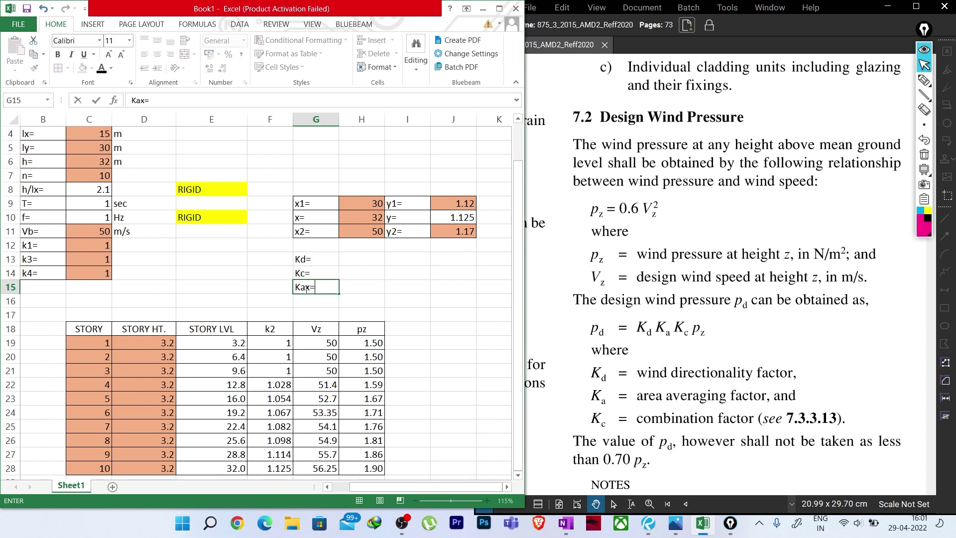
left_click(301, 302)
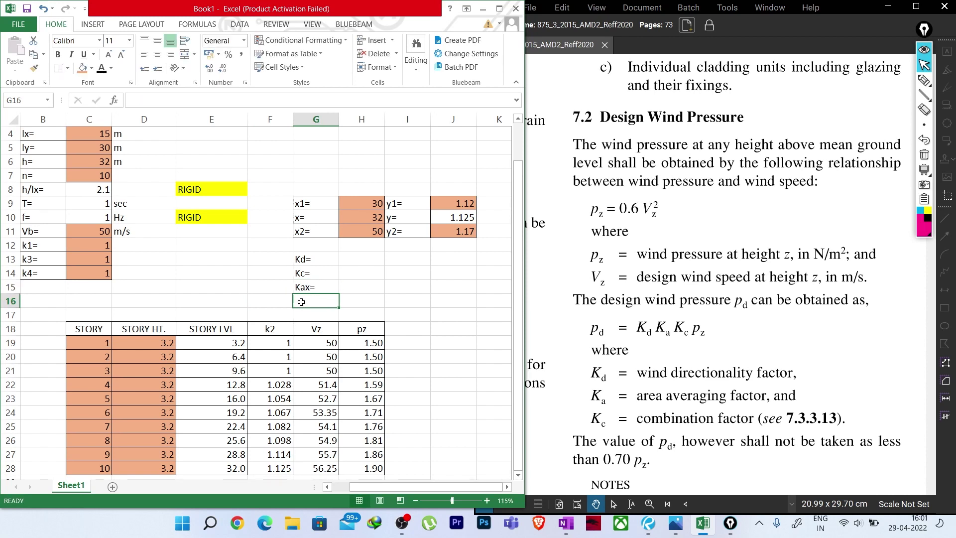
type("Kay")
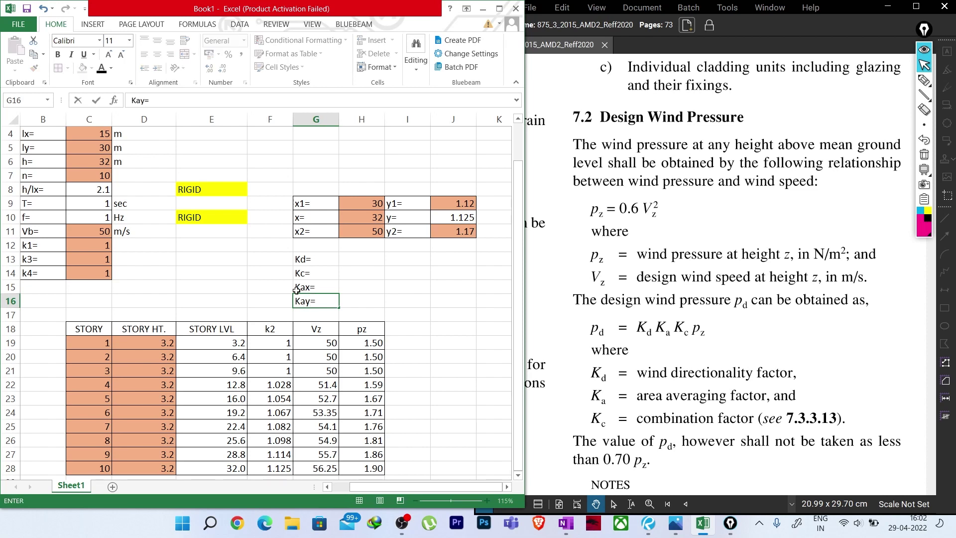
type("=")
left_click(291, 289)
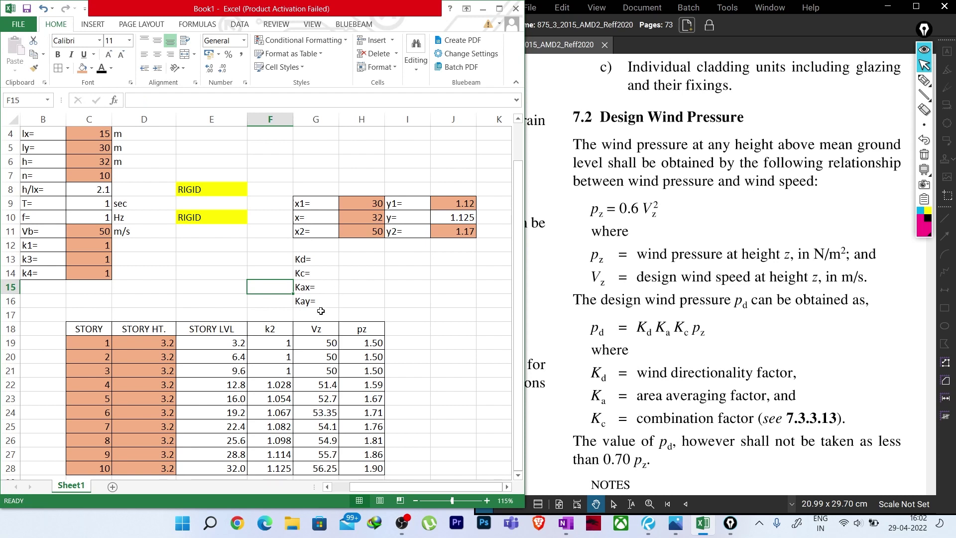
Step: Apply all borders to G13:H16 and fill the input cells H13:H16 with the orange input colour
left_click_drag(323, 258, 368, 301)
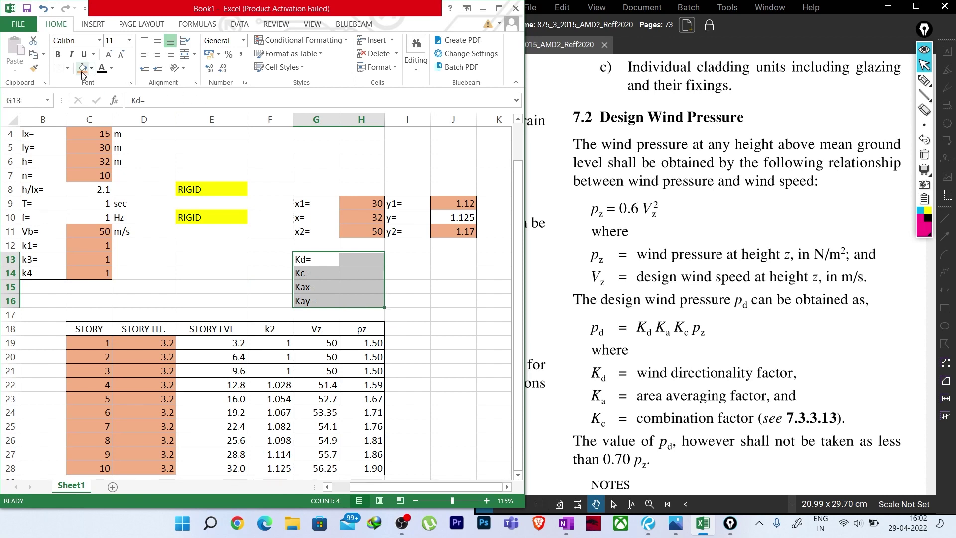
left_click_drag(358, 259, 354, 303)
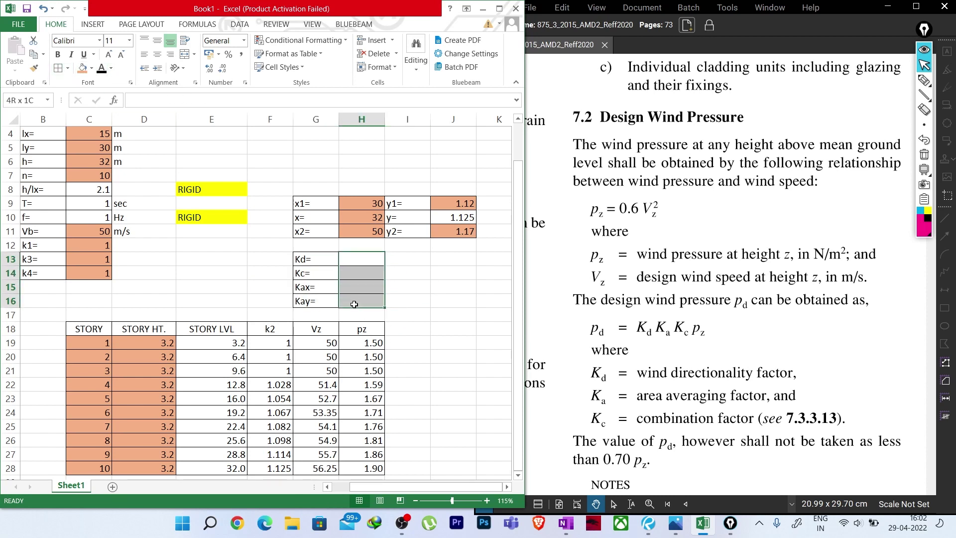
left_click(81, 72)
left_click(495, 315)
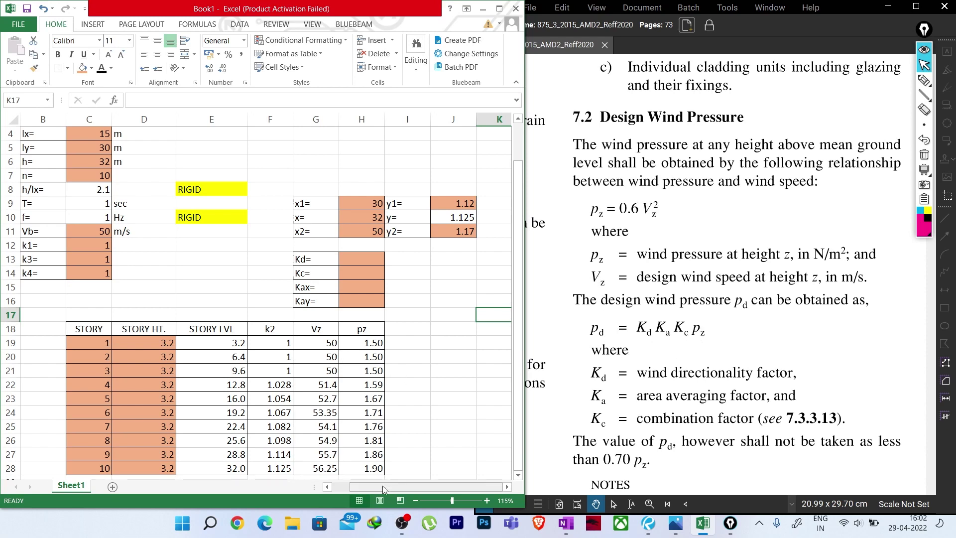
Step: Switch to the wind code PDF in Revu and read clause 7.2.1 for the wind directionality factor Kd in cyclone affected regions
scroll(377, 382, "down", 1)
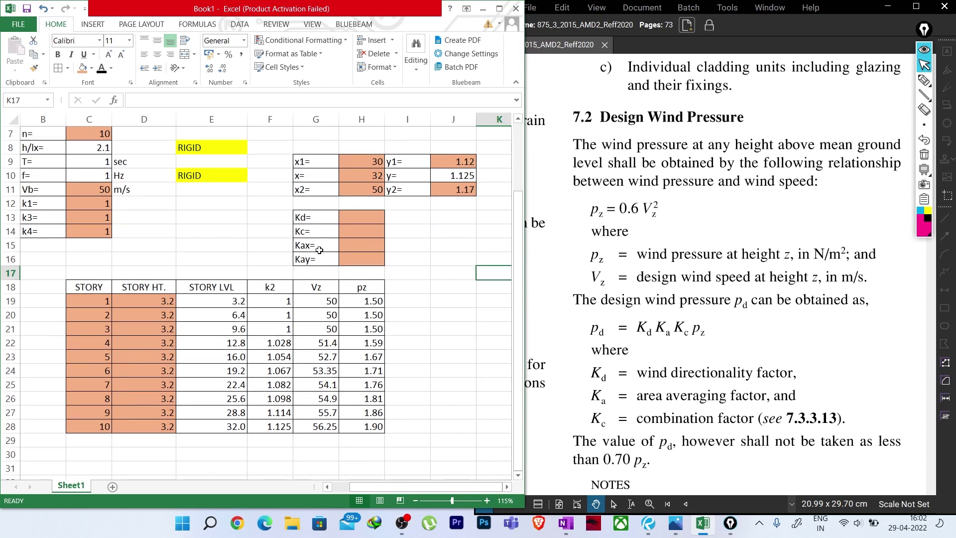
scroll(261, 299, "down", 3)
scroll(261, 299, "up", 3)
left_click(690, 315)
scroll(690, 314, "down", 4)
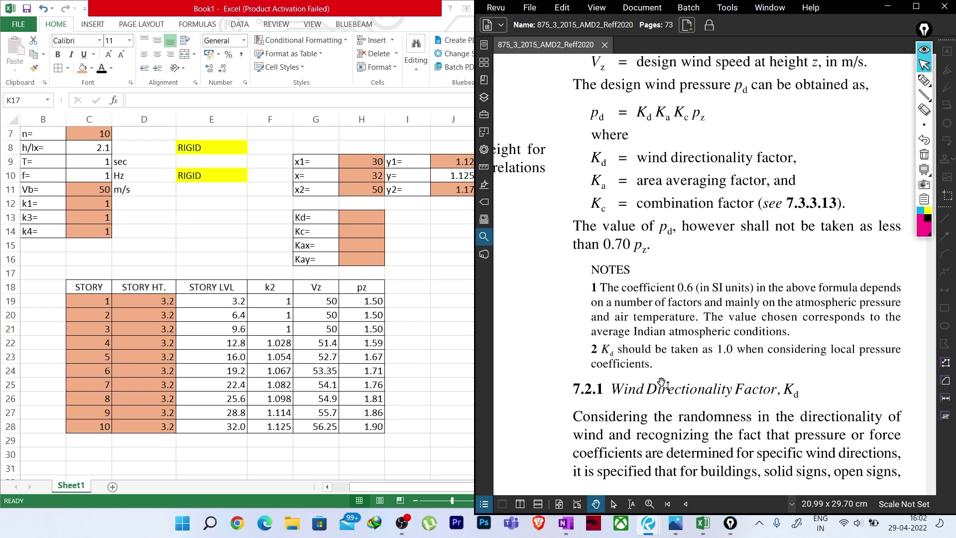
scroll(662, 381, "down", 1)
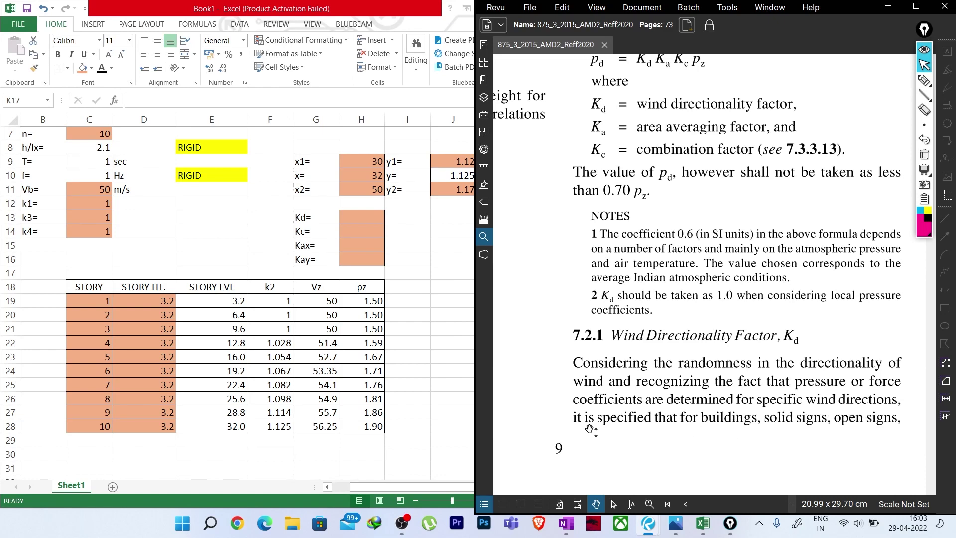
scroll(721, 418, "down", 1)
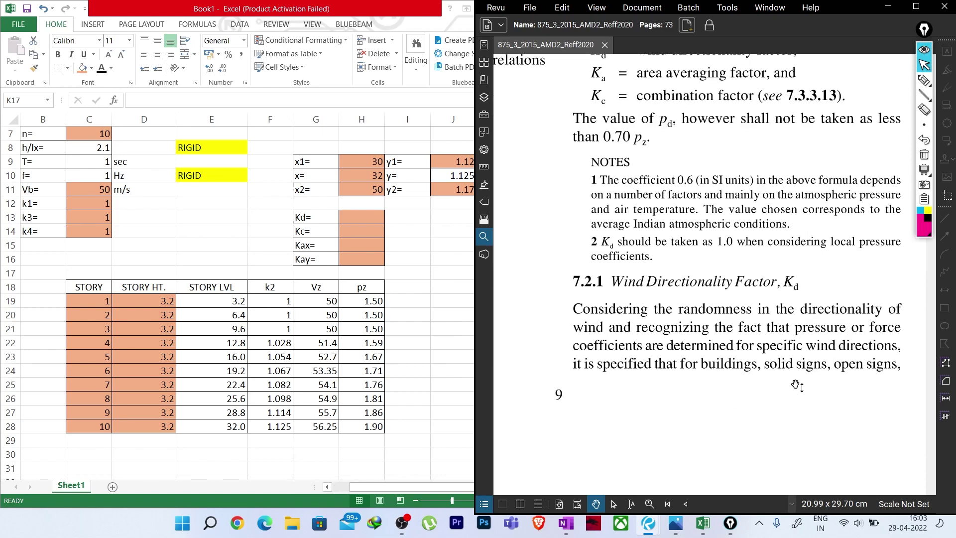
scroll(795, 383, "down", 7)
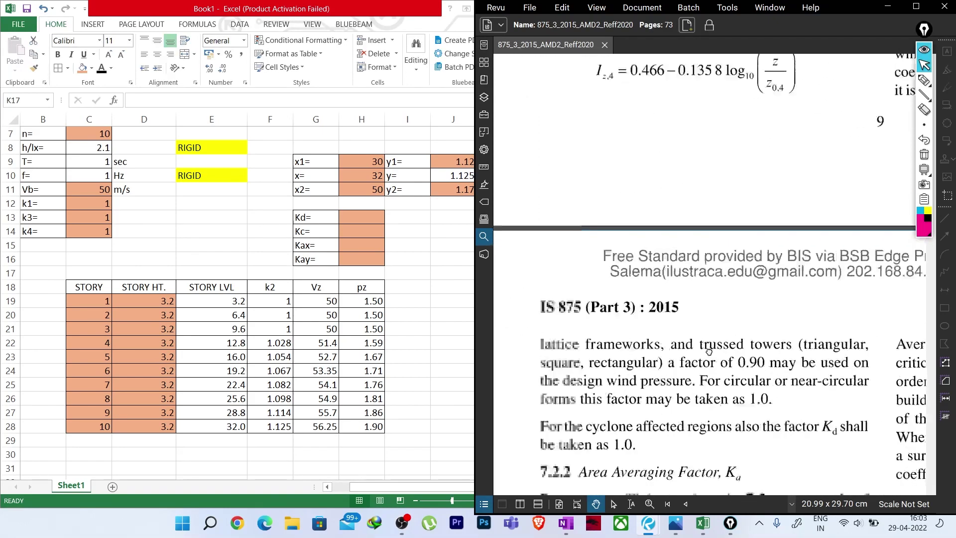
left_click_drag(738, 334, 668, 303)
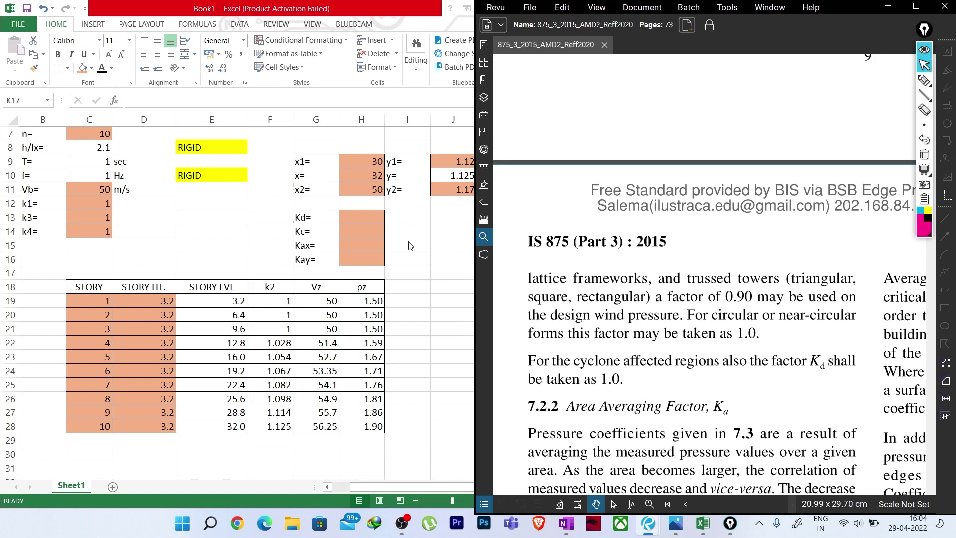
Step: Switch back to Excel and enter 1 as the Kd value in H13
left_click(334, 215)
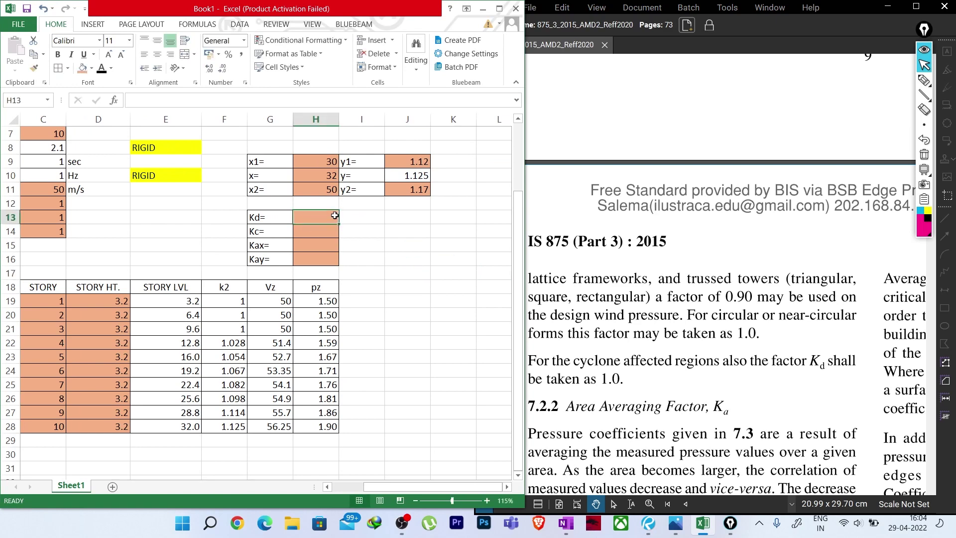
type("1")
left_click(320, 232)
scroll(396, 315, "down", 2)
scroll(396, 315, "up", 2)
Step: Switch to the wind code PDF in Revu and find clause 7.3.3.13 Frames to read the rule for the combination factor Kc
left_click(630, 298)
scroll(696, 289, "down", 4)
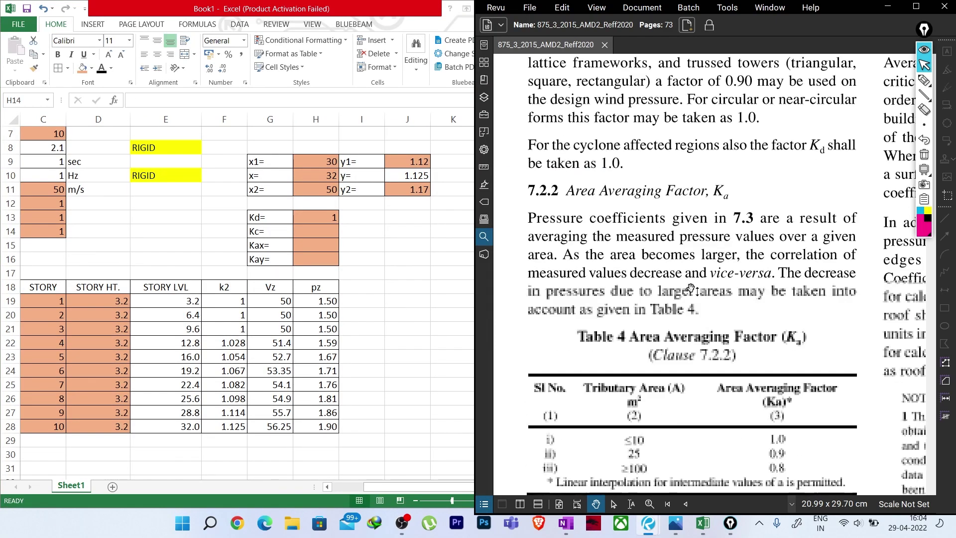
scroll(691, 290, "down", 4)
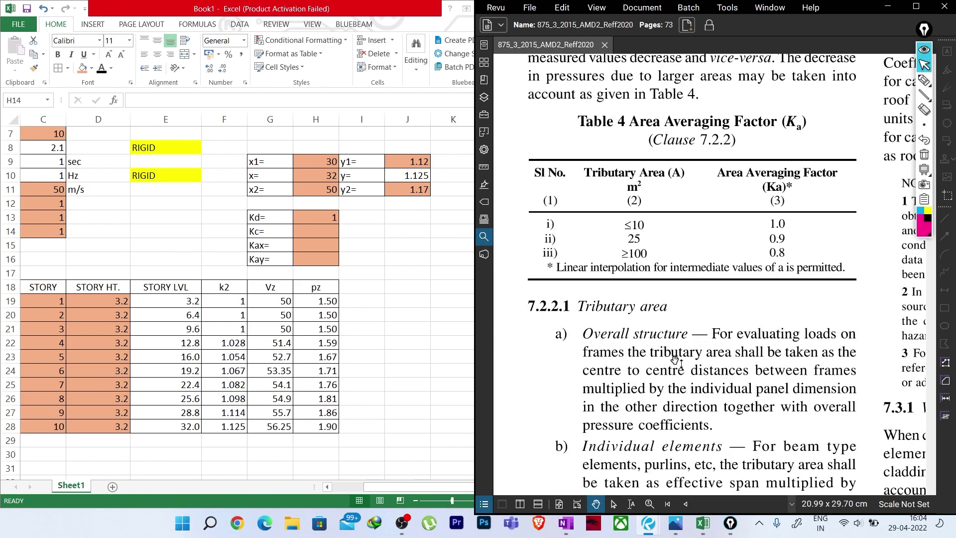
scroll(675, 360, "down", 20)
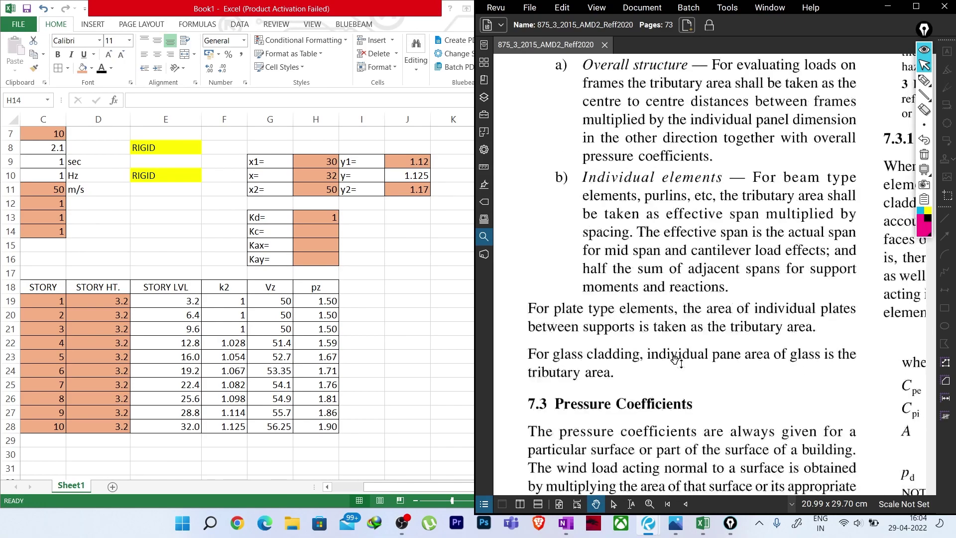
scroll(675, 360, "down", 12)
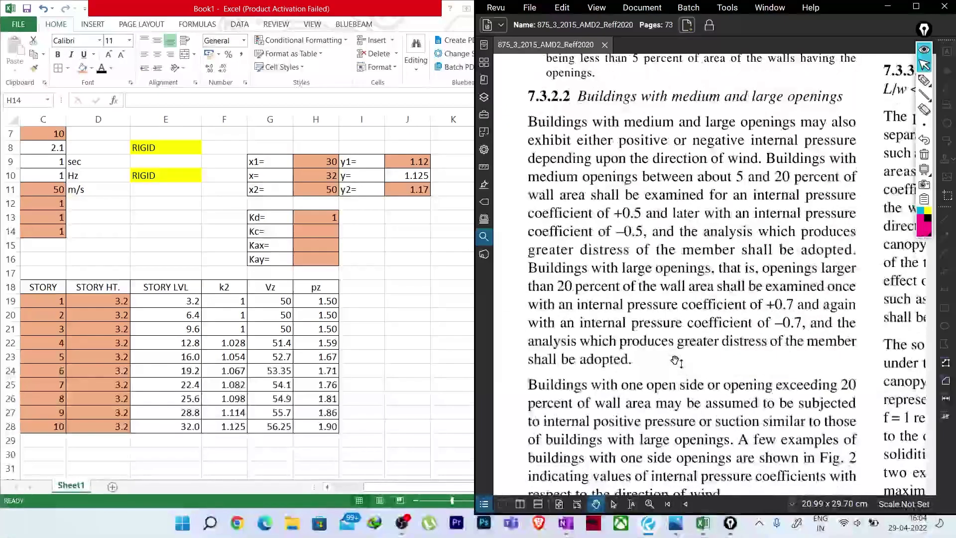
scroll(643, 221, "up", 3, "ctrl")
scroll(643, 222, "down", 15)
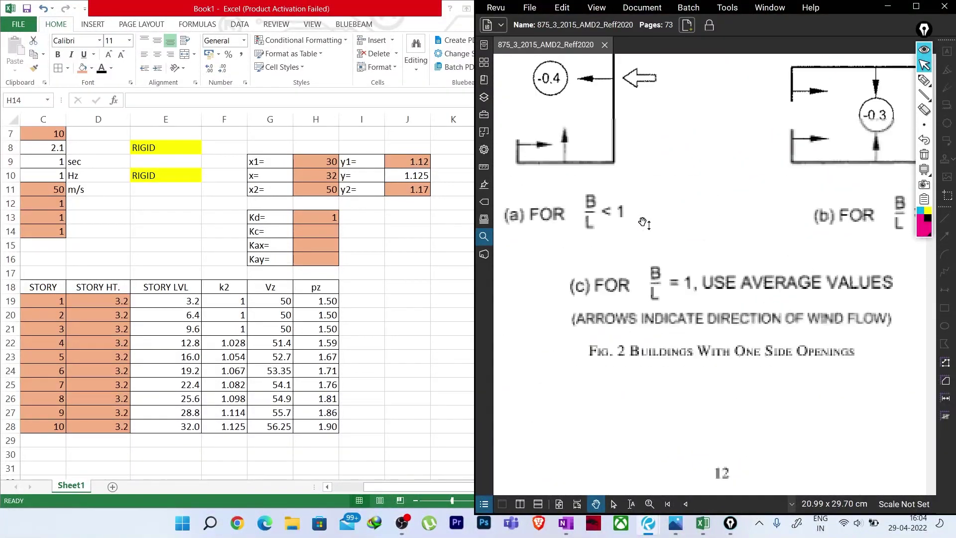
scroll(643, 222, "down", 12)
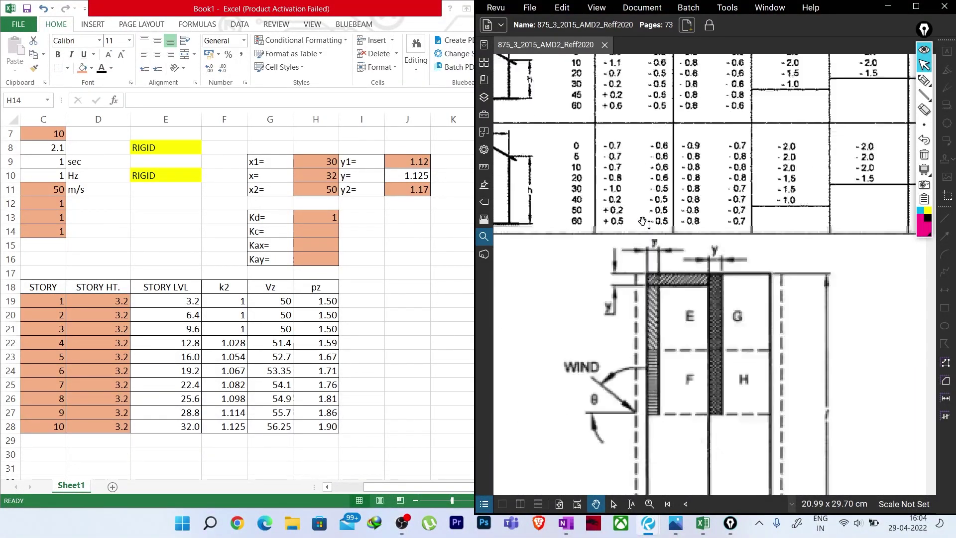
scroll(644, 222, "up", 3, "ctrl")
scroll(643, 222, "down", 3, "ctrl")
scroll(644, 222, "down", 15)
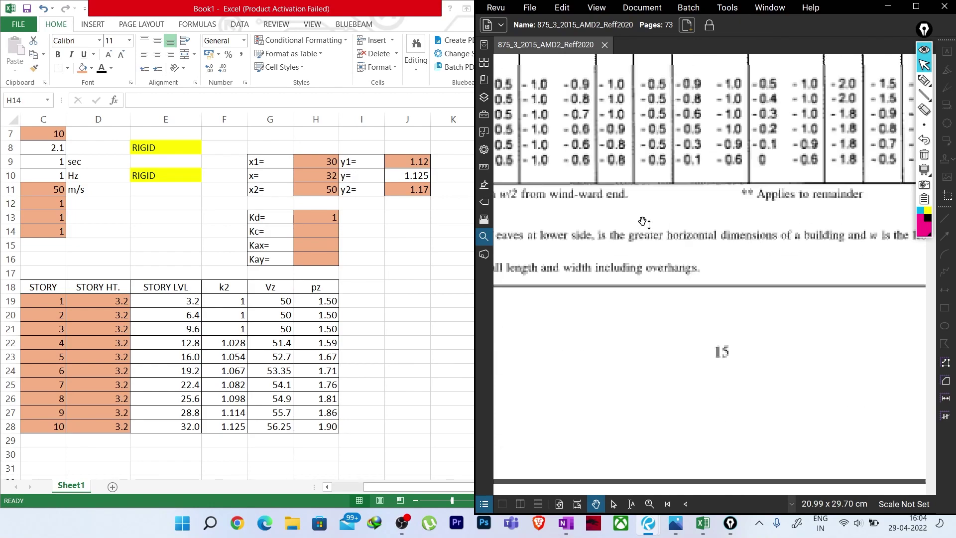
scroll(644, 222, "down", 15)
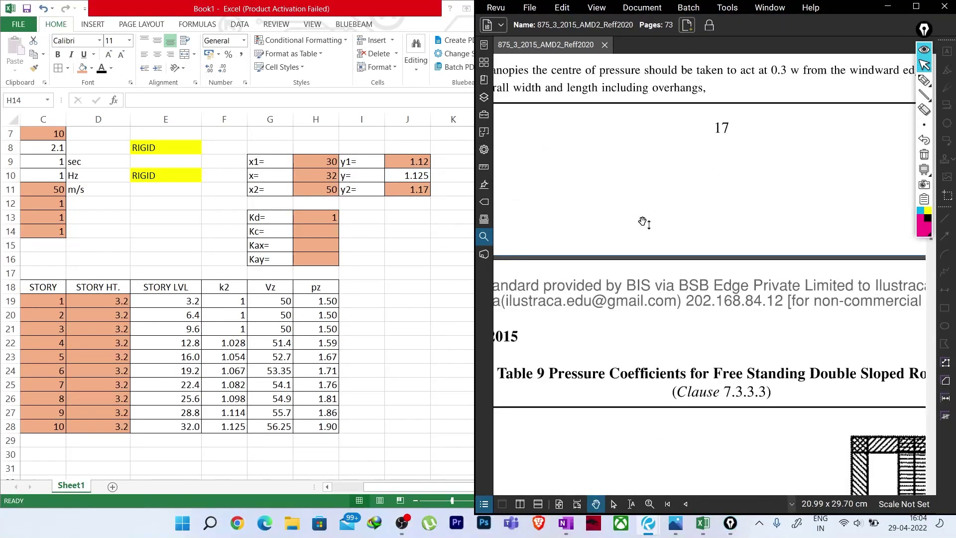
scroll(643, 222, "up", 10)
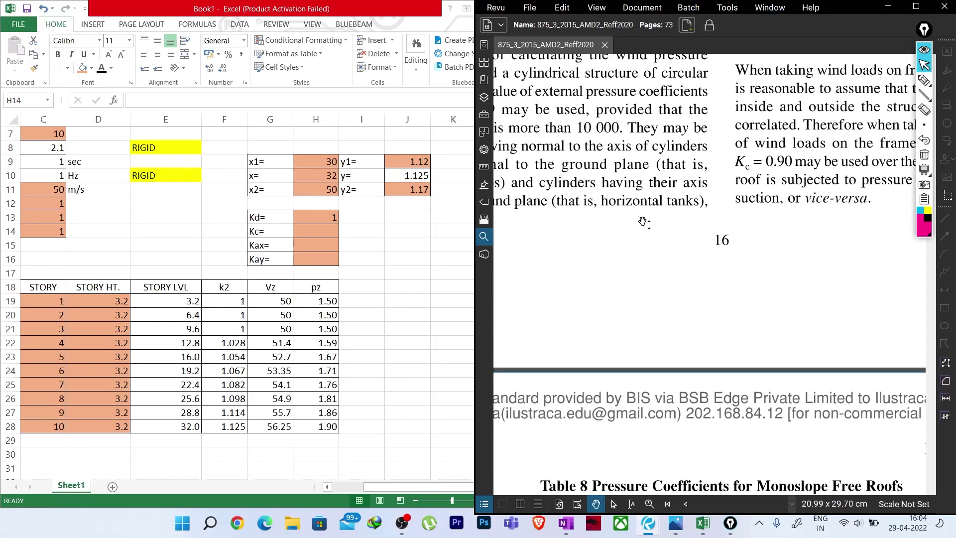
scroll(644, 222, "down", 2, "ctrl")
scroll(737, 201, "up", 2, "ctrl")
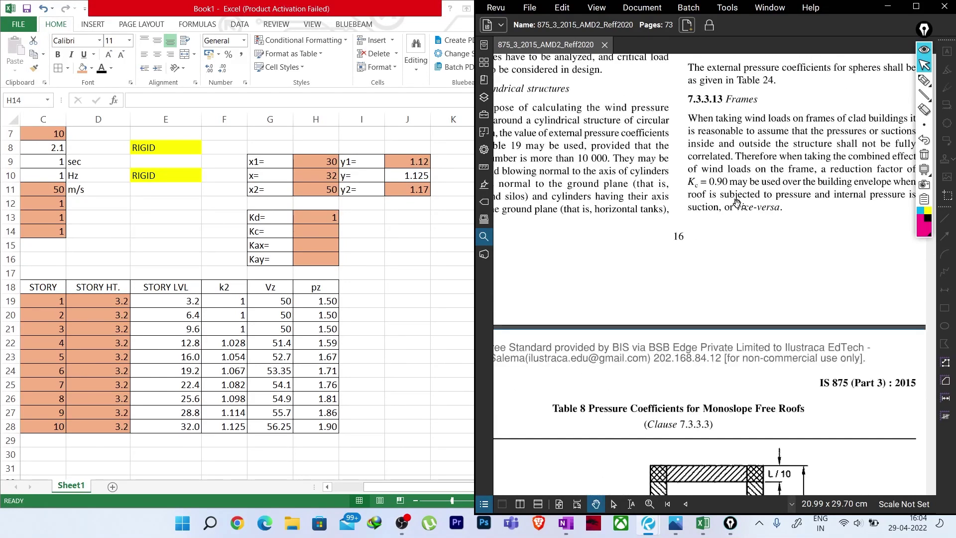
scroll(743, 199, "up", 1, "ctrl")
scroll(679, 207, "down", 1, "ctrl")
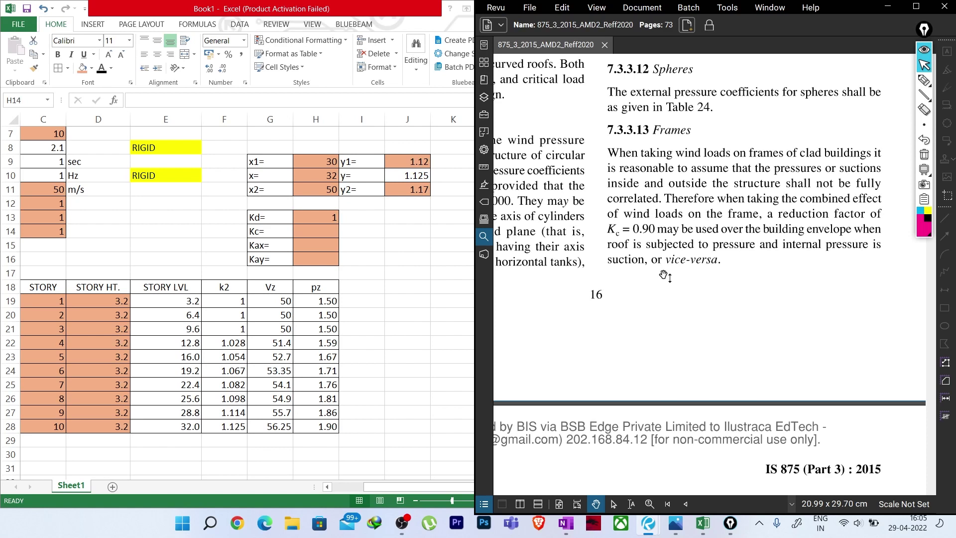
Step: Switch back to Excel and enter 1 as the Kc value in H14
left_click(315, 230)
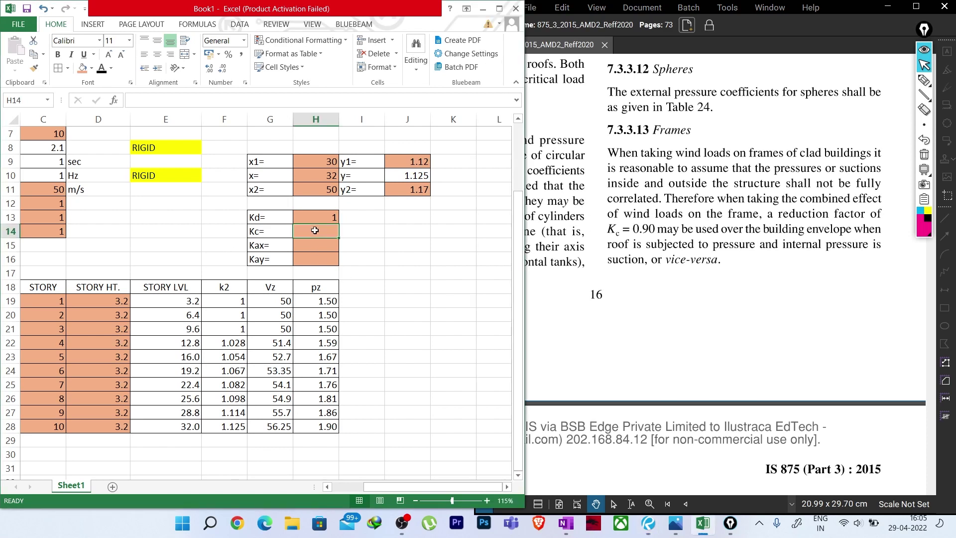
type("1")
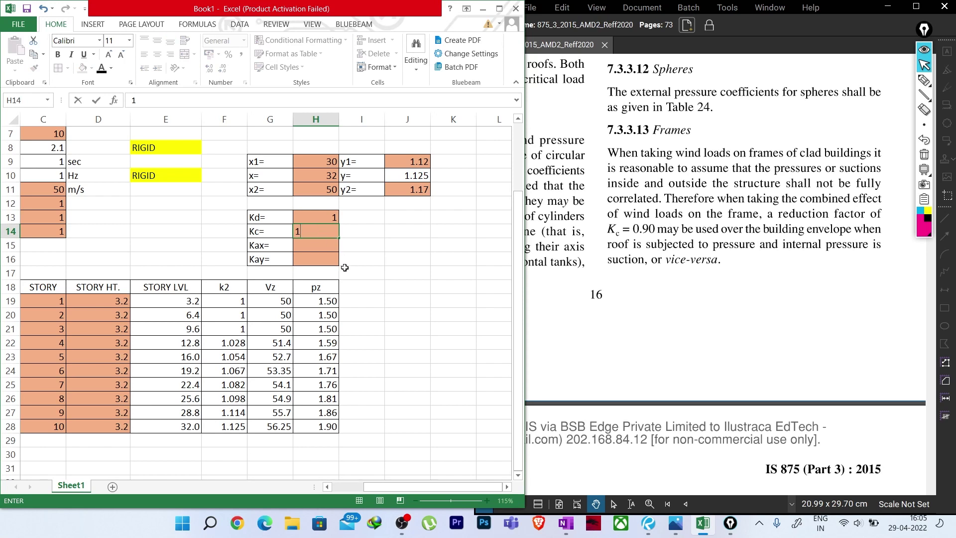
left_click(372, 288)
left_click(322, 246)
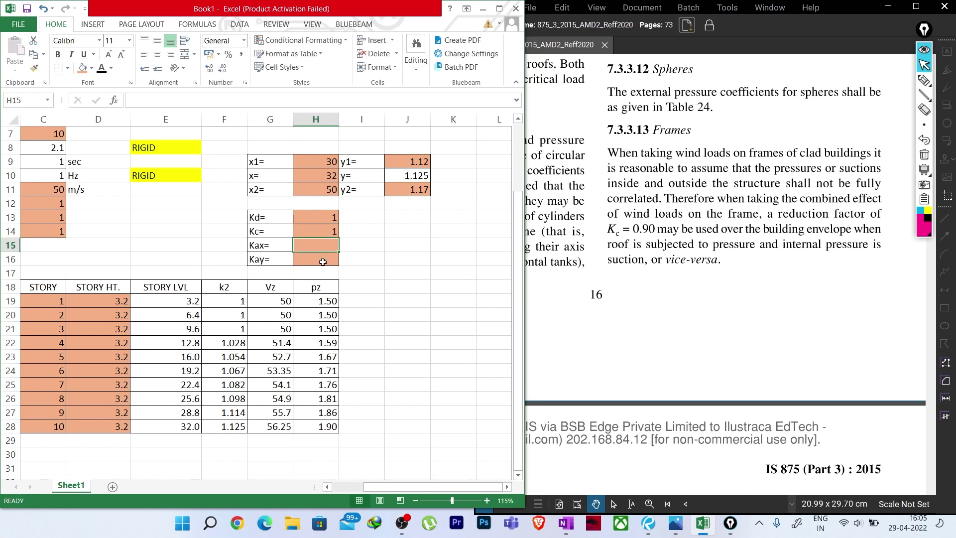
Step: Switch to the wind code PDF in Revu and find clause 7.2.2 with Table 4 to read the area averaging factor Ka
left_click(322, 262)
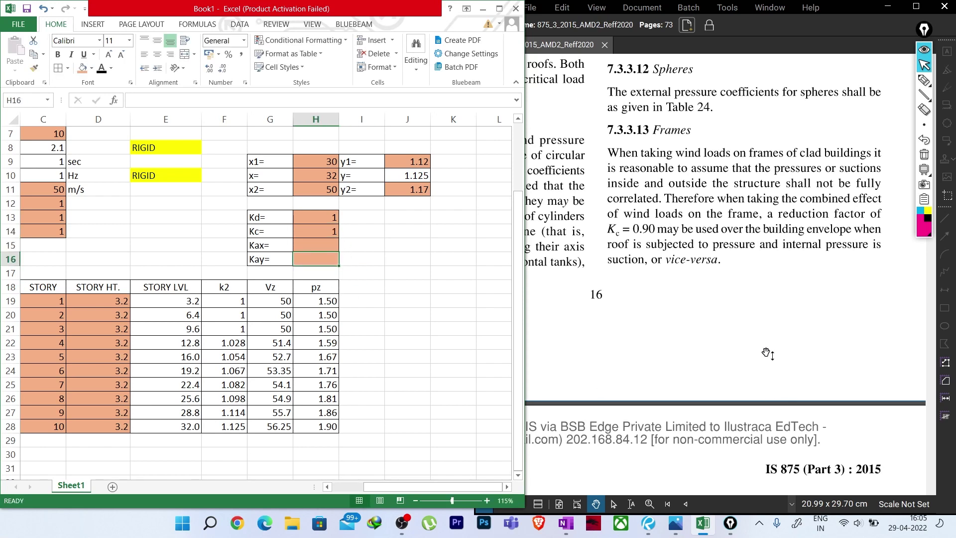
left_click(667, 280)
scroll(769, 299, "down", 5)
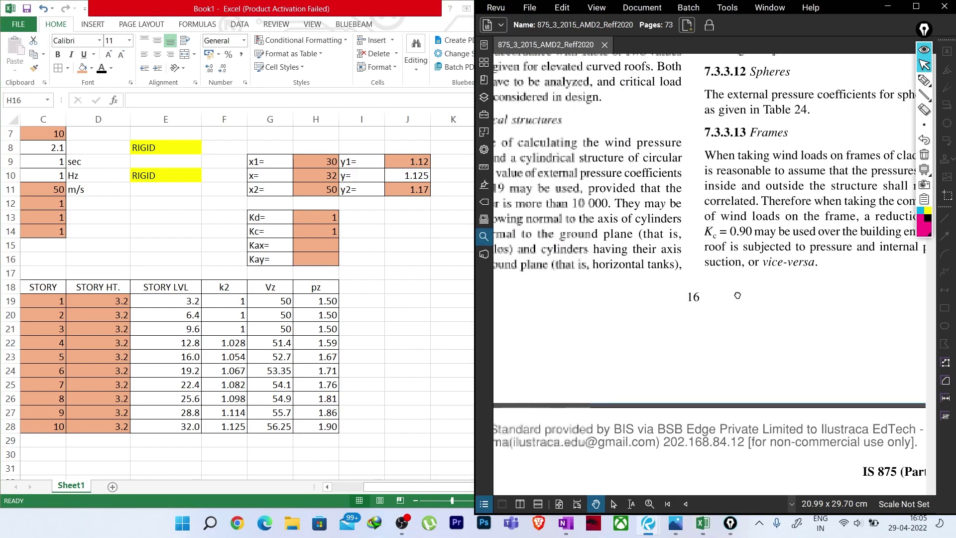
scroll(769, 299, "down", 5)
scroll(768, 299, "up", 10)
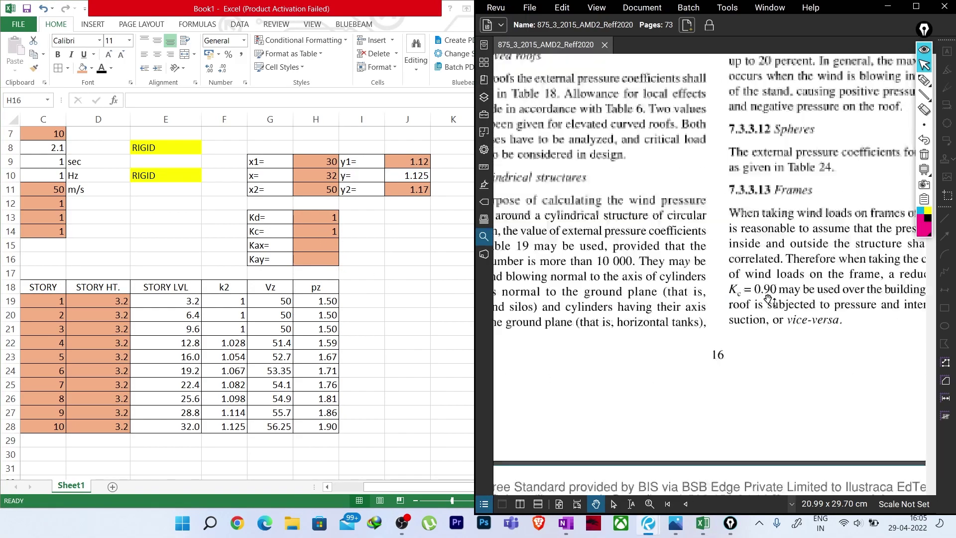
scroll(769, 297, "up", 15)
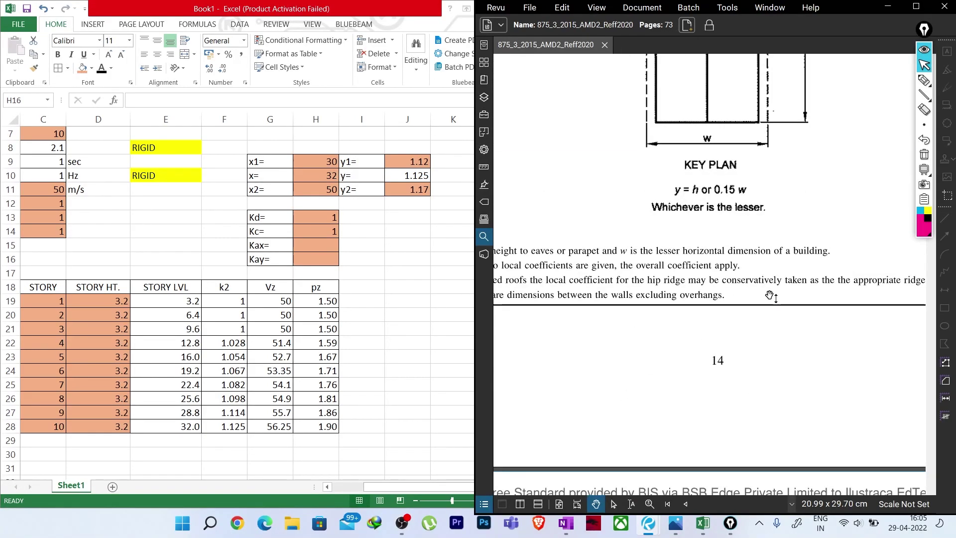
scroll(769, 298, "up", 10)
scroll(769, 298, "up", 3)
scroll(770, 297, "up", 15)
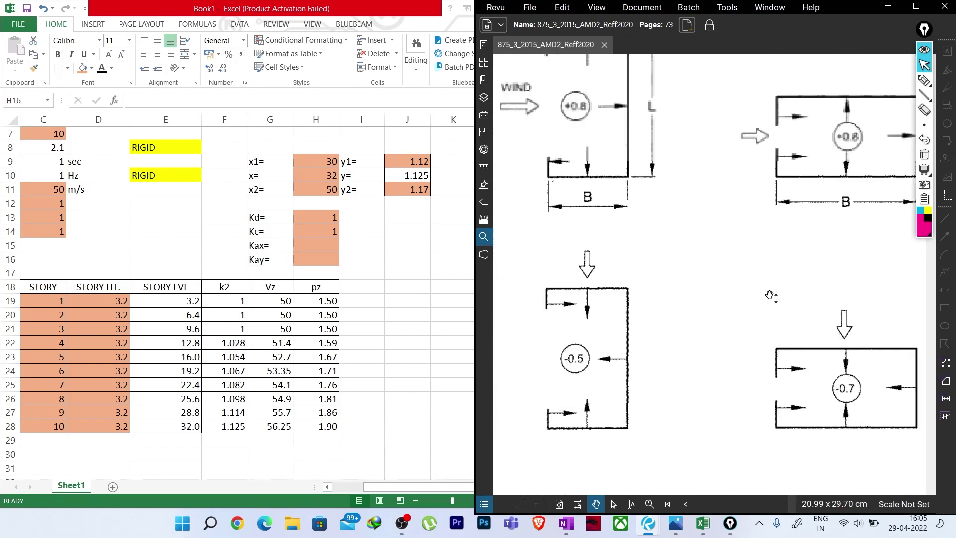
scroll(769, 297, "up", 15)
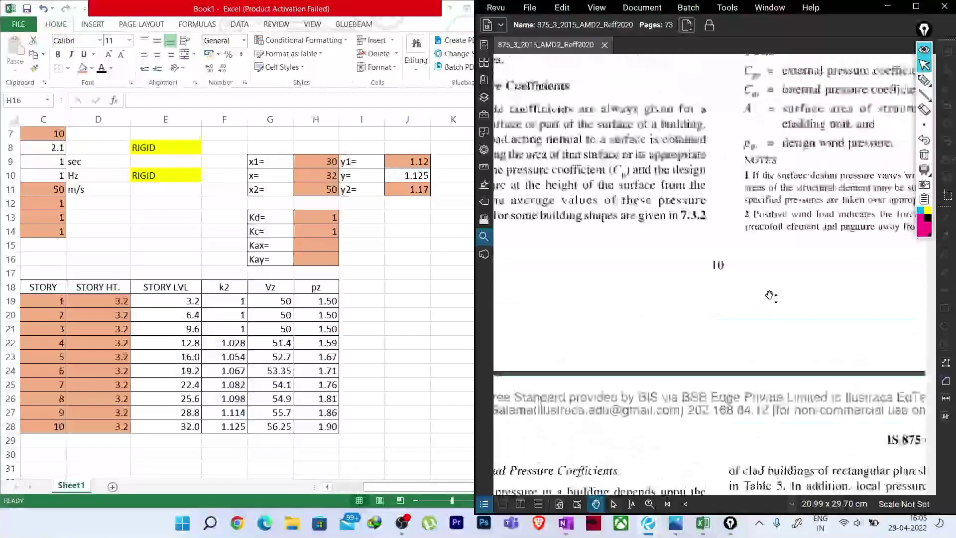
scroll(771, 296, "up", 10)
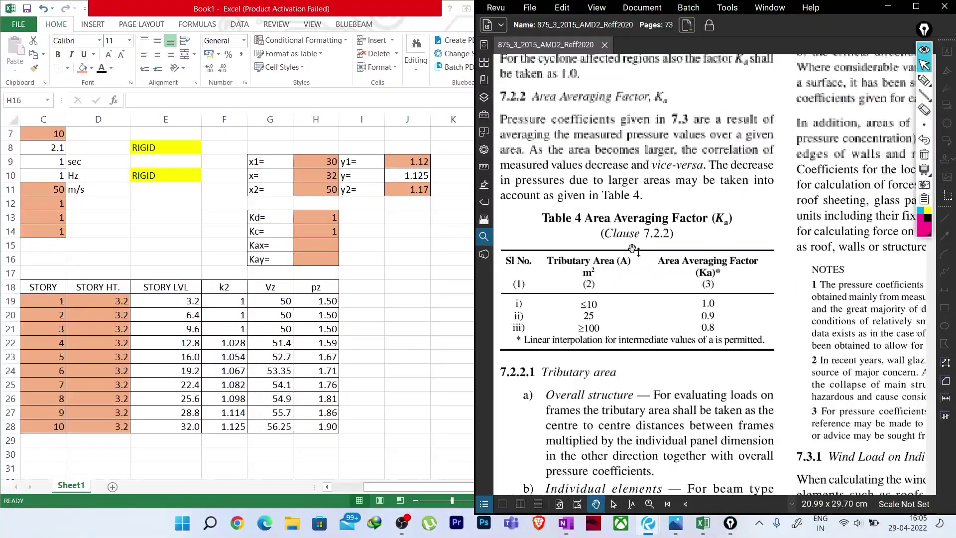
left_click_drag(680, 260, 706, 258)
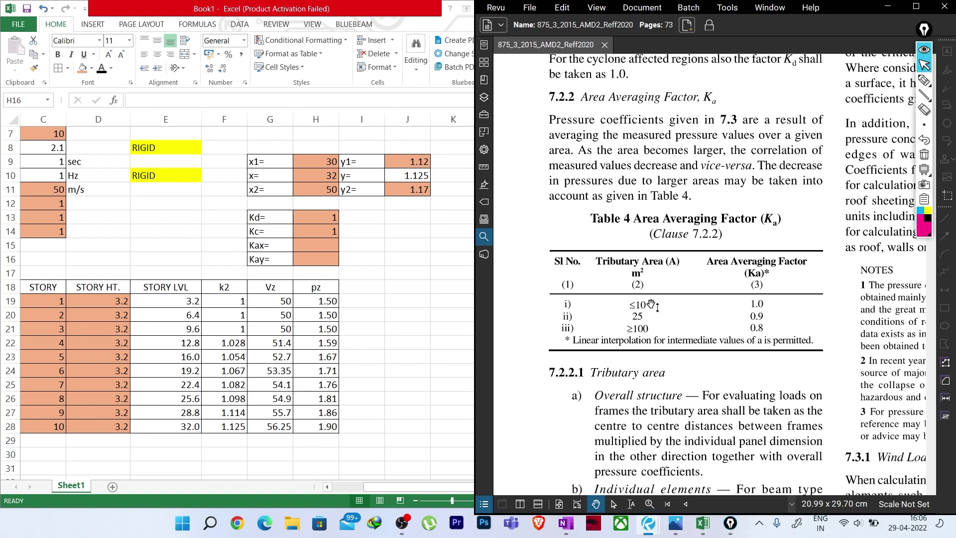
Step: Switch to OneNote and draw an orange arrow at the elevation's fourth floor line, bounded by lines half a story above and below
left_click(648, 524)
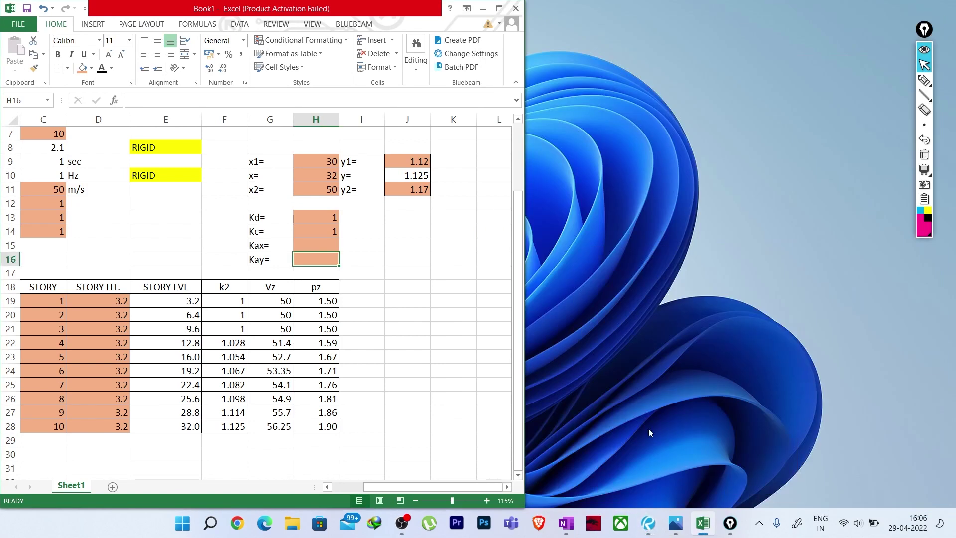
left_click(642, 523)
left_click(564, 523)
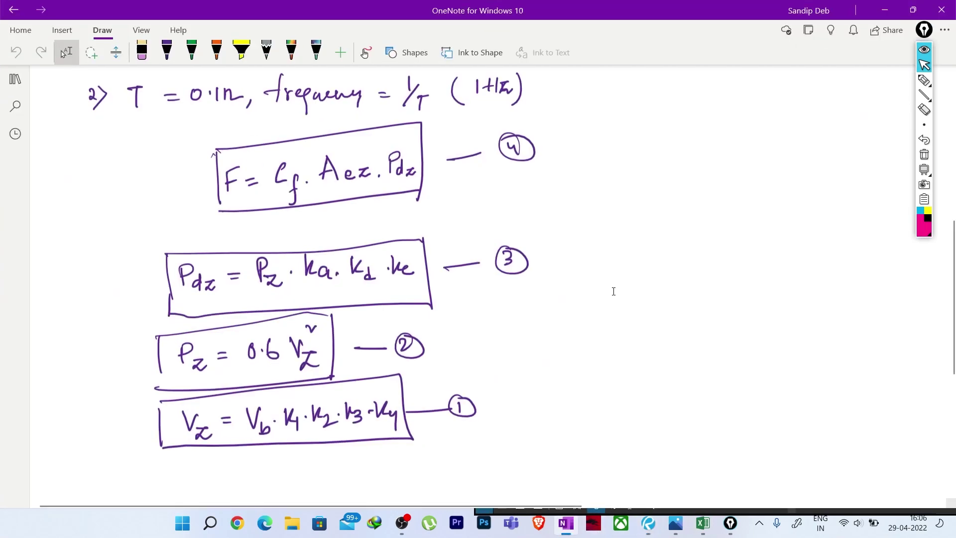
scroll(613, 291, "up", 8)
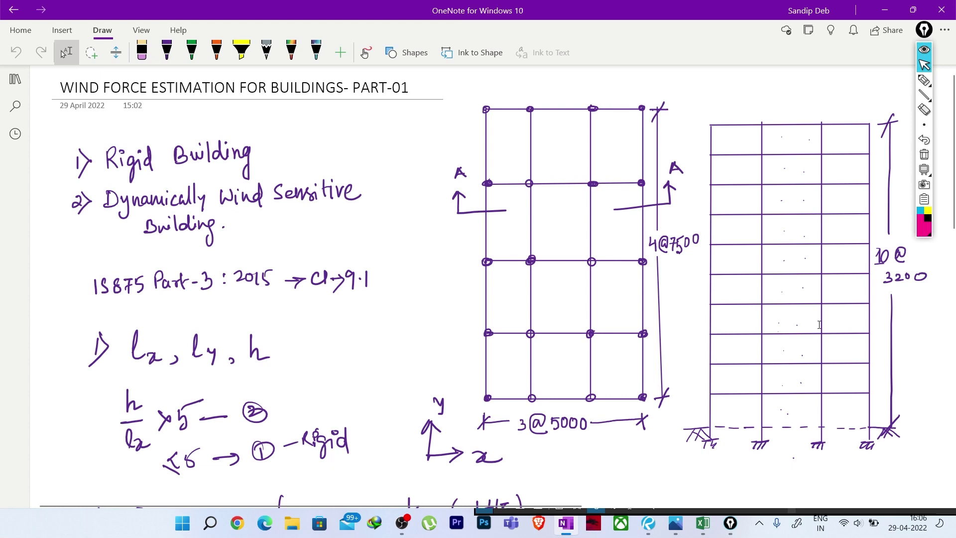
left_click(167, 51)
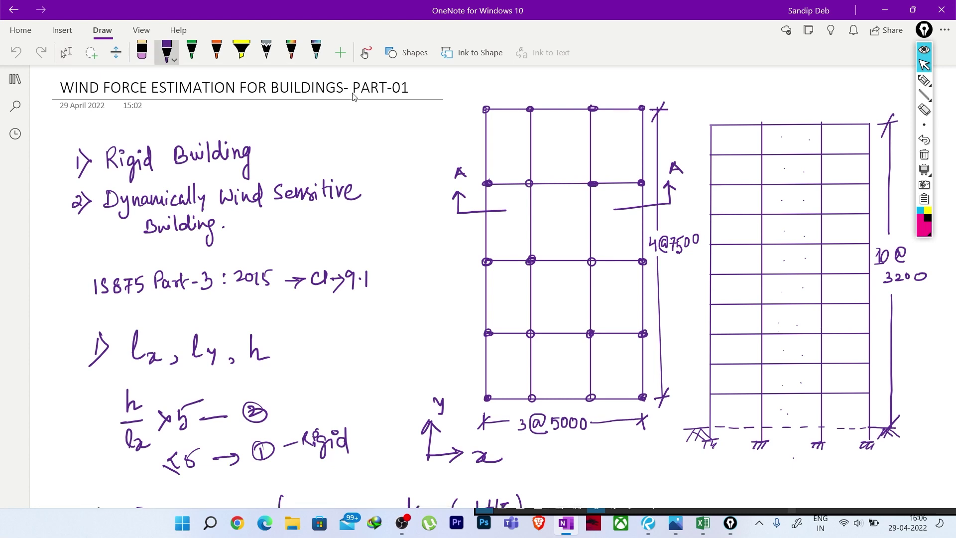
left_click(216, 50)
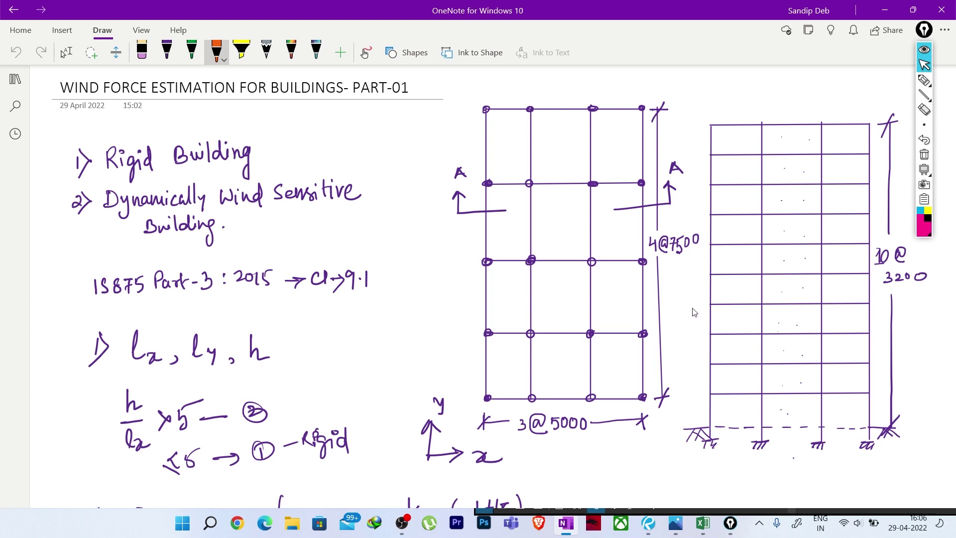
left_click_drag(686, 306, 699, 310)
left_click_drag(711, 292, 869, 287)
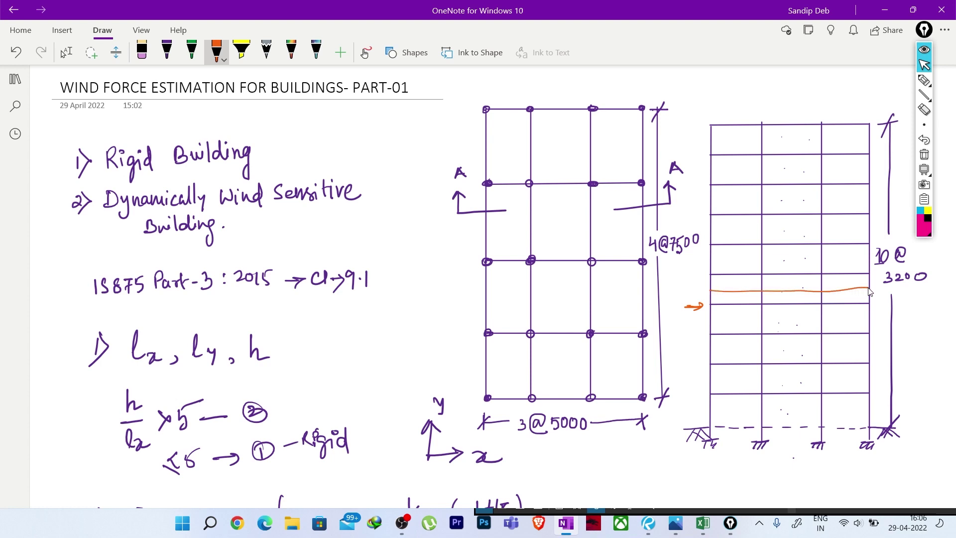
left_click_drag(712, 320, 874, 319)
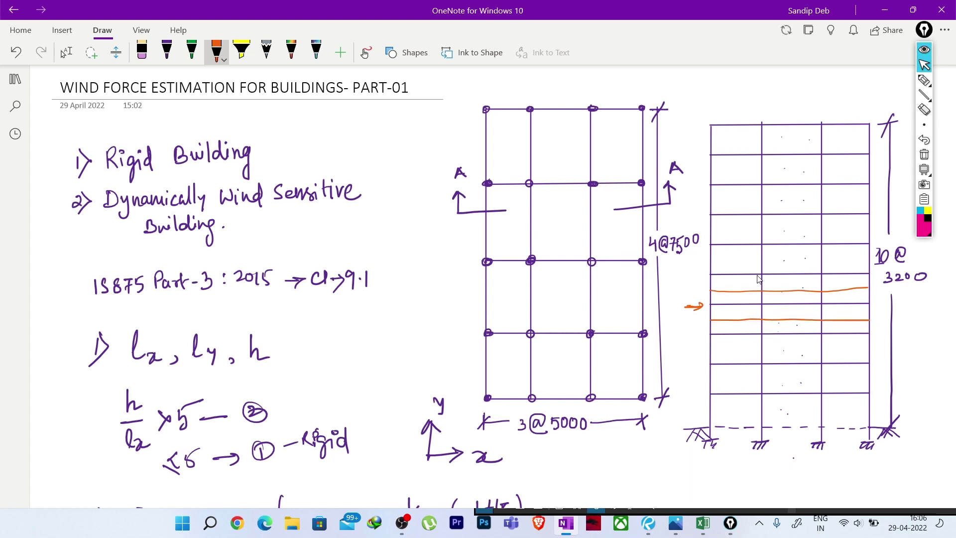
Step: Hatch the strip between the two orange lines with diagonal strokes to show the floor's tributary area
left_click_drag(716, 291, 710, 304)
mouse_move(723, 291)
left_mouse_down()
mouse_move(711, 315)
mouse_move(734, 321)
left_mouse_up()
mouse_move(764, 291)
left_mouse_down()
mouse_move(747, 321)
mouse_move(767, 329)
left_mouse_up()
left_click_drag(797, 295, 779, 329)
left_click_drag(811, 298, 796, 329)
mouse_move(841, 291)
left_mouse_down()
mouse_move(822, 327)
mouse_move(844, 323)
left_mouse_up()
left_click_drag(872, 291, 861, 323)
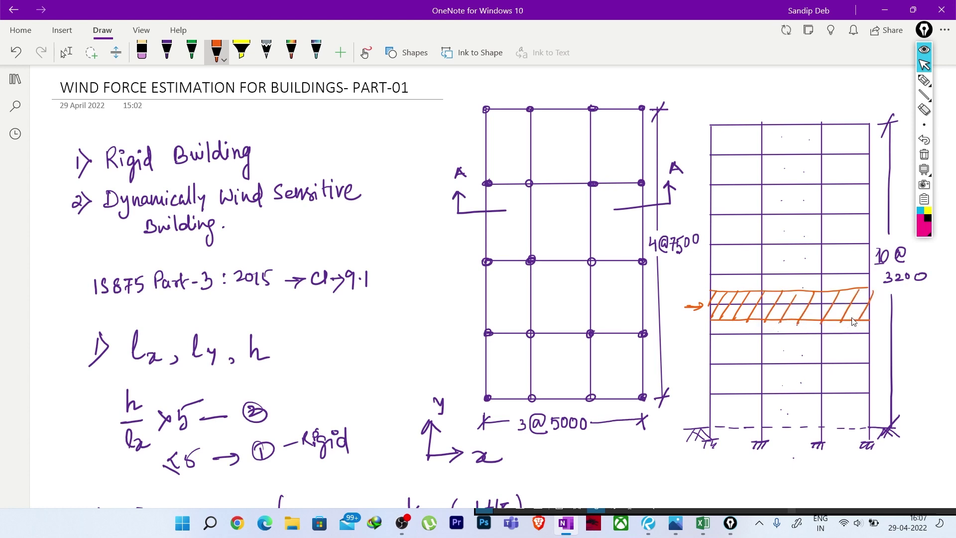
Step: Draw an orange line half a story below the elevation's roof and hatch the strip above it
left_click_drag(711, 139, 870, 137)
mouse_move(720, 127)
left_mouse_down()
mouse_move(714, 134)
mouse_move(722, 133)
left_mouse_up()
mouse_move(738, 127)
left_mouse_down()
mouse_move(733, 134)
mouse_move(754, 134)
left_mouse_up()
mouse_move(768, 126)
left_mouse_down()
mouse_move(762, 132)
mouse_move(772, 134)
left_mouse_up()
mouse_move(795, 126)
left_mouse_down()
mouse_move(787, 136)
mouse_move(820, 136)
left_mouse_up()
mouse_move(844, 124)
left_mouse_down()
mouse_move(834, 136)
mouse_move(860, 137)
left_mouse_up()
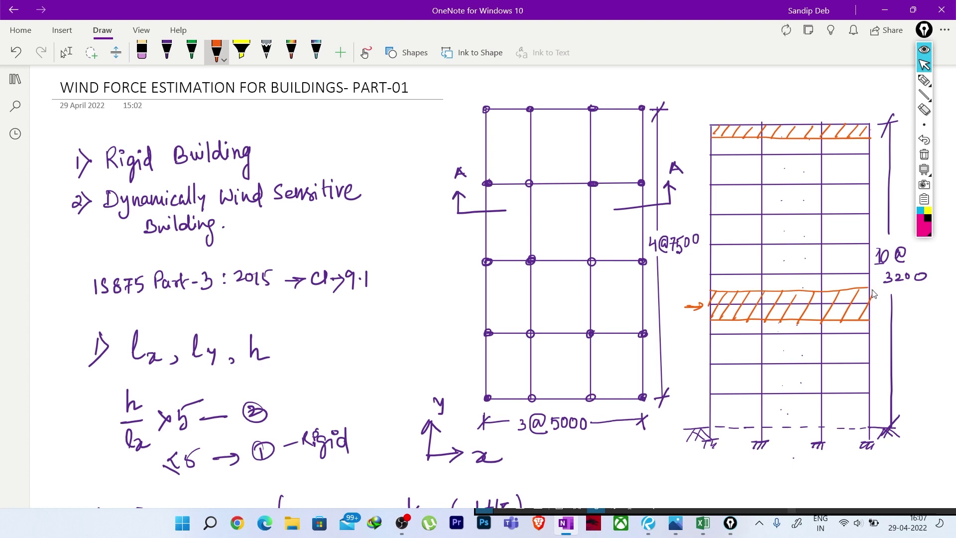
Step: Annotate the hatched mid-level strip with a vertical dimension mark labelled 3.2
mouse_move(689, 288)
left_mouse_down()
mouse_move(686, 319)
mouse_move(697, 318)
left_mouse_up()
mouse_move(662, 301)
left_mouse_down()
mouse_move(662, 312)
mouse_move(679, 310)
left_mouse_up()
left_click(671, 309)
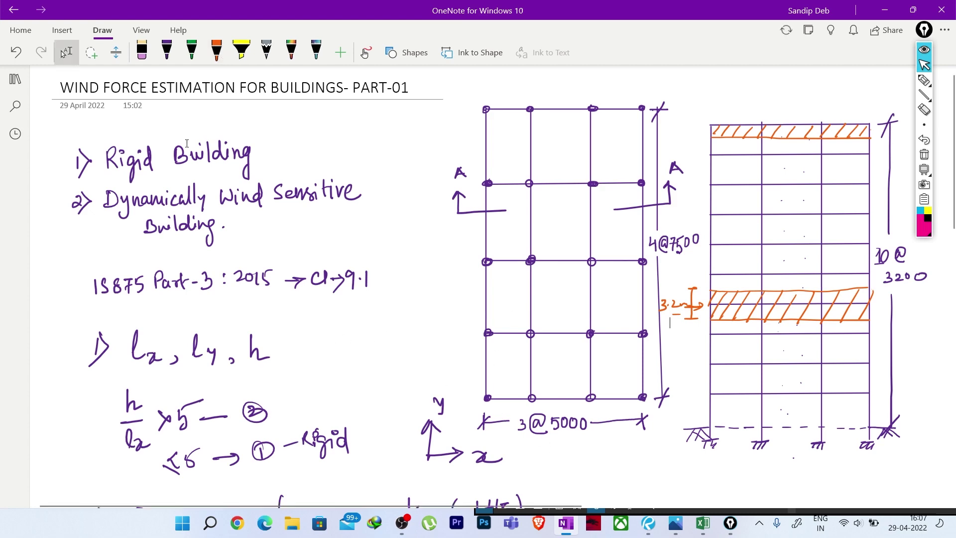
Step: Draw a horizontal wind arrow labelled x in the blank space beside the formulas
left_click(66, 52)
scroll(208, 136, "down", 10)
left_click_drag(614, 236, 662, 229)
left_click_drag(646, 224, 646, 245)
left_click_drag(586, 233, 604, 247)
left_click_drag(602, 232, 592, 247)
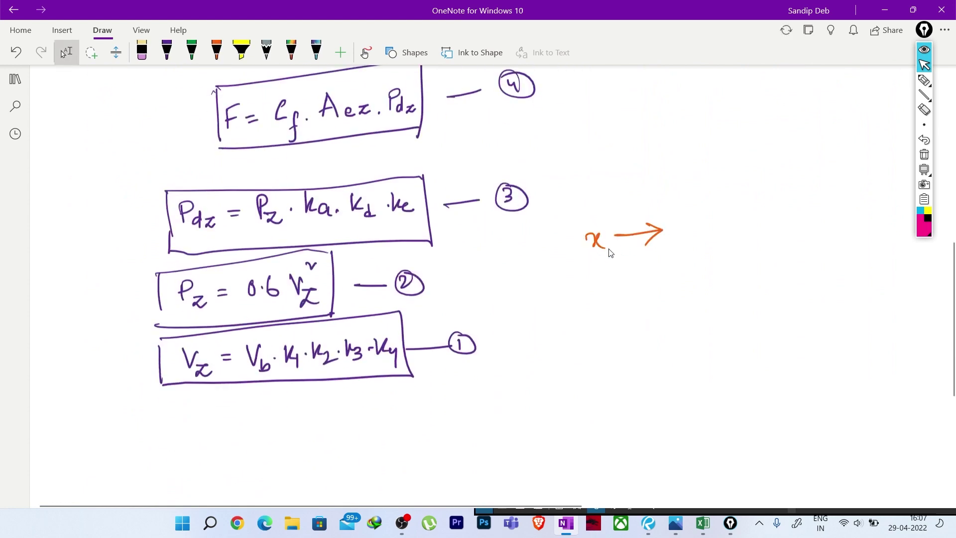
Step: Sketch a rectangular building plan beside the x wind arrow and label its windward side y
left_click_drag(705, 154, 710, 328)
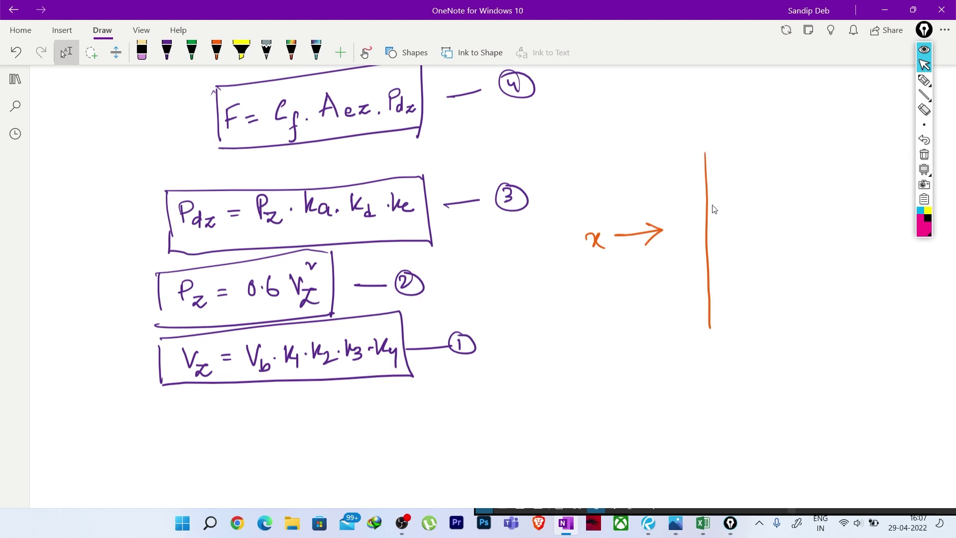
left_click_drag(716, 225, 717, 248)
left_click_drag(702, 155, 835, 143)
left_click_drag(715, 331, 813, 310)
mouse_move(823, 143)
left_mouse_down()
mouse_move(824, 320)
mouse_move(801, 314)
left_mouse_up()
Step: Draw an upward wind arrow labelled y below the plan and label the facing side x
left_click_drag(782, 386, 781, 346)
left_click_drag(772, 363, 790, 360)
left_click_drag(795, 379, 798, 402)
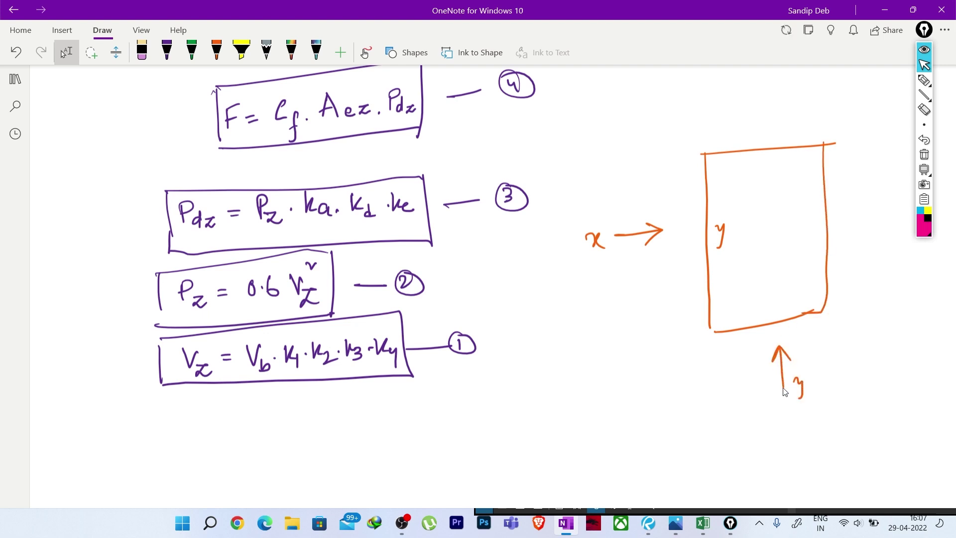
left_click_drag(763, 308, 772, 316)
left_click_drag(781, 305, 767, 318)
Step: Handwrite the area expression "Kax = A × ly" below the x wind arrow
left_click_drag(585, 370, 599, 385)
left_click_drag(608, 378, 616, 383)
mouse_move(621, 377)
left_mouse_down()
mouse_move(609, 398)
mouse_move(639, 382)
left_mouse_up()
left_click_drag(630, 387, 641, 386)
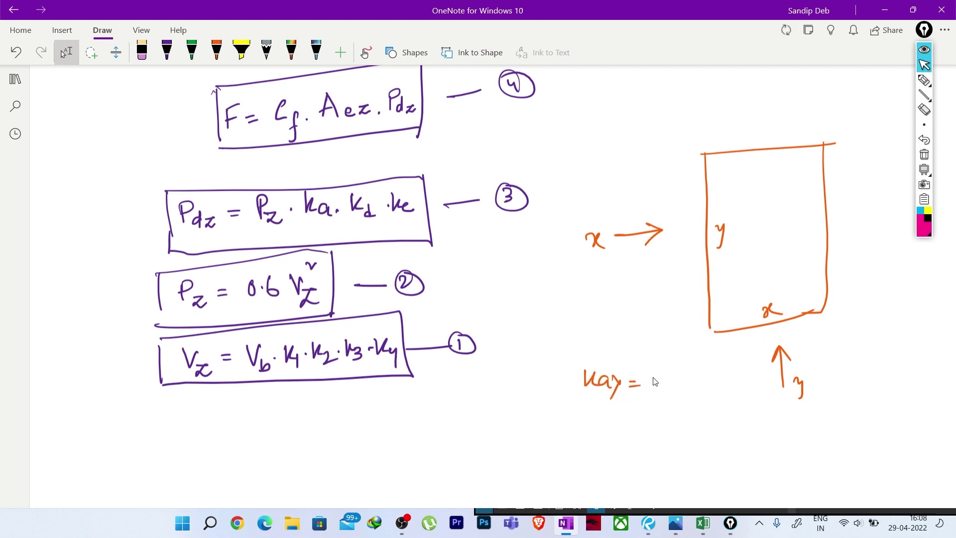
mouse_move(654, 385)
left_mouse_down()
mouse_move(661, 369)
mouse_move(667, 386)
left_mouse_up()
mouse_move(657, 379)
left_mouse_down()
mouse_move(681, 384)
mouse_move(623, 394)
left_mouse_up()
mouse_move(686, 380)
left_mouse_down()
mouse_move(716, 380)
mouse_move(699, 398)
left_mouse_up()
Step: Handwrite "Kay = A × lx" under the Kax expression and join both lines with a curly brace
left_click_drag(586, 412, 586, 429)
left_click_drag(596, 414, 601, 429)
mouse_move(611, 421)
left_mouse_down()
mouse_move(622, 429)
mouse_move(625, 421)
mouse_move(622, 445)
mouse_move(647, 422)
left_mouse_up()
mouse_move(665, 421)
left_mouse_down()
mouse_move(671, 406)
mouse_move(677, 420)
left_mouse_up()
mouse_move(666, 416)
left_mouse_down()
mouse_move(709, 415)
mouse_move(705, 424)
left_mouse_up()
left_click_drag(710, 415, 713, 427)
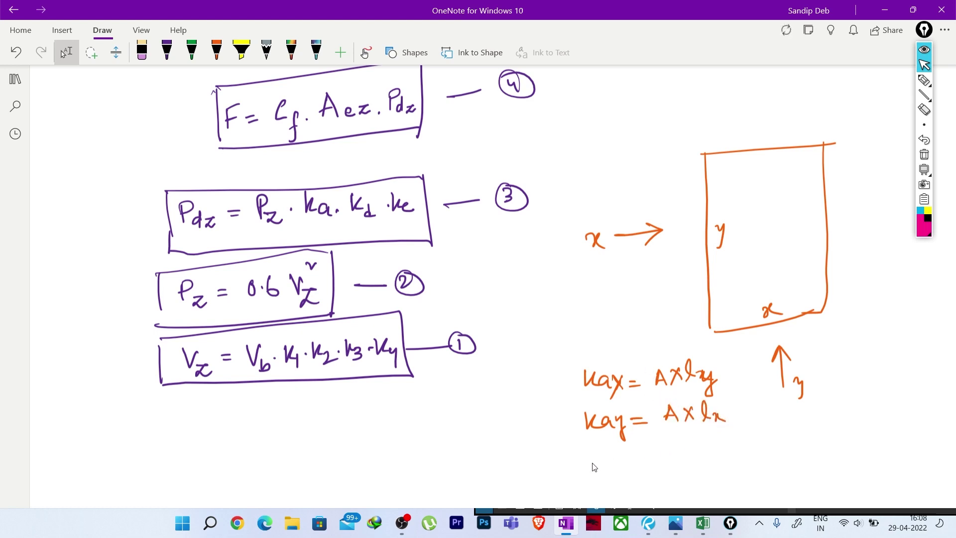
mouse_move(570, 367)
left_mouse_down()
mouse_move(553, 404)
mouse_move(562, 448)
left_mouse_up()
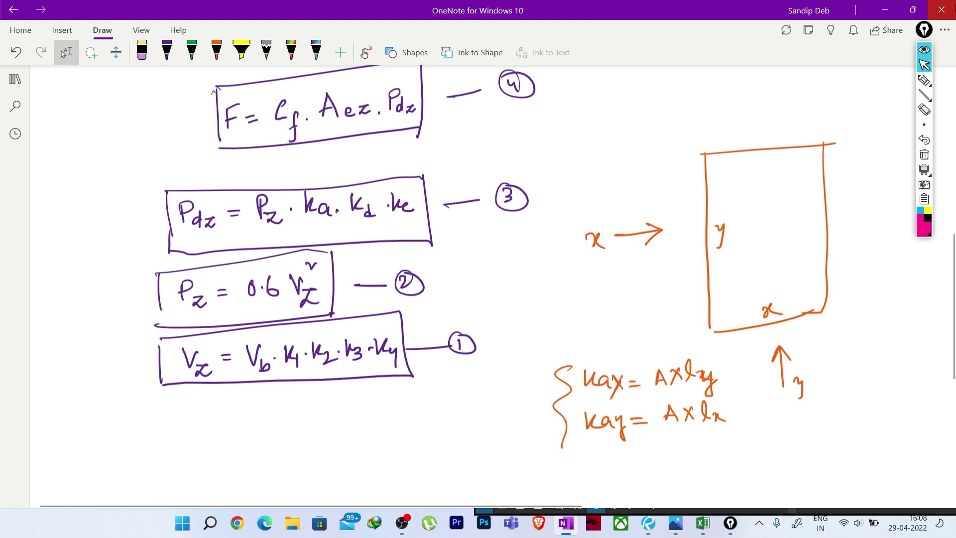
Step: Return to Excel, select the Kax cell H15, and review the building dimensions and story heights needed for its formula
left_click(883, 7)
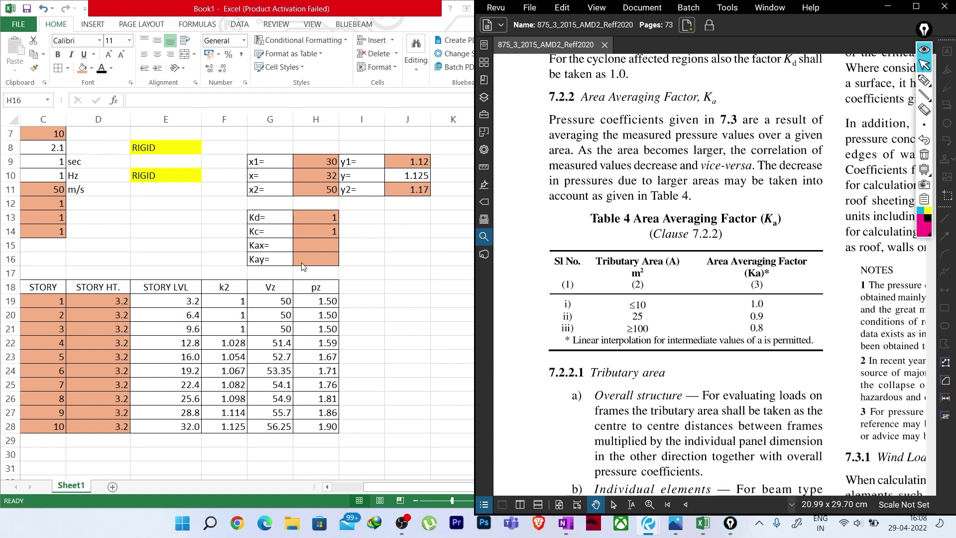
left_click(315, 256)
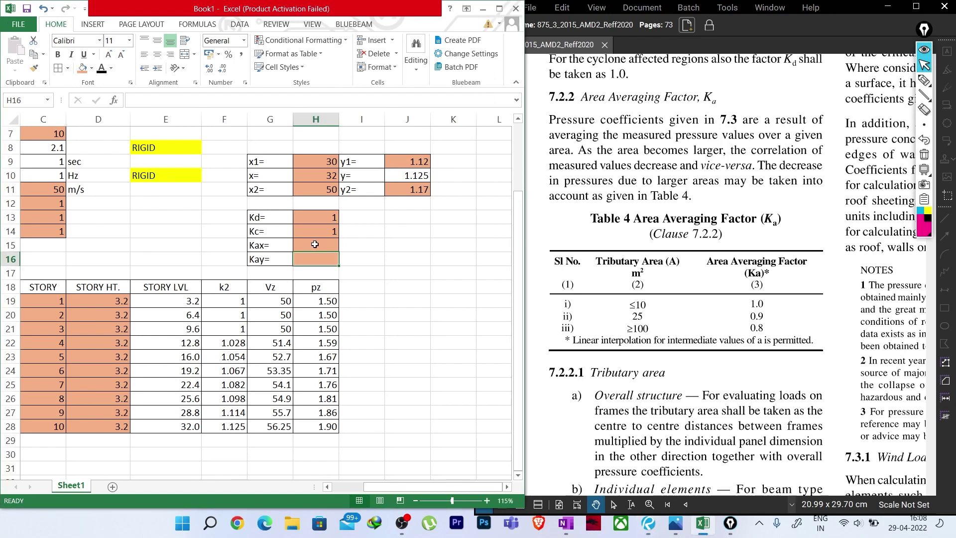
left_click(315, 244)
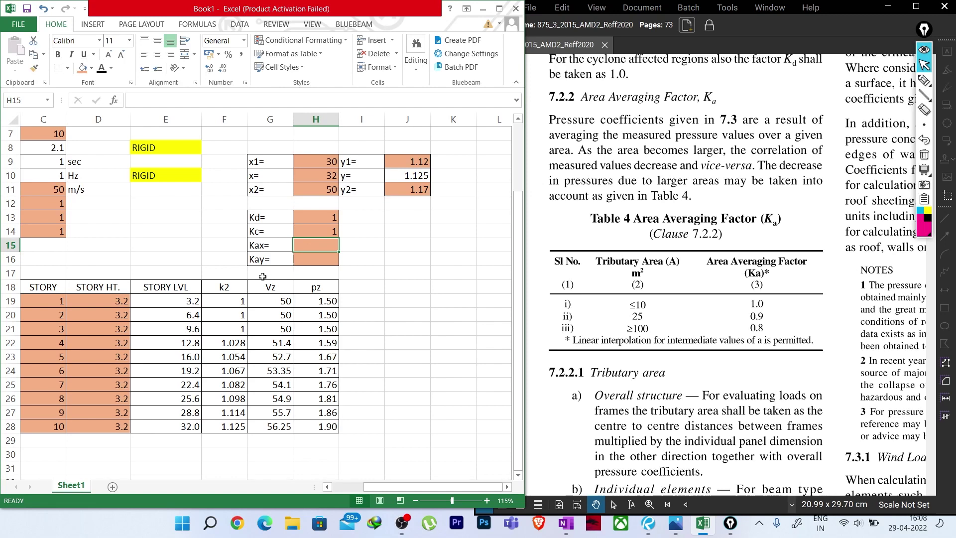
scroll(205, 289, "up", 2)
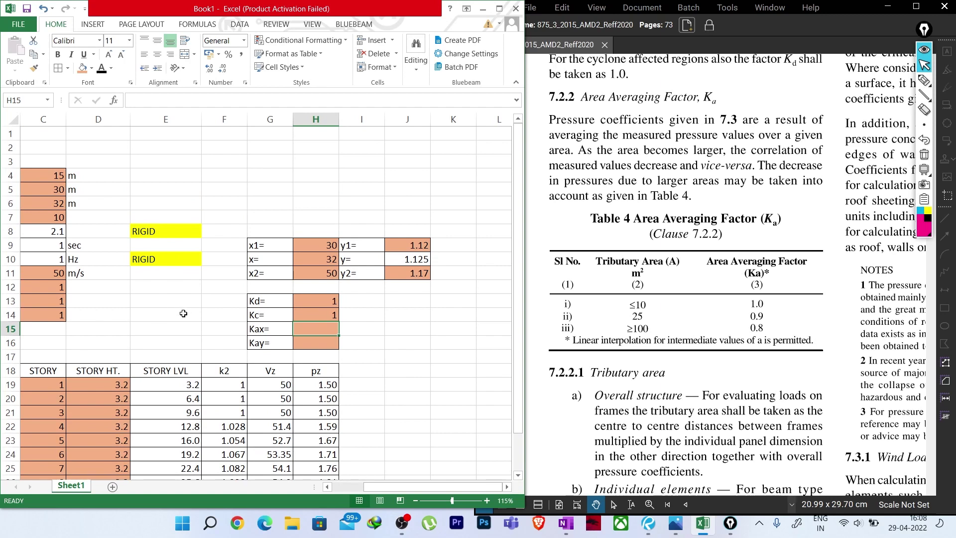
scroll(199, 306, "left", 2)
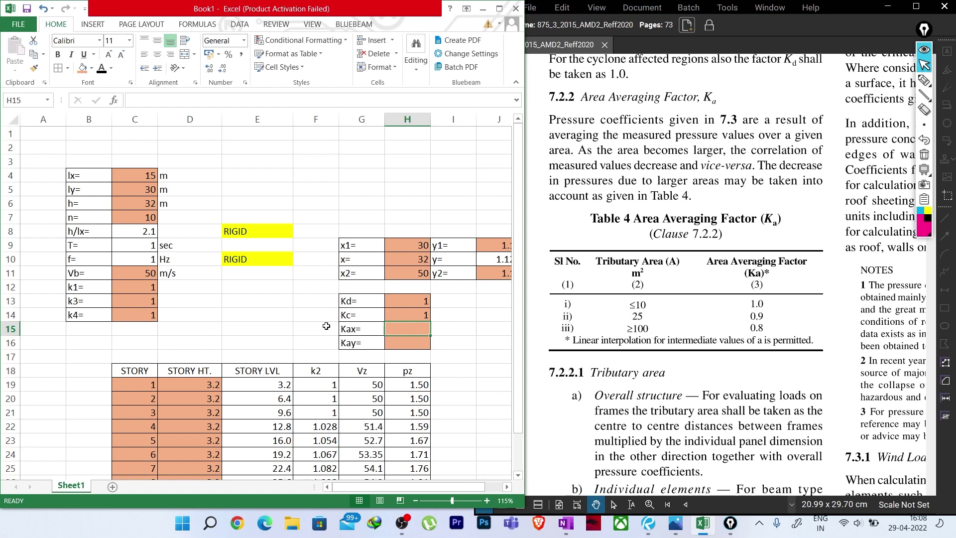
scroll(319, 318, "down", 2)
scroll(199, 265, "up", 2)
scroll(212, 319, "down", 1)
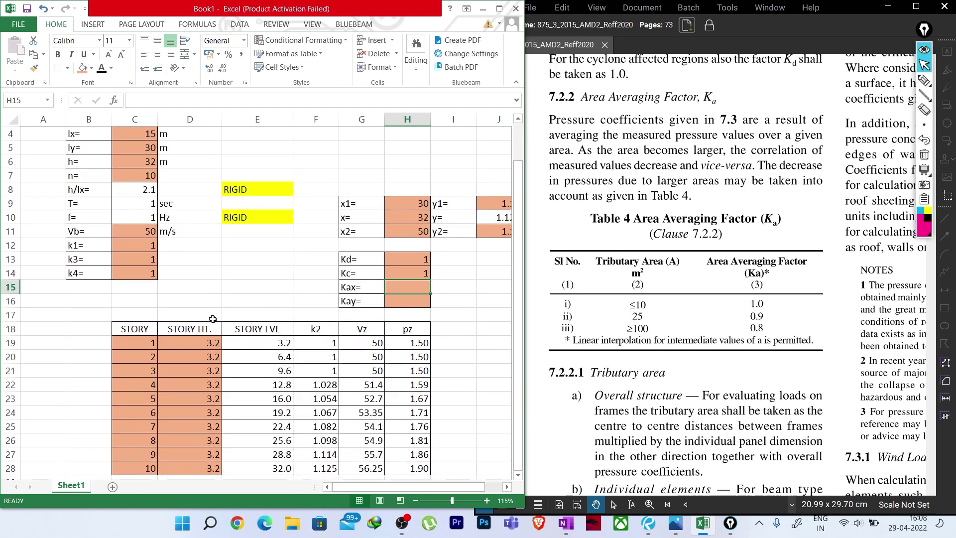
Step: Enter =$D$19 in H15 as an absolute reference to the first story height
type("=")
left_click(203, 344)
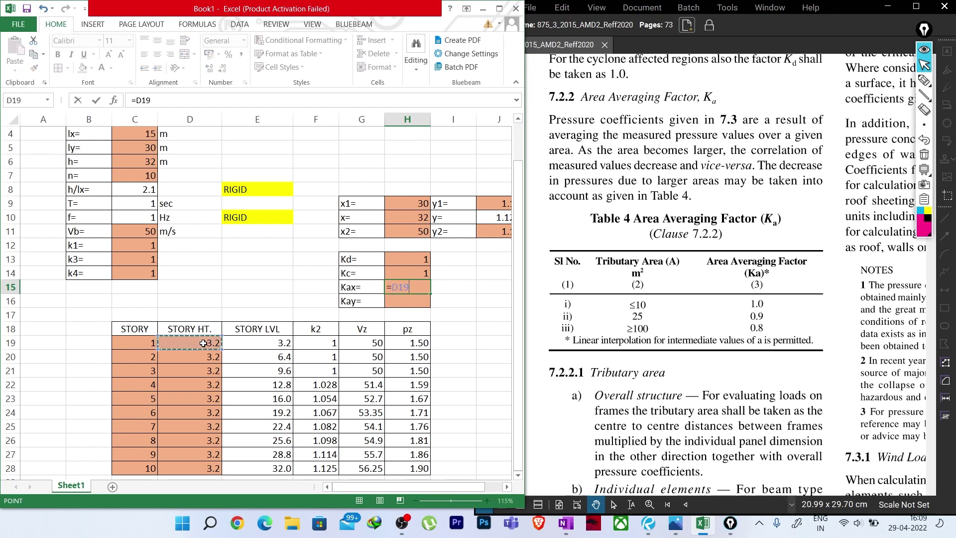
left_click(140, 100)
type("$D")
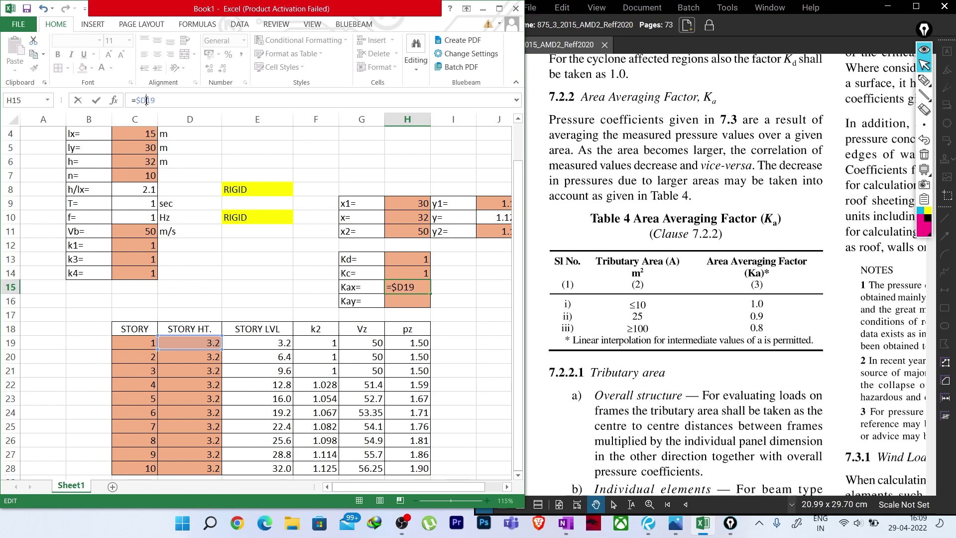
type("#")
key("BackSpace")
type("$")
key("Return")
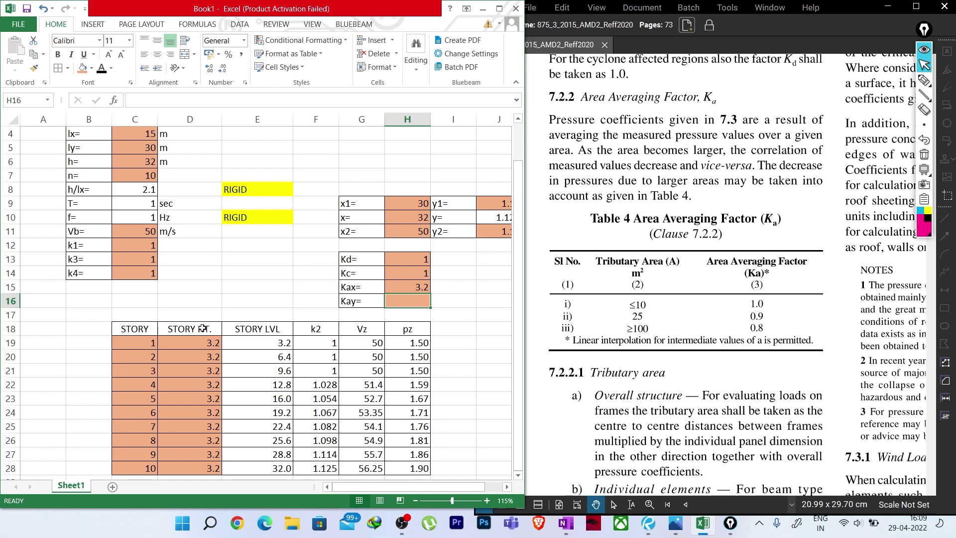
Step: Clear the story height reference from the Kax cell H15
left_click(412, 287)
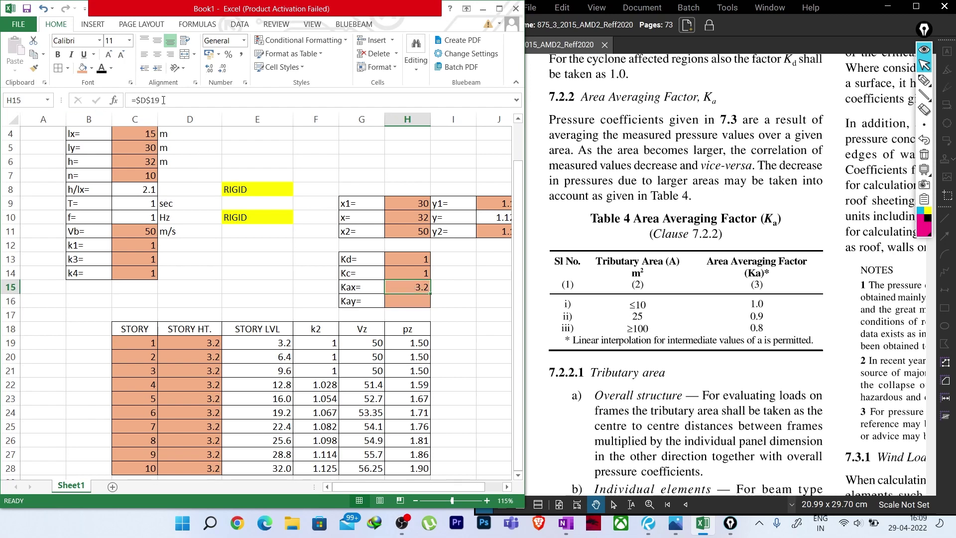
left_click_drag(162, 99, 136, 101)
key("BackSpace")
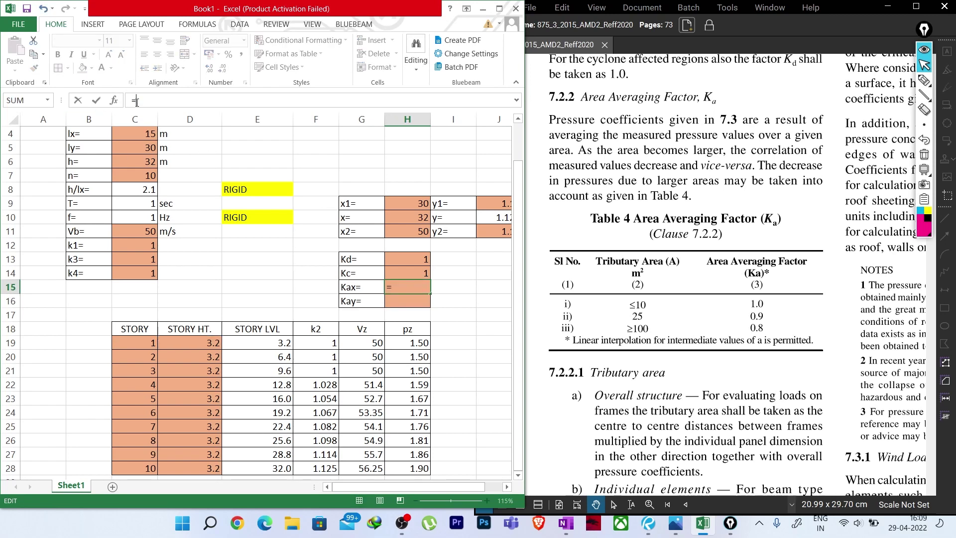
key("Escape")
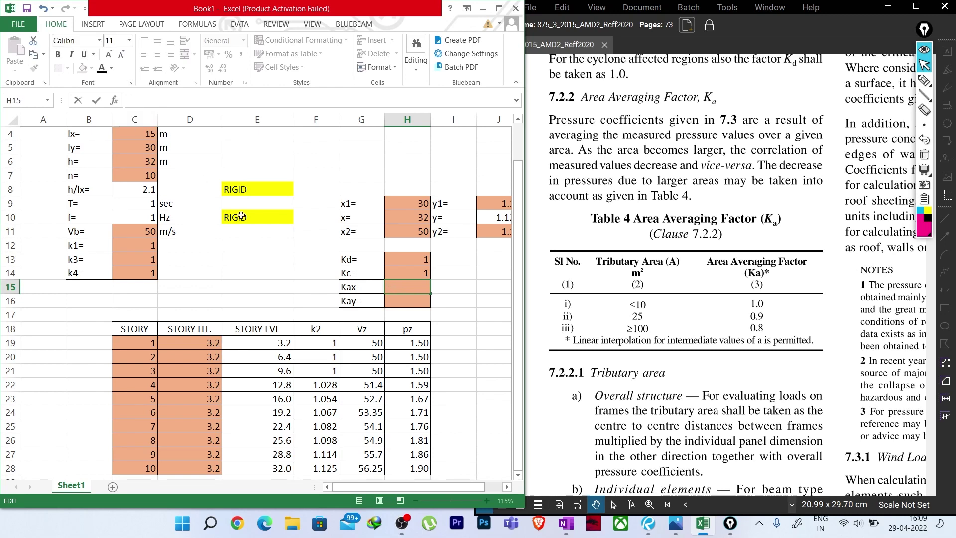
Step: Add the label "Avg. STORY HT.=" in B15 and widen column B to fit it
left_click(242, 294)
left_click_drag(438, 489, 475, 475)
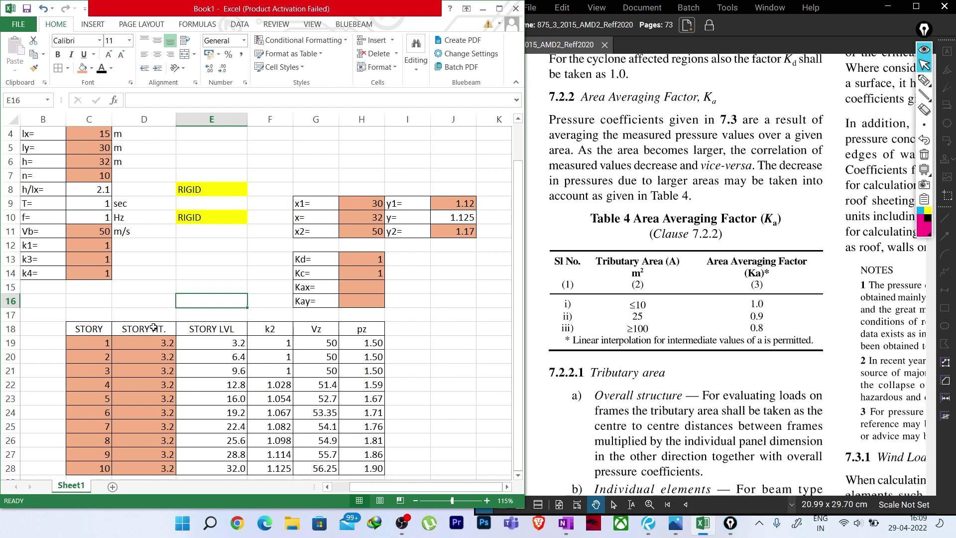
left_click(34, 287)
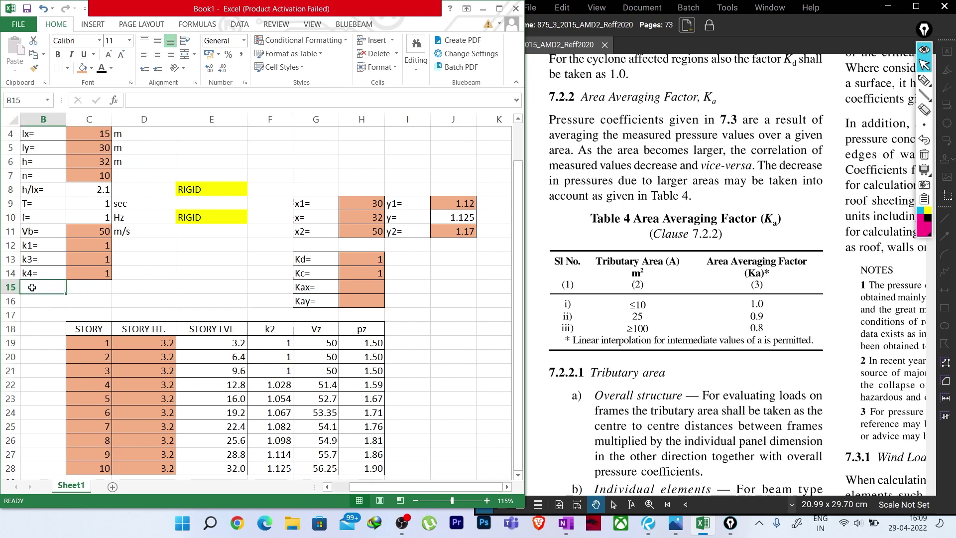
type("Avg. st")
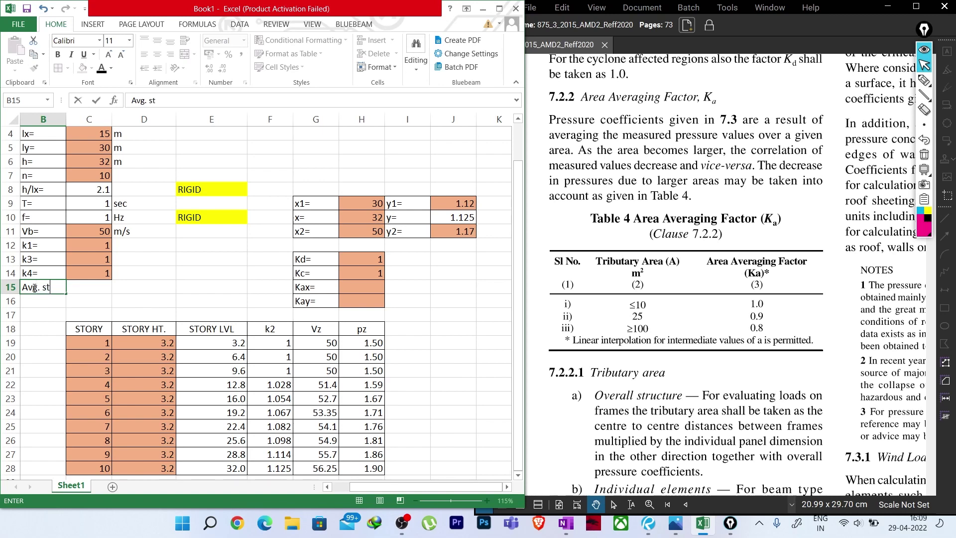
key("BackSpace")
key("BackSpace")
key("BackSpace")
type("TORY H")
key("Return")
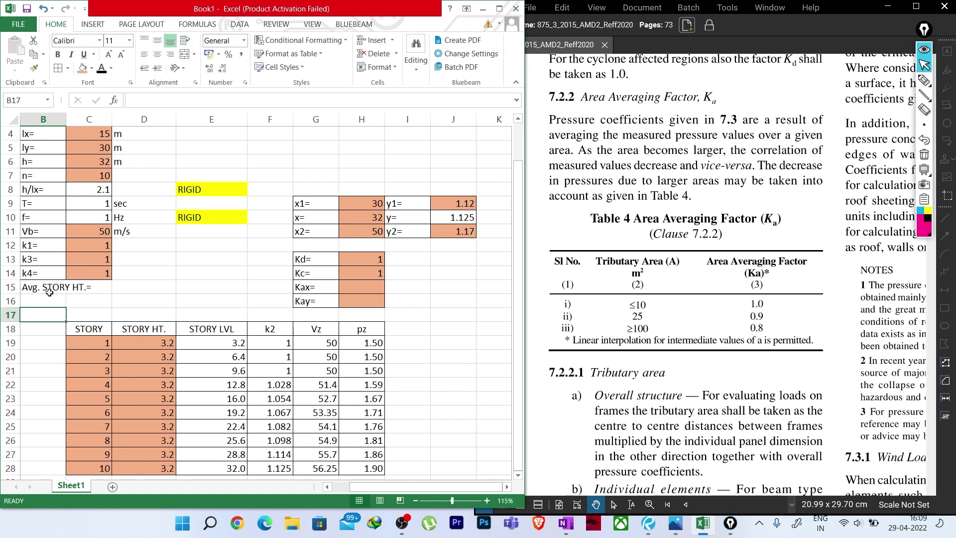
left_click(49, 293)
left_click_drag(66, 119, 95, 120)
Step: Enter 3.2 in C15 as the average story height, with the unit m in D15
key("Right")
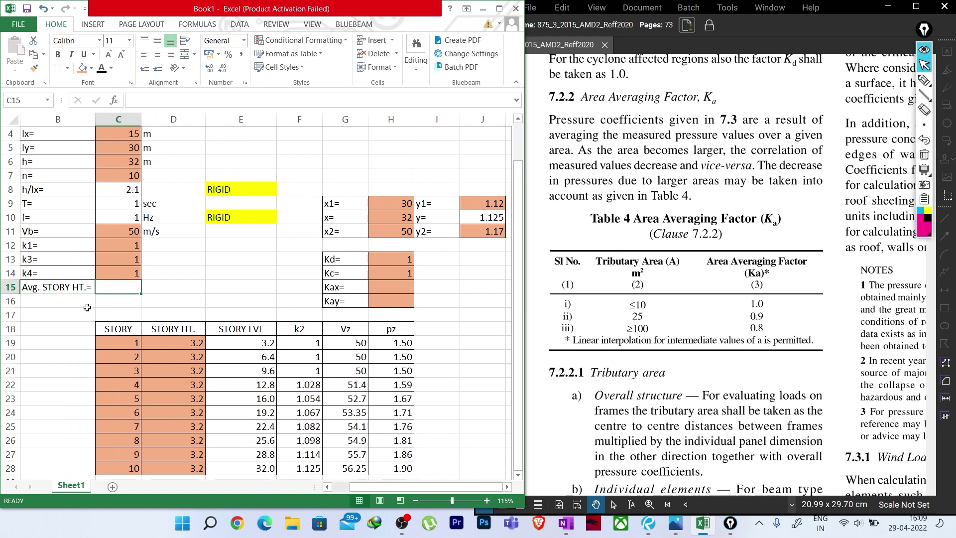
type("3.2")
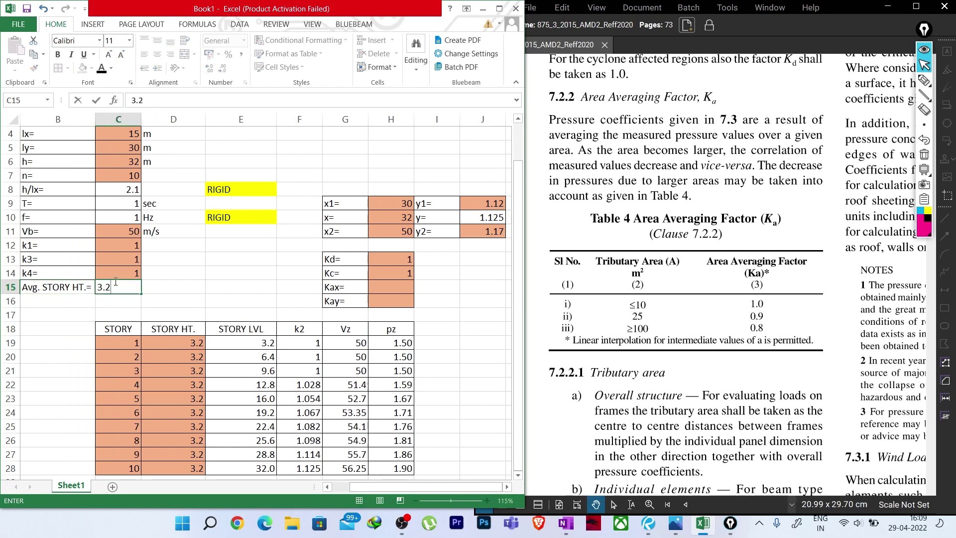
key("Return")
left_click(153, 290)
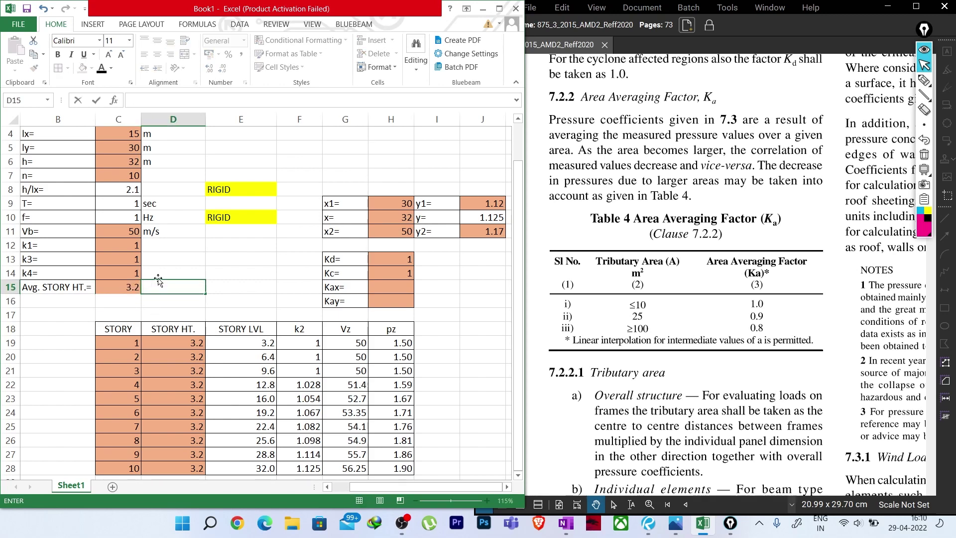
left_click_drag(59, 289, 131, 288)
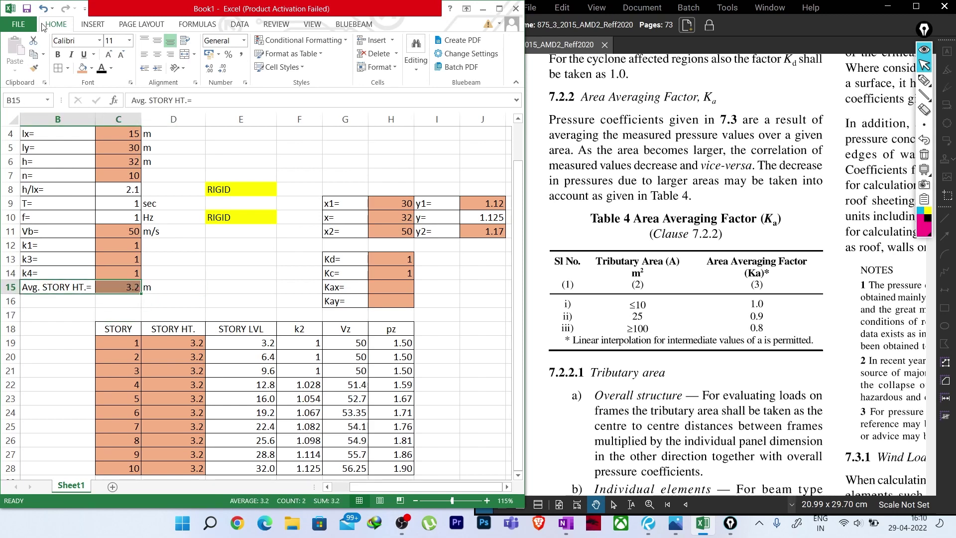
left_click(194, 286)
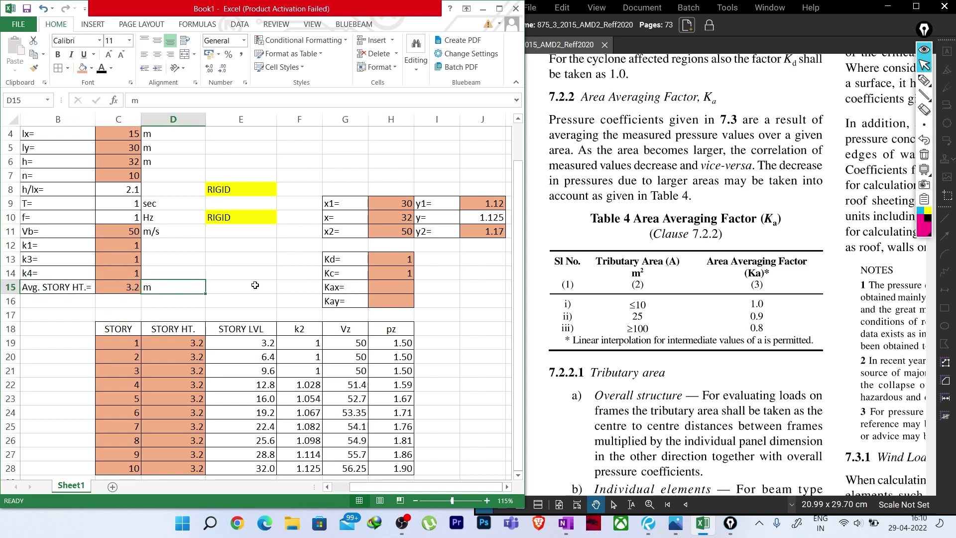
Step: Enter =C15*C5 in the Kax cell H15, multiplying the average story height by ly
left_click(387, 286)
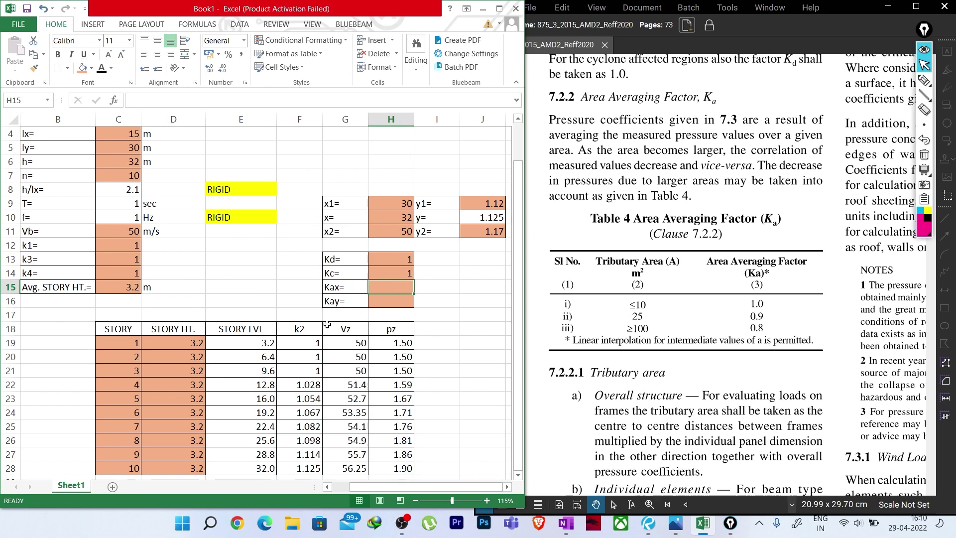
type("=")
left_click(129, 287)
type("*")
scroll(114, 224, "up", 1)
left_click(111, 188)
key("Return")
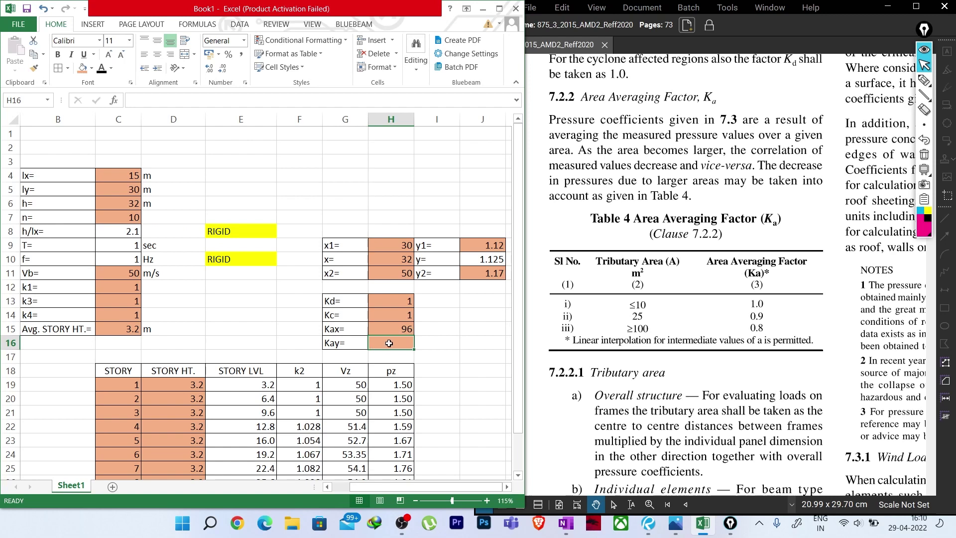
Step: Enter =C15*C4 in the Kay cell H16, multiplying the average story height by lx
type("=")
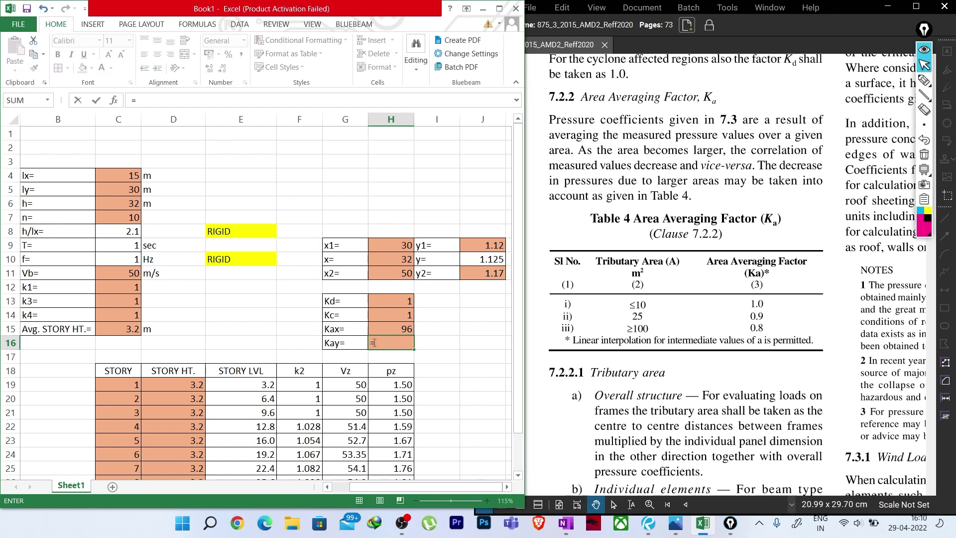
left_click(130, 330)
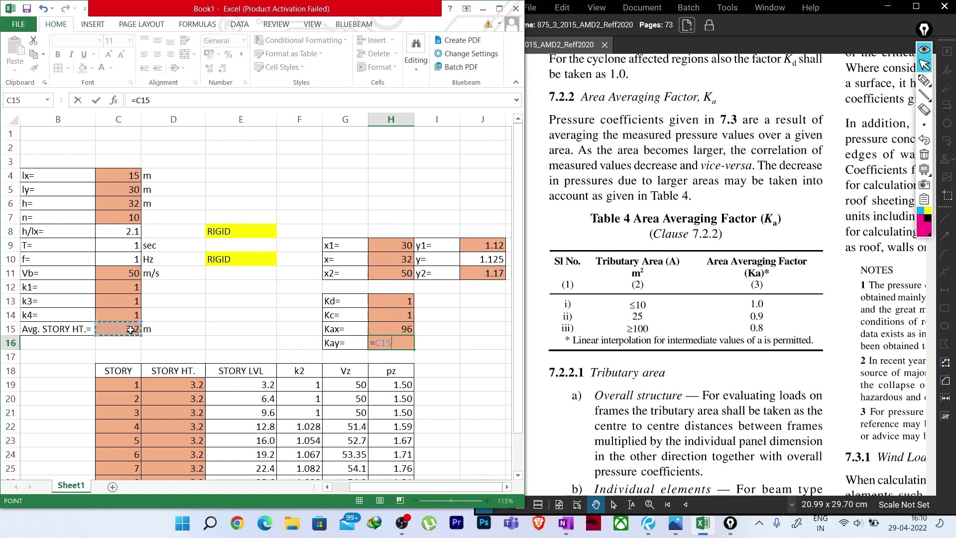
type("*")
left_click(125, 172)
key("Return")
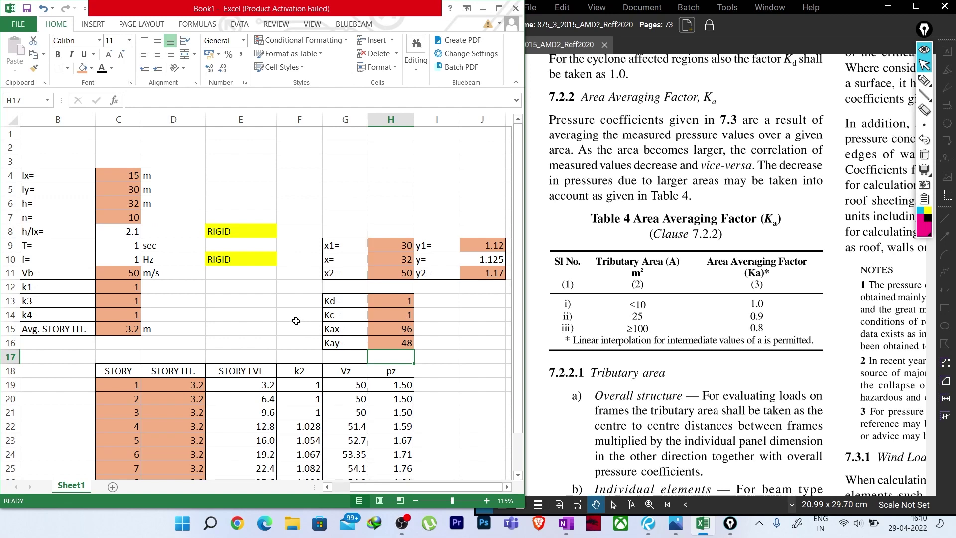
Step: Delete the area formulas from the Kax and Kay cells H15 and H16
left_click(398, 326)
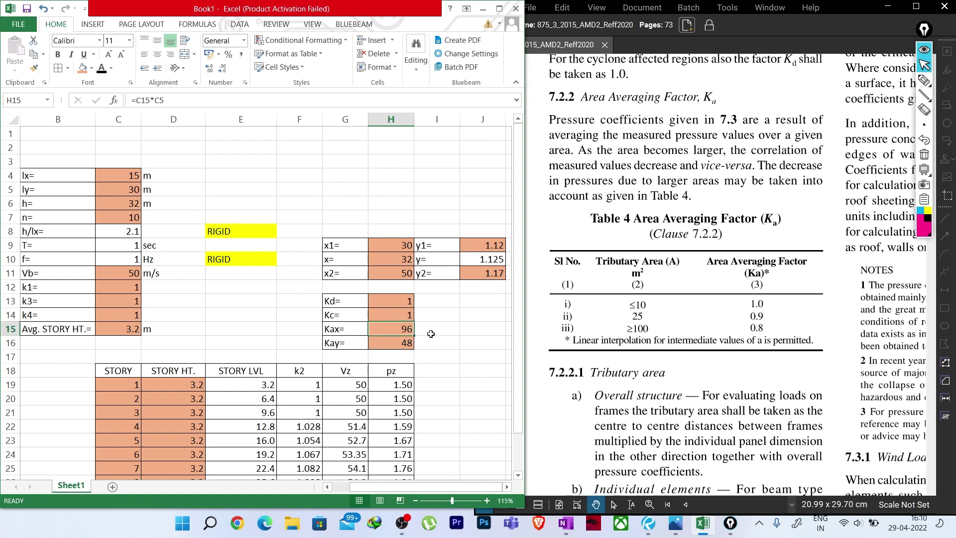
key("Delete")
left_click(400, 343)
key("Delete")
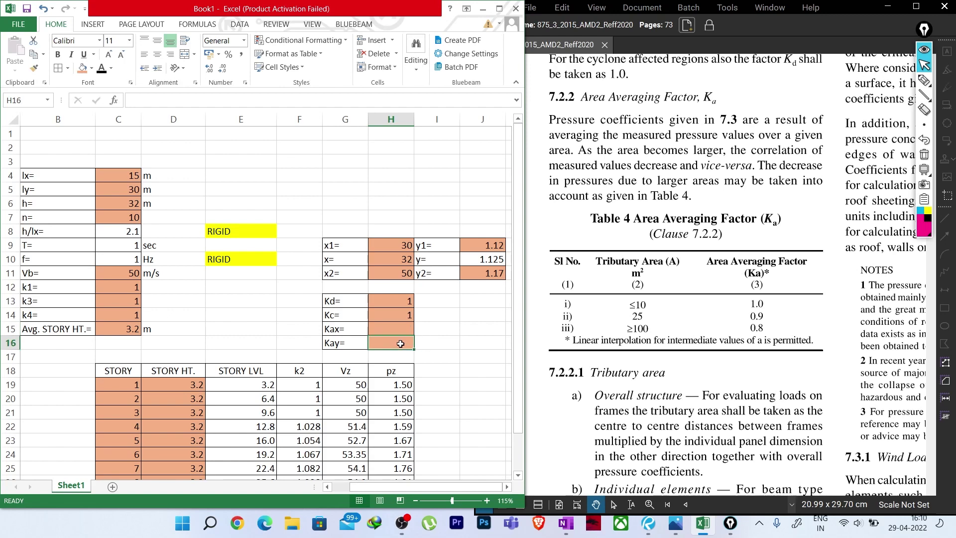
Step: Add the tributary area labels "Ay=" in E15 and "Ax=" in E16
left_click(249, 327)
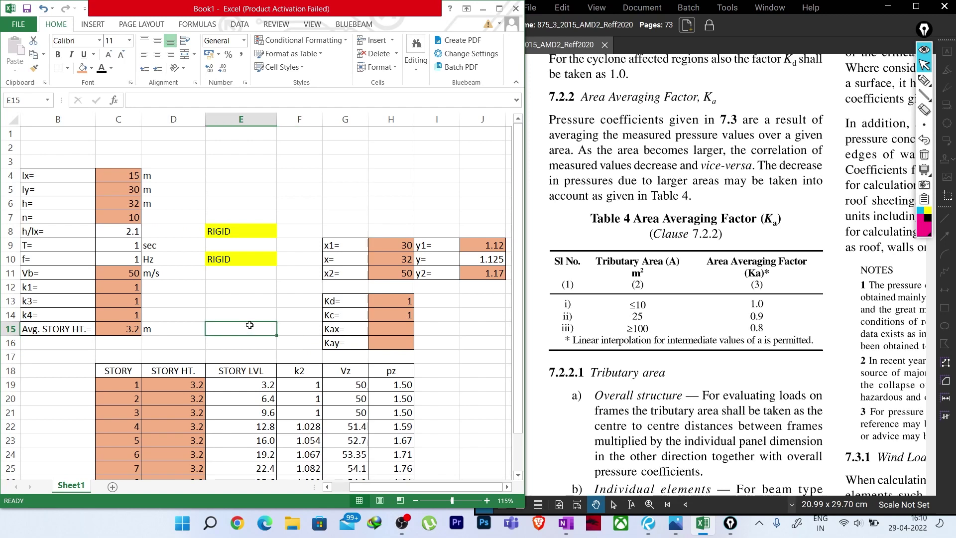
type("Ax")
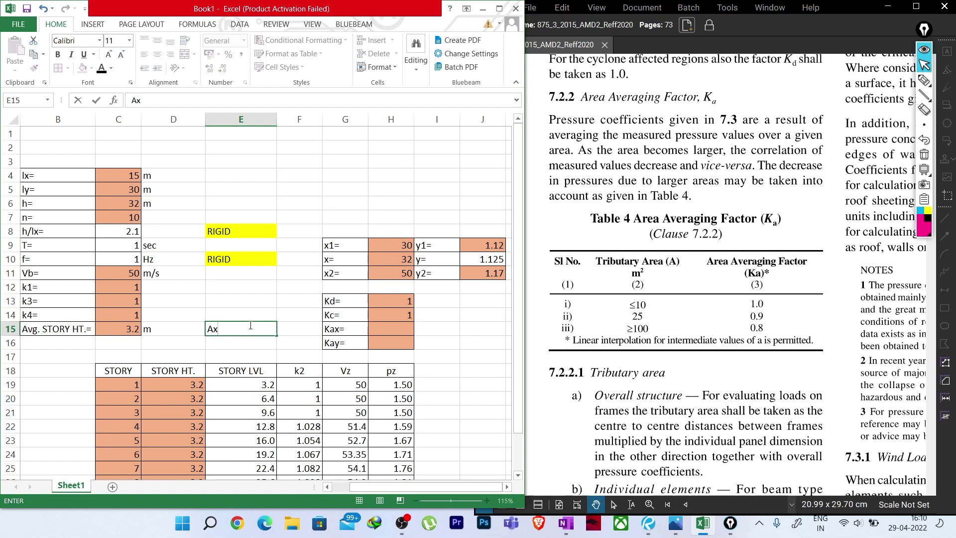
type("y=")
left_click(232, 341)
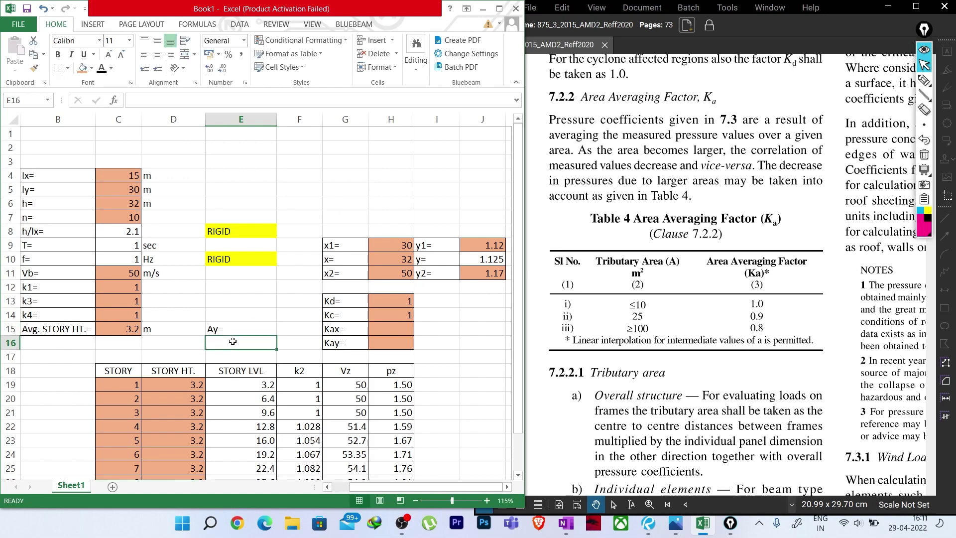
type("Ax=")
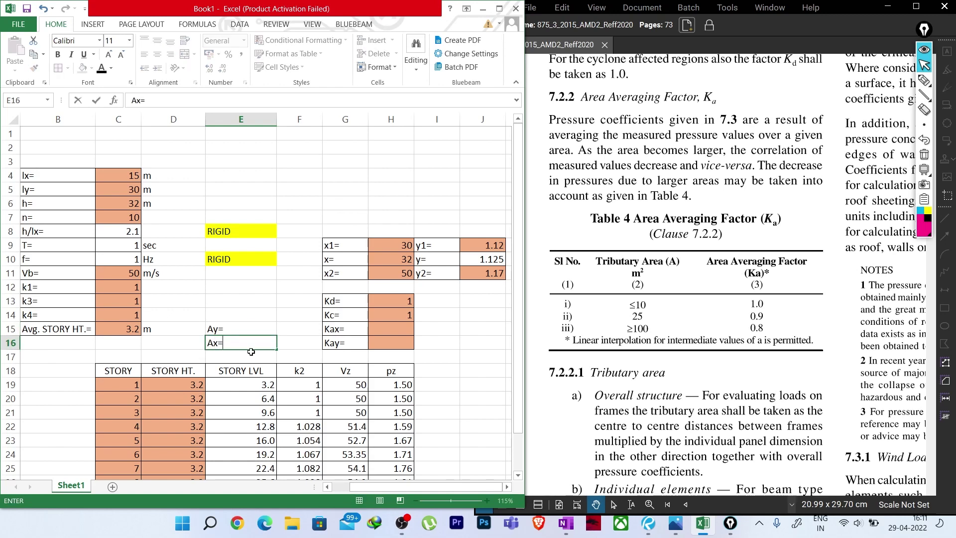
key("Return")
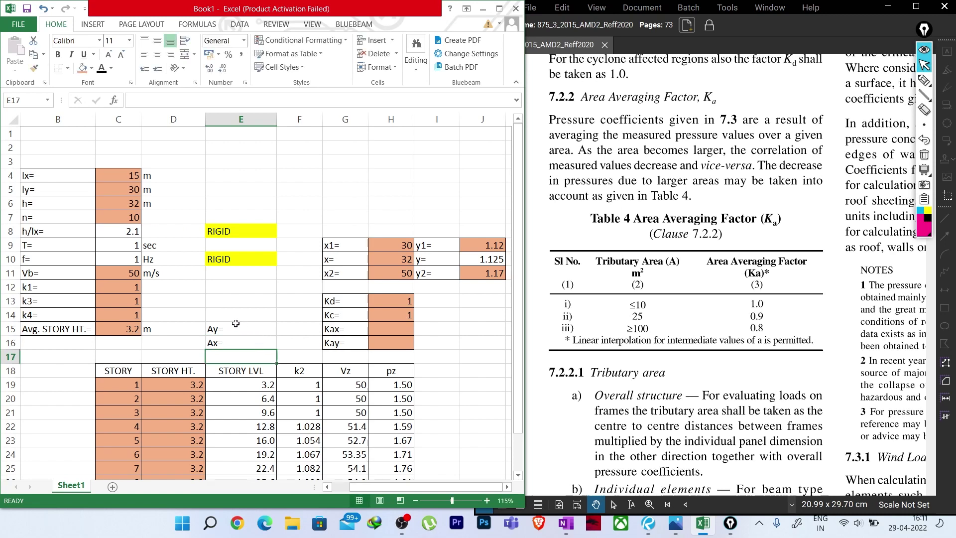
Step: Calculate the Ay area in F15 with =C15*C5, the average story height times ly
left_click(292, 327)
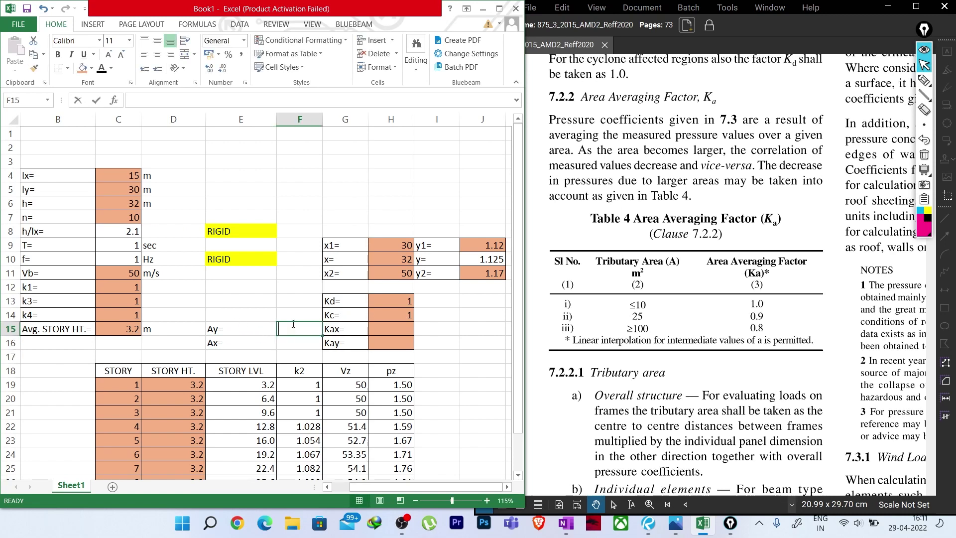
type("=")
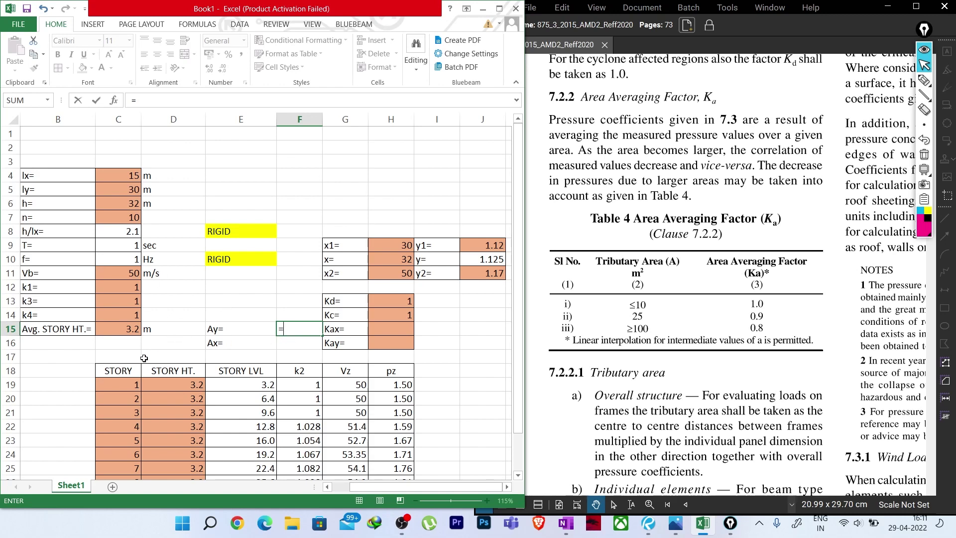
left_click(127, 327)
type("*")
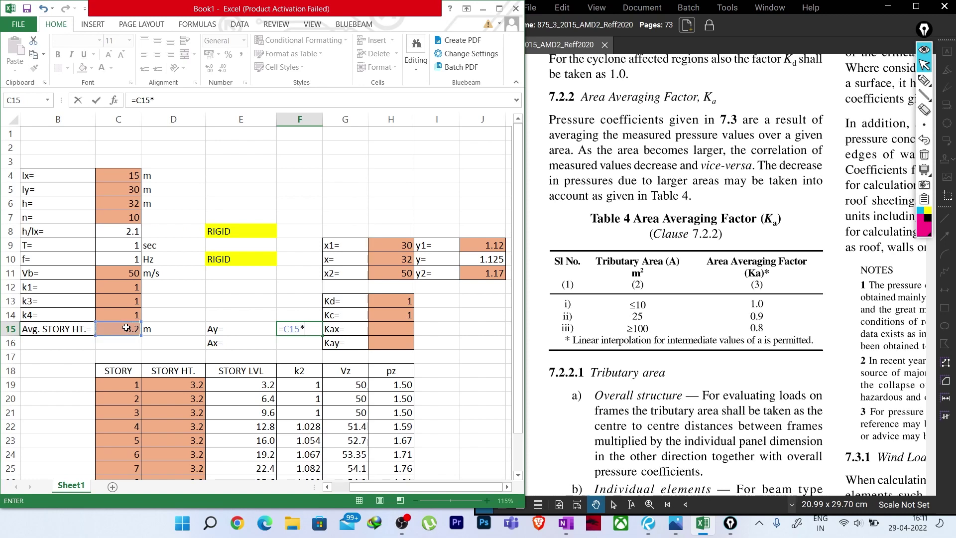
left_click(118, 188)
key("Return")
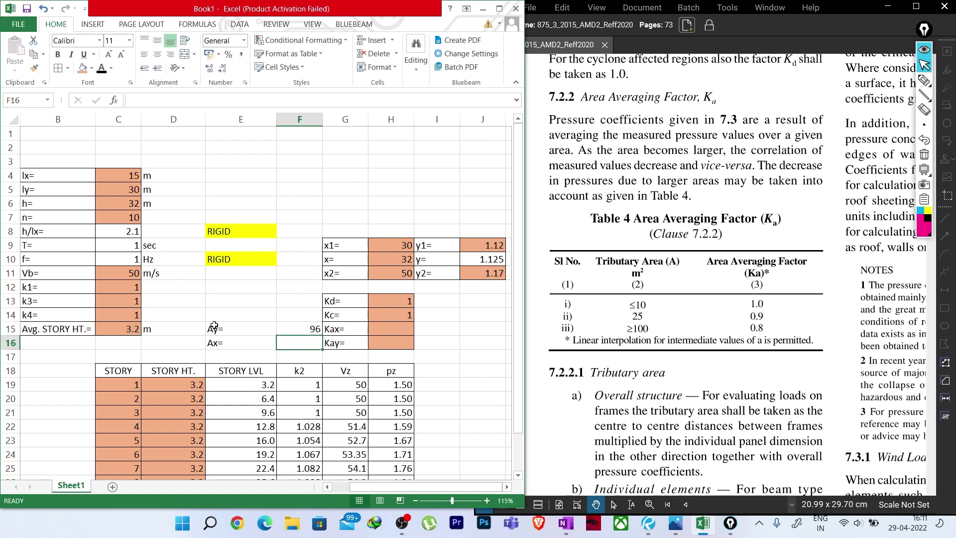
Step: Calculate the Ax area in F16 with =C15*C4, the average story height times lx
type("+")
key("BackSpace")
type("=")
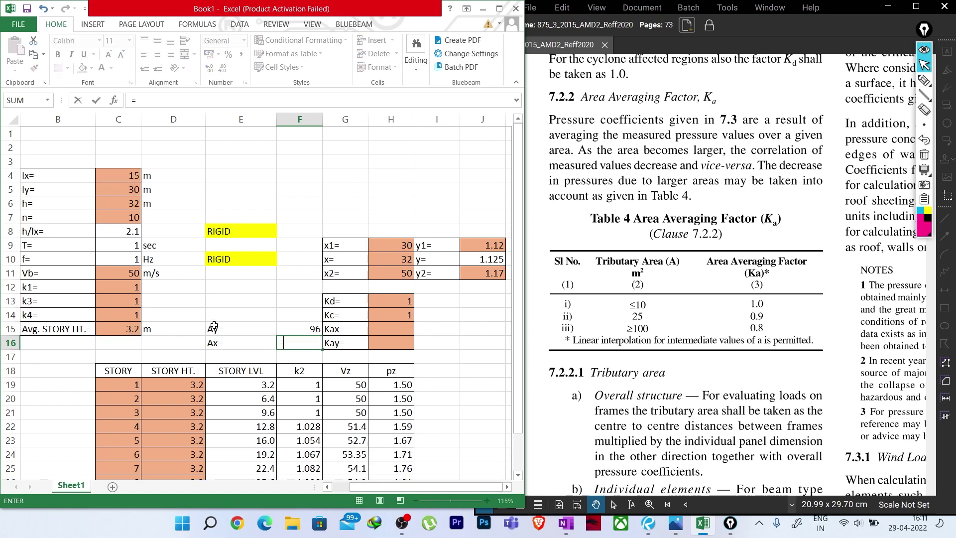
left_click(124, 331)
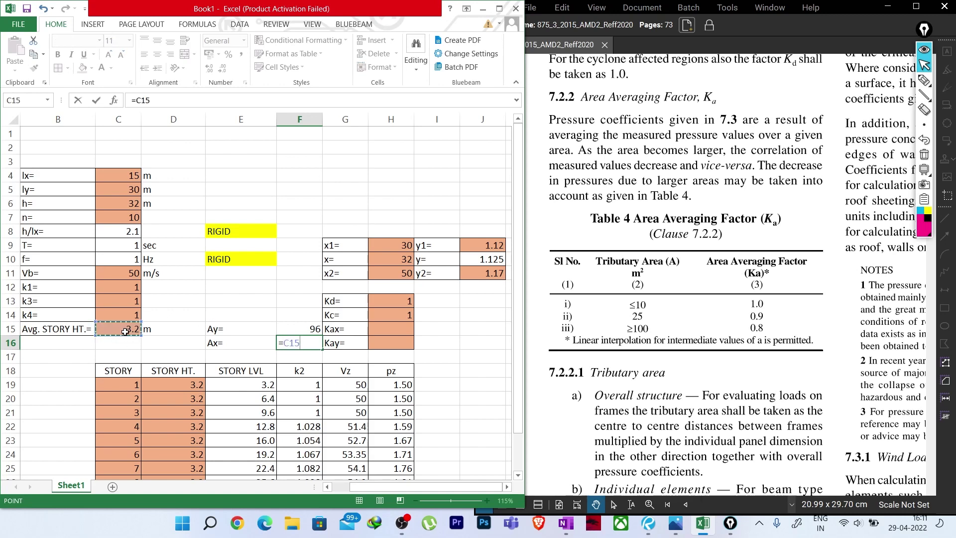
type("*")
left_click(126, 176)
key("Return")
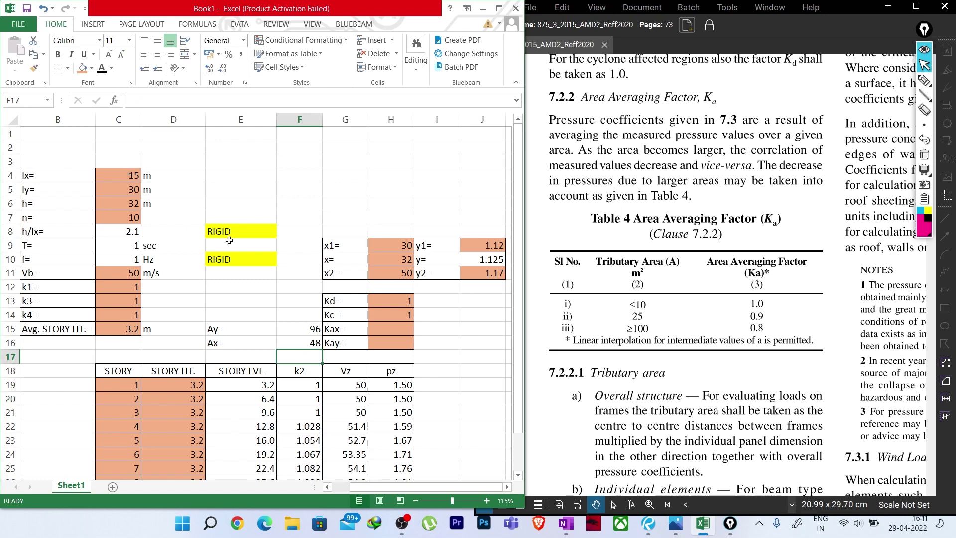
Step: Center the Ay and Ax labels and values in E15:F16 horizontally
left_click(291, 326)
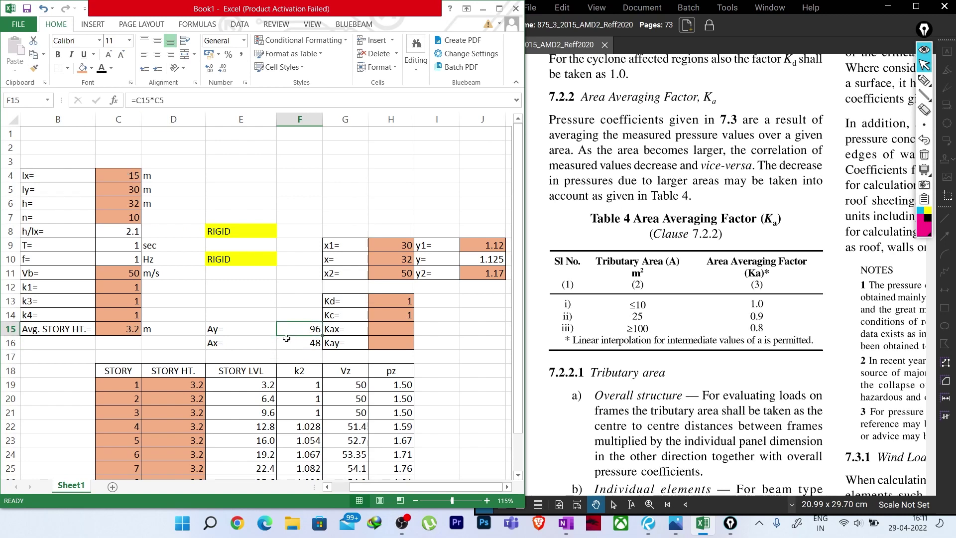
left_click_drag(226, 333, 285, 342)
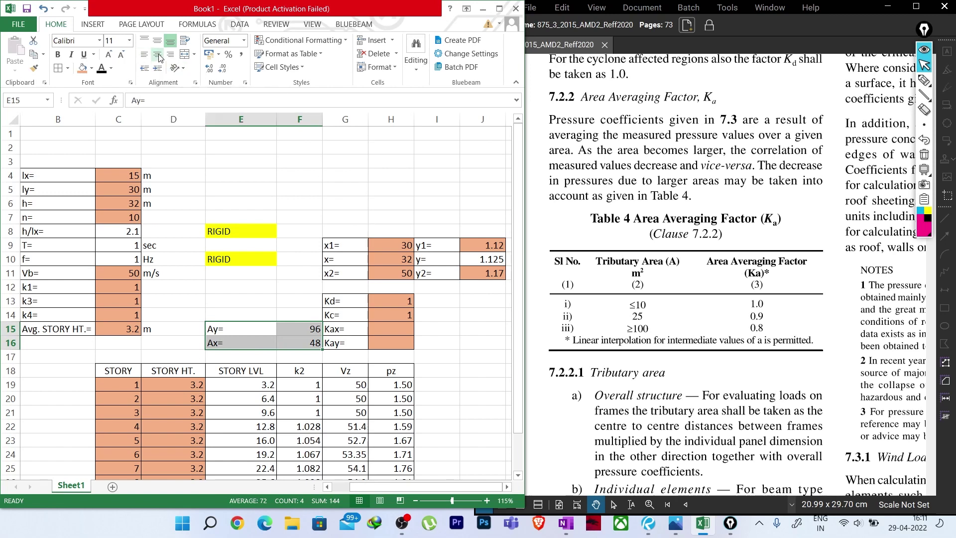
left_click(157, 54)
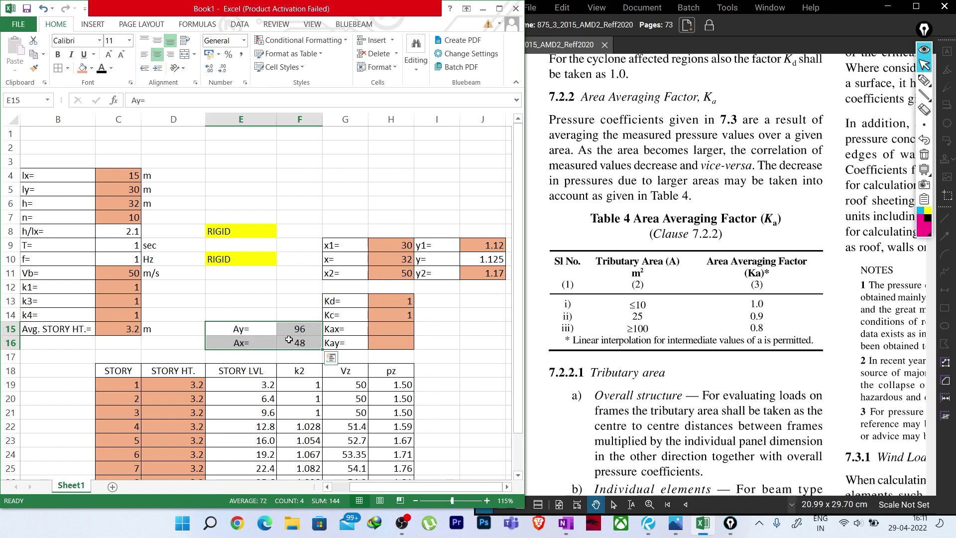
Step: Move the Ay and Ax labels and values from E15:F16 to I15:J16, beside Kax and Kay
left_click_drag(236, 329, 284, 338)
key("ctrl+c")
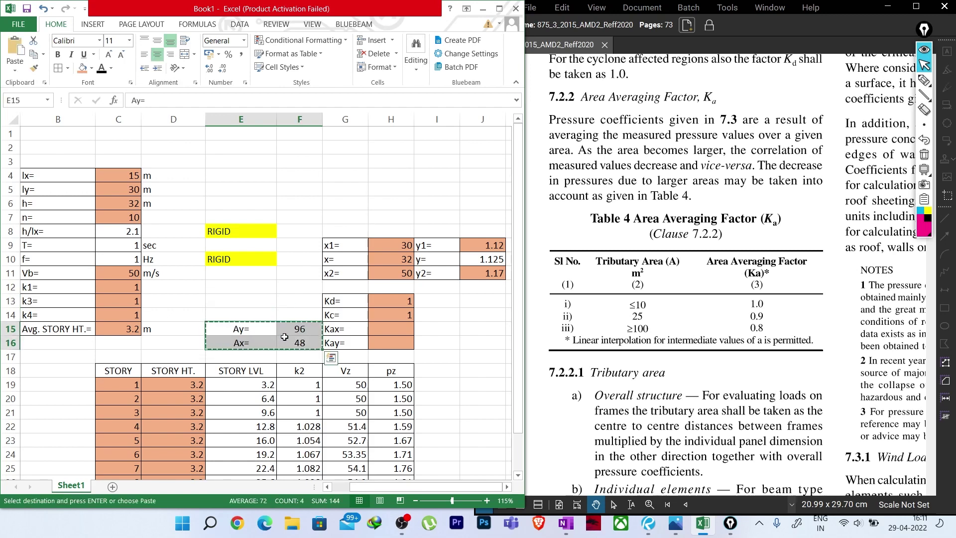
left_click_drag(429, 331, 432, 338)
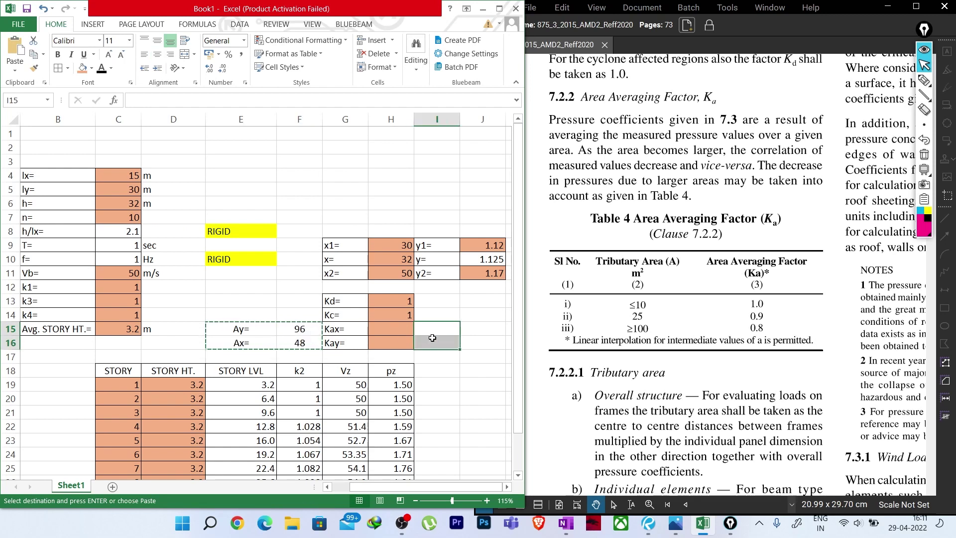
key("ctrl+v")
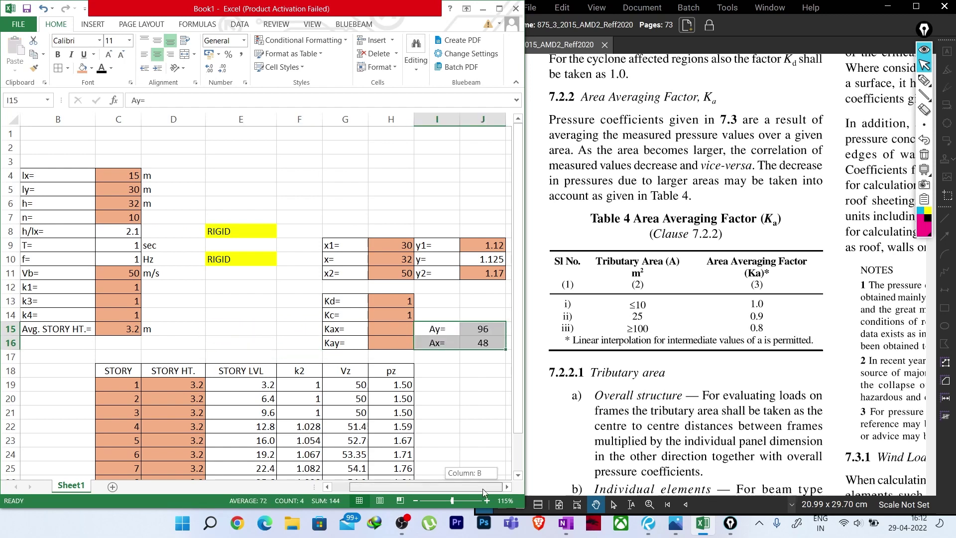
Step: Widen the spreadsheet window and add the unit "m2" in K15 and K16 for the Ay and Ax areas
left_click_drag(534, 399, 591, 399)
left_click(517, 327)
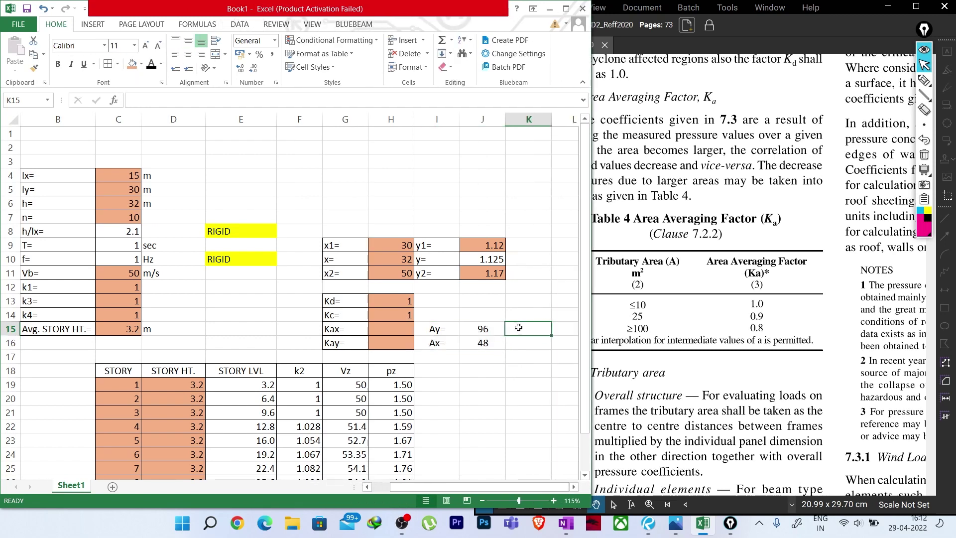
type("m2")
key("Return")
type("m2")
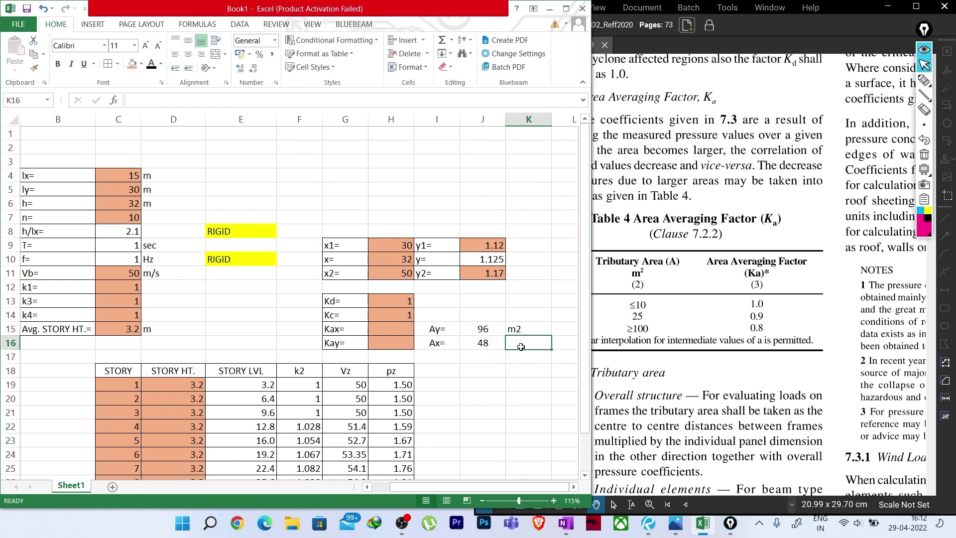
left_click(500, 372)
Step: Apply borders to the relocated Ay and Ax cells in I15:J16
left_click_drag(438, 332, 484, 337)
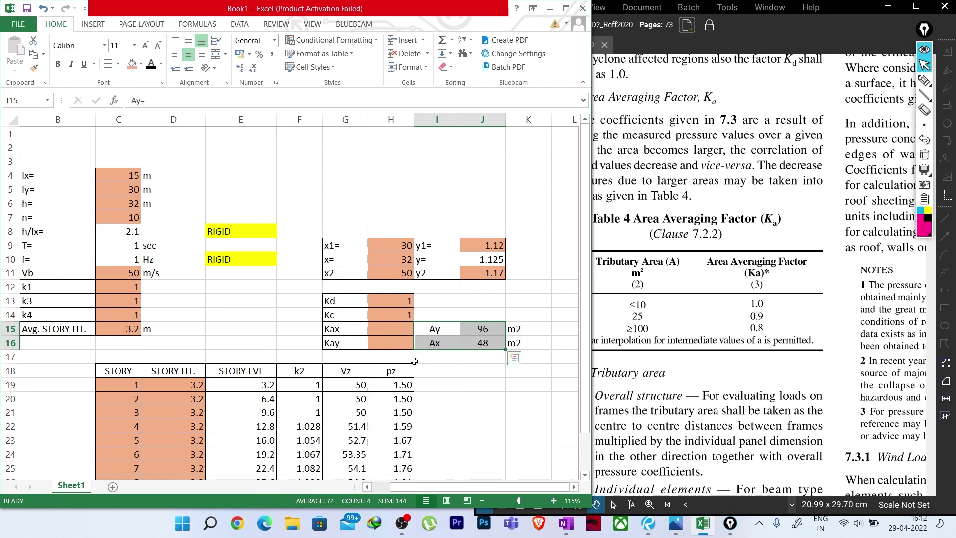
left_click(479, 390)
left_click(484, 329)
left_click(475, 384)
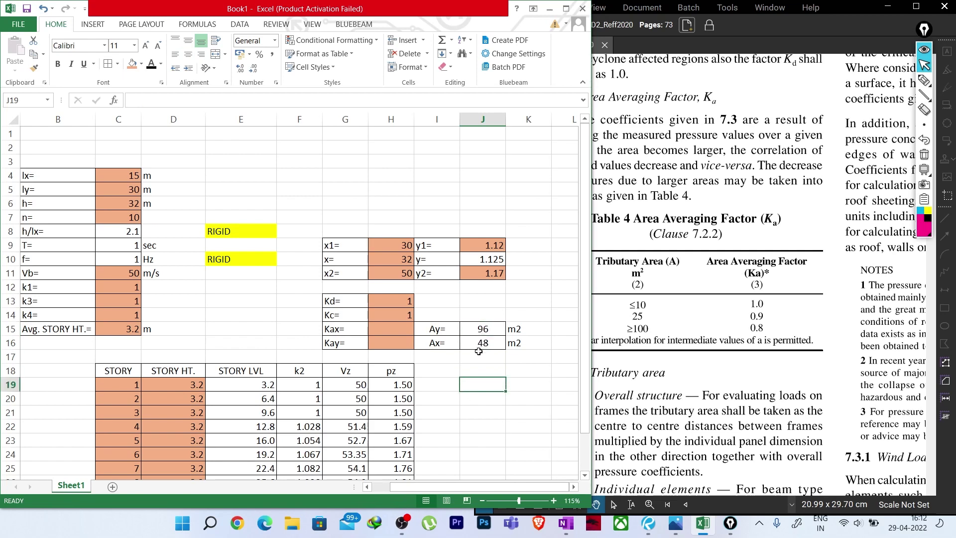
Step: Resize the spreadsheet window so the Ay and Ax cells and Table 4 of the code are visible side by side
left_click(390, 330)
left_click(385, 343)
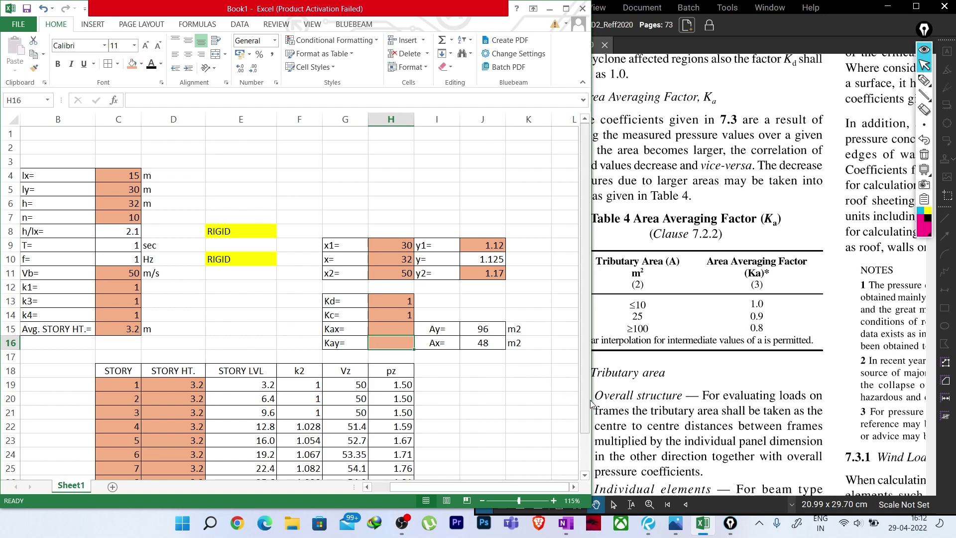
left_click_drag(592, 401, 536, 403)
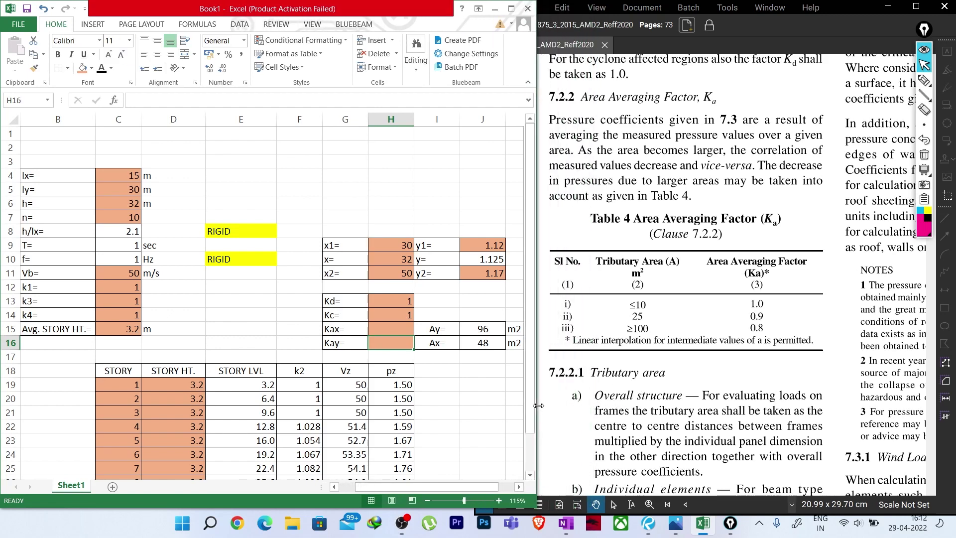
left_click_drag(537, 367, 600, 358)
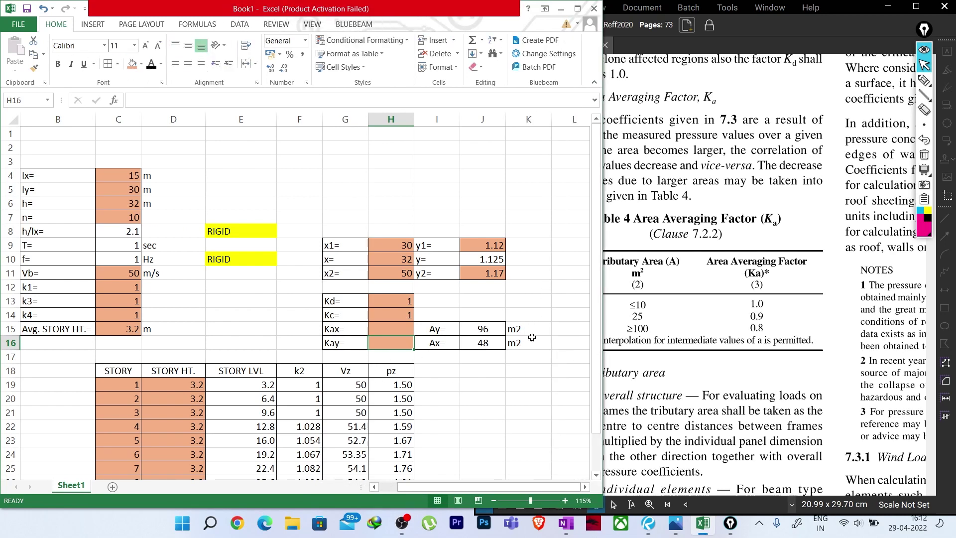
left_click_drag(602, 369, 544, 383)
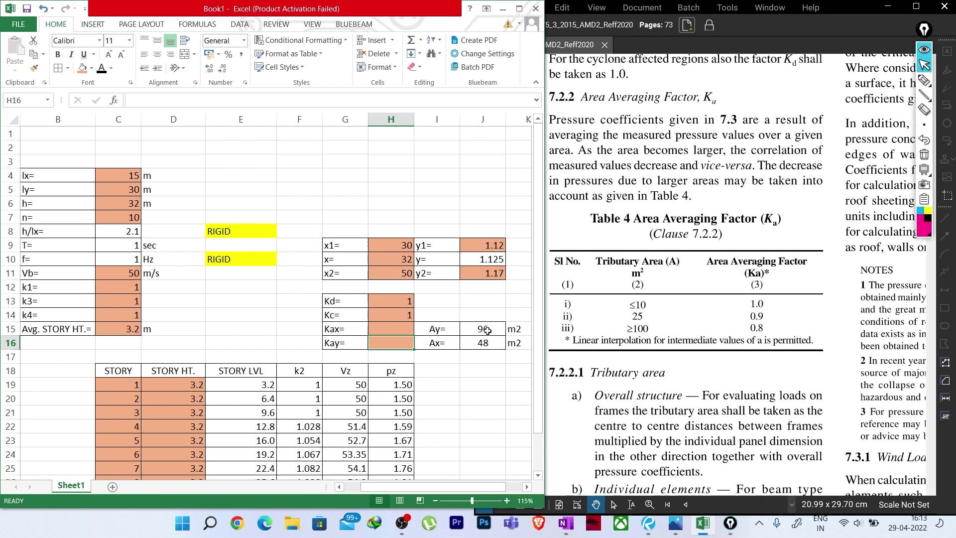
Step: Set the interpolation abscissas to x1 = 25, x = 96 (the Ay area) and x2 = 100 in H9:H11
left_click(397, 244)
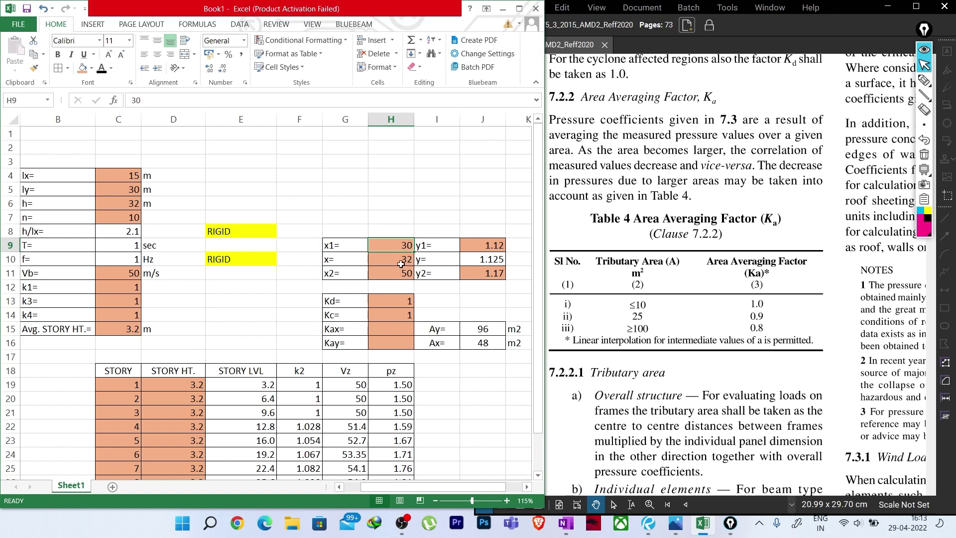
type("25")
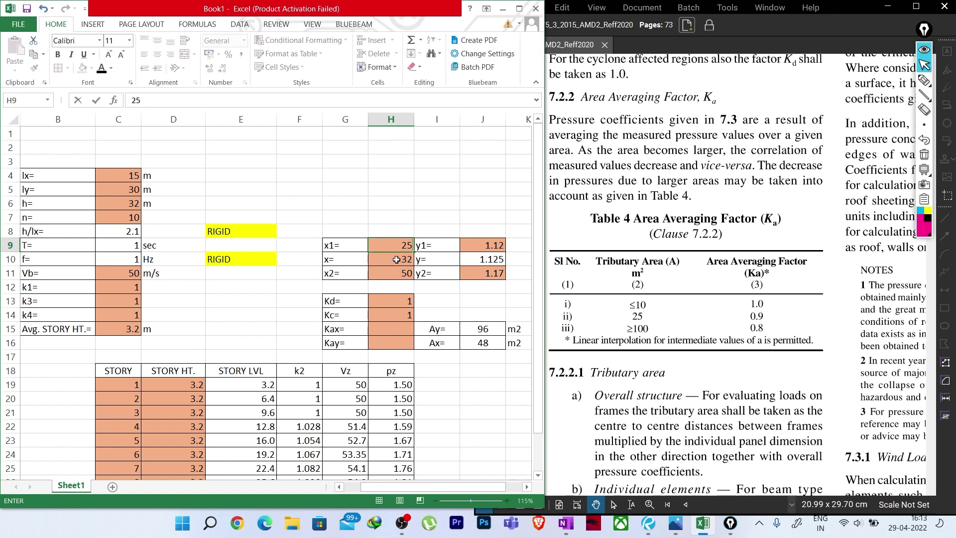
key("Return")
type("96")
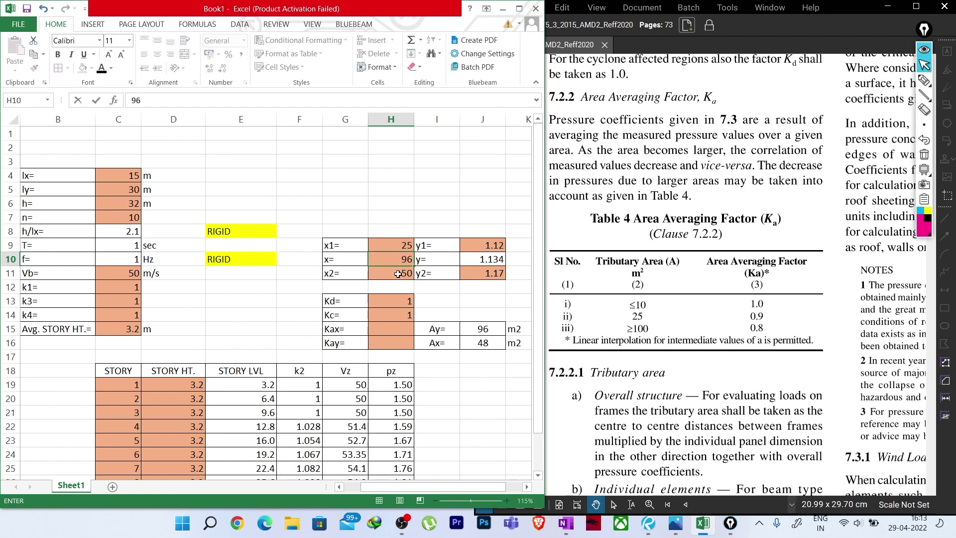
key("Return")
type("100")
Step: Set the Table 4 averaging factors for the interpolation to y1 = 0.9 in J9 and y2 = 0.8 in J11
left_click(485, 245)
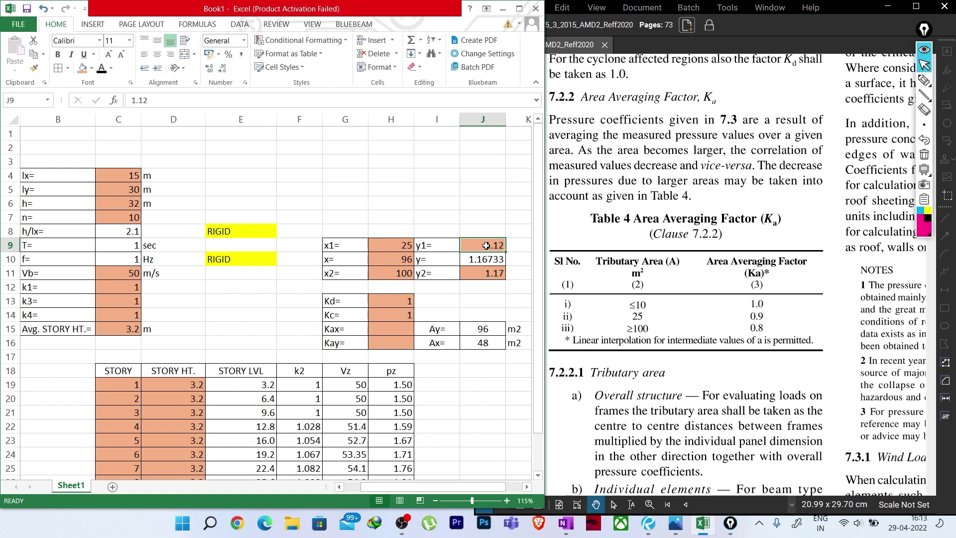
type("0.9")
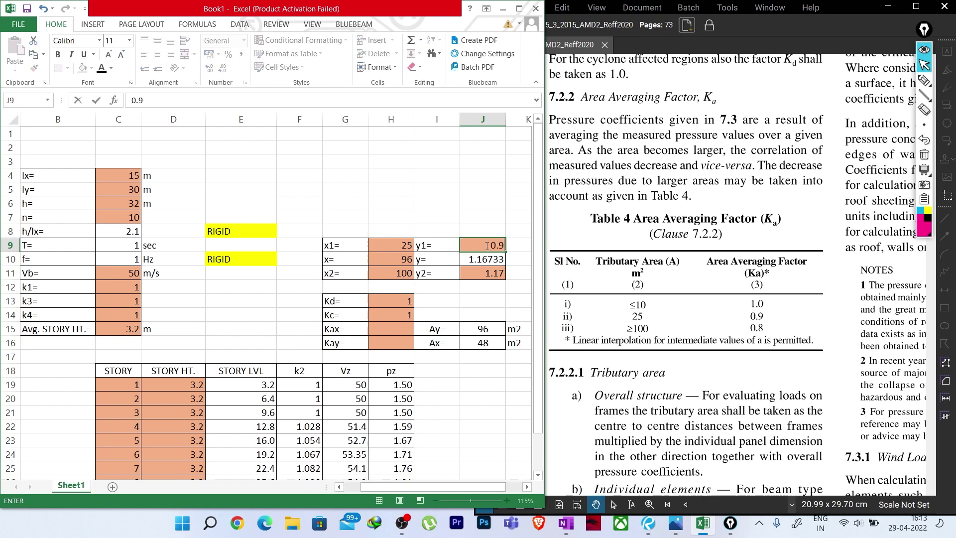
left_click(487, 276)
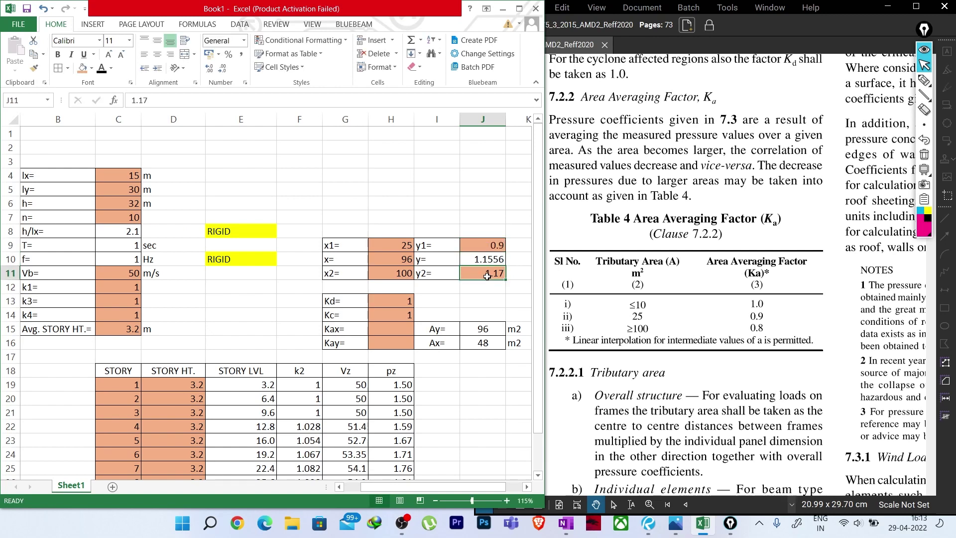
type("0.8")
key("Return")
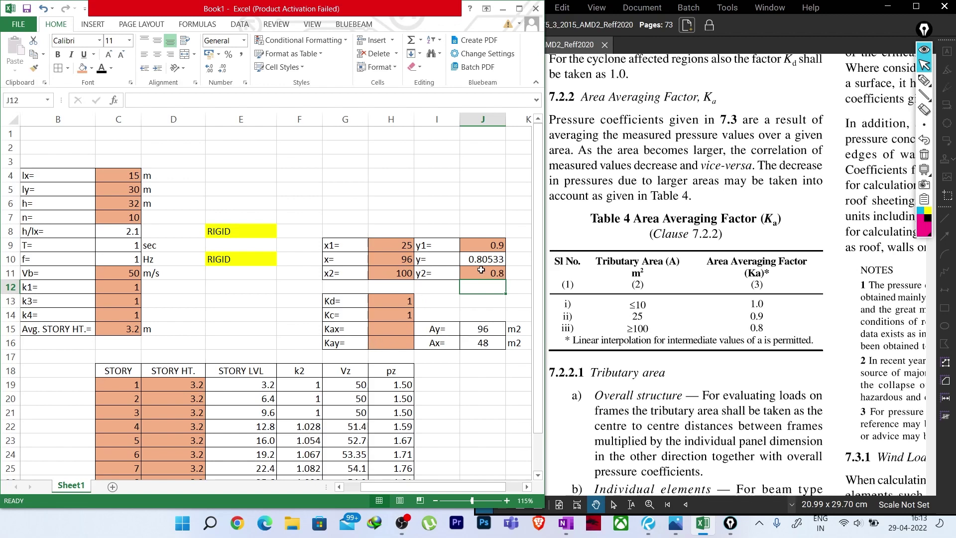
Step: Enter the interpolated Kax factor in H15, rounded to 0.81
left_click(393, 331)
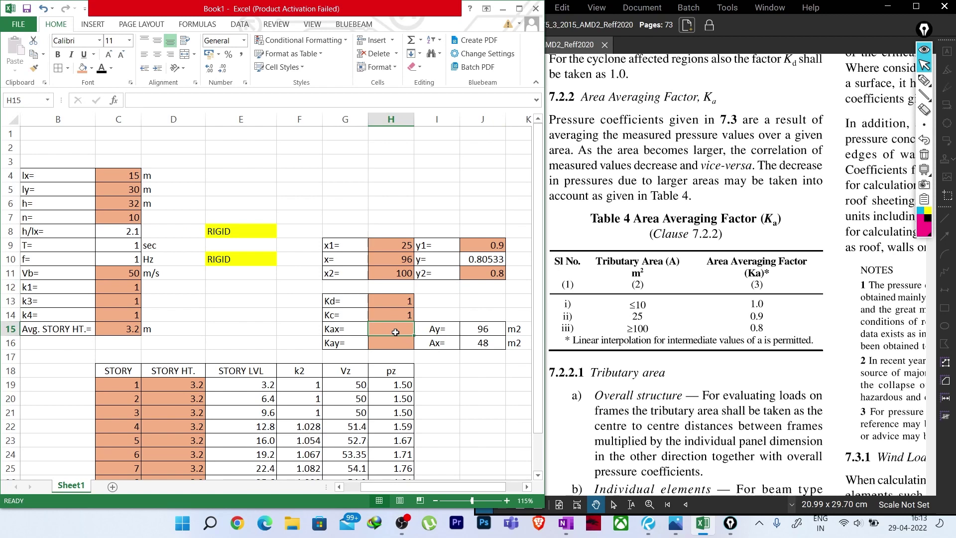
type("0.81")
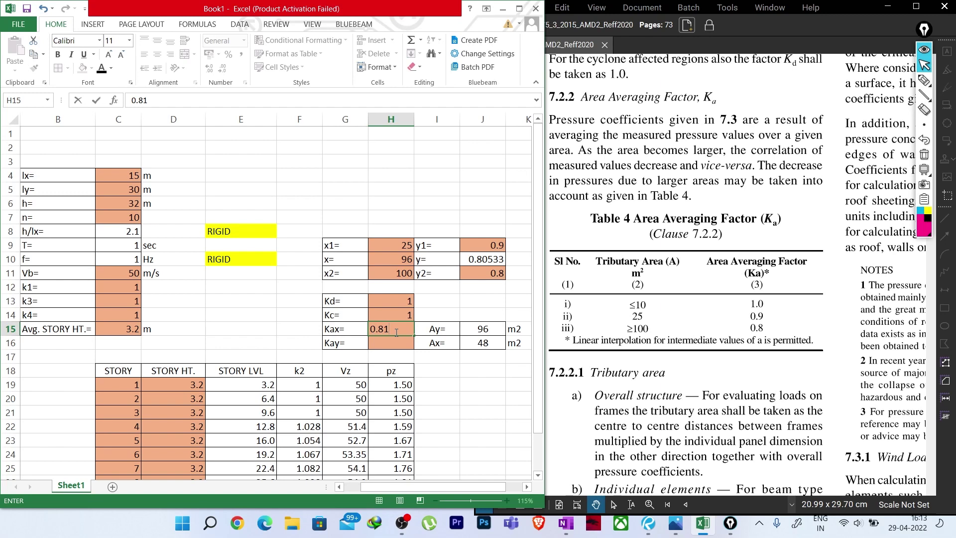
key("Return")
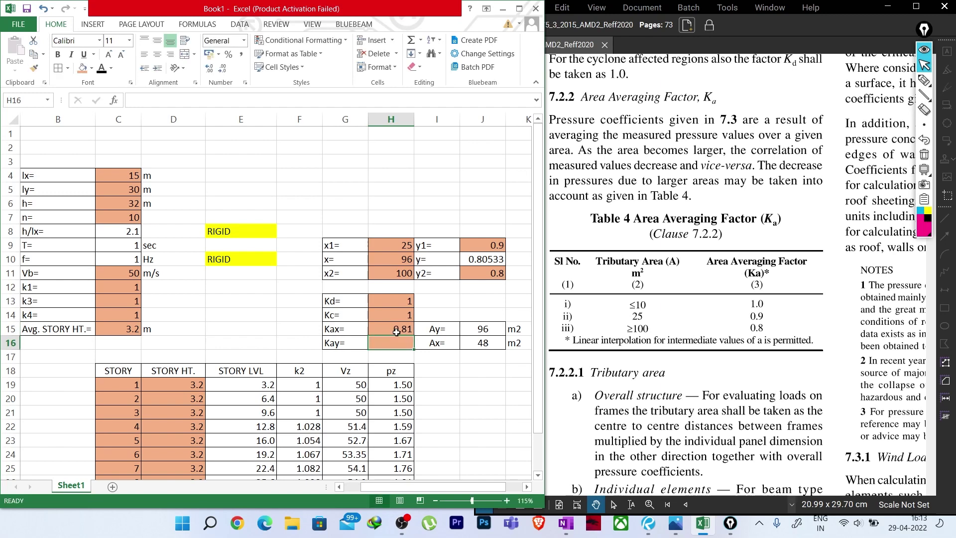
Step: Set the Kax factor in H15 to the more precise value 0.805
left_click(400, 330)
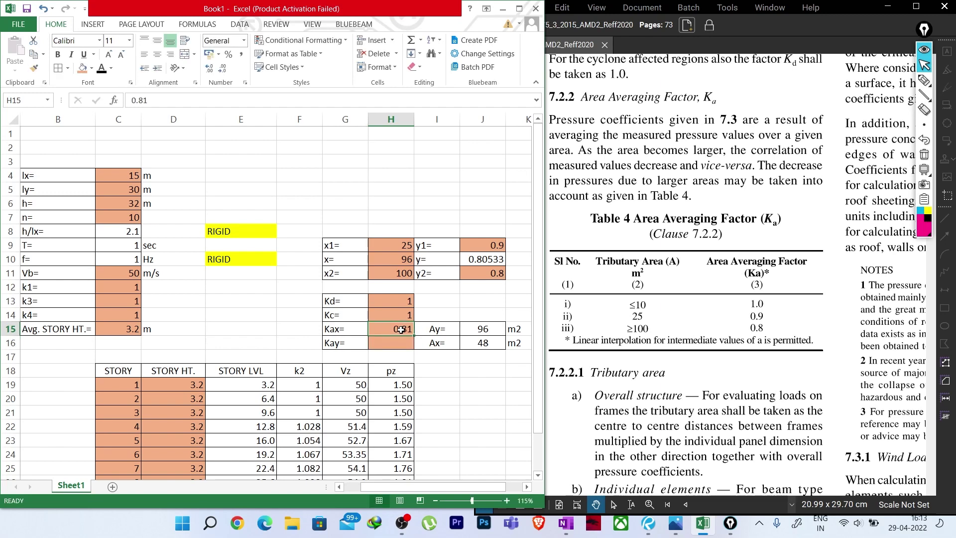
type("0.805")
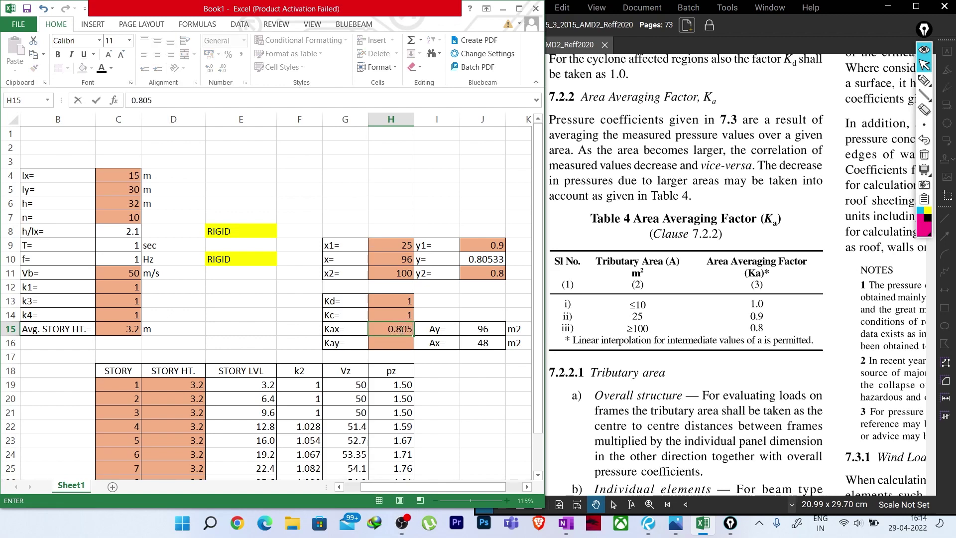
key("Return")
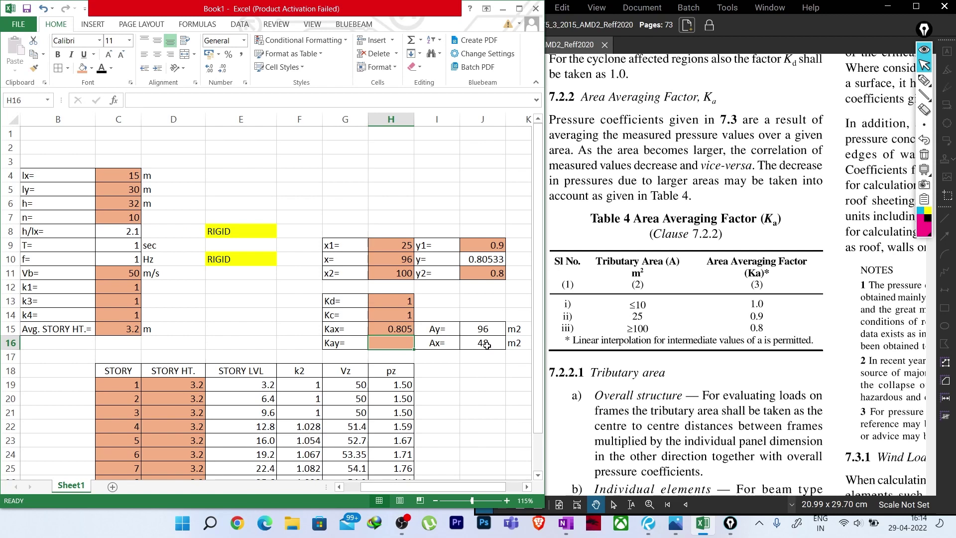
Step: Set the interpolation x in H10 to the Ax area 48 and enter the interpolated Kay factor 0.869 in H16
left_click(402, 263)
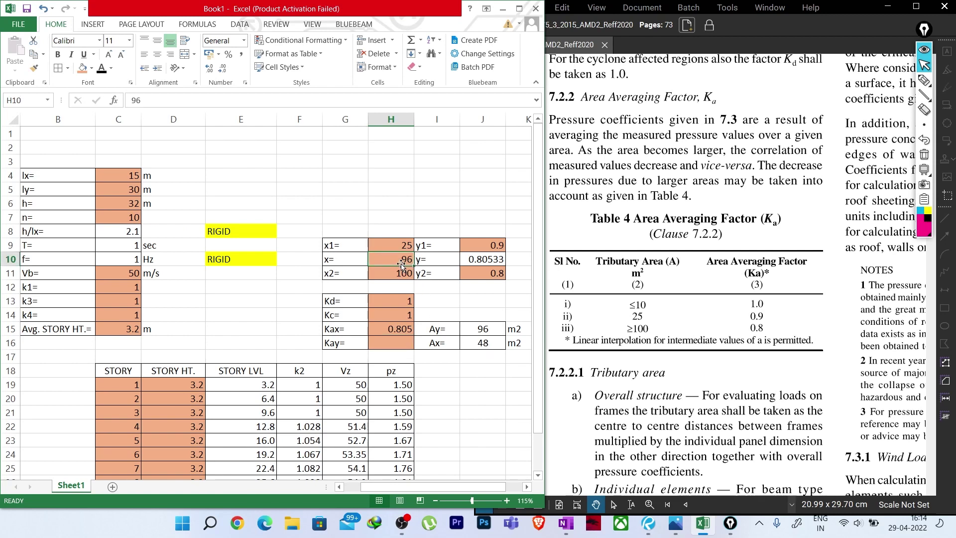
type("48")
key("Return")
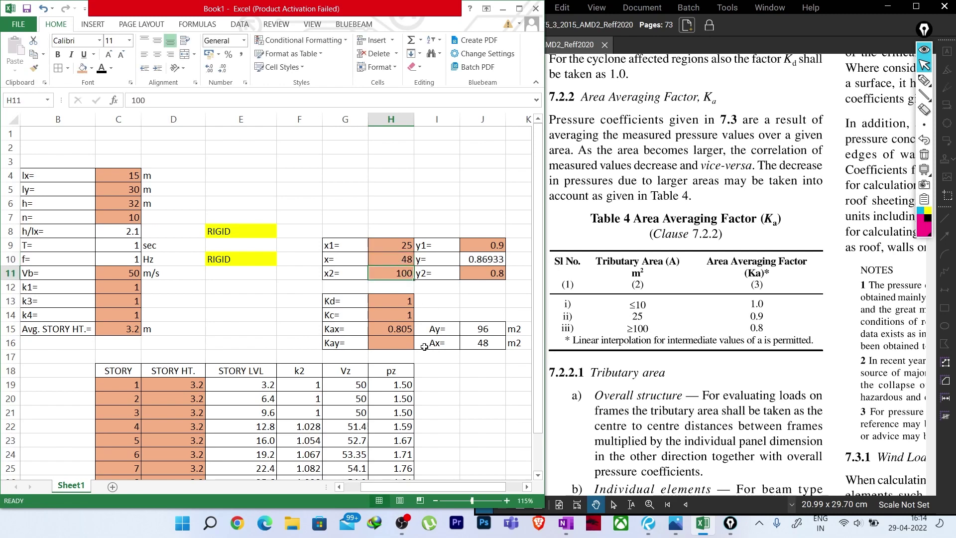
left_click(397, 343)
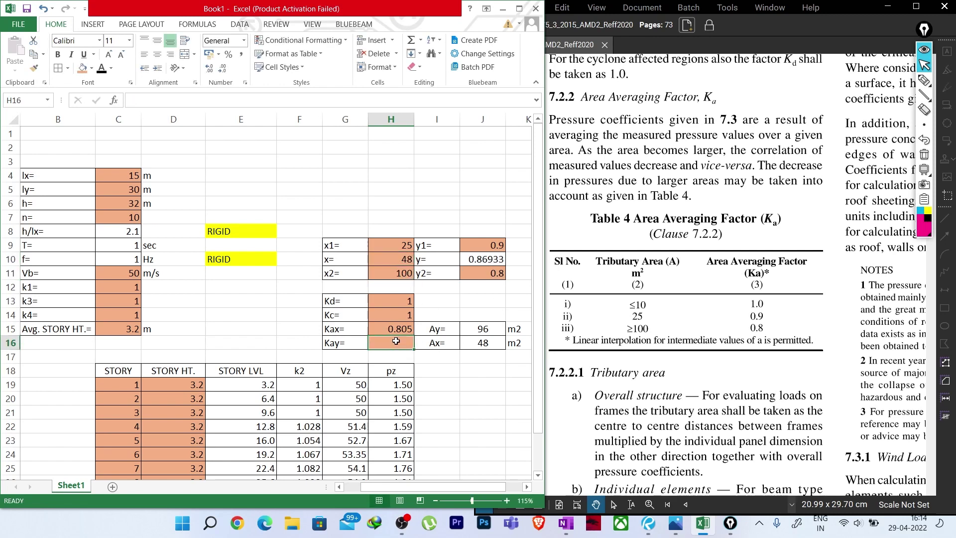
type("0.869")
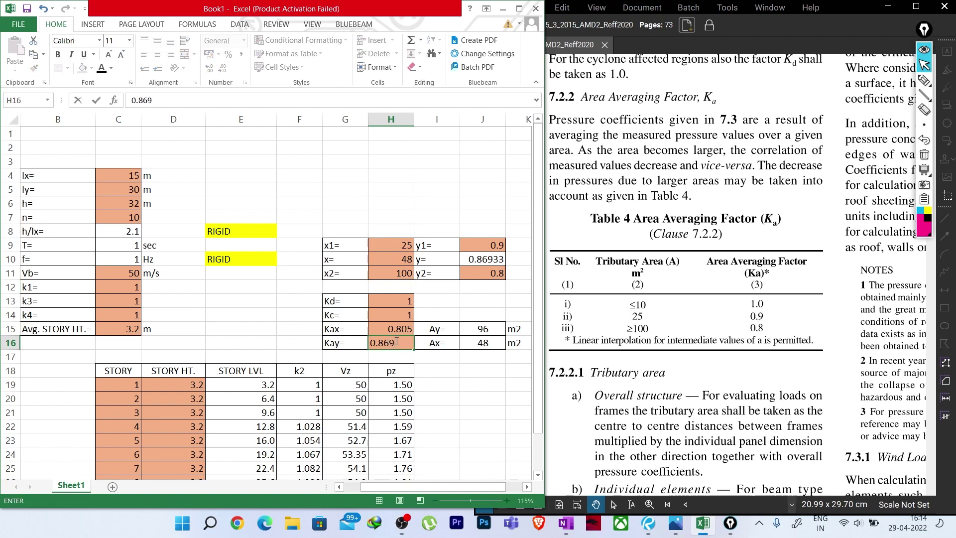
key("Return")
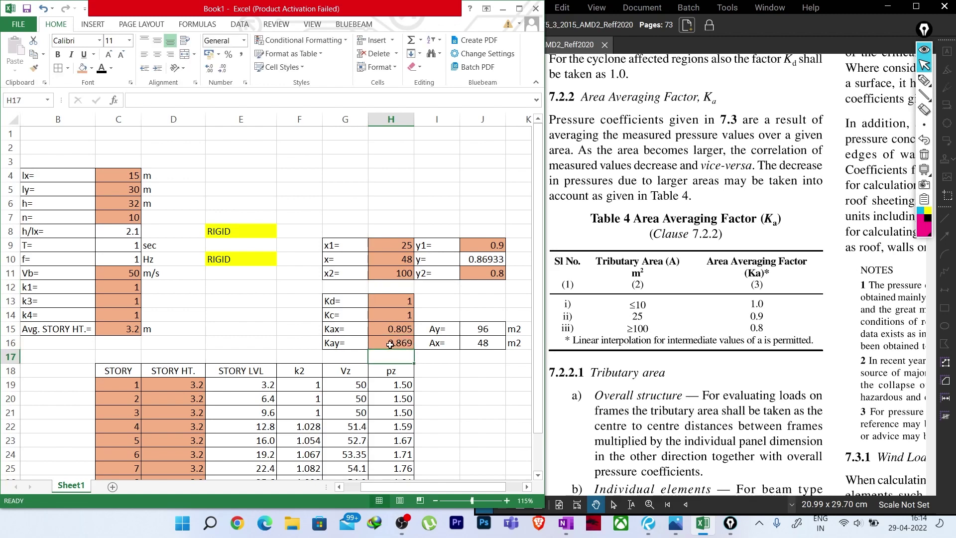
left_click(453, 377)
left_click(393, 342)
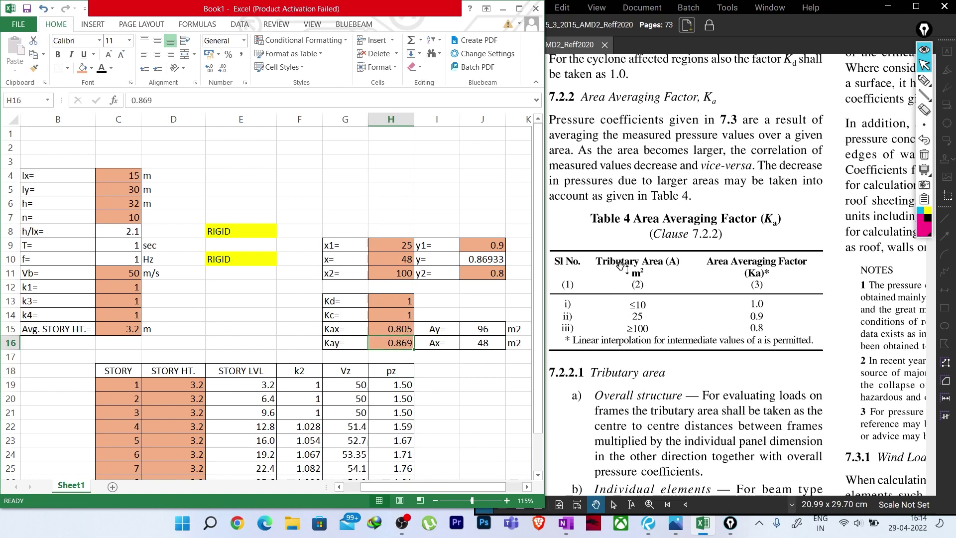
Step: Add the column header "Pdz" in I18, next to the pz column of the story table
scroll(441, 357, "down", 1)
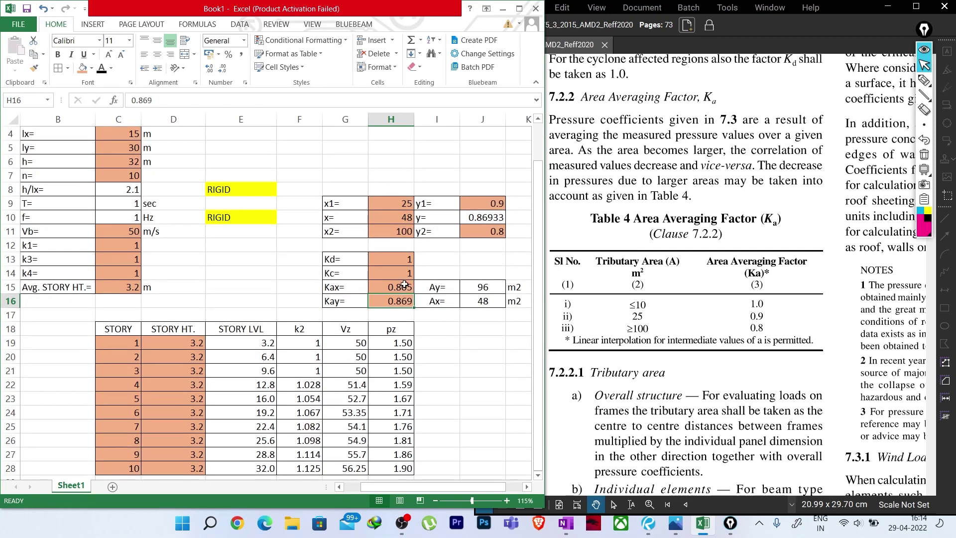
scroll(404, 287, "down", 1)
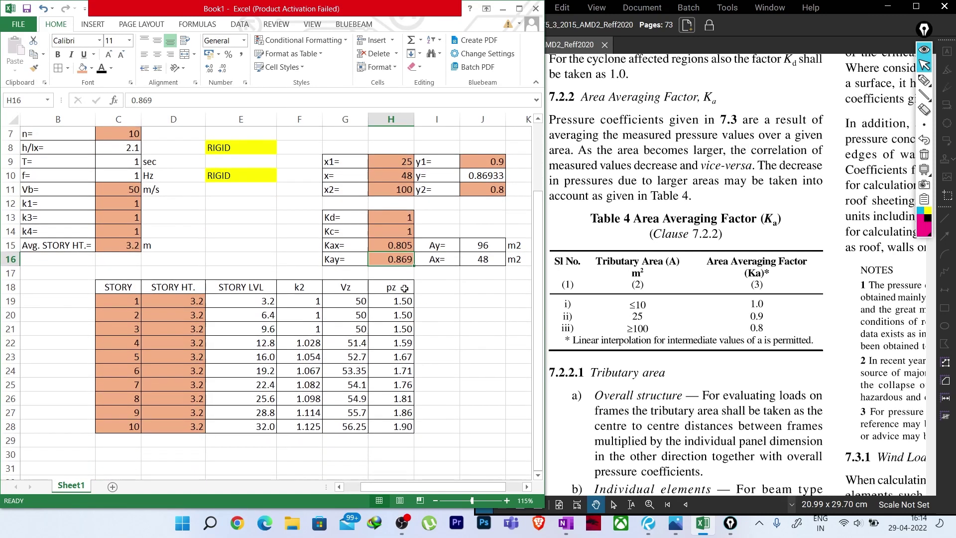
left_click(432, 289)
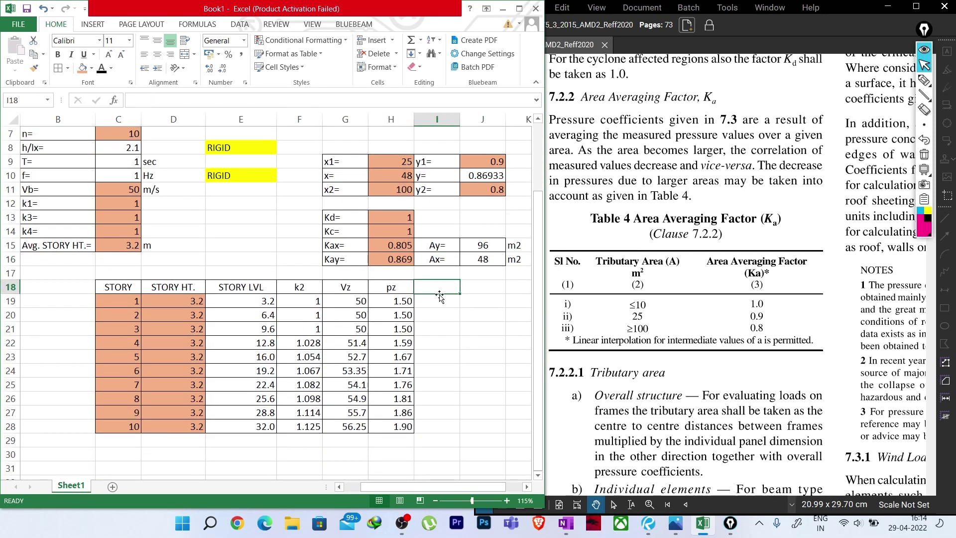
type("Pdz")
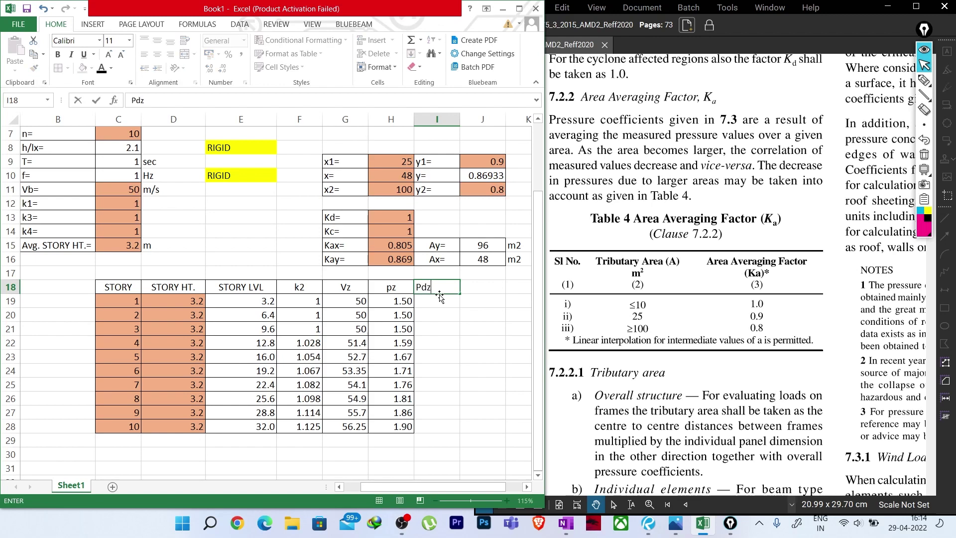
left_click(430, 312)
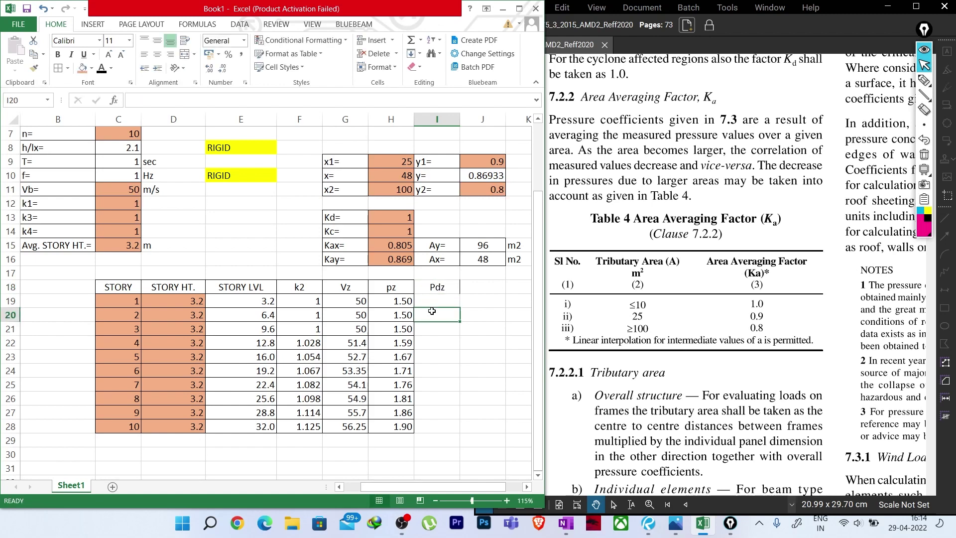
Step: Add cell borders to the Pdz column, I18:I28, to match the rest of the story table
left_click_drag(435, 287, 444, 425)
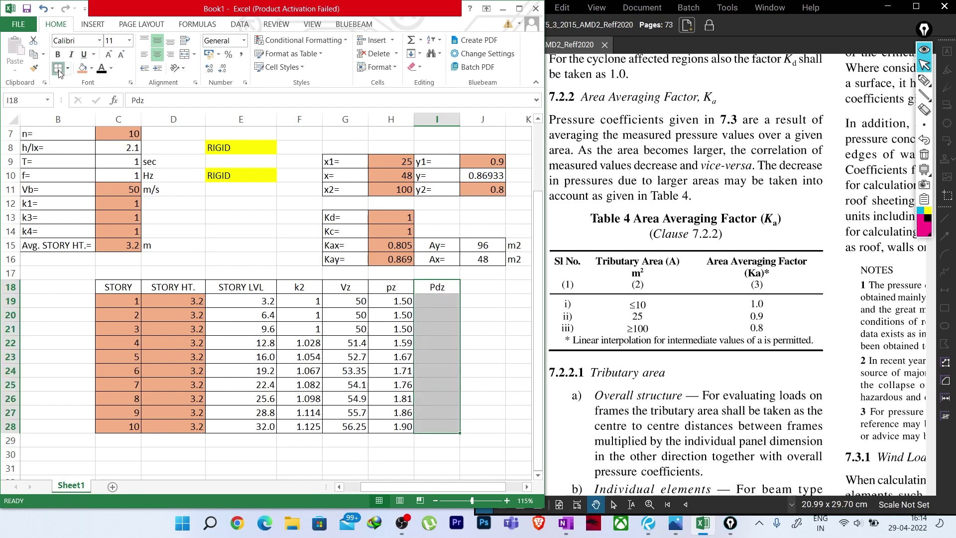
left_click(438, 301)
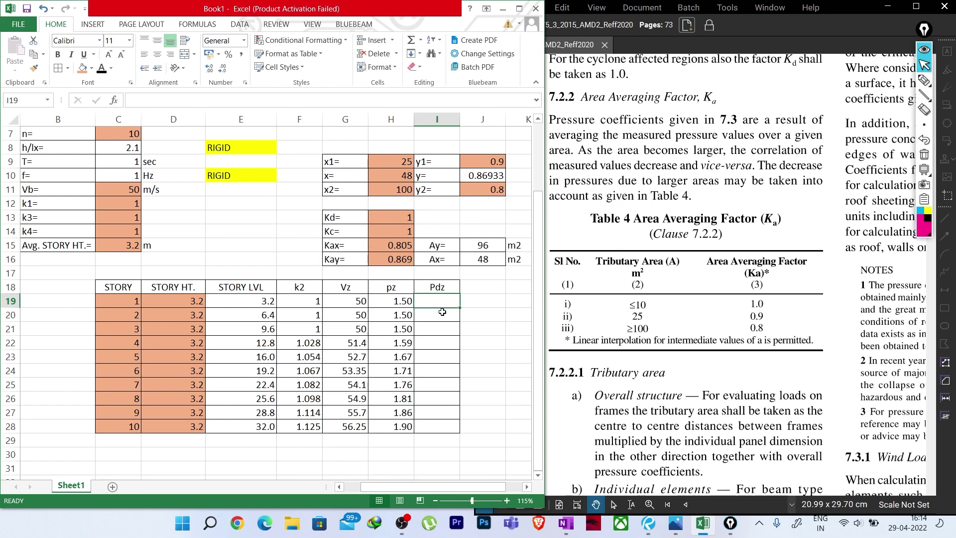
type("=")
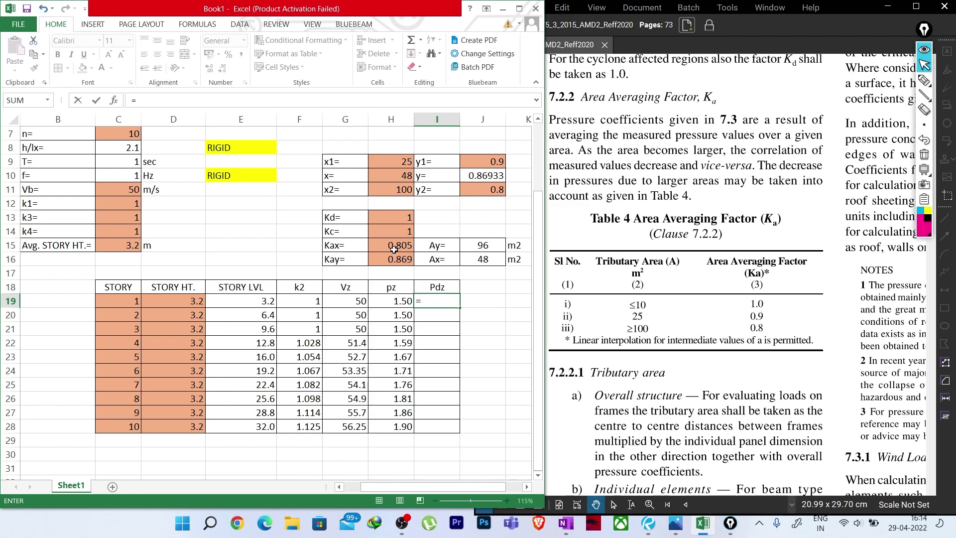
left_click(485, 346)
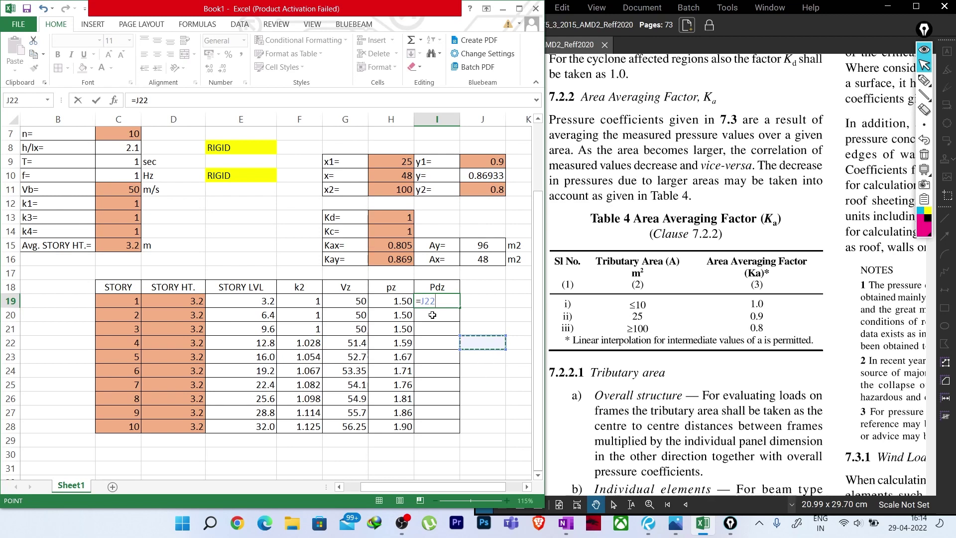
left_click_drag(446, 300, 413, 309)
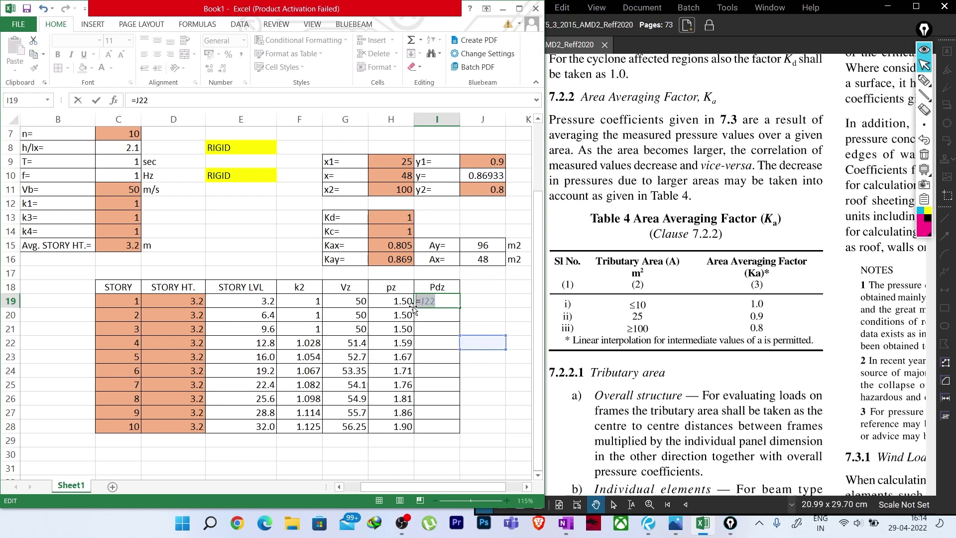
key("Escape")
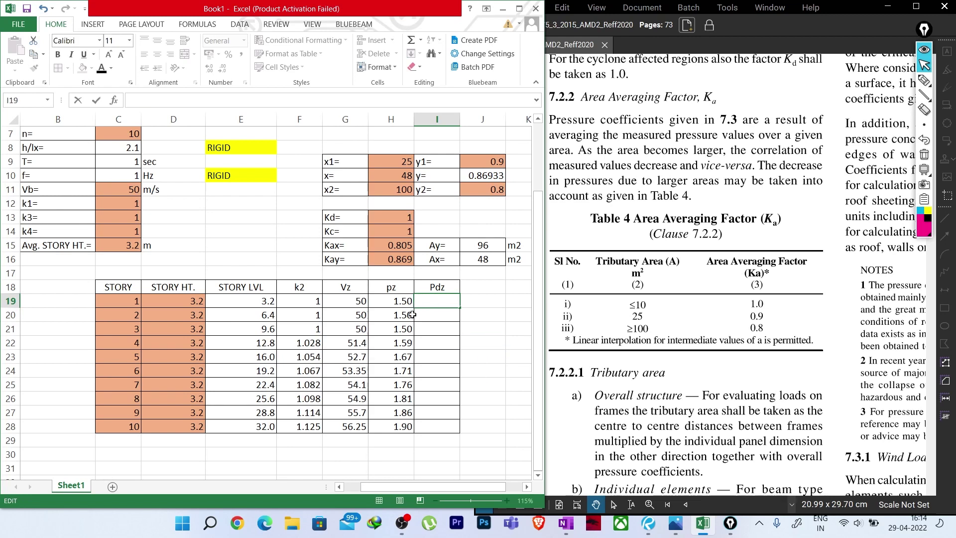
left_click(447, 330)
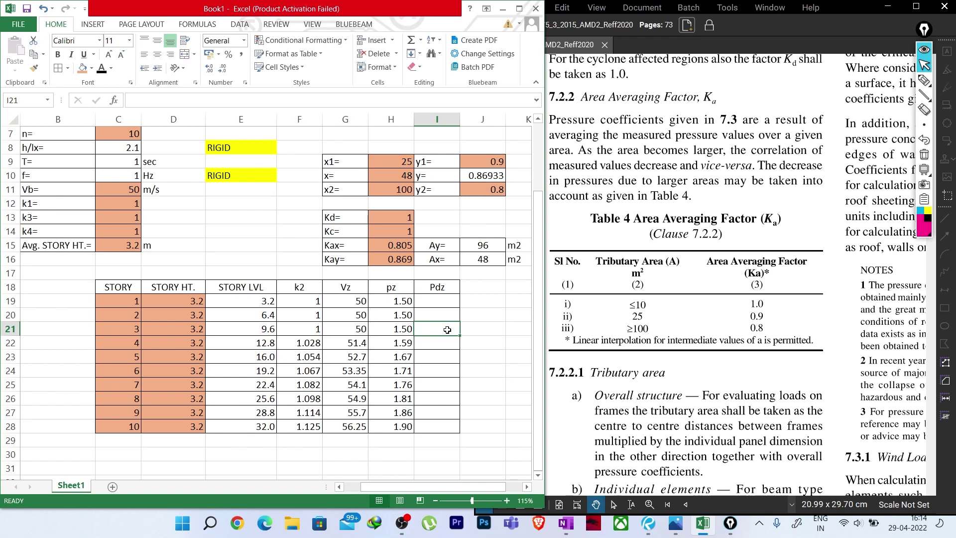
Step: Extend the column header in I18 to "Pdz-x"
double_click(445, 287)
type("-x")
left_click(441, 328)
Step: Begin the story 1 Pdz-x formula in I19 with the absolute Kax and Kd references, =$H$15*$H$13
left_click(439, 301)
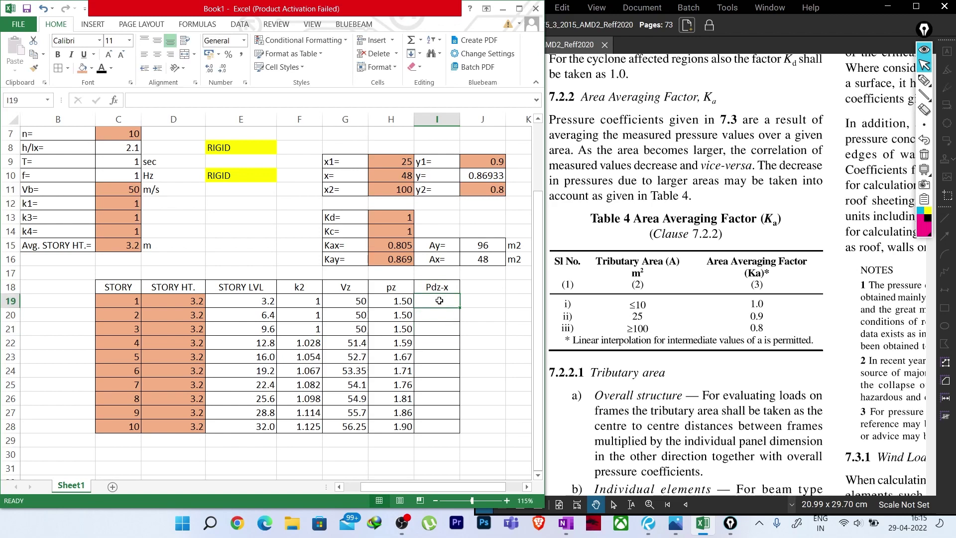
type("=")
left_click(395, 246)
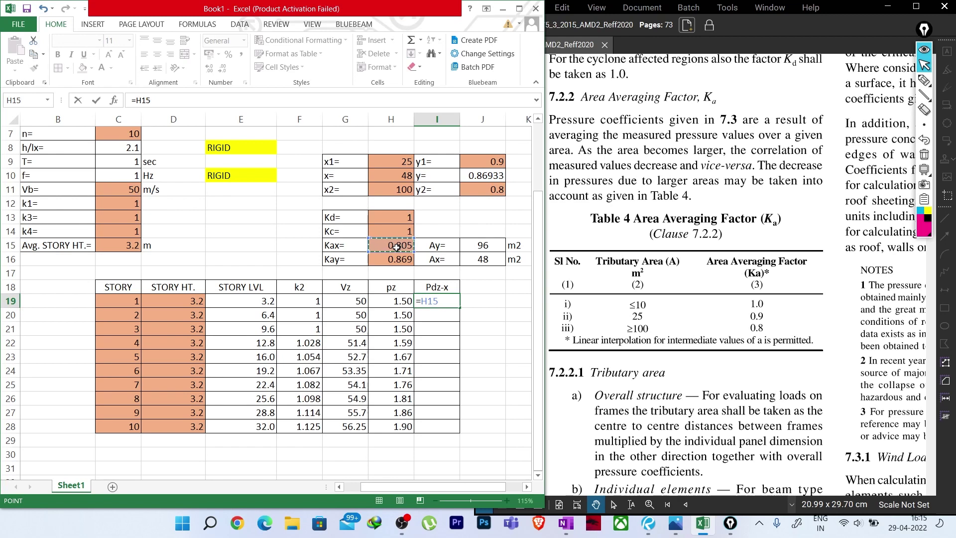
left_click(138, 100)
type("$")
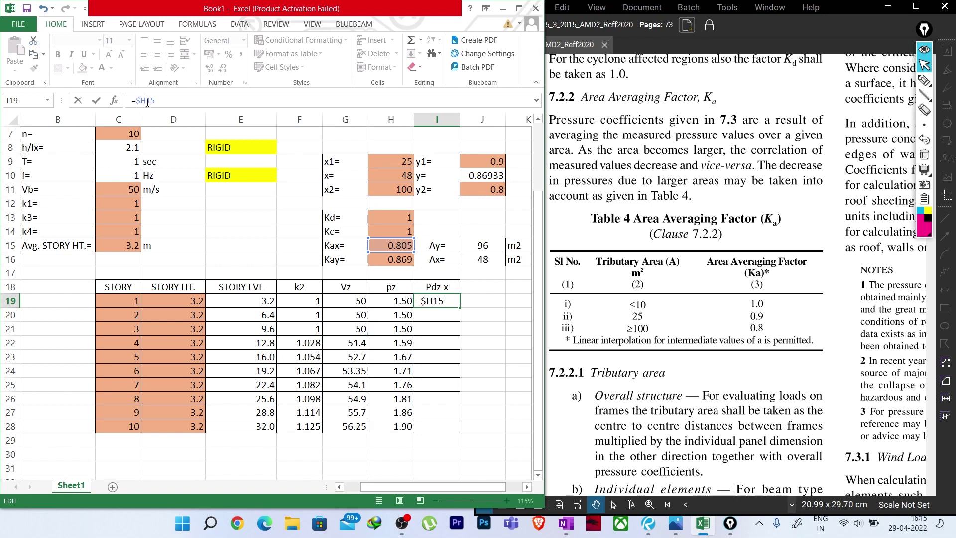
left_click(148, 101)
type("$15*")
left_click(395, 216)
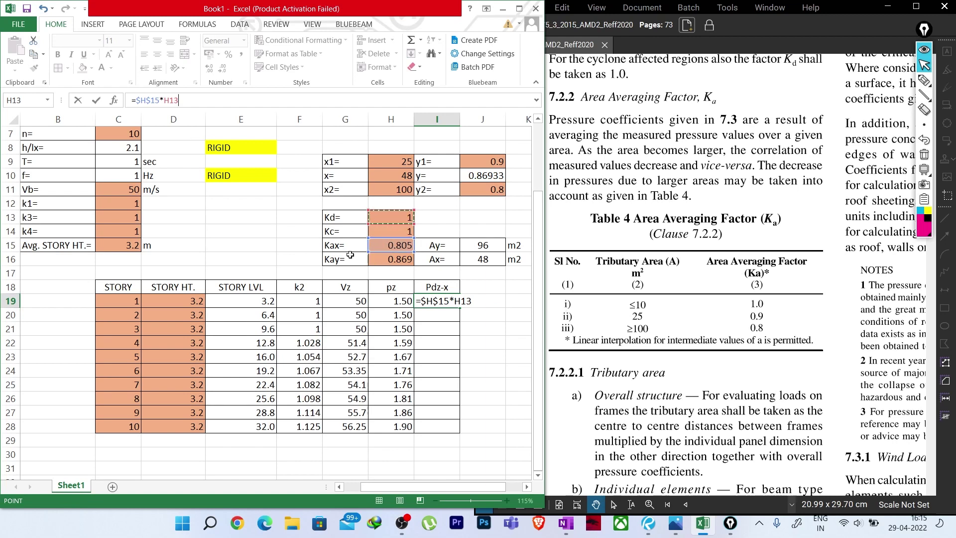
left_click(164, 103)
type("$")
key("Right")
type("$")
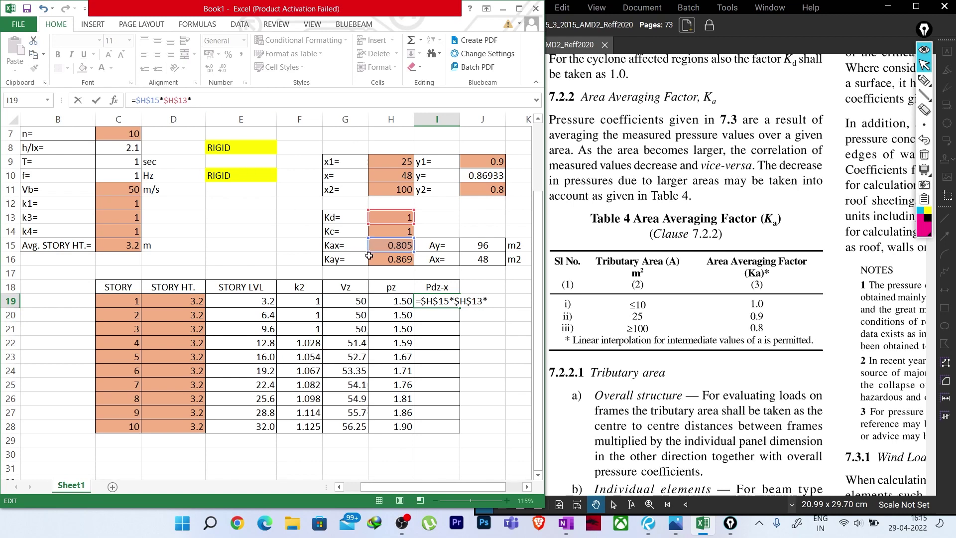
Step: Complete the I19 formula by multiplying by the absolute Kc reference $H$14 and the story's pz in H19
left_click(391, 231)
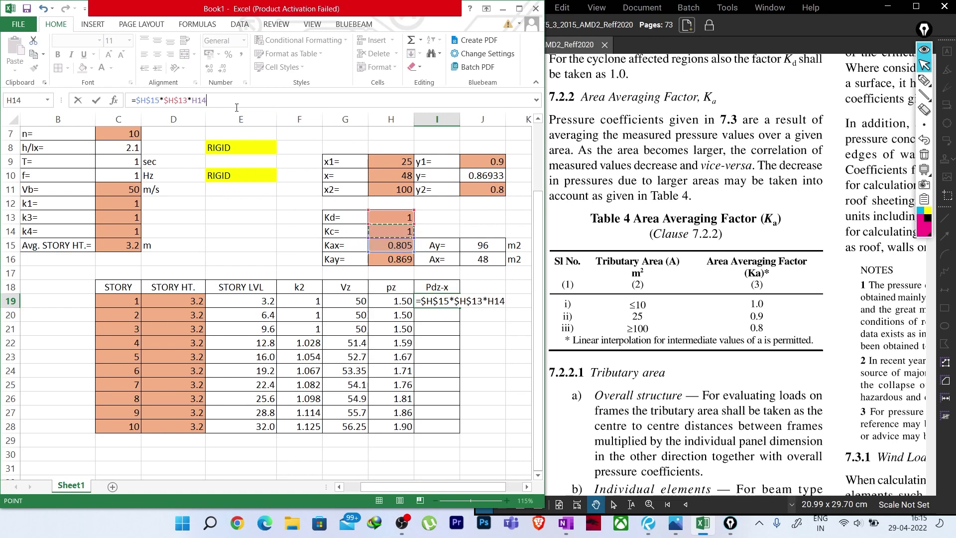
left_click(192, 100)
type("$H$")
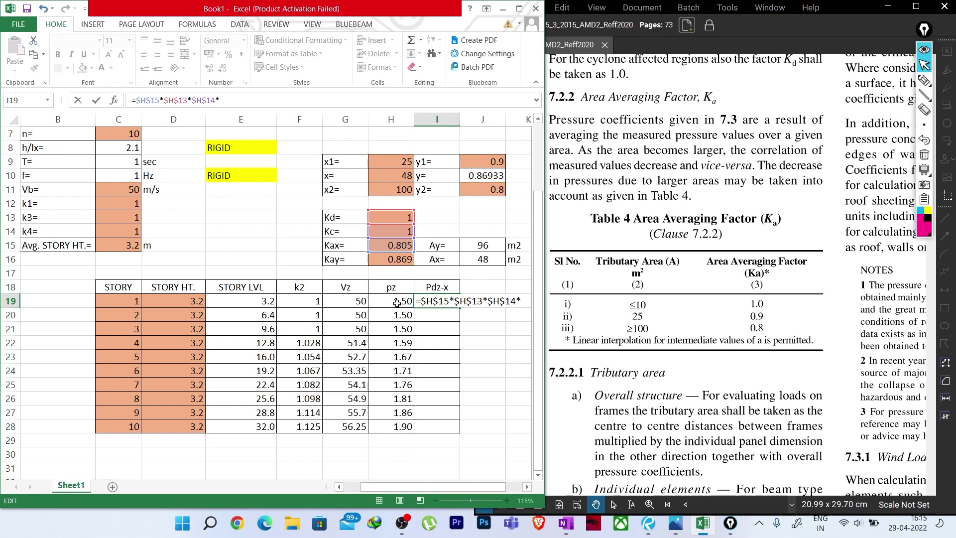
left_click(396, 303)
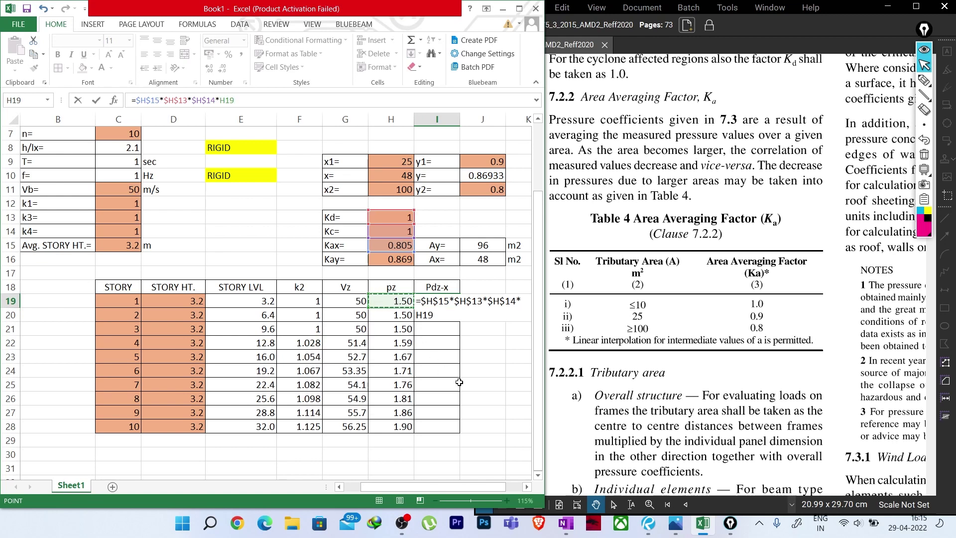
key("Return")
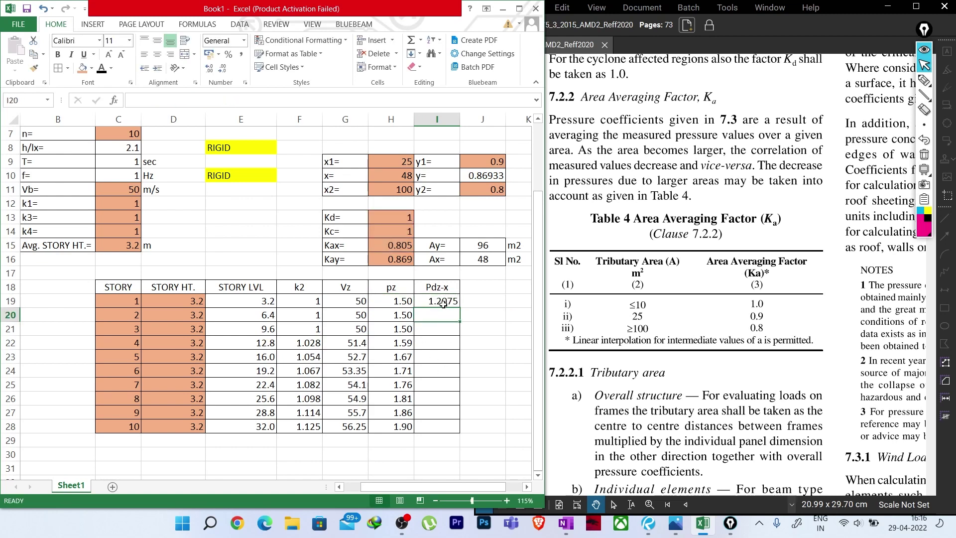
Step: Format I19 as Number with 2 decimal places and fill its formula down to I28
right_click(443, 303)
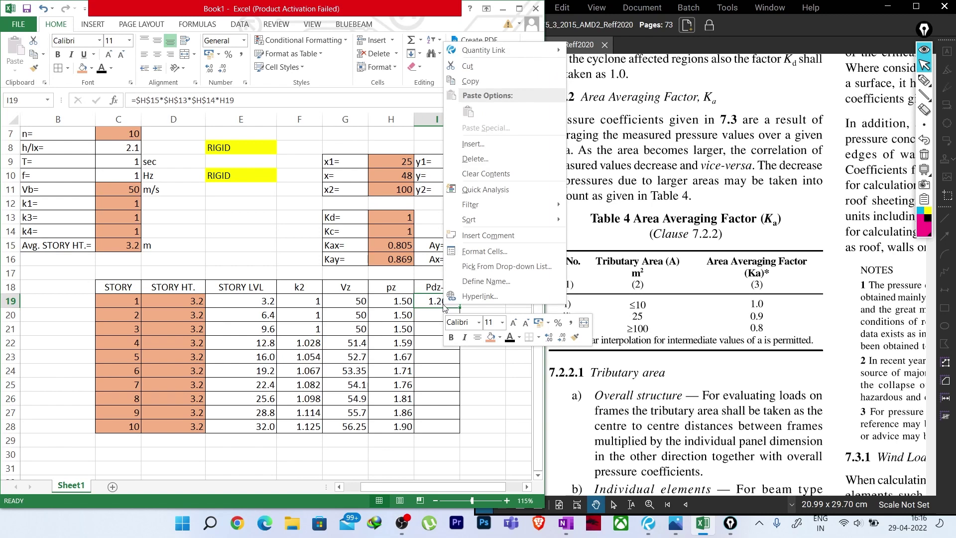
left_click(495, 252)
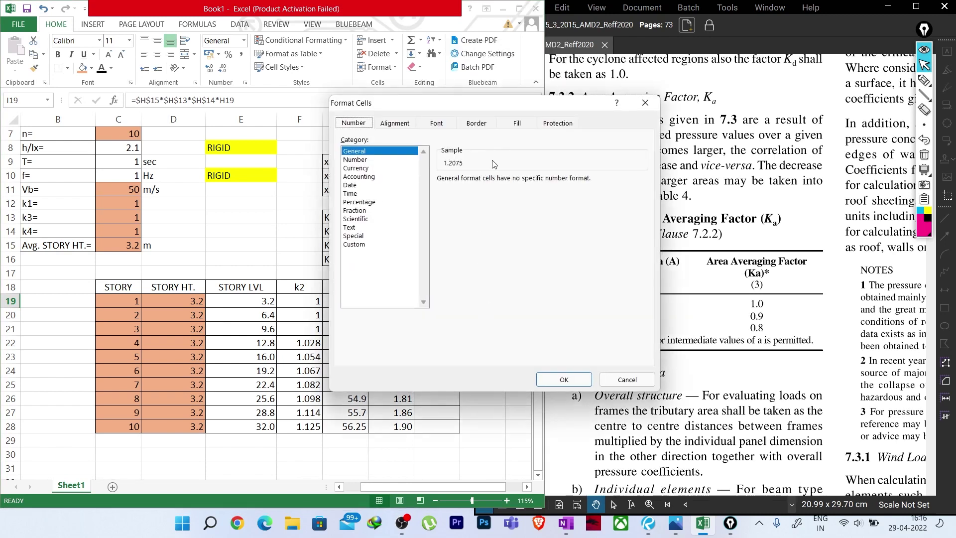
left_click(355, 159)
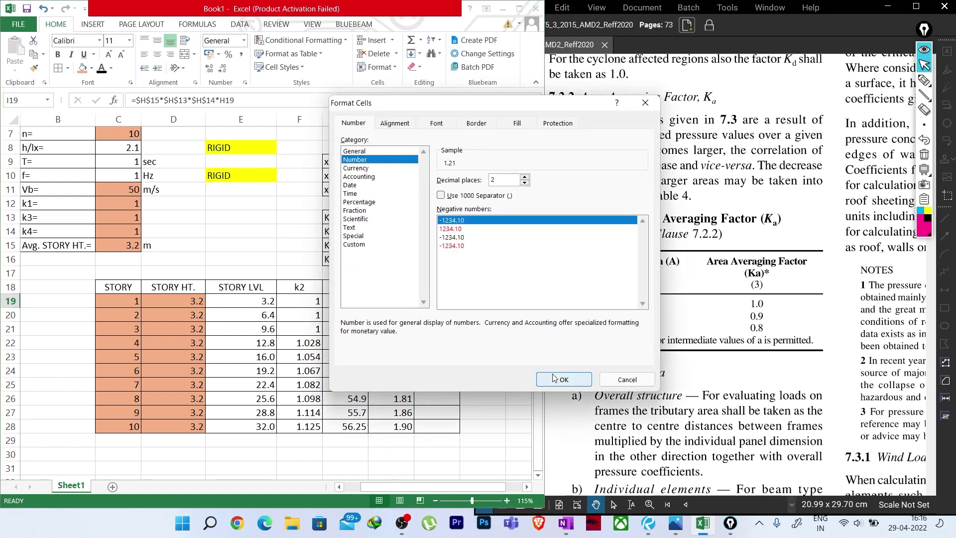
left_click(563, 380)
left_click_drag(459, 308, 463, 431)
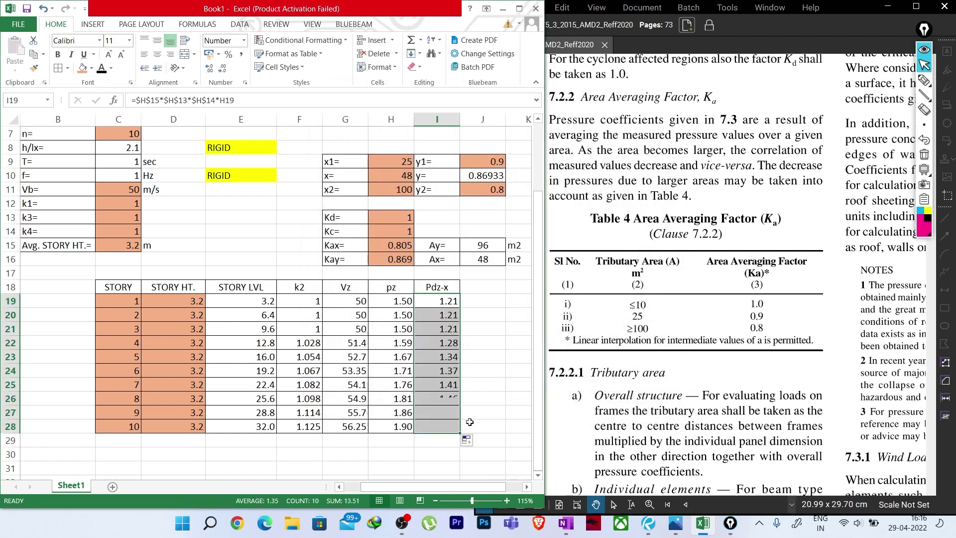
left_click(480, 370)
Step: Check the filled Pdz-x formulas story by story from I20 down to I28
left_click(443, 315)
left_click(443, 342)
left_click(443, 357)
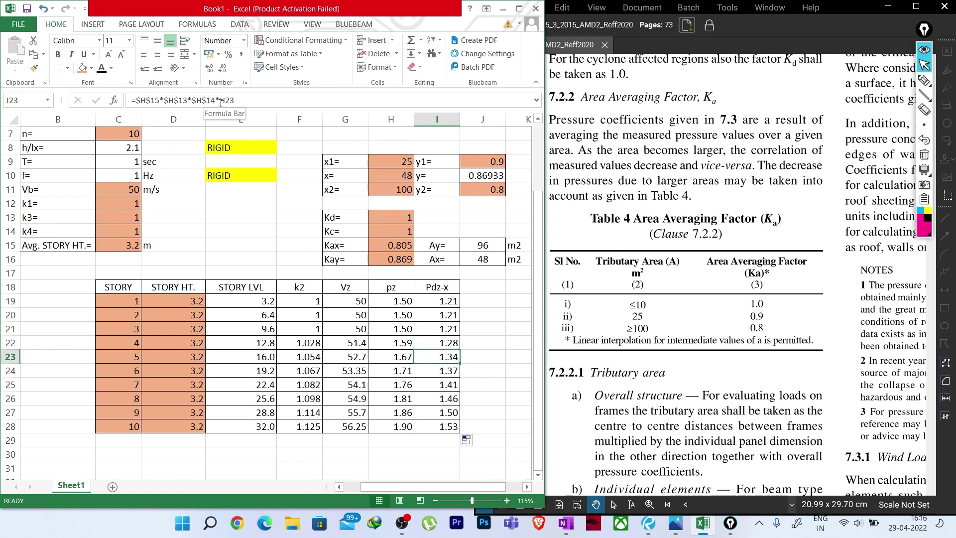
left_click(441, 373)
left_click(442, 385)
left_click(441, 399)
left_click(440, 413)
left_click(440, 427)
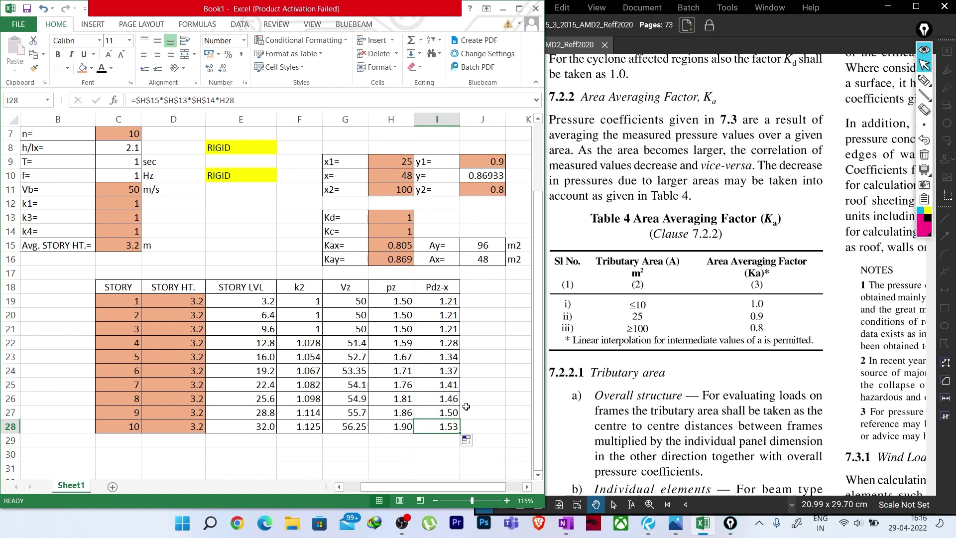
left_click(494, 381)
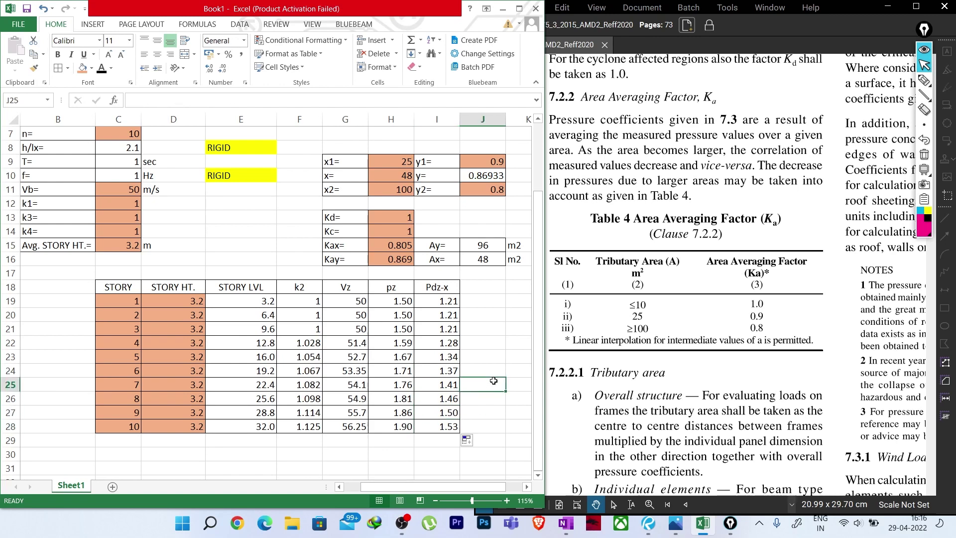
Step: Change the header in I18 to "Pdz-X" with a capital X
left_click(471, 292)
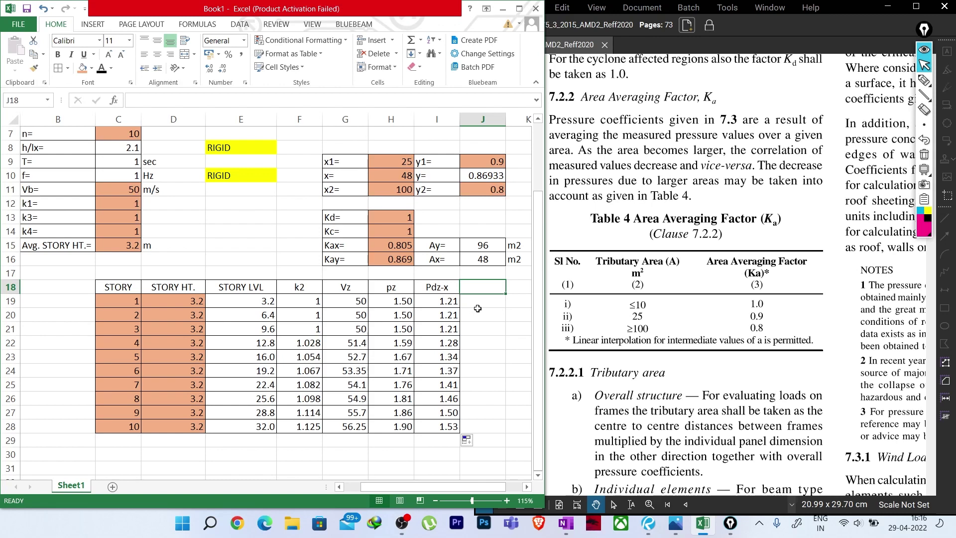
left_click(449, 286)
double_click(450, 287)
key("BackSpace")
type("X")
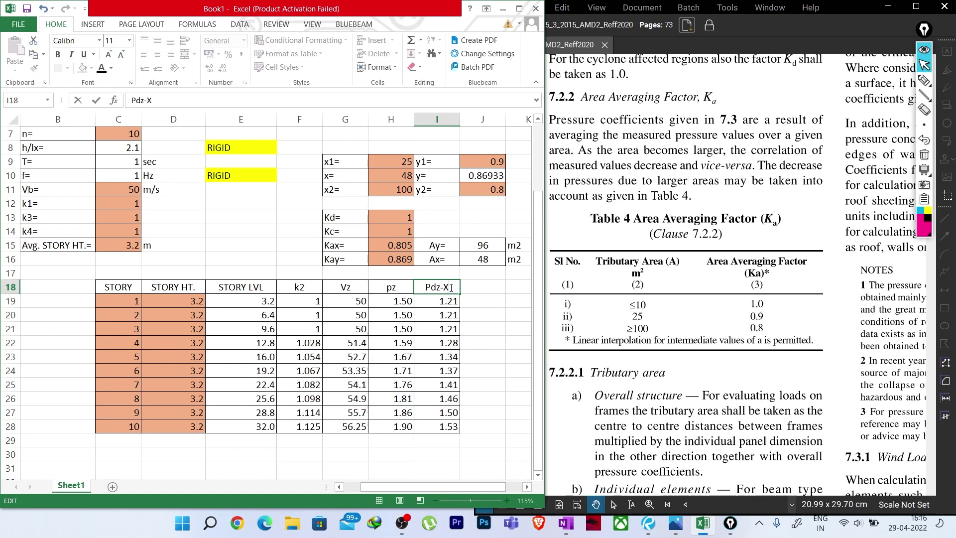
left_click(484, 322)
Step: Enter the column header "pdz-Y" in J18 and add cell borders to J18:J28
left_click(475, 284)
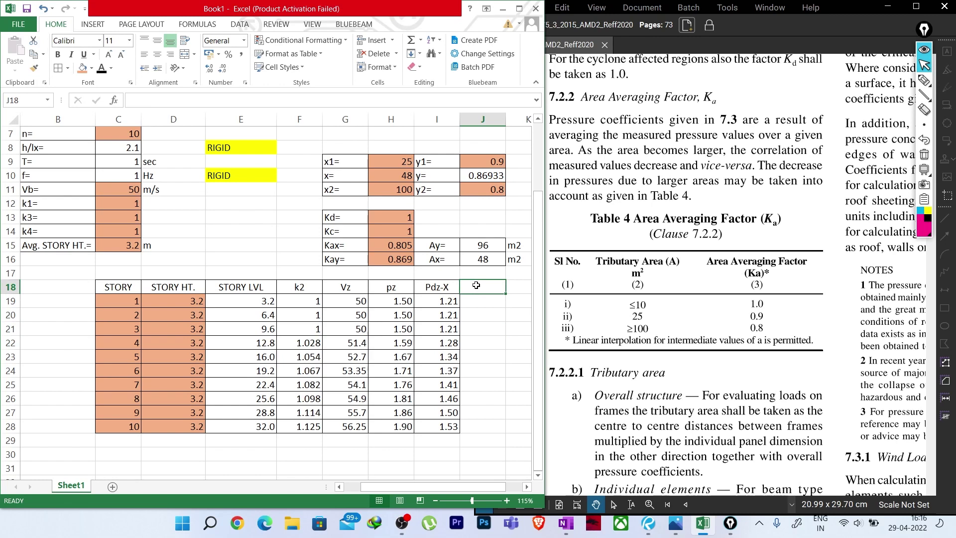
type("p")
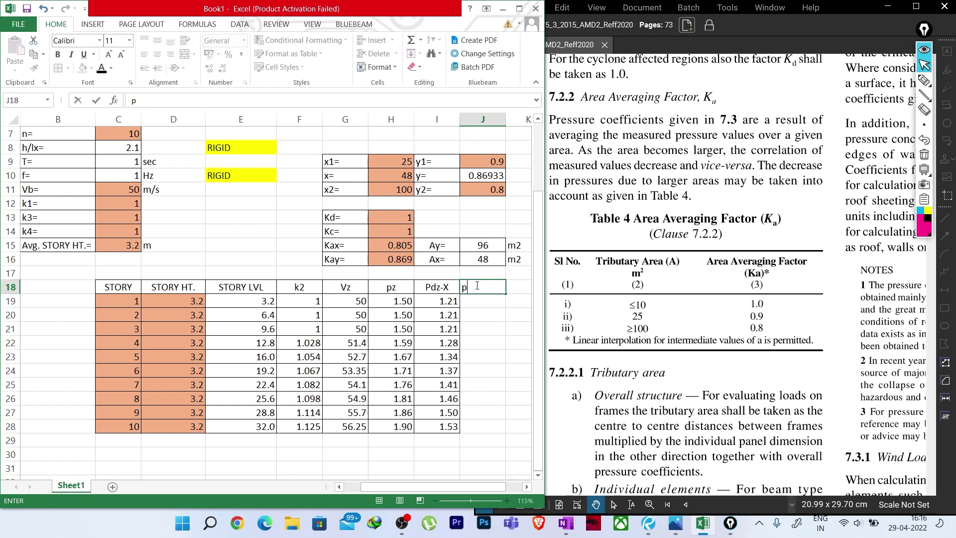
type("dz-Y")
key("Return")
left_click_drag(468, 289, 480, 427)
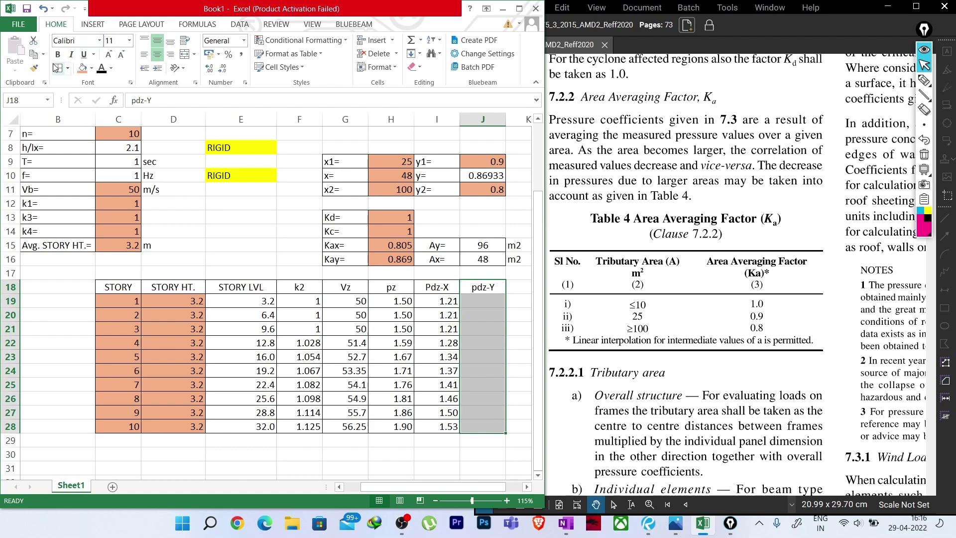
left_click(476, 470)
Step: Start the pdz-Y formula in J19 with an absolute reference to the Kay value, $H$16, followed by a multiplication sign
left_click(476, 301)
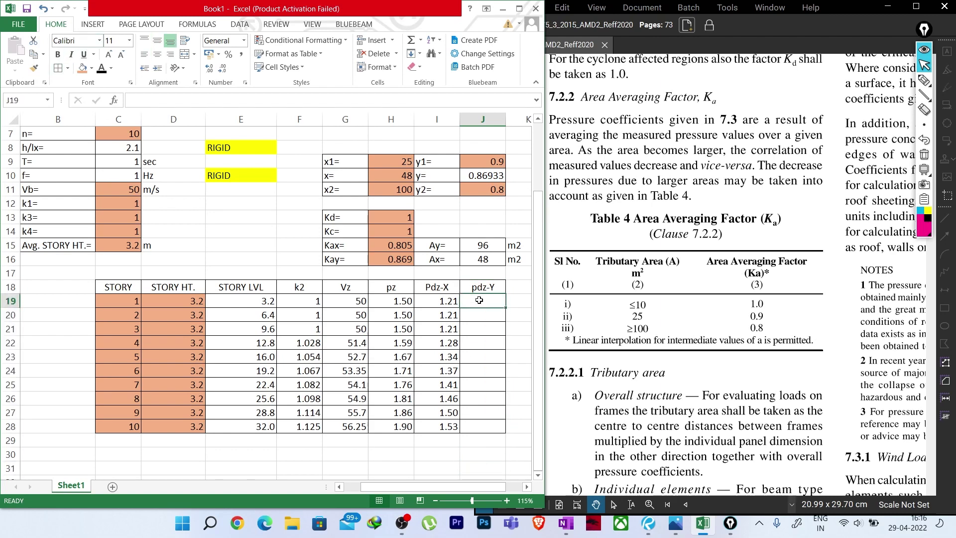
type("=")
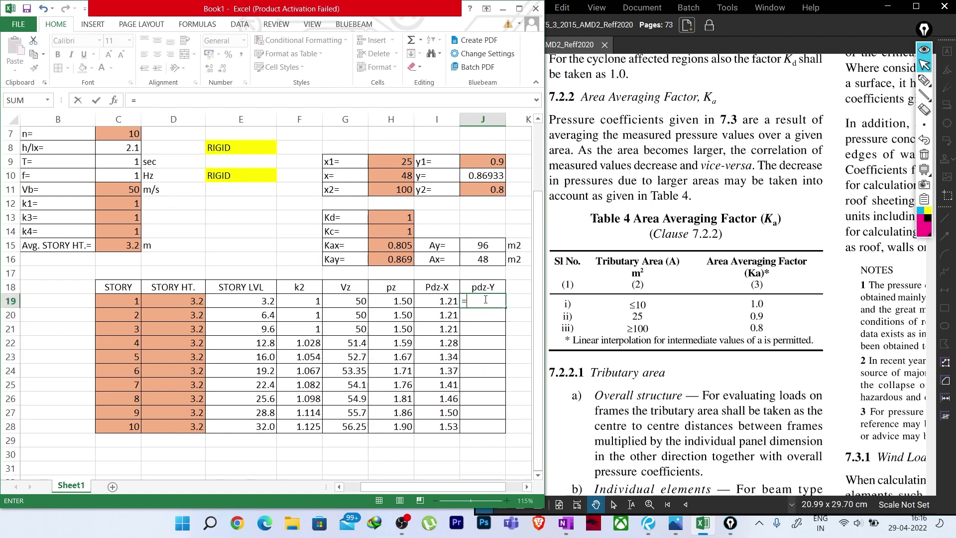
left_click(393, 259)
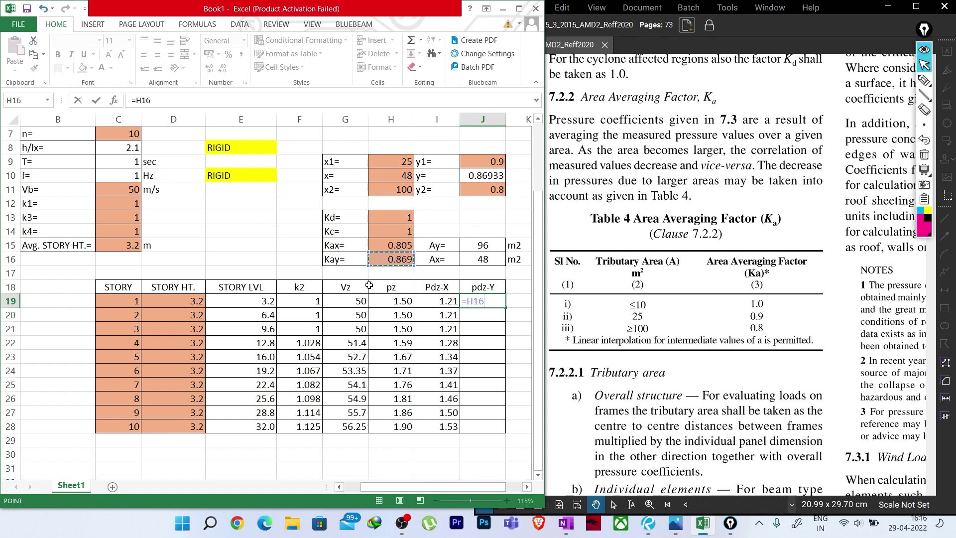
left_click(136, 100)
type("$H$")
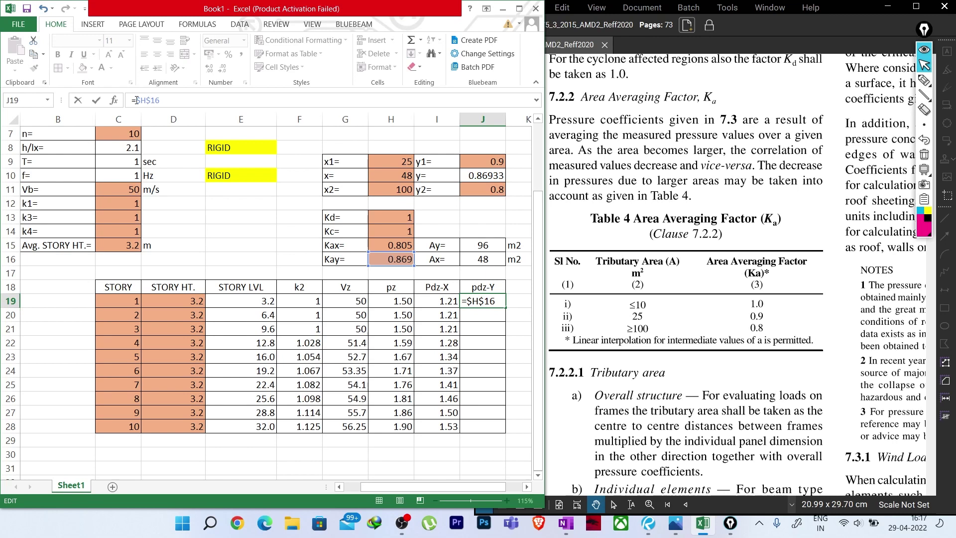
key("Right")
type("*")
key("BackSpace")
Step: Multiply the J19 formula by the Kd value as the absolute reference $H$13 and add another multiplication sign
left_click(387, 215)
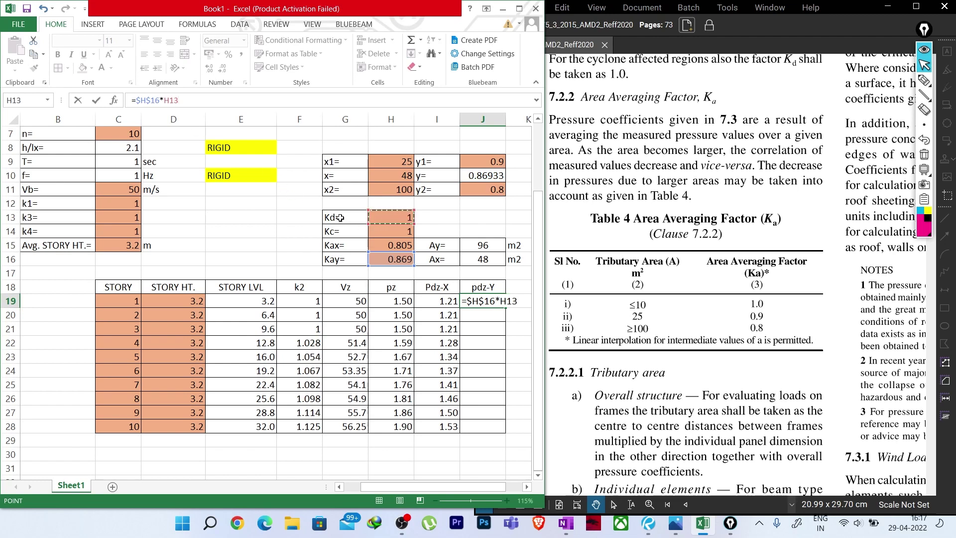
key("Left")
key("Left")
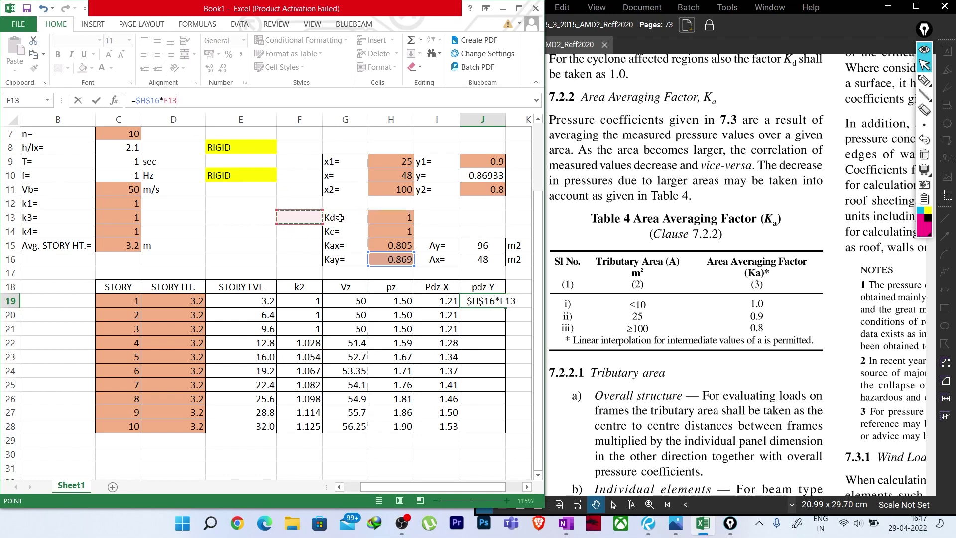
left_click(382, 219)
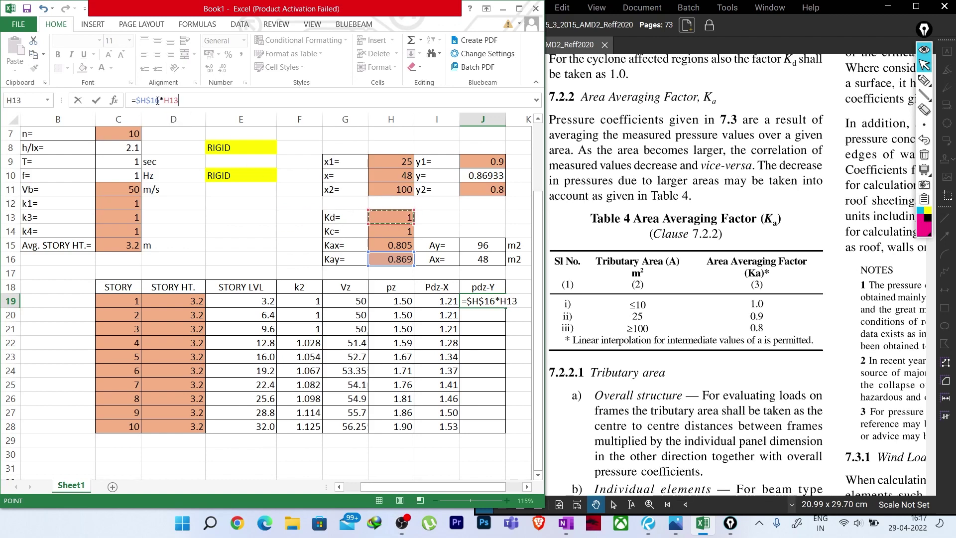
left_click(167, 99)
type("$")
key("Right")
type("$16*")
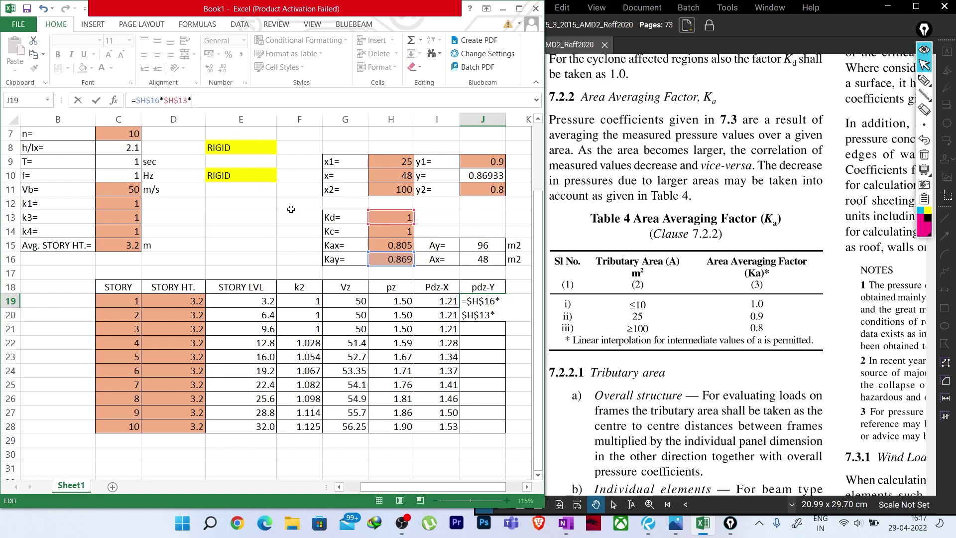
Step: Complete the J19 formula as =$H$16*$H$13*$H$14*H19 by adding the Kc and pz references
left_click(396, 231)
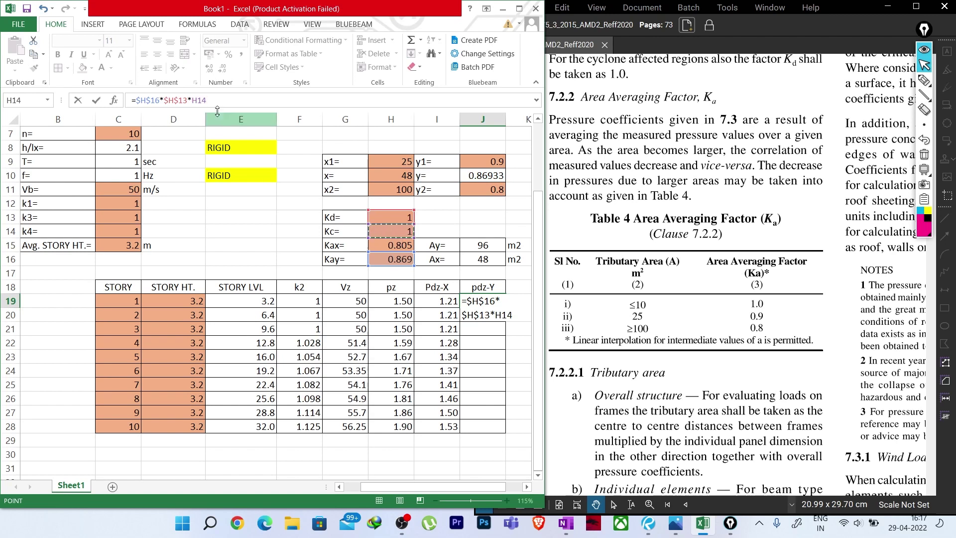
left_click(193, 100)
type("$H")
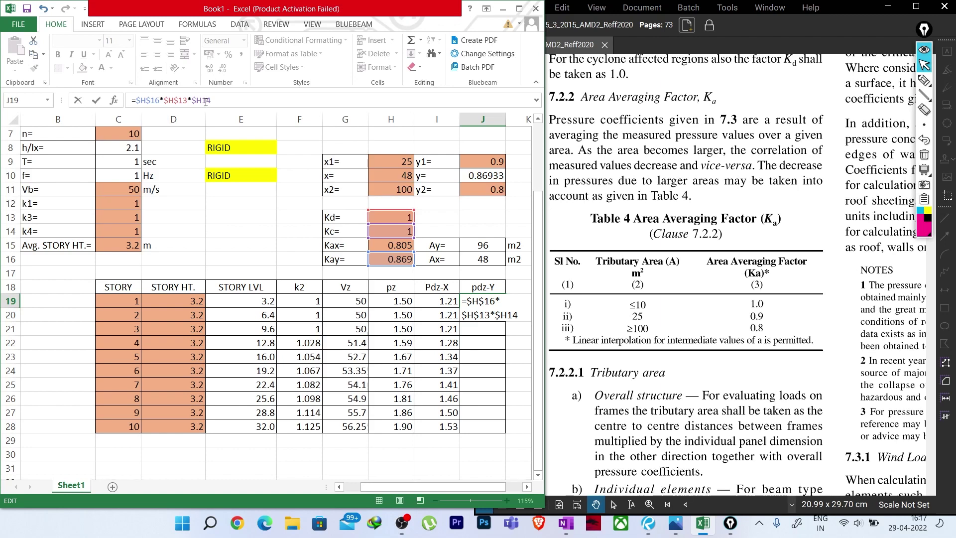
type("$")
left_click(219, 101)
type("*")
left_click(401, 301)
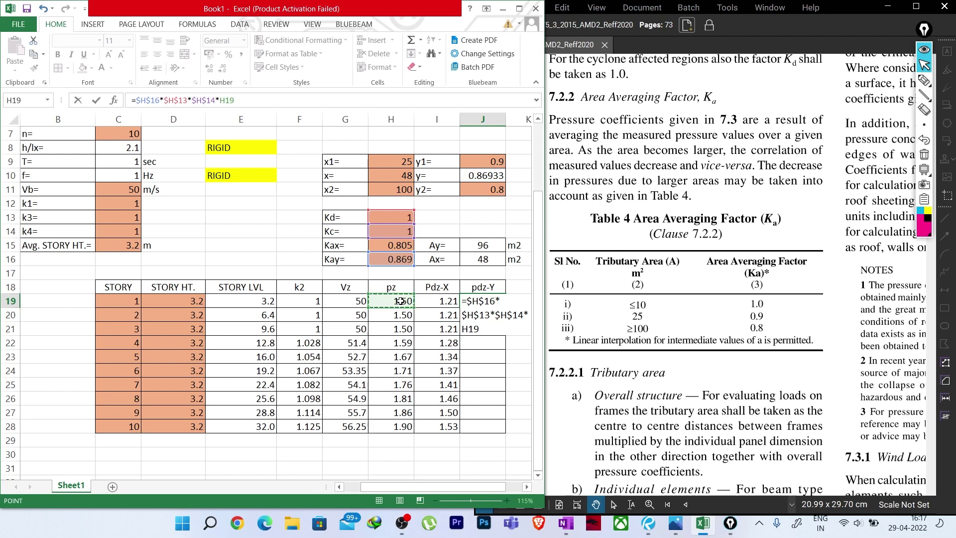
key("Return")
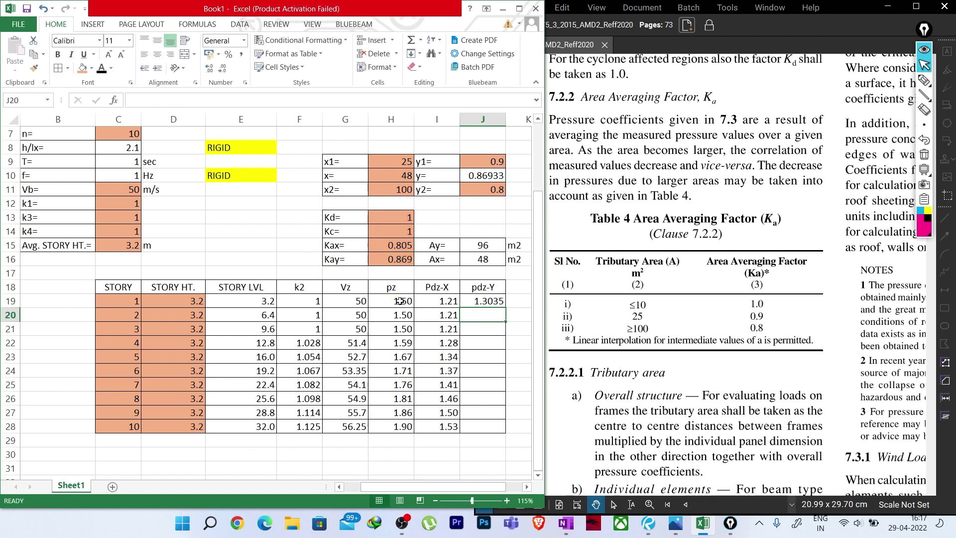
Step: Fill the J19 formula down to J28 and format the cells as Number with 2 decimal places
left_click(492, 299)
left_click_drag(505, 307, 514, 434)
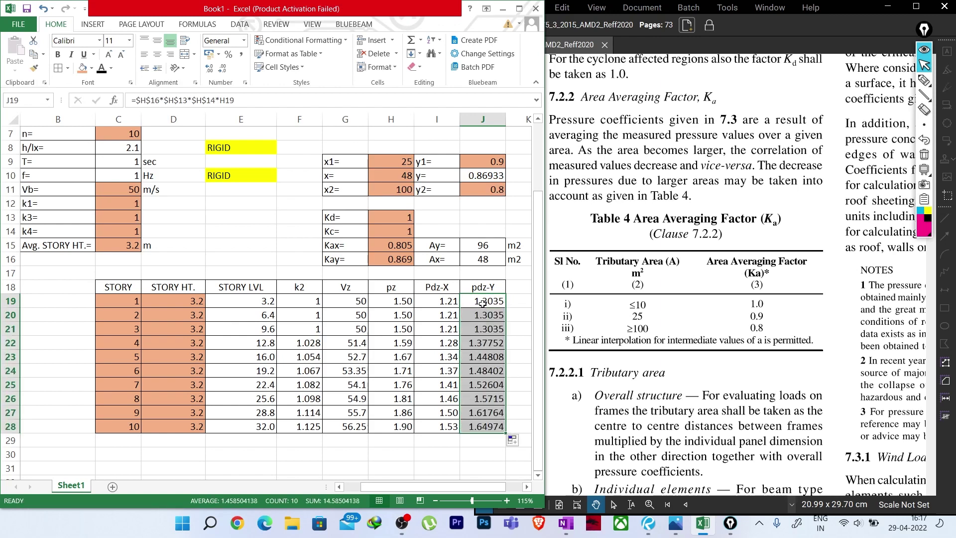
right_click(483, 305)
left_click(523, 251)
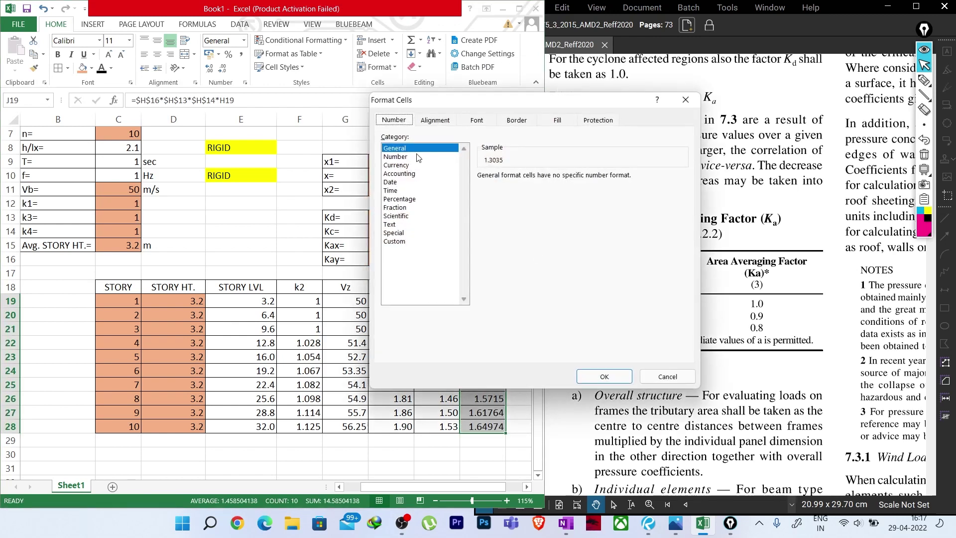
left_click(405, 156)
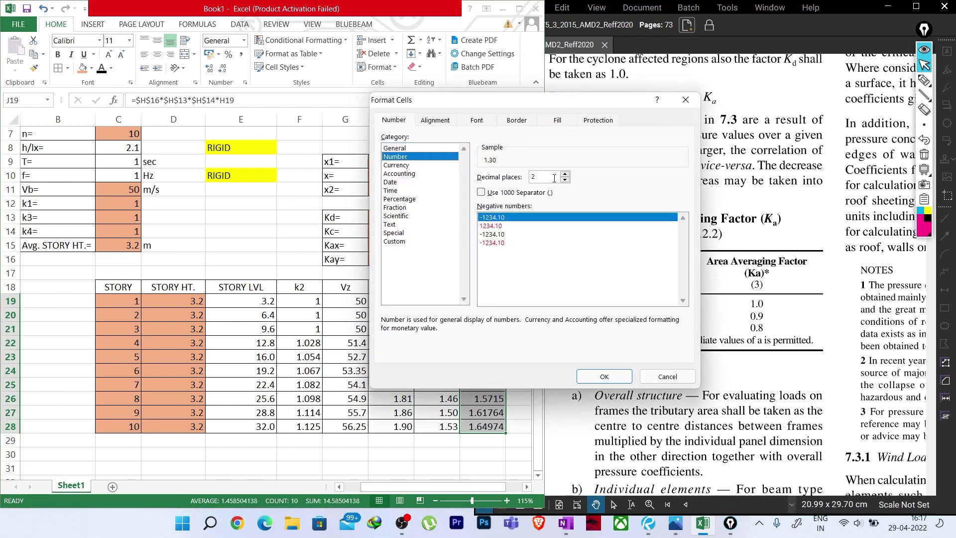
left_click(603, 376)
left_click(464, 455)
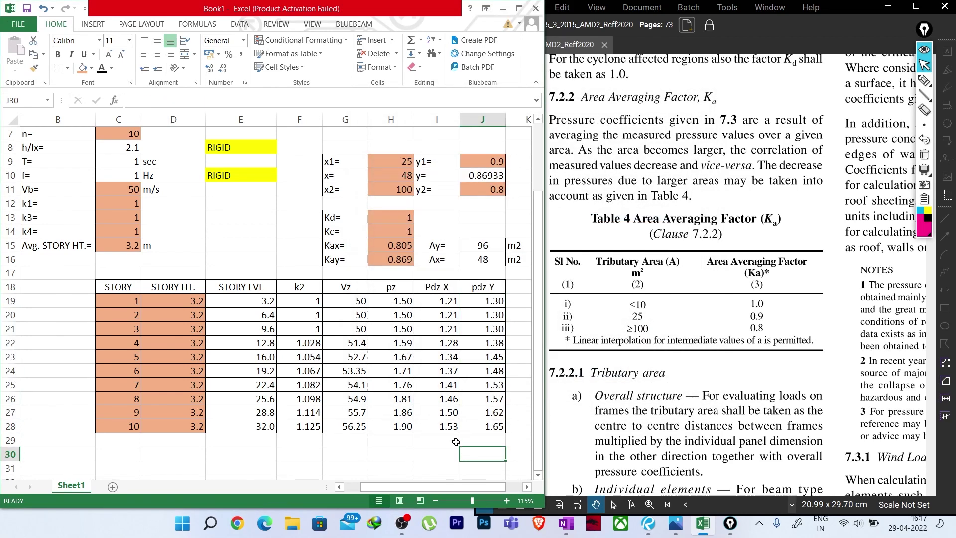
Step: Check the design pressure formulas of the first stories in the Pdz-X and pdz-Y columns
left_click(484, 301)
left_click_drag(440, 488, 459, 485)
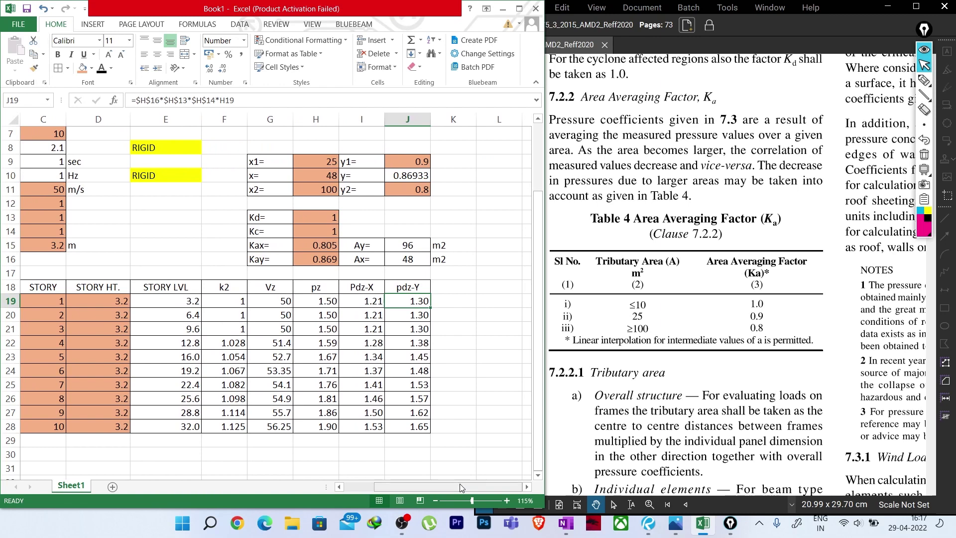
left_click(371, 301)
left_click(367, 319)
left_click(395, 304)
Step: Enter the column headers "Aez-X" in K18 and "Aez-Y" in L18
left_click(449, 290)
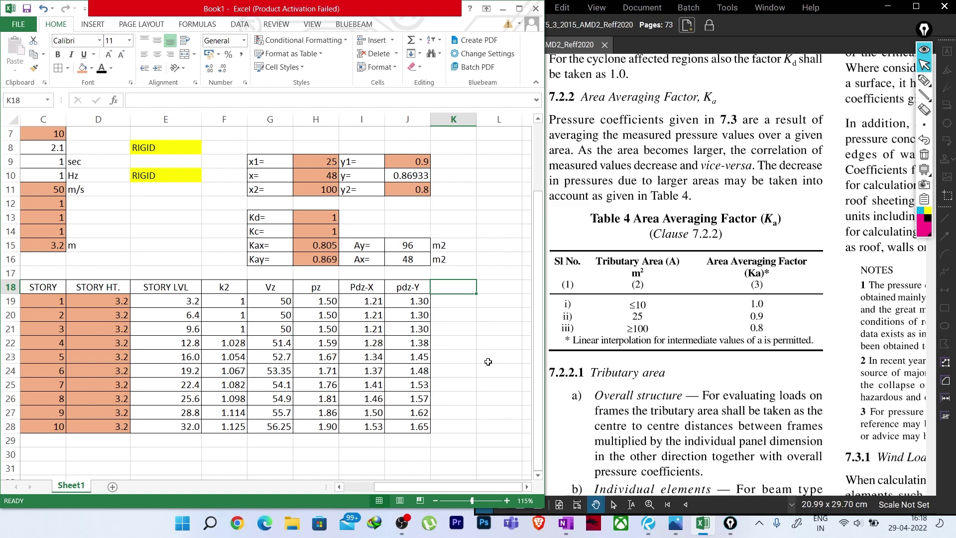
type("Aez-")
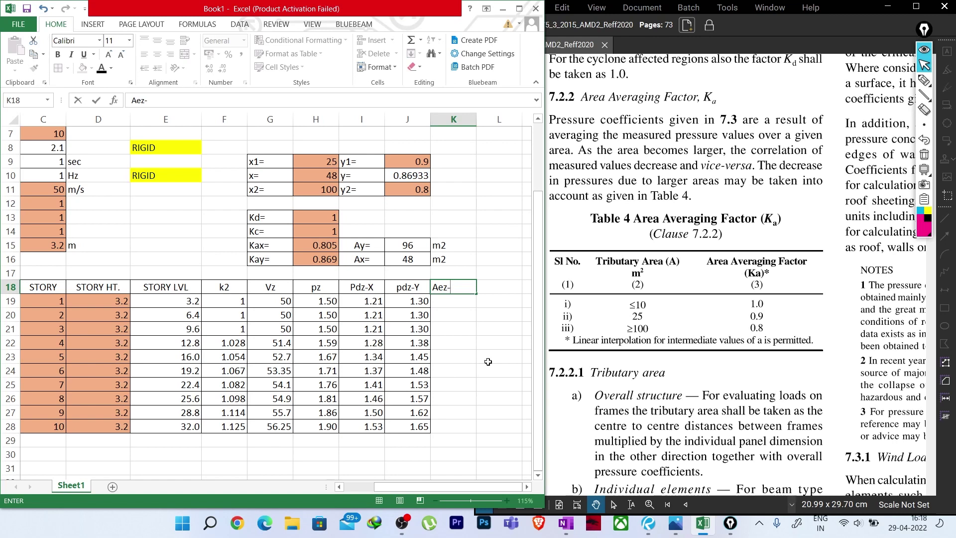
type("X")
left_click(472, 362)
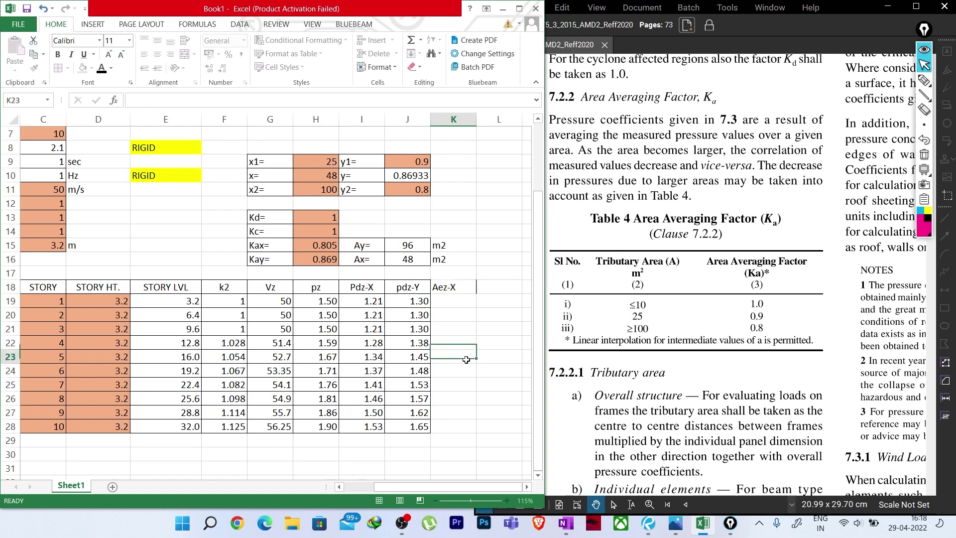
left_click(496, 287)
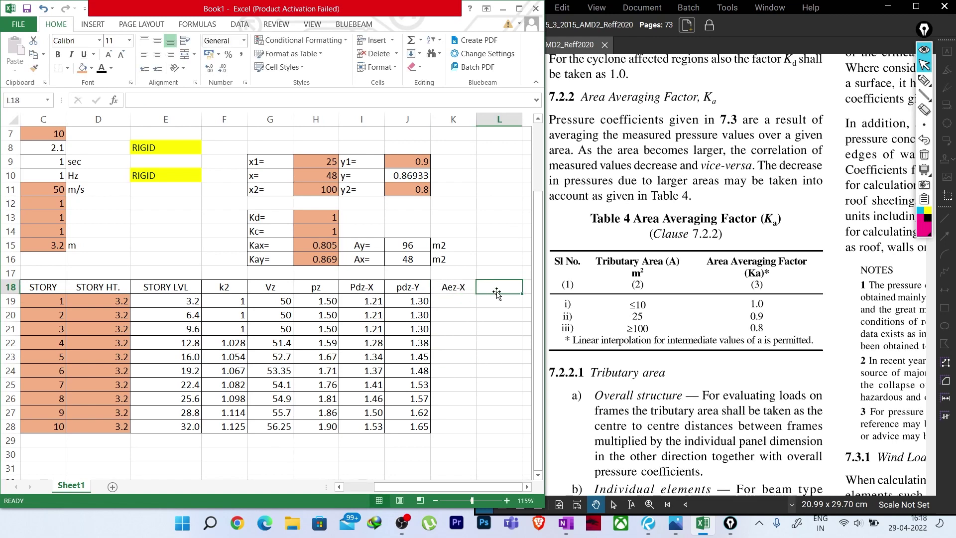
type("Aez-y")
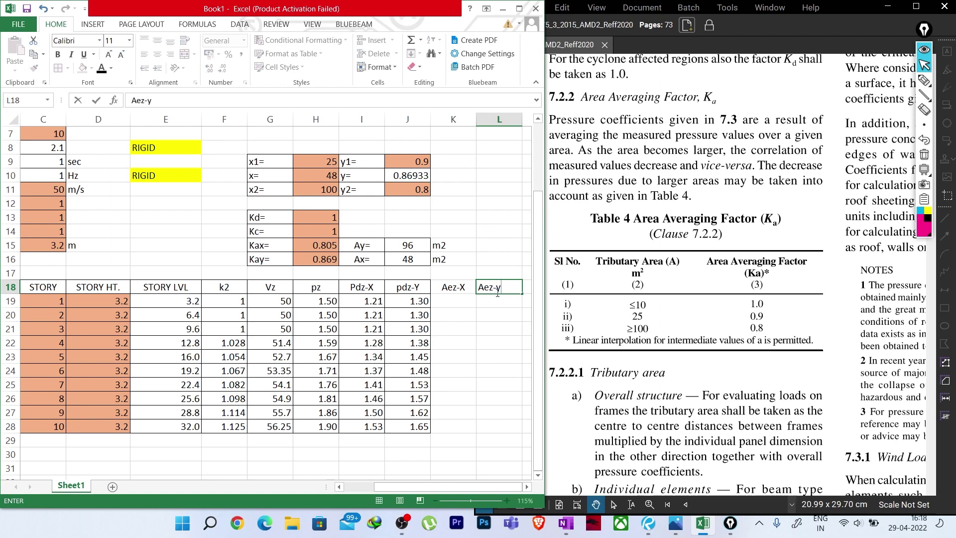
key("BackSpace")
type("Y")
left_click(493, 313)
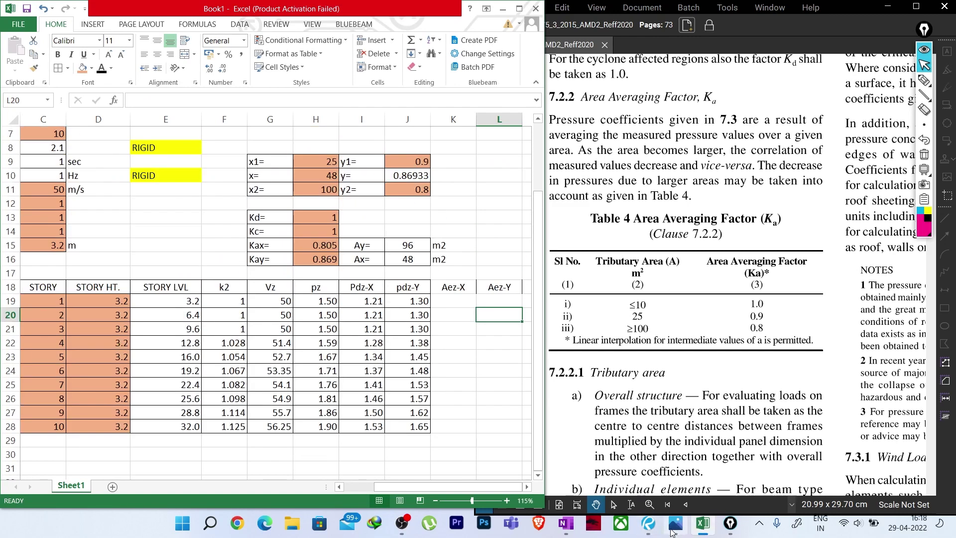
Step: Switch to the OneNote notes and review the building plan, the story elevation and the wind force formulas
left_click(565, 522)
scroll(656, 295, "up", 10)
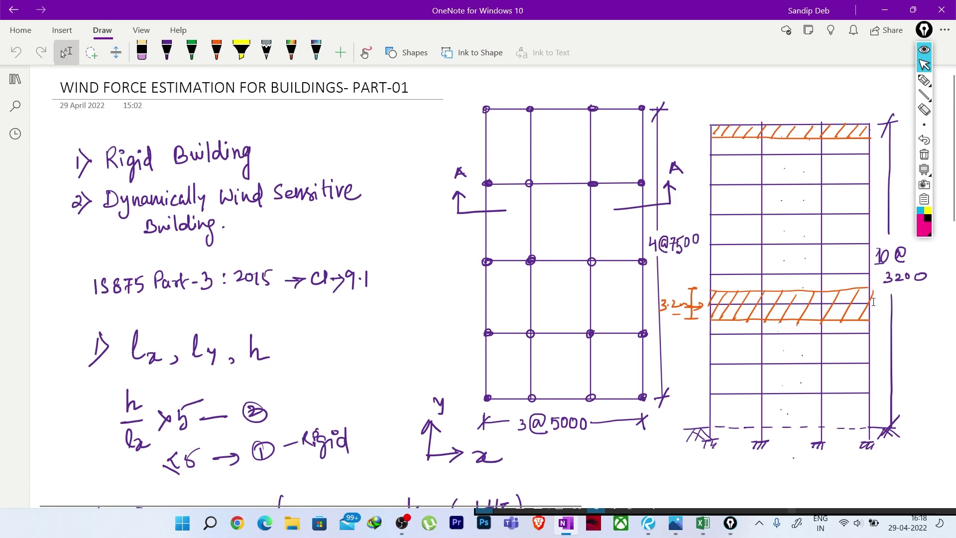
left_click(884, 10)
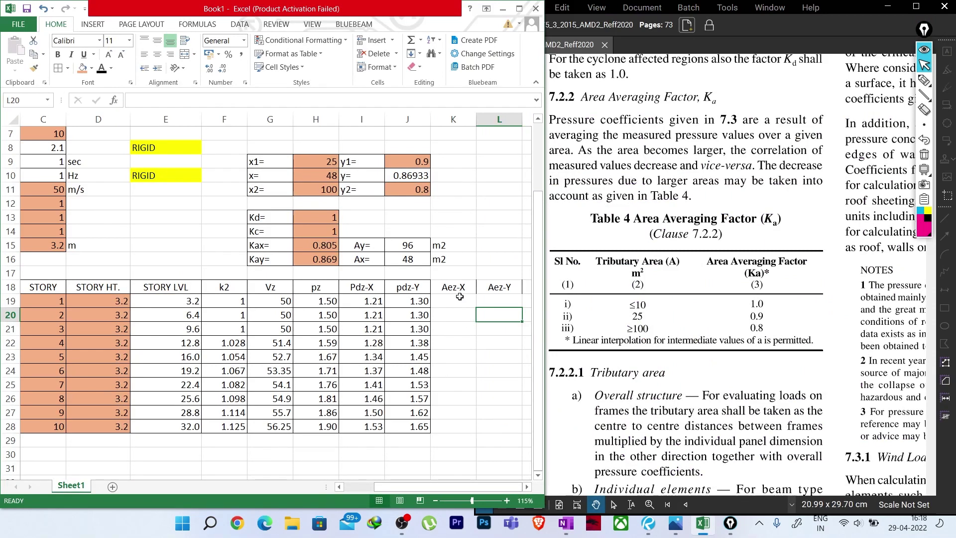
left_click(566, 522)
scroll(580, 315, "down", 12)
scroll(701, 331, "up", 4)
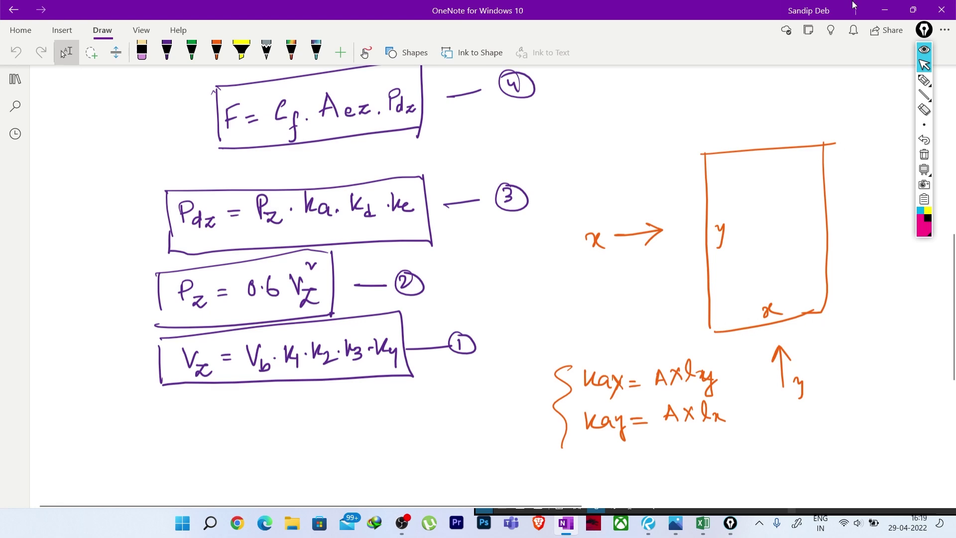
left_click(884, 10)
Step: Maximize the Excel window and add cell borders to K18:L28
left_click(461, 297)
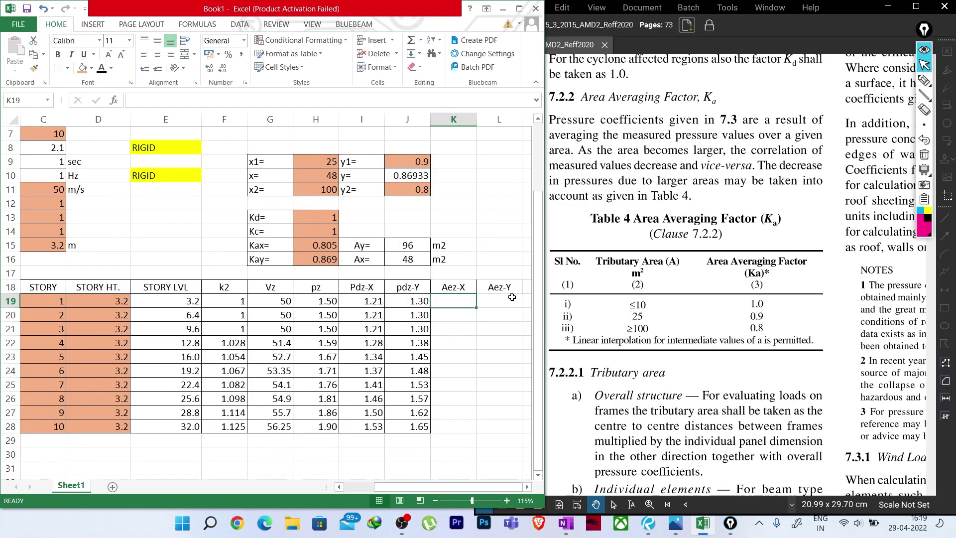
left_click_drag(544, 292, 823, 291)
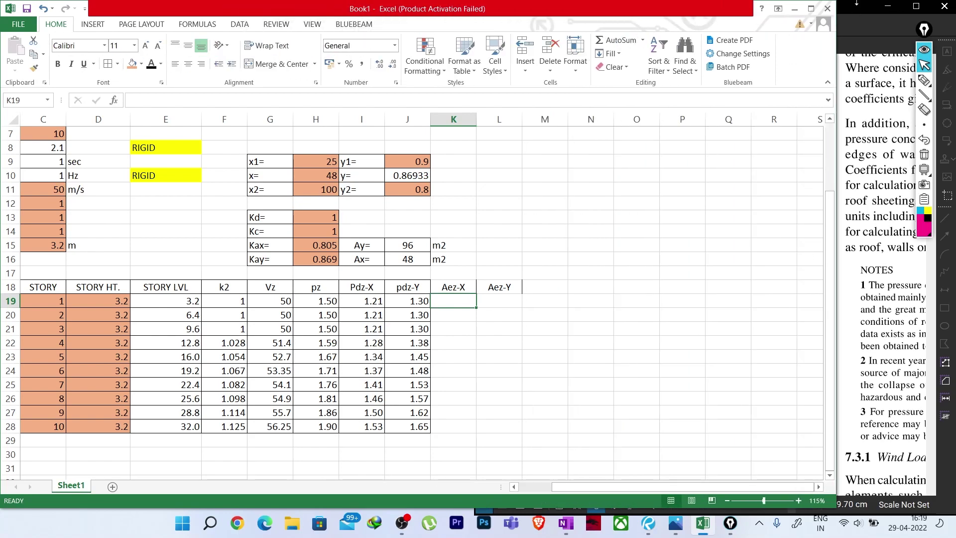
left_click(811, 9)
left_click_drag(446, 288, 495, 424)
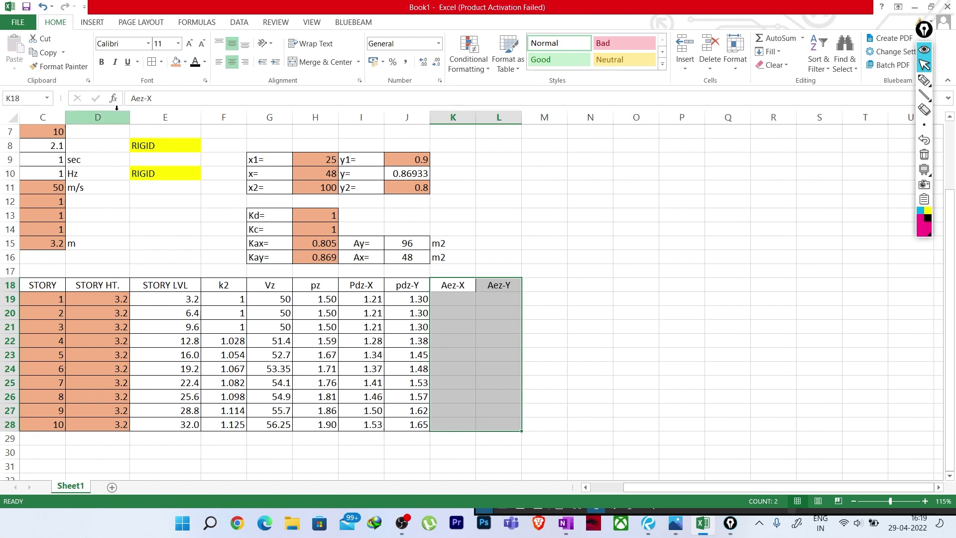
left_click(152, 64)
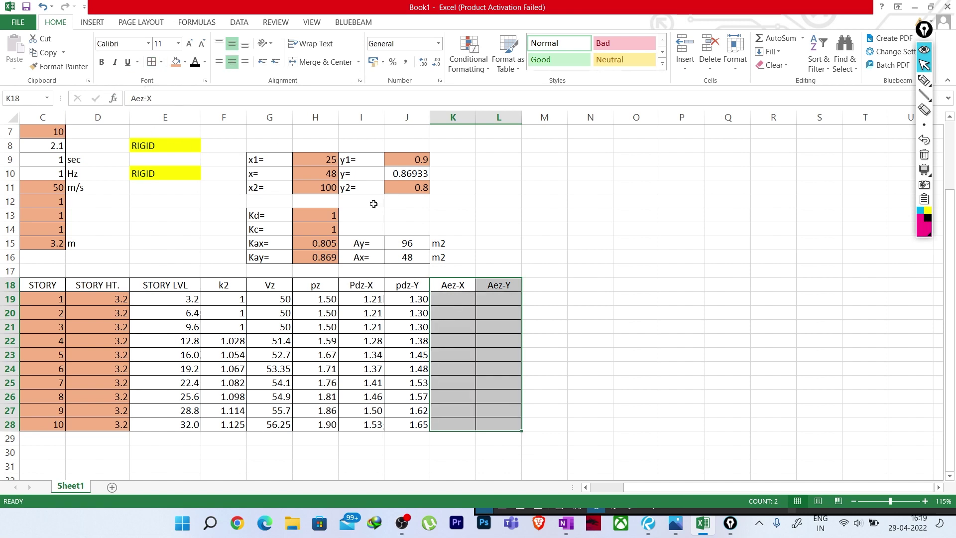
left_click(550, 273)
Step: Start the Aez-X formula for story 1 in K19 with the sum of half the adjoining story heights, =(D19/2+D20/2)*
left_click(440, 297)
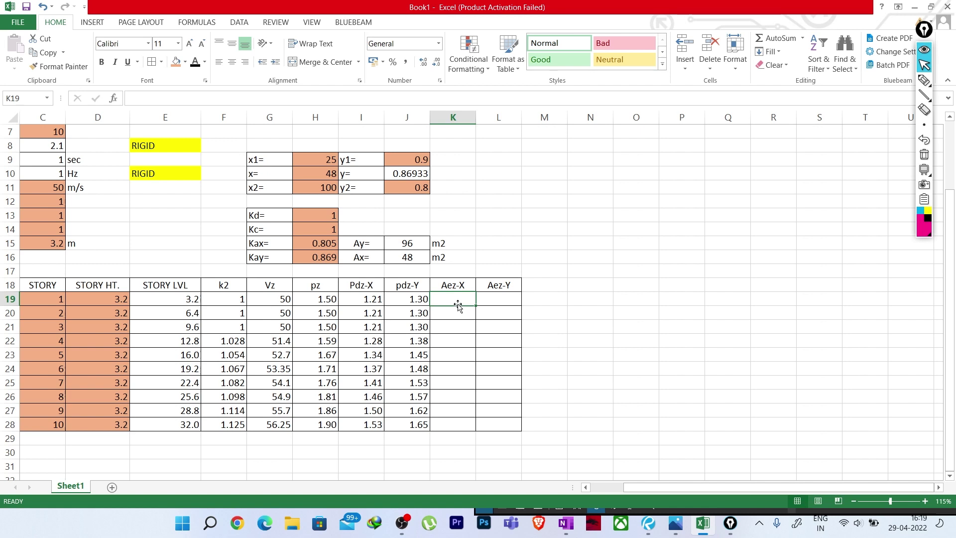
type("=")
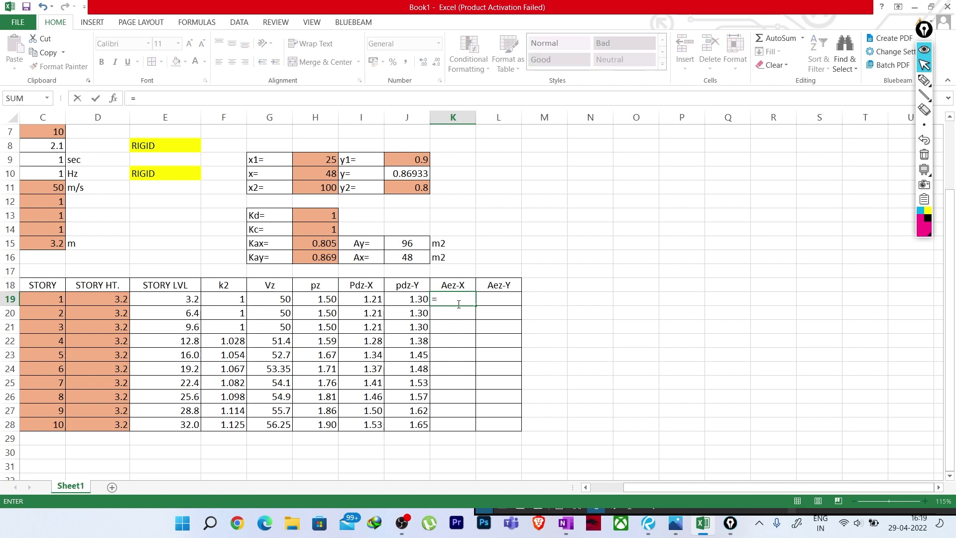
type("(")
left_click(109, 299)
type("/2")
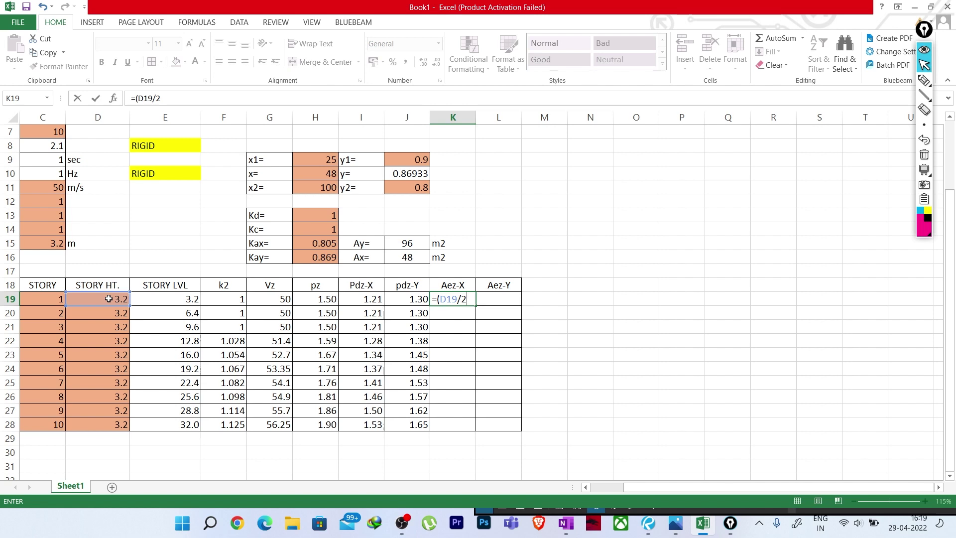
type("+")
left_click(117, 313)
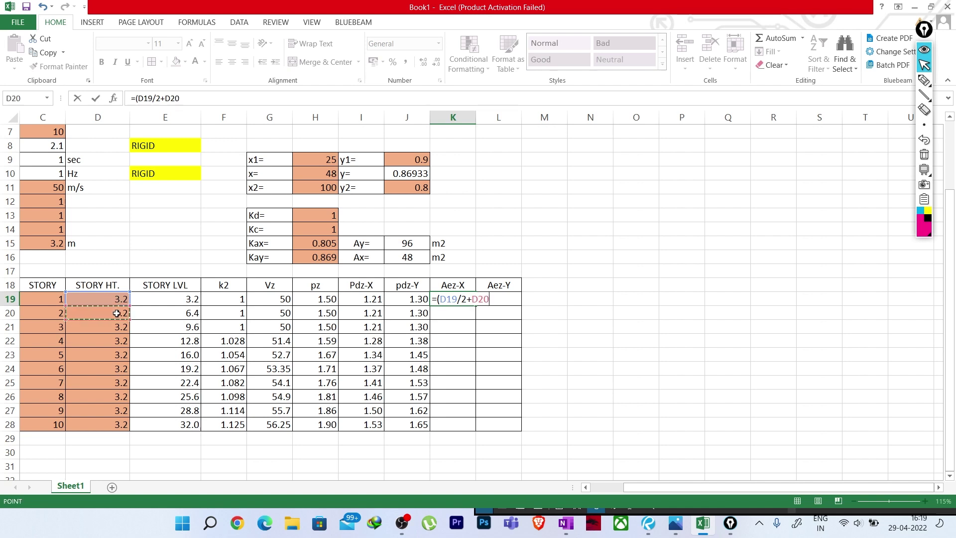
type("/2")
type("*")
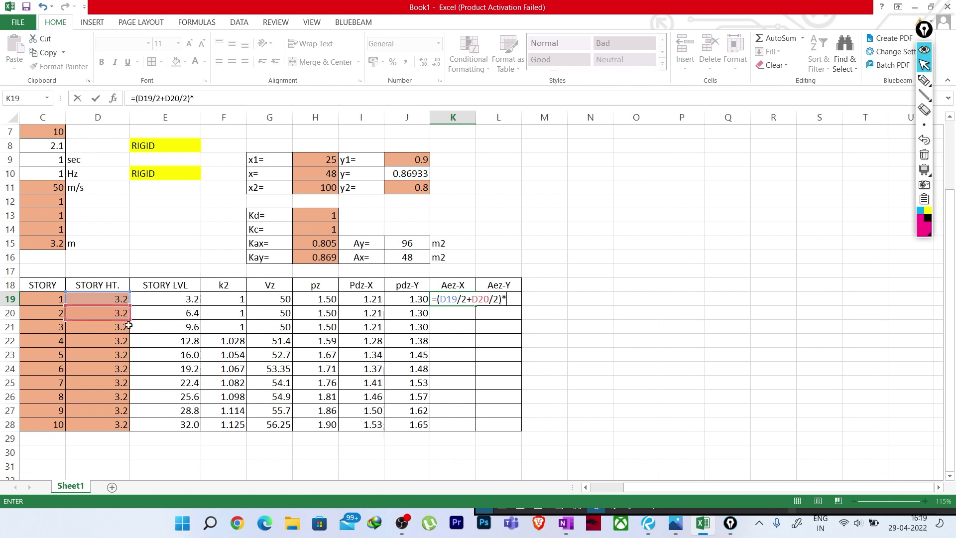
Step: Complete the K19 formula by multiplying by the ly value as the absolute reference $C$5
scroll(100, 191, "up", 2)
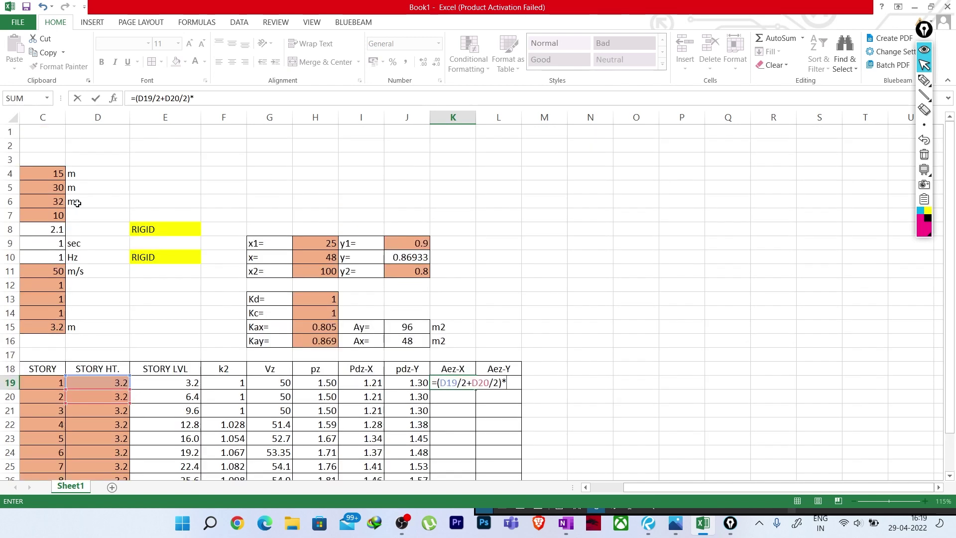
left_click_drag(619, 484, 603, 486)
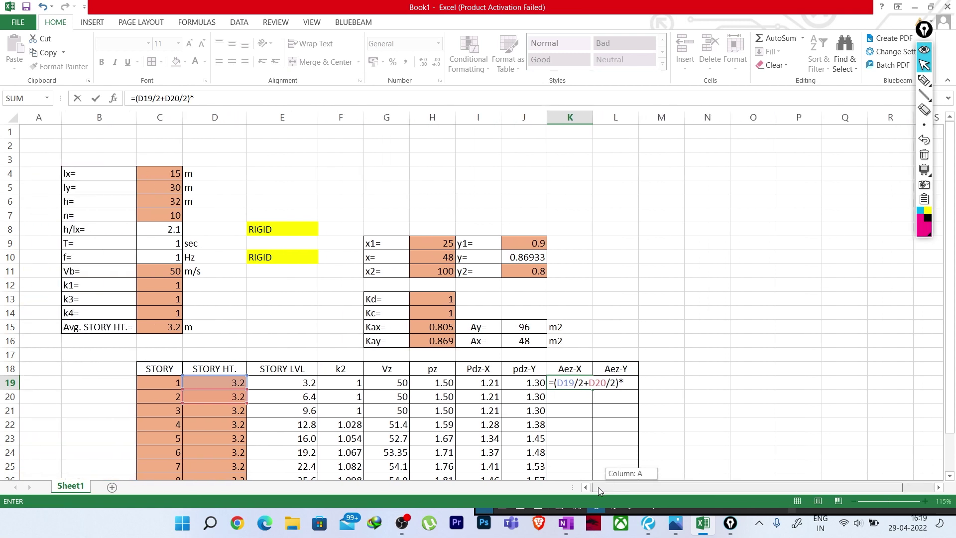
left_click(166, 186)
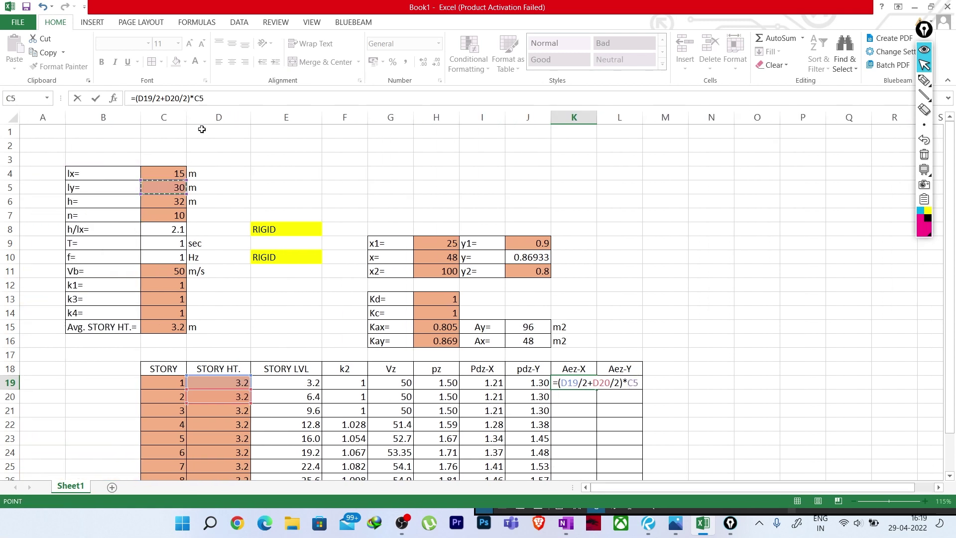
left_click(196, 97)
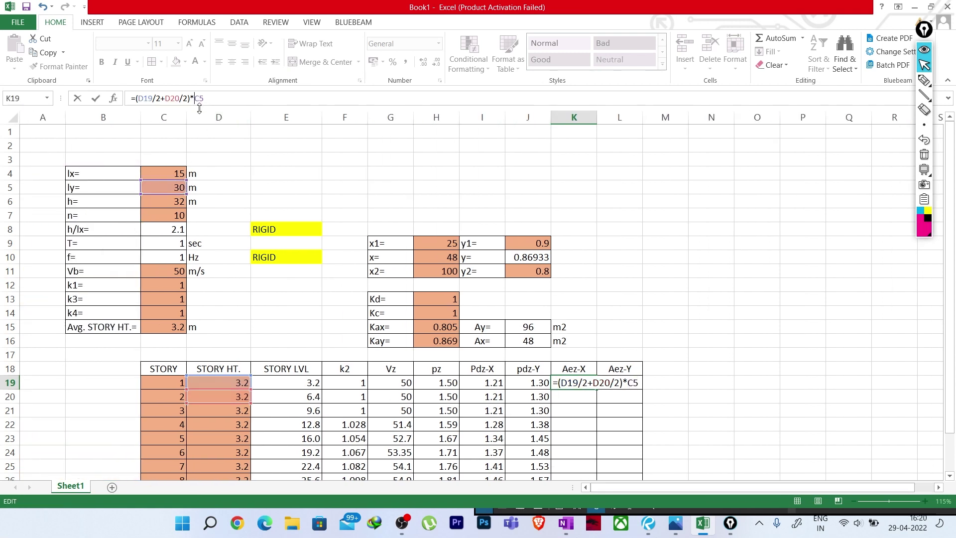
type("$C")
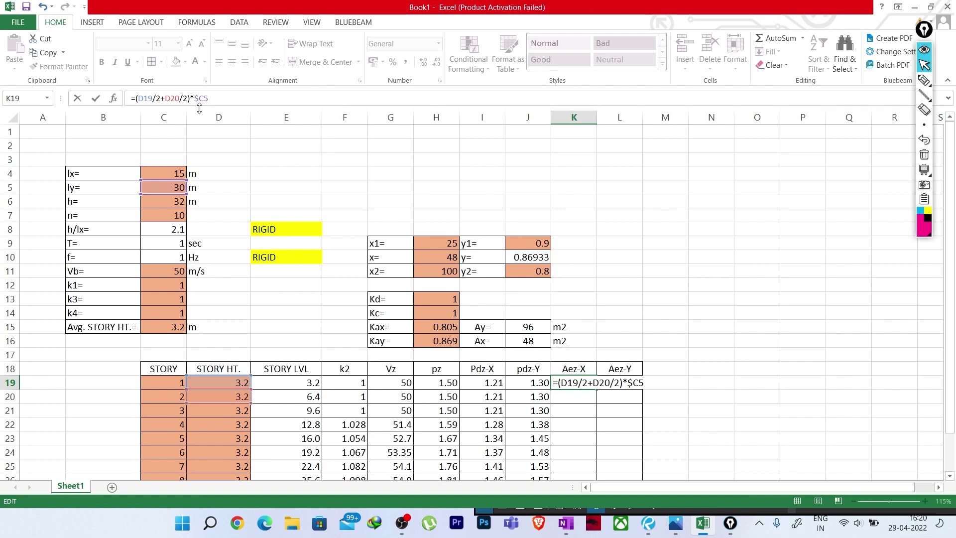
type("$")
key("Return")
Step: Fill the K19 Aez-X formula down to K28 and check the top story's cell
scroll(582, 315, "down", 3)
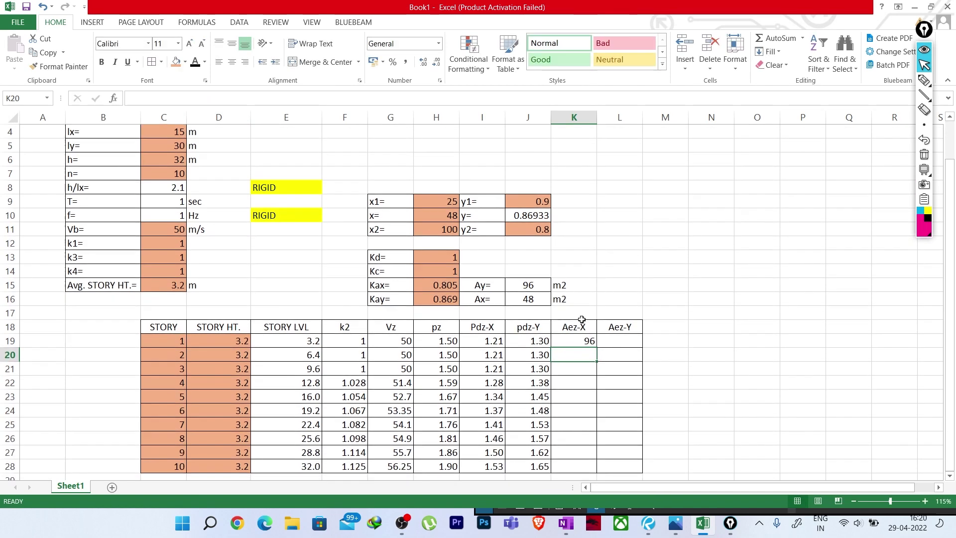
left_click(584, 260)
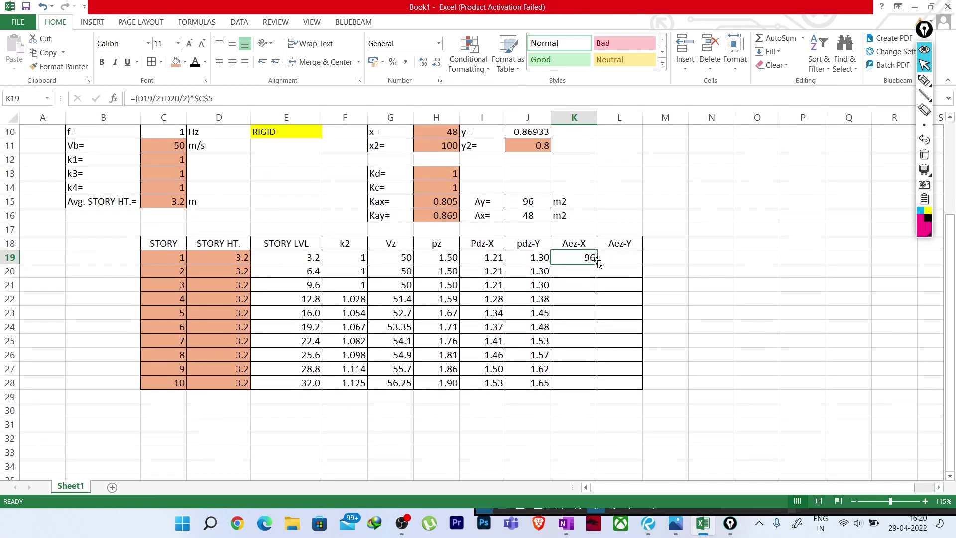
left_click_drag(597, 264, 593, 386)
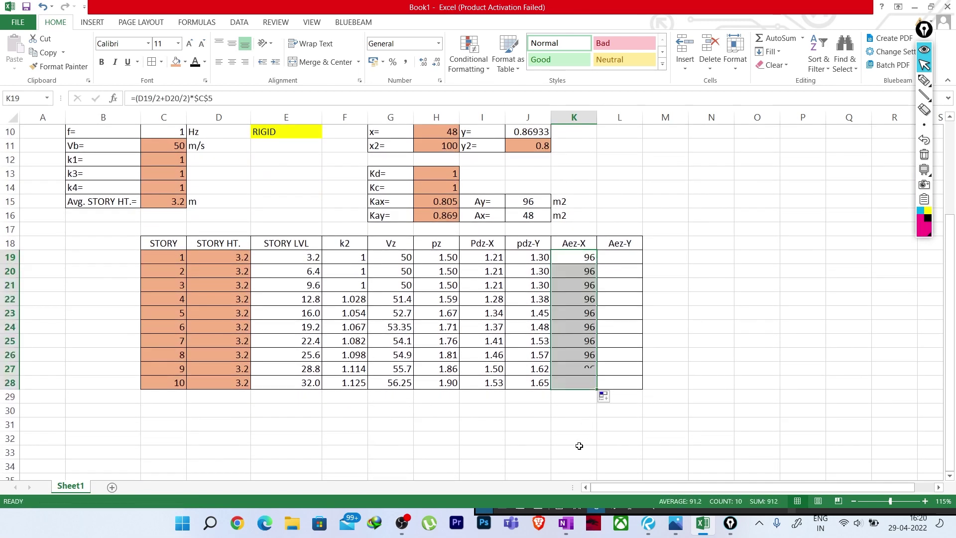
left_click(577, 440)
left_click(574, 385)
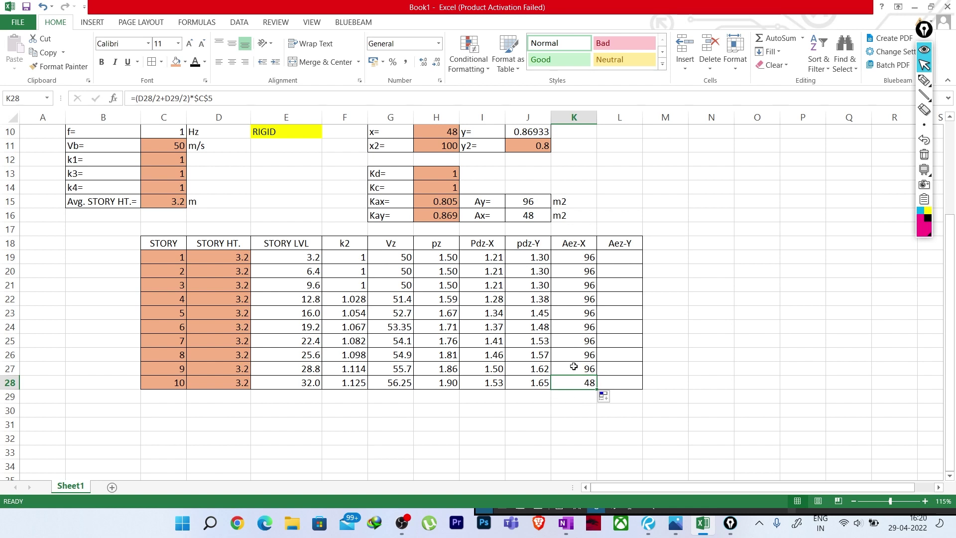
Step: Enter the Aez-Y formula =(D19/2+D20/2)*C4 for story 1 in L19
left_click(618, 263)
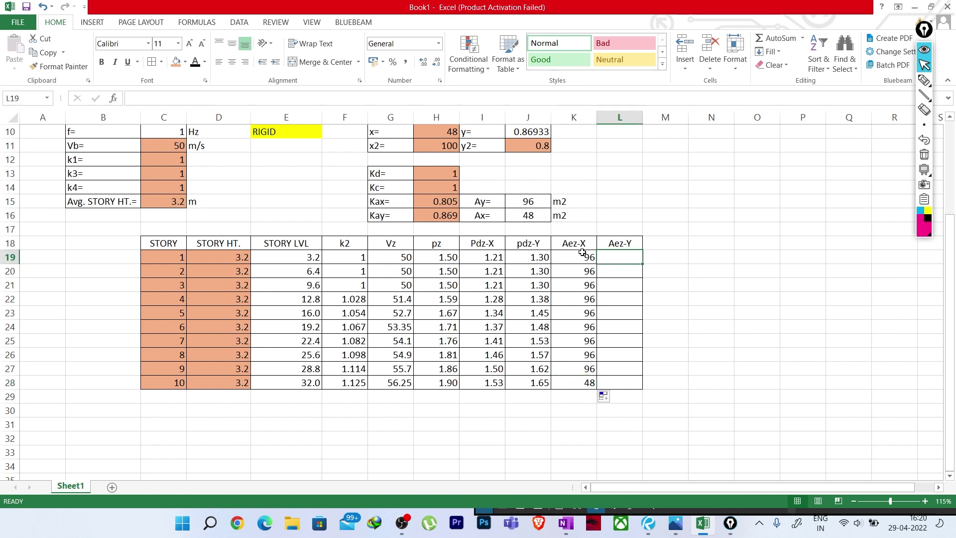
type("=")
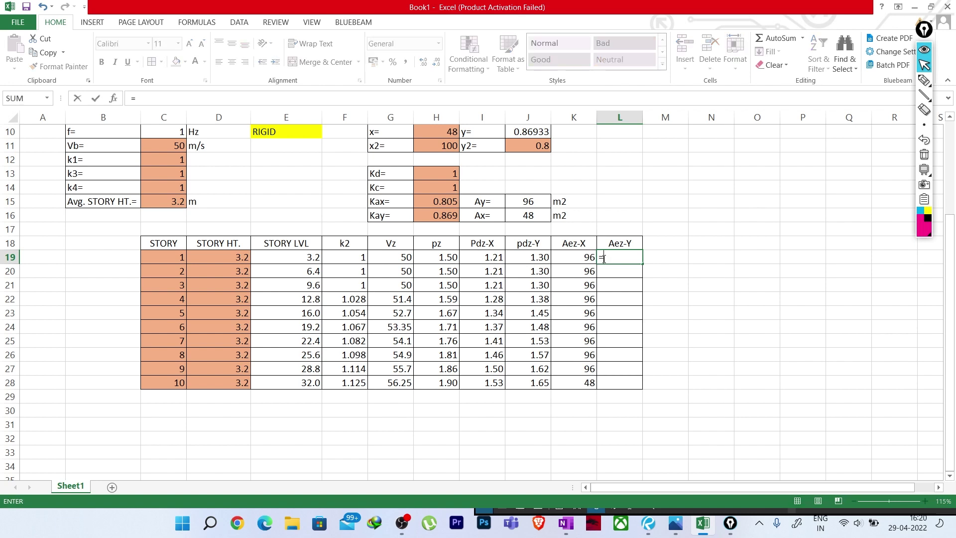
type("(")
left_click(223, 255)
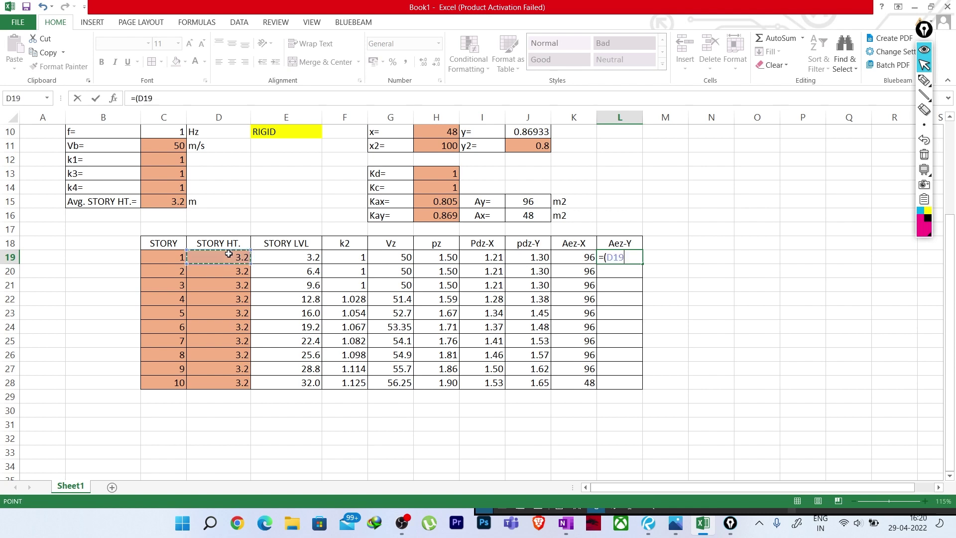
type("/2+")
left_click(227, 271)
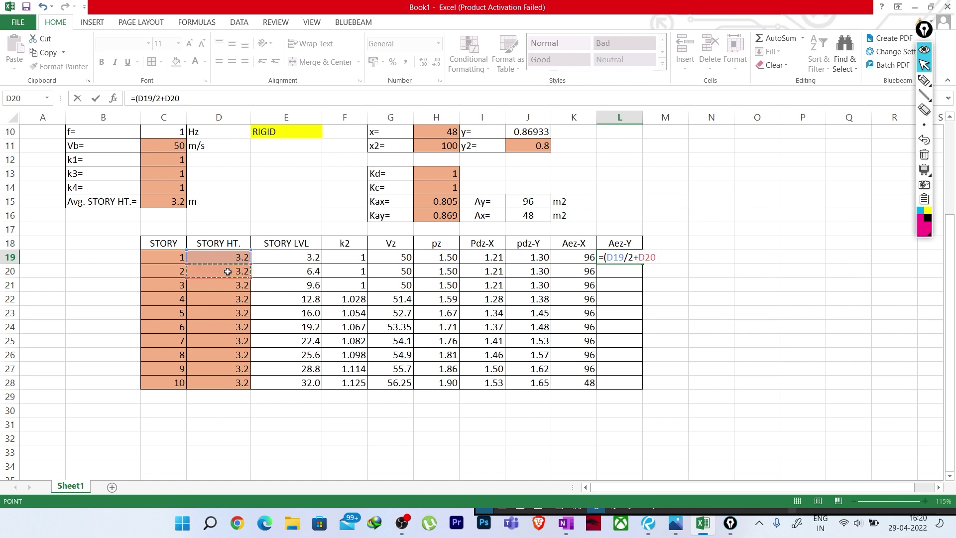
type("/2)*")
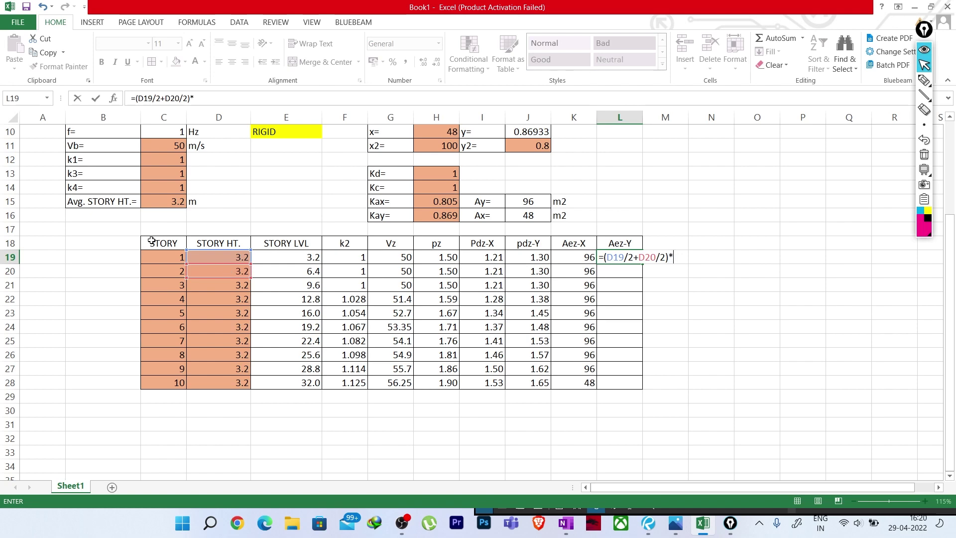
scroll(152, 241, "up", 1)
scroll(617, 287, "up", 2)
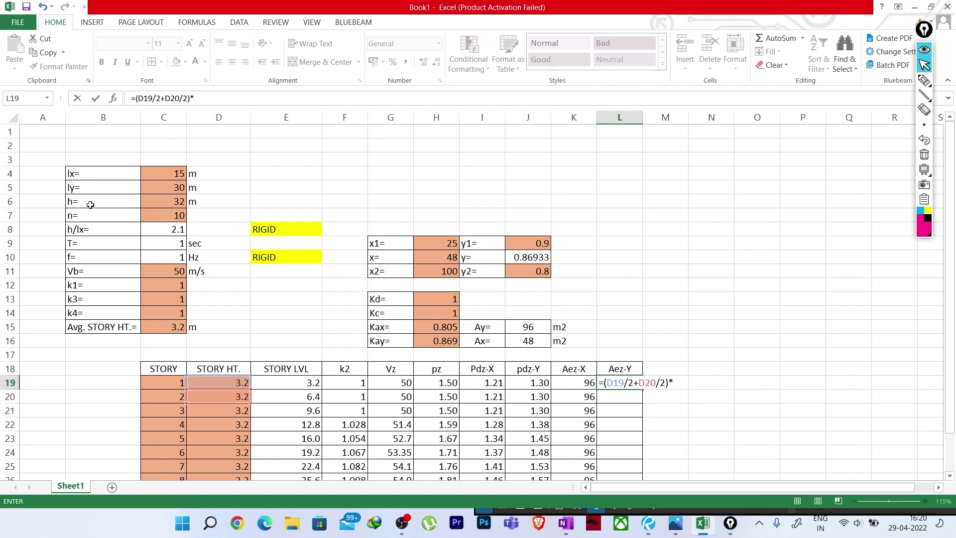
left_click(149, 176)
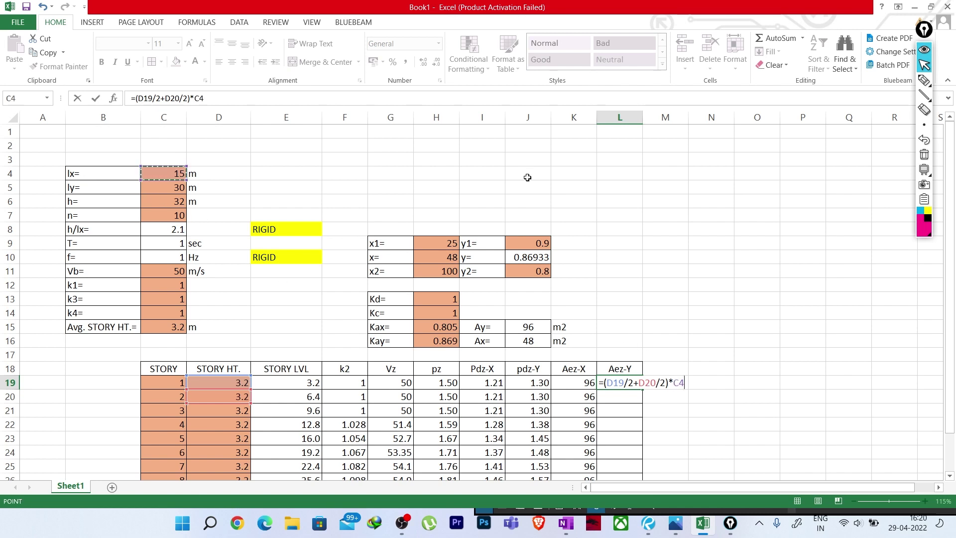
key("Return")
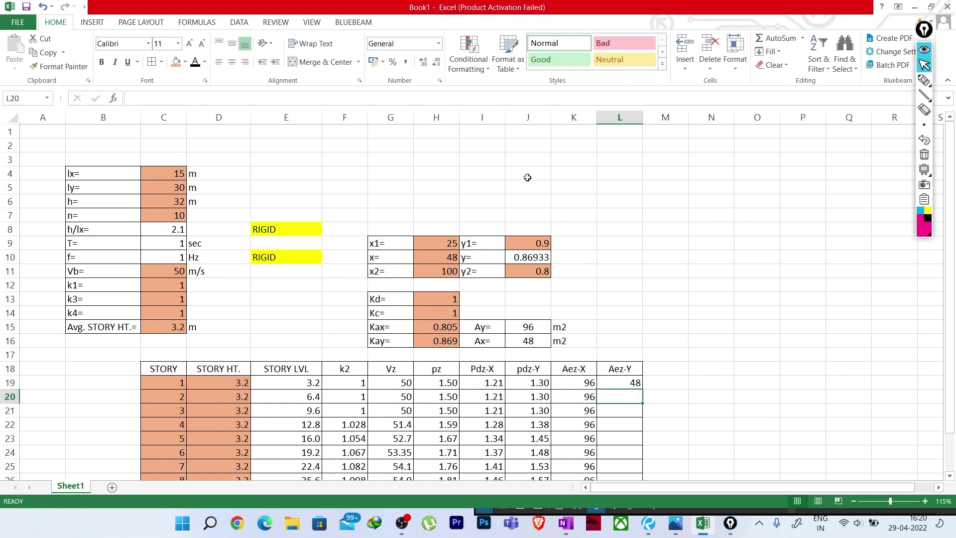
Step: Make the lx reference in the L19 formula absolute as $C$4
left_click(636, 384)
left_click(196, 98)
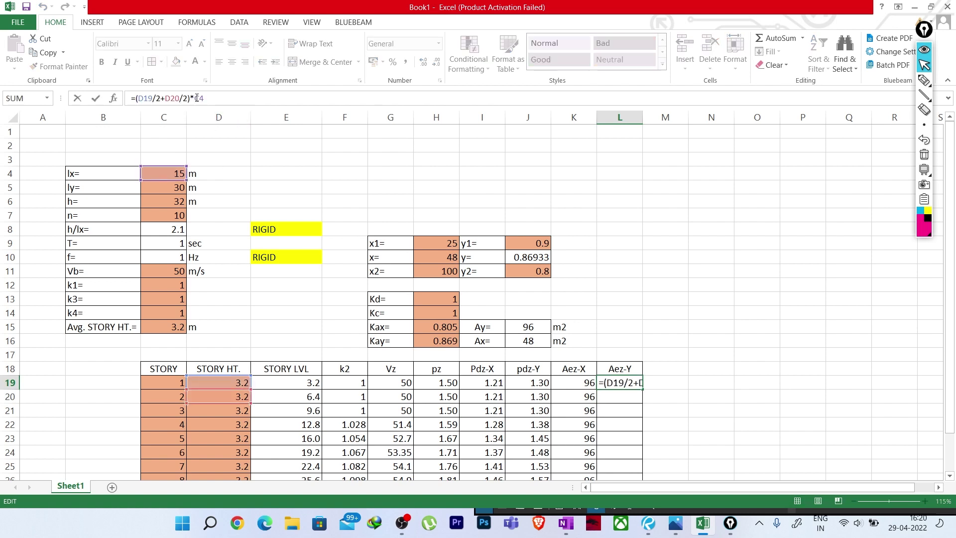
type("$C")
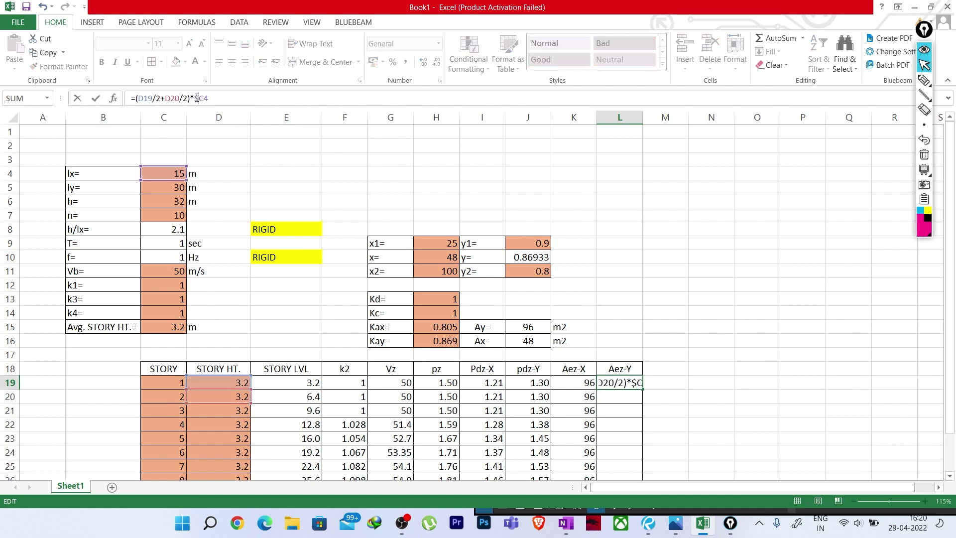
type("$")
key("Return")
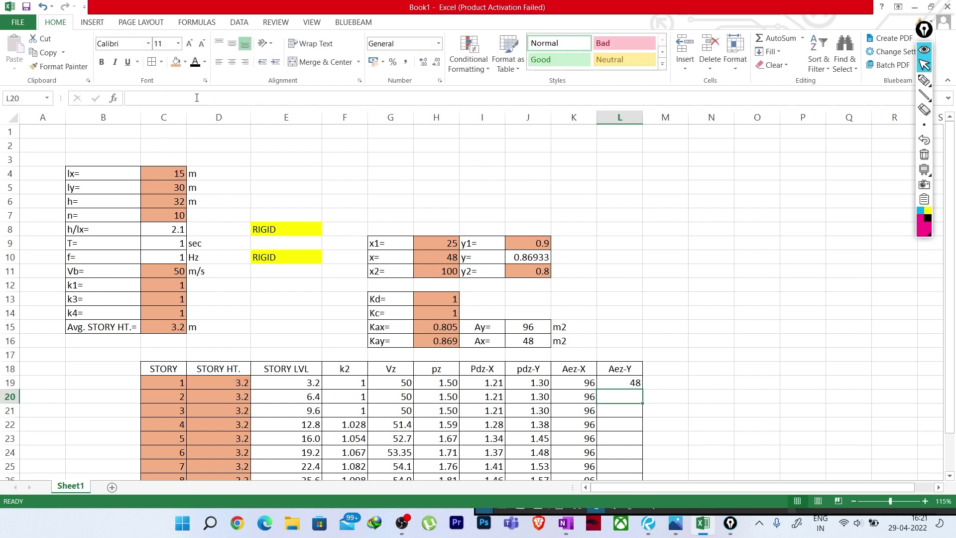
Step: Fill the L19 Aez-Y formula down to story 10 in L28
scroll(572, 215, "down", 2)
left_click(631, 298)
left_click_drag(644, 308, 644, 429)
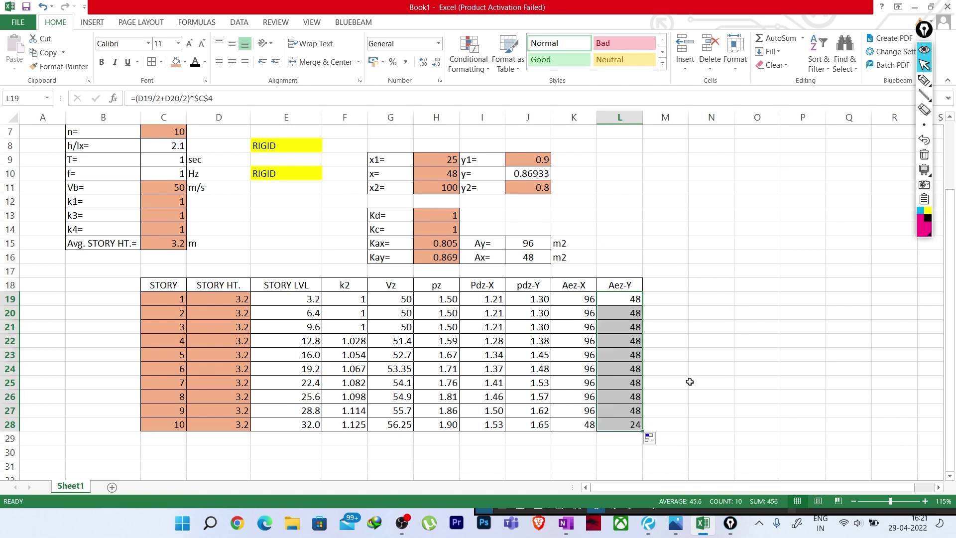
left_click(689, 381)
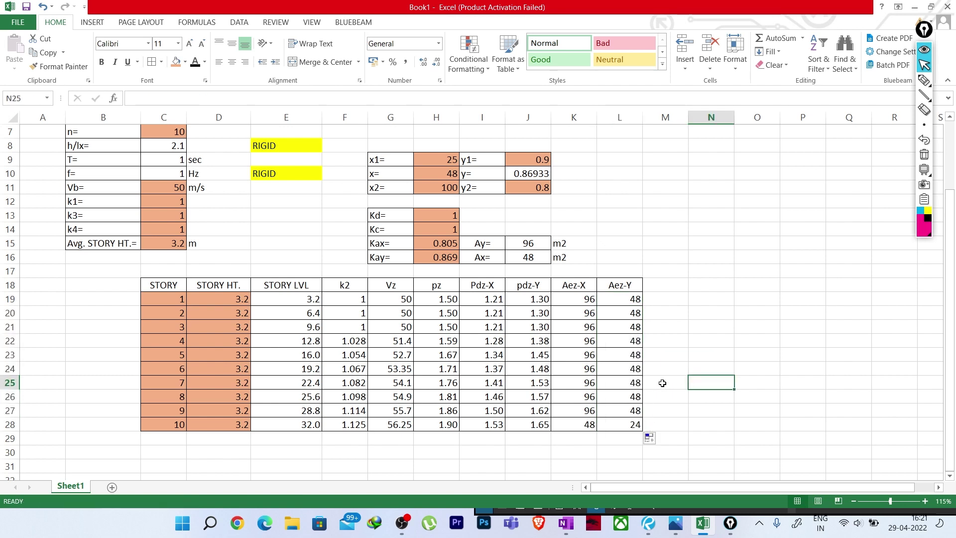
Step: Review the Aez-X formula in K19 and change its plan dimension reference to lx, $C$4
left_click(592, 295)
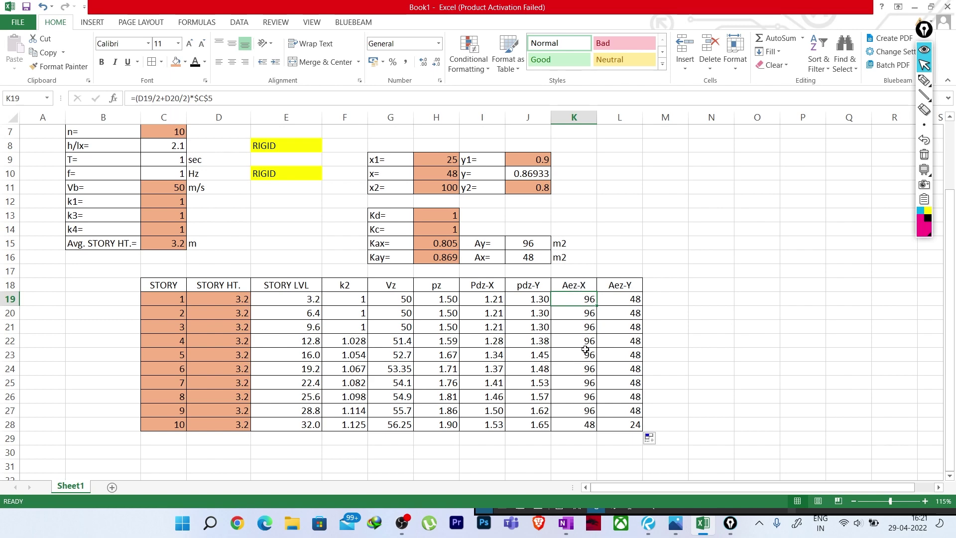
scroll(566, 335, "up", 1)
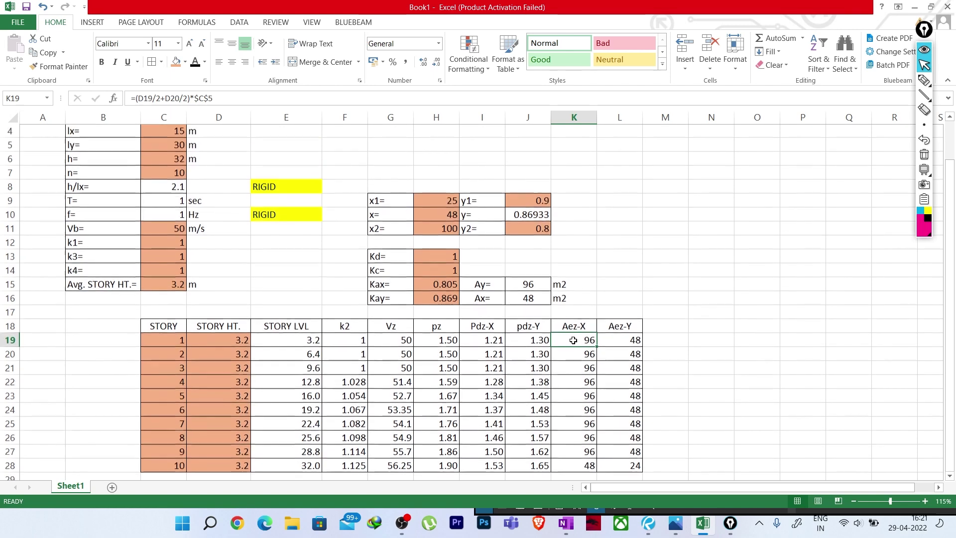
scroll(578, 347, "down", 1)
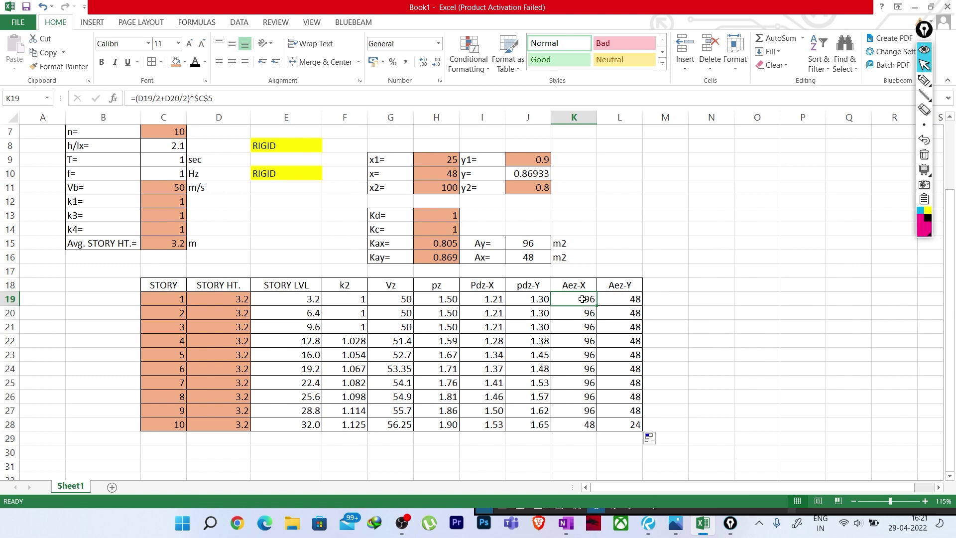
left_click(219, 94)
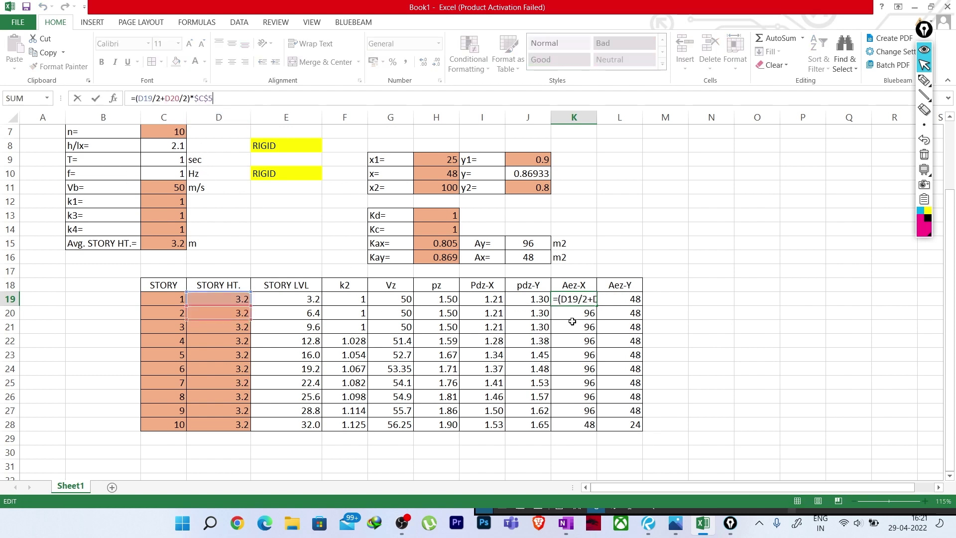
key("Escape")
scroll(212, 222, "up", 2)
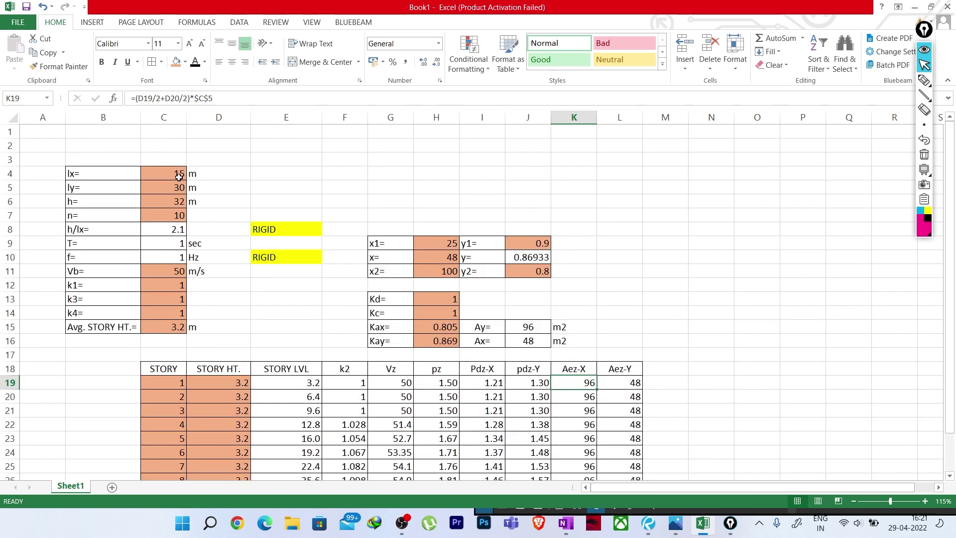
left_click(216, 98)
key("Return")
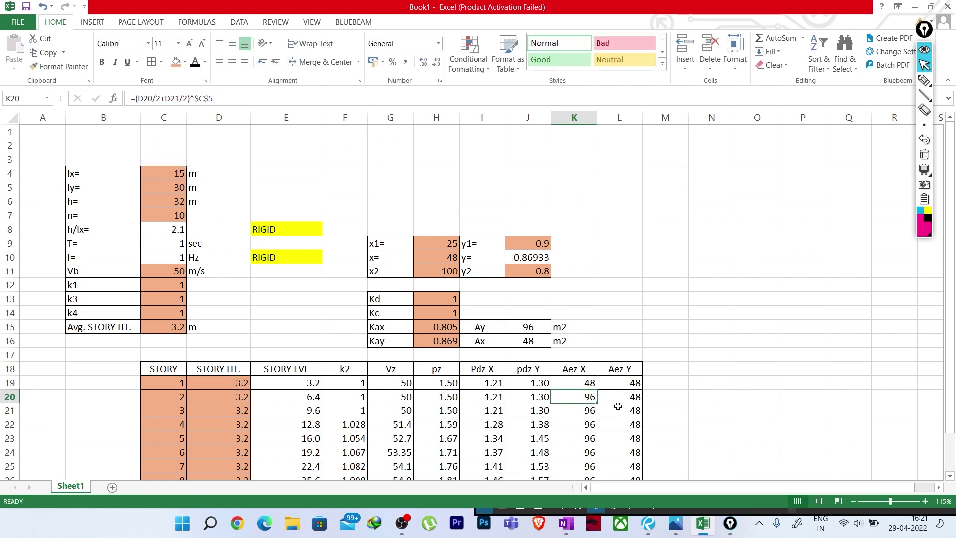
Step: Fill the K19 Aez-X formula down to K28 and select the first Aez-Y cell, L19
left_click(588, 384)
left_click_drag(596, 392, 590, 461)
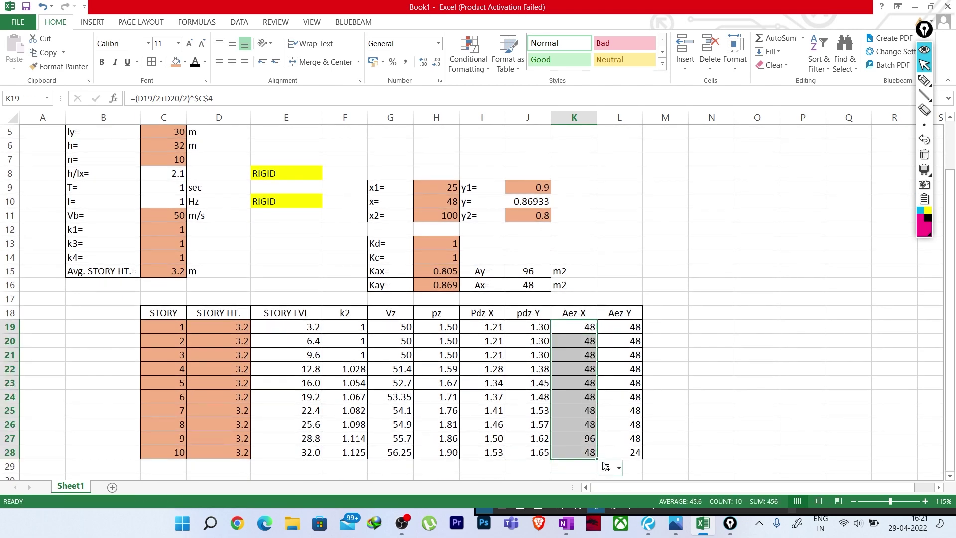
left_click(671, 459)
left_click(626, 329)
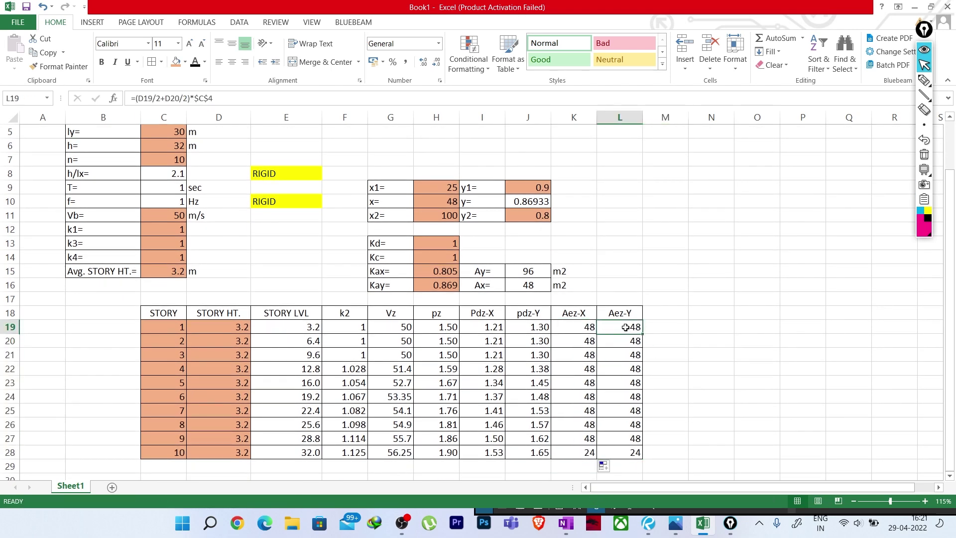
Step: Change the plan dimension reference in the L19 Aez-Y formula to ly, $C$5
scroll(390, 245, "up", 2)
left_click(217, 98)
key("BackSpace")
type("5")
key("Return")
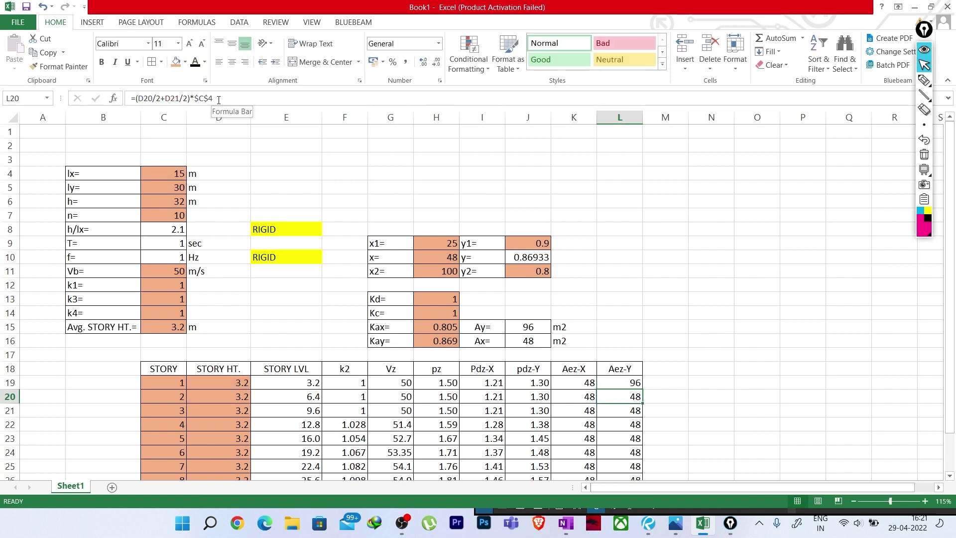
Step: Fill the corrected L19 Aez-Y formula down to story 10 in L28
left_click(703, 341)
scroll(662, 319, "down", 2)
left_click(628, 299)
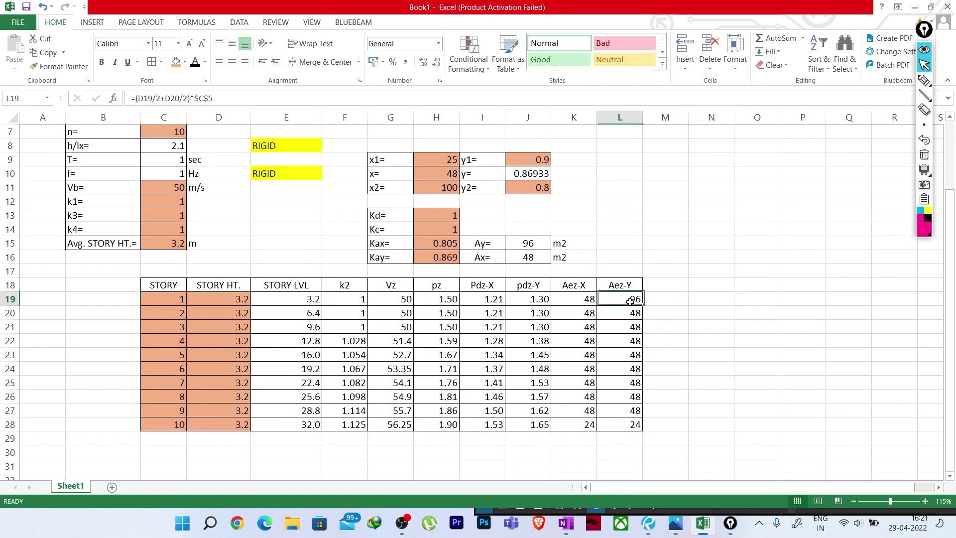
left_click_drag(642, 305, 650, 421)
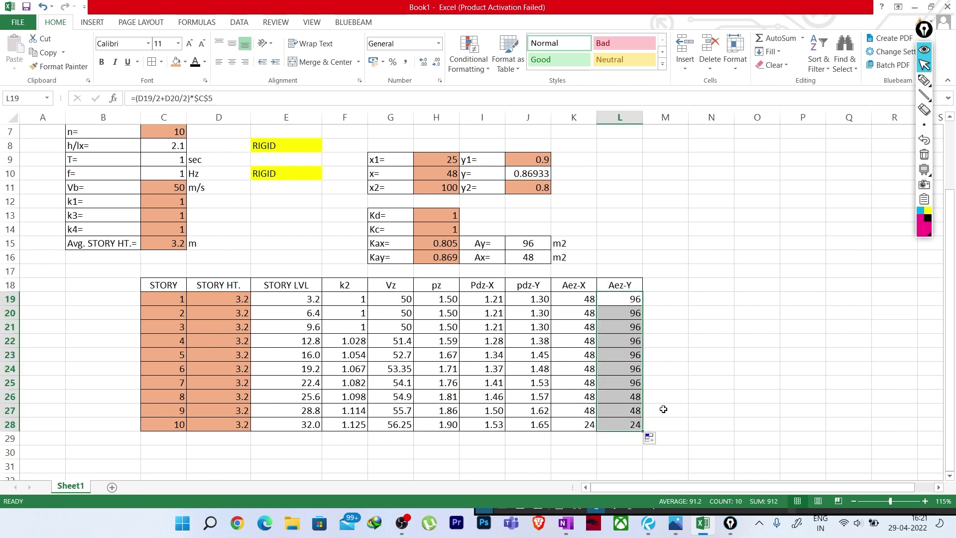
left_click(679, 372)
scroll(630, 333, "up", 2)
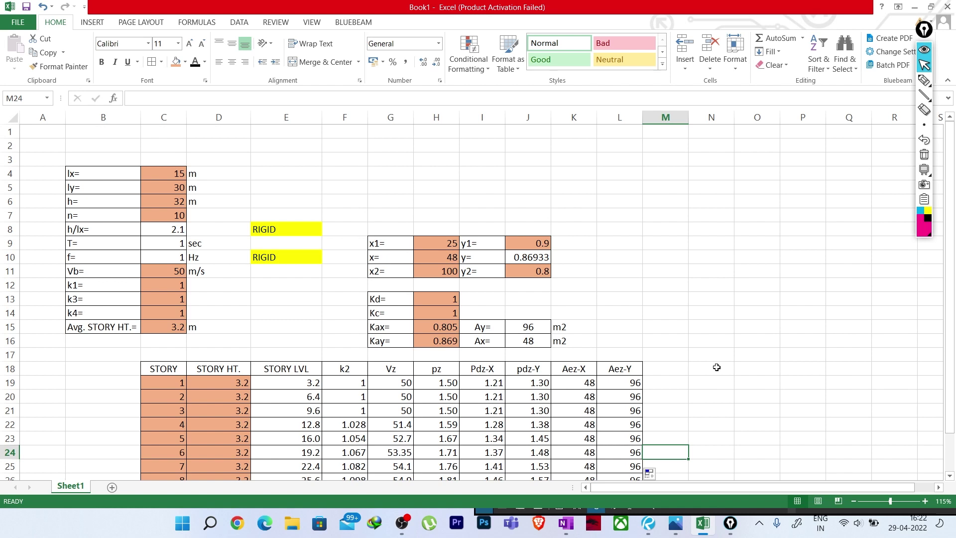
Step: Sketch a rectangular building plan with the pen, circle the first Aez-X value, and hatch and mark the short-side strip with x
key("ctrl+F2")
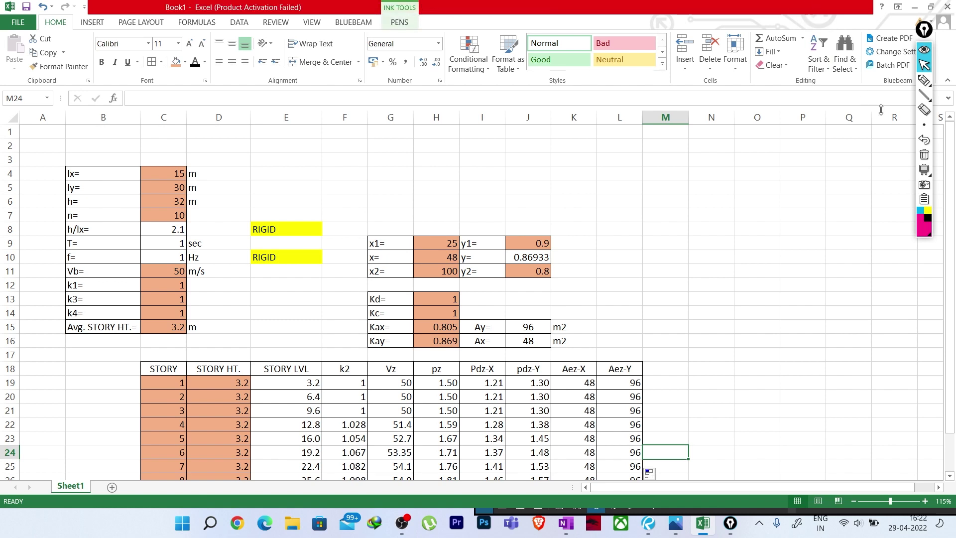
mouse_move(757, 146)
left_mouse_down()
mouse_move(747, 259)
mouse_move(777, 145)
mouse_move(812, 244)
left_mouse_up()
left_click_drag(748, 260, 812, 242)
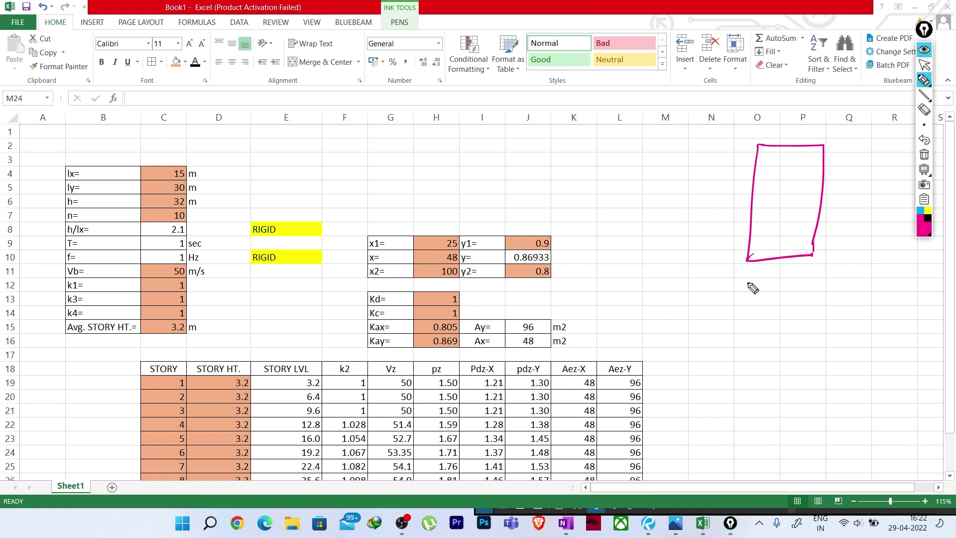
mouse_move(604, 380)
left_mouse_down()
mouse_move(589, 402)
mouse_move(603, 378)
left_mouse_up()
mouse_move(746, 264)
left_mouse_down()
mouse_move(745, 273)
mouse_move(815, 273)
left_mouse_up()
left_click_drag(747, 273, 772, 257)
mouse_move(772, 274)
left_mouse_down()
mouse_move(786, 257)
mouse_move(819, 259)
left_mouse_up()
left_click_drag(778, 291, 789, 284)
left_click_drag(785, 285, 798, 296)
Step: Hatch a strip along the plan's long side and label the two strips Aez-Y and Aez-X
mouse_move(757, 145)
left_mouse_down()
mouse_move(736, 144)
mouse_move(720, 229)
mouse_move(729, 263)
mouse_move(749, 259)
left_mouse_up()
mouse_move(751, 149)
left_mouse_down()
mouse_move(727, 166)
mouse_move(720, 209)
left_mouse_up()
mouse_move(745, 202)
left_mouse_down()
mouse_move(710, 229)
mouse_move(715, 244)
left_mouse_up()
mouse_move(749, 229)
left_mouse_down()
mouse_move(718, 258)
mouse_move(726, 259)
left_mouse_up()
mouse_move(685, 200)
left_mouse_down()
mouse_move(692, 184)
mouse_move(697, 199)
left_mouse_up()
left_click_drag(687, 194, 707, 198)
left_click_drag(709, 188, 715, 203)
mouse_move(741, 301)
left_mouse_down()
mouse_move(742, 285)
mouse_move(747, 301)
left_mouse_up()
left_click_drag(740, 295, 759, 300)
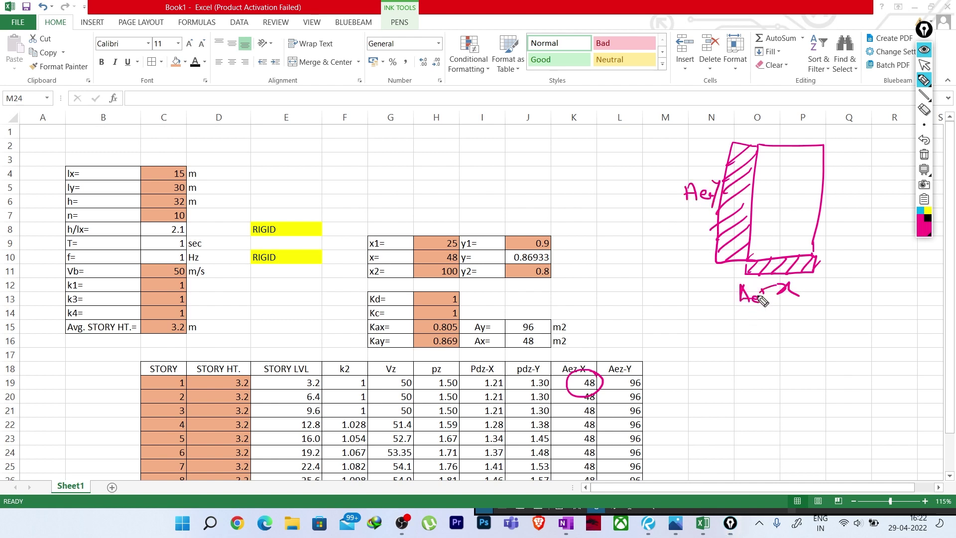
Step: Draw an arrow toward the plan's short side and write the force formula F = Cf · Aez × Pdz beneath it
left_click_drag(777, 354, 779, 313)
left_click_drag(773, 326, 792, 323)
mouse_move(741, 363)
left_mouse_down()
mouse_move(740, 382)
mouse_move(754, 362)
left_mouse_up()
left_click_drag(740, 372, 773, 373)
left_click(759, 381)
left_click_drag(759, 382, 797, 391)
mouse_move(805, 373)
left_mouse_down()
mouse_move(799, 397)
mouse_move(841, 369)
mouse_move(869, 382)
mouse_move(870, 369)
left_mouse_up()
left_click(818, 380)
mouse_move(888, 362)
left_mouse_down()
mouse_move(889, 374)
mouse_move(902, 346)
mouse_move(920, 376)
left_mouse_up()
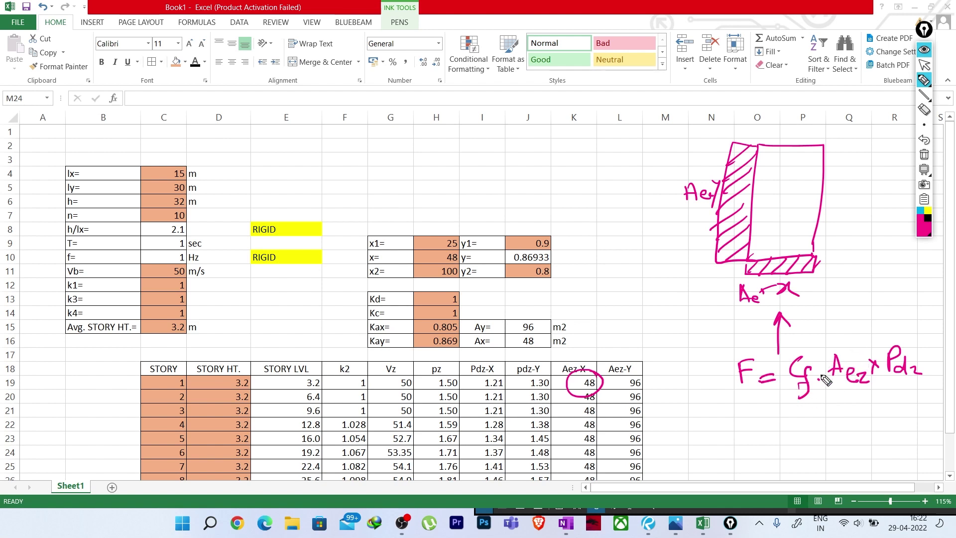
Step: Write the X-direction force formula Fx = Cfx · Aezy × Pd with Aezy circled, and clear all pen annotations
mouse_move(738, 417)
left_mouse_down()
mouse_move(737, 441)
mouse_move(752, 417)
left_mouse_up()
left_click_drag(738, 429, 749, 428)
mouse_move(752, 428)
left_mouse_down()
mouse_move(776, 439)
mouse_move(758, 443)
left_mouse_up()
left_click_drag(780, 425, 787, 426)
mouse_move(782, 433)
left_mouse_down()
mouse_move(811, 417)
mouse_move(804, 437)
mouse_move(824, 448)
left_mouse_up()
mouse_move(820, 438)
left_mouse_down()
mouse_move(841, 443)
mouse_move(864, 417)
mouse_move(891, 432)
mouse_move(882, 445)
mouse_move(903, 411)
mouse_move(878, 457)
mouse_move(900, 398)
mouse_move(916, 409)
left_mouse_up()
left_click(841, 428)
mouse_move(920, 417)
left_mouse_down()
mouse_move(924, 405)
mouse_move(930, 414)
left_mouse_up()
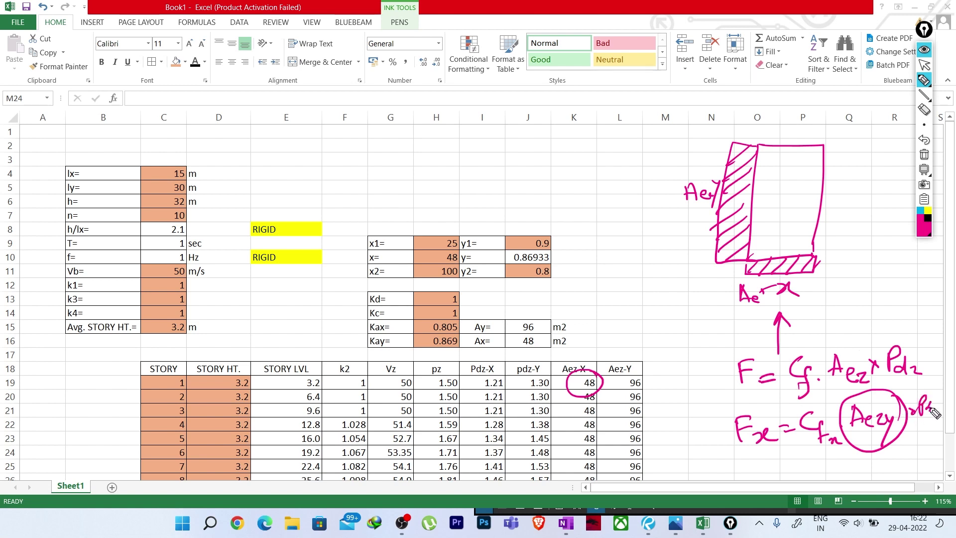
left_click(924, 156)
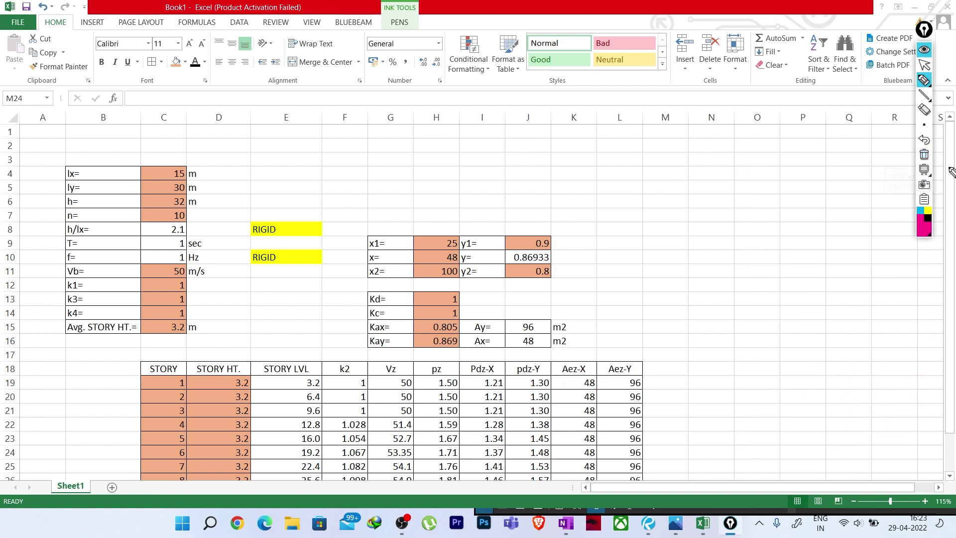
left_click(925, 65)
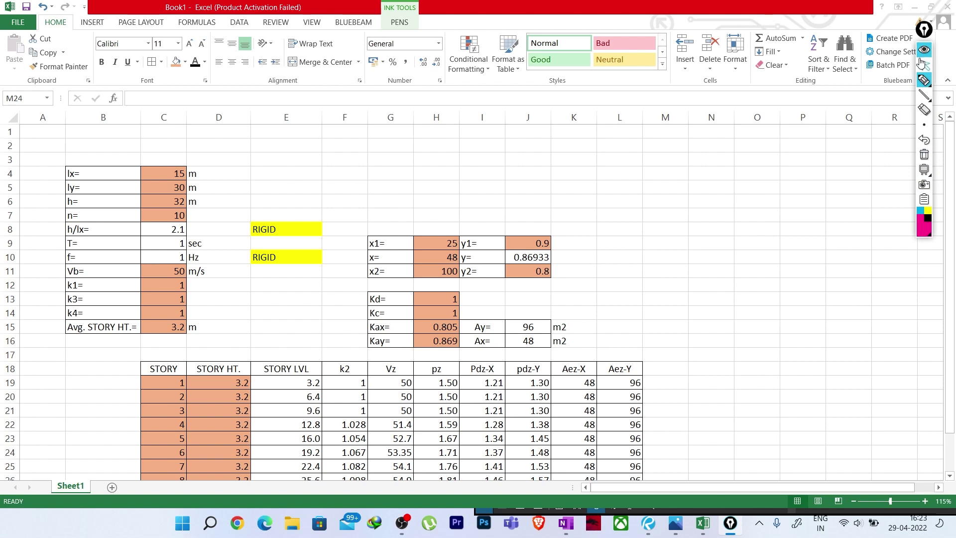
left_click(663, 370)
scroll(668, 370, "down", 2)
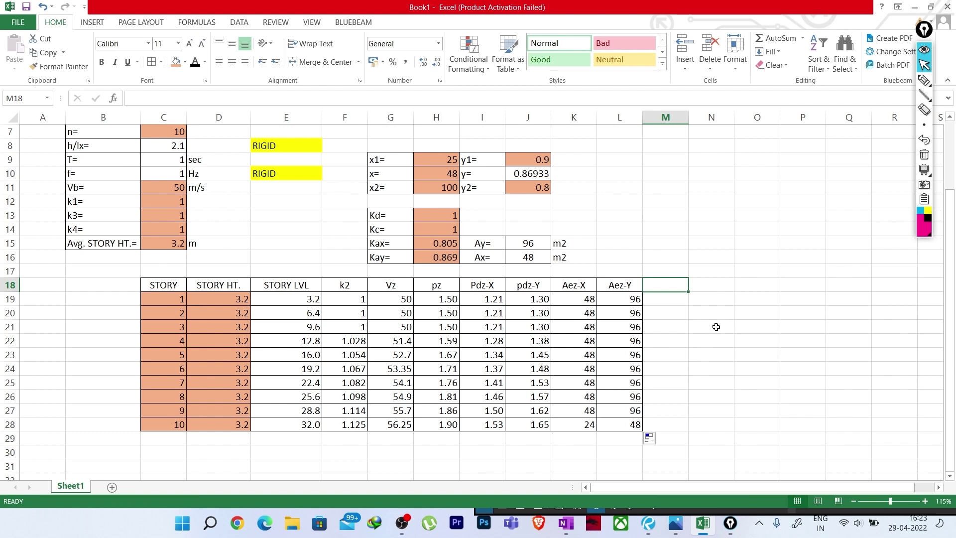
left_click(701, 342)
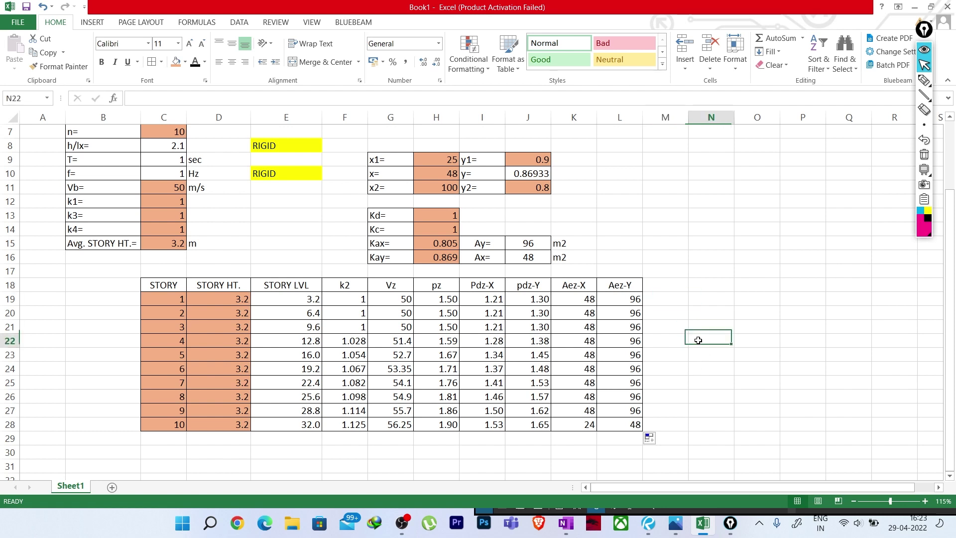
scroll(699, 340, "up", 2)
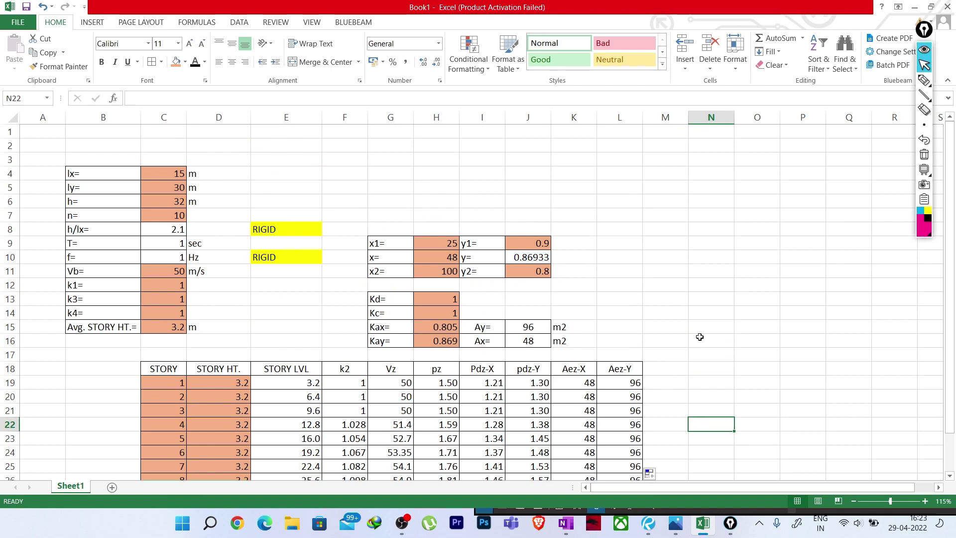
scroll(673, 280, "down", 1)
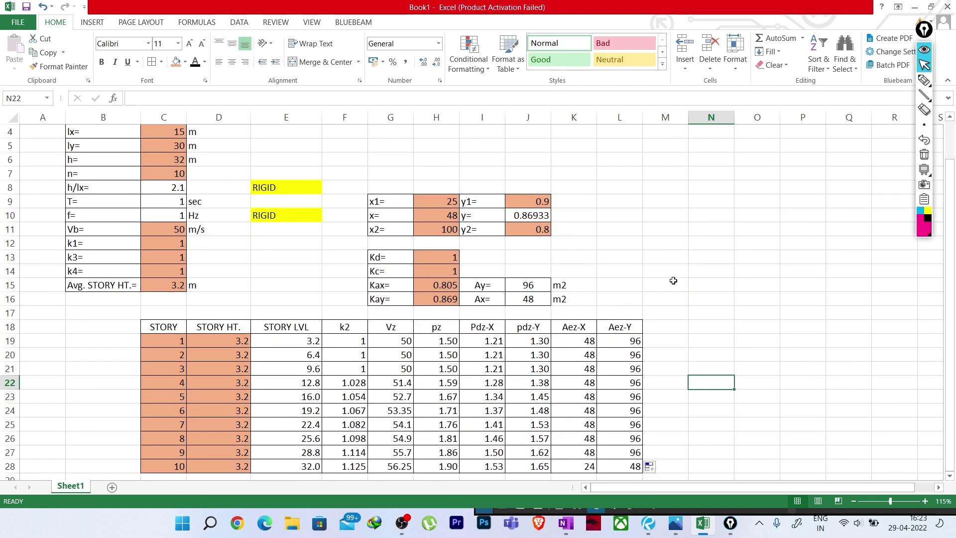
scroll(673, 280, "down", 1)
scroll(673, 280, "up", 2)
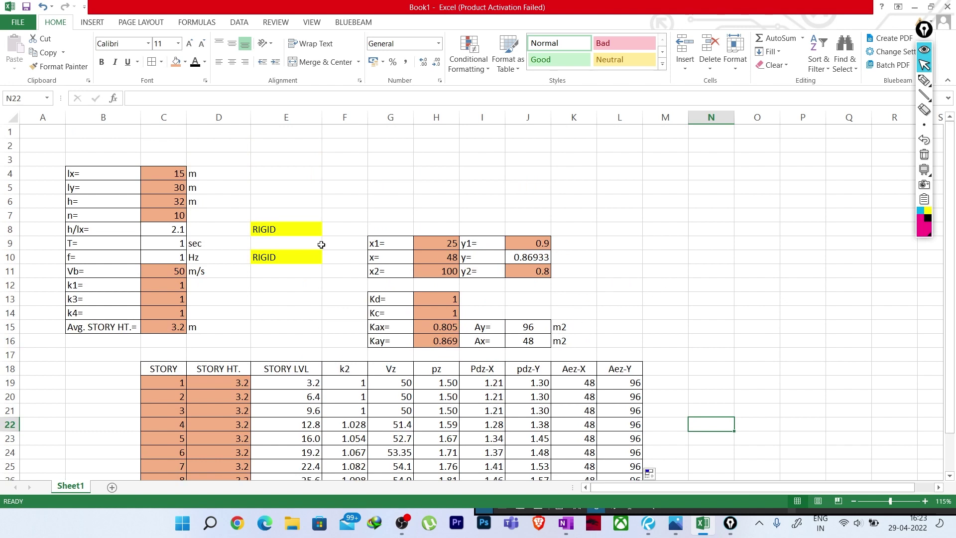
Step: Enter the force coefficient labels Cfx= in E4 and Cfy= in E5
left_click(282, 170)
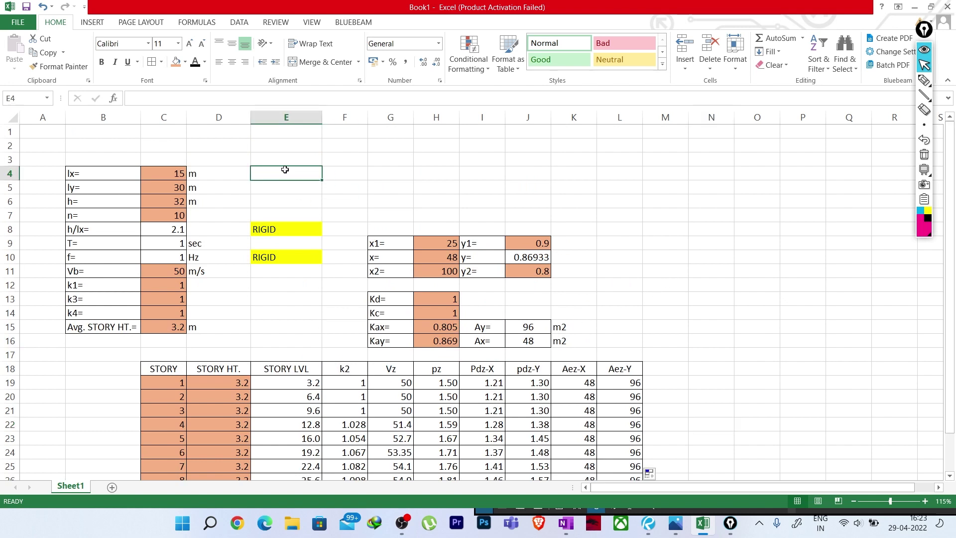
type("Cfx=")
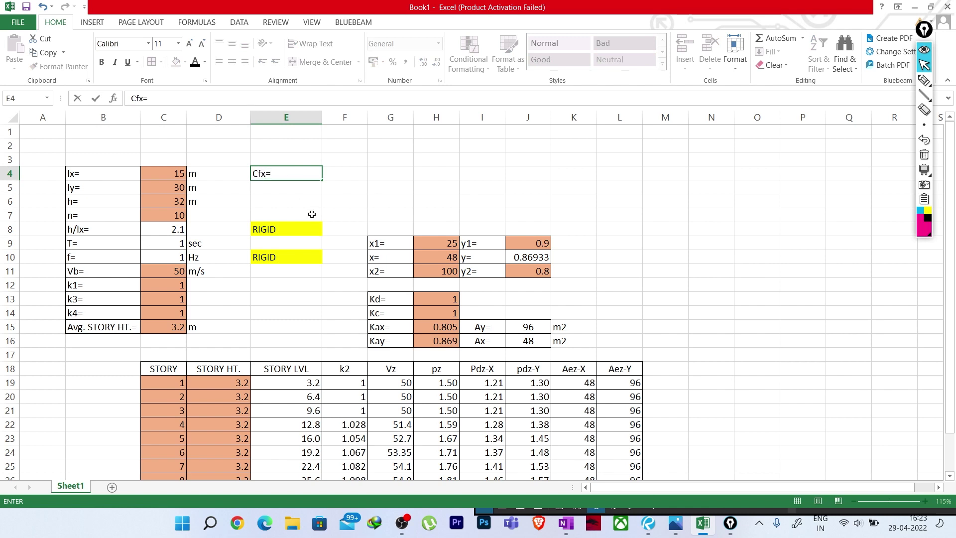
left_click(291, 185)
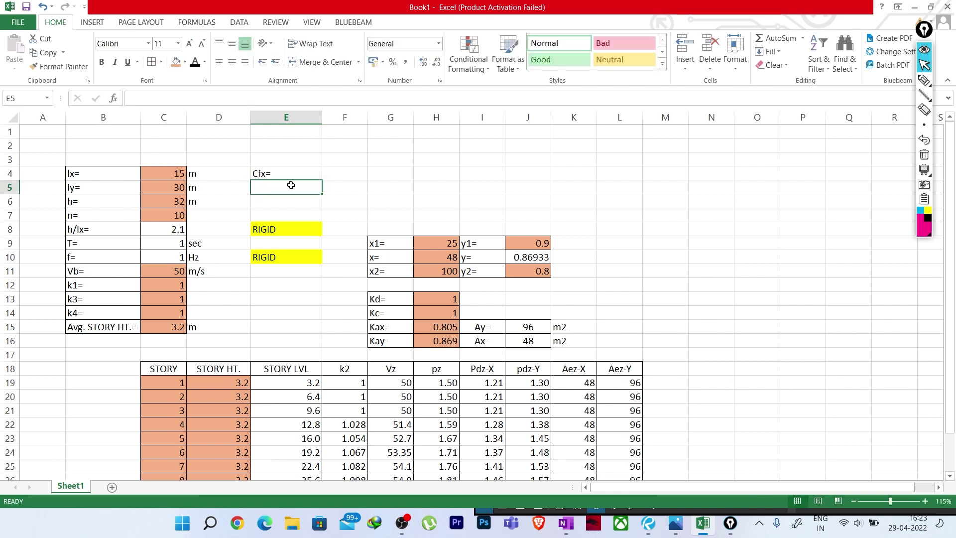
type("C")
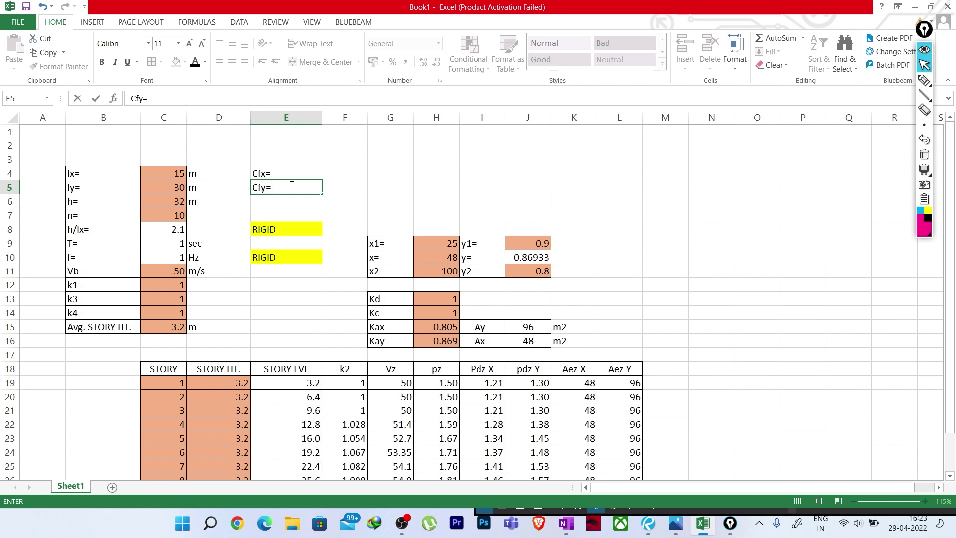
type("fy=")
Step: Select the Cfx and Cfy block E4:F5 and make column E slightly narrower
left_click(277, 169)
left_click_drag(261, 172, 333, 186)
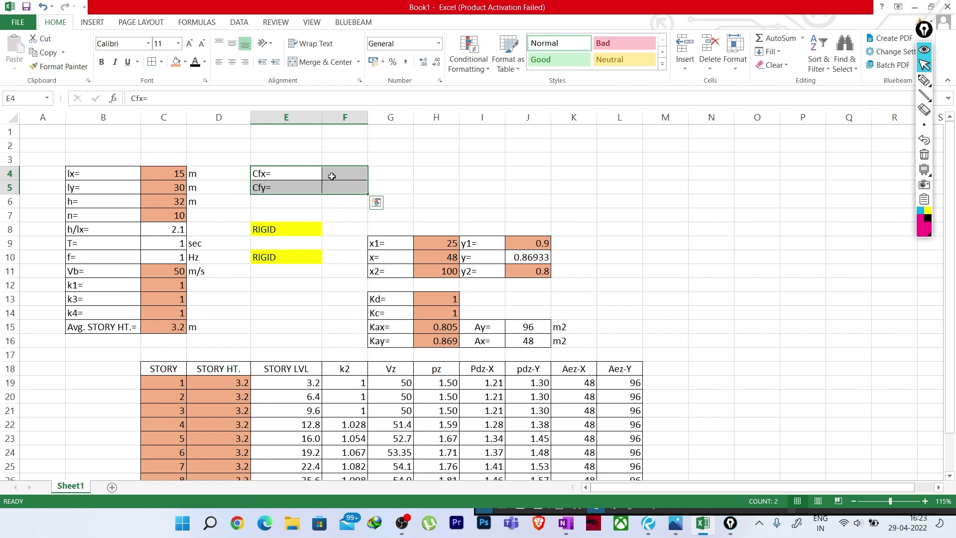
left_click_drag(322, 120, 310, 120)
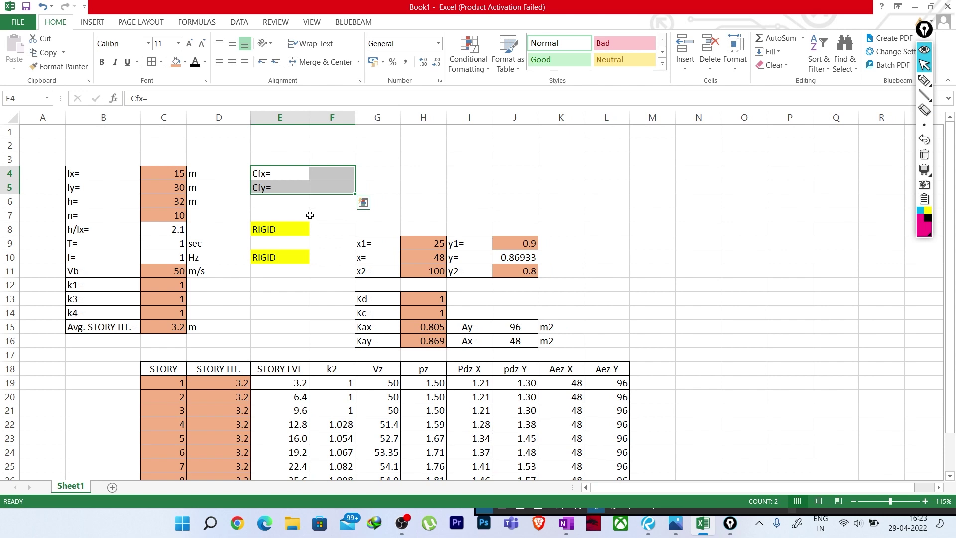
Step: Narrow column E slightly and fill the Cfx and Cfy value cells F4:F5 with the orange used for the other input cells
left_click_drag(310, 109, 301, 110)
left_click_drag(313, 174, 315, 189)
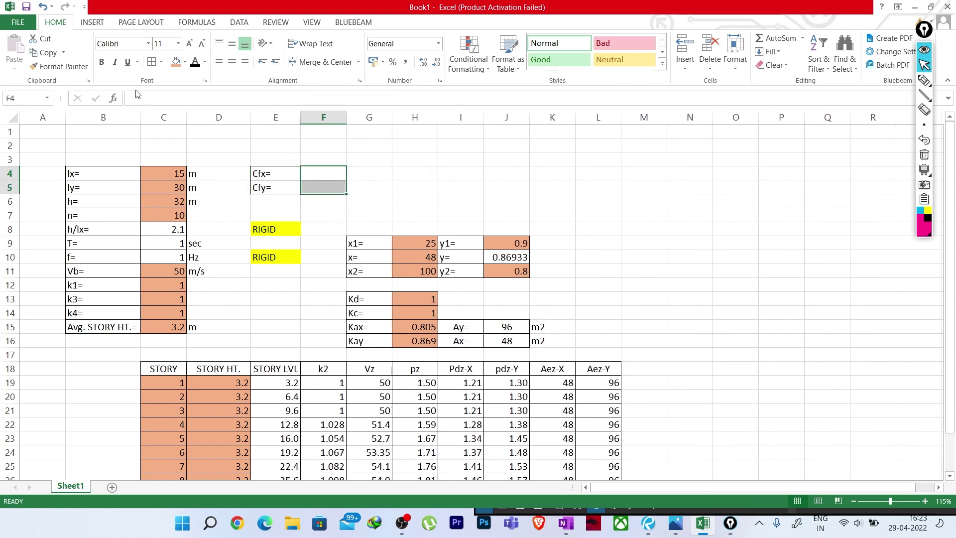
left_click(175, 61)
left_click(435, 179)
scroll(429, 185, "down", 1)
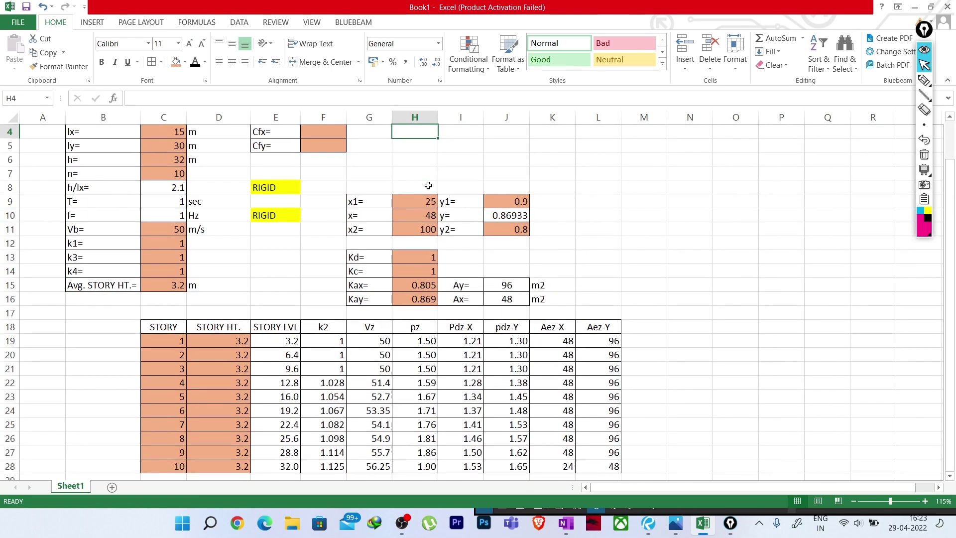
scroll(428, 185, "up", 1)
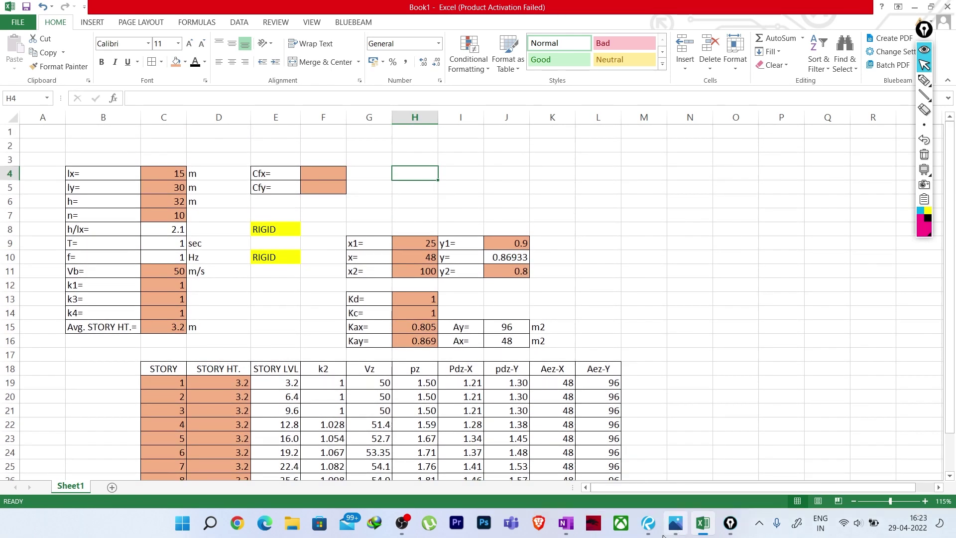
Step: Switch to the IS 875 (Part 3) PDF in Revu, maximise it and find clause 7.4.2, Force Coefficients for Clad Buildings
left_click(647, 453)
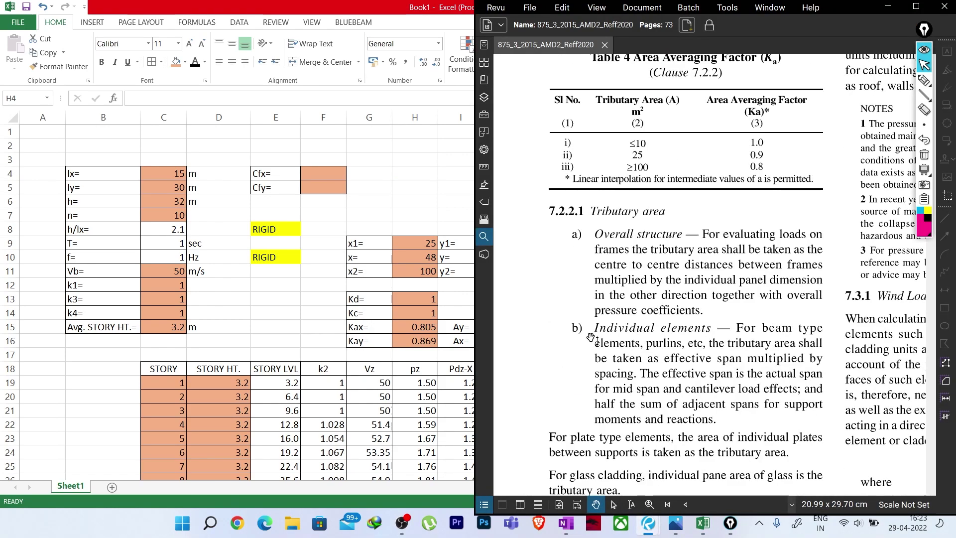
scroll(591, 337, "down", 15)
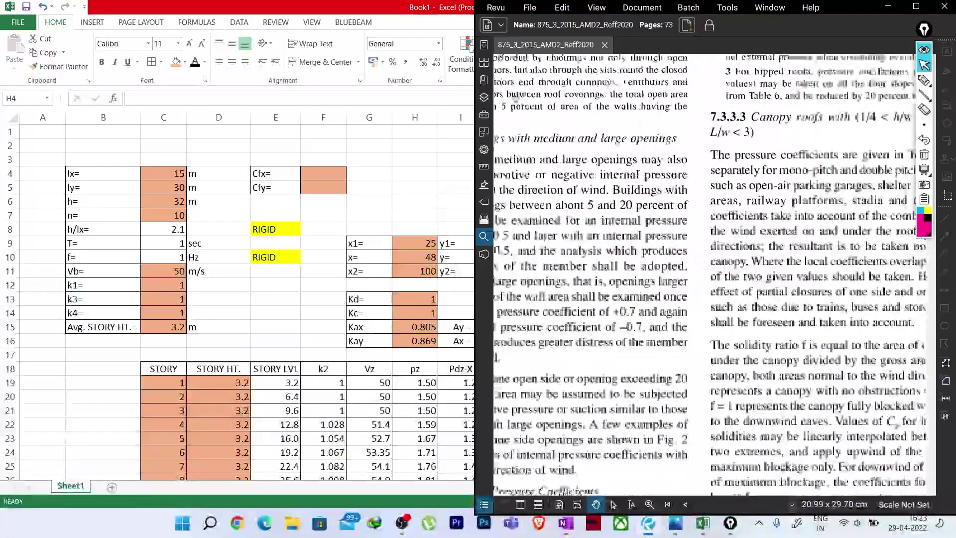
scroll(551, 132, "down", 20)
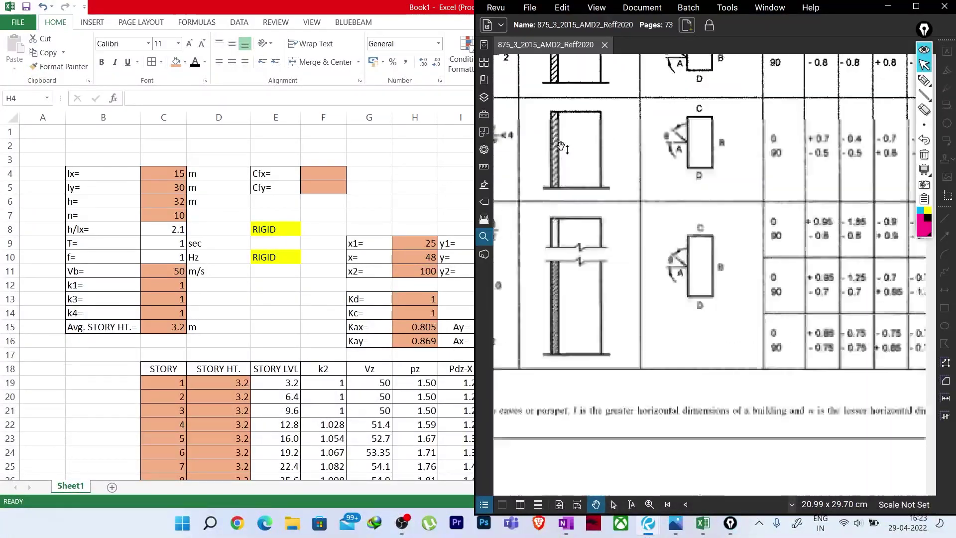
scroll(561, 148, "down", 15)
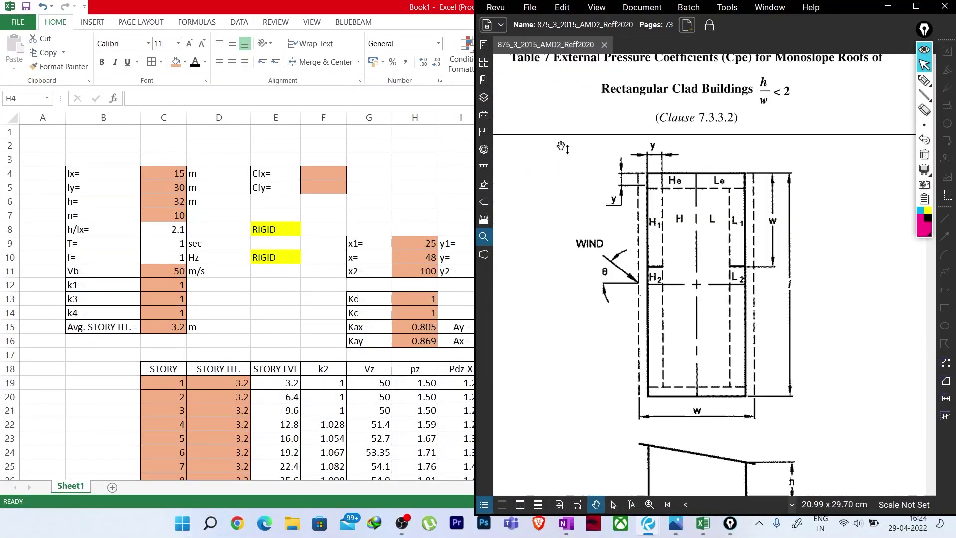
scroll(561, 147, "down", 15)
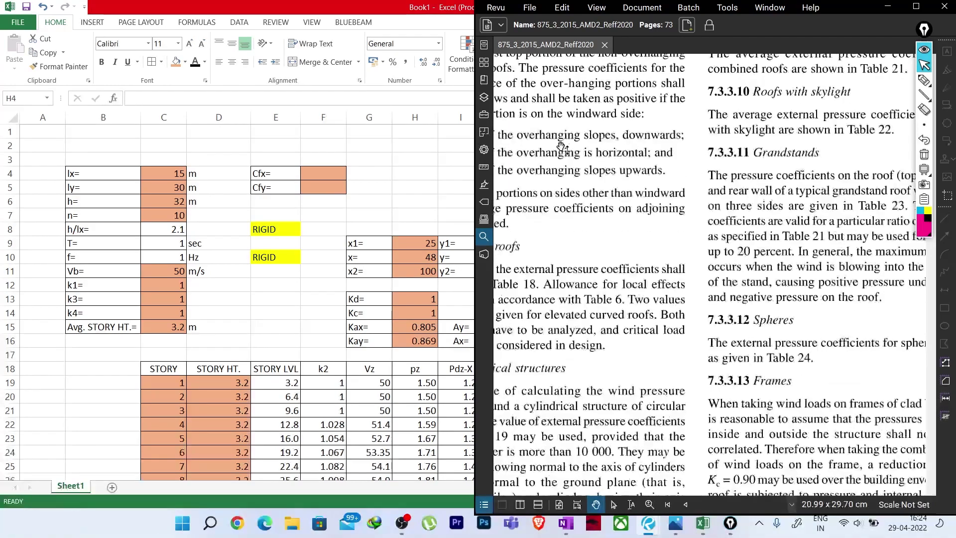
scroll(561, 148, "down", 10)
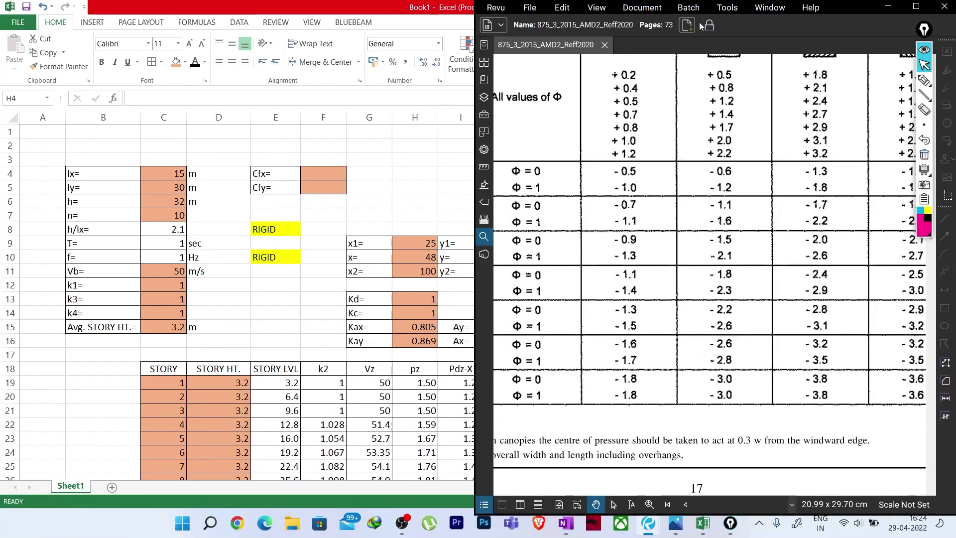
left_click(916, 7)
scroll(565, 251, "down", 5)
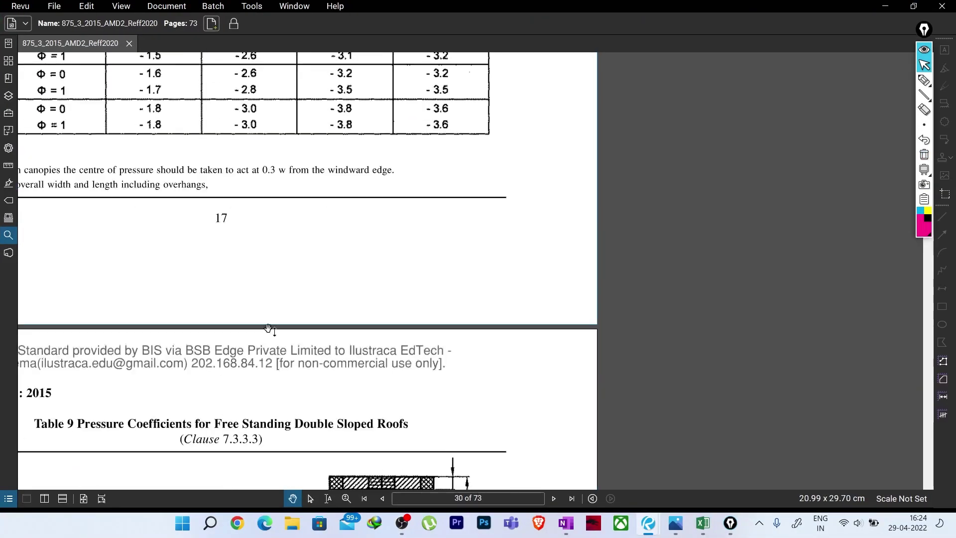
scroll(631, 328, "down", 15)
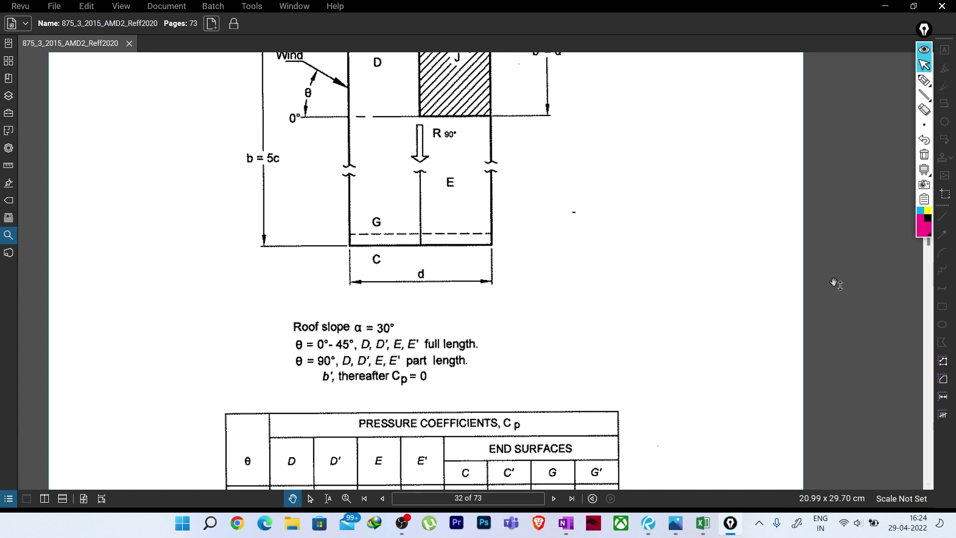
scroll(835, 281, "down", 10)
scroll(835, 282, "down", 10)
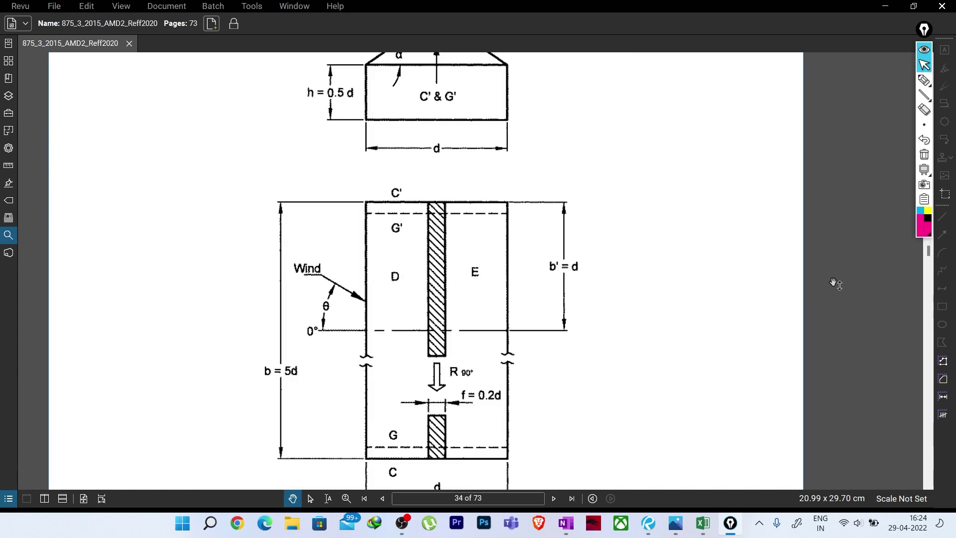
scroll(834, 283, "down", 10)
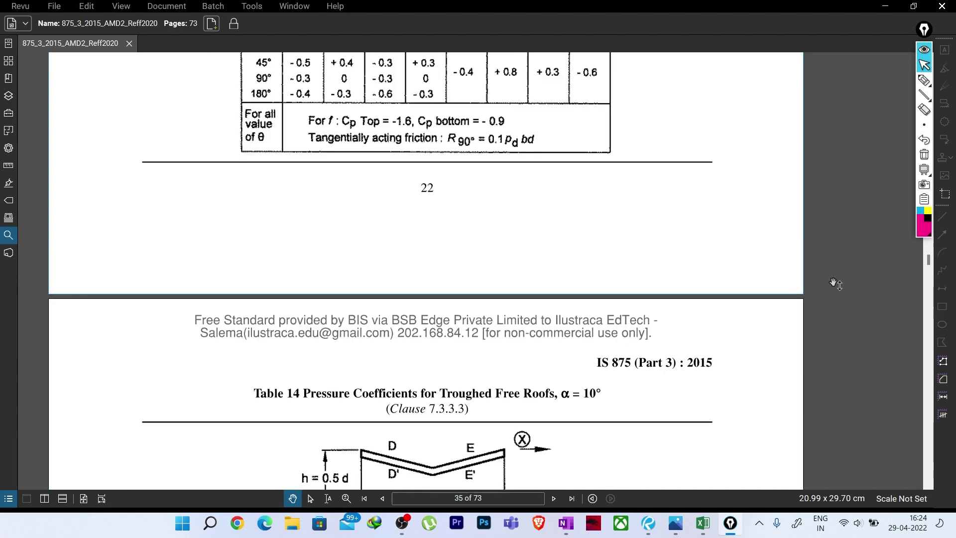
scroll(834, 284, "down", 15)
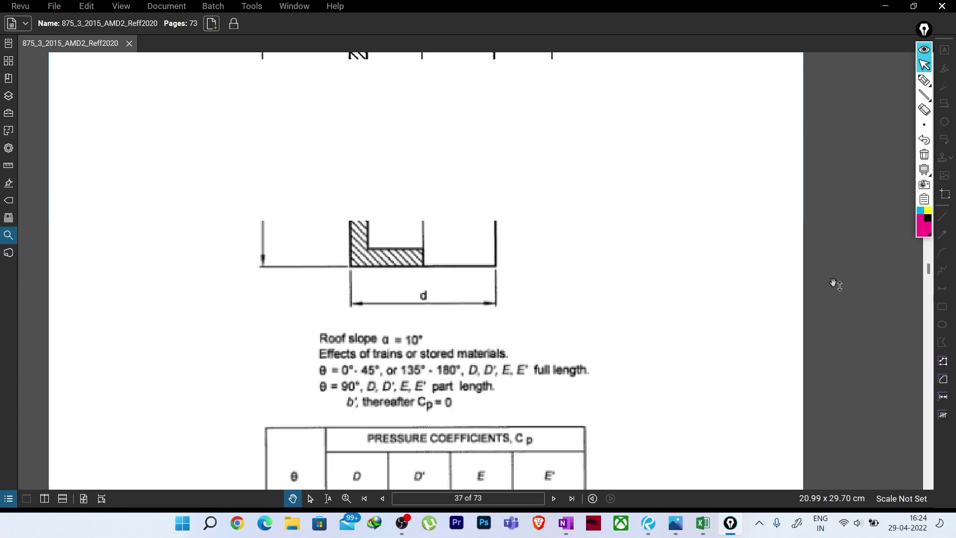
scroll(834, 287, "down", 12)
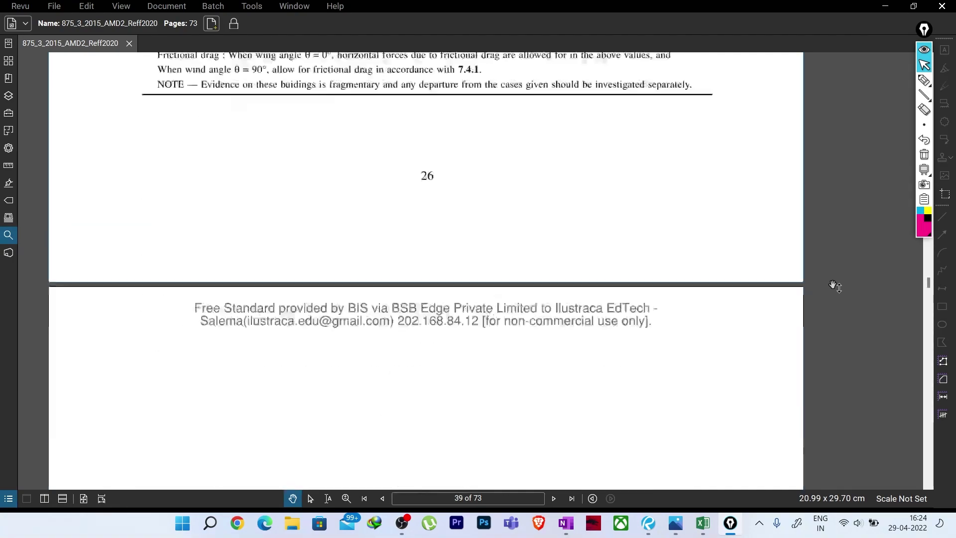
left_click_drag(930, 293, 930, 330)
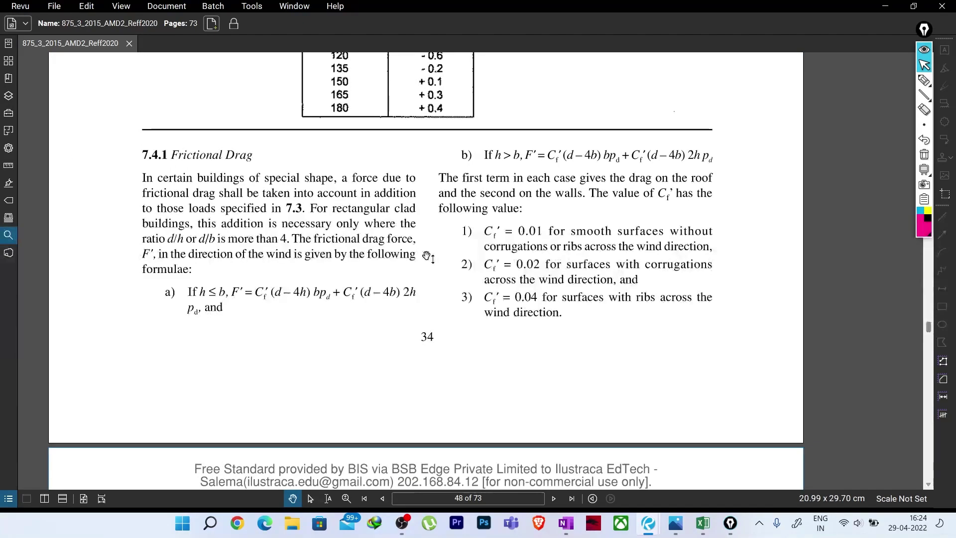
scroll(428, 254, "down", 8)
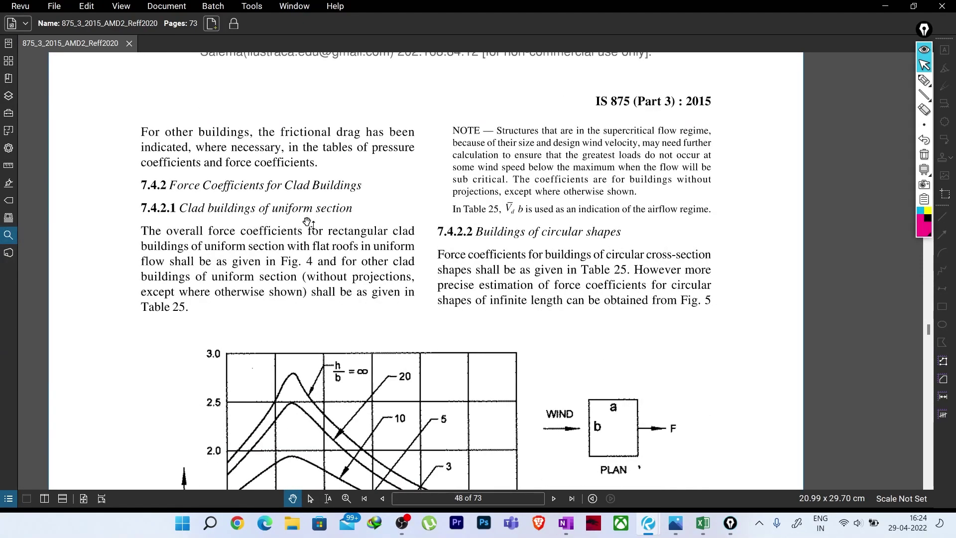
Step: Examine clause 7.4.2.1 and both Fig. 4 charts of Cf versus a/b for rectangular clad buildings
scroll(323, 245, "down", 3)
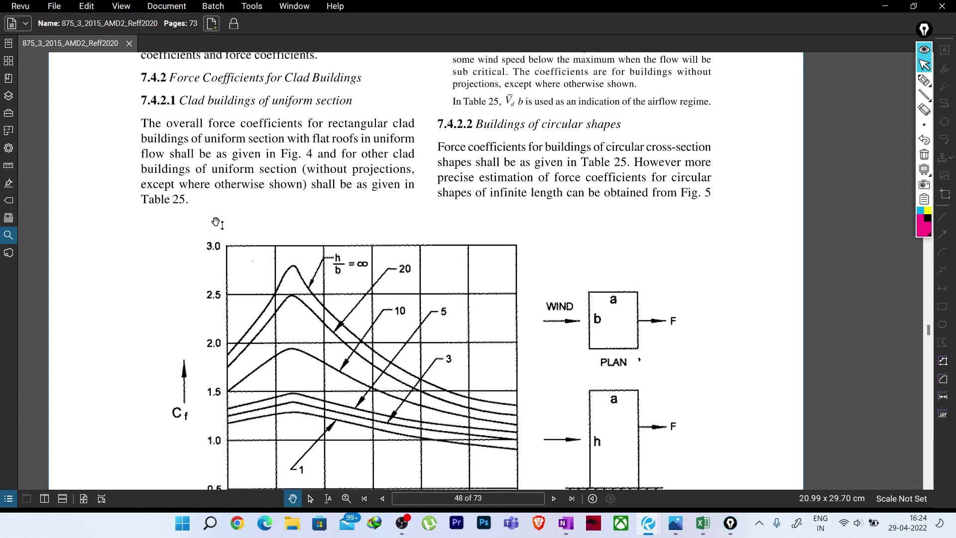
scroll(216, 222, "down", 5)
scroll(216, 222, "down", 3)
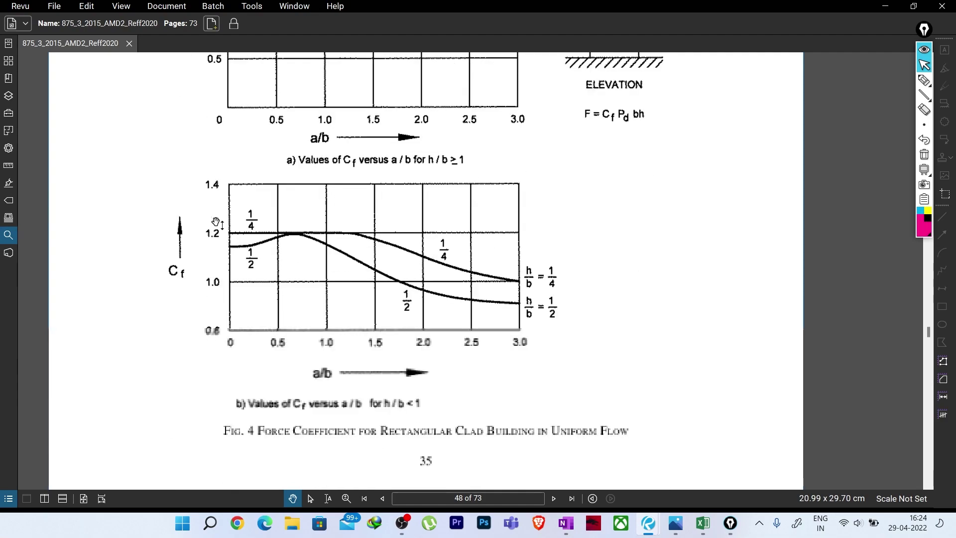
scroll(217, 223, "up", 5)
scroll(216, 222, "up", 6)
scroll(259, 299, "down", 2)
scroll(259, 250, "down", 2)
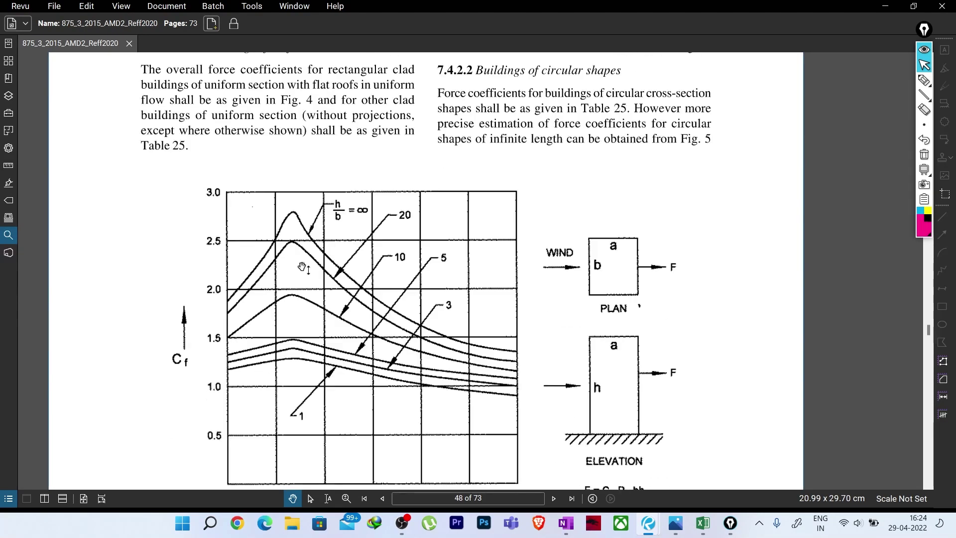
scroll(315, 327, "up", 1)
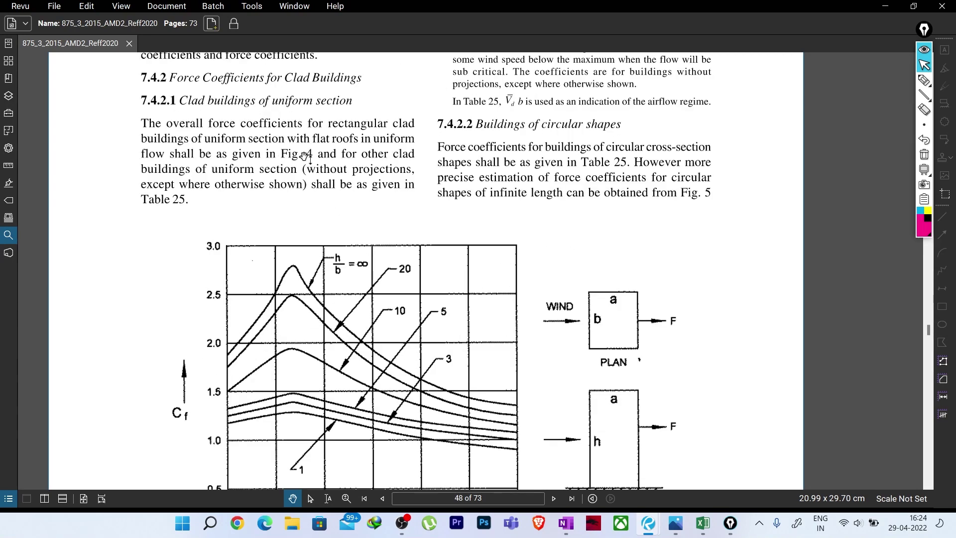
scroll(362, 201, "down", 2)
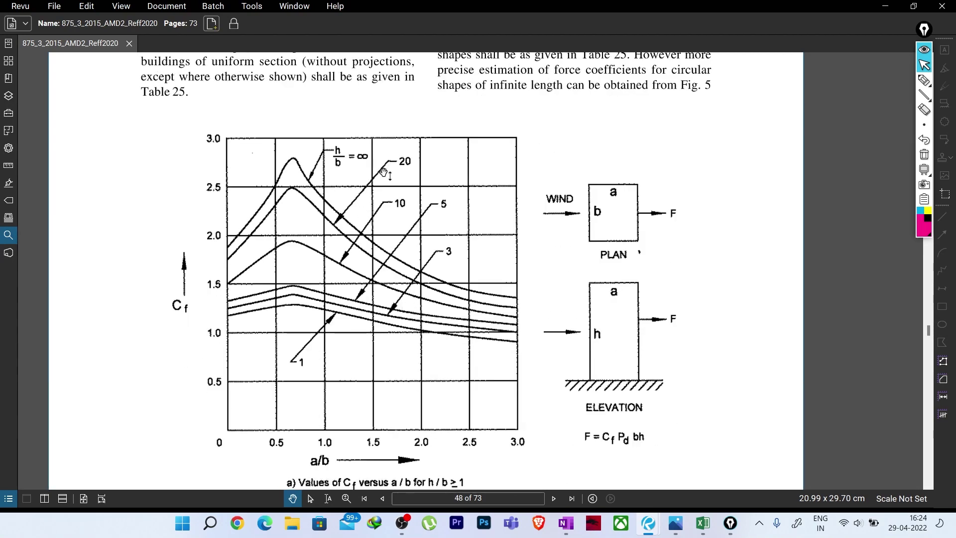
scroll(326, 344, "down", 3)
scroll(308, 398, "down", 2)
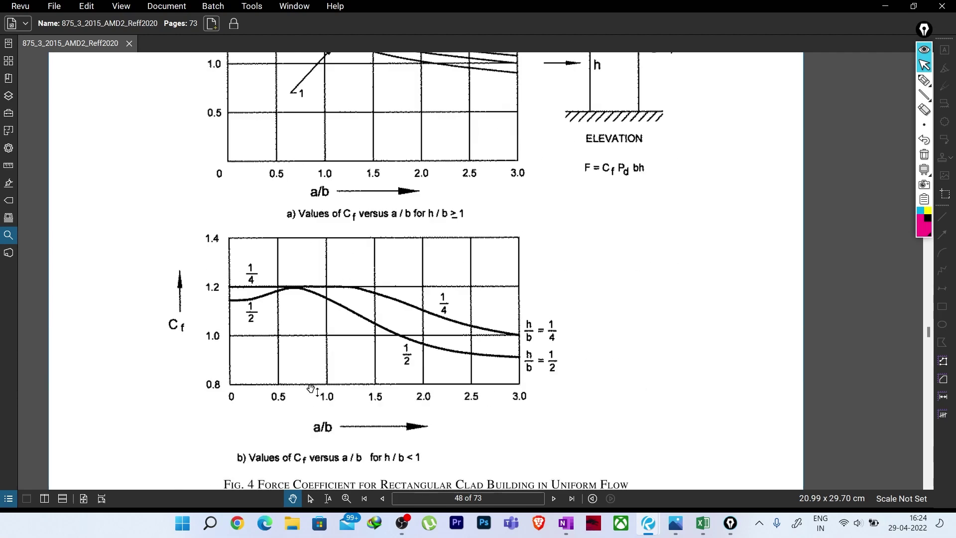
scroll(328, 319, "up", 1)
scroll(331, 320, "up", 3)
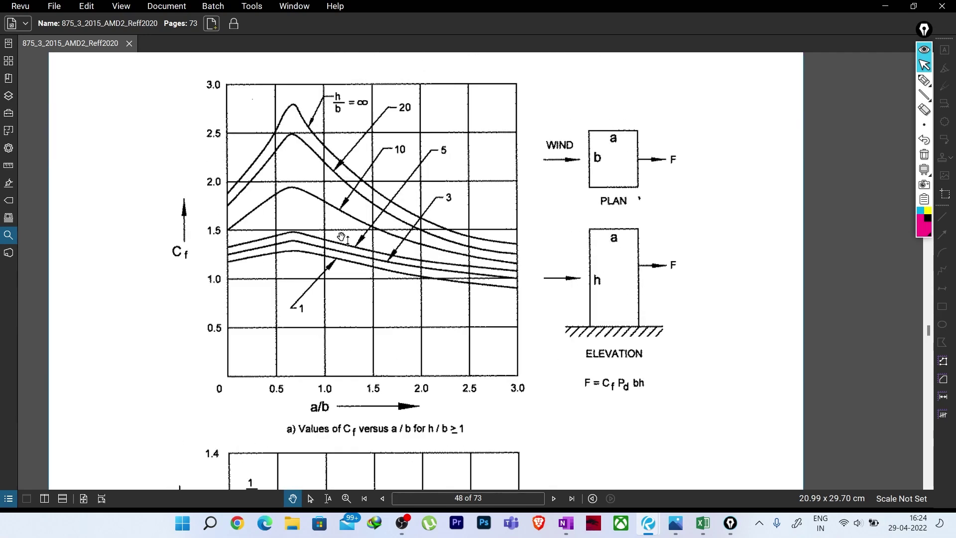
scroll(341, 237, "down", 1)
scroll(341, 237, "up", 1)
scroll(412, 414, "down", 3)
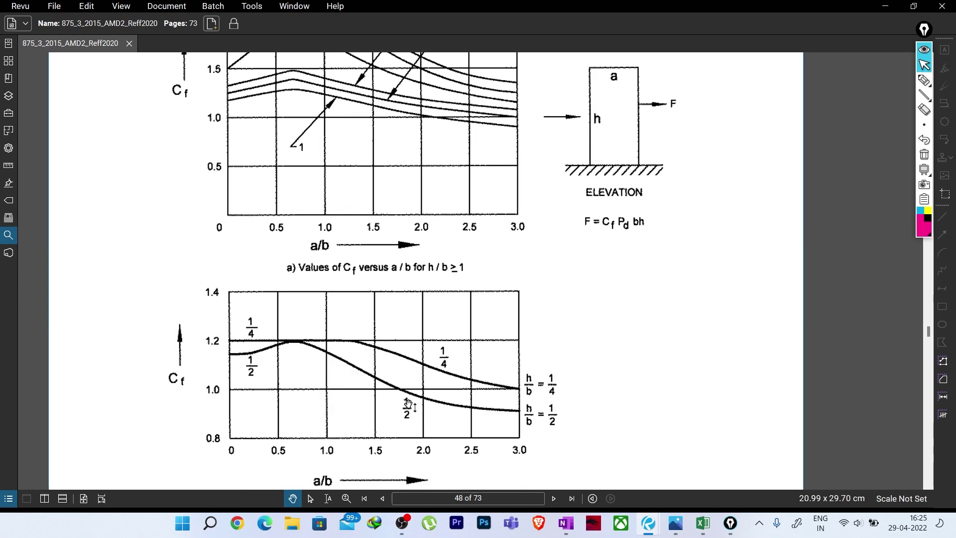
scroll(407, 403, "up", 2)
scroll(372, 421, "up", 1)
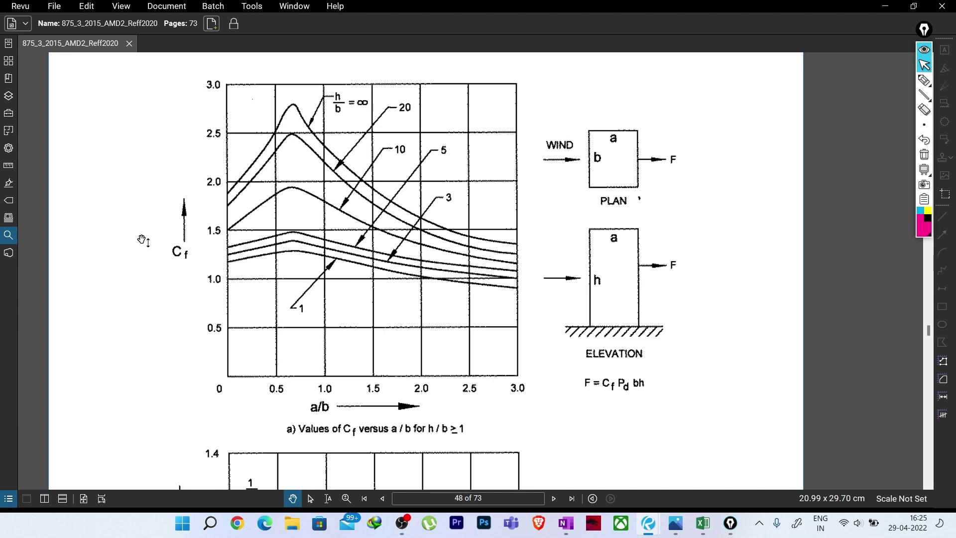
Step: Mark the x and y wind directions around the Fig. 4 plan with the pen and write a circled Fx
left_click(924, 80)
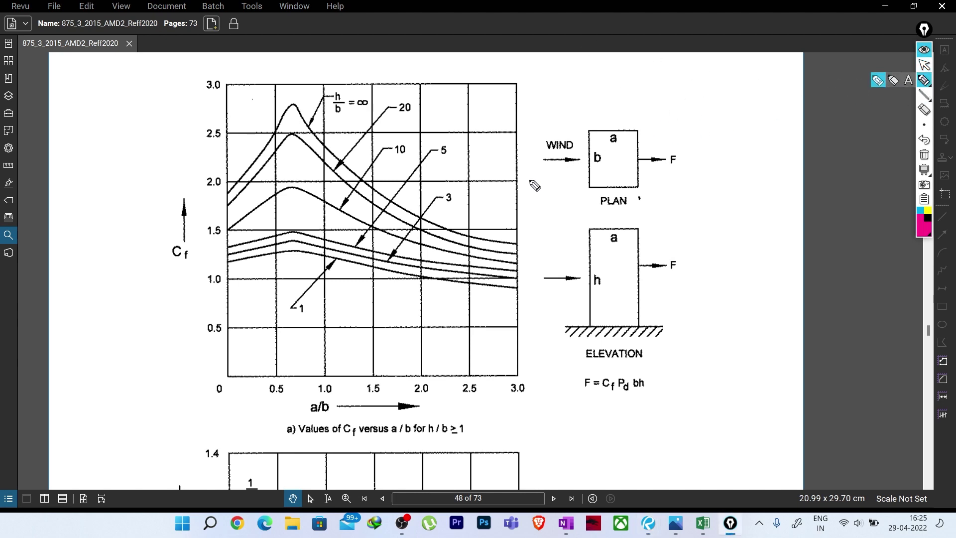
left_click_drag(526, 176, 554, 176)
left_click_drag(607, 97, 616, 106)
left_click_drag(526, 215, 535, 199)
mouse_move(527, 209)
left_mouse_down()
mouse_move(554, 205)
mouse_move(531, 228)
mouse_move(542, 191)
left_mouse_up()
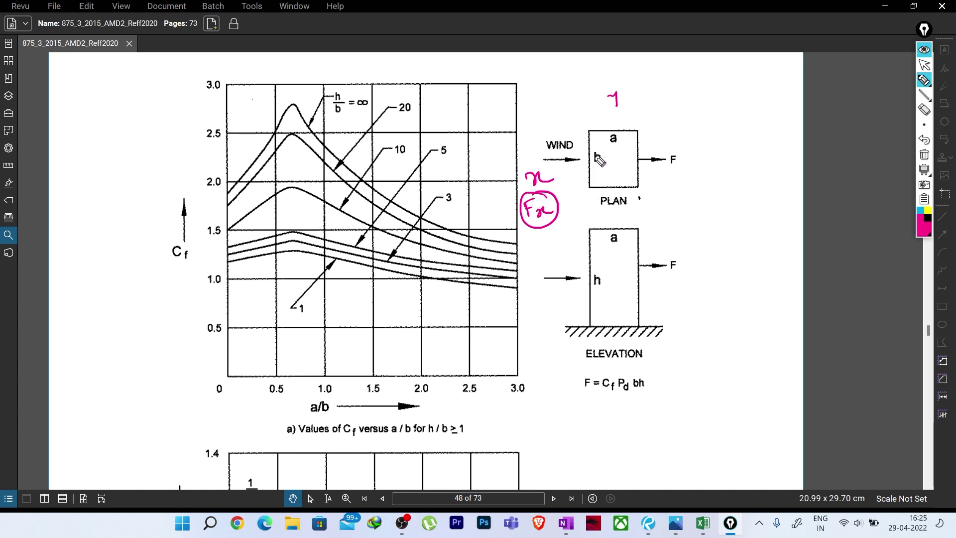
Step: Circle b in the Fig. 4 plan and write the circled ratios a/b and h/b beside it
mouse_move(600, 148)
left_mouse_down()
mouse_move(598, 168)
mouse_move(603, 149)
left_mouse_up()
mouse_move(673, 78)
left_mouse_down()
mouse_move(670, 87)
mouse_move(700, 85)
mouse_move(661, 111)
left_mouse_up()
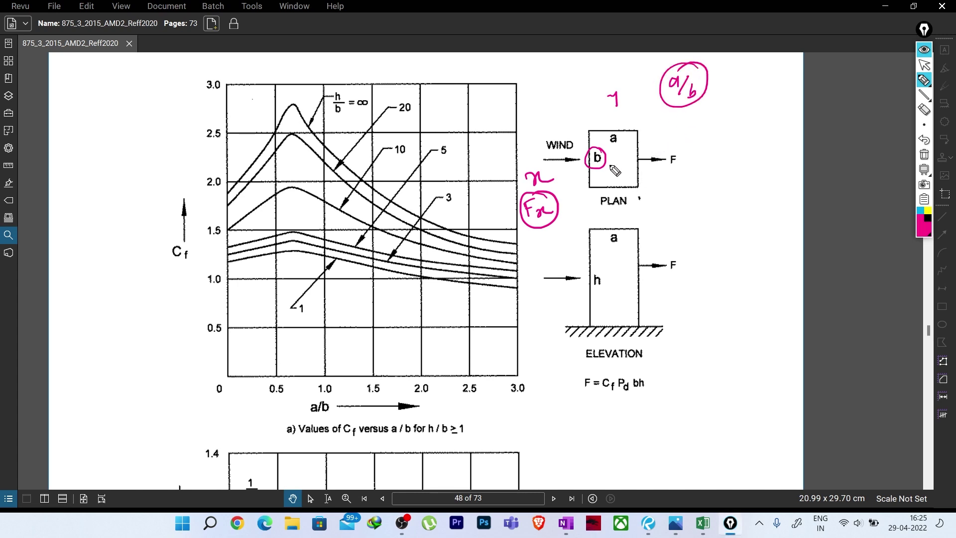
left_click_drag(706, 106, 703, 135)
left_click_drag(715, 122, 721, 132)
left_click_drag(725, 93, 733, 109)
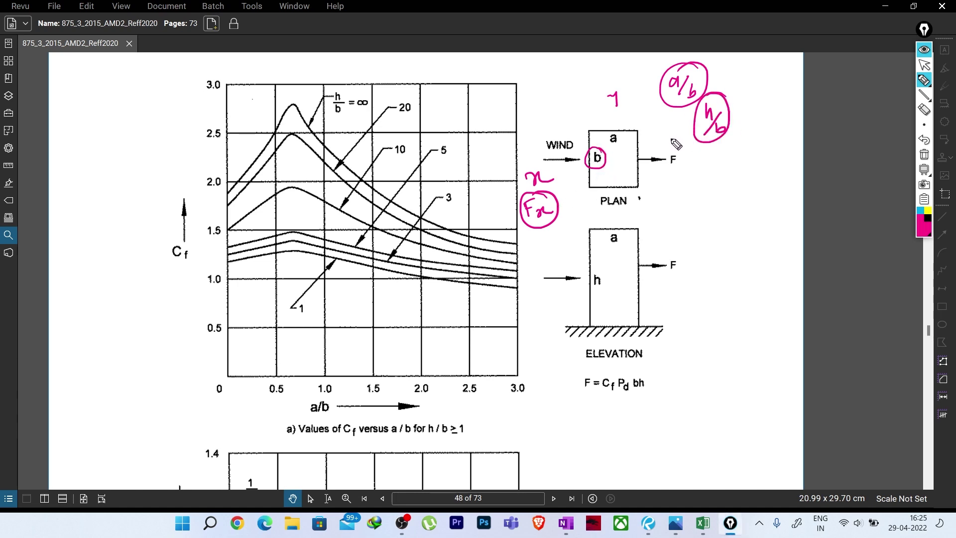
Step: Draw the y-direction wind arrow and swap the a and b labels on the plan, and clear all pen annotations
mouse_move(614, 82)
left_mouse_down()
mouse_move(618, 108)
mouse_move(624, 100)
left_mouse_up()
mouse_move(620, 133)
left_mouse_down()
mouse_move(611, 181)
mouse_move(595, 183)
mouse_move(633, 137)
left_mouse_up()
mouse_move(637, 124)
left_mouse_down()
mouse_move(626, 134)
mouse_move(645, 129)
left_mouse_up()
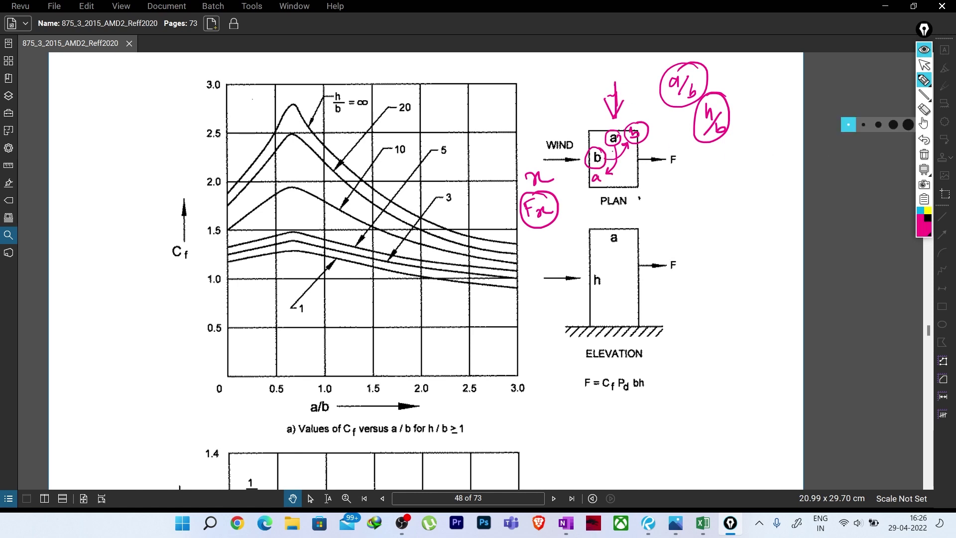
left_click(923, 155)
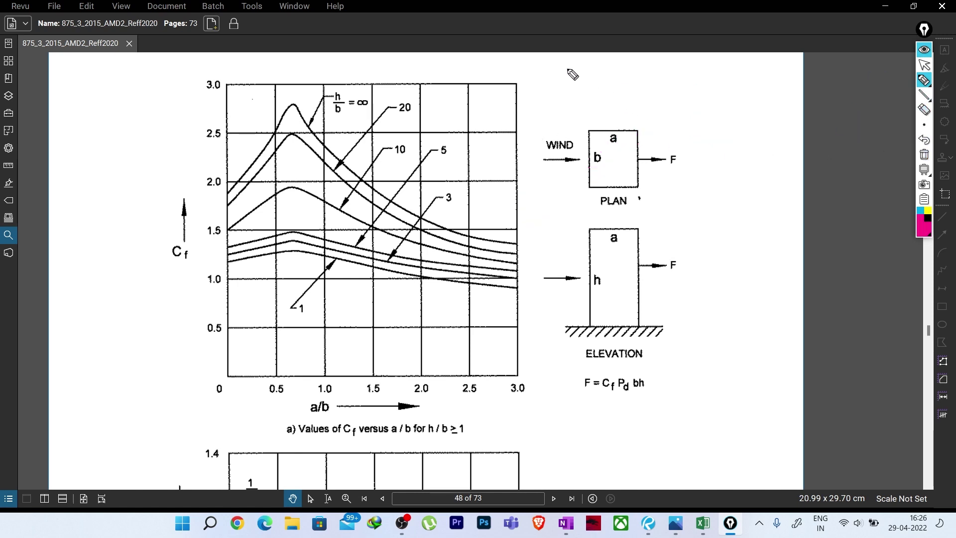
Step: Label plan sides a and b as lx and ly, and write Cfx = a/b = lx/ly with the height ratio beside the plan
mouse_move(605, 122)
left_mouse_down()
mouse_move(612, 112)
mouse_move(637, 112)
left_mouse_up()
left_click_drag(567, 161, 581, 198)
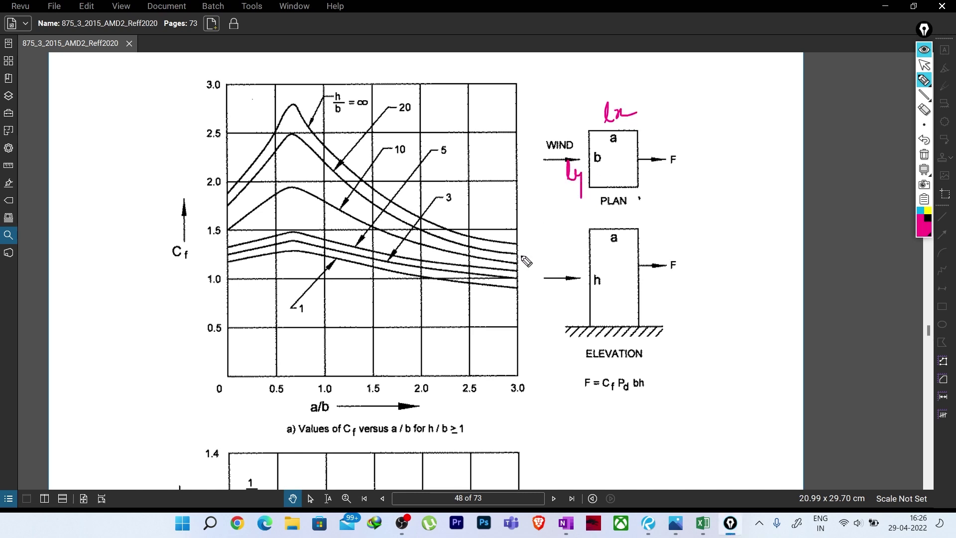
mouse_move(654, 201)
left_mouse_down()
mouse_move(656, 233)
mouse_move(683, 230)
mouse_move(687, 201)
left_mouse_up()
mouse_move(679, 210)
left_mouse_down()
mouse_move(706, 192)
mouse_move(716, 214)
left_mouse_up()
left_click_drag(729, 174, 738, 170)
left_click_drag(727, 179, 738, 176)
mouse_move(749, 141)
left_mouse_down()
mouse_move(751, 163)
mouse_move(770, 153)
left_mouse_up()
mouse_move(751, 171)
left_mouse_down()
mouse_move(774, 161)
mouse_move(758, 190)
mouse_move(776, 185)
mouse_move(770, 197)
left_mouse_up()
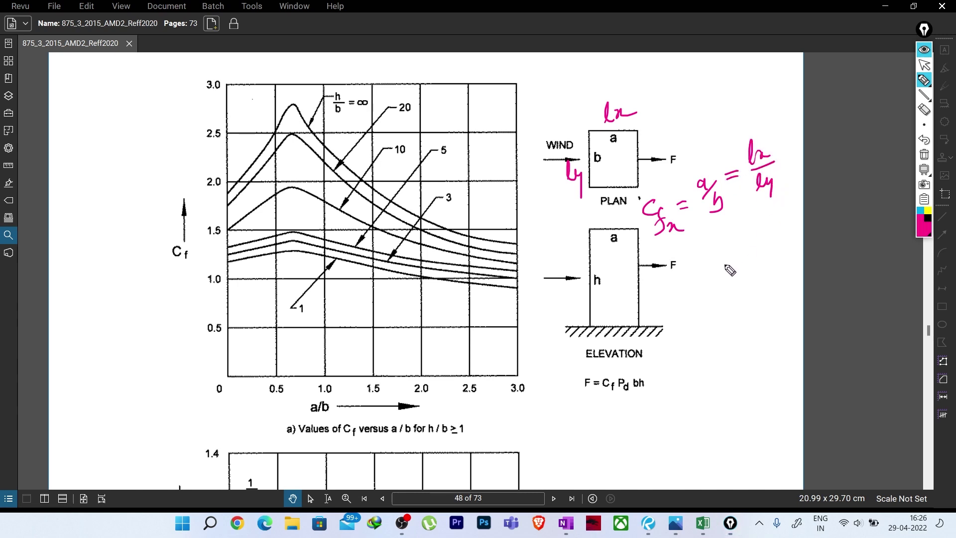
mouse_move(796, 136)
left_mouse_down()
mouse_move(798, 160)
mouse_move(818, 149)
left_mouse_up()
Step: Write Cfy = a/b below the Cfx expression with the pen, and mark the y-direction wind arrow and the a-b swap on the plan
mouse_move(678, 270)
left_mouse_down()
mouse_move(689, 301)
mouse_move(706, 302)
left_mouse_up()
left_click_drag(711, 268, 718, 267)
left_click_drag(711, 275, 720, 273)
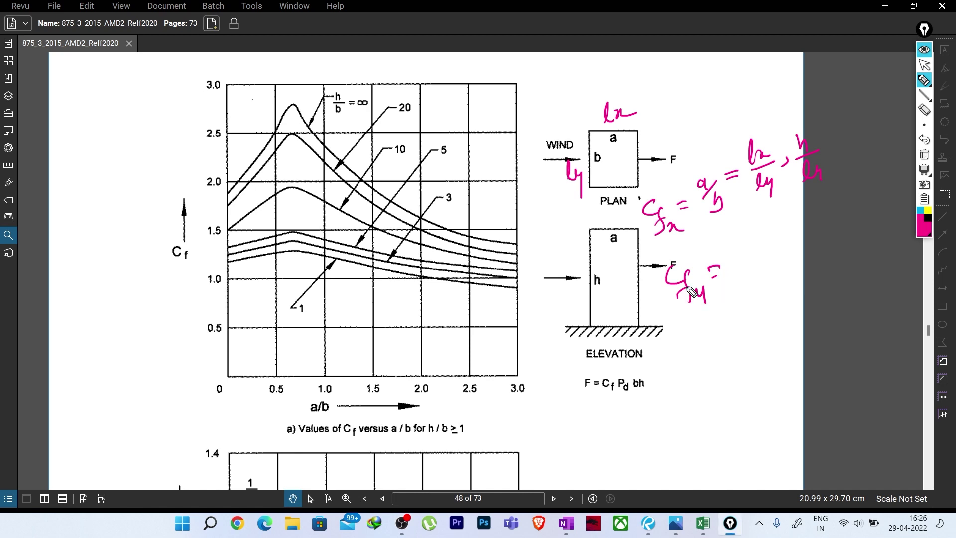
left_click_drag(612, 60, 612, 95)
left_click_drag(599, 80, 618, 83)
mouse_move(742, 250)
left_mouse_down()
mouse_move(745, 271)
mouse_move(760, 277)
left_mouse_up()
left_click_drag(768, 243, 786, 245)
mouse_move(627, 144)
left_mouse_down()
mouse_move(606, 174)
mouse_move(613, 171)
left_mouse_up()
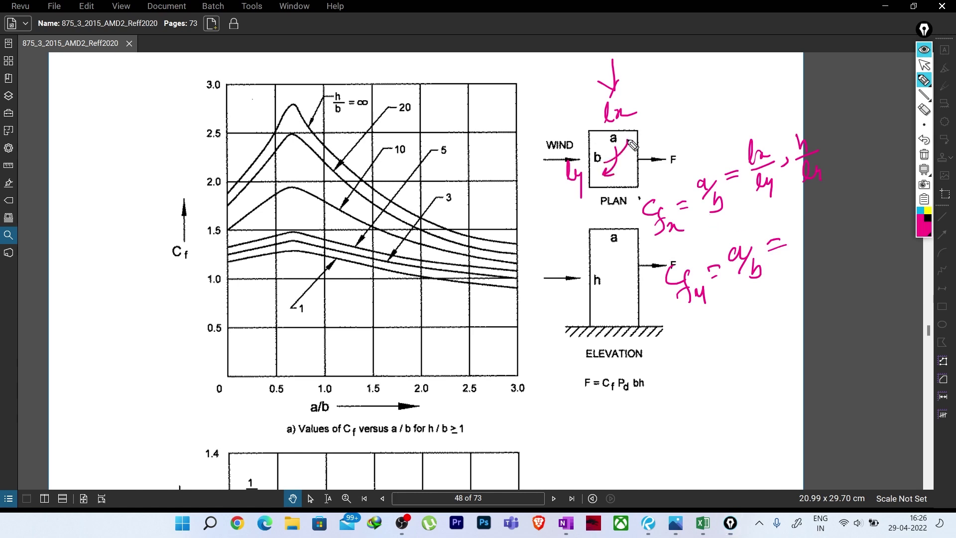
Step: Complete the Cfy expression with ly/lx and the height ratio, bracket both expressions, and clear all pen annotations
left_click_drag(802, 238, 849, 220)
left_click_drag(638, 193, 670, 328)
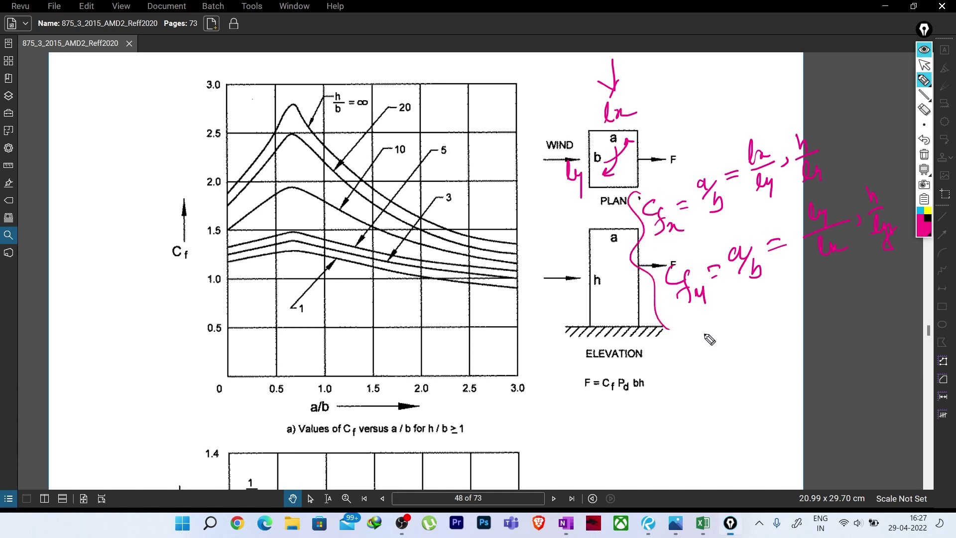
left_click(924, 155)
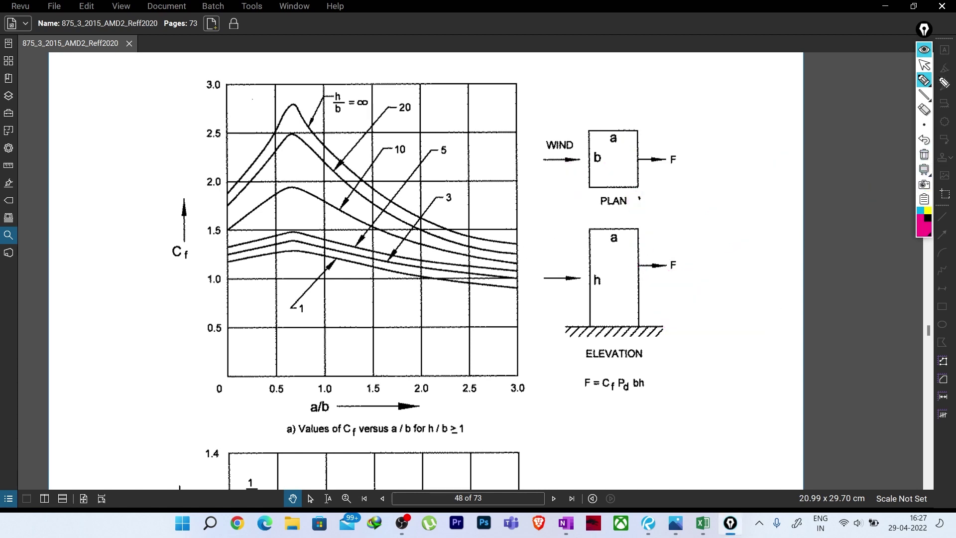
left_click(924, 49)
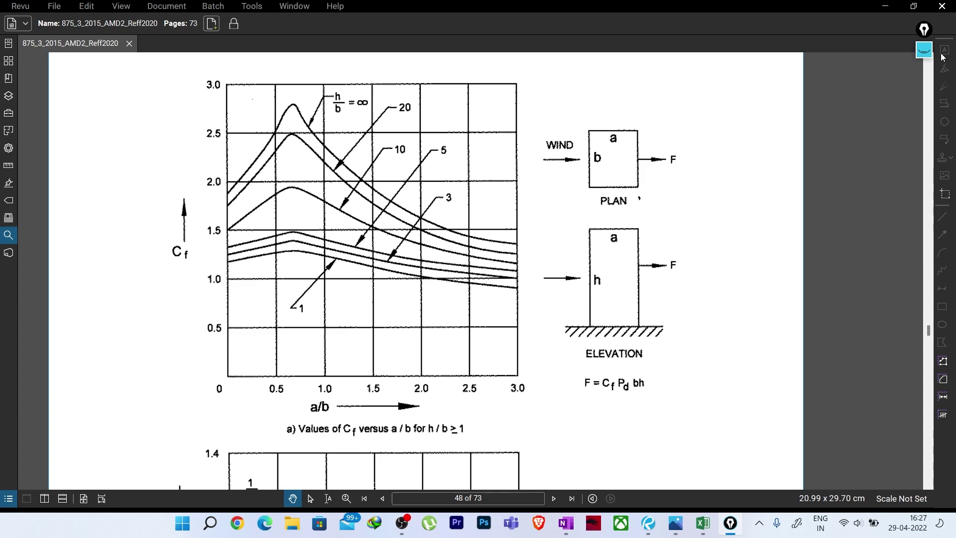
Step: Examine the tabulated Cf values by a/b and h/b, and both Fig. 4 charts for h/b ≥ 1 and h/b < 1
left_click(675, 522)
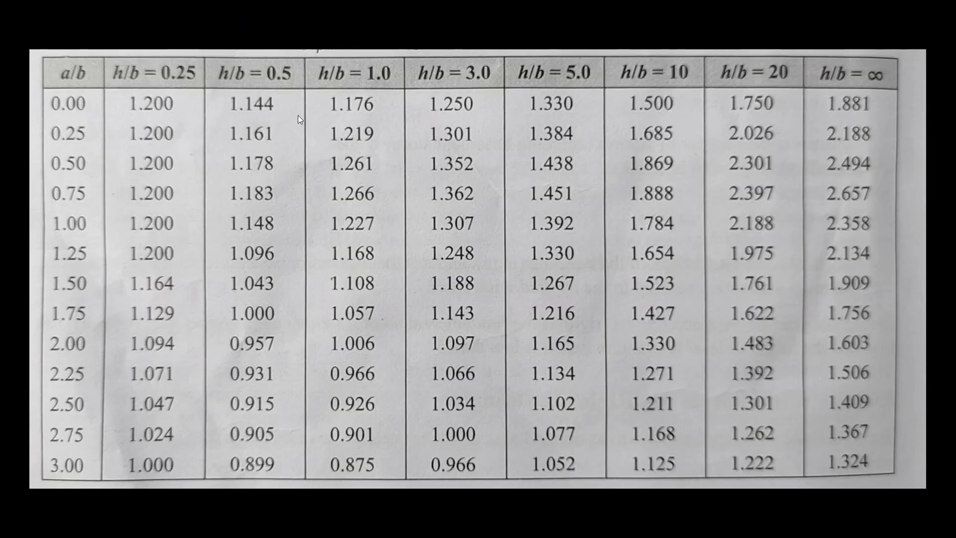
left_click(884, 11)
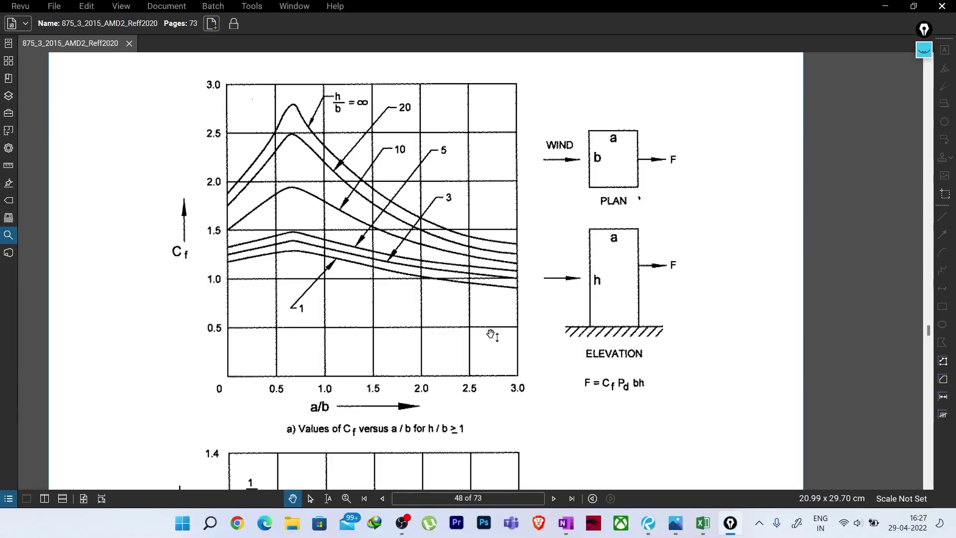
scroll(492, 334, "down", 2)
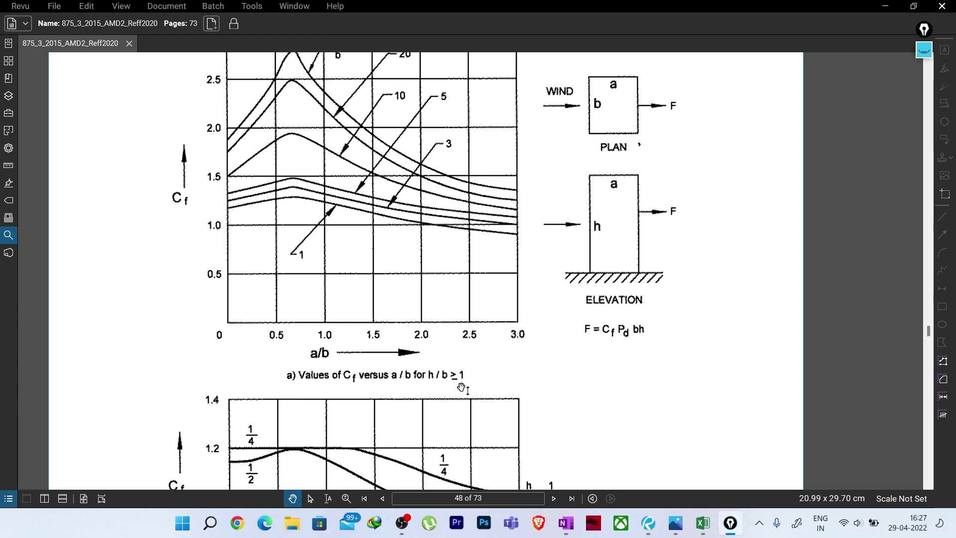
scroll(497, 324, "down", 6)
scroll(573, 269, "up", 4)
scroll(603, 221, "down", 4)
scroll(603, 220, "down", 2)
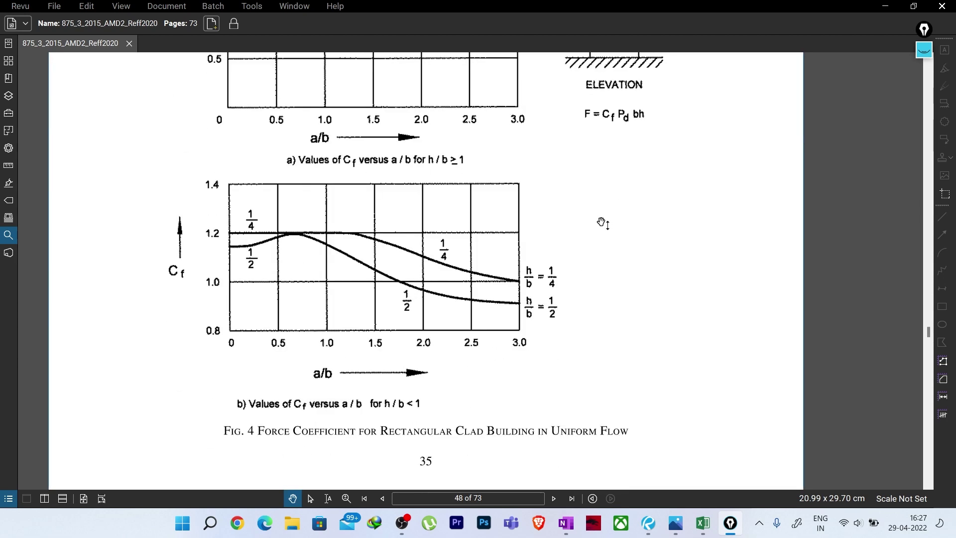
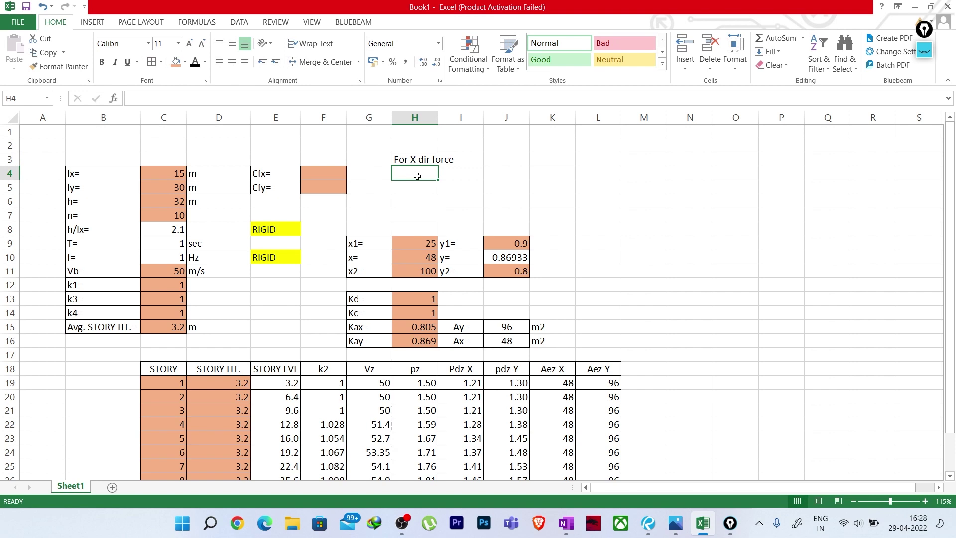
Step: Enter the labels "a/b=" in H4 and "h/b=" in J4 under the X direction force heading
type("a")
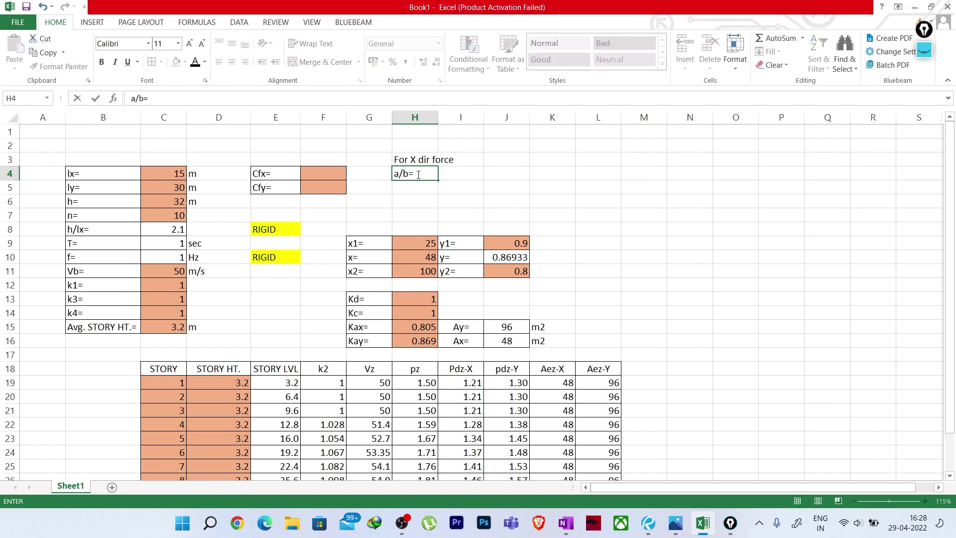
type("/b=")
key("Return")
left_click(506, 169)
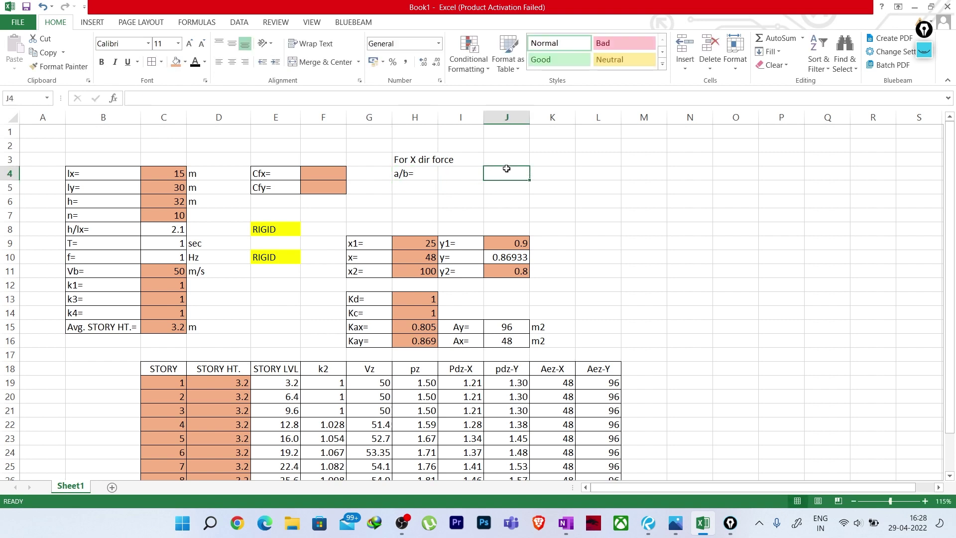
type("h")
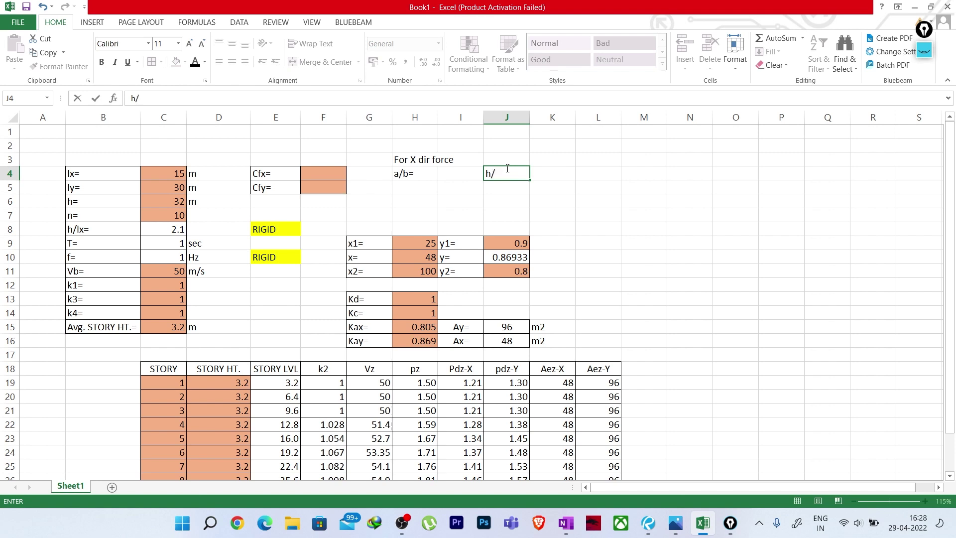
type("/b=")
Step: Enter the heading "For Y dir force" in H5
left_click(405, 190)
type("For X dir force")
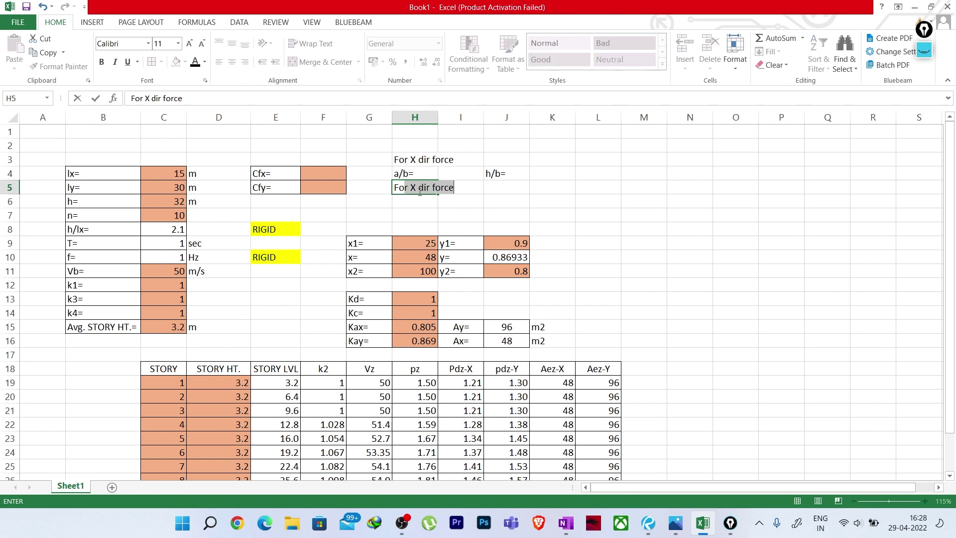
left_click(417, 187)
key("BackSpace")
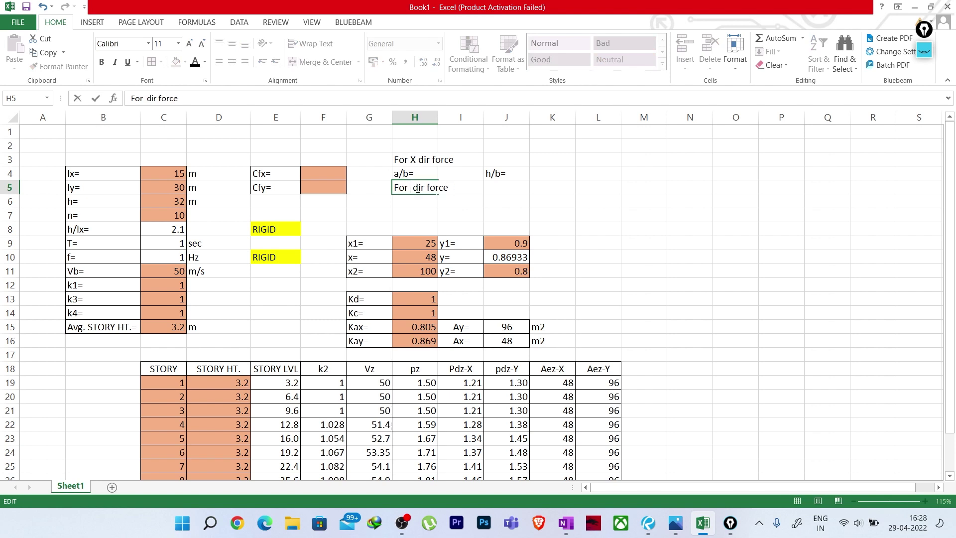
type("Y")
Step: Enter the labels "a/b=" in H6 and "h/b=" in J6 under the Y direction force heading
left_click(415, 198)
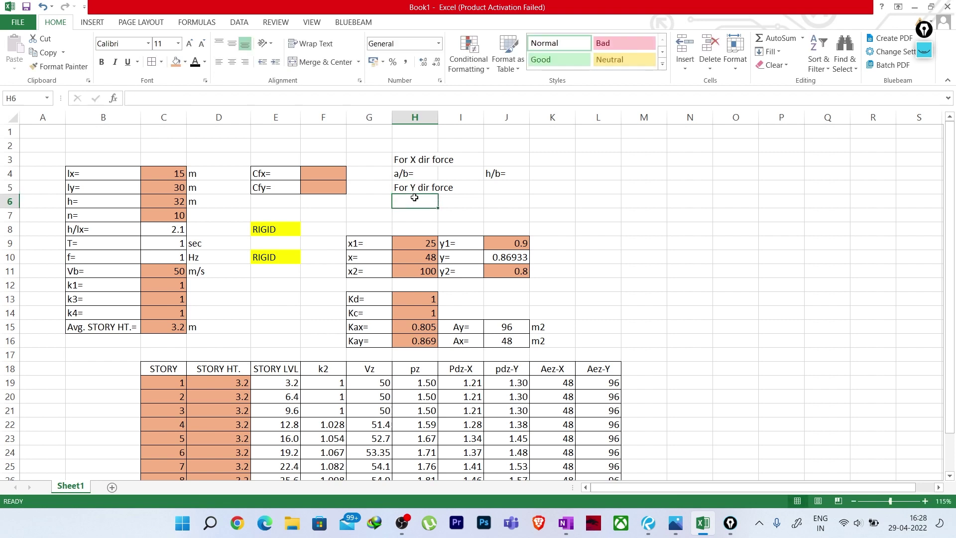
type("a/b=")
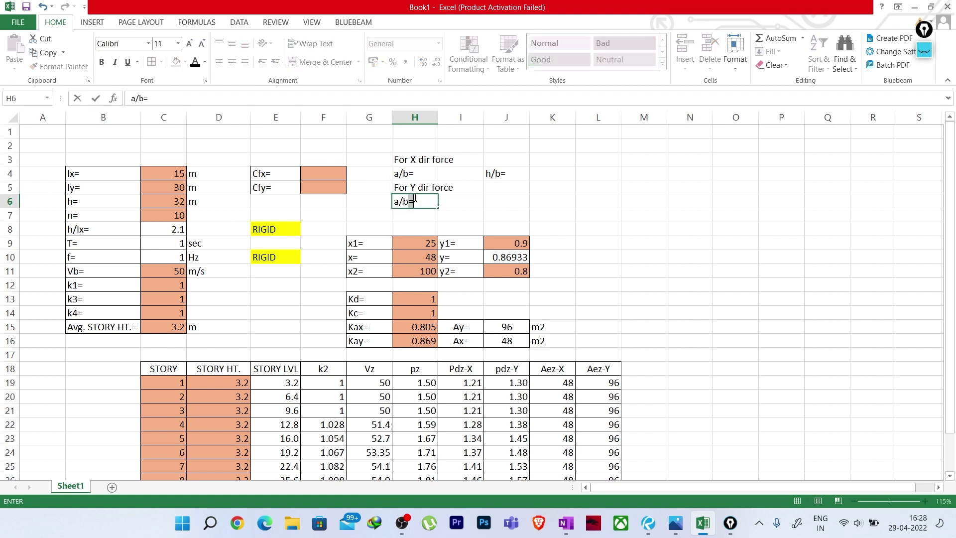
key("Return")
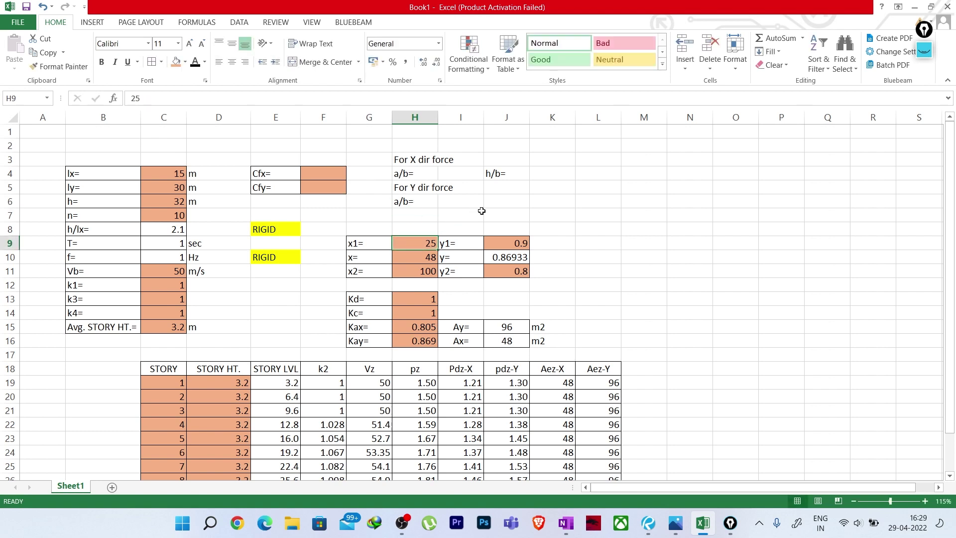
left_click(504, 200)
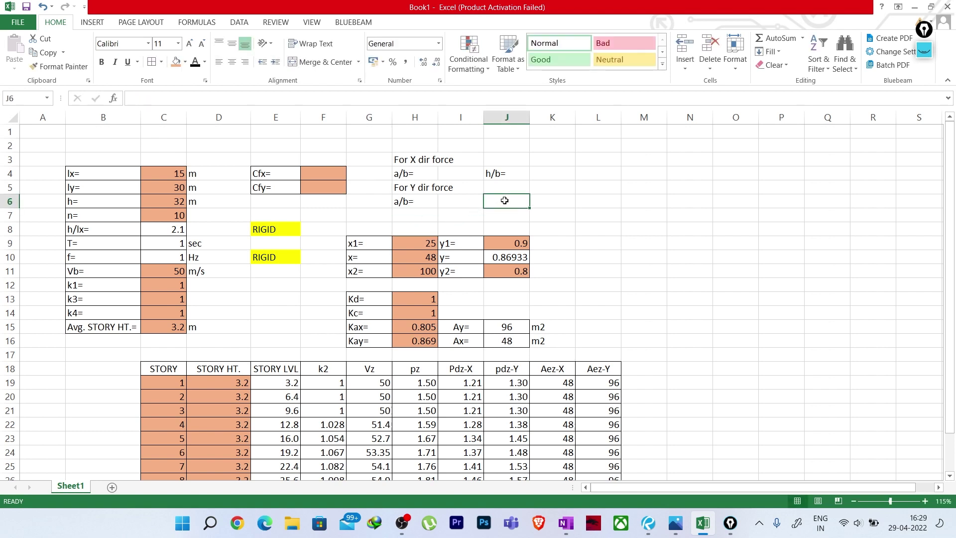
type("h/b=")
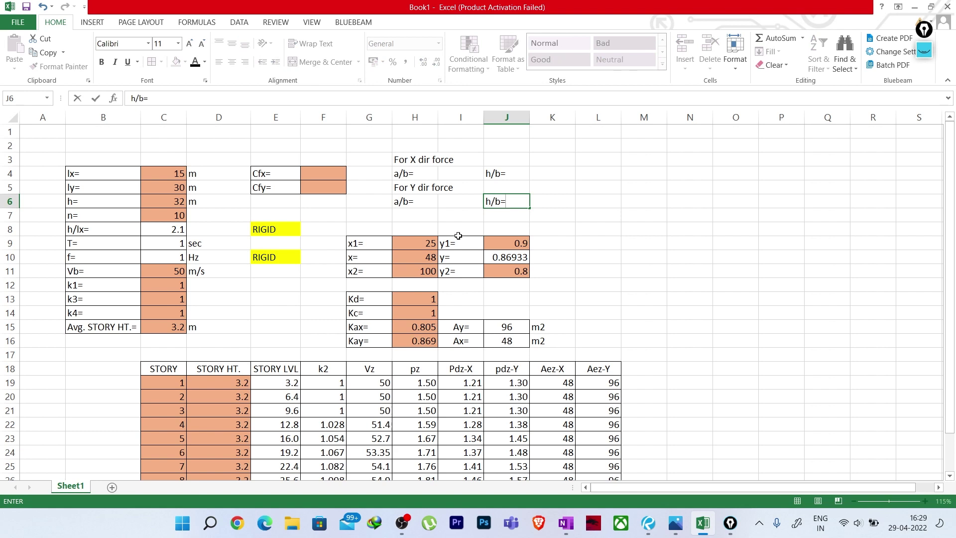
left_click(458, 234)
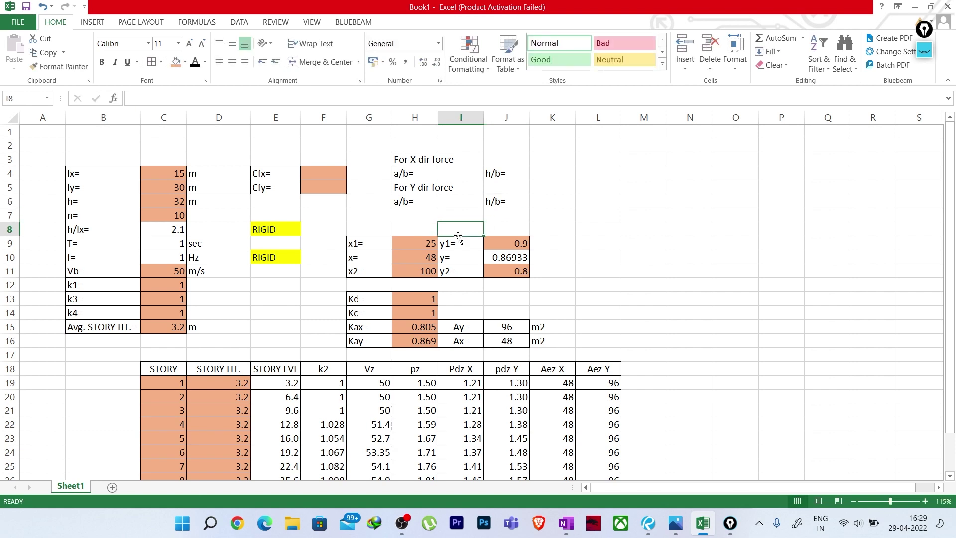
Step: Sketch a tall rectangular building plan with the pen beside the ratio cells and add an arrow labelled Fx pointing at its long side
left_click(460, 176)
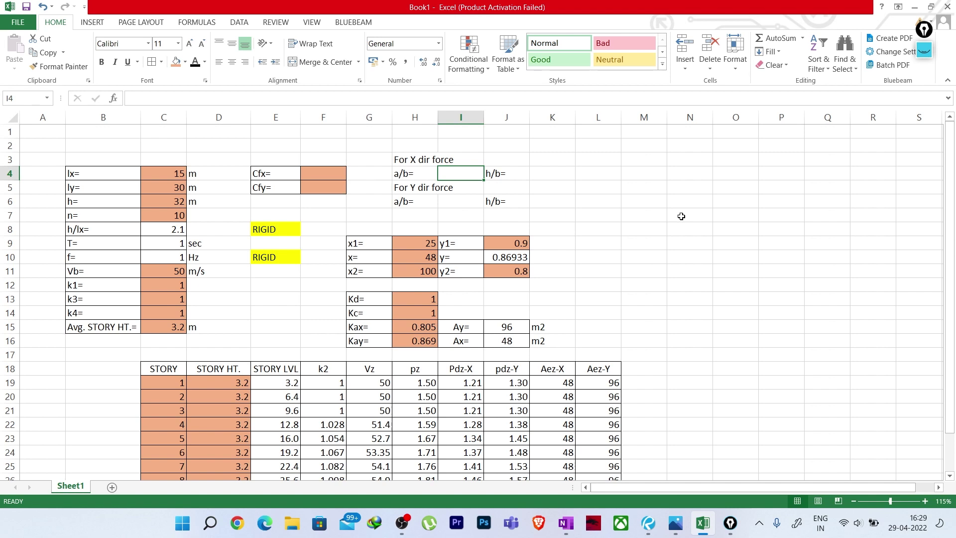
left_click(923, 50)
left_click(924, 80)
mouse_move(692, 172)
left_mouse_down()
mouse_move(697, 294)
mouse_move(761, 171)
mouse_move(761, 270)
left_mouse_up()
left_click_drag(697, 294, 757, 292)
left_click_drag(761, 259, 761, 291)
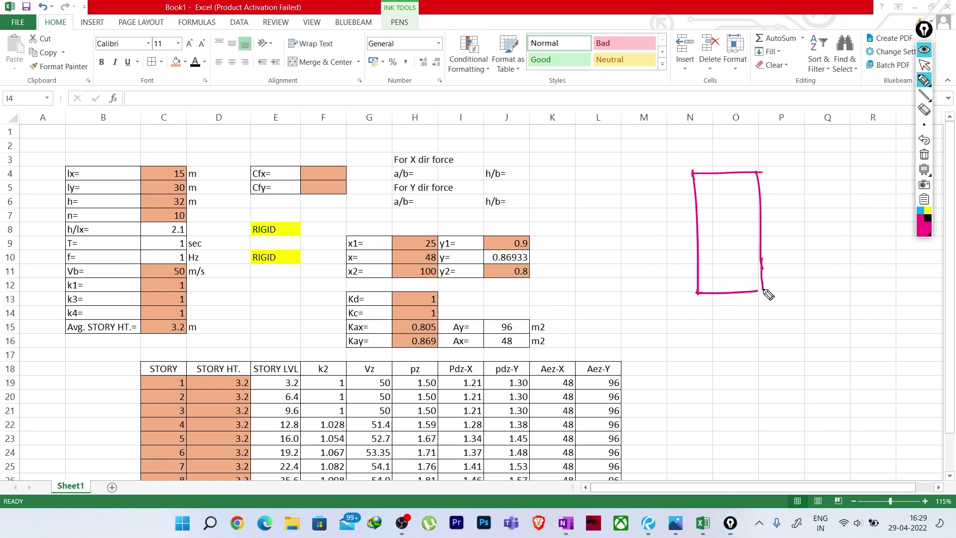
mouse_move(626, 230)
left_mouse_down()
mouse_move(666, 227)
mouse_move(605, 255)
left_mouse_up()
mouse_move(620, 240)
left_mouse_down()
mouse_move(619, 253)
mouse_move(589, 260)
mouse_move(601, 247)
left_mouse_up()
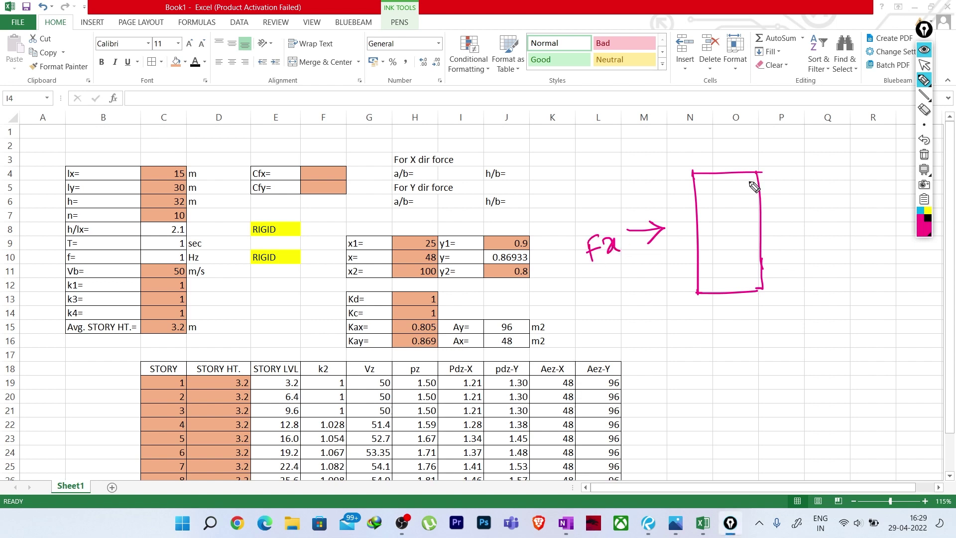
Step: Label the sketch's short side a, 15 m and lx, and its long side b = 30 and ly
left_click_drag(736, 183, 738, 194)
left_click_drag(704, 222, 706, 238)
left_click_drag(760, 163, 737, 172)
left_click_drag(738, 172, 801, 145)
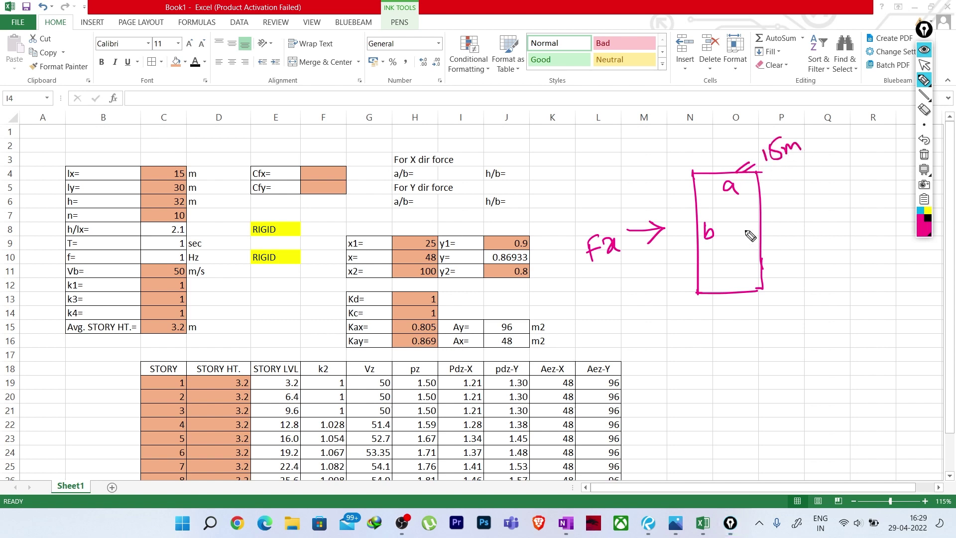
left_click_drag(717, 230, 727, 228)
left_click_drag(719, 237, 772, 219)
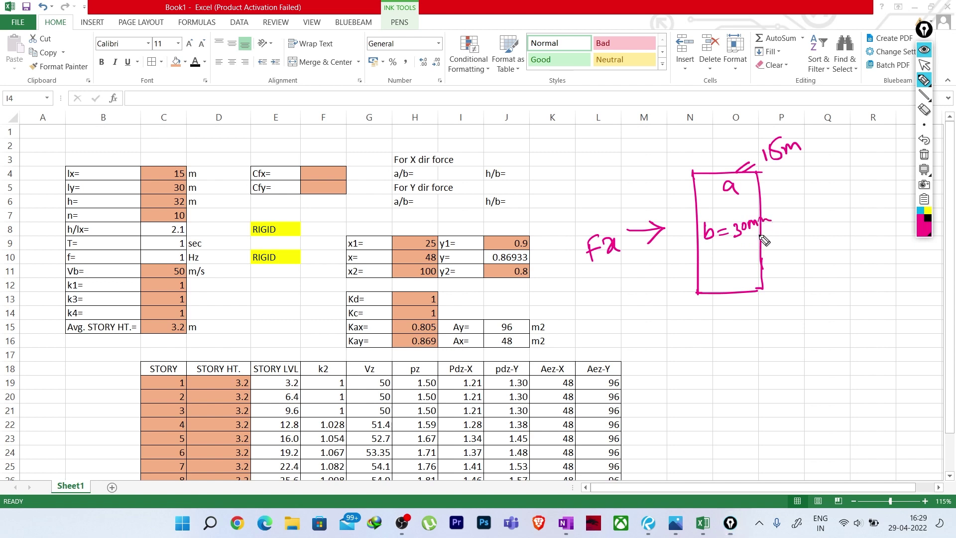
mouse_move(777, 170)
left_mouse_down()
mouse_move(774, 184)
mouse_move(803, 179)
left_mouse_up()
mouse_move(706, 247)
left_mouse_down()
mouse_move(704, 265)
mouse_move(715, 276)
left_mouse_up()
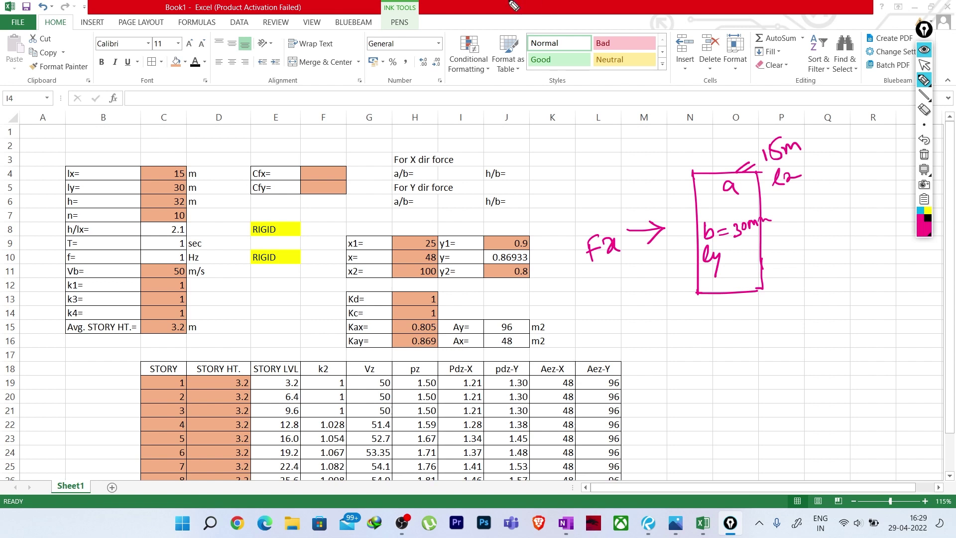
Step: Calculate the X direction a/b ratio in I4 as lx divided by ly with =C4/C5
left_click(924, 65)
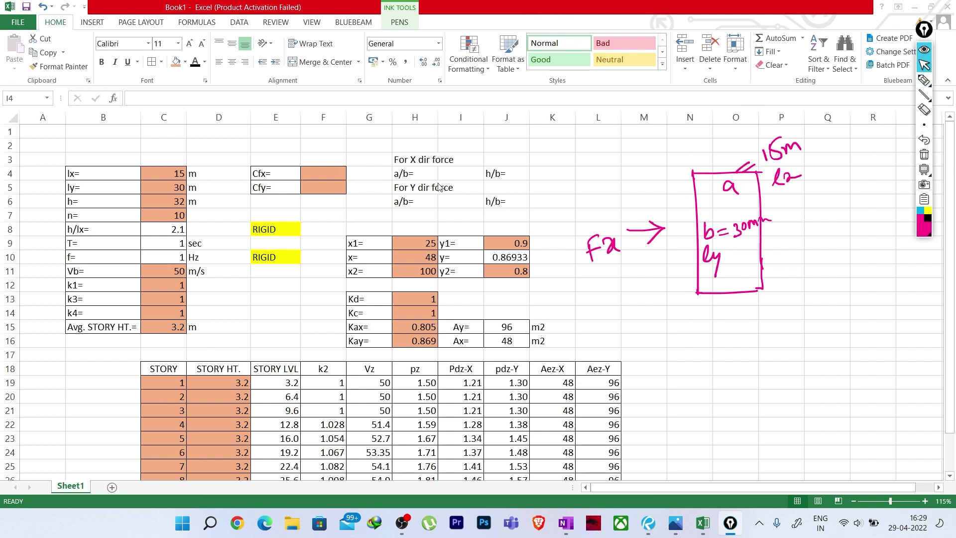
left_click(467, 174)
type("=")
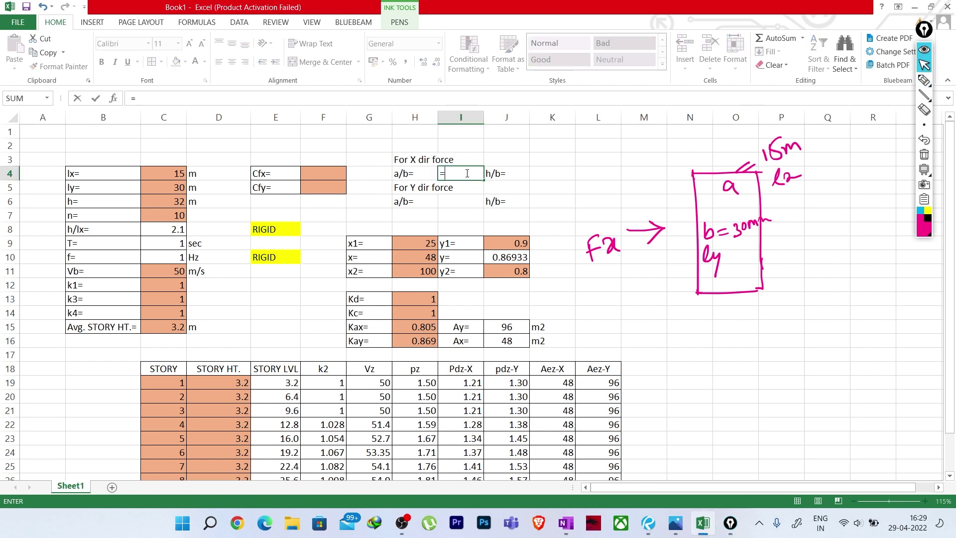
left_click(166, 174)
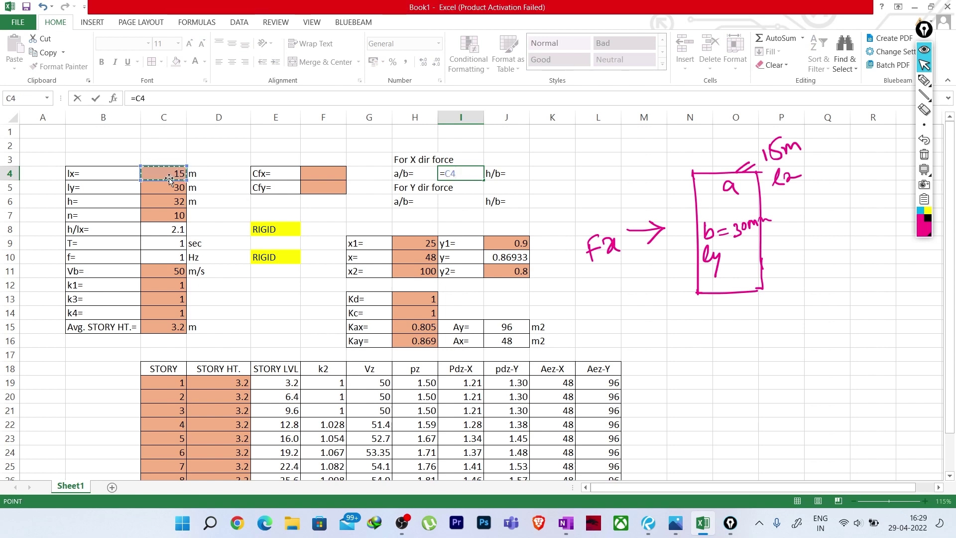
type("/")
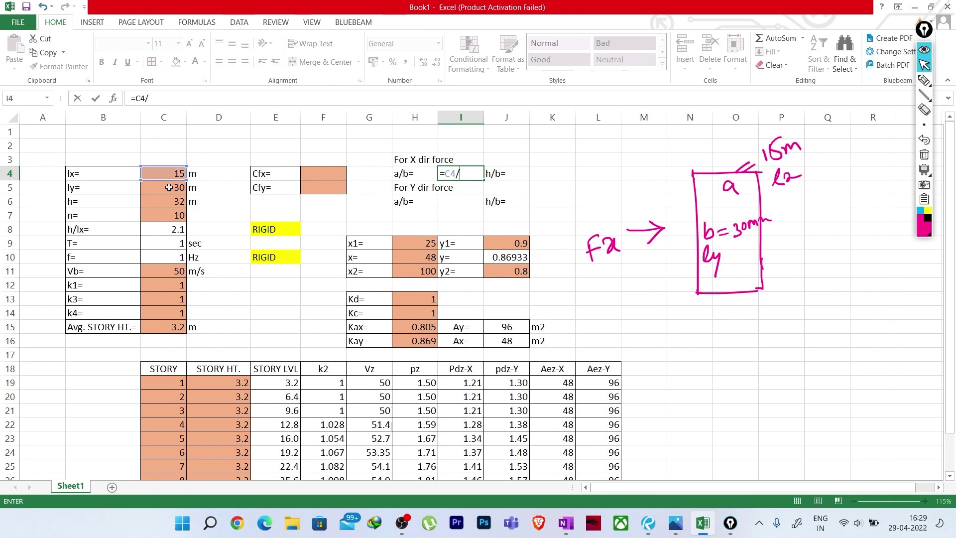
left_click(169, 189)
key("Return")
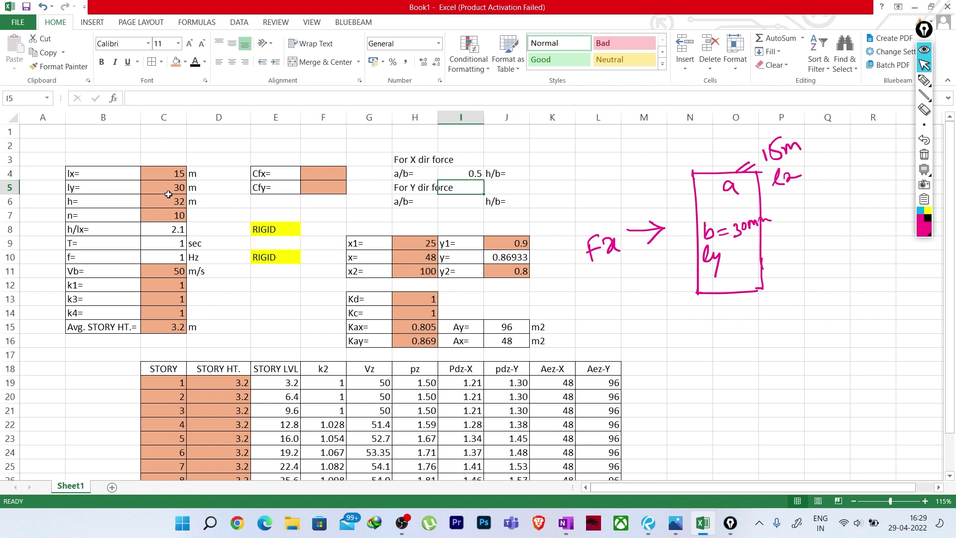
Step: Calculate the X direction h/b ratio in K4 as h divided by ly with =C6/C5
left_click(543, 174)
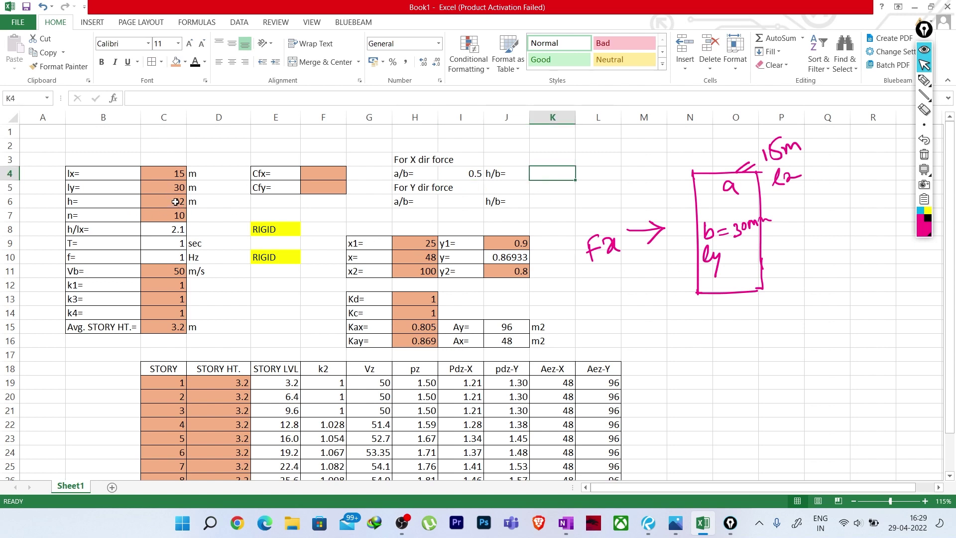
type("=")
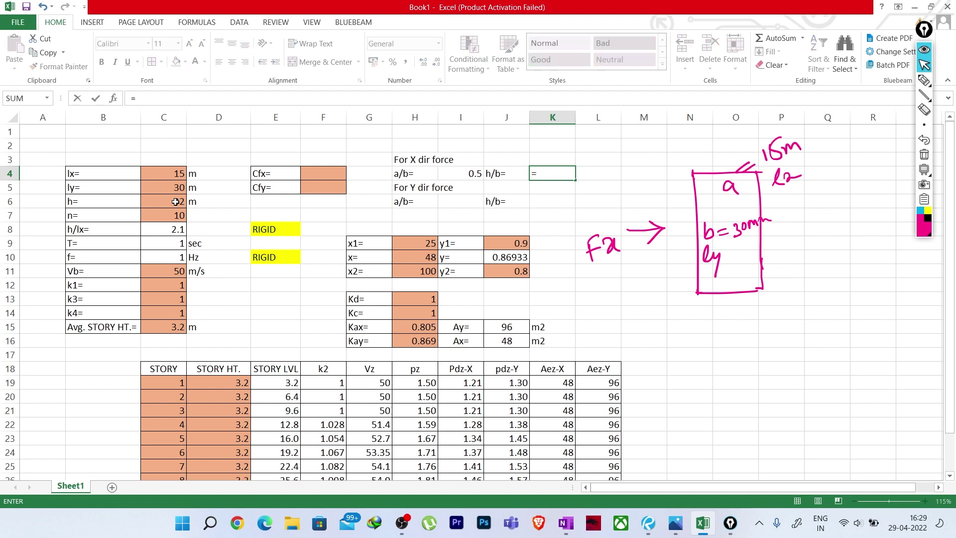
left_click(176, 202)
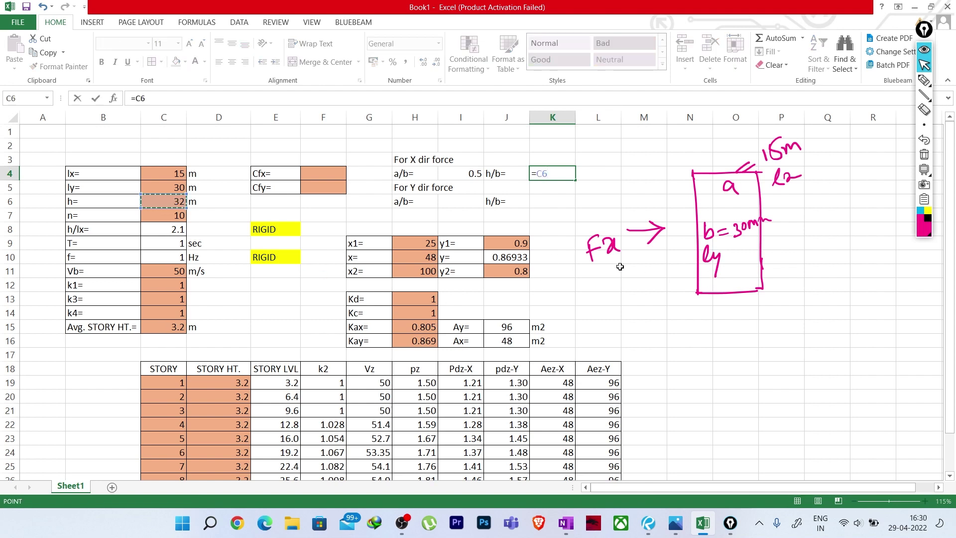
type("/")
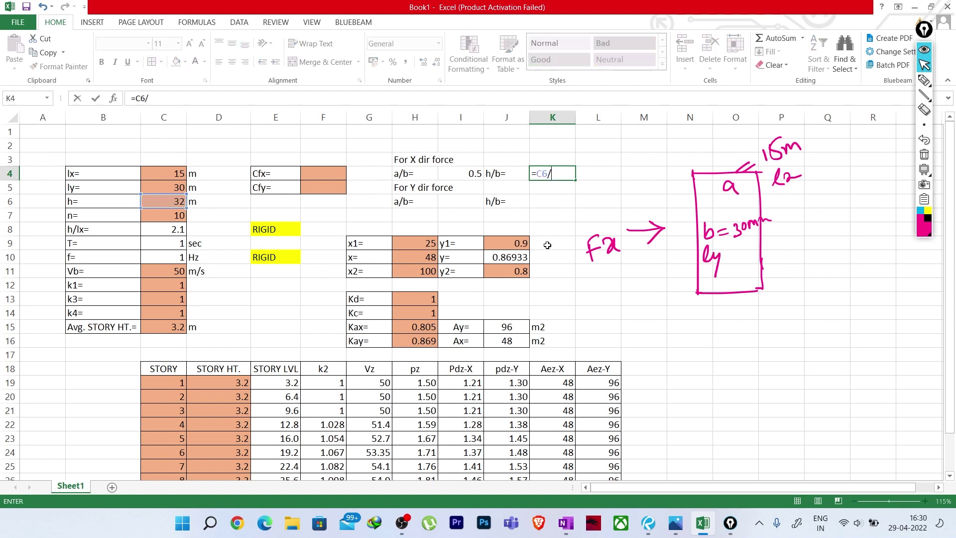
left_click(170, 188)
key("Return")
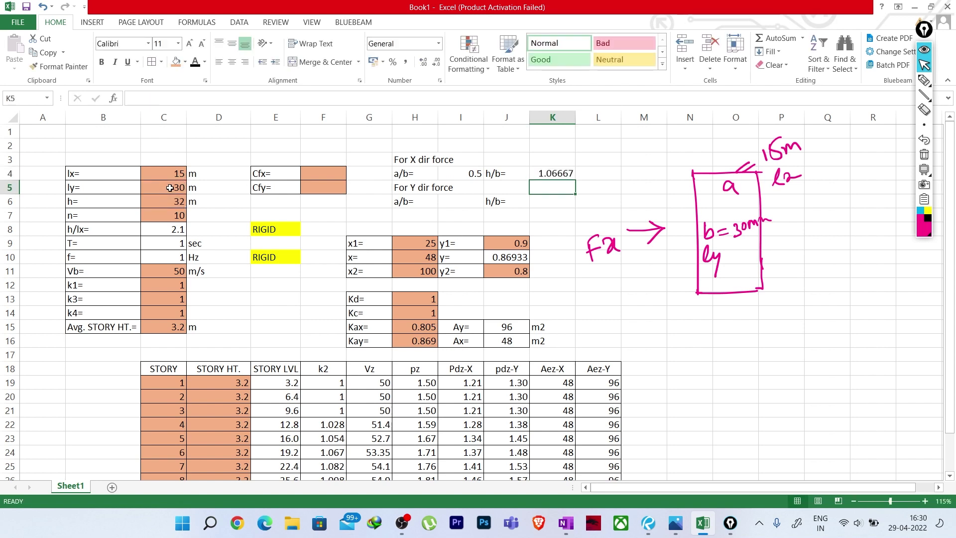
Step: Format the X direction h/b ratio in K4 as a Number with 2 decimal places
right_click(551, 172)
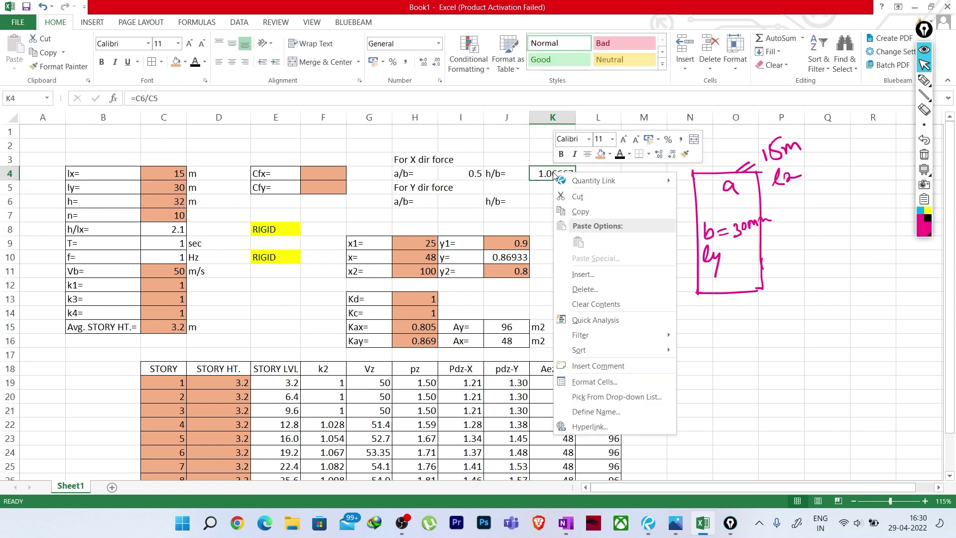
left_click(603, 382)
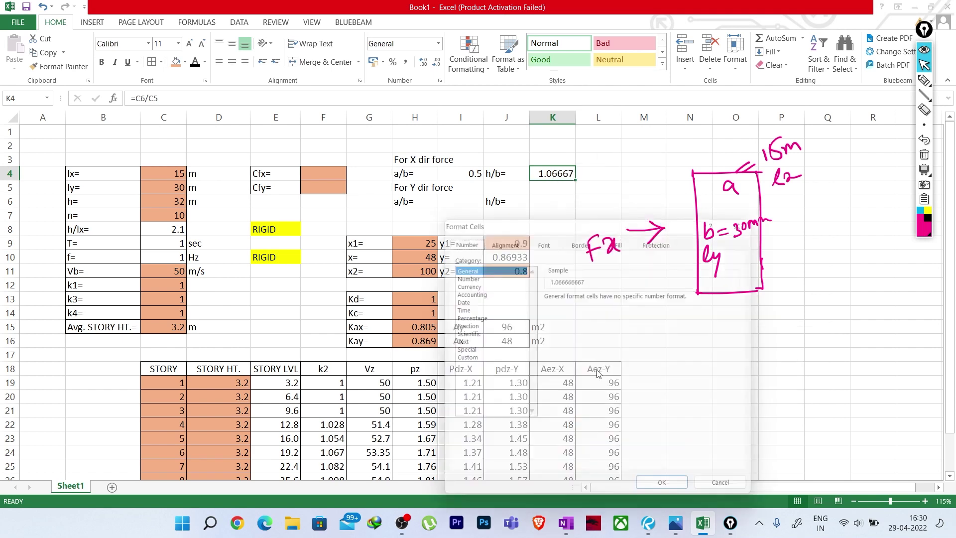
left_click(469, 275)
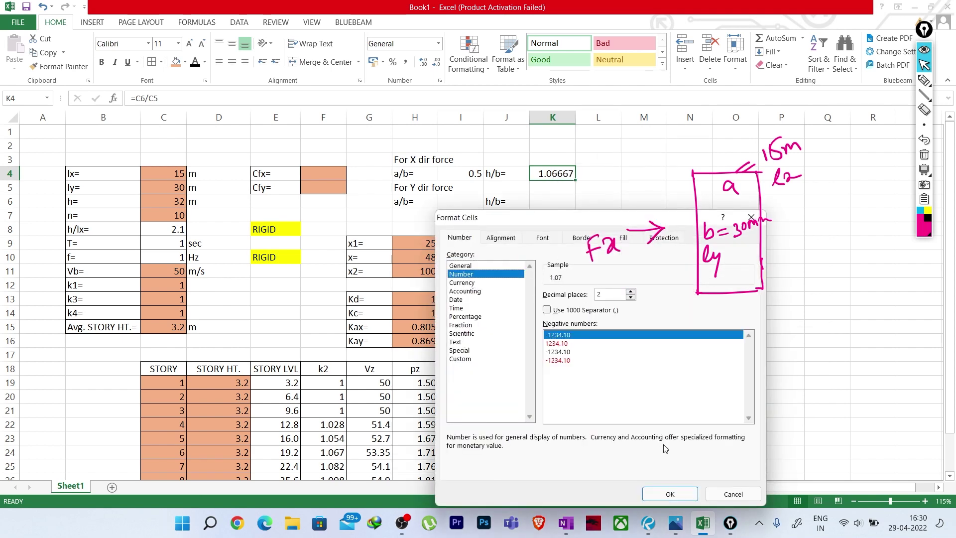
left_click(669, 494)
left_click(562, 240)
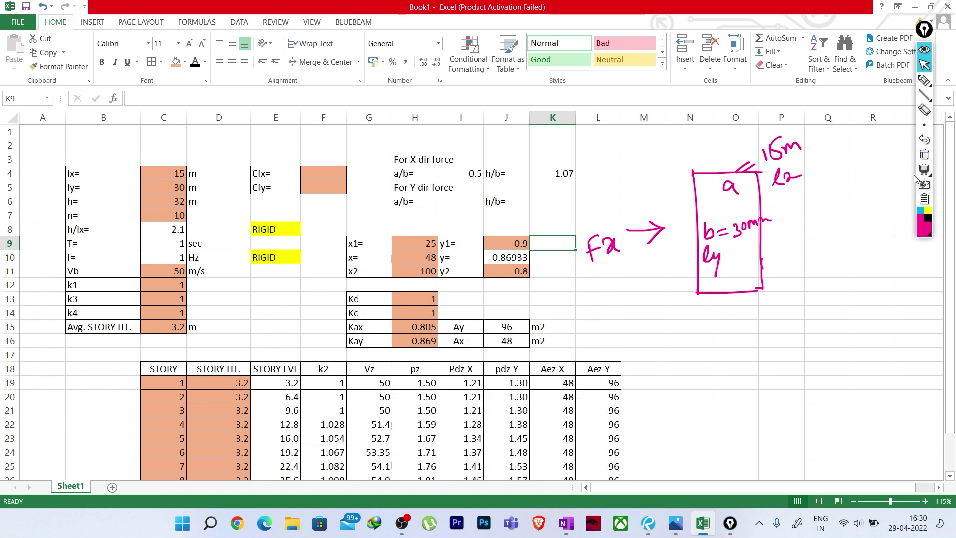
Step: Erase the side labels, the Fx label and its arrow from the sketch, keeping the building plan outline
left_click(922, 110)
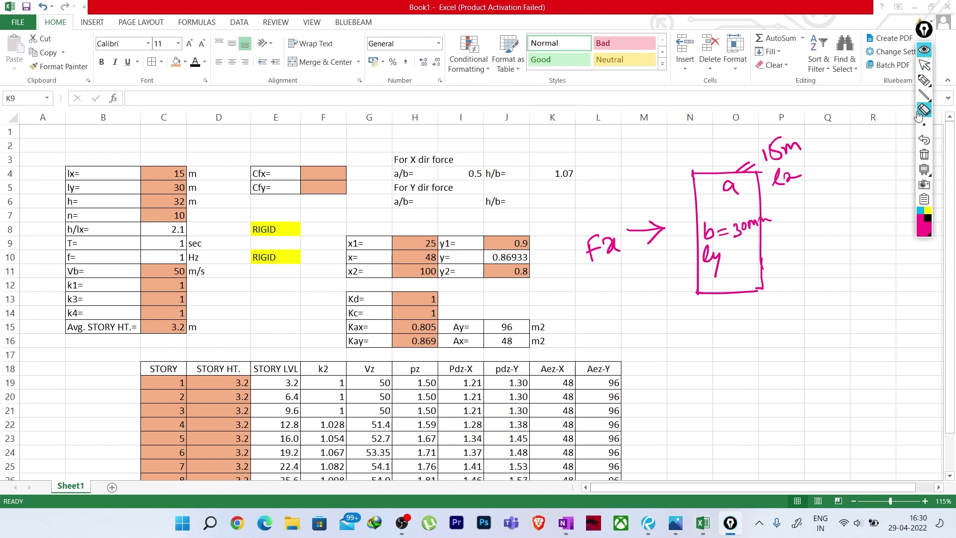
mouse_move(758, 146)
left_mouse_down()
mouse_move(796, 149)
mouse_move(795, 187)
left_mouse_up()
mouse_move(734, 239)
left_mouse_down()
mouse_move(714, 246)
mouse_move(747, 221)
mouse_move(725, 196)
left_mouse_up()
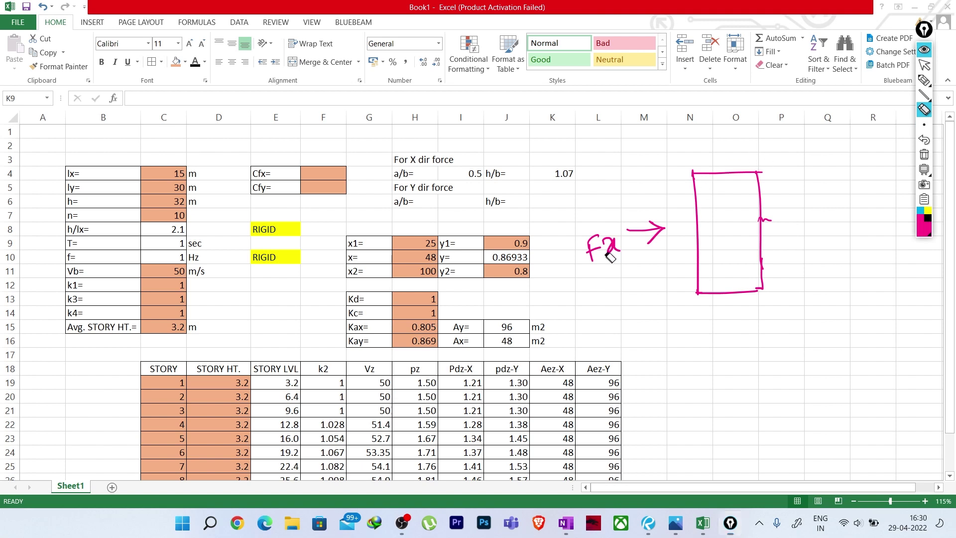
left_click_drag(610, 257, 636, 234)
Step: Draw an arrow with the pen pointing down at the plan's upper short side and label it Fy
left_click(923, 80)
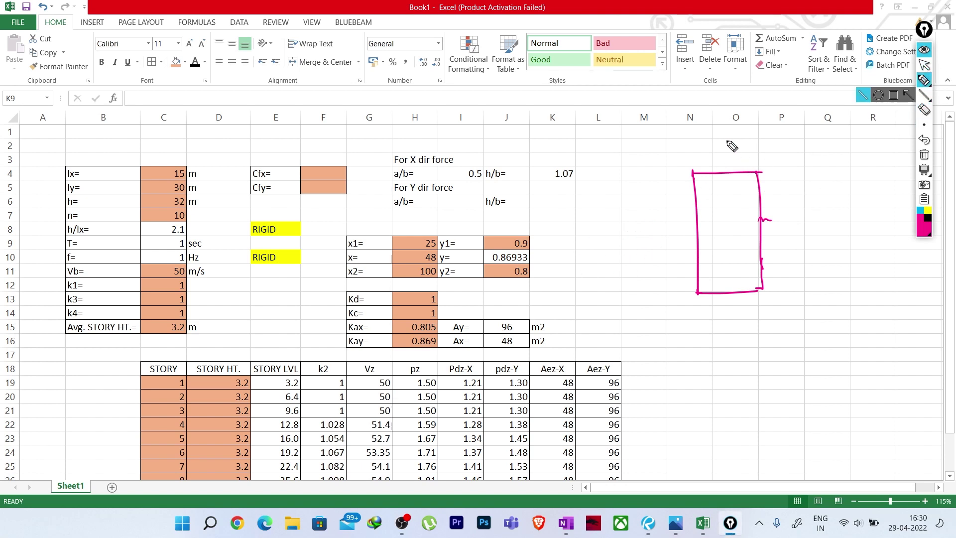
left_click_drag(720, 125, 720, 163)
mouse_move(713, 148)
left_mouse_down()
mouse_move(729, 147)
mouse_move(743, 106)
left_mouse_up()
left_click_drag(746, 107, 749, 118)
left_click_drag(756, 104, 753, 130)
Step: Label the plan's short side b with an arrow to lx, and its long side a with an arrow to ly
mouse_move(724, 177)
left_mouse_down()
mouse_move(730, 192)
mouse_move(724, 176)
left_mouse_up()
mouse_move(712, 234)
left_mouse_down()
mouse_move(707, 242)
mouse_move(710, 230)
left_mouse_up()
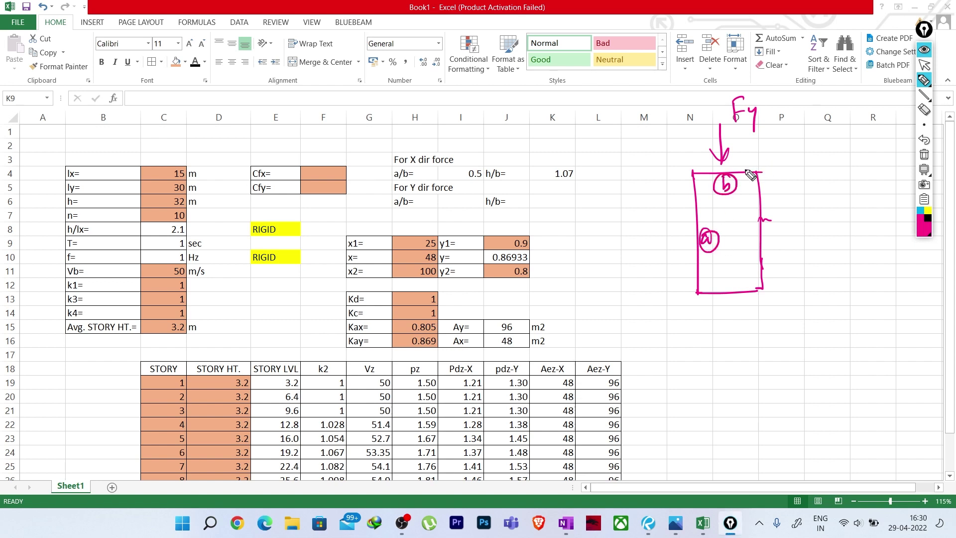
left_click_drag(736, 185, 814, 147)
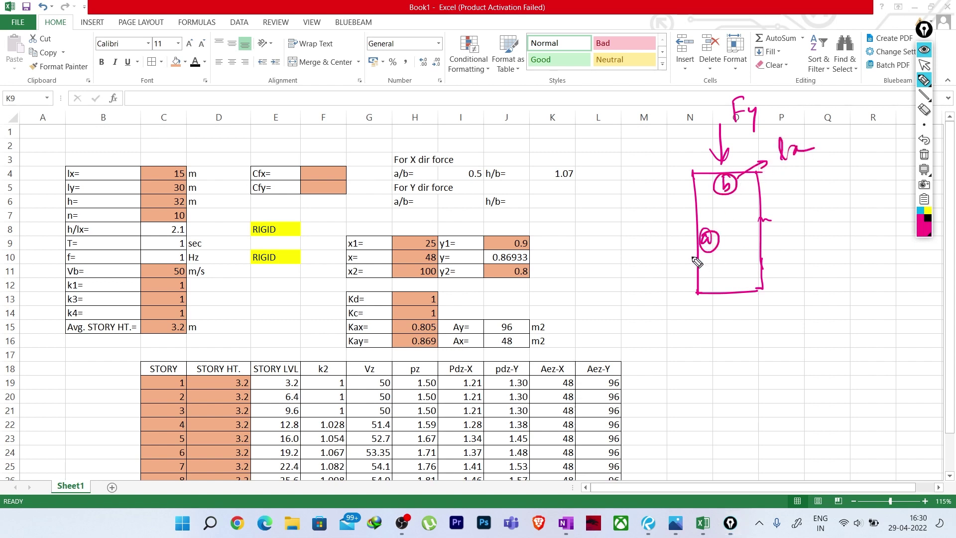
left_click_drag(699, 247, 668, 262)
mouse_move(681, 255)
left_mouse_down()
mouse_move(682, 265)
mouse_move(647, 281)
mouse_move(661, 299)
left_mouse_up()
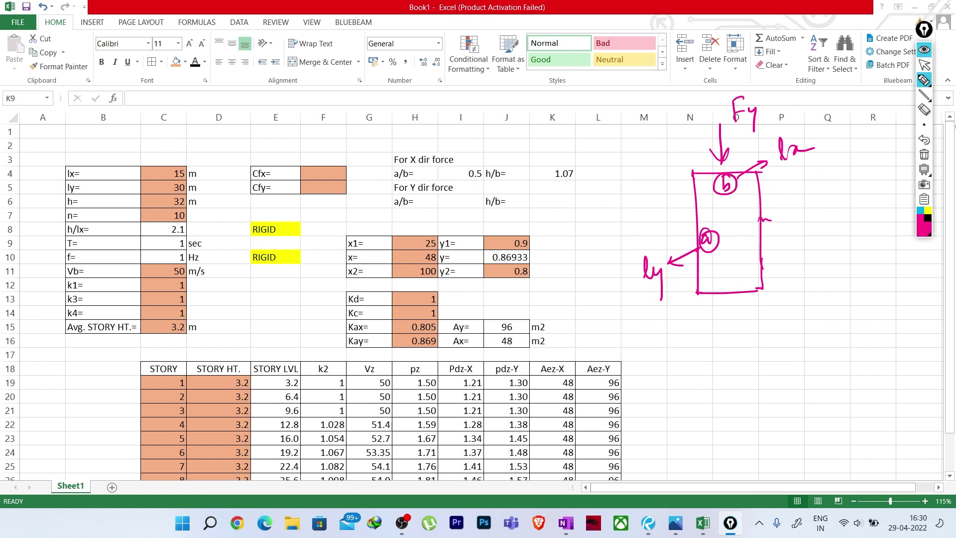
left_click(924, 65)
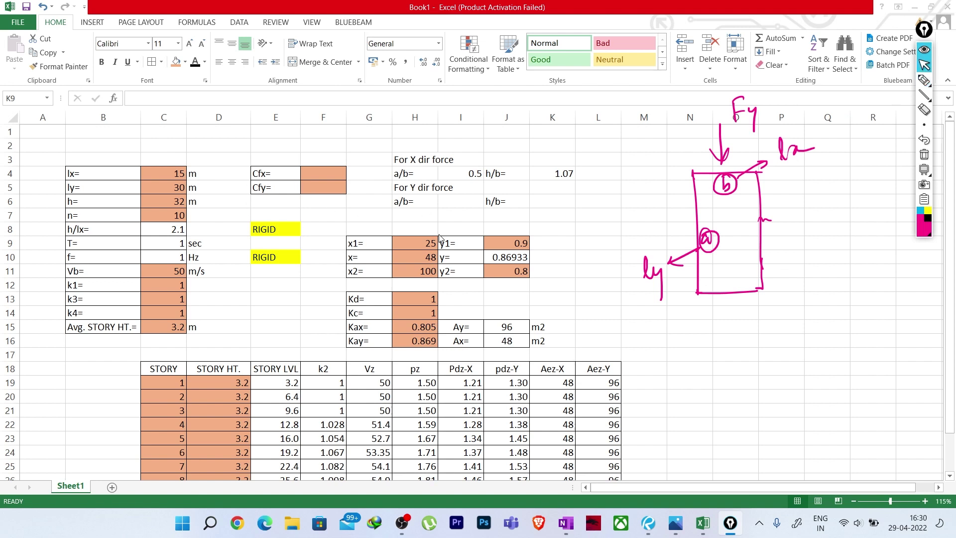
Step: Calculate the Y direction a/b ratio in I6 as ly divided by lx with =C5/C4
left_click(453, 202)
type("=")
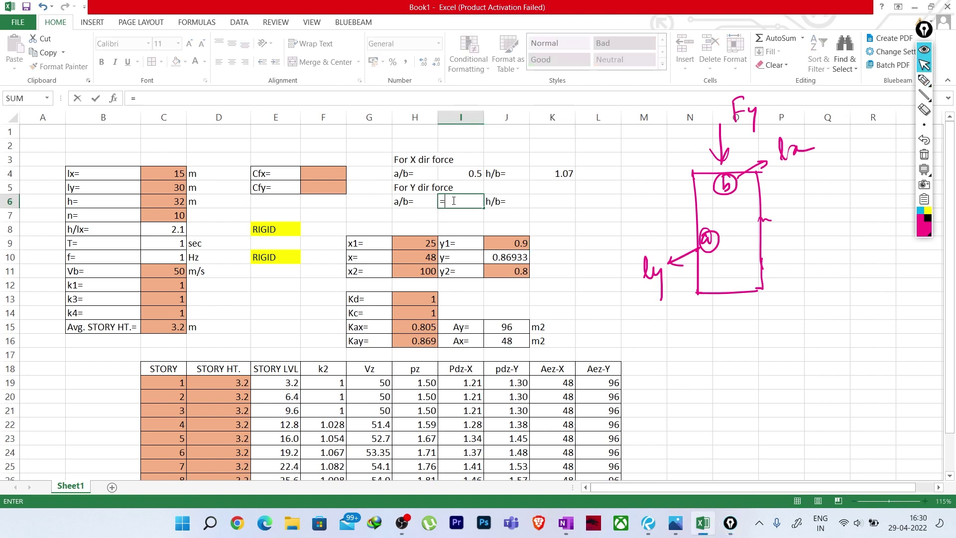
left_click(164, 186)
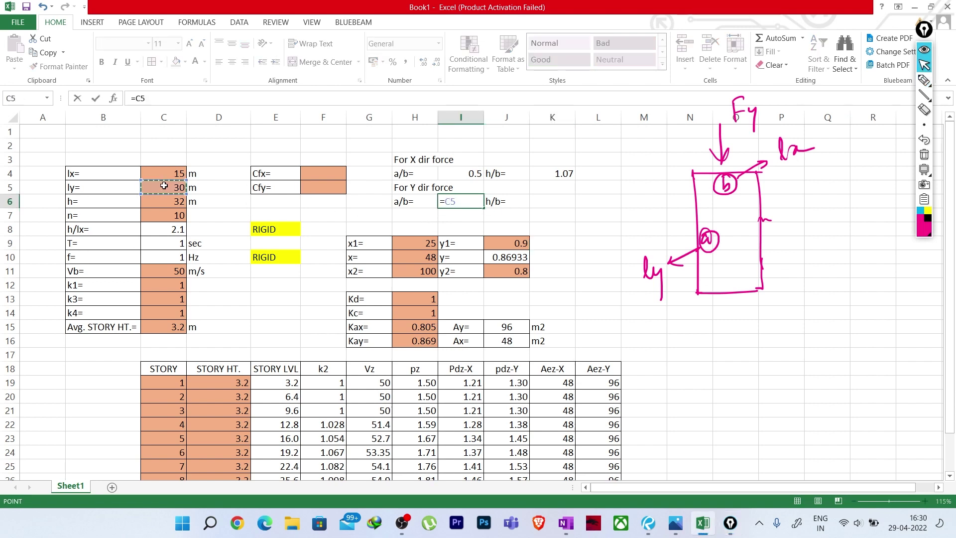
type("/")
left_click(169, 171)
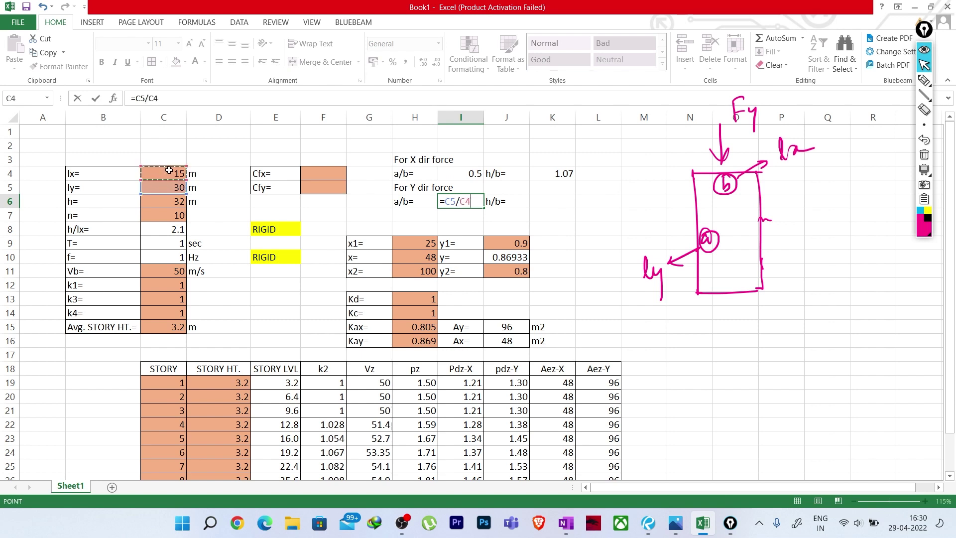
key("Return")
Step: Calculate the Y direction h/b ratio in K6 as h divided by lx with =C6/C4
left_click(544, 202)
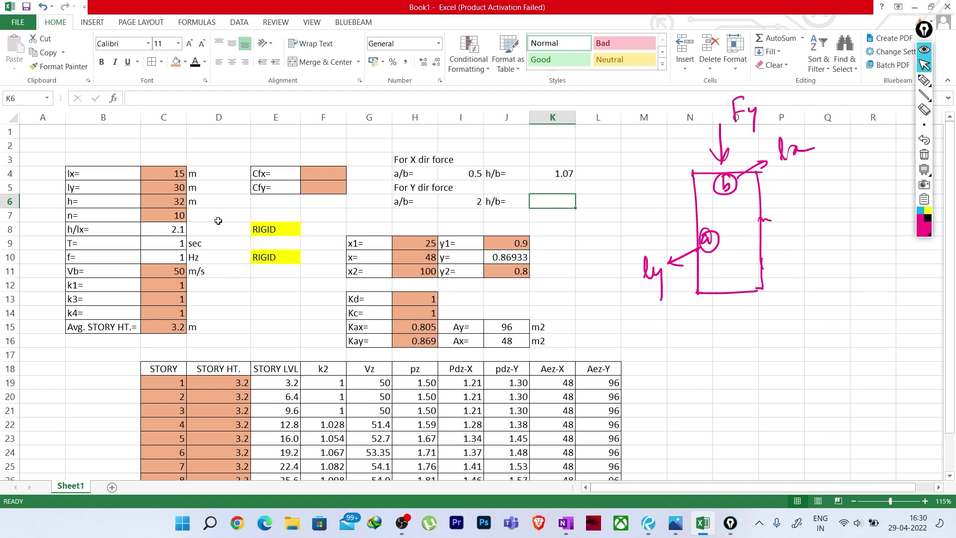
left_click(175, 203)
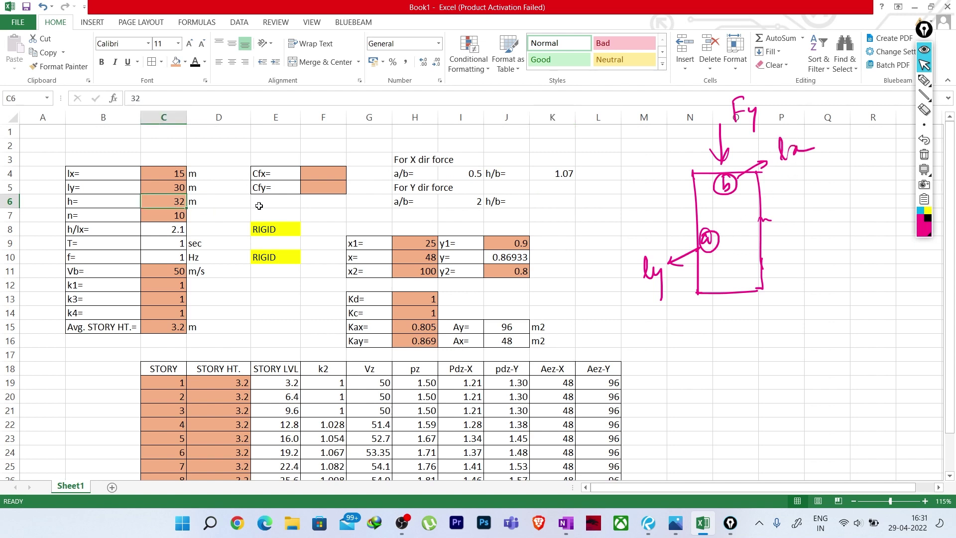
left_click(549, 202)
type("=")
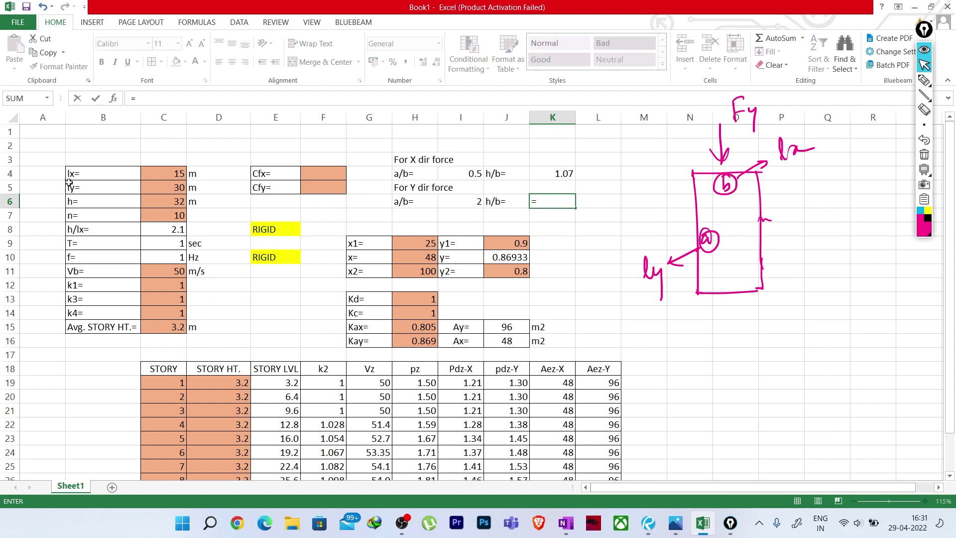
left_click(176, 202)
type("/")
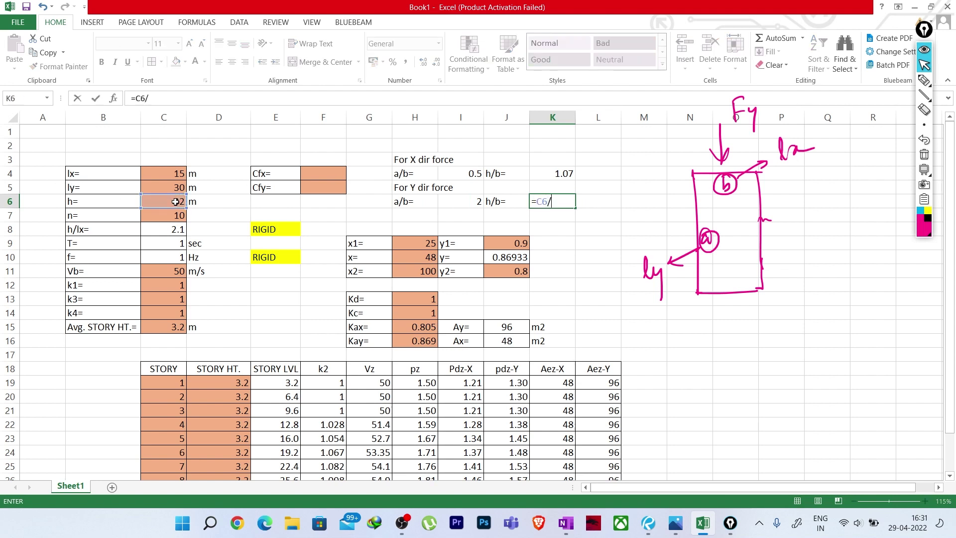
left_click(174, 174)
key("Return")
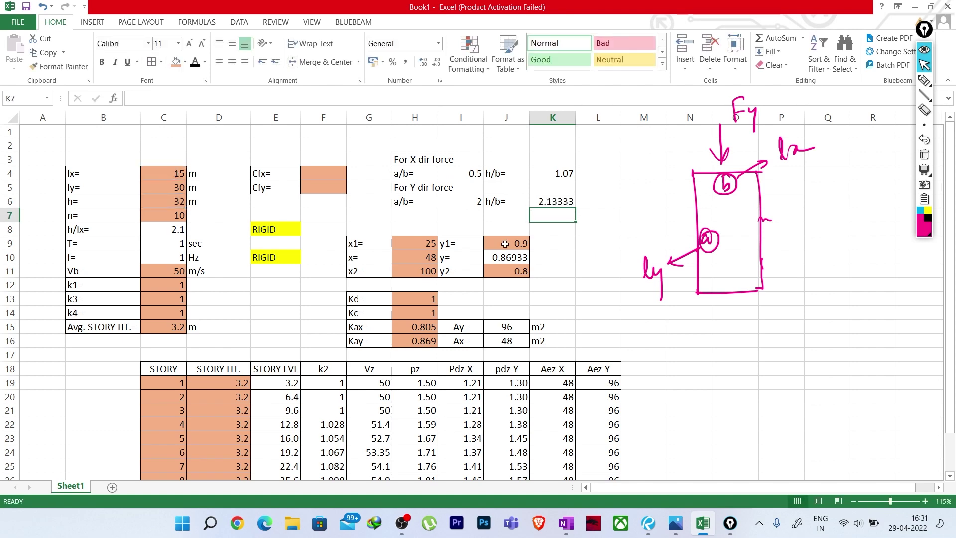
Step: Format the Y direction h/b ratio in K6 as a Number with 2 decimal places
right_click(558, 202)
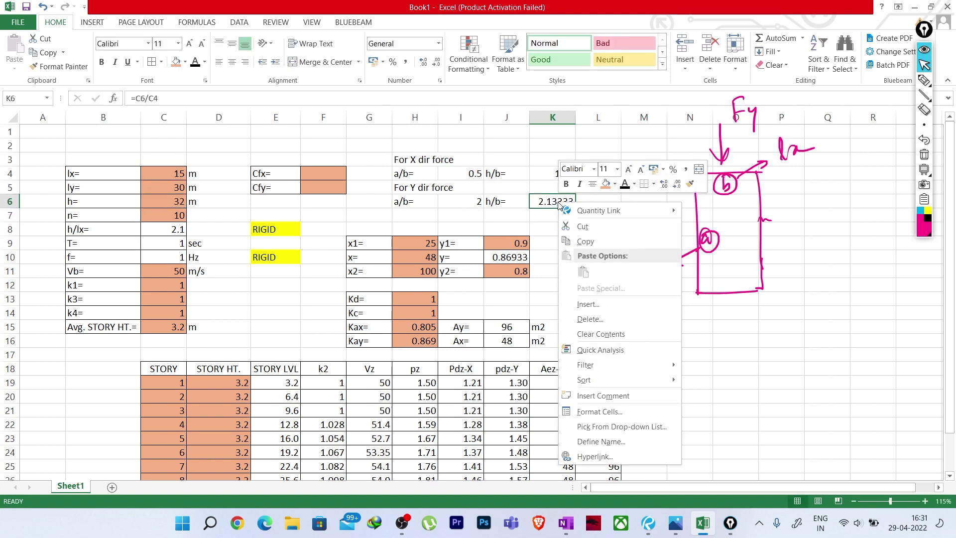
left_click(619, 413)
left_click(499, 276)
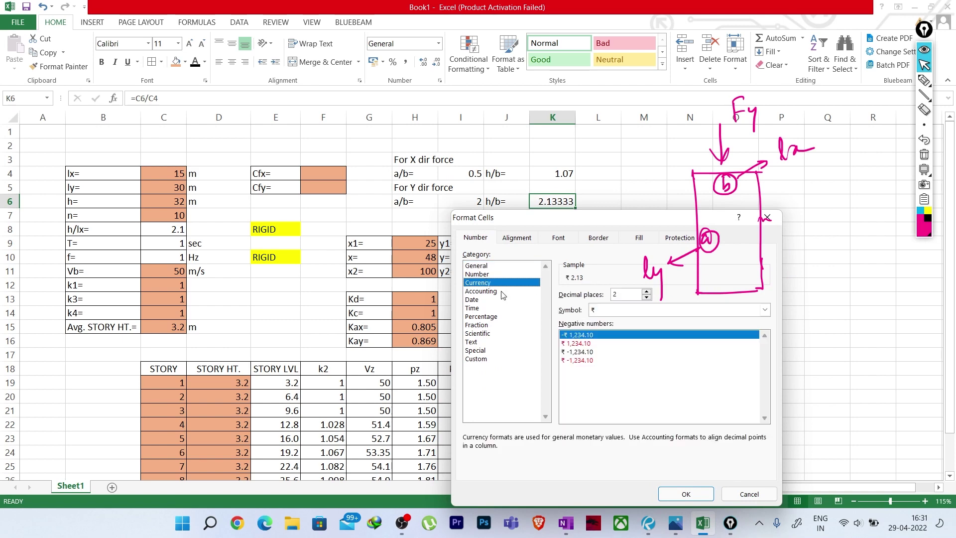
left_click(646, 292)
left_click(646, 298)
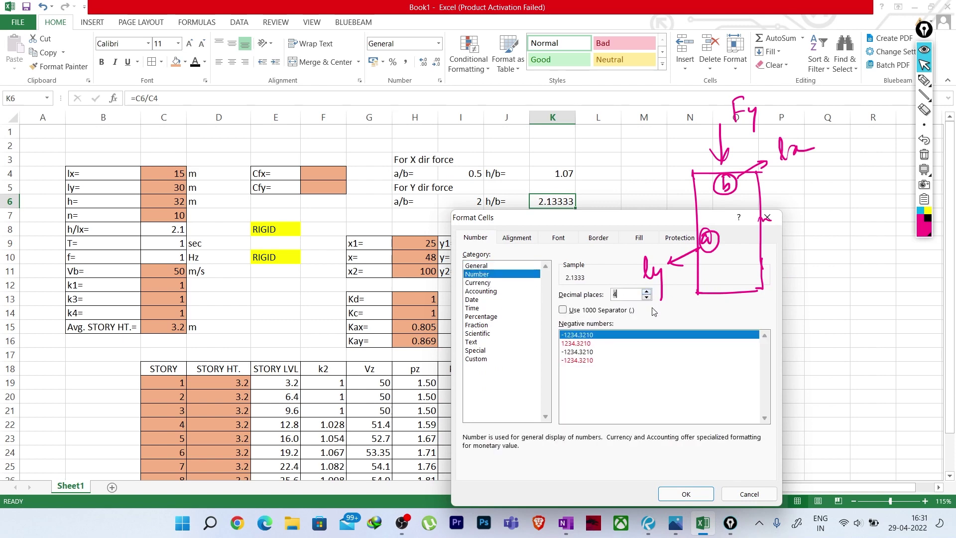
left_click(684, 493)
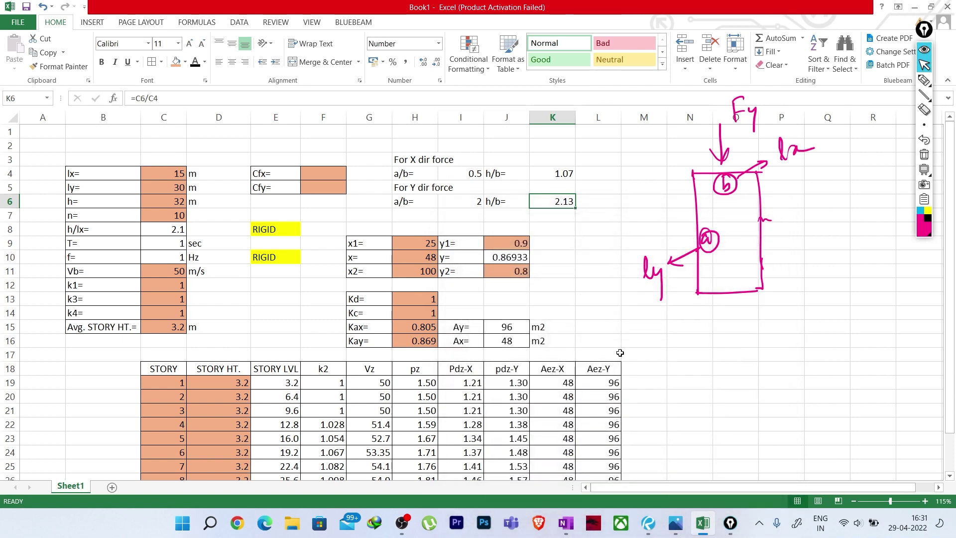
left_click(616, 343)
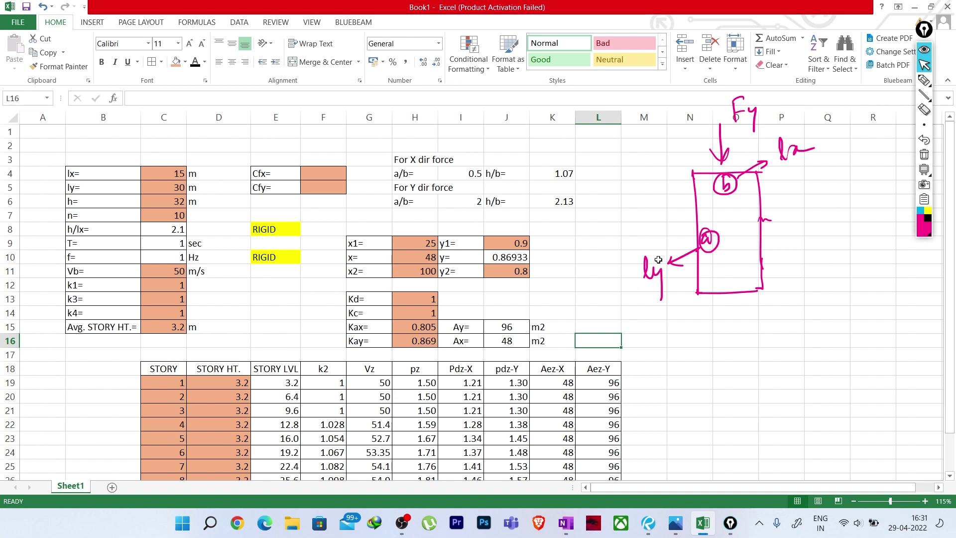
Step: Clear all pen drawings from the screen and make column D slightly narrower
left_click(923, 155)
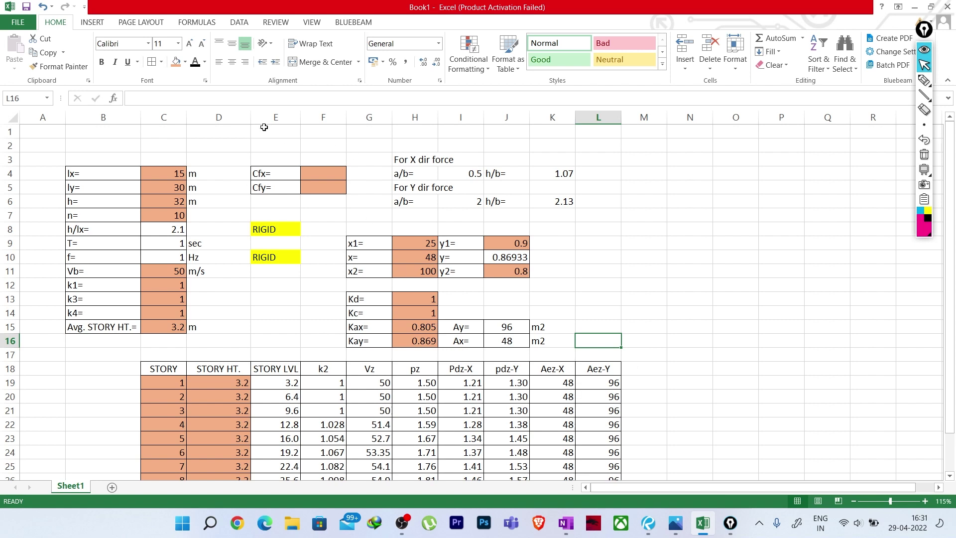
mouse_move(250, 114)
left_mouse_down()
mouse_move(220, 118)
mouse_move(244, 128)
left_mouse_up()
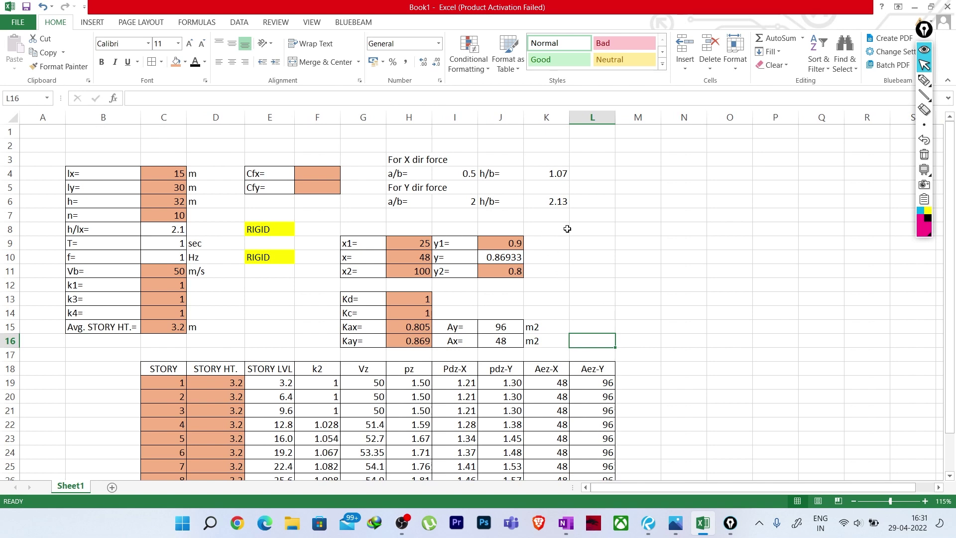
Step: Review the a/b ratios for both directions and the X direction h/b ratio needed to find Cfx
left_click(468, 174)
left_click(463, 206)
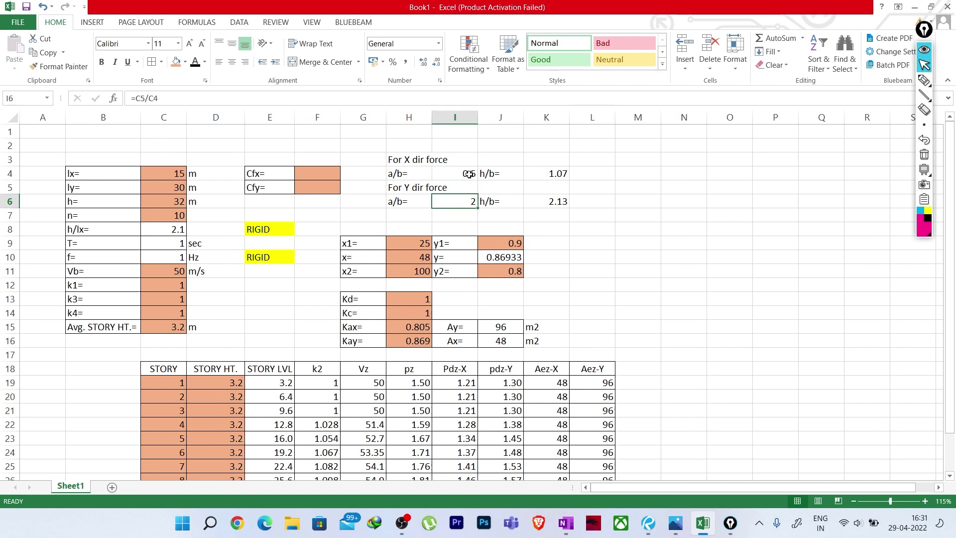
left_click(469, 176)
left_click(468, 207)
left_click(315, 171)
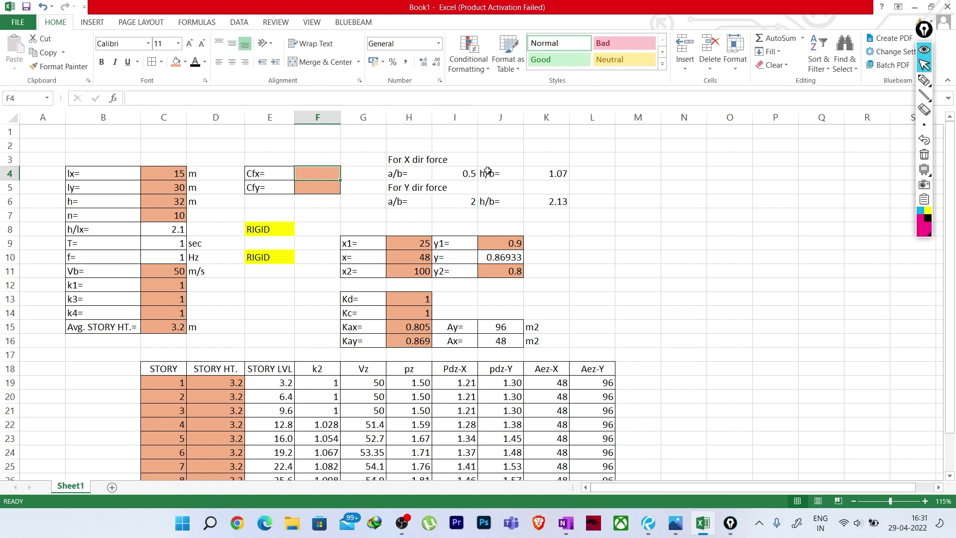
left_click(464, 174)
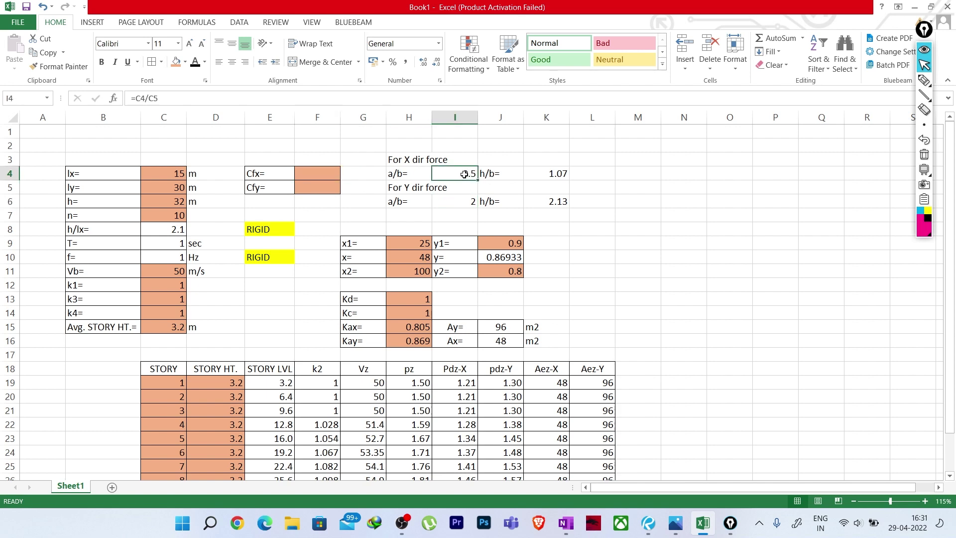
left_click(545, 174)
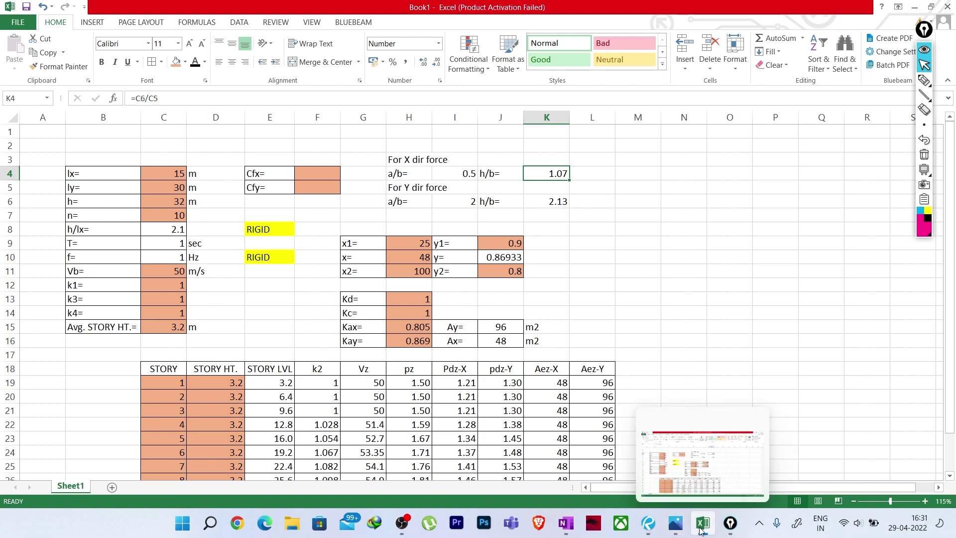
Step: Switch to the force coefficient table in Photos, circle the 0.50 a/b ratio and underline every coefficient in its row
left_click(678, 526)
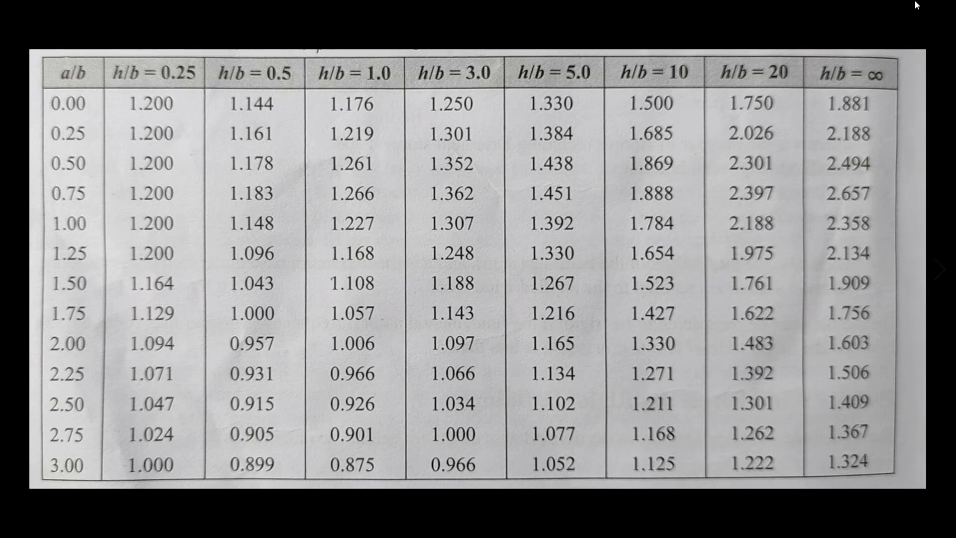
left_click(881, 6)
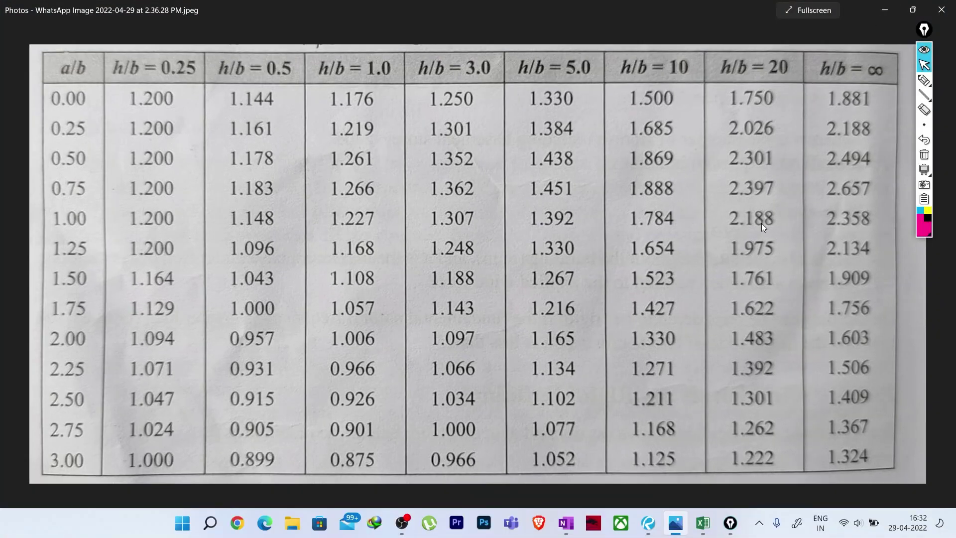
left_click(923, 80)
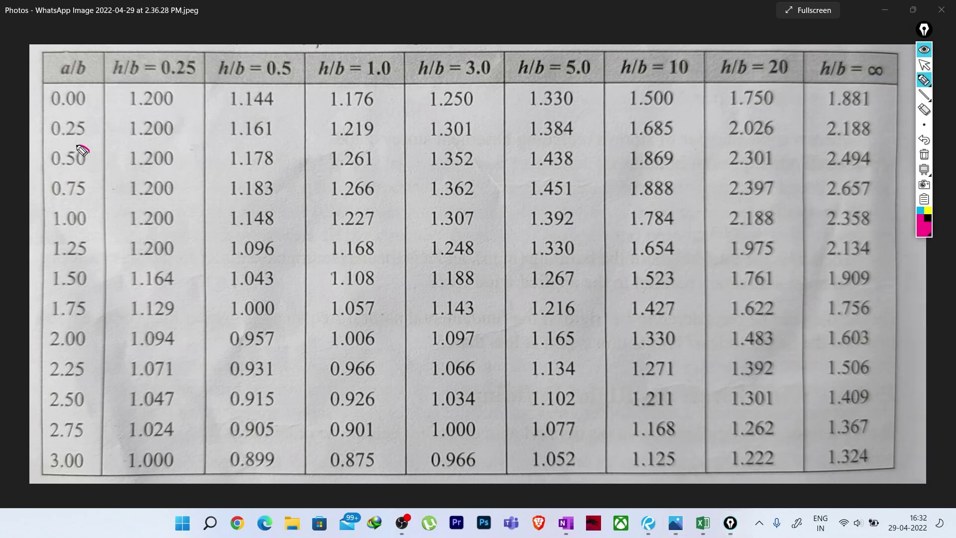
mouse_move(89, 150)
left_mouse_down()
mouse_move(52, 176)
mouse_move(94, 156)
left_mouse_up()
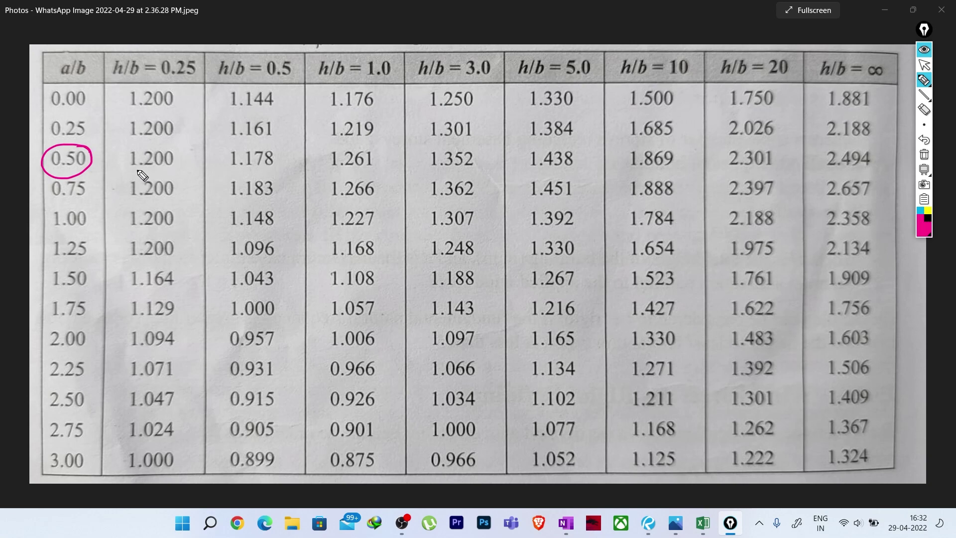
left_click_drag(133, 170, 167, 166)
left_click_drag(237, 172, 285, 169)
left_click_drag(342, 172, 571, 165)
left_click_drag(632, 171, 674, 170)
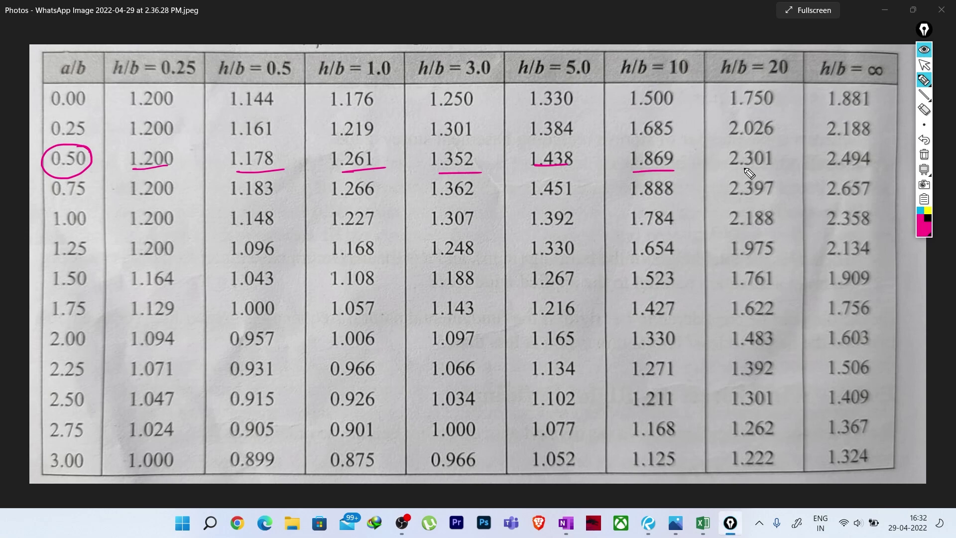
left_click_drag(738, 169, 764, 168)
left_click_drag(830, 170, 865, 167)
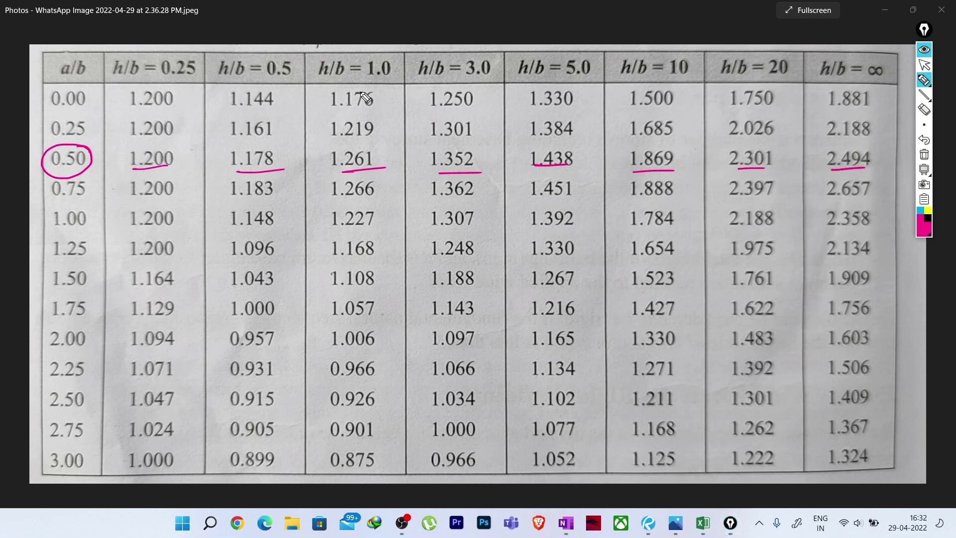
Step: Circle the h/b = 1.0 and h/b = 3.0 column headings and write 1.07 above and between them
mouse_move(351, 52)
left_mouse_down()
mouse_move(330, 49)
mouse_move(366, 85)
mouse_move(351, 44)
left_mouse_up()
mouse_move(493, 63)
left_mouse_down()
mouse_move(424, 67)
mouse_move(506, 56)
mouse_move(473, 45)
left_mouse_up()
mouse_move(401, 28)
left_mouse_down()
mouse_move(402, 39)
mouse_move(448, 22)
left_mouse_up()
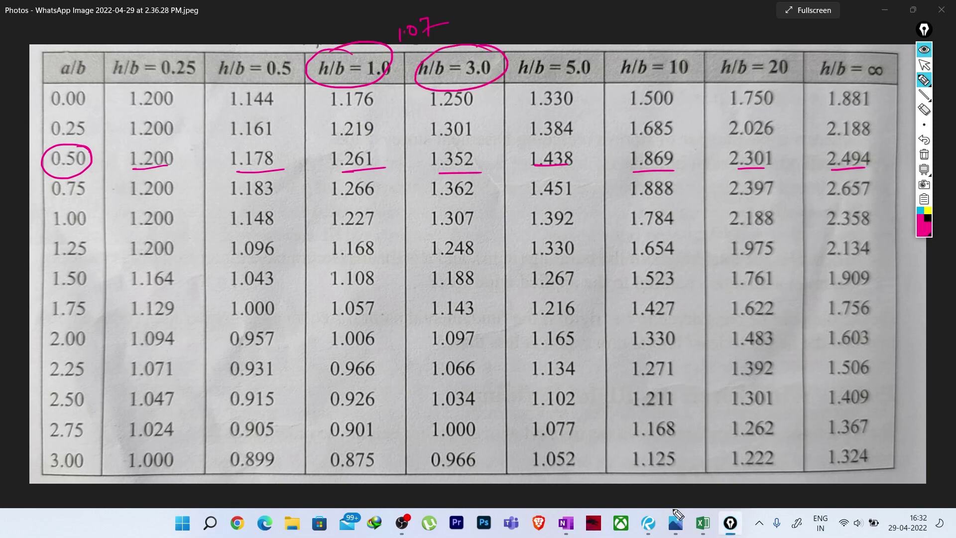
Step: Check the X direction h/b ratio in the Excel sheet and return to the coefficient table
left_click(703, 523)
left_click_drag(866, 198, 882, 189)
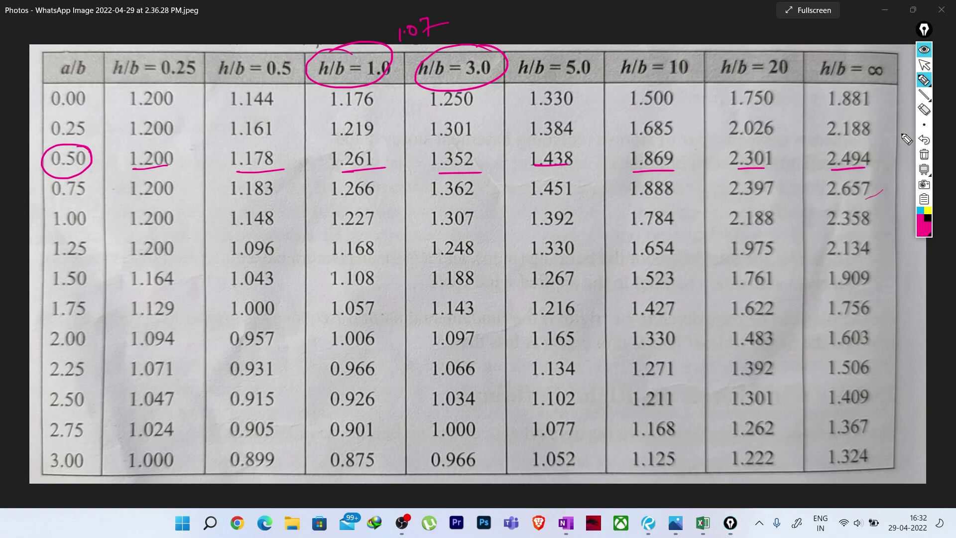
left_click(923, 65)
left_click(699, 522)
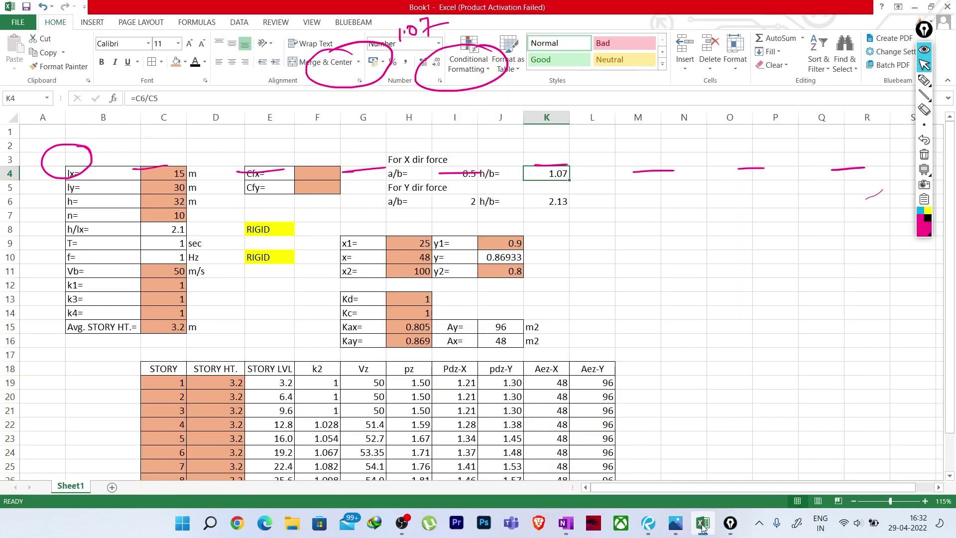
left_click(702, 524)
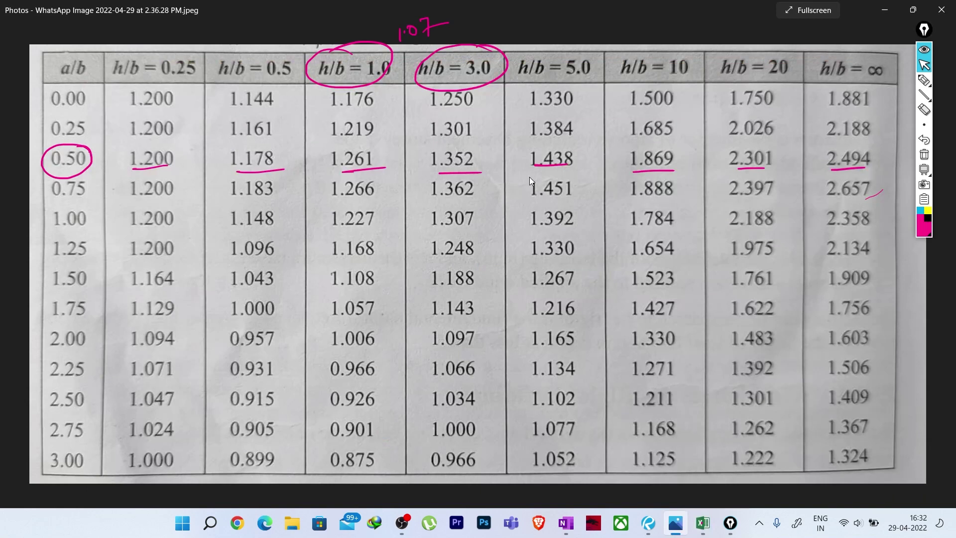
Step: Label the 1.07 note as h/b and circle 1.261 and 1.352 in the 0.50 row, with a question mark between them
left_click(924, 80)
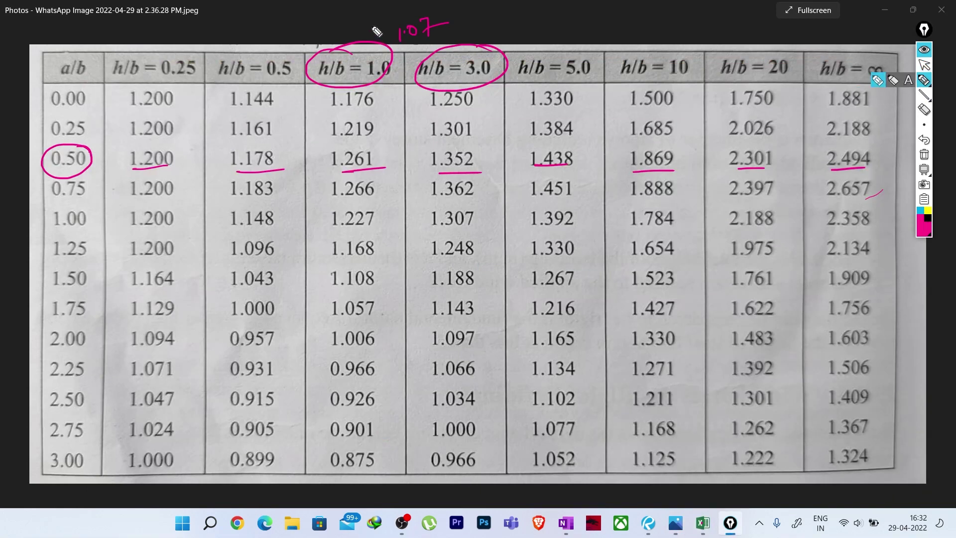
left_click_drag(367, 21, 378, 33)
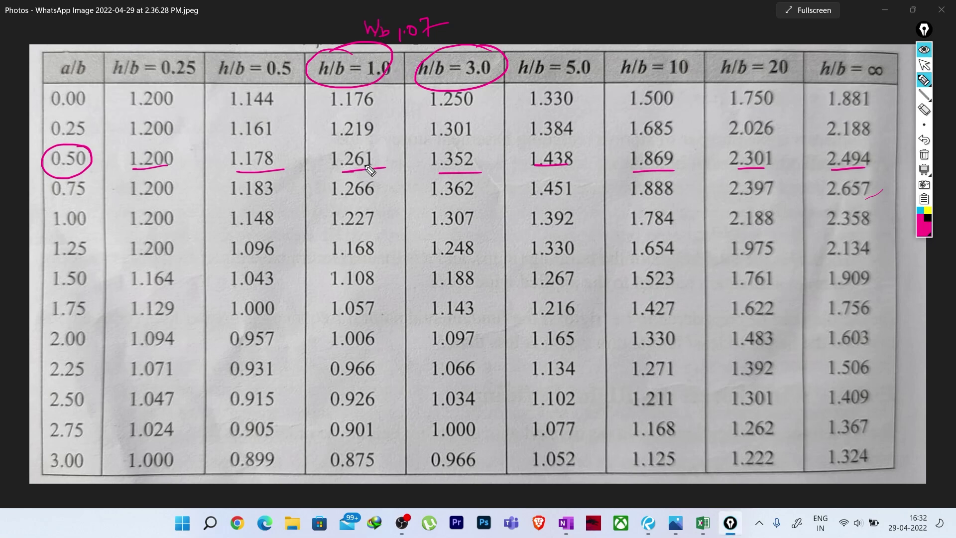
mouse_move(376, 146)
left_mouse_down()
mouse_move(332, 156)
mouse_move(379, 152)
left_mouse_up()
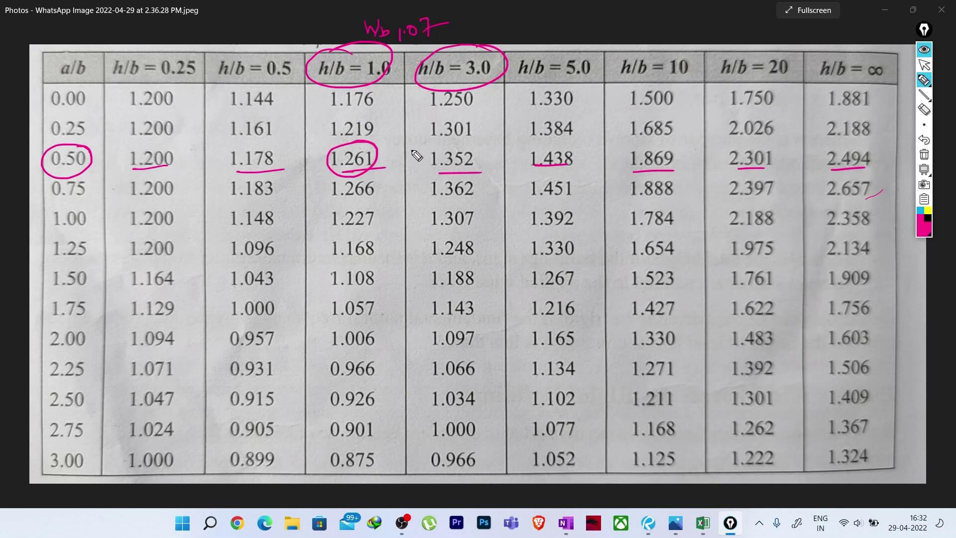
left_click_drag(401, 151, 406, 170)
left_click(406, 178)
mouse_move(470, 157)
left_mouse_down()
mouse_move(473, 148)
mouse_move(443, 182)
left_mouse_up()
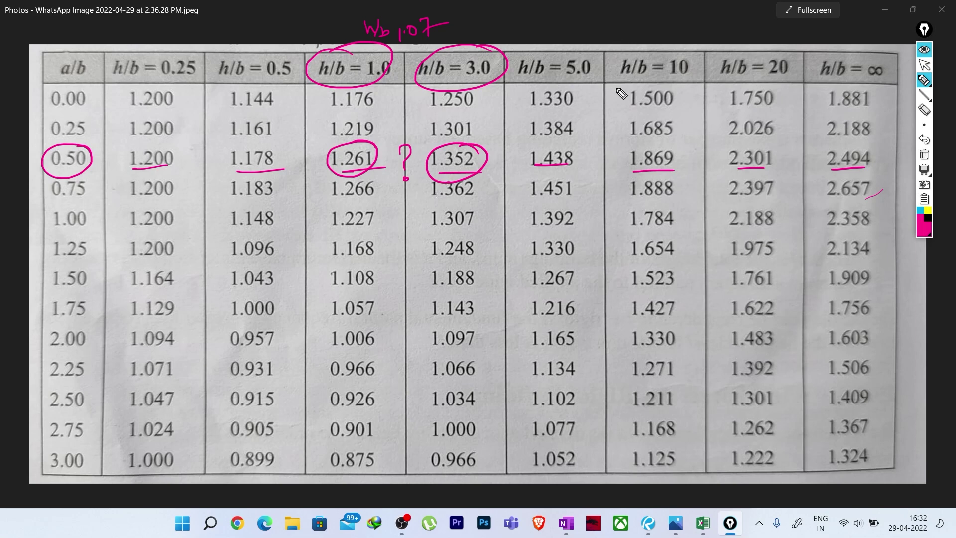
Step: Try to write the interpolation values in pink beside the table, and clear all pen drawings
mouse_move(668, 115)
left_mouse_down()
mouse_move(696, 133)
mouse_move(711, 106)
left_mouse_up()
left_click_drag(697, 116, 726, 115)
mouse_move(681, 158)
left_mouse_down()
mouse_move(691, 174)
mouse_move(710, 160)
mouse_move(713, 175)
mouse_move(726, 154)
left_mouse_up()
left_click_drag(711, 150, 722, 144)
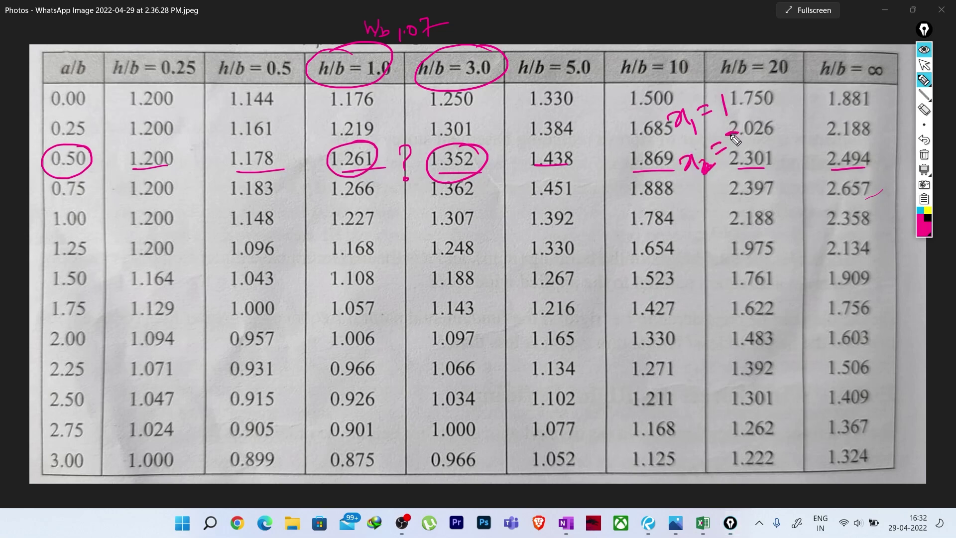
mouse_move(736, 134)
left_mouse_down()
mouse_move(742, 147)
mouse_move(766, 130)
left_mouse_up()
left_click_drag(769, 121, 778, 135)
left_click_drag(702, 205, 735, 214)
left_click_drag(737, 189, 751, 183)
left_click_drag(740, 195, 812, 165)
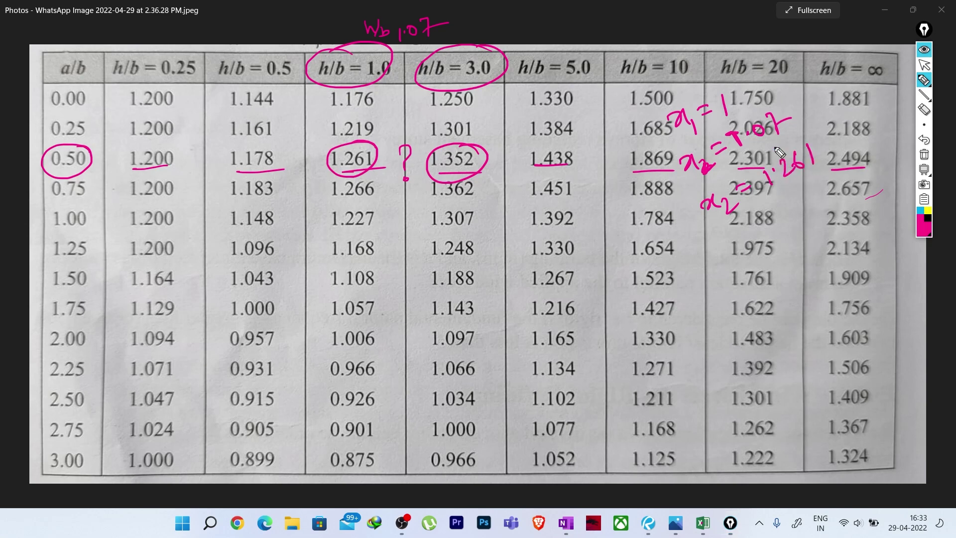
mouse_move(790, 69)
left_mouse_down()
mouse_move(804, 63)
mouse_move(816, 83)
mouse_move(830, 55)
mouse_move(854, 48)
left_mouse_up()
left_click(921, 158)
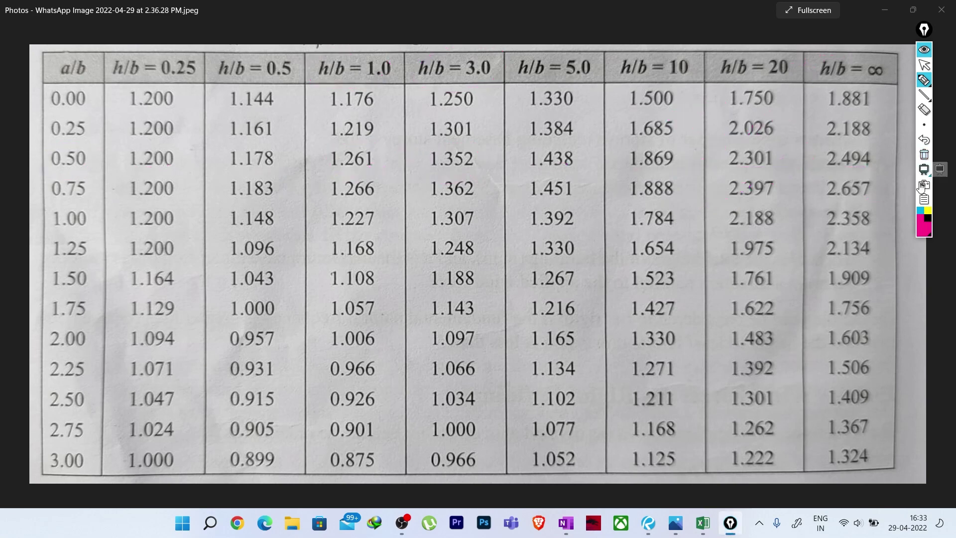
Step: In black, circle the h/b = 1.0 and 3.0 headings, write a circled 1.07 between them and underline 0.50, 1.261 and 1.352
left_click(927, 220)
mouse_move(363, 48)
left_mouse_down()
mouse_move(330, 49)
mouse_move(388, 90)
mouse_move(354, 48)
left_mouse_up()
mouse_move(479, 49)
left_mouse_down()
mouse_move(461, 43)
mouse_move(488, 85)
mouse_move(467, 44)
left_mouse_up()
mouse_move(404, 108)
left_mouse_down()
mouse_move(393, 102)
mouse_move(423, 97)
mouse_move(388, 101)
left_mouse_up()
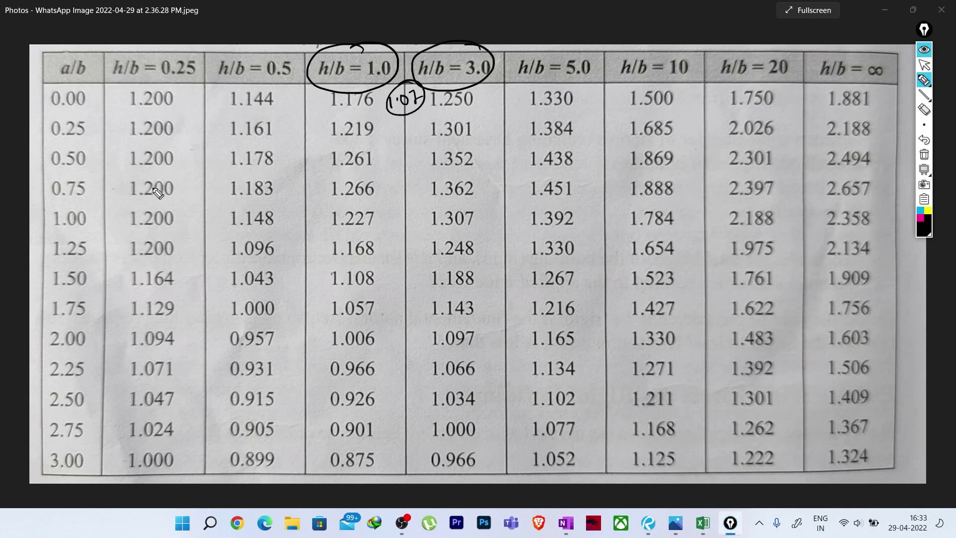
left_click_drag(52, 173, 94, 170)
left_click_drag(332, 171, 375, 169)
left_click_drag(435, 169, 479, 164)
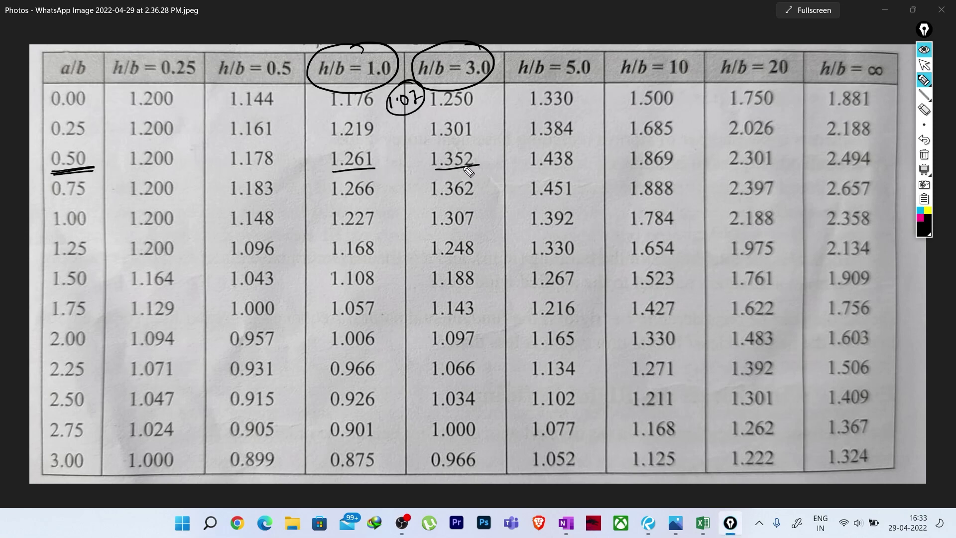
Step: Write the interpolation inputs x1 = 1, x = 1.07 and x2 = 3 over the h/b = 10 column, scratching out the wrong subscript
mouse_move(586, 165)
left_mouse_down()
mouse_move(603, 156)
mouse_move(609, 185)
mouse_move(628, 151)
left_mouse_up()
left_click_drag(617, 163, 650, 159)
mouse_move(592, 209)
left_mouse_down()
mouse_move(608, 224)
mouse_move(632, 222)
mouse_move(645, 195)
left_mouse_up()
left_click_drag(635, 205, 647, 201)
mouse_move(654, 185)
left_mouse_down()
mouse_move(656, 203)
mouse_move(671, 183)
mouse_move(690, 186)
left_mouse_up()
left_click(663, 197)
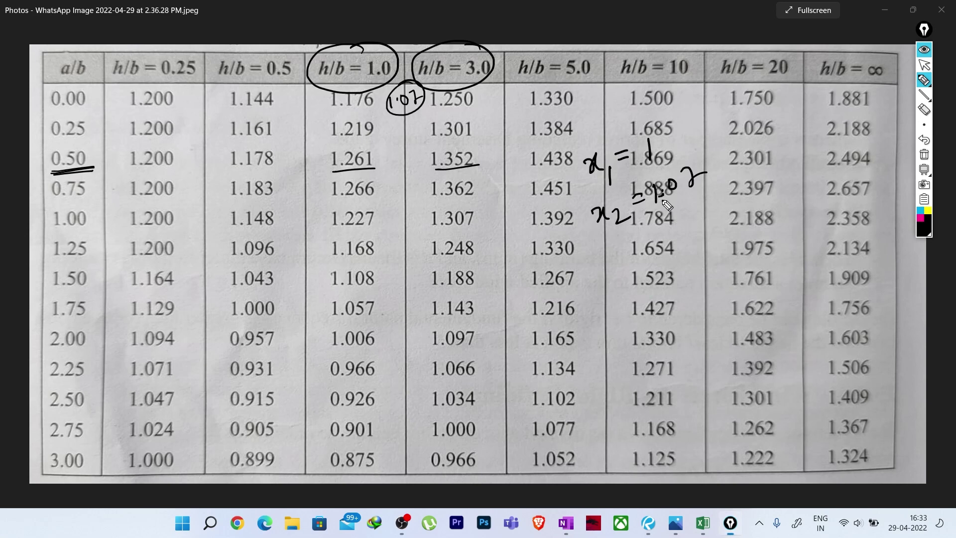
mouse_move(600, 254)
left_mouse_down()
mouse_move(612, 259)
mouse_move(604, 266)
left_mouse_up()
left_click_drag(617, 215, 631, 225)
mouse_move(622, 257)
left_mouse_down()
mouse_move(631, 268)
mouse_move(660, 233)
left_mouse_up()
left_click_drag(645, 242, 675, 242)
Step: Write y1 = 1.261 beside the x notes and label the underlined 1.261 in the table as y1
mouse_move(708, 131)
left_mouse_down()
mouse_move(721, 127)
mouse_move(717, 142)
mouse_move(739, 142)
mouse_move(758, 115)
left_mouse_up()
left_click_drag(748, 122, 803, 112)
left_click(789, 115)
mouse_move(813, 101)
left_mouse_down()
mouse_move(810, 112)
mouse_move(822, 111)
left_mouse_up()
mouse_move(301, 165)
left_mouse_down()
mouse_move(308, 184)
mouse_move(320, 164)
left_mouse_up()
mouse_move(313, 170)
left_mouse_down()
mouse_move(321, 167)
mouse_move(317, 189)
left_mouse_up()
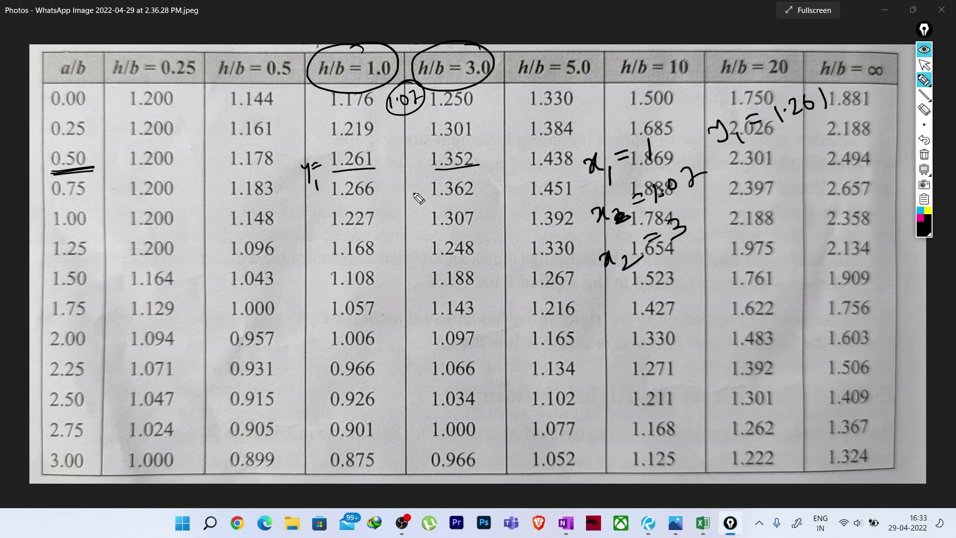
Step: Write y = ? and y2 = 1.352 below the y1 note
left_click_drag(729, 166, 742, 174)
mouse_move(748, 163)
left_mouse_down()
mouse_move(740, 188)
mouse_move(767, 161)
left_mouse_up()
left_click_drag(757, 170, 792, 166)
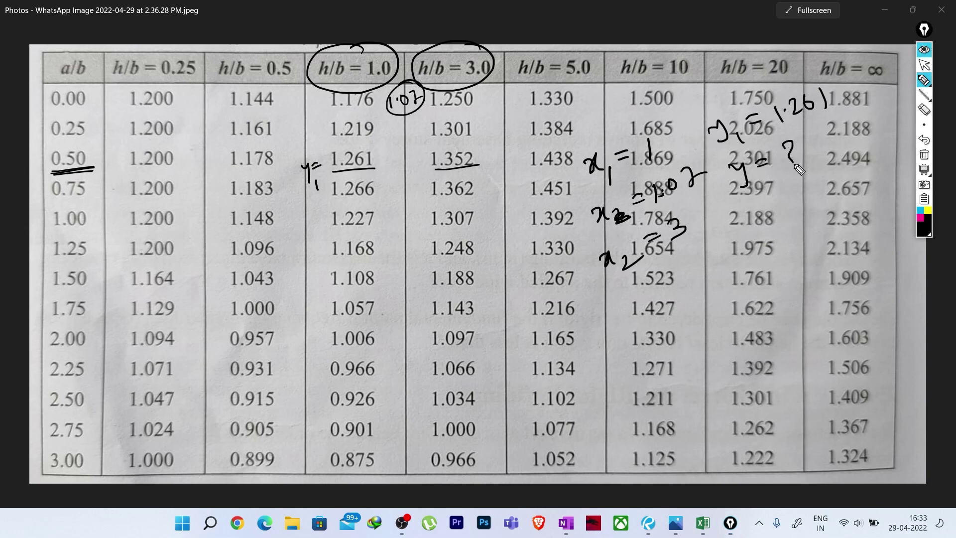
left_click(792, 174)
left_click_drag(741, 209, 754, 234)
mouse_move(766, 225)
left_mouse_down()
mouse_move(787, 219)
mouse_move(797, 199)
left_mouse_up()
left_click_drag(791, 210, 802, 200)
left_click(812, 193)
mouse_move(817, 180)
left_mouse_down()
mouse_move(818, 195)
mouse_move(834, 190)
mouse_move(844, 171)
left_mouse_up()
left_click_drag(846, 172, 859, 175)
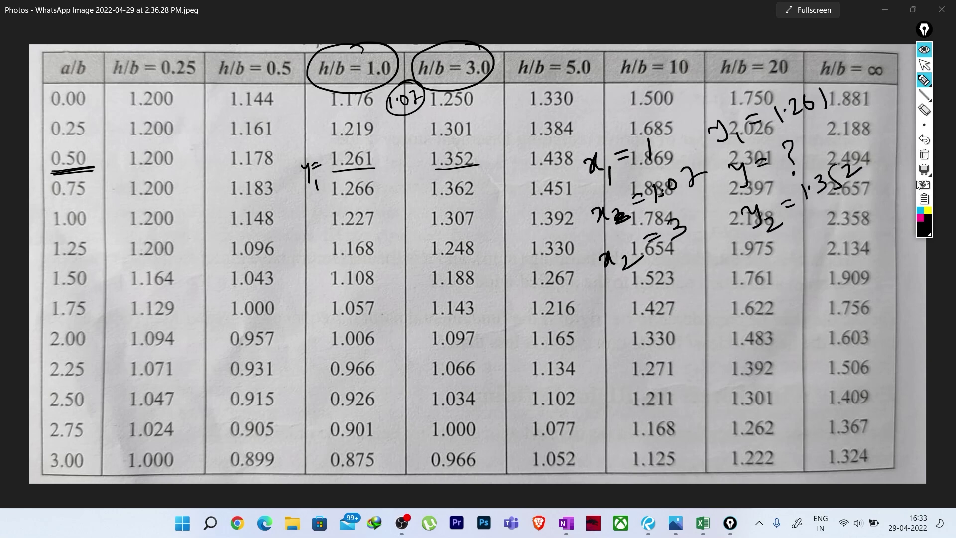
Step: Erase the marks over the table's headings and 0.50 row and the scratched-out subscript of x, keeping the x and y notes
left_click(926, 156)
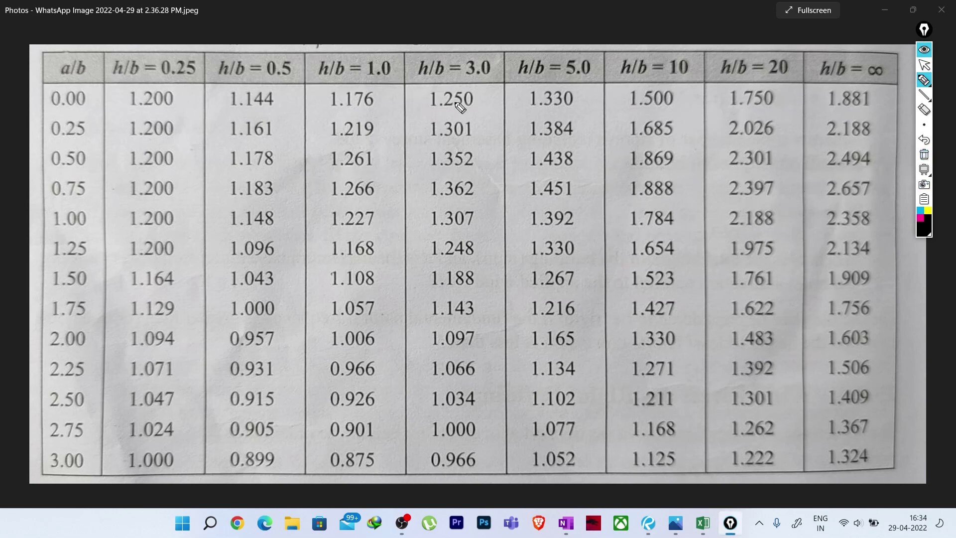
left_click(924, 139)
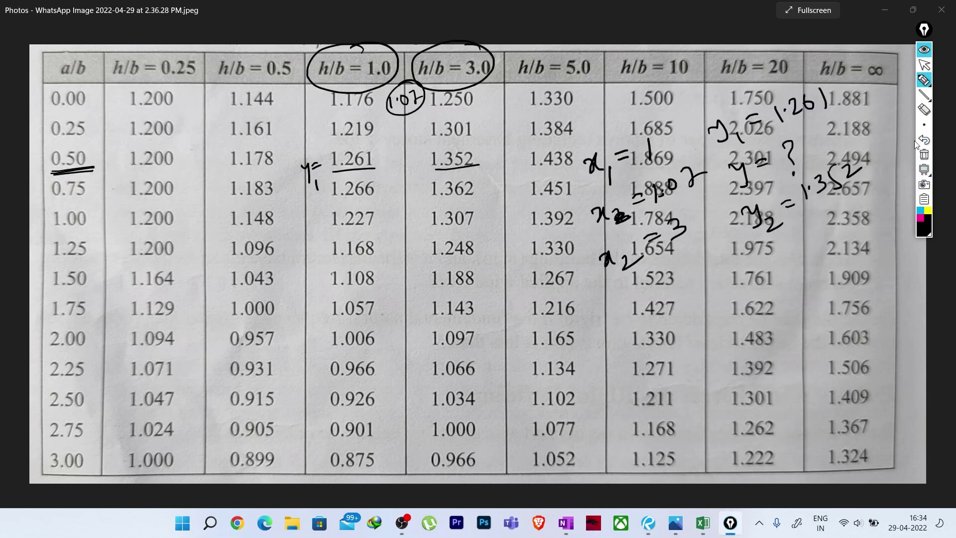
left_click(923, 109)
mouse_move(505, 86)
left_mouse_down()
mouse_move(402, 100)
mouse_move(311, 174)
left_mouse_up()
mouse_move(58, 186)
left_mouse_down()
mouse_move(314, 151)
mouse_move(351, 178)
mouse_move(467, 168)
mouse_move(458, 189)
left_mouse_up()
mouse_move(632, 218)
left_mouse_down()
mouse_move(628, 225)
mouse_move(660, 234)
left_mouse_up()
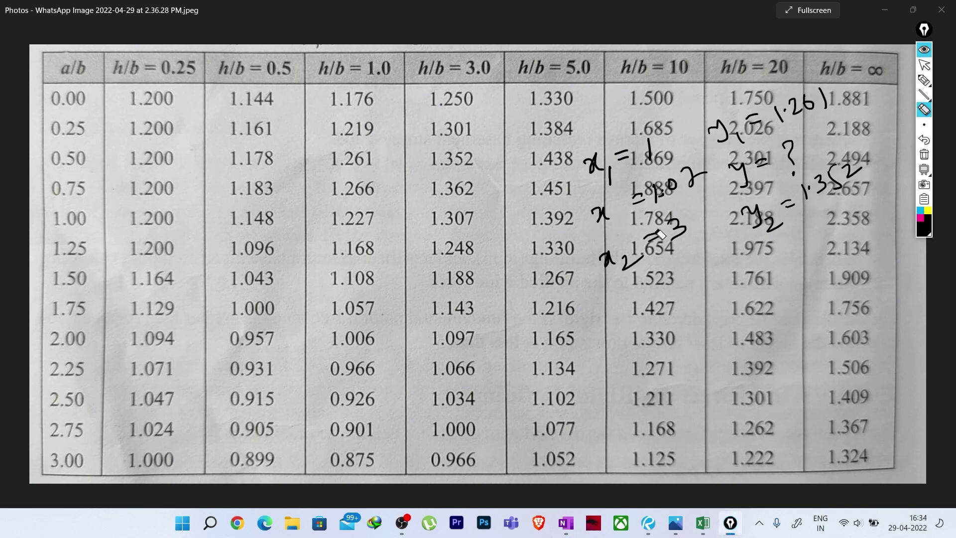
Step: Switch to the Excel workbook and set x1 to 1, x to 1.07 and x2 to 3 in H9:H11
key("ctrl+shift+c")
left_click(885, 10)
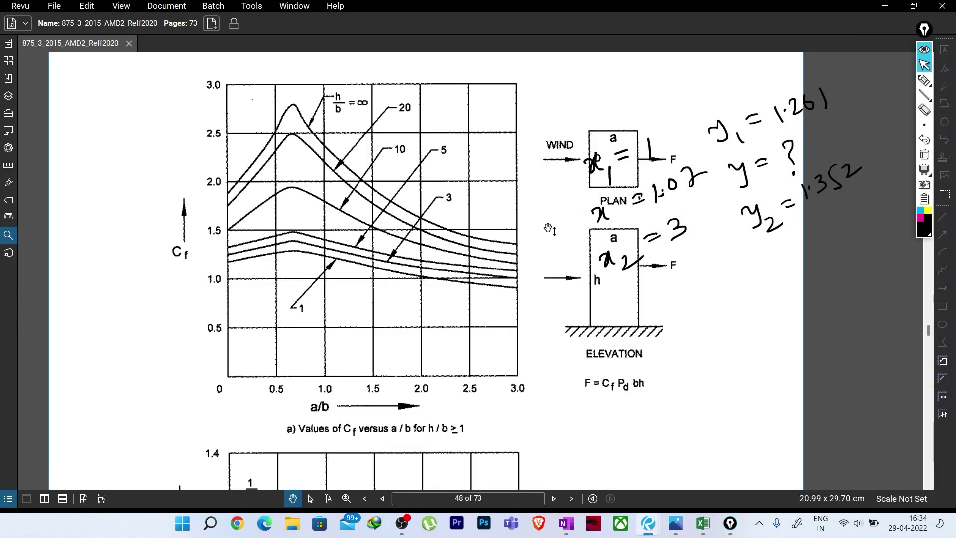
left_click(703, 523)
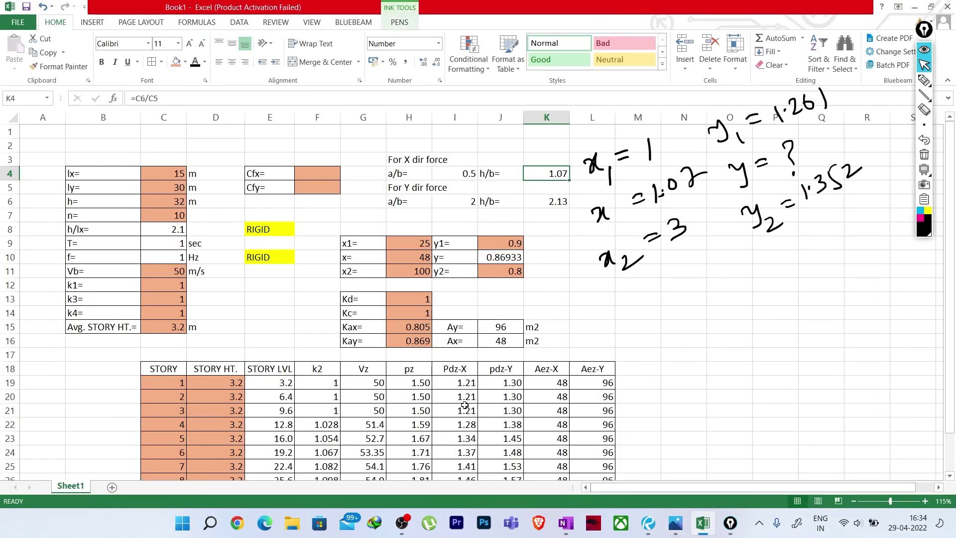
left_click(415, 243)
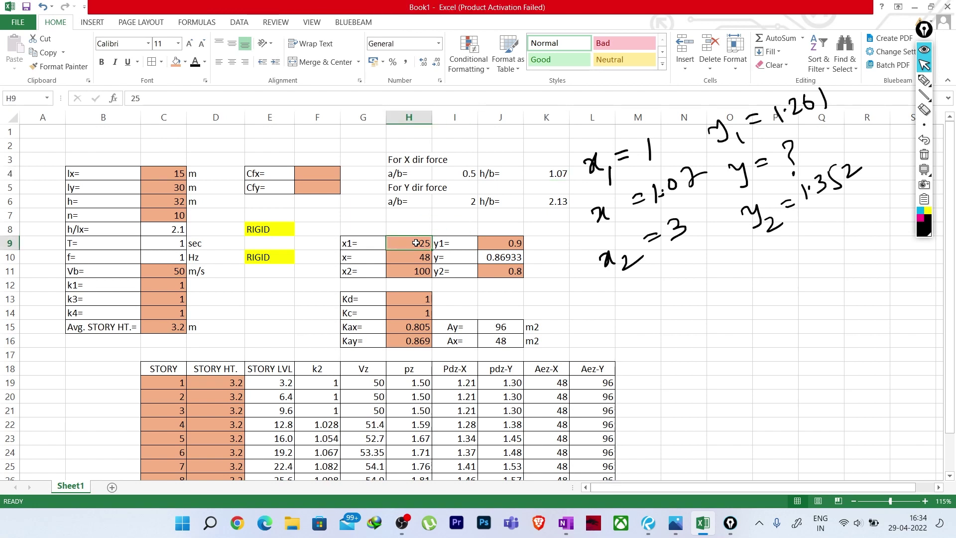
type("1")
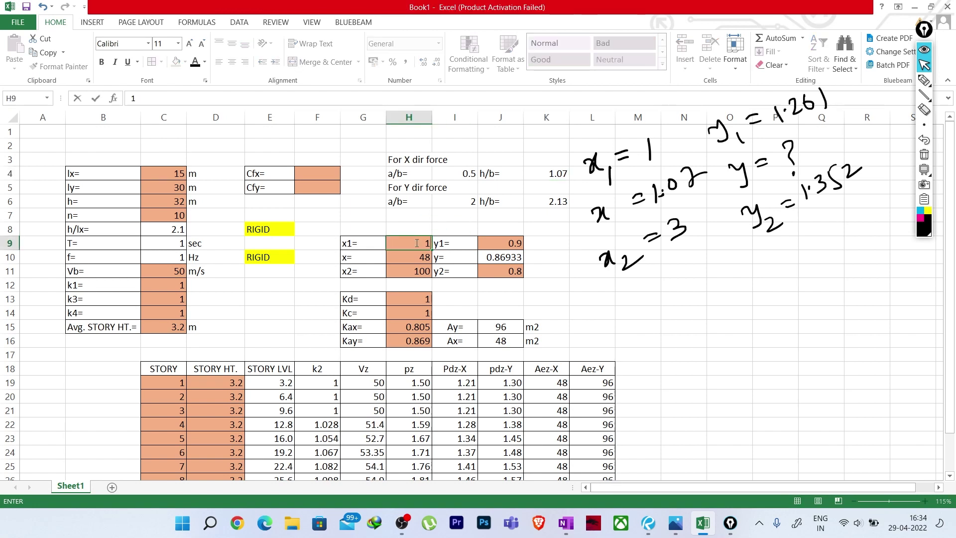
left_click(416, 258)
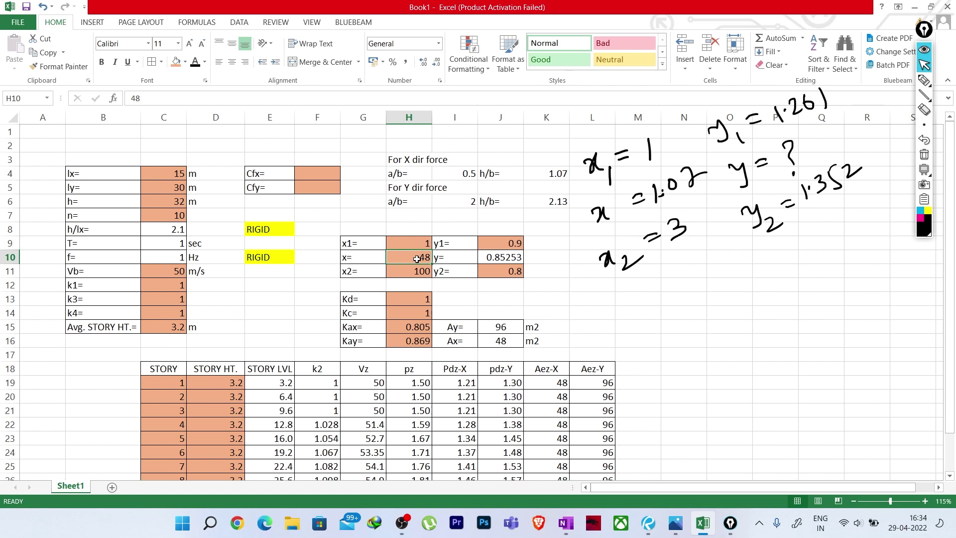
type("1.07")
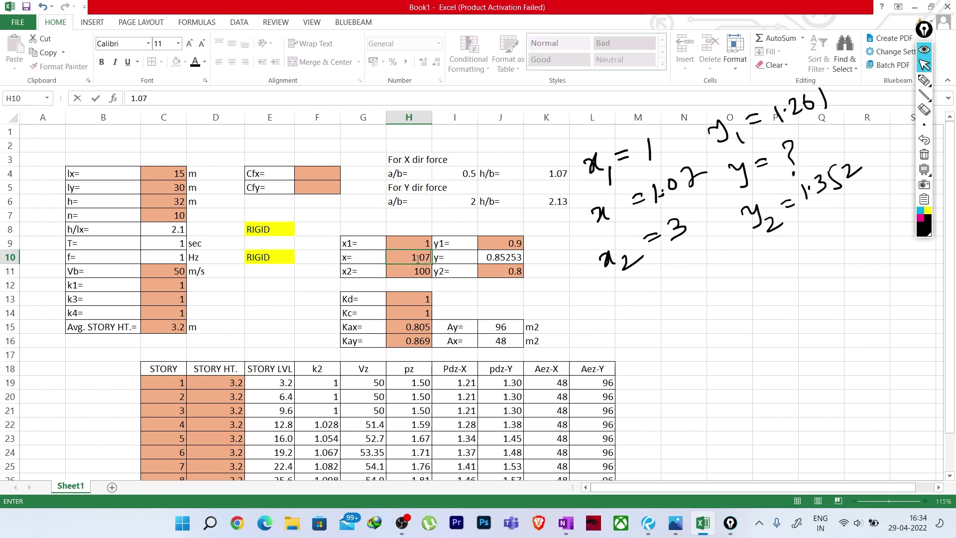
left_click(420, 273)
type("3")
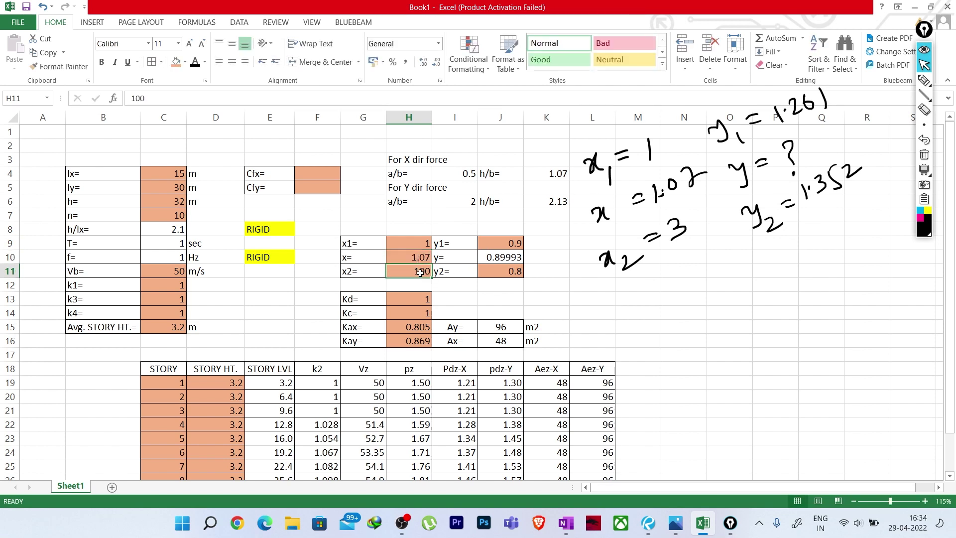
left_click(468, 291)
Step: Set y1 to 1.261 in J9 and y2 to 1.352 in J11
left_click(507, 245)
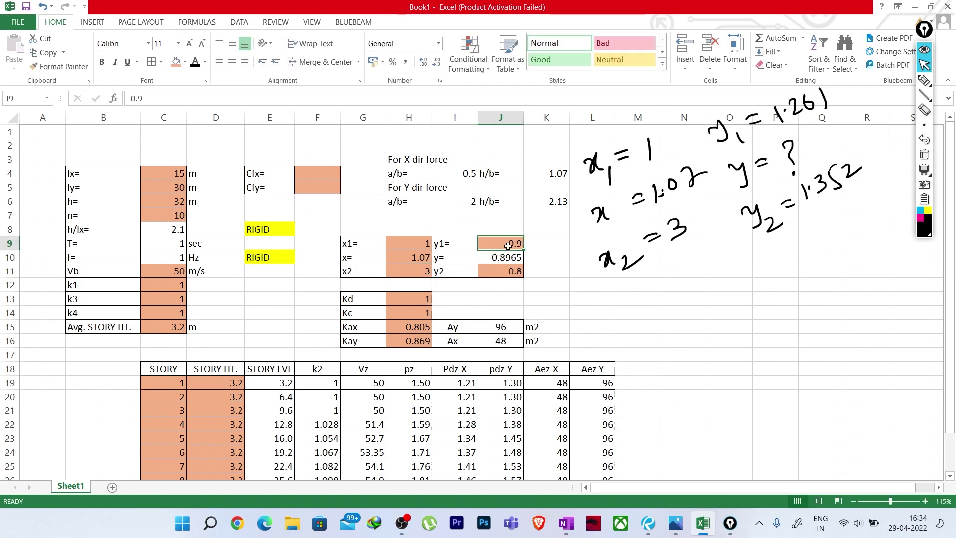
type("1.2")
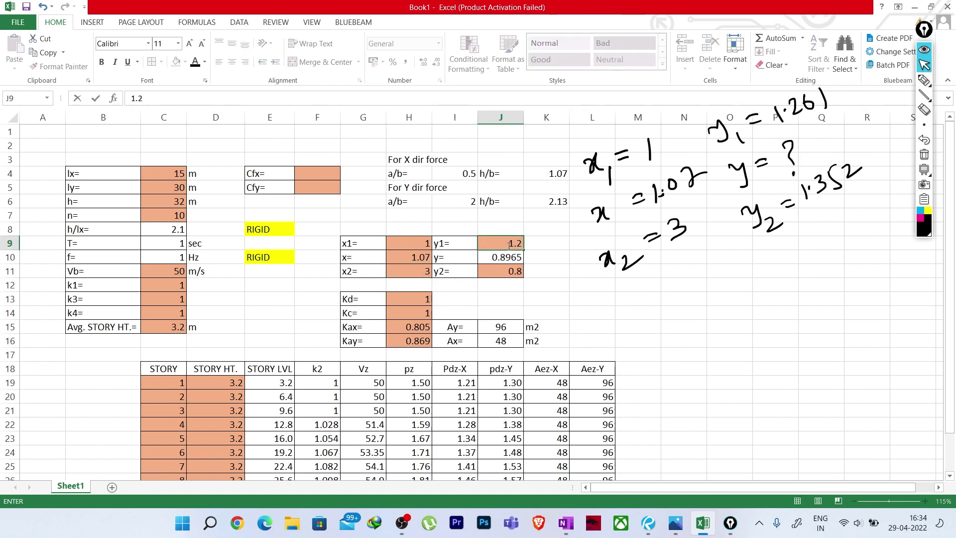
type("61")
left_click(527, 307)
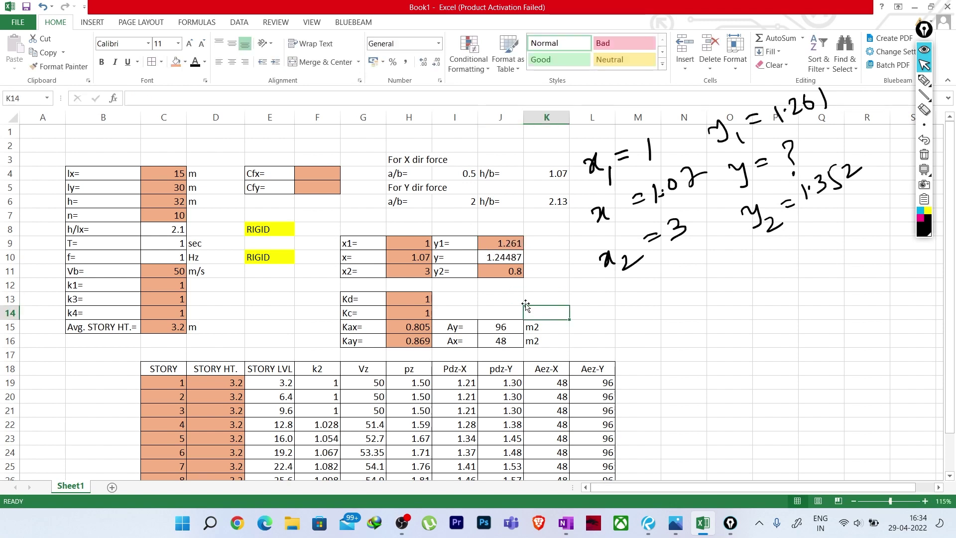
left_click(506, 273)
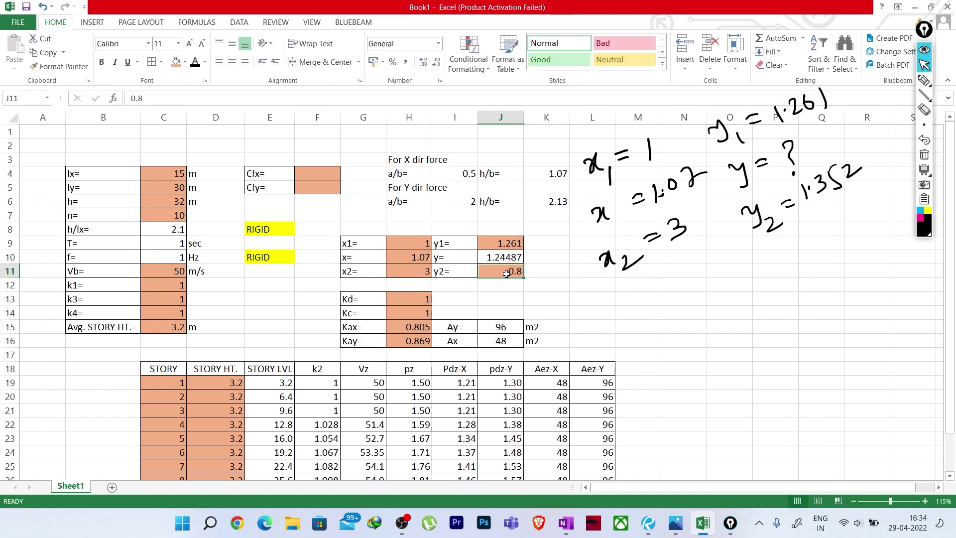
type("1.3")
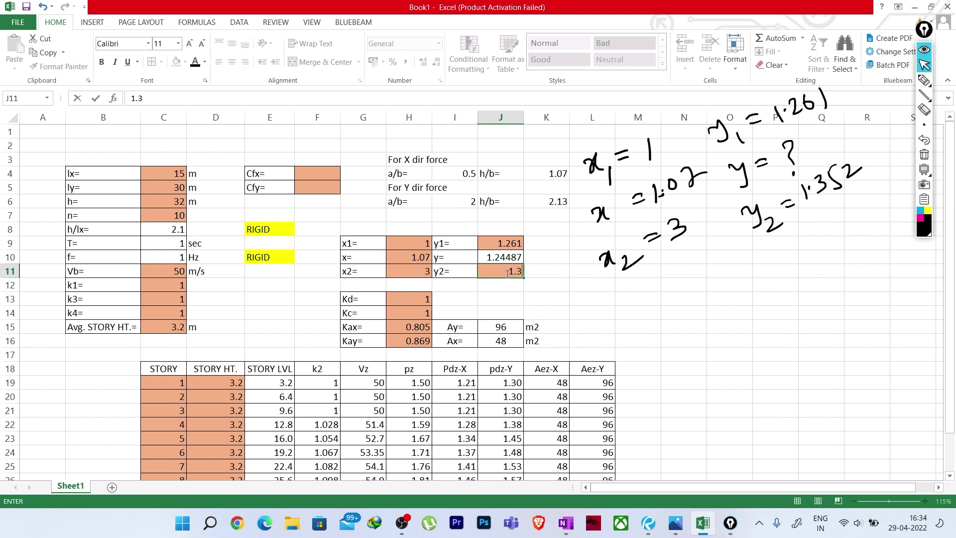
type("52")
key("Return")
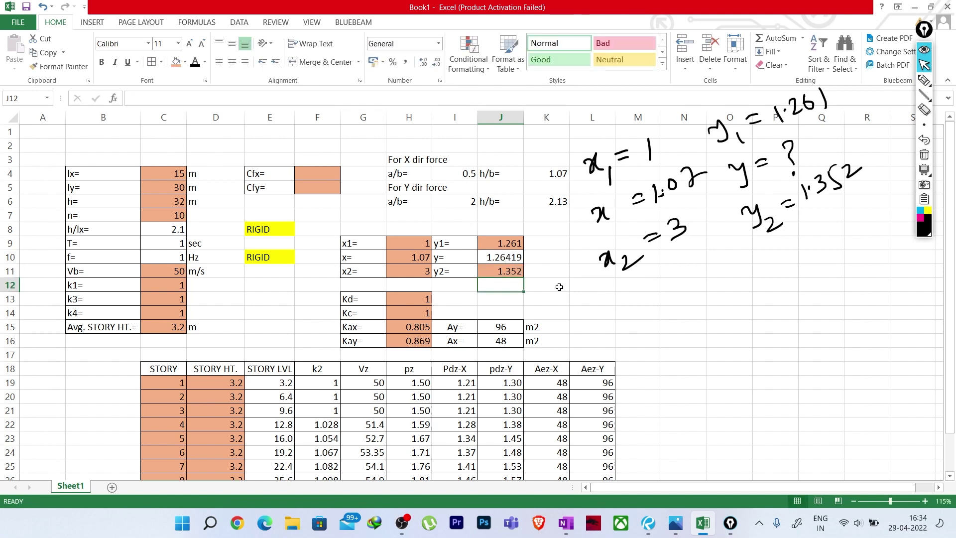
Step: Enter the interpolated X-direction force coefficient 1.264 as Cfx in F4
left_click(308, 171)
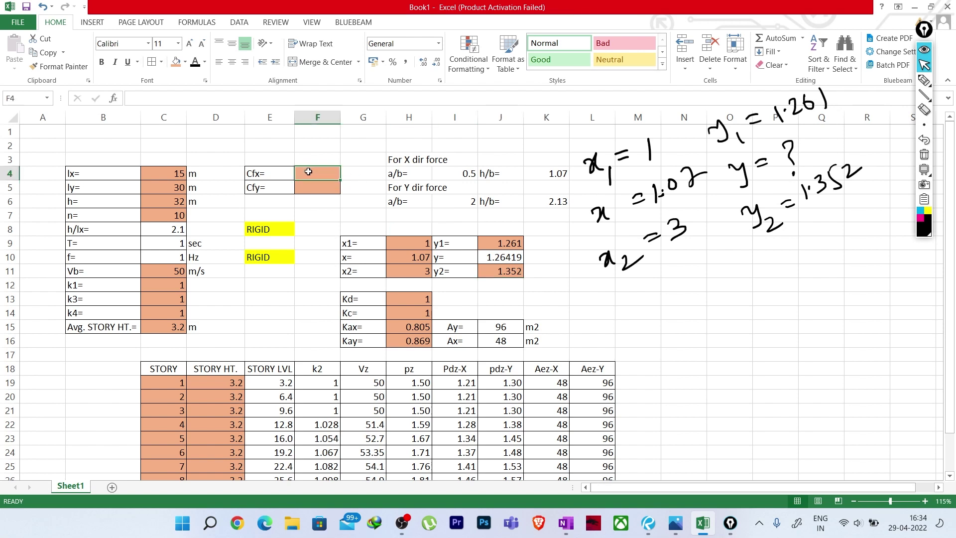
type("1.2")
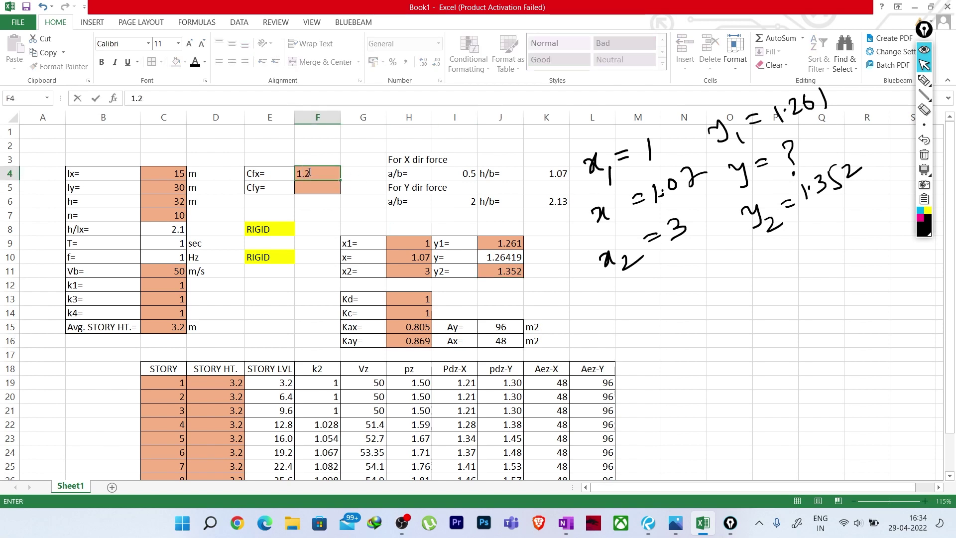
type("64")
left_click(317, 217)
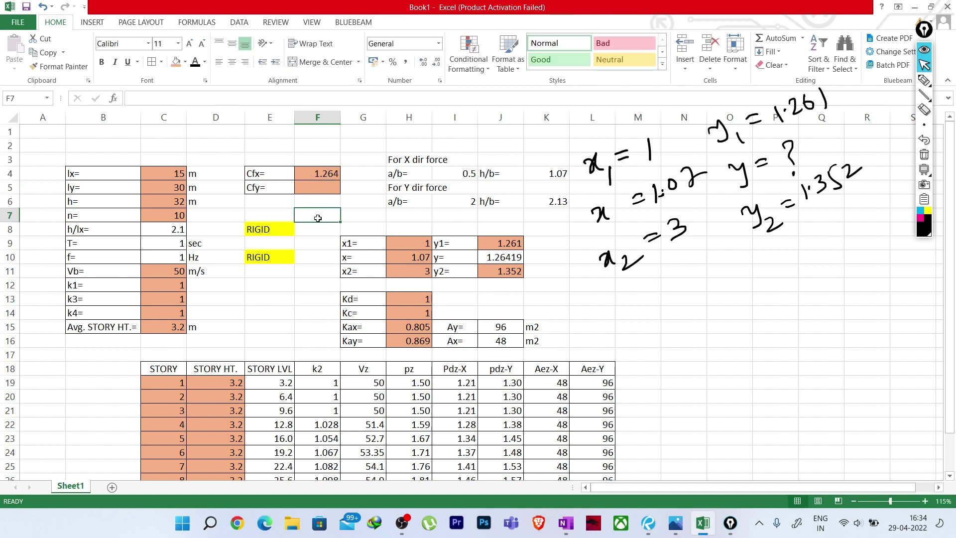
Step: Clear the handwritten notes, switch to the coefficient table photo and circle a/b = 2.00 with an orange pen
left_click(457, 203)
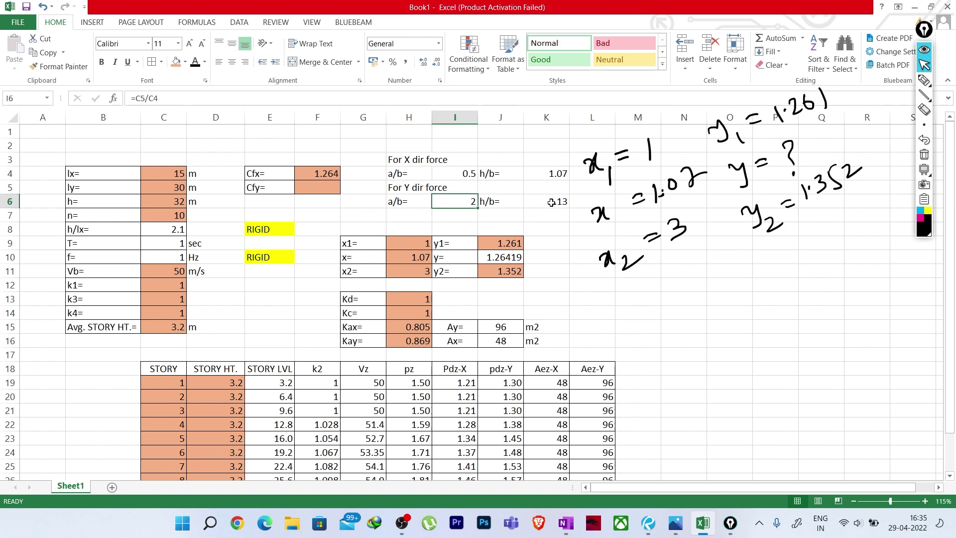
left_click(924, 154)
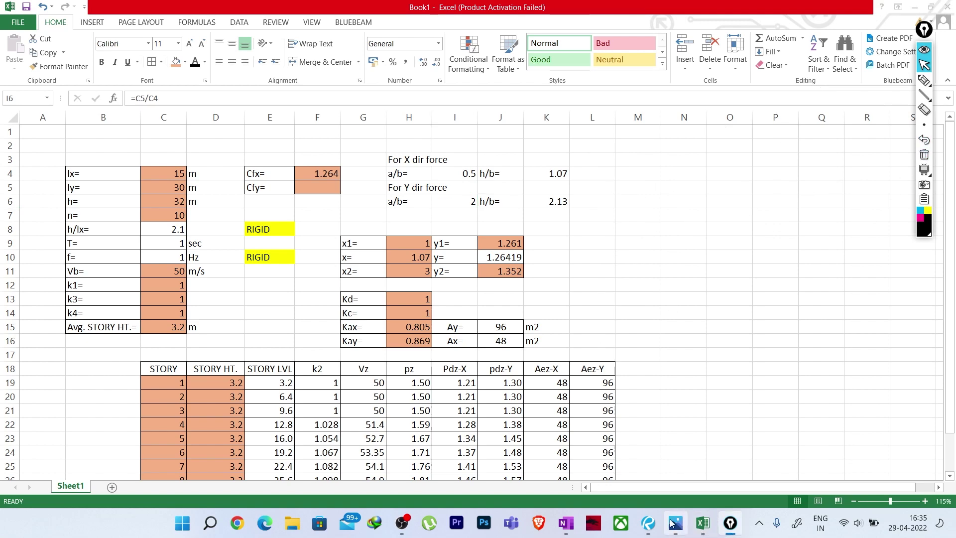
left_click(674, 523)
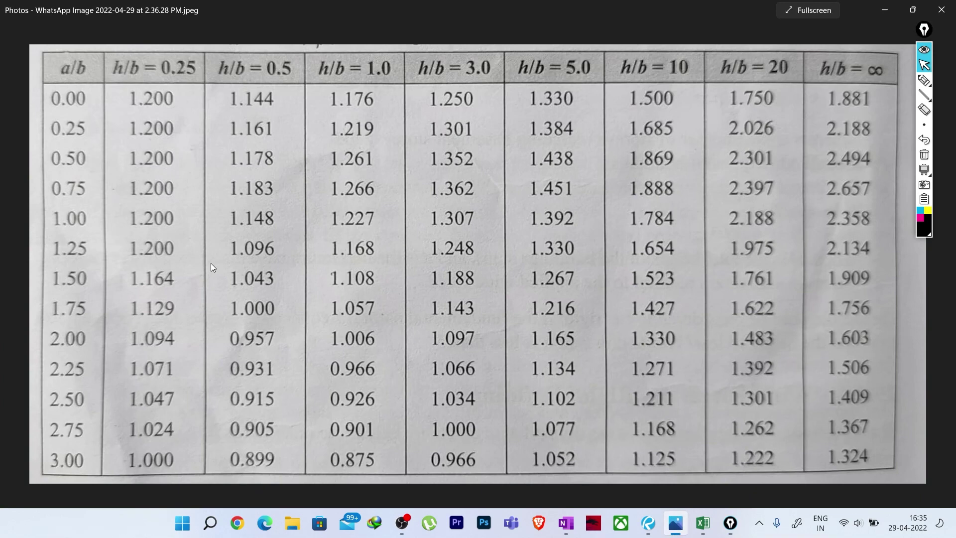
left_click(924, 227)
left_click(904, 199)
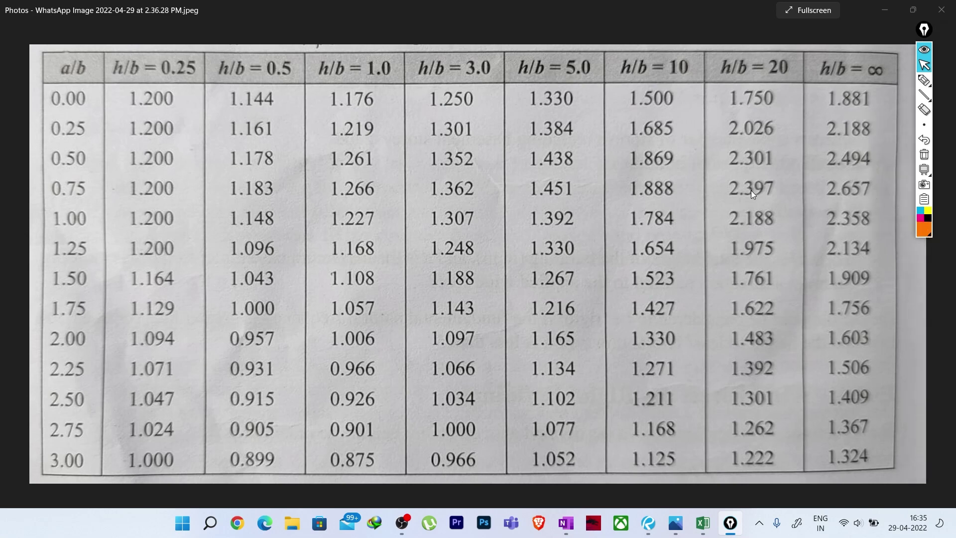
left_click(924, 79)
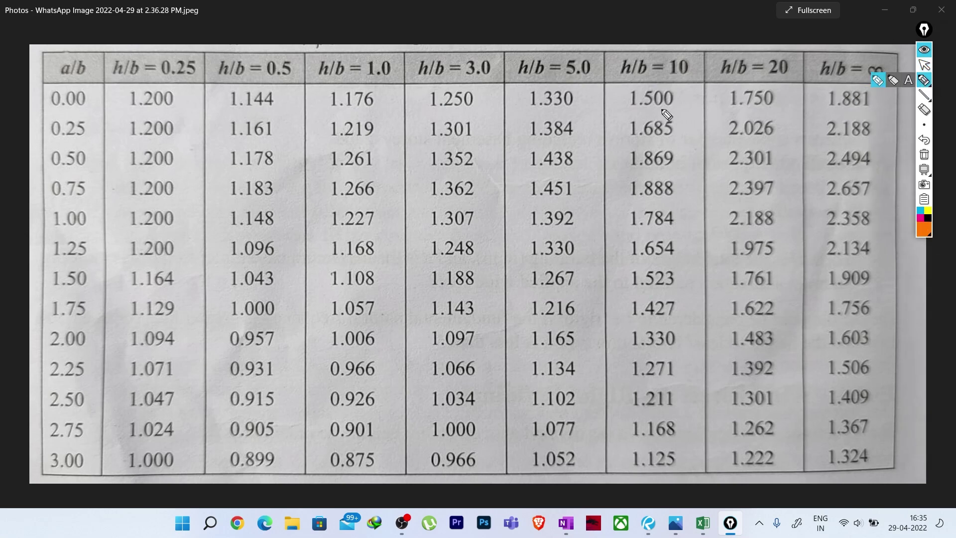
left_click_drag(92, 326, 100, 334)
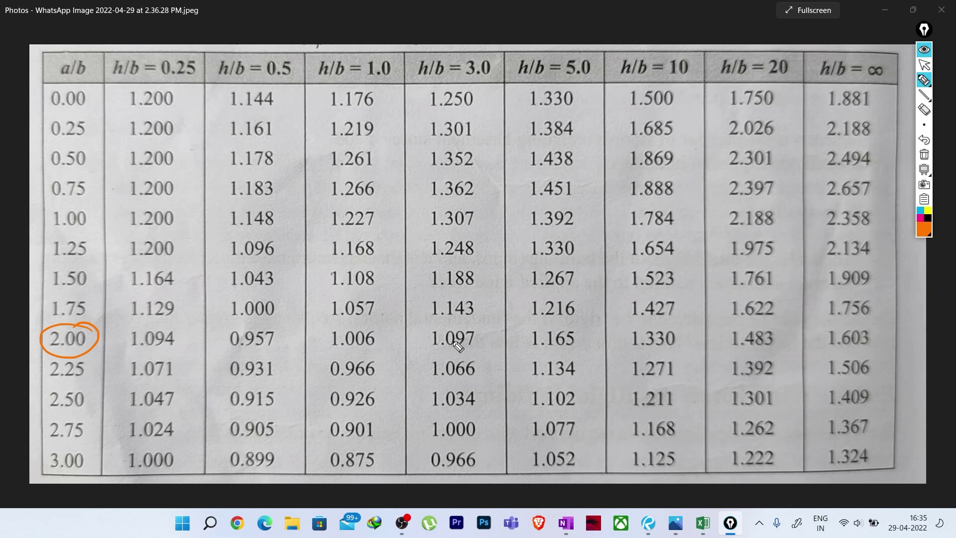
Step: Check h/b for the Y direction in the Excel workbook, then underline h/b = 1.0, h/b = 3.0, 1.006 and 1.097 in the table photo
left_click(924, 65)
left_click(702, 523)
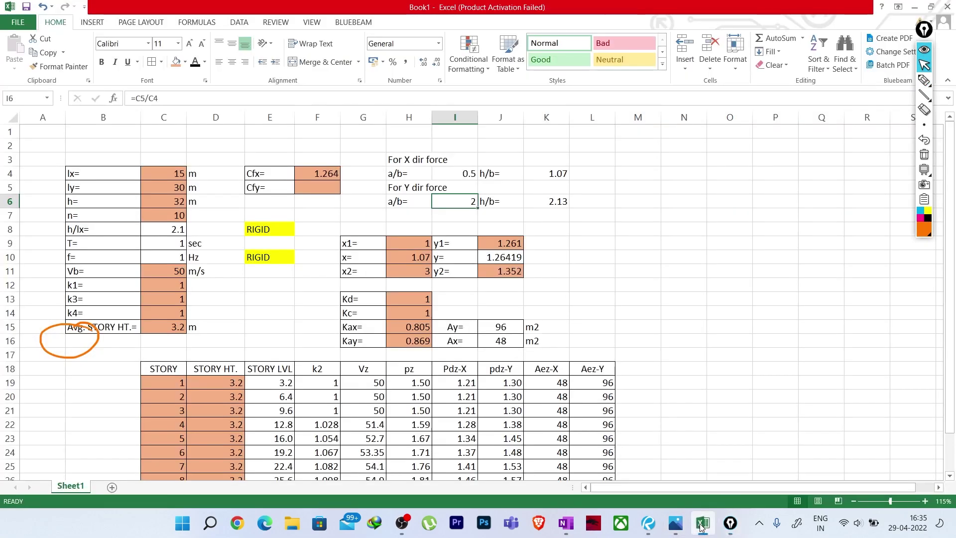
left_click(702, 524)
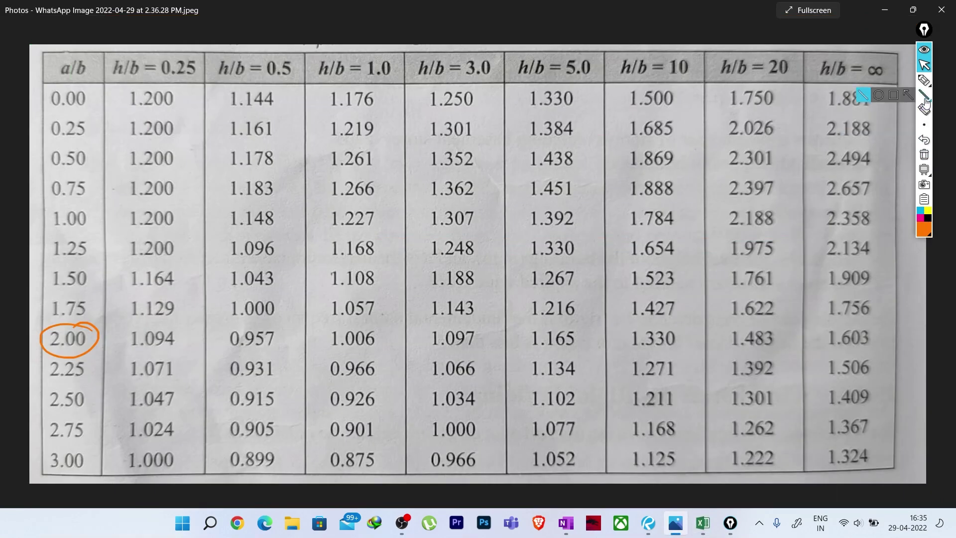
left_click(923, 80)
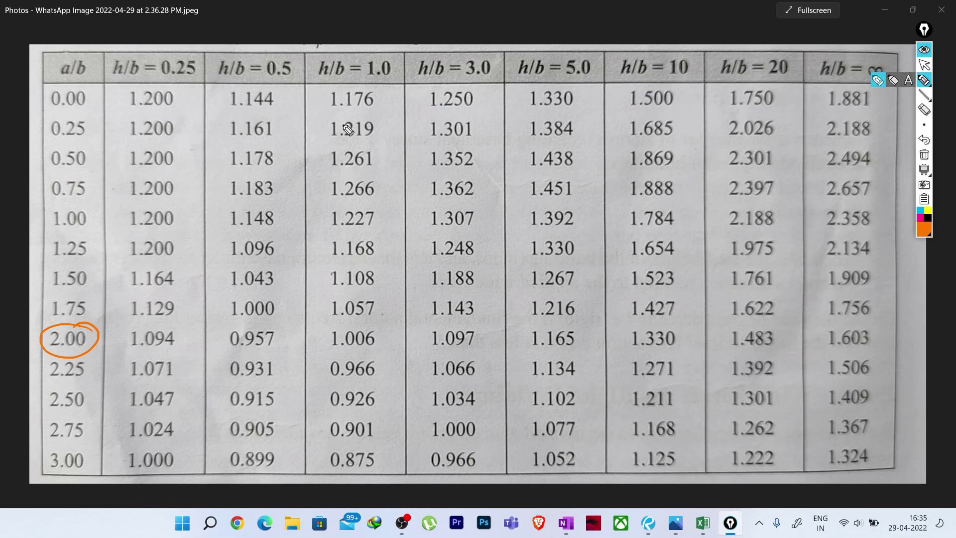
left_click_drag(340, 80, 498, 78)
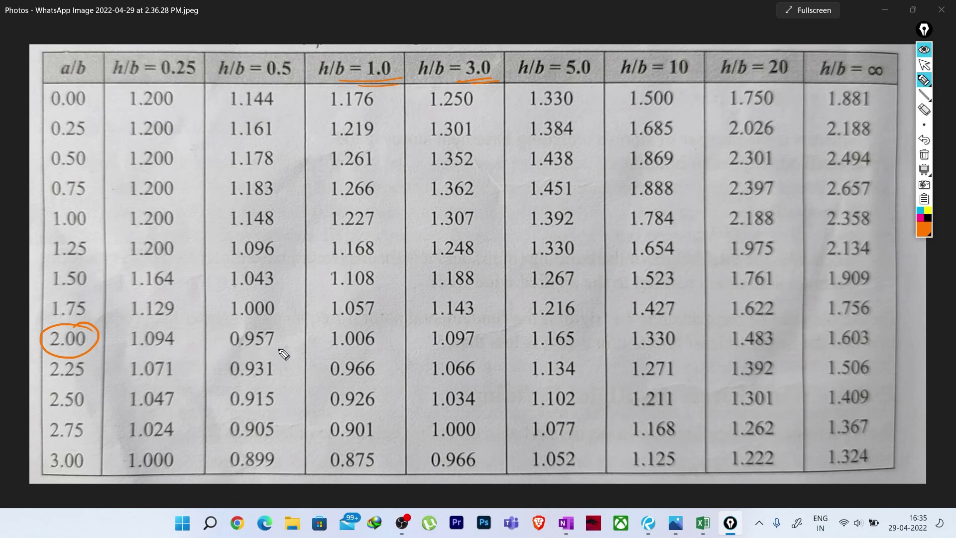
left_click_drag(332, 351, 370, 351)
left_click_drag(442, 353, 477, 352)
Step: Write the orange notes x1 = 1, x = 2.13 and x2 = 3 over the table's h/b = 10 column
left_click_drag(597, 192, 620, 219)
left_click_drag(629, 194, 668, 200)
mouse_move(631, 247)
left_mouse_down()
mouse_move(616, 256)
mouse_move(637, 260)
mouse_move(656, 235)
left_mouse_up()
left_click_drag(645, 244, 691, 233)
left_click(677, 234)
mouse_move(625, 285)
left_mouse_down()
mouse_move(633, 301)
mouse_move(623, 301)
mouse_move(660, 304)
mouse_move(673, 272)
left_mouse_up()
left_click_drag(662, 280, 692, 276)
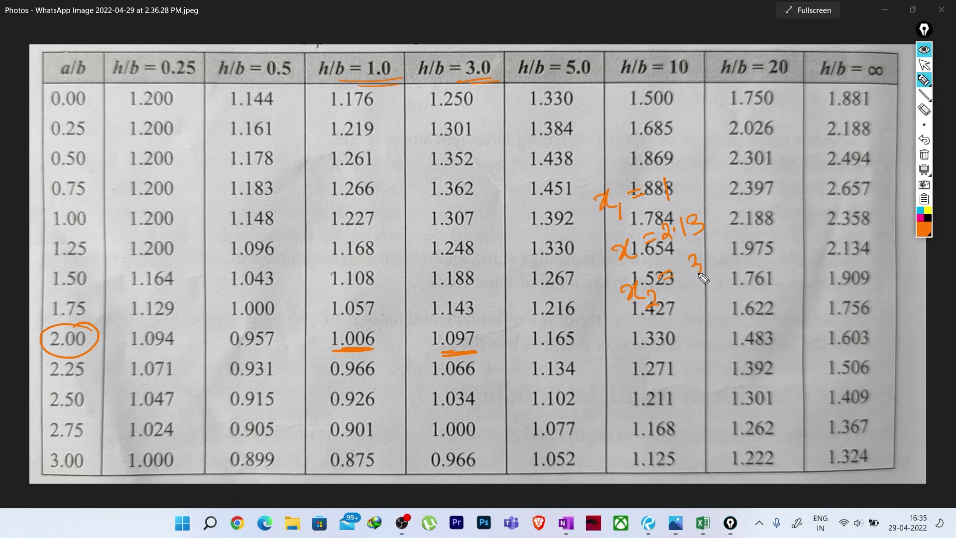
Step: Write y1 = 1.006 beside the x notes
left_click_drag(707, 163, 718, 182)
left_click_drag(728, 160, 722, 189)
mouse_move(738, 156)
left_mouse_down()
mouse_move(769, 159)
mouse_move(806, 130)
left_mouse_up()
left_click(779, 140)
left_click_drag(828, 118, 821, 131)
Step: Write y = ? and y2 = 1.097 below the y1 note
left_click_drag(735, 219, 744, 238)
left_click_drag(761, 217, 771, 213)
left_click_drag(762, 224, 772, 221)
left_click_drag(787, 186, 797, 204)
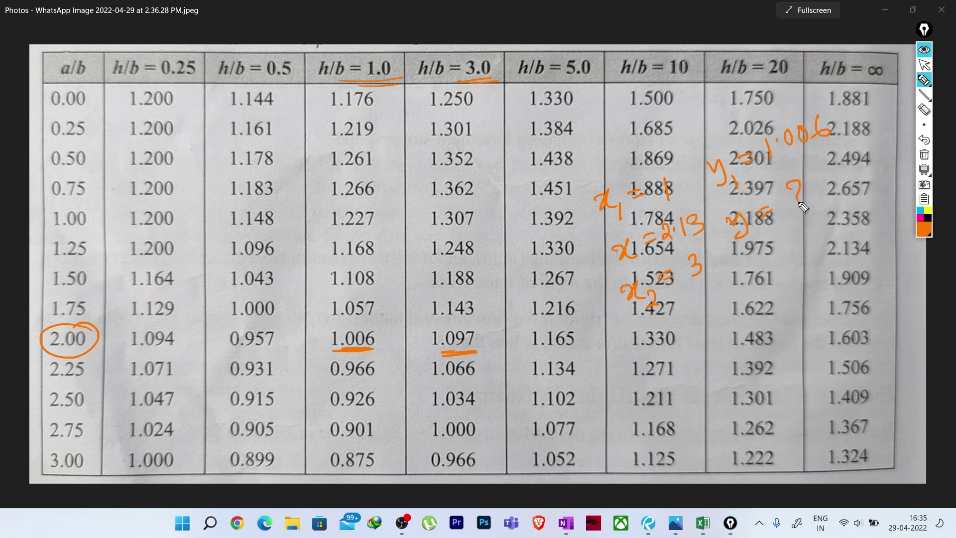
left_click(800, 216)
mouse_move(735, 266)
left_mouse_down()
mouse_move(781, 266)
mouse_move(799, 236)
left_mouse_up()
mouse_move(785, 249)
left_mouse_down()
mouse_move(806, 242)
mouse_move(820, 220)
mouse_move(838, 228)
left_mouse_up()
left_click(809, 232)
mouse_move(849, 209)
left_mouse_down()
mouse_move(854, 224)
mouse_move(868, 206)
left_mouse_up()
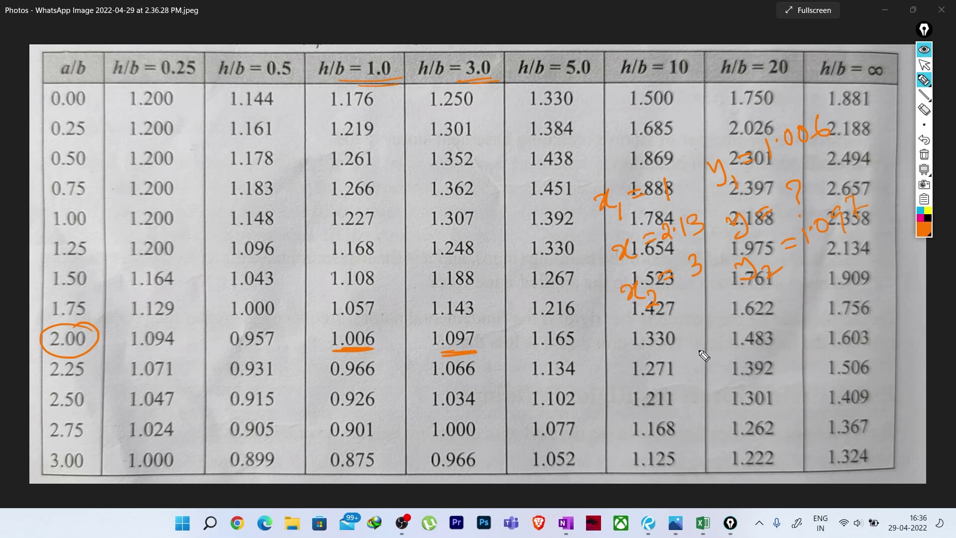
Step: Erase the circle around 2.00 and the underlines in the table, keeping the x and y notes
left_click(924, 109)
mouse_move(529, 230)
left_mouse_down()
mouse_move(465, 367)
mouse_move(81, 359)
left_mouse_up()
left_click_drag(339, 84, 490, 86)
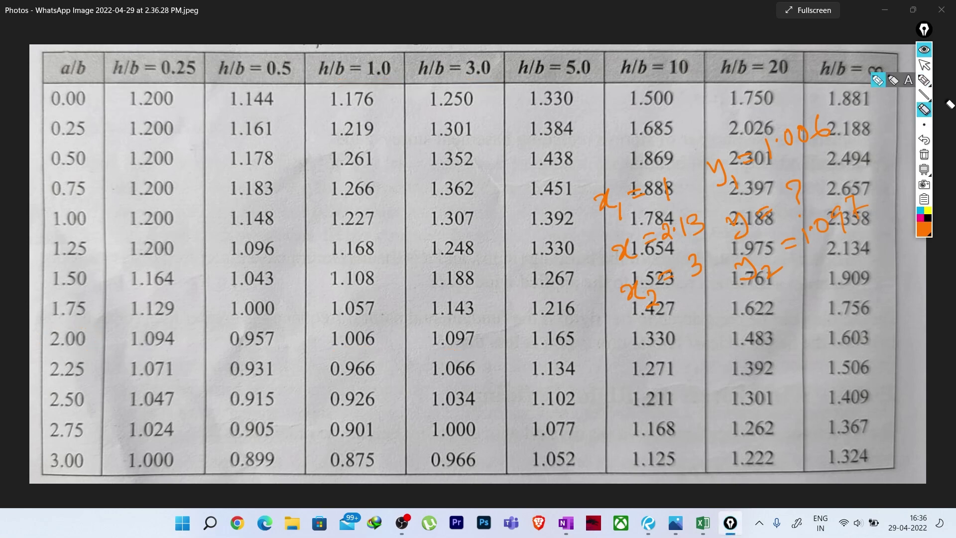
Step: Switch to the Excel workbook and set x to 2.13 in H10
left_click(924, 64)
left_click(647, 522)
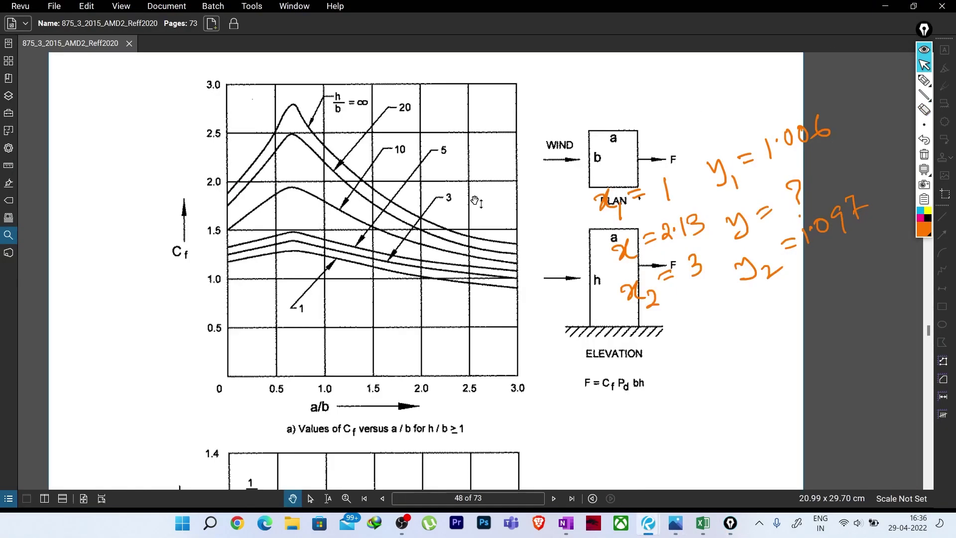
left_click(702, 522)
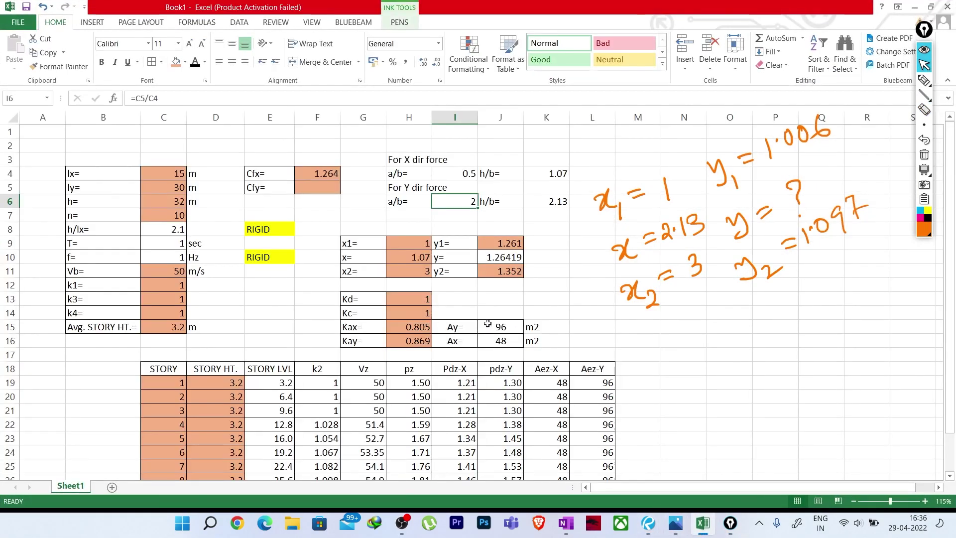
left_click(414, 239)
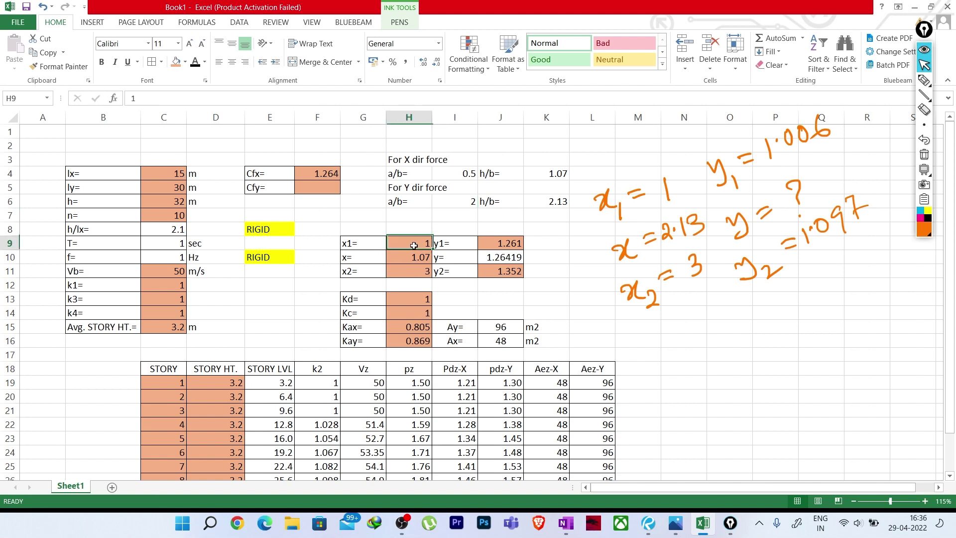
left_click(412, 259)
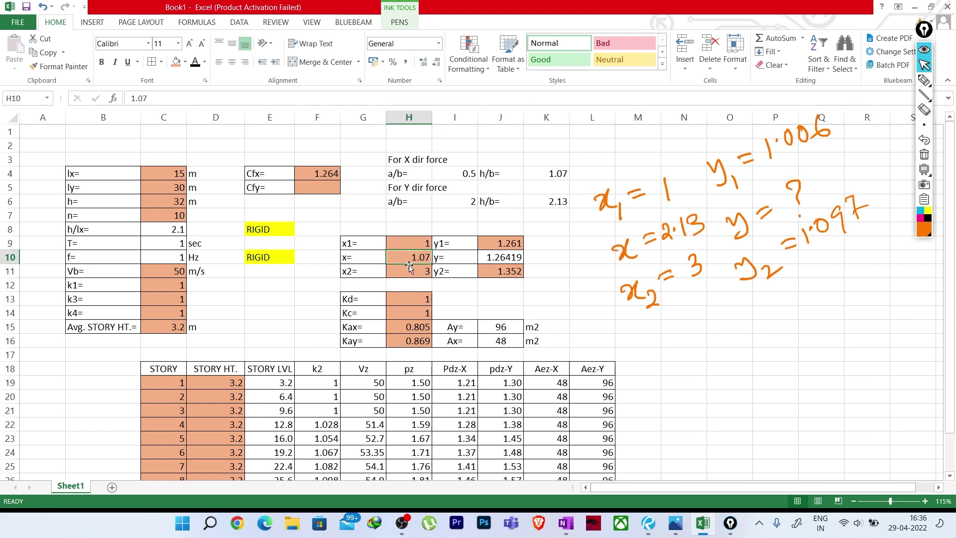
type("2.13")
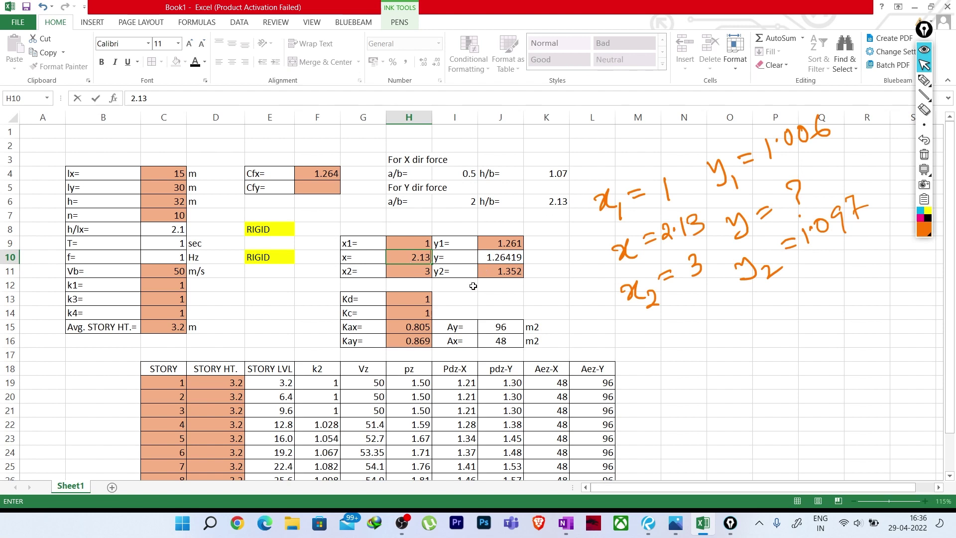
left_click(463, 302)
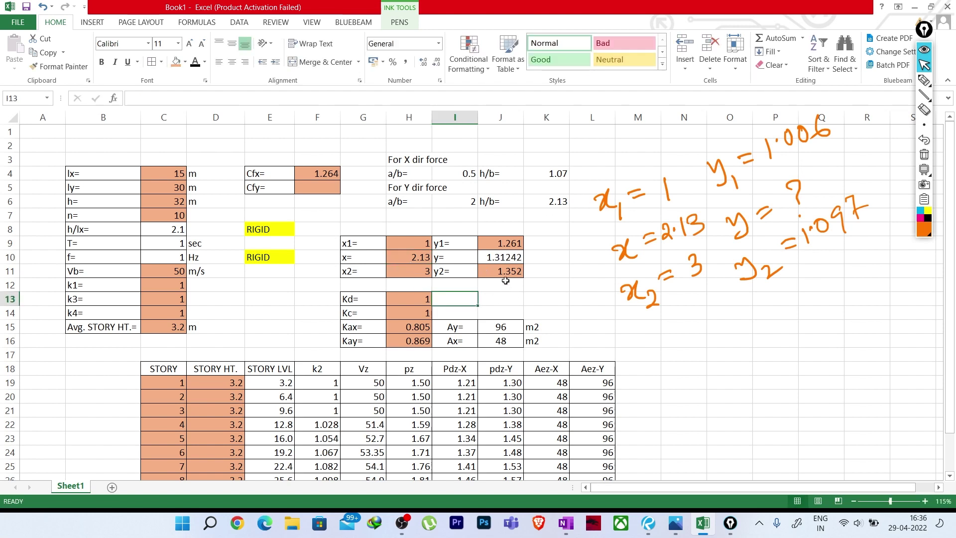
Step: Set y1 to 1.006 in J9 and y2 to 1.097 in J11
left_click(502, 243)
type("1")
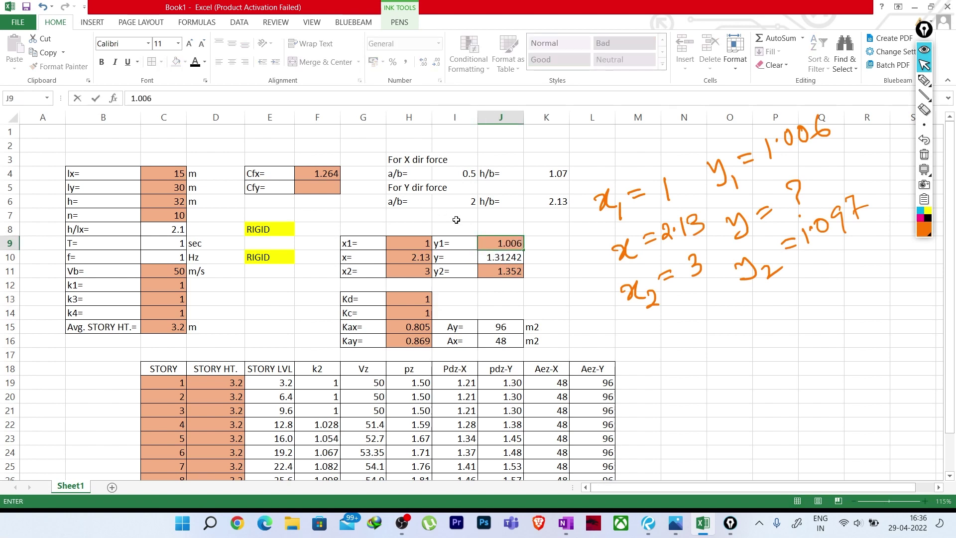
type(".006")
key("Return")
left_click(501, 275)
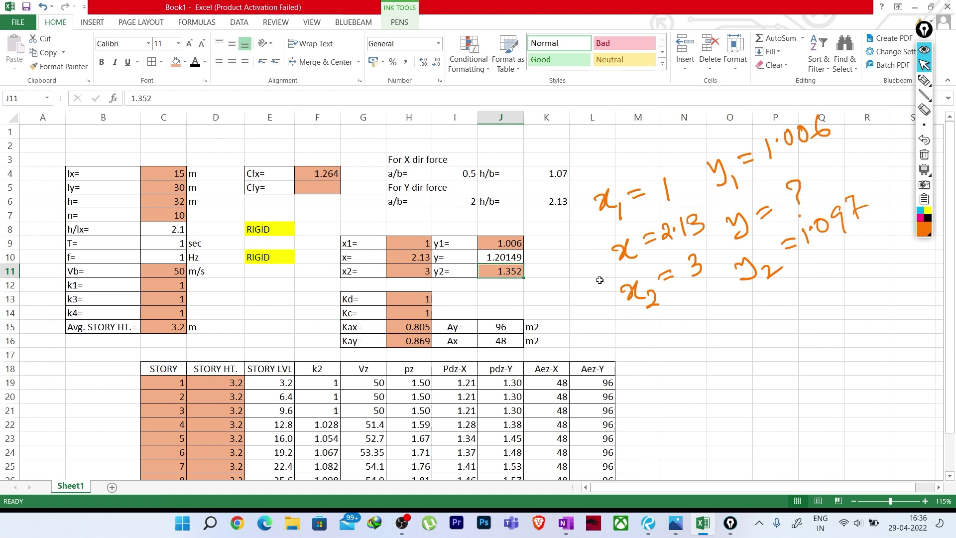
type("1")
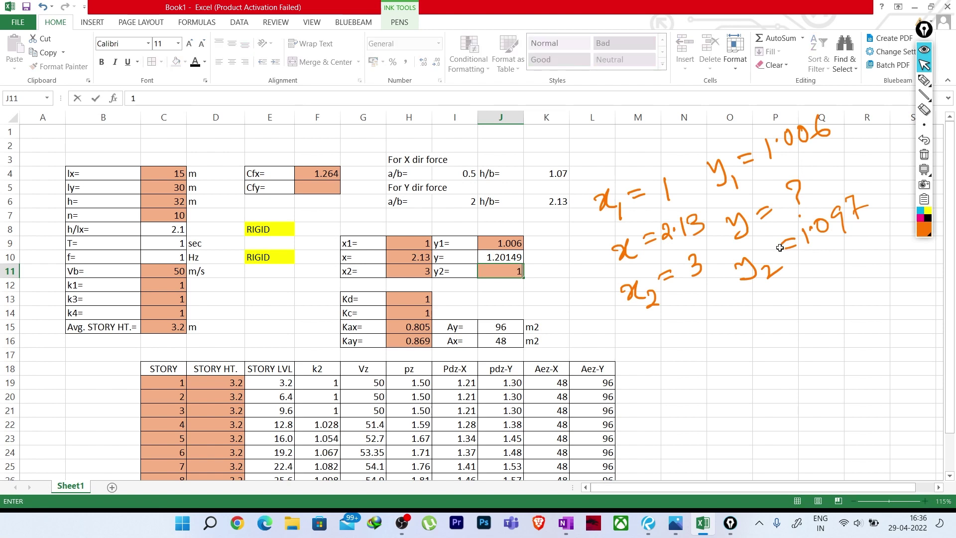
type(".097")
key("Return")
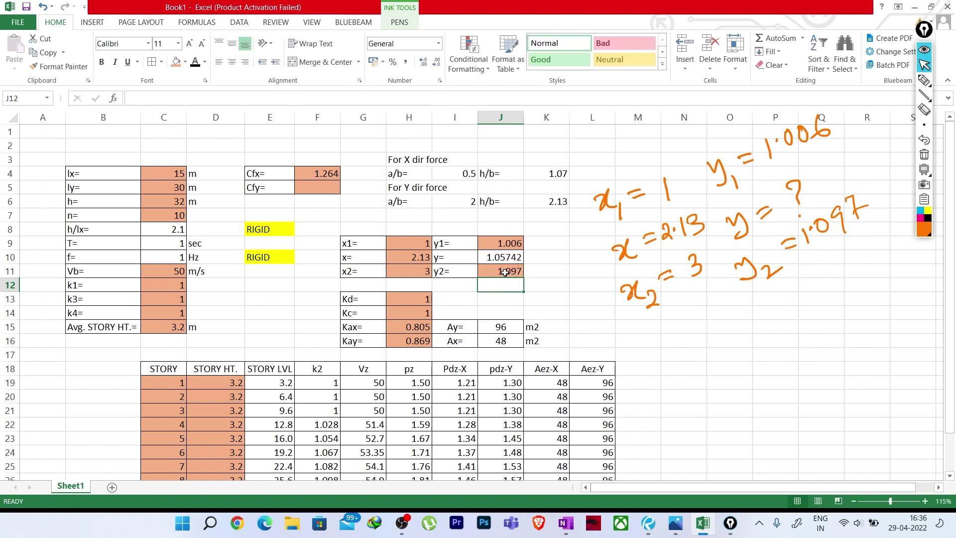
Step: Set Cfy to 1.057 in F5 and clear the handwritten x and y notes from the screen
left_click(318, 190)
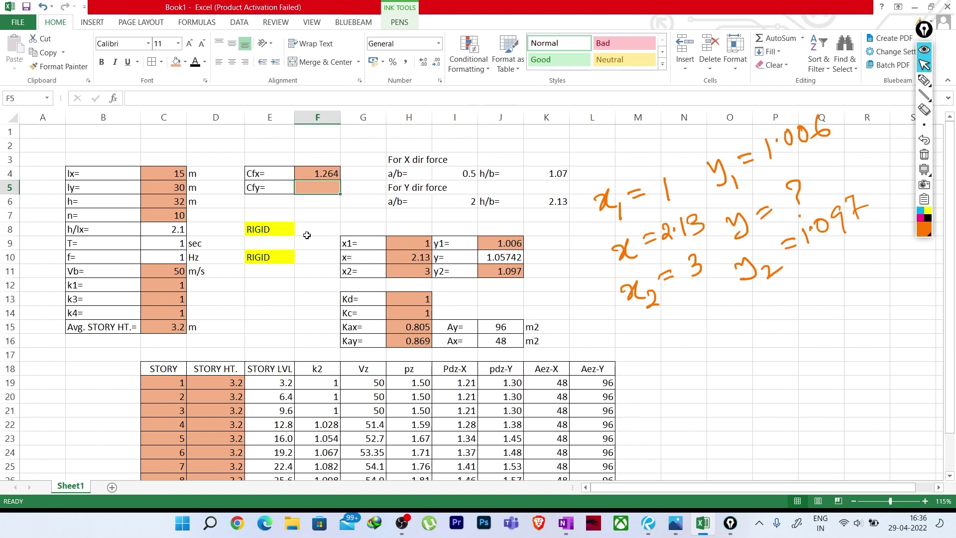
type("1.057")
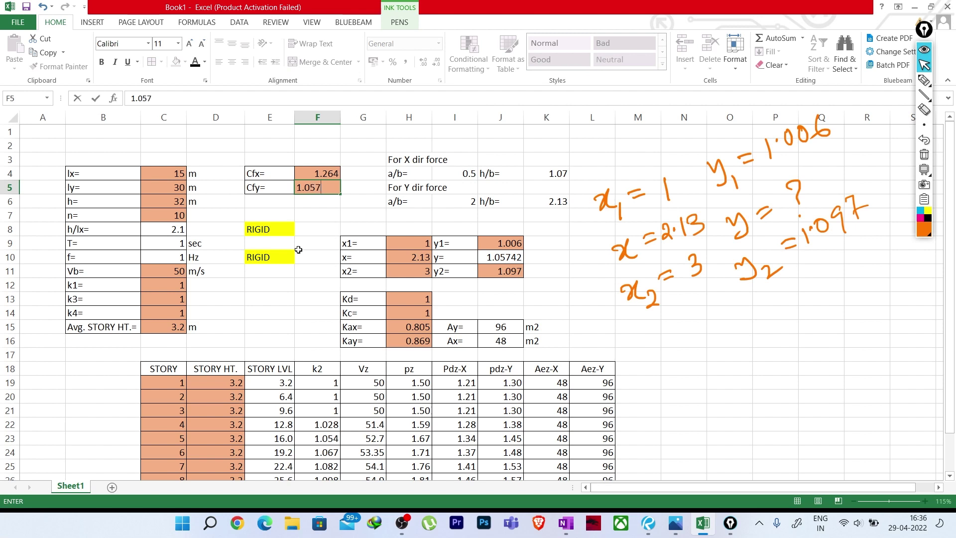
key("Return")
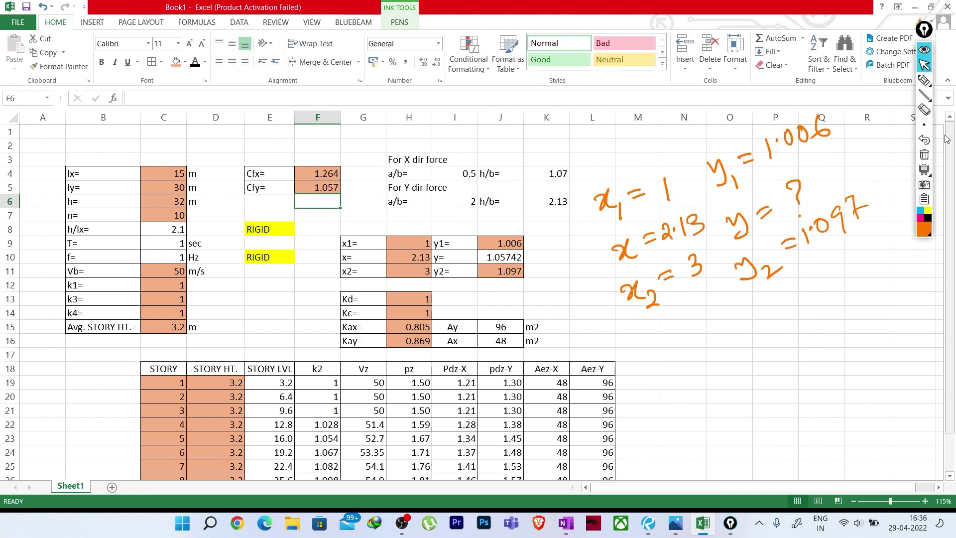
left_click(923, 155)
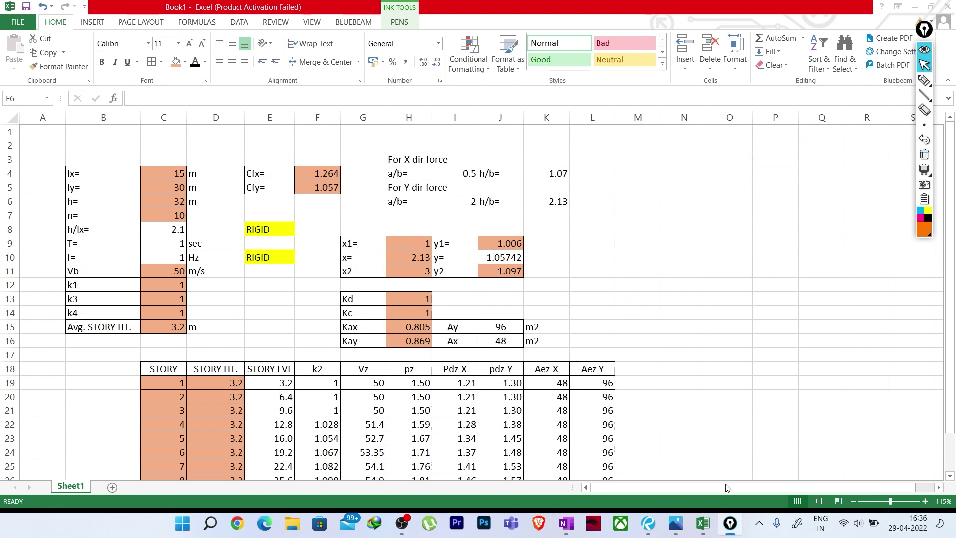
Step: Switch to the OneNote notes and ready the purple pen on blank space below the Kax and Kay formulas
left_click(675, 522)
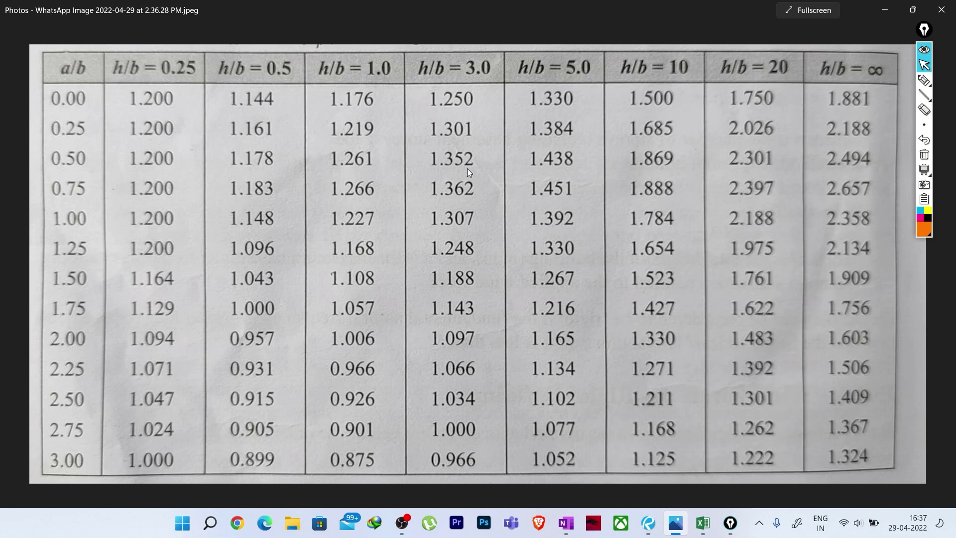
left_click(566, 523)
left_click(66, 53)
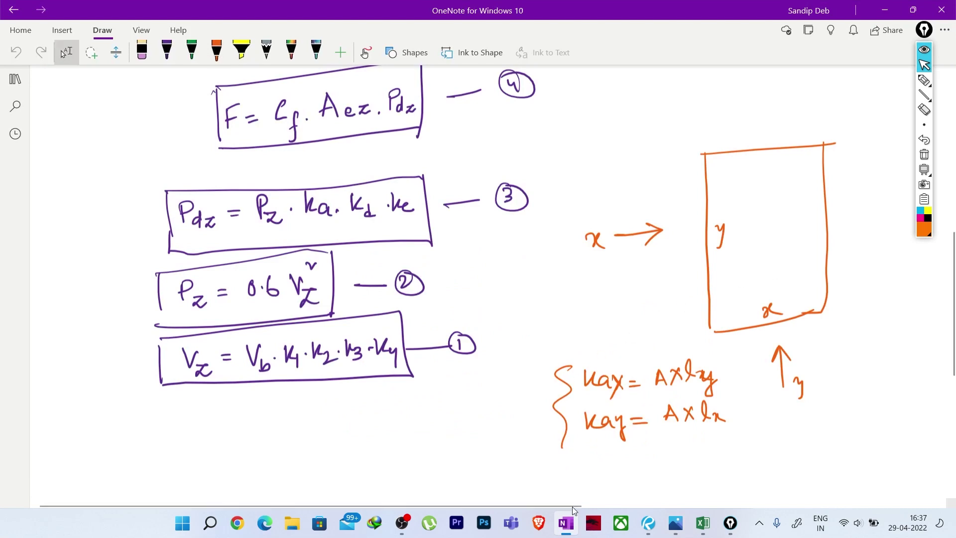
scroll(423, 393, "down", 6)
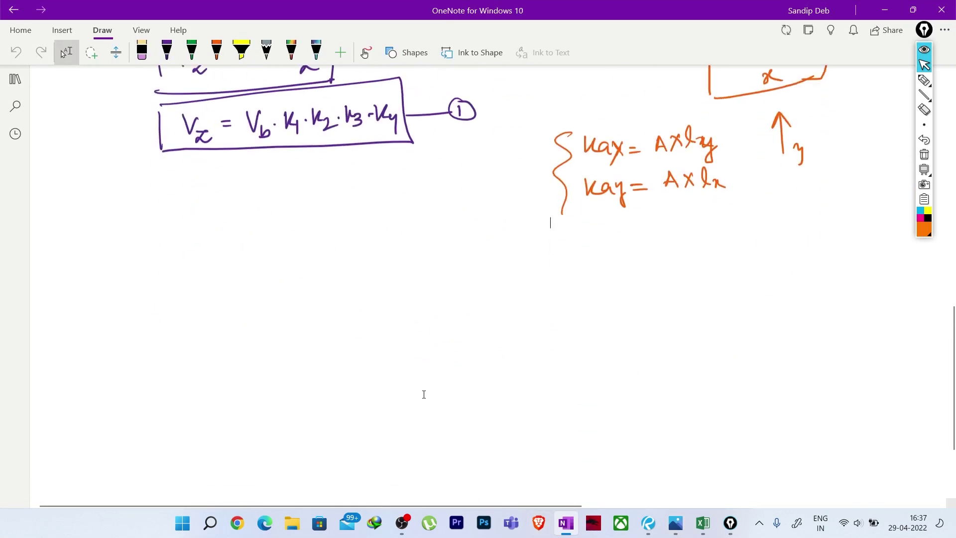
left_click(216, 49)
left_click(167, 49)
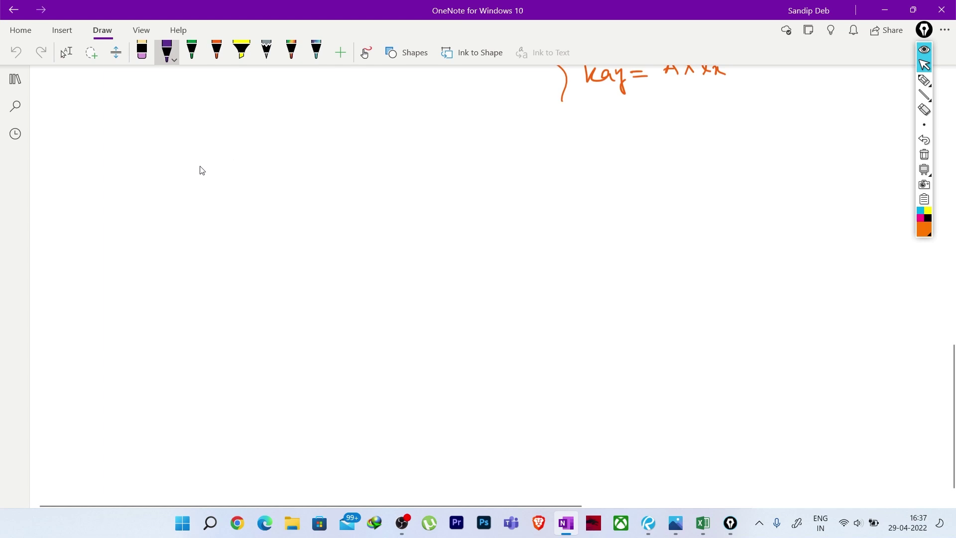
Step: Write A1, a circled A and A2 in a row as column labels
mouse_move(254, 162)
left_mouse_down()
mouse_move(258, 143)
mouse_move(267, 160)
left_mouse_up()
left_click_drag(255, 155, 276, 173)
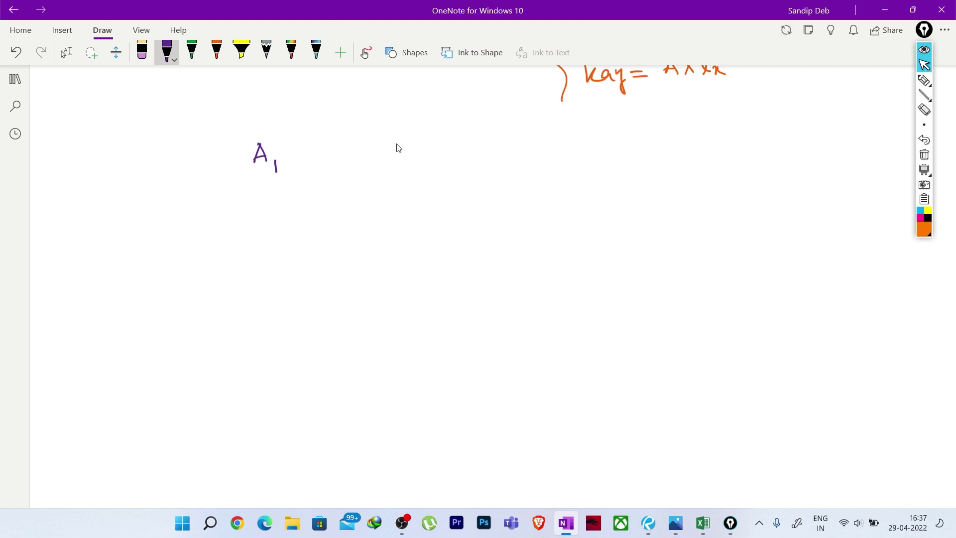
left_click_drag(394, 158, 404, 149)
left_click_drag(414, 154, 429, 157)
mouse_move(323, 160)
left_mouse_down()
mouse_move(328, 142)
mouse_move(335, 160)
left_mouse_up()
mouse_move(323, 153)
left_mouse_down()
mouse_move(332, 152)
mouse_move(318, 165)
left_mouse_up()
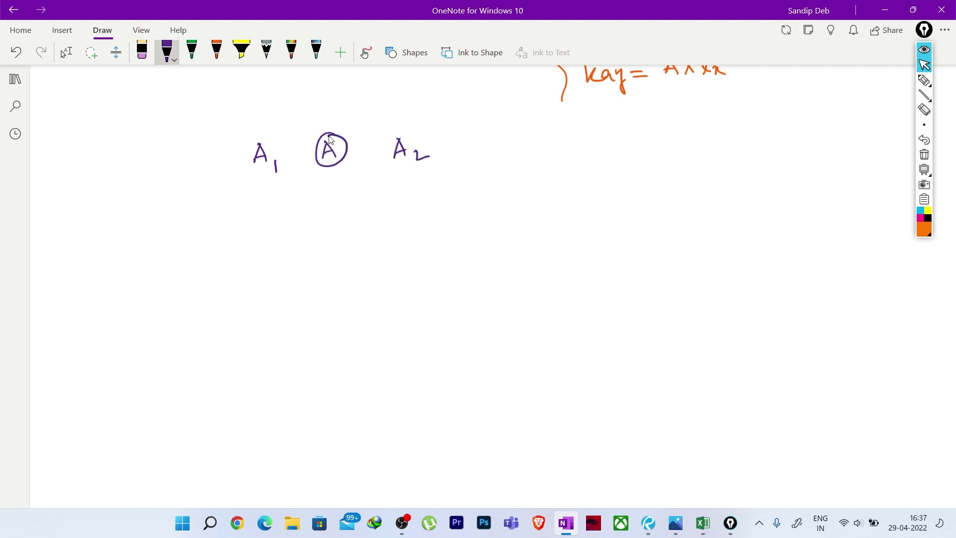
Step: Write h/b above each of the three column labels and draw a small arrow rising from the middle one
left_click_drag(314, 116, 321, 106)
left_click_drag(327, 105, 329, 118)
mouse_move(251, 125)
left_mouse_down()
mouse_move(260, 115)
mouse_move(267, 126)
left_mouse_up()
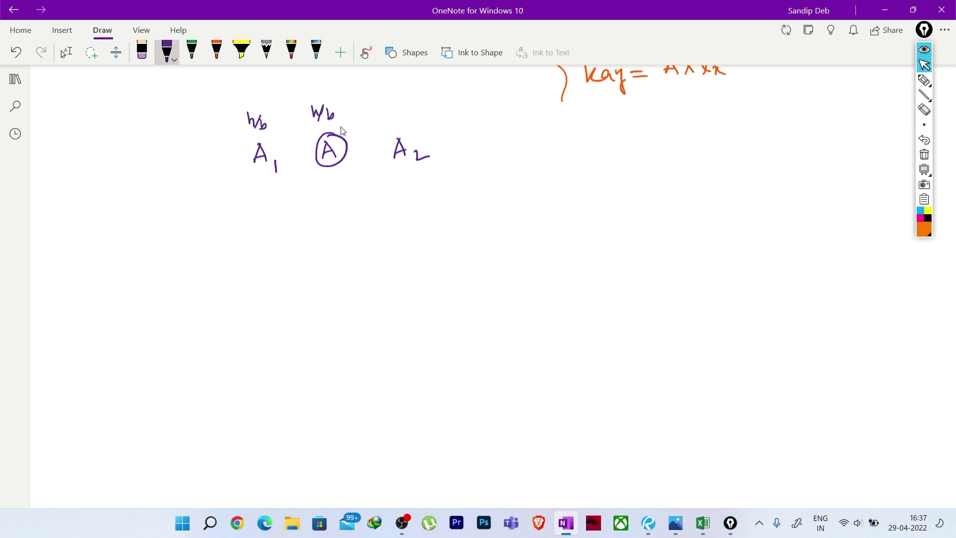
left_click_drag(385, 101, 394, 119)
left_click_drag(401, 103, 403, 118)
left_click_drag(341, 137, 356, 115)
Step: Write B1 as a row label and erase it together with the A1, A and A2 column labels
mouse_move(179, 198)
left_mouse_down()
mouse_move(180, 217)
mouse_move(197, 229)
left_mouse_up()
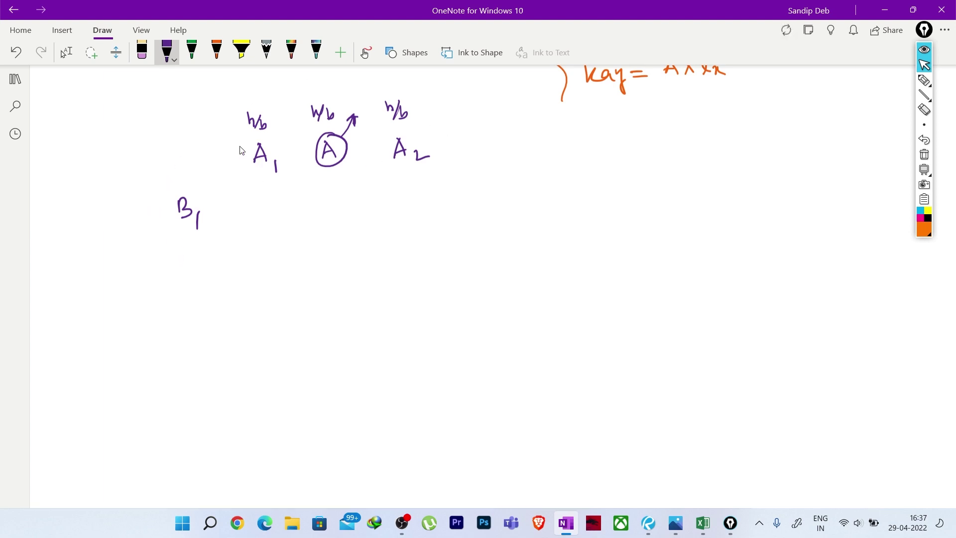
left_click(142, 50)
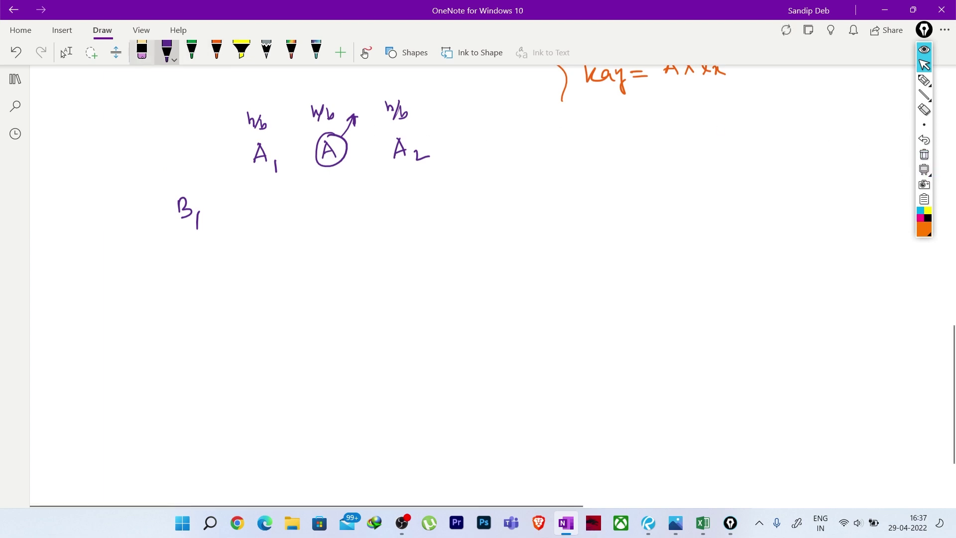
mouse_move(277, 166)
left_mouse_down()
mouse_move(268, 166)
mouse_move(326, 149)
mouse_move(421, 149)
mouse_move(405, 153)
left_mouse_up()
left_click_drag(195, 215, 209, 227)
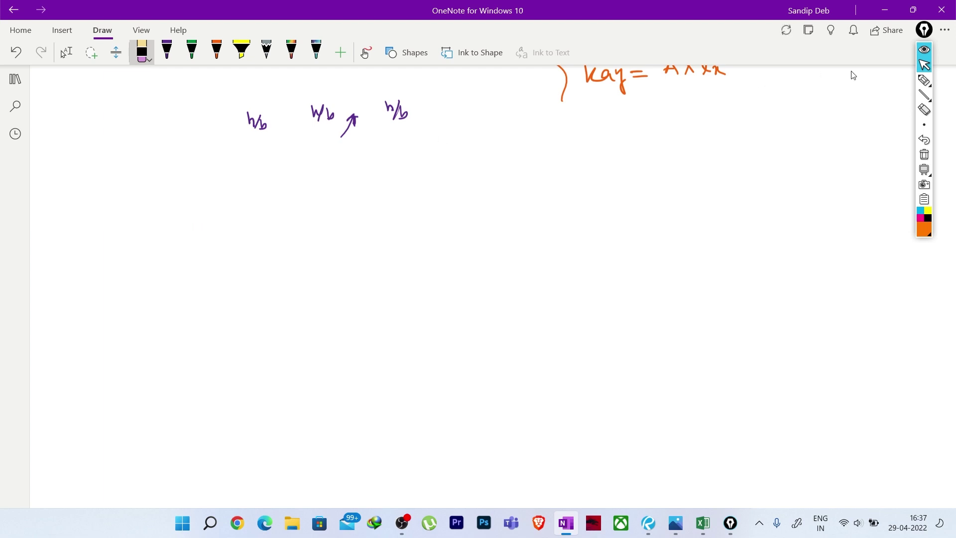
Step: Write B1, B and B2 beneath the three h/b headings and underline each one
left_click(167, 52)
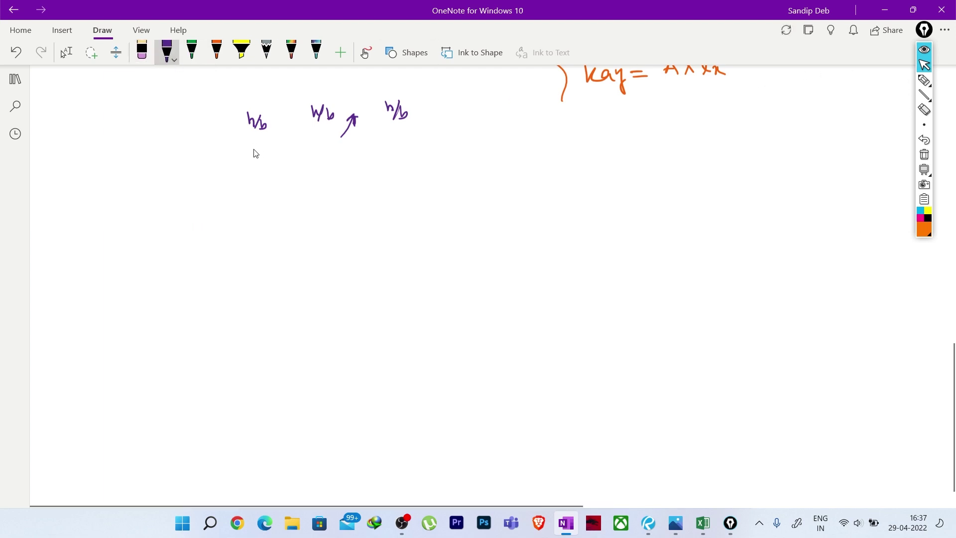
mouse_move(252, 148)
left_mouse_down()
mouse_move(254, 166)
mouse_move(270, 163)
mouse_move(269, 174)
left_mouse_up()
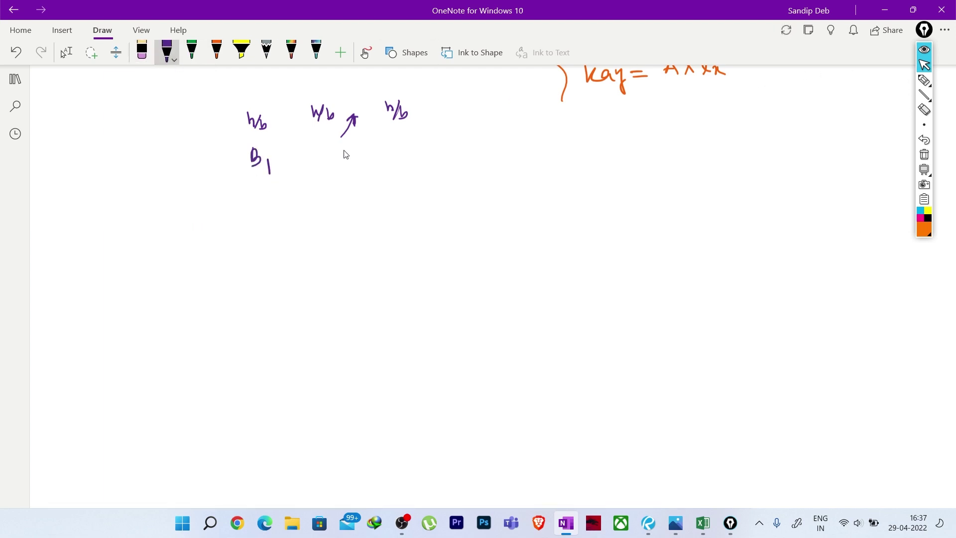
left_click_drag(352, 157, 353, 145)
left_click(142, 51)
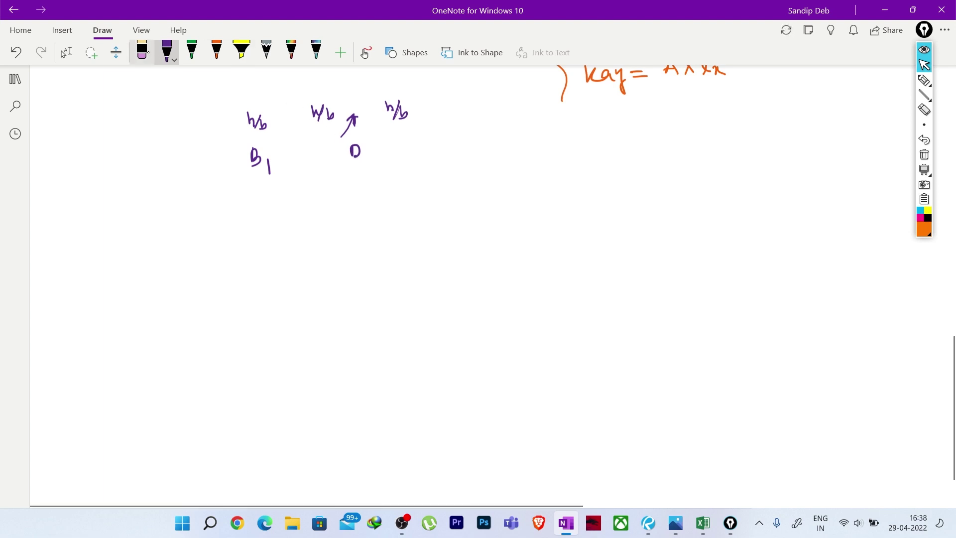
left_click(355, 151)
left_click(167, 49)
left_click_drag(324, 144, 332, 164)
mouse_move(408, 135)
left_mouse_down()
mouse_move(410, 154)
mouse_move(449, 146)
left_mouse_up()
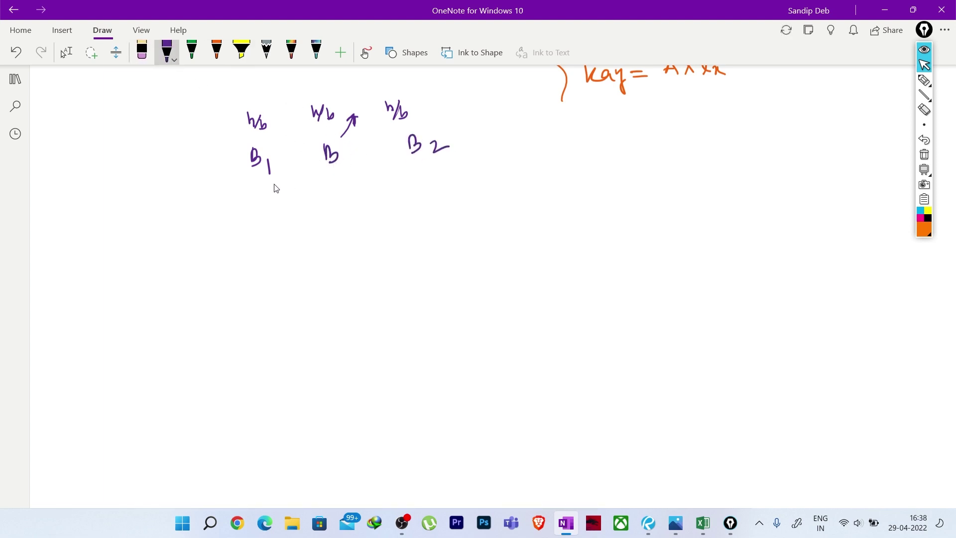
left_click_drag(245, 186, 346, 174)
left_click_drag(414, 173, 441, 169)
Step: Write a circled a/b heading beside the columns and list A1, A and A2 below it as row labels
mouse_move(116, 177)
left_mouse_down()
mouse_move(107, 193)
mouse_move(130, 201)
left_mouse_up()
mouse_move(117, 161)
left_mouse_down()
mouse_move(125, 204)
mouse_move(109, 164)
left_mouse_up()
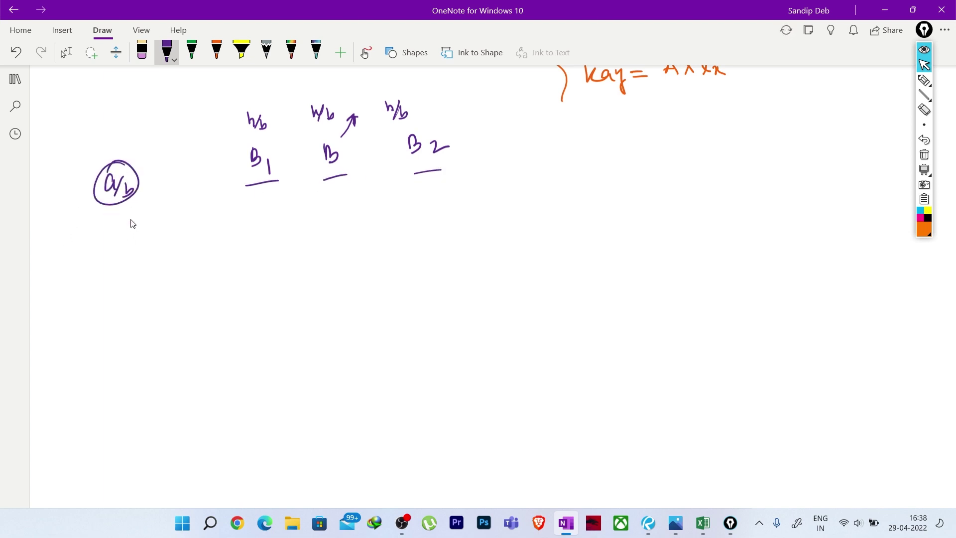
left_click_drag(126, 227, 122, 248)
left_click_drag(127, 228, 137, 247)
left_click_drag(124, 241, 147, 257)
left_click_drag(131, 294, 125, 312)
left_click_drag(132, 294, 139, 309)
mouse_move(141, 345)
left_mouse_down()
mouse_move(137, 361)
mouse_move(147, 358)
left_mouse_up()
left_click_drag(138, 353, 174, 357)
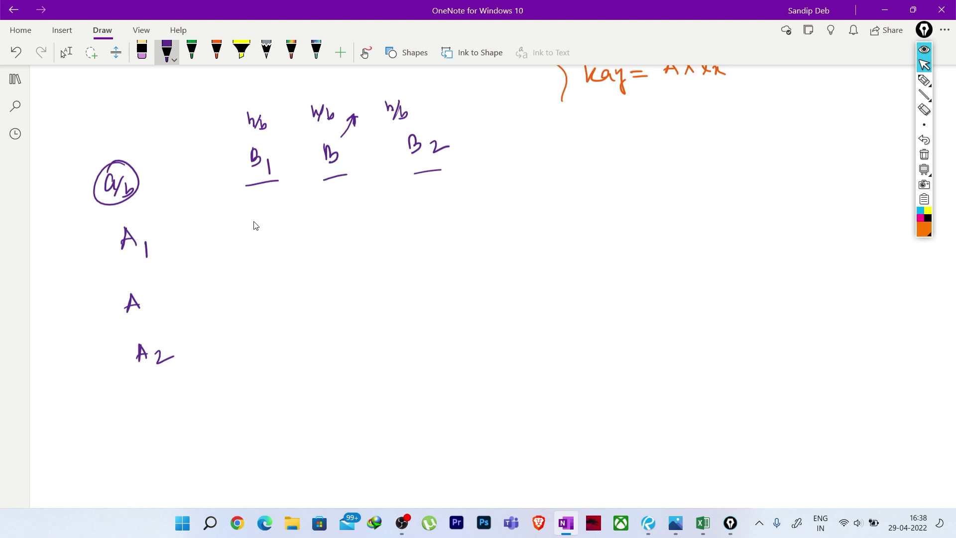
Step: Fill in the corner coefficients C1,1 and C1,2 in row A1 and C2,1 and C2,2 in row A2
mouse_move(256, 218)
left_mouse_down()
mouse_move(254, 232)
mouse_move(264, 243)
mouse_move(271, 236)
left_mouse_up()
left_click_drag(425, 203, 439, 230)
left_click_drag(451, 207, 471, 213)
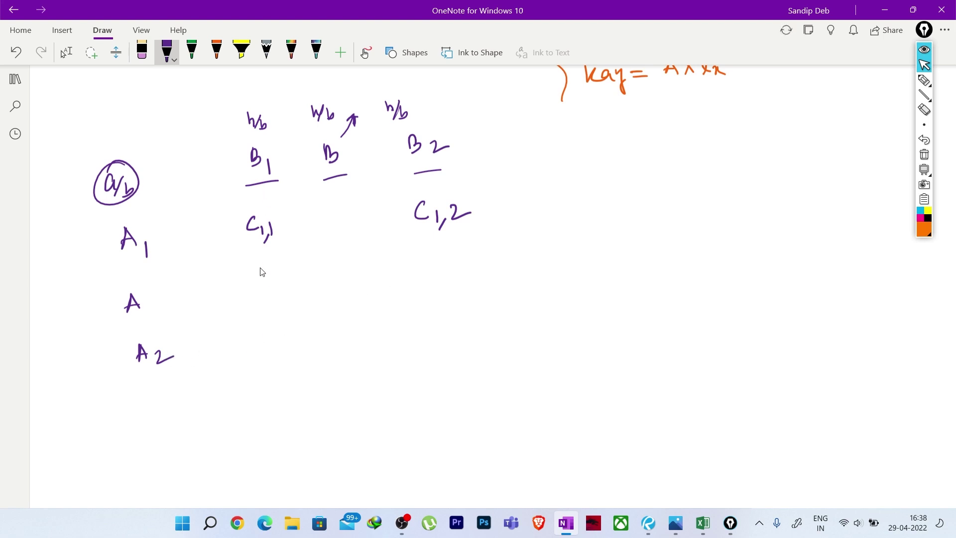
mouse_move(257, 330)
left_mouse_down()
mouse_move(256, 343)
mouse_move(276, 357)
left_mouse_up()
mouse_move(436, 319)
left_mouse_down()
mouse_move(455, 339)
mouse_move(452, 352)
left_mouse_up()
left_click_drag(463, 323, 481, 336)
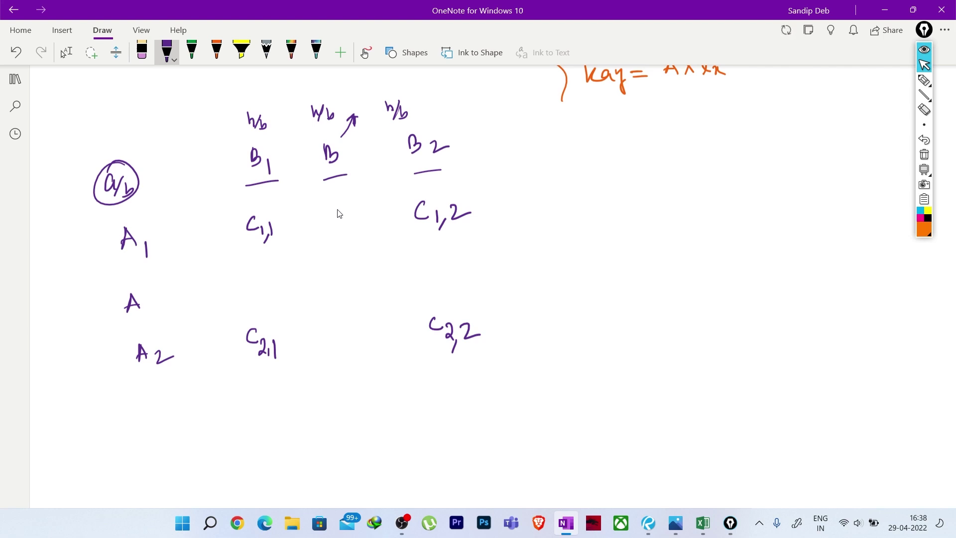
Step: Draw hatched circles at A1/B and A/B1 and connect both with lines to a point labelled C
mouse_move(343, 211)
left_mouse_down()
mouse_move(332, 222)
mouse_move(347, 212)
left_mouse_up()
left_click_drag(262, 282, 253, 297)
left_click_drag(267, 285, 258, 300)
left_click_drag(342, 212, 337, 223)
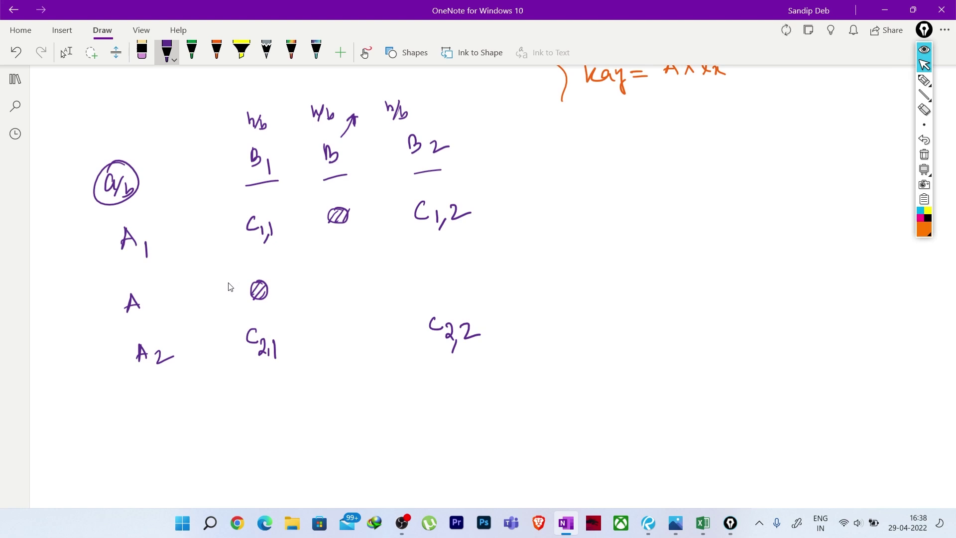
mouse_move(261, 285)
left_mouse_down()
mouse_move(252, 296)
mouse_move(345, 277)
left_mouse_up()
mouse_move(339, 223)
left_mouse_down()
mouse_move(344, 278)
mouse_move(370, 282)
left_mouse_up()
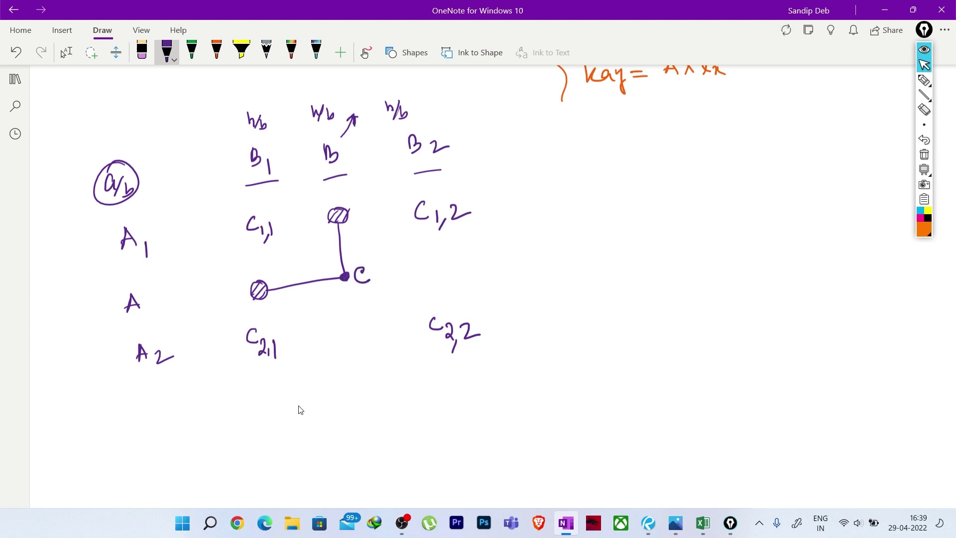
Step: Add a check mark and question mark to both A and B, and write = ? after C
mouse_move(349, 147)
left_mouse_down()
mouse_move(354, 159)
mouse_move(359, 148)
left_mouse_up()
mouse_move(367, 150)
left_mouse_down()
mouse_move(362, 159)
mouse_move(373, 142)
mouse_move(372, 150)
left_mouse_up()
left_click(375, 159)
left_click_drag(143, 299, 149, 297)
left_click_drag(143, 305, 189, 278)
left_click(167, 310)
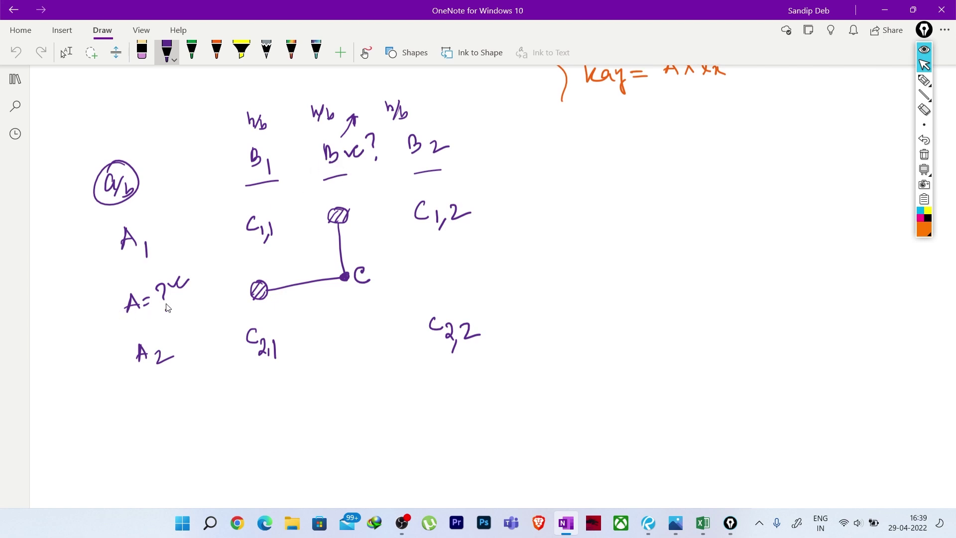
left_click_drag(376, 274, 387, 271)
left_click_drag(378, 281, 396, 277)
left_click(396, 283)
Step: Draw a vertical divider beside the grid and start the formula C = [((B2 − B)/(B2 − B1)) C1,1
mouse_move(527, 143)
left_mouse_down()
mouse_move(536, 204)
mouse_move(523, 313)
left_mouse_up()
mouse_move(563, 156)
left_mouse_down()
mouse_move(562, 170)
mouse_move(586, 152)
mouse_move(625, 205)
left_mouse_up()
mouse_move(616, 145)
left_mouse_down()
mouse_move(622, 160)
mouse_move(645, 161)
mouse_move(655, 145)
mouse_move(675, 148)
mouse_move(664, 149)
left_mouse_up()
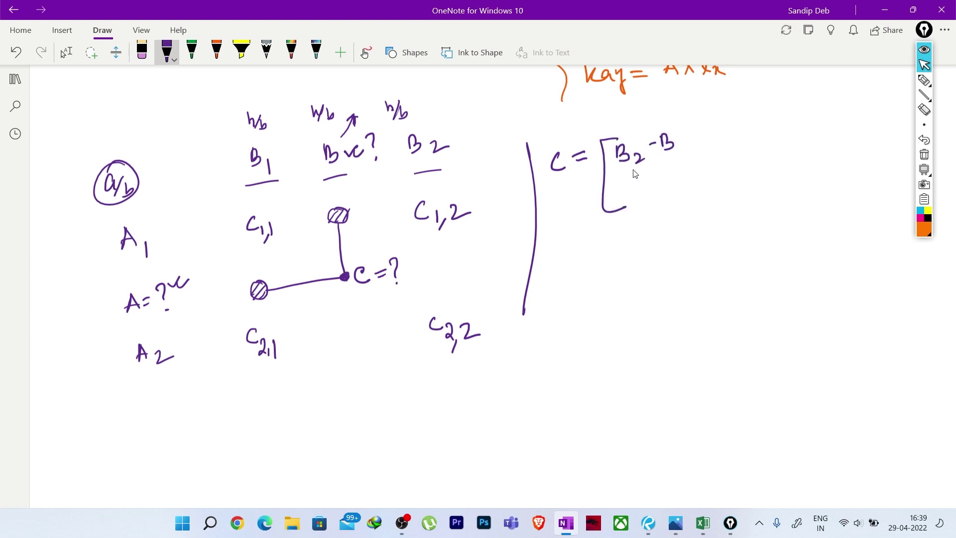
left_click_drag(616, 175, 681, 161)
left_click_drag(625, 184, 631, 197)
left_click_drag(645, 189, 655, 195)
mouse_move(658, 182)
left_mouse_down()
mouse_move(657, 193)
mouse_move(665, 186)
mouse_move(674, 199)
left_mouse_up()
left_click_drag(688, 133, 683, 193)
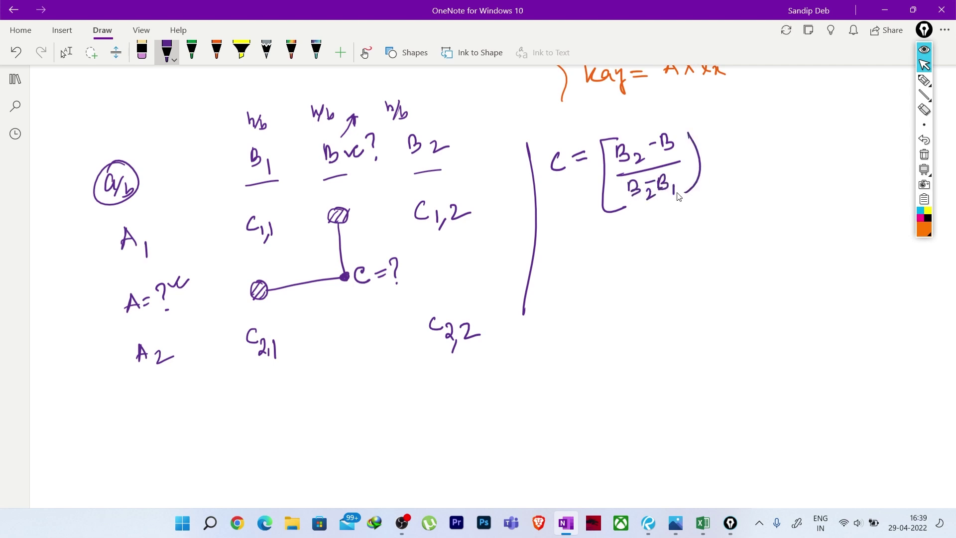
left_click_drag(617, 146, 620, 195)
mouse_move(711, 154)
left_mouse_down()
mouse_move(706, 164)
mouse_move(723, 179)
left_mouse_up()
mouse_move(728, 182)
left_mouse_down()
mouse_move(721, 192)
mouse_move(734, 179)
left_mouse_up()
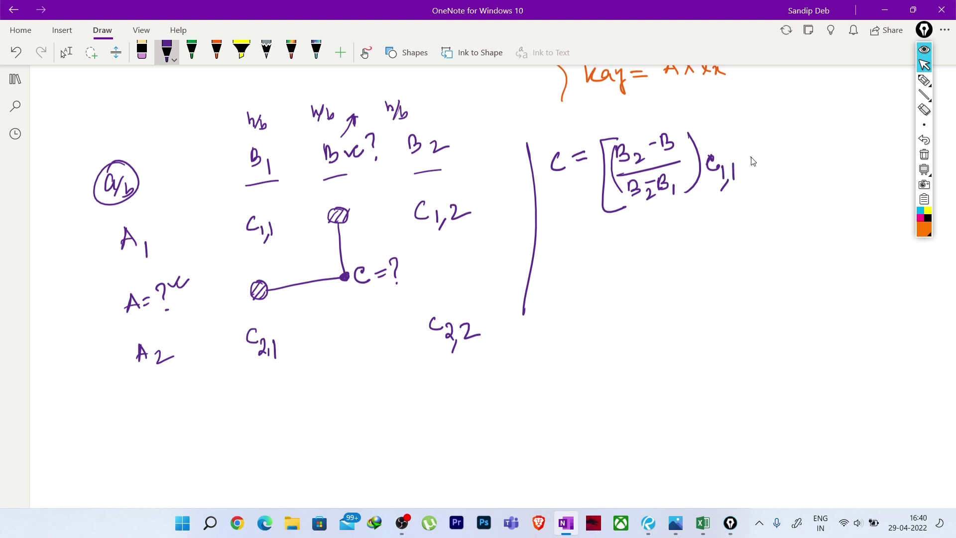
Step: Continue the formula with + ((B − B1)/(B2 − B1)) C1,2, a closing square bracket and a multiplication sign
left_click_drag(748, 158, 769, 155)
left_click_drag(760, 148, 759, 168)
mouse_move(789, 124)
left_mouse_down()
mouse_move(797, 189)
mouse_move(802, 147)
mouse_move(823, 137)
left_mouse_up()
mouse_move(828, 128)
left_mouse_down()
mouse_move(829, 144)
mouse_move(851, 147)
mouse_move(805, 189)
mouse_move(832, 188)
left_mouse_up()
mouse_move(825, 174)
left_mouse_down()
mouse_move(841, 168)
mouse_move(841, 178)
left_mouse_up()
left_click_drag(840, 162, 850, 185)
left_click_drag(857, 125, 861, 180)
left_click_drag(883, 144, 887, 167)
left_click_drag(898, 151, 911, 156)
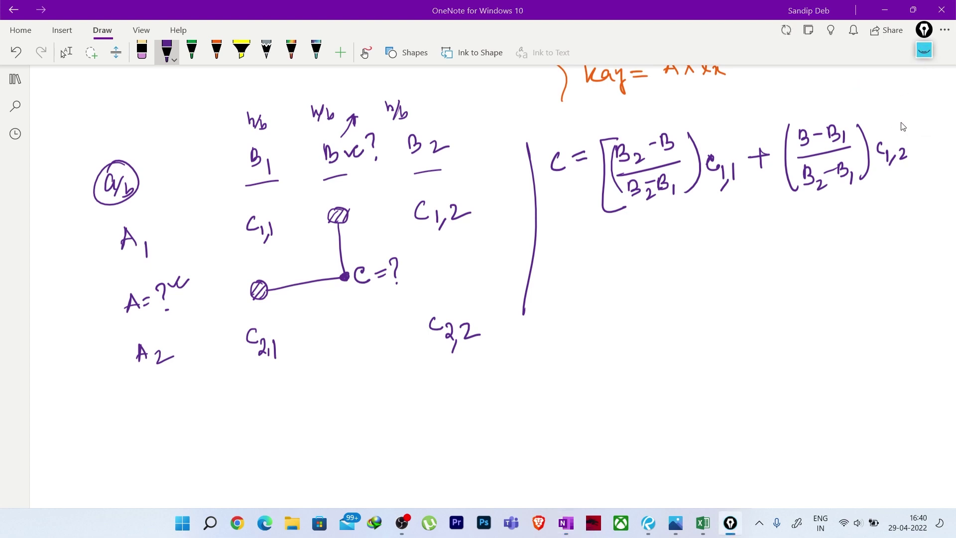
mouse_move(891, 115)
left_mouse_down()
mouse_move(917, 185)
mouse_move(892, 187)
left_mouse_up()
mouse_move(923, 140)
left_mouse_down()
mouse_move(934, 150)
mouse_move(921, 159)
left_mouse_up()
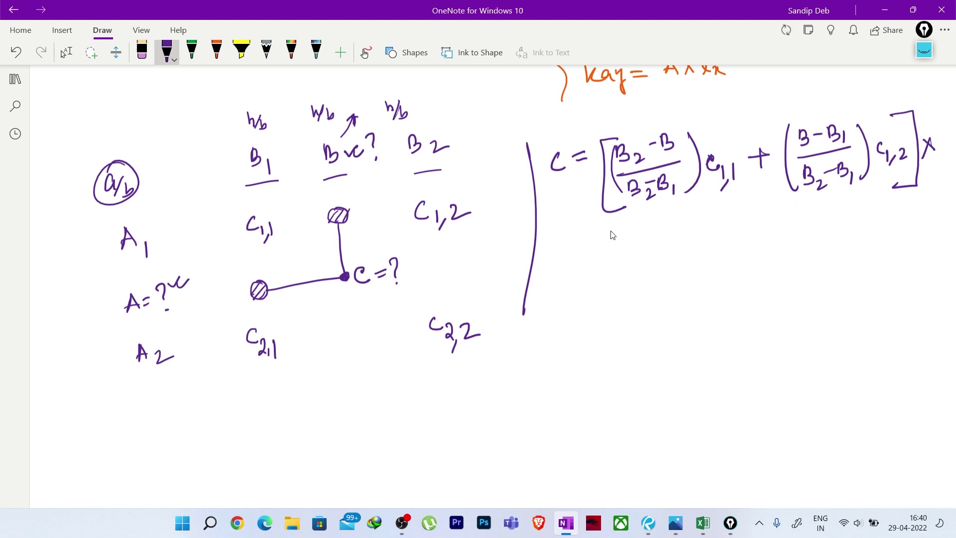
Step: Write the factor ((A2 − A)/(A2 − A1)) on the formula's second line and close it with a square bracket
mouse_move(652, 222)
left_mouse_down()
mouse_move(663, 261)
mouse_move(672, 232)
mouse_move(686, 236)
mouse_move(698, 218)
left_mouse_up()
mouse_move(704, 222)
left_mouse_down()
mouse_move(709, 208)
mouse_move(714, 222)
left_mouse_up()
left_click_drag(705, 217, 713, 216)
left_click_drag(660, 244, 721, 230)
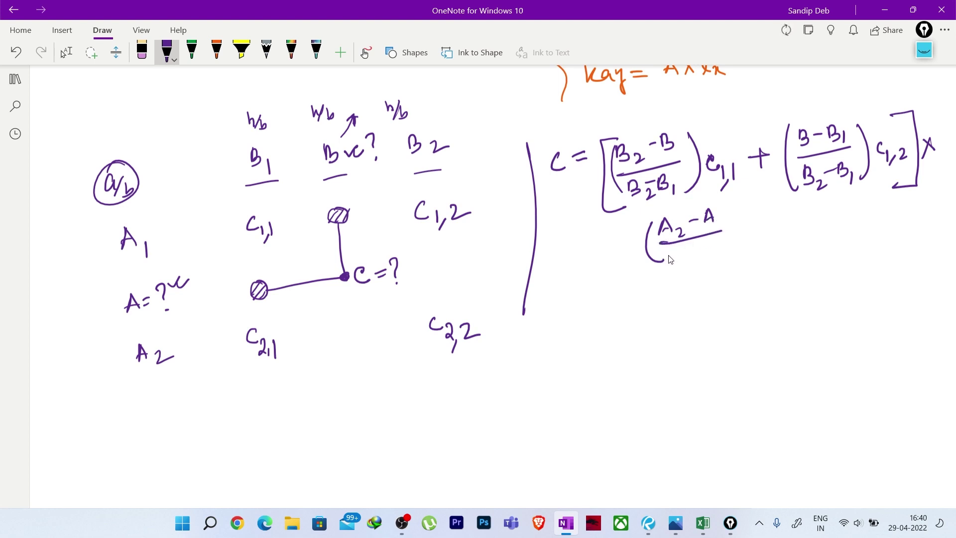
mouse_move(667, 257)
left_mouse_down()
mouse_move(709, 251)
mouse_move(719, 262)
left_mouse_up()
left_click_drag(730, 213, 731, 257)
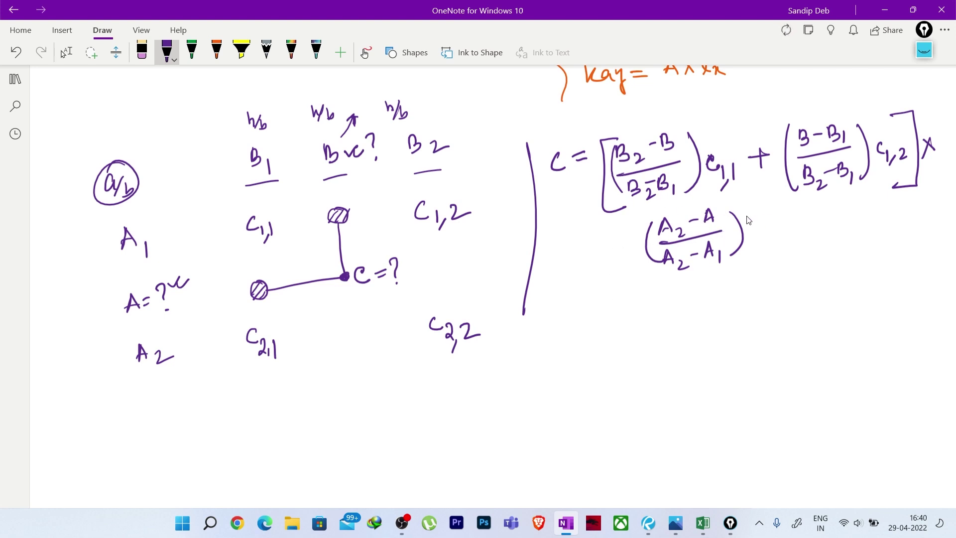
left_click_drag(737, 209, 745, 266)
Step: Continue the formula with + [((B2 − B)/(B2 − B1)), erasing the stray subscript 1 from the numerator's B
mouse_move(762, 233)
left_mouse_down()
mouse_move(779, 228)
mouse_move(772, 240)
left_mouse_up()
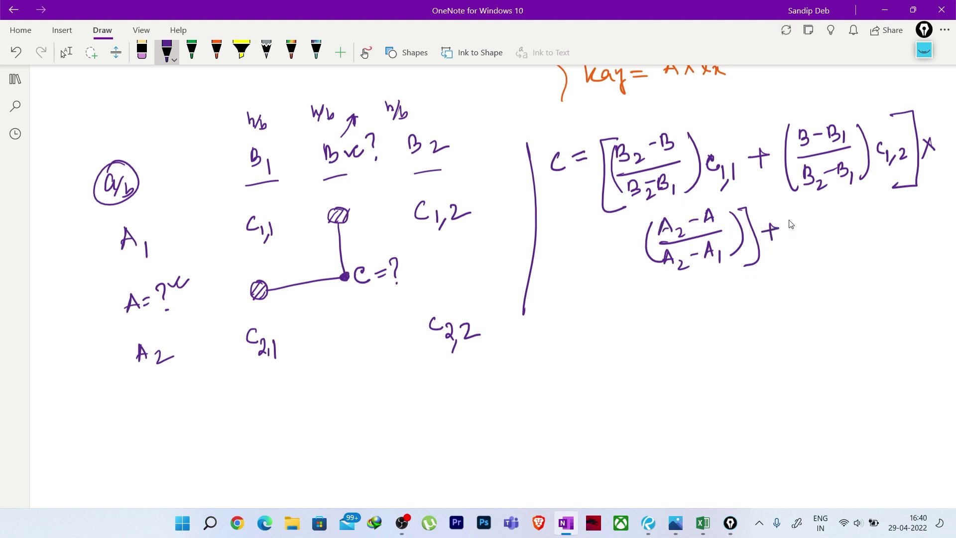
mouse_move(799, 204)
left_mouse_down()
mouse_move(790, 268)
mouse_move(807, 268)
left_mouse_up()
left_click_drag(808, 219, 816, 257)
mouse_move(812, 211)
left_mouse_down()
mouse_move(813, 227)
mouse_move(838, 232)
left_mouse_up()
left_click_drag(841, 220, 869, 230)
left_click_drag(813, 242, 880, 230)
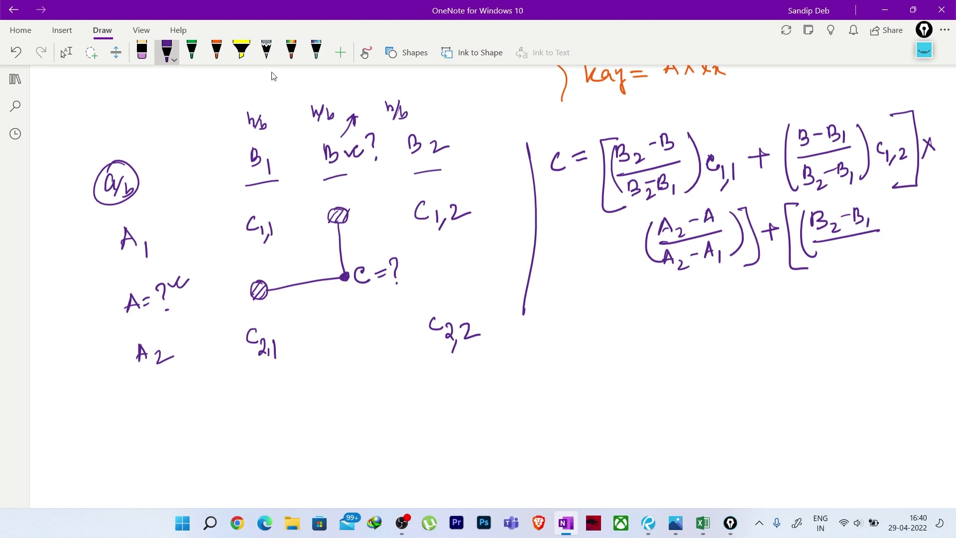
left_click(142, 52)
left_click(868, 225)
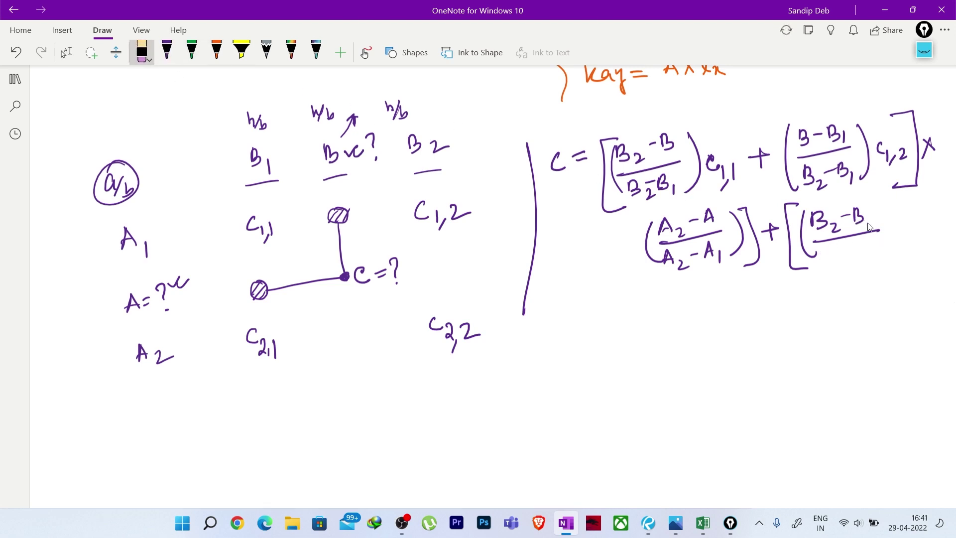
left_click(167, 51)
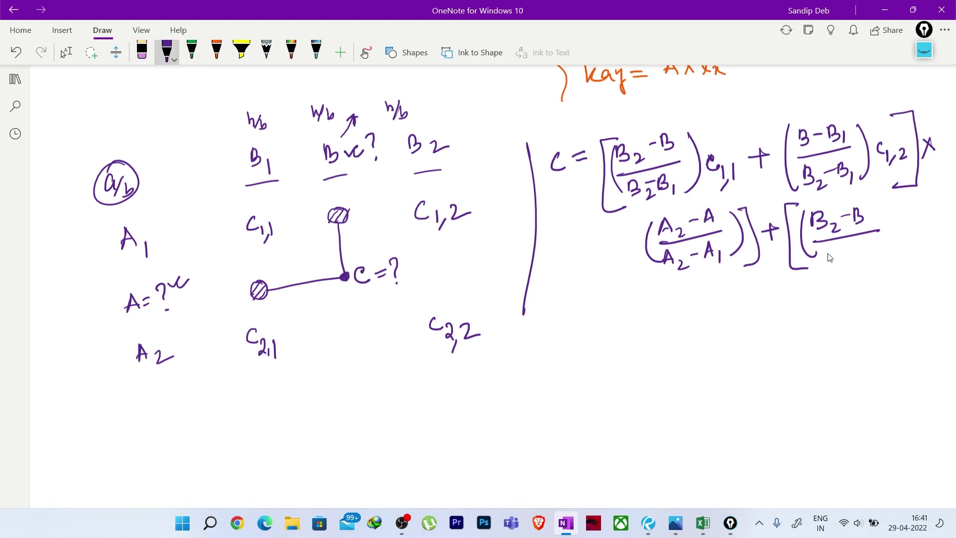
mouse_move(815, 258)
left_mouse_down()
mouse_move(839, 272)
mouse_move(861, 261)
mouse_move(883, 269)
left_mouse_up()
left_click_drag(884, 211, 886, 256)
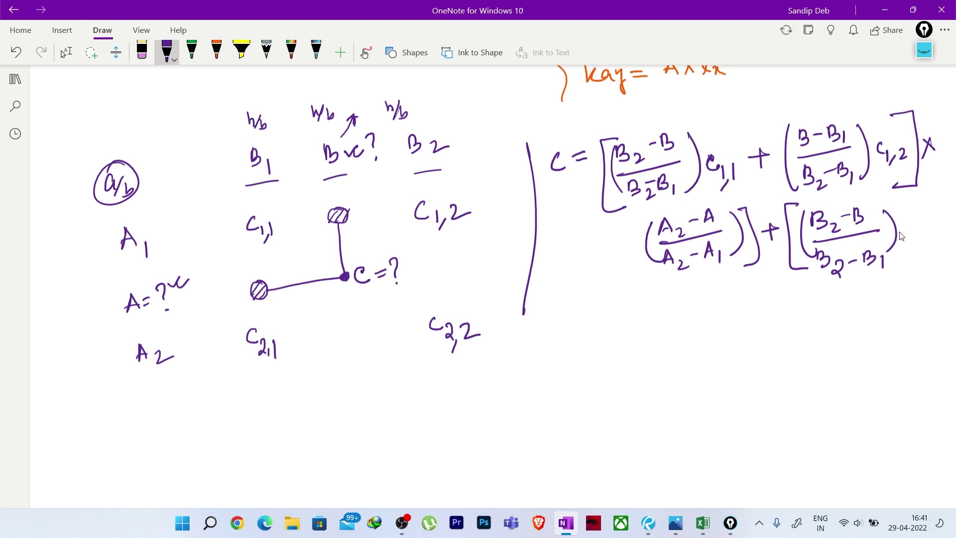
Step: Write C2,1 after the fraction, erase the stray closing parenthesis behind it and add a plus sign
mouse_move(909, 225)
left_mouse_down()
mouse_move(920, 242)
mouse_move(932, 234)
mouse_move(924, 253)
left_mouse_up()
left_click(141, 52)
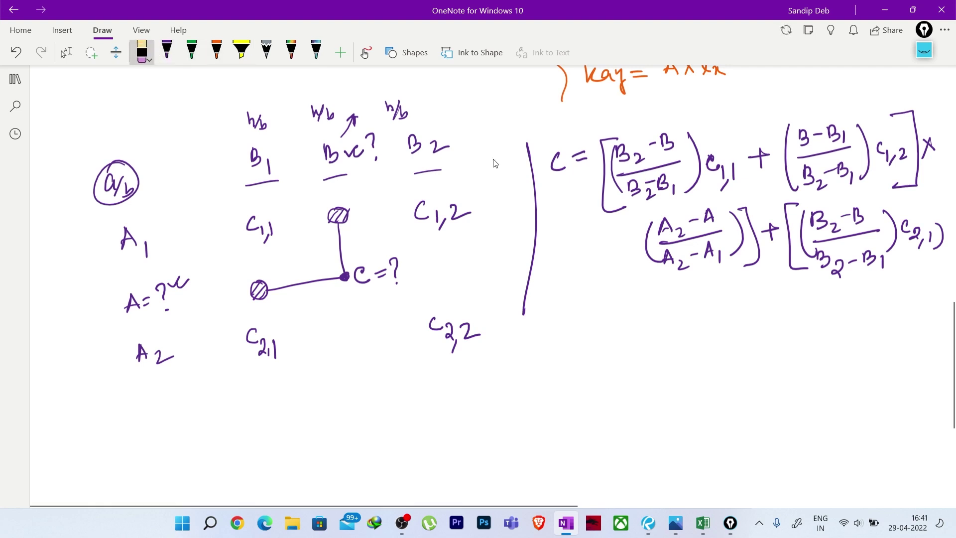
left_click(938, 235)
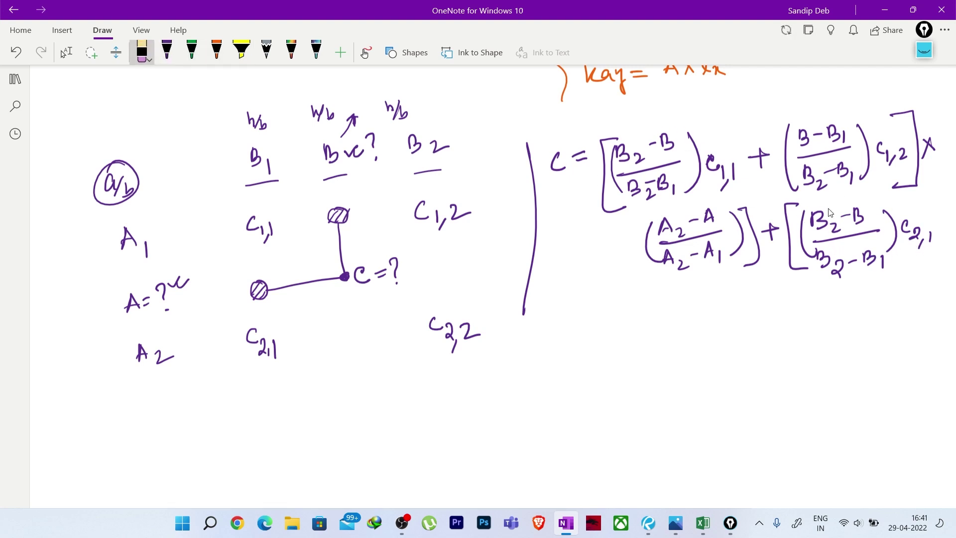
left_click(167, 49)
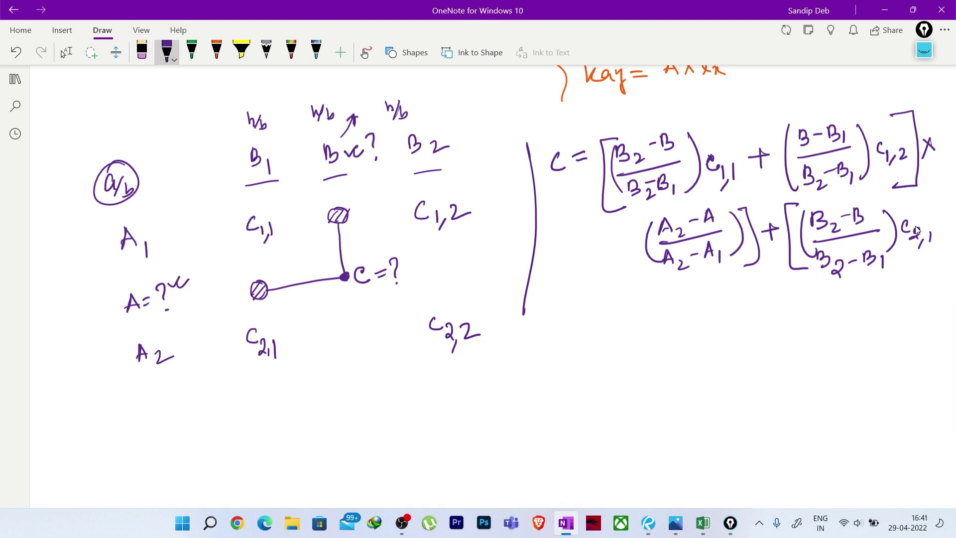
mouse_move(938, 227)
left_mouse_down()
mouse_move(953, 226)
mouse_move(947, 239)
left_mouse_up()
Step: Write ((B − B1)/(B2 − B1)) C2,2 on the formula's third line
mouse_move(628, 295)
left_mouse_down()
mouse_move(644, 335)
mouse_move(647, 318)
mouse_move(676, 308)
left_mouse_up()
mouse_move(681, 297)
left_mouse_down()
mouse_move(683, 311)
mouse_move(698, 314)
left_mouse_up()
left_click_drag(637, 329, 709, 313)
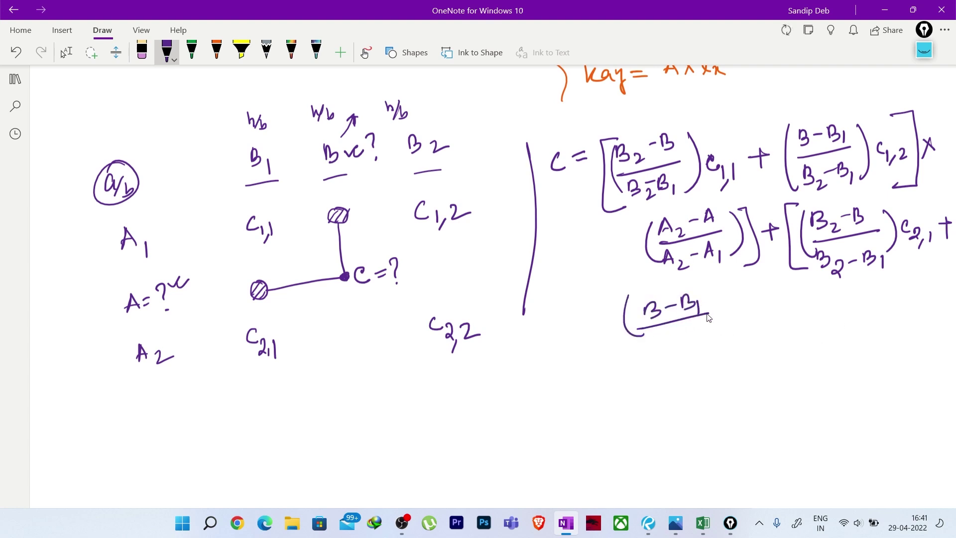
mouse_move(652, 334)
left_mouse_down()
mouse_move(654, 351)
mouse_move(675, 356)
left_mouse_up()
mouse_move(675, 341)
left_mouse_down()
mouse_move(688, 337)
mouse_move(694, 350)
left_mouse_up()
left_click_drag(693, 332, 709, 347)
mouse_move(713, 288)
left_mouse_down()
mouse_move(715, 332)
mouse_move(745, 317)
mouse_move(777, 317)
left_mouse_up()
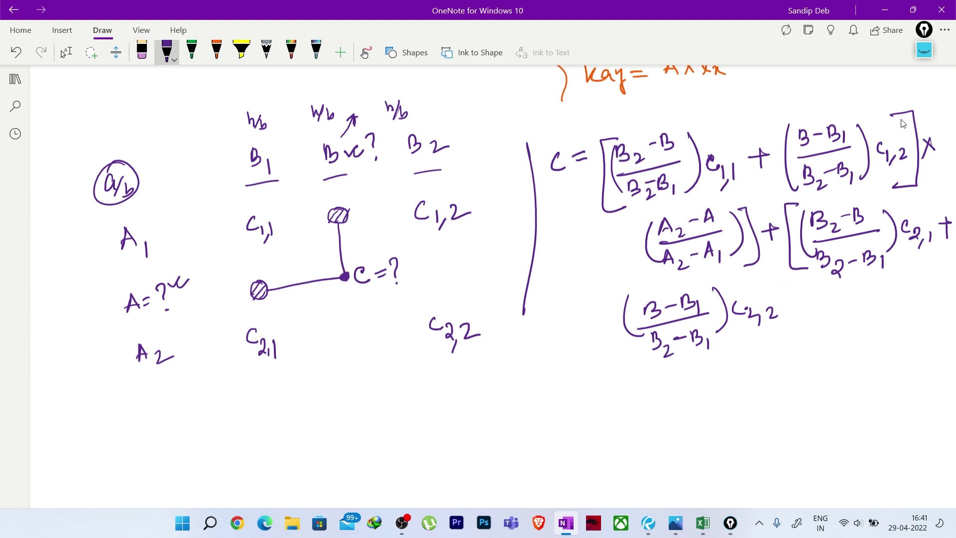
Step: Add curly braces inside the square brackets around the two B-interpolation sums
mouse_move(893, 117)
left_mouse_down()
mouse_move(913, 124)
mouse_move(918, 146)
mouse_move(916, 171)
mouse_move(899, 185)
mouse_move(918, 144)
mouse_move(913, 117)
mouse_move(891, 111)
left_mouse_up()
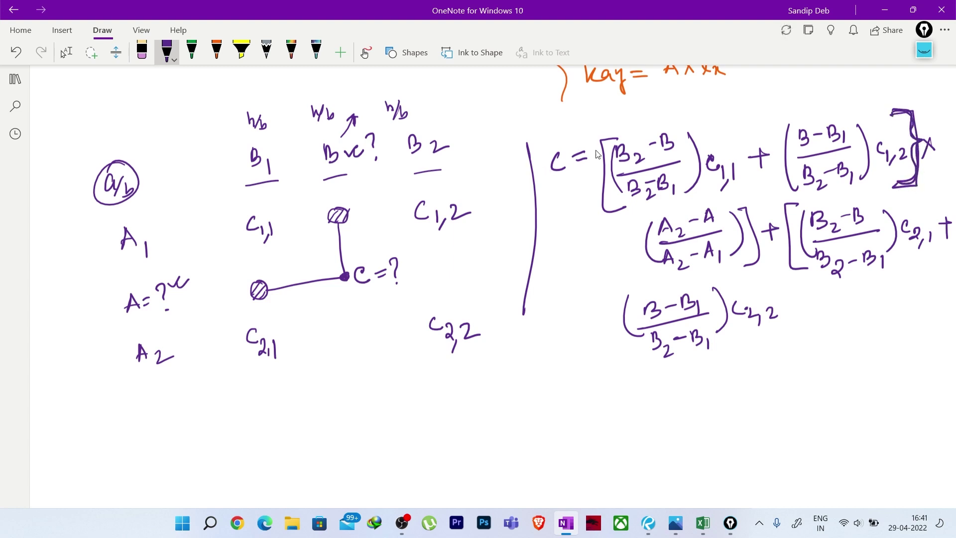
mouse_move(617, 145)
left_mouse_down()
mouse_move(613, 197)
mouse_move(625, 205)
left_mouse_up()
mouse_move(800, 208)
left_mouse_down()
mouse_move(795, 239)
mouse_move(810, 268)
left_mouse_up()
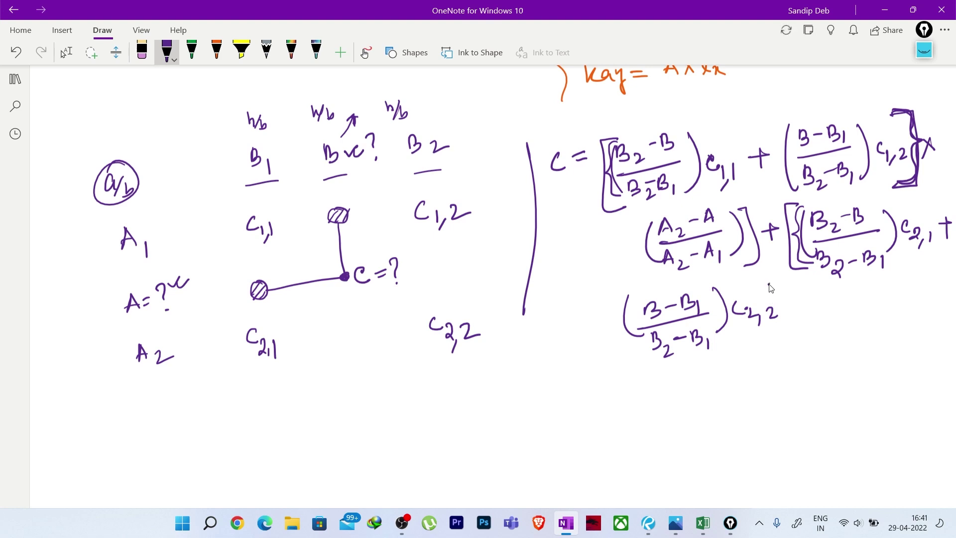
mouse_move(769, 285)
left_mouse_down()
mouse_move(790, 343)
mouse_move(773, 347)
left_mouse_up()
Step: Finish the formula with the factor ((A − A1)/(A2 − A1)) and a closing square bracket
left_click_drag(808, 293, 823, 349)
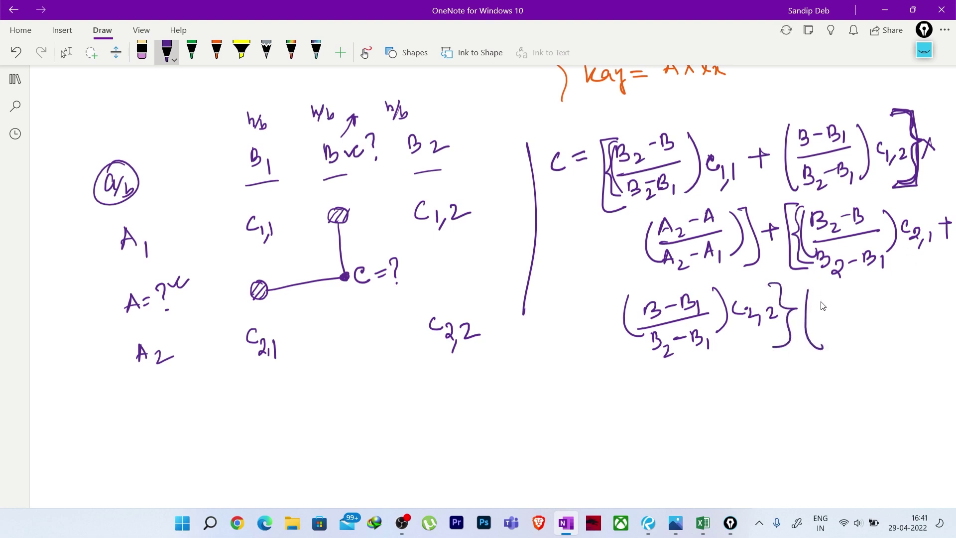
left_click_drag(817, 313, 840, 304)
mouse_move(846, 309)
left_mouse_down()
mouse_move(852, 294)
mouse_move(857, 309)
left_mouse_up()
left_click_drag(863, 295, 874, 314)
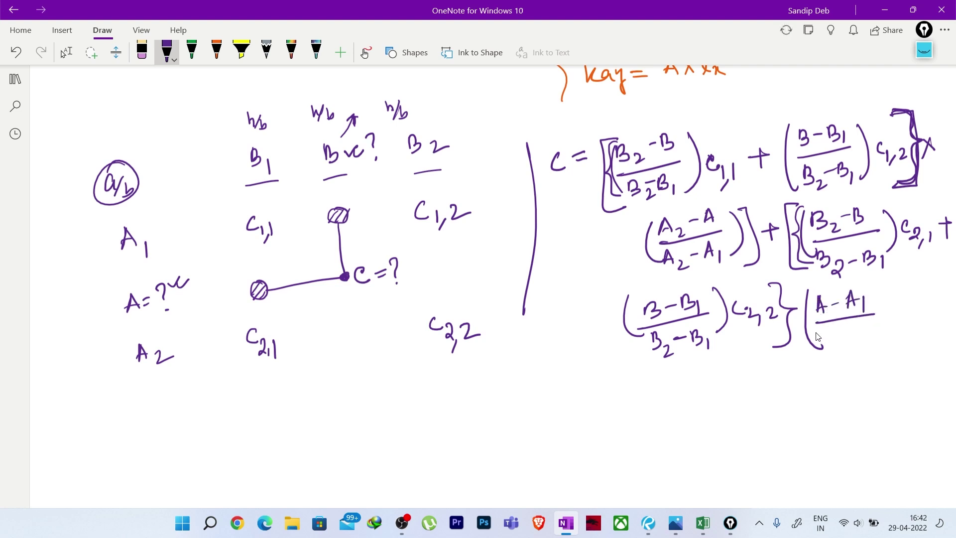
left_click_drag(817, 349, 868, 346)
left_click_drag(877, 297, 880, 334)
mouse_move(886, 274)
left_mouse_down()
mouse_move(906, 341)
mouse_move(884, 344)
left_mouse_up()
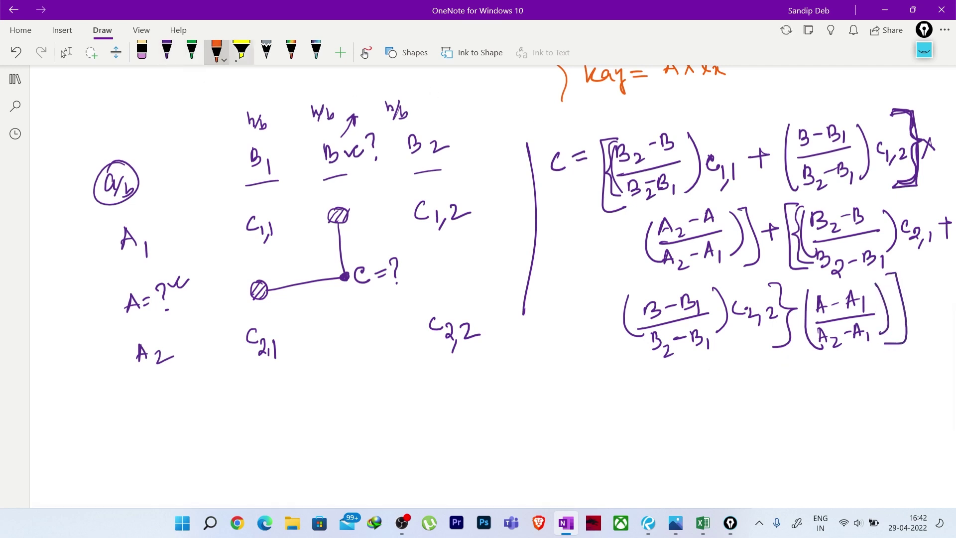
Step: In orange, trace the first term's square brackets, draw a brace over its B sum and check its A factor
left_click(217, 50)
mouse_move(613, 141)
left_mouse_down()
mouse_move(602, 167)
mouse_move(617, 215)
mouse_move(630, 211)
left_mouse_up()
mouse_move(742, 208)
left_mouse_down()
mouse_move(759, 215)
mouse_move(741, 271)
mouse_move(750, 272)
left_mouse_up()
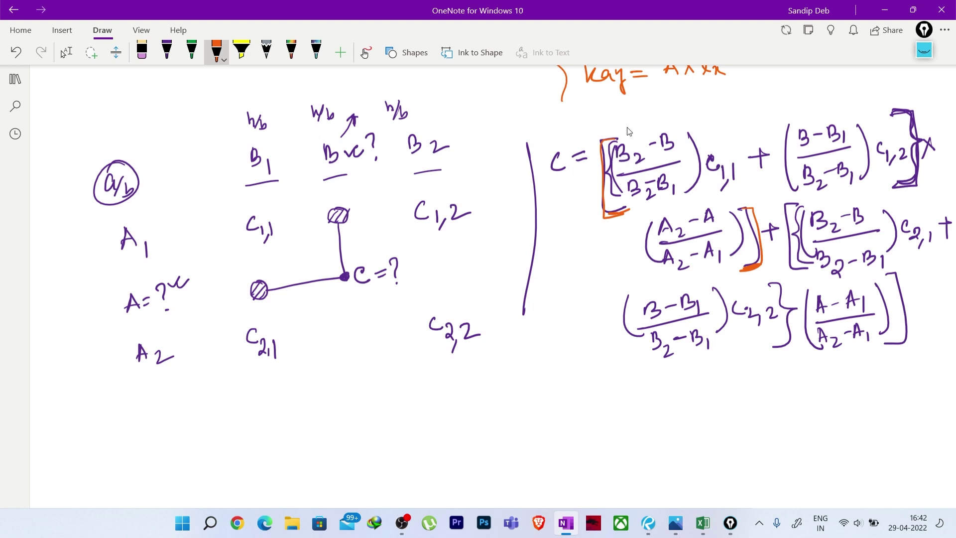
mouse_move(626, 130)
left_mouse_down()
mouse_move(764, 102)
mouse_move(876, 126)
left_mouse_up()
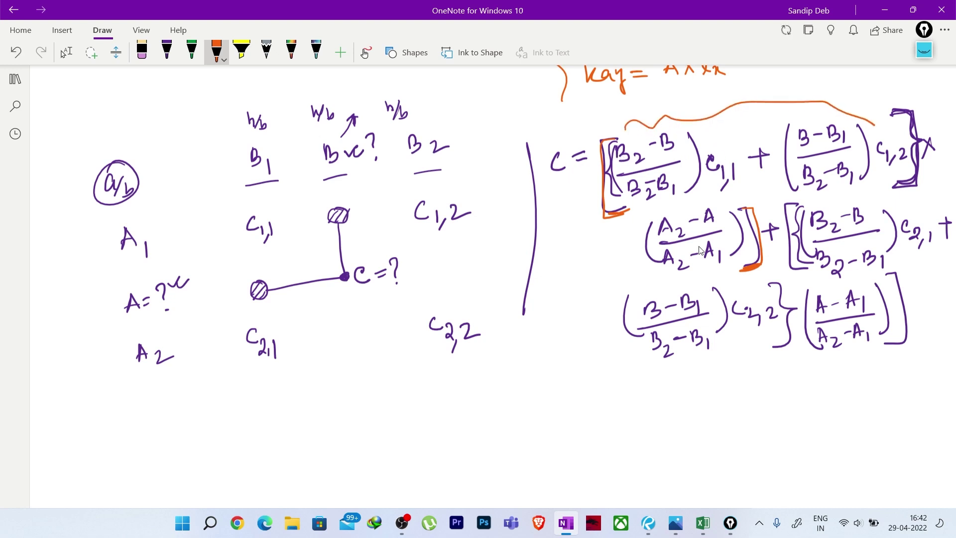
left_click_drag(617, 253, 642, 243)
Step: Trace the second term's square brackets in orange, mark braces over its B sum and check its A factor
mouse_move(798, 204)
left_mouse_down()
mouse_move(782, 225)
mouse_move(802, 268)
left_mouse_up()
mouse_move(886, 275)
left_mouse_down()
mouse_move(902, 288)
mouse_move(885, 344)
left_mouse_up()
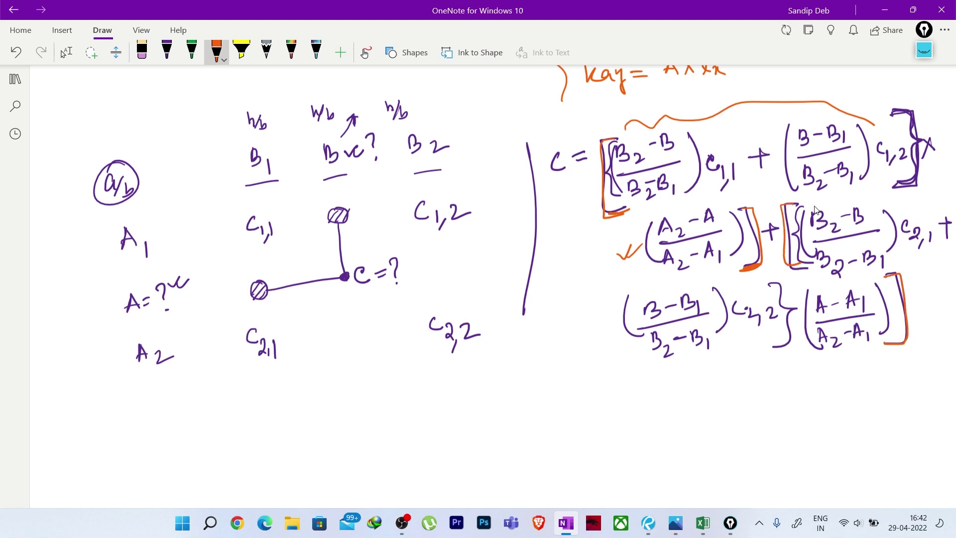
left_click_drag(812, 205, 928, 207)
mouse_move(774, 287)
left_mouse_down()
mouse_move(762, 275)
mouse_move(675, 289)
left_mouse_up()
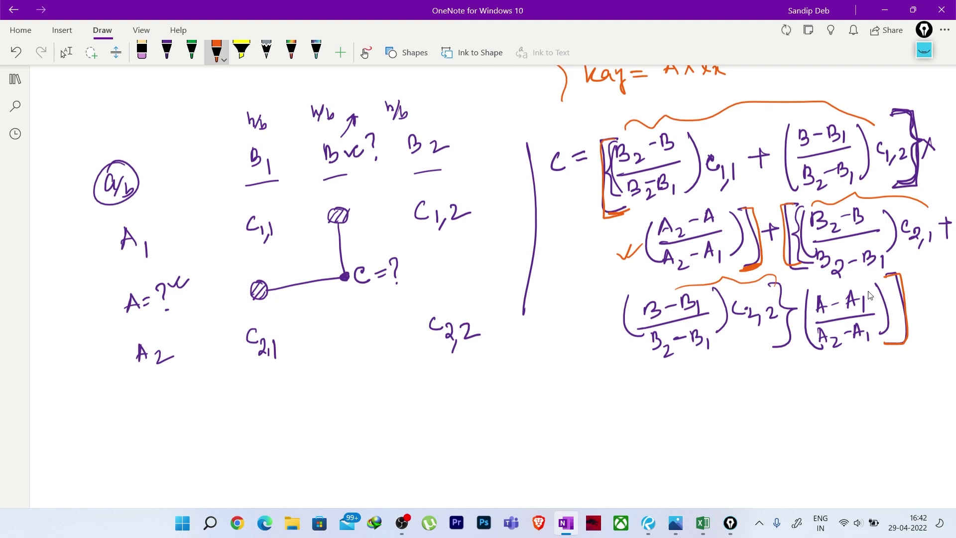
left_click_drag(859, 287, 880, 281)
Step: Circle the known grid values A1, A2, B1, B2, C1,1, C1,2, C2,1 and C2,2 in orange
mouse_move(137, 231)
left_mouse_down()
mouse_move(131, 219)
mouse_move(130, 260)
mouse_move(120, 218)
left_mouse_up()
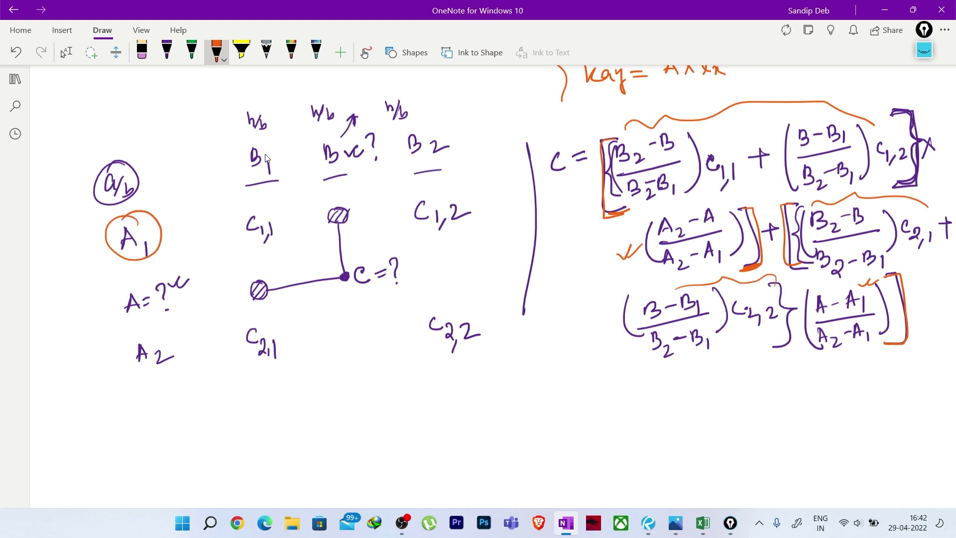
mouse_move(265, 142)
left_mouse_down()
mouse_move(269, 185)
mouse_move(273, 147)
left_mouse_up()
mouse_move(436, 131)
left_mouse_down()
mouse_move(429, 176)
mouse_move(438, 129)
left_mouse_up()
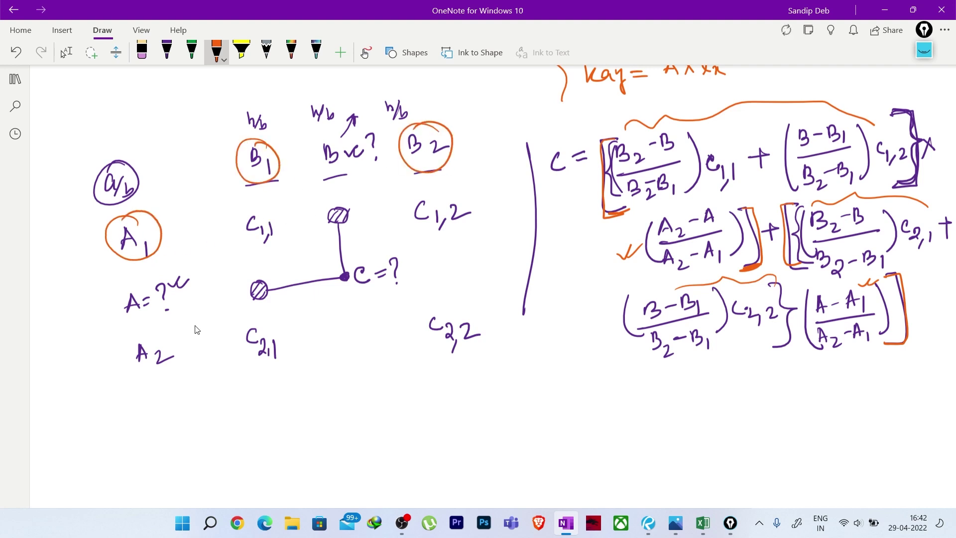
mouse_move(165, 335)
left_mouse_down()
mouse_move(124, 374)
mouse_move(154, 332)
left_mouse_up()
mouse_move(283, 330)
left_mouse_down()
mouse_move(269, 328)
mouse_move(289, 379)
mouse_move(272, 319)
left_mouse_up()
mouse_move(259, 201)
left_mouse_down()
mouse_move(239, 219)
mouse_move(294, 211)
left_mouse_up()
mouse_move(462, 188)
left_mouse_down()
mouse_move(464, 232)
mouse_move(437, 195)
left_mouse_up()
mouse_move(490, 321)
left_mouse_down()
mouse_move(445, 316)
mouse_move(486, 302)
left_mouse_up()
Step: Underline C = ?, A = ? and B in the grid in orange and stop drawing
left_click_drag(356, 301, 399, 284)
left_click_drag(354, 312, 400, 295)
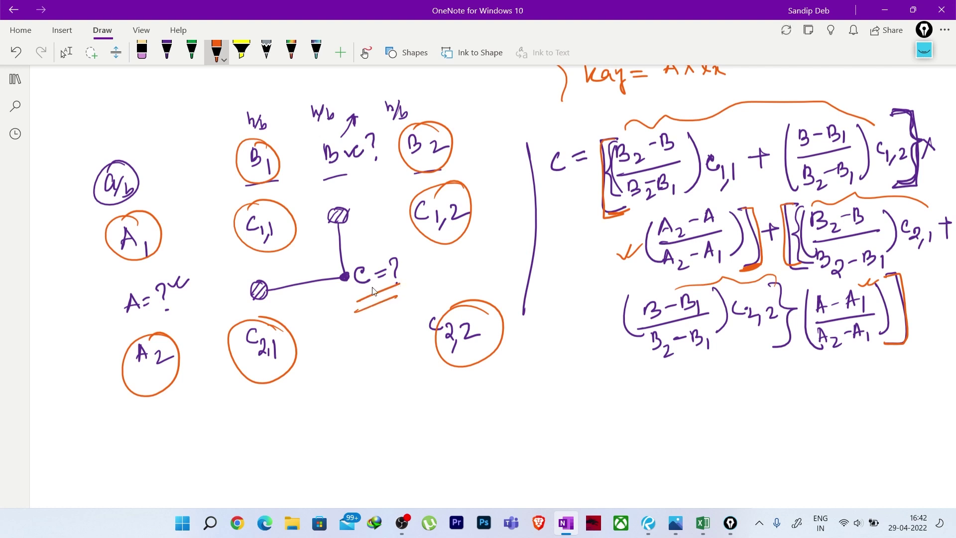
left_click_drag(131, 323, 165, 315)
left_click_drag(323, 180, 360, 172)
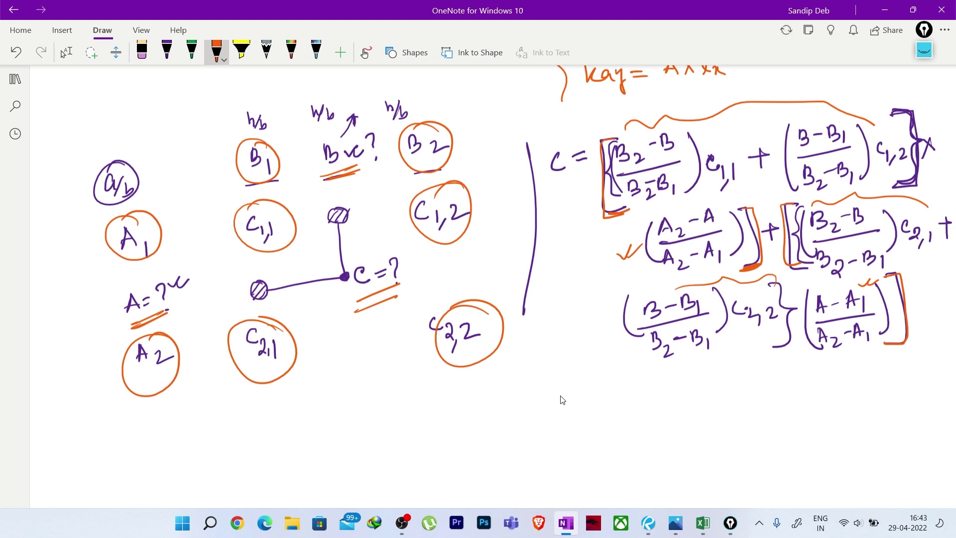
left_click_drag(329, 178, 357, 170)
key("Escape")
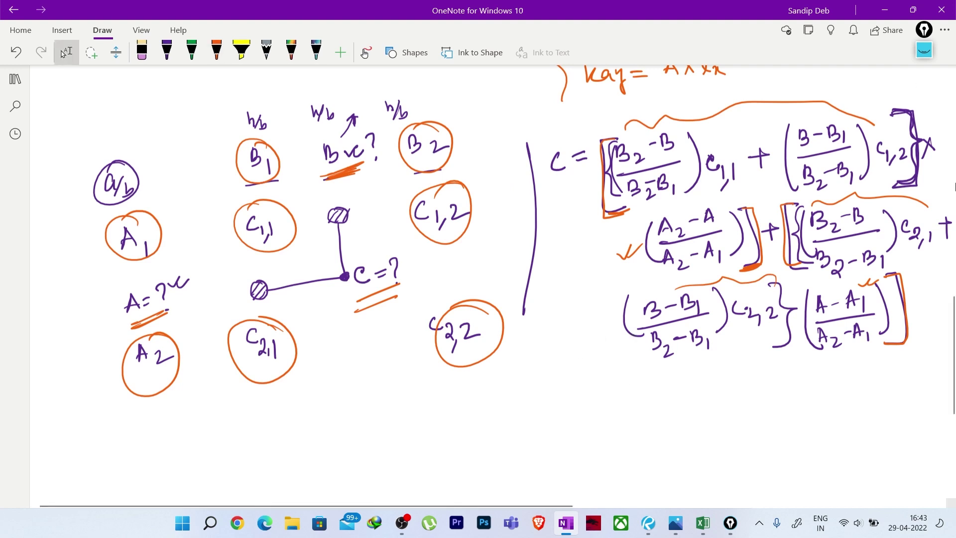
Step: Examine the a/b and h/b force coefficient table in Photos and switch to the Excel wind load sheet
left_click(676, 524)
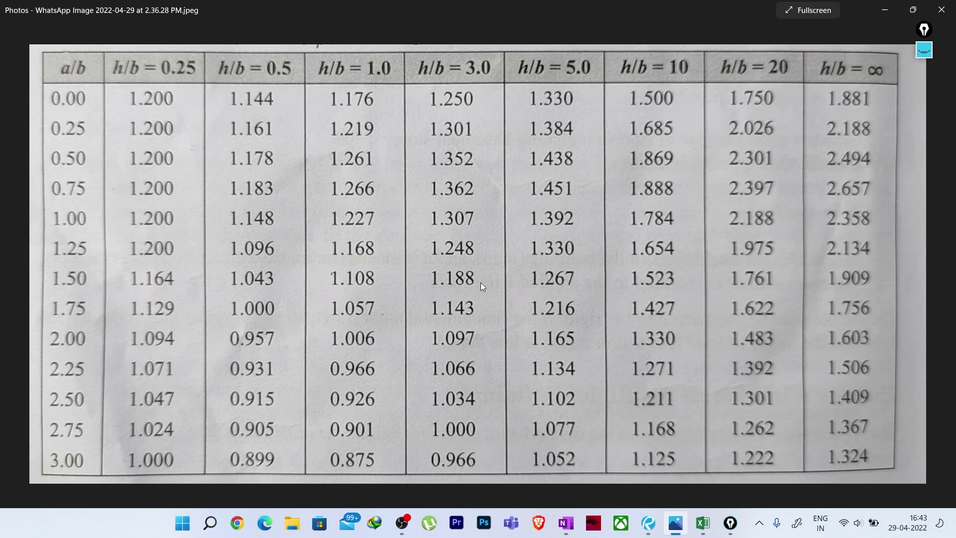
left_click(884, 10)
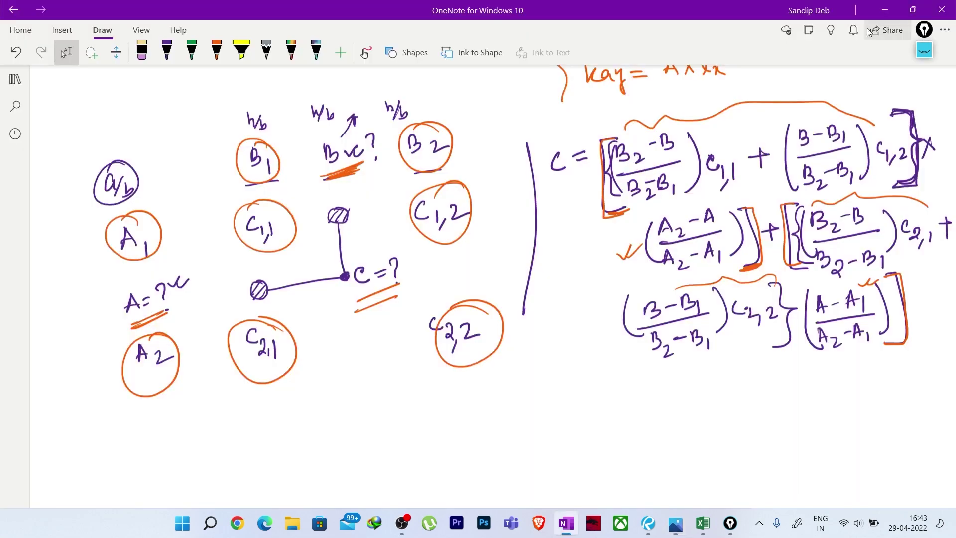
left_click(703, 523)
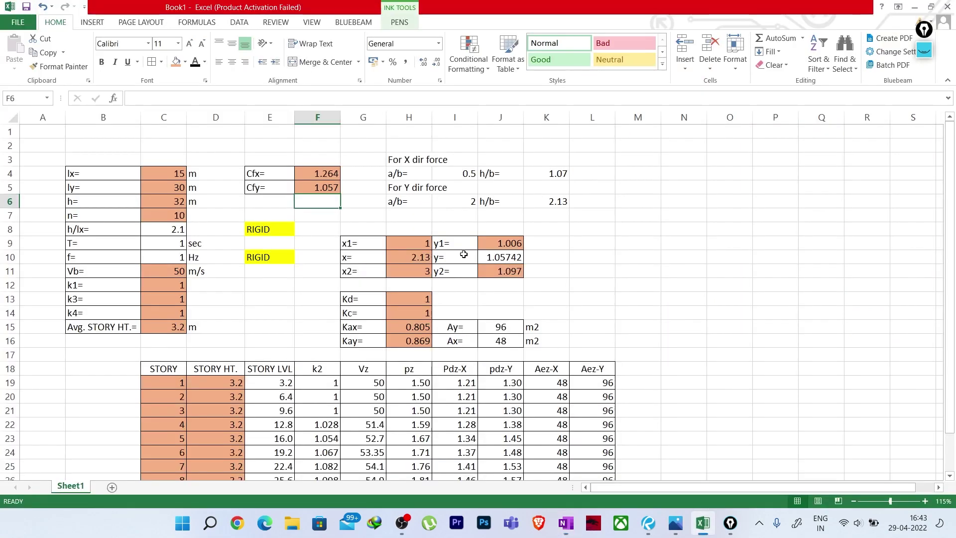
Step: Enter the header Fx in M18 beside Aez-Y and apply borders to the new column M18:M28
scroll(438, 217, "down", 2)
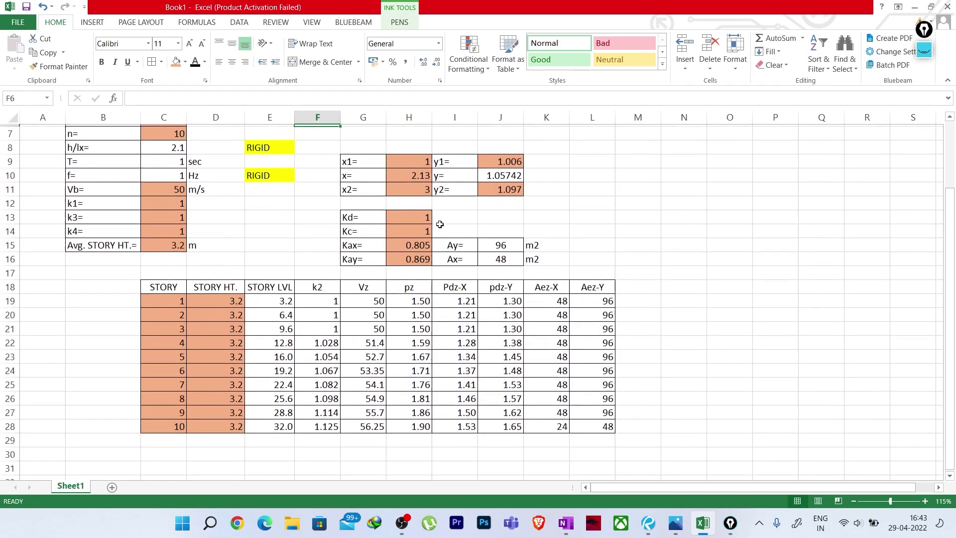
left_click(638, 283)
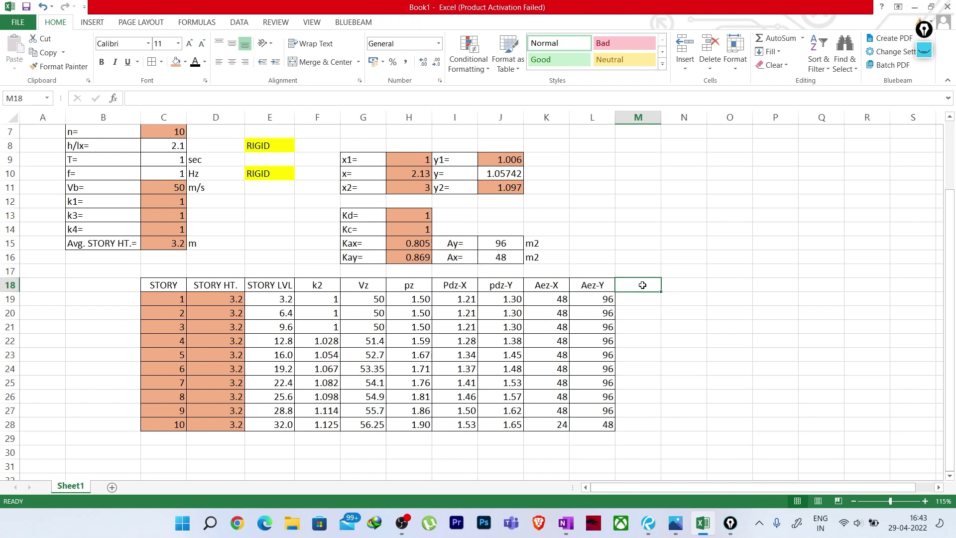
type("Fx")
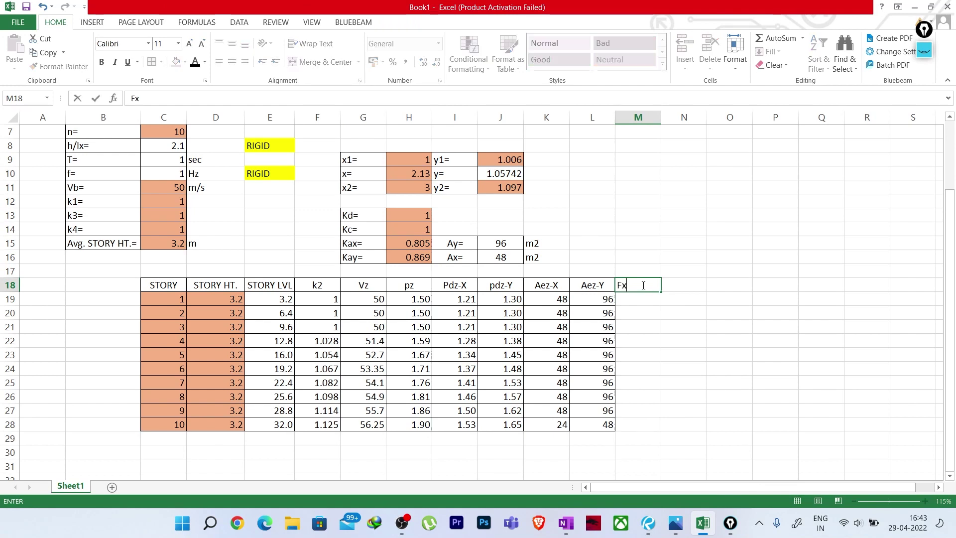
left_click(636, 311)
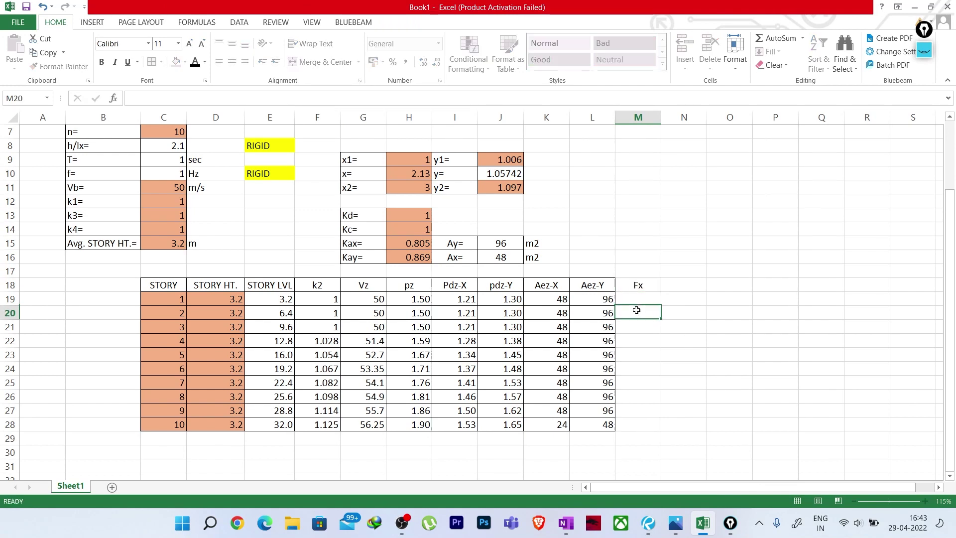
left_click(633, 298)
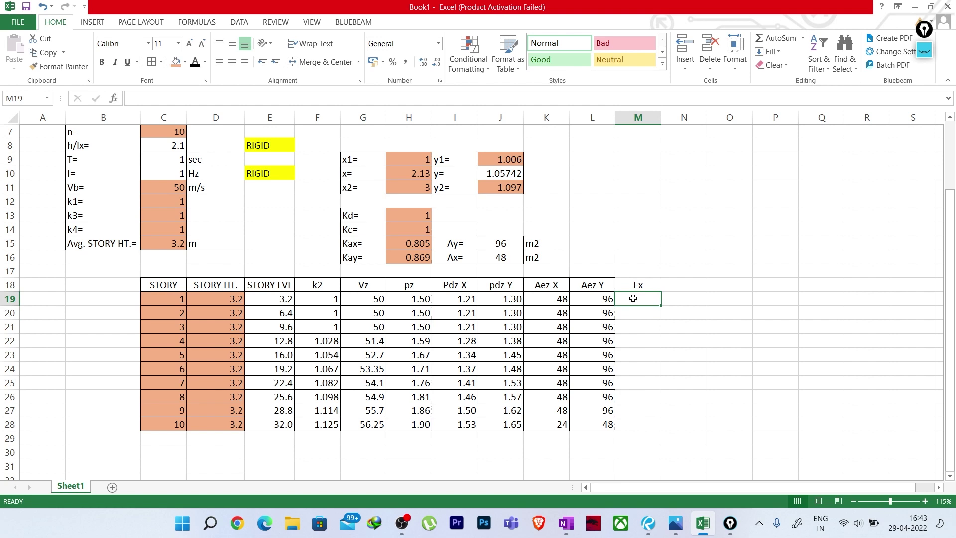
left_click_drag(636, 282, 626, 413)
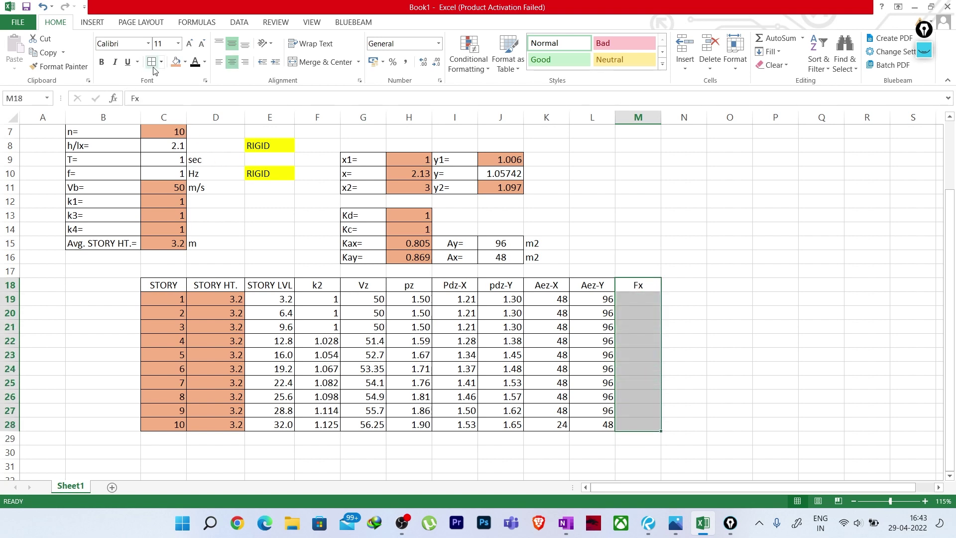
Step: Enter the formula =$F$4*L19*I19 in M19 to compute the first story's Fx
left_click(637, 300)
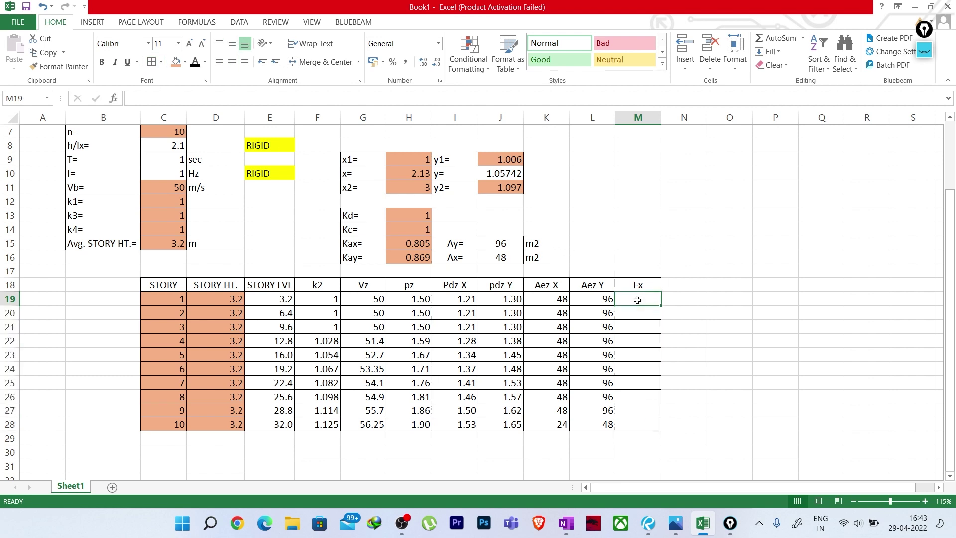
type("=")
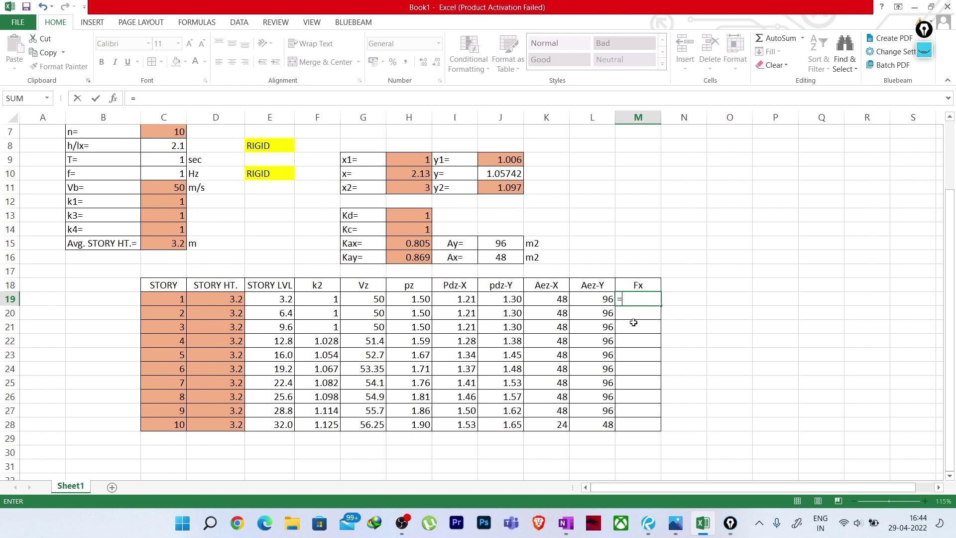
scroll(543, 336, "up", 2)
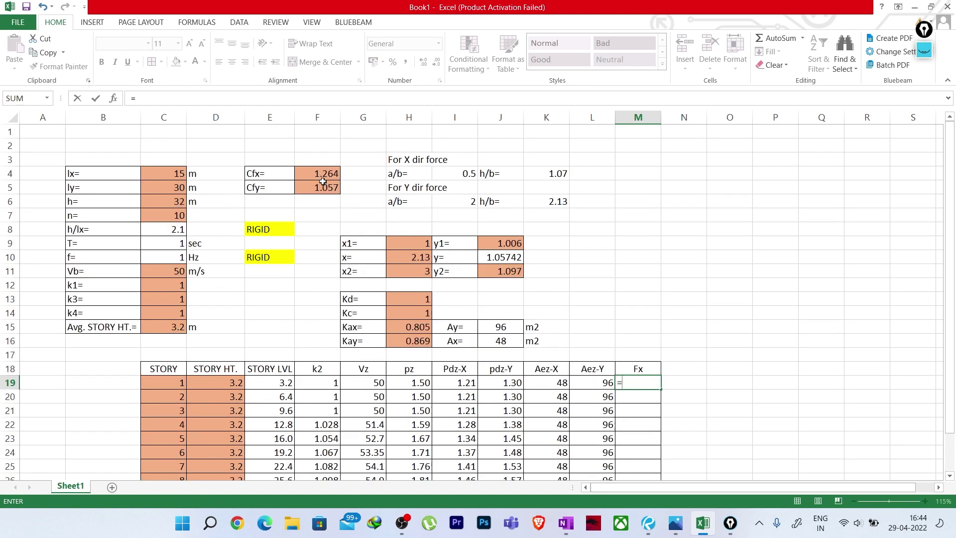
left_click(321, 176)
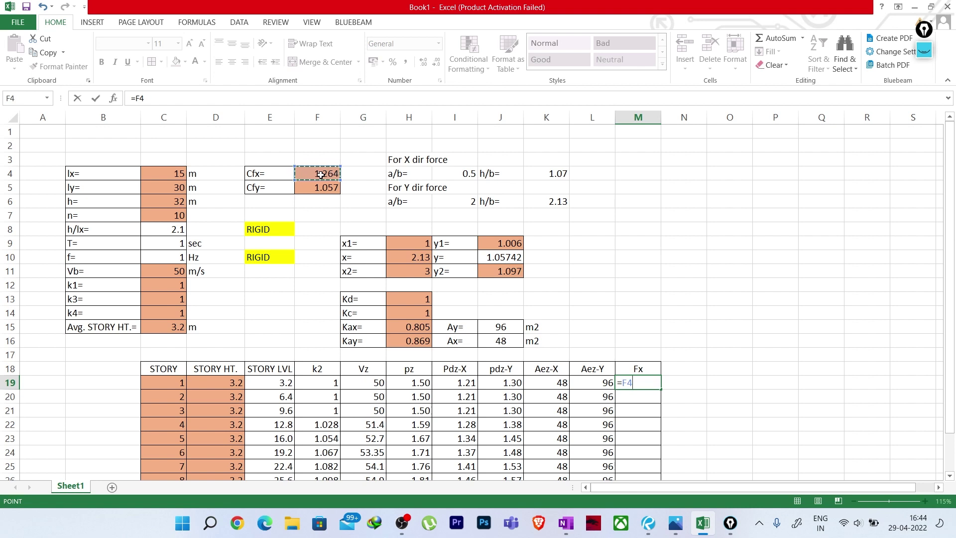
left_click(136, 97)
type("$F$4*")
left_click(600, 382)
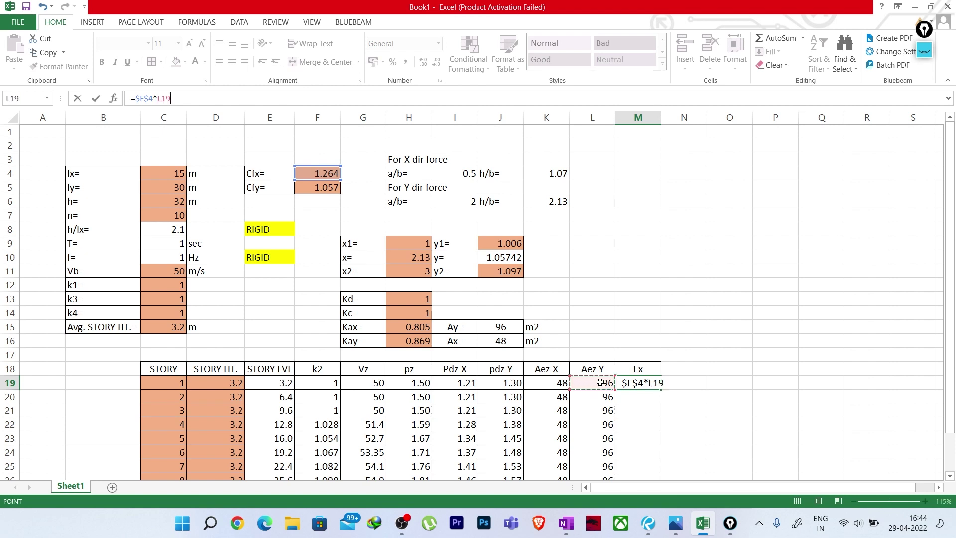
type("*")
left_click(457, 383)
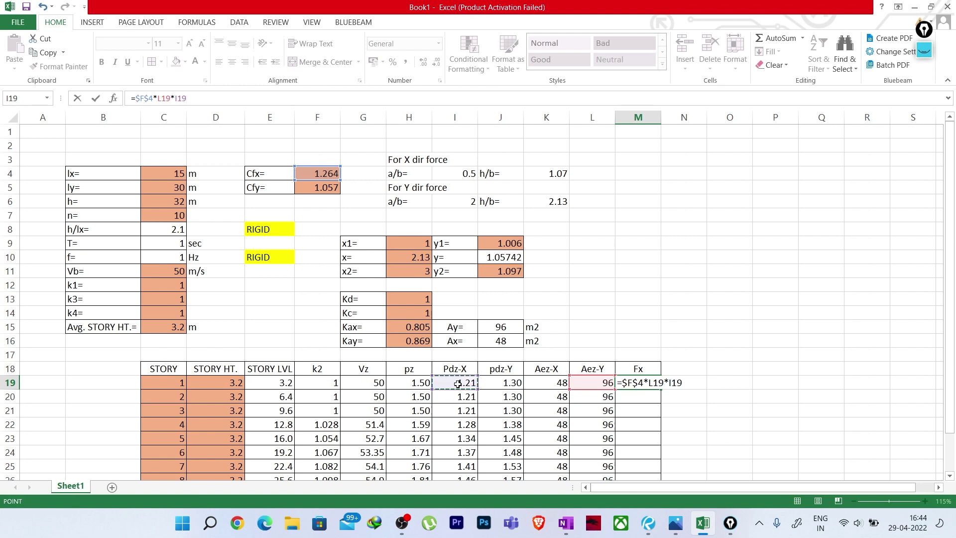
key("Return")
Step: Fill the Fx formula from M19 down through M28 for all ten stories
scroll(647, 393, "down", 2)
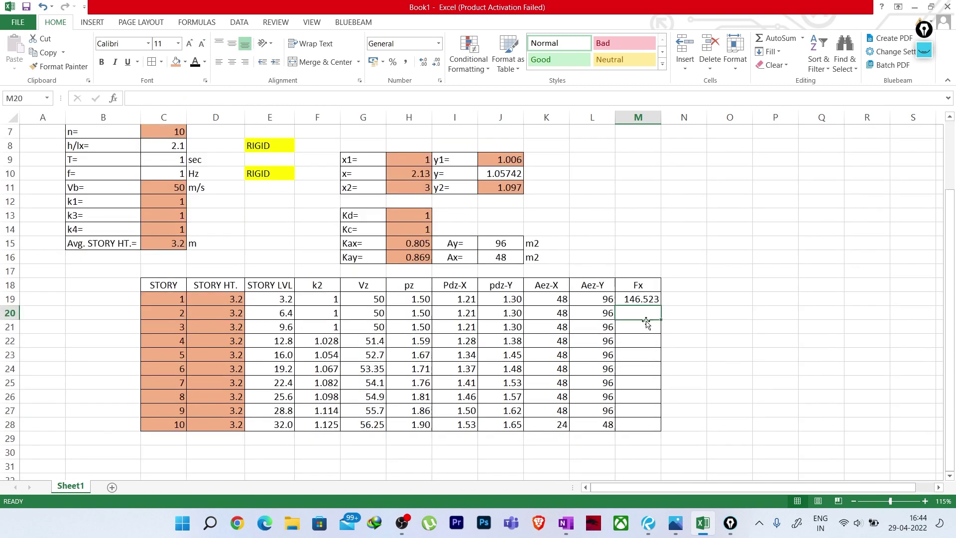
left_click(645, 302)
left_click_drag(661, 303, 671, 433)
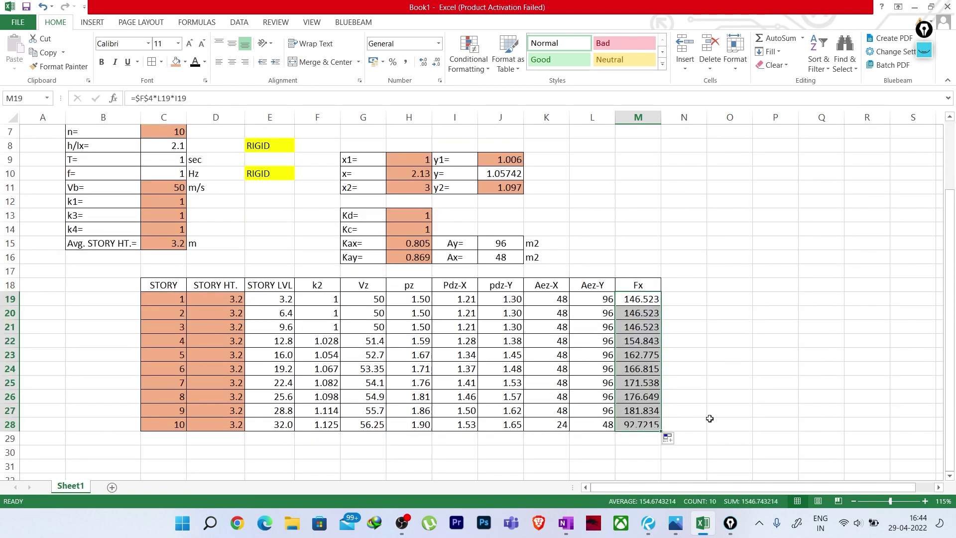
left_click(712, 423)
left_click(665, 299)
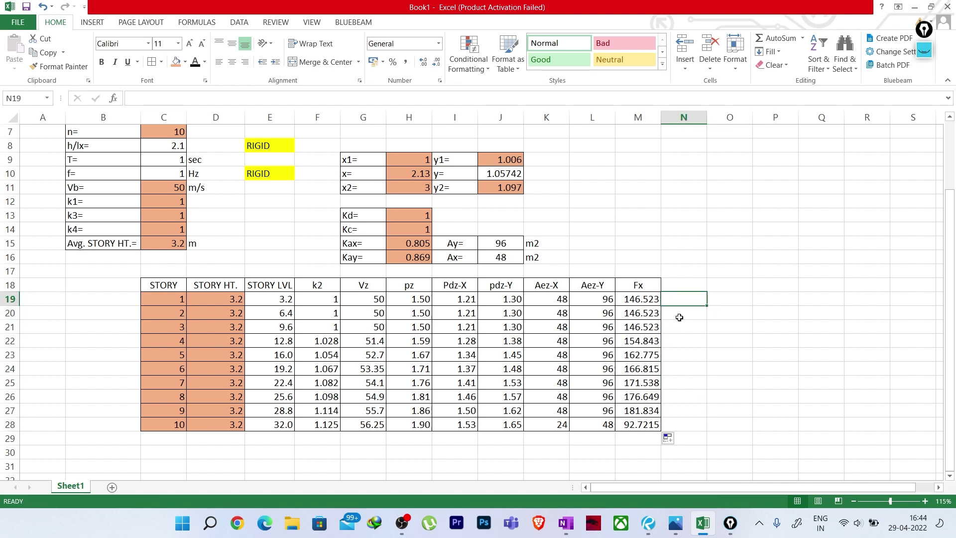
Step: Add the unit to the Fx header in M18 so that it reads Fx(KN)
double_click(650, 284)
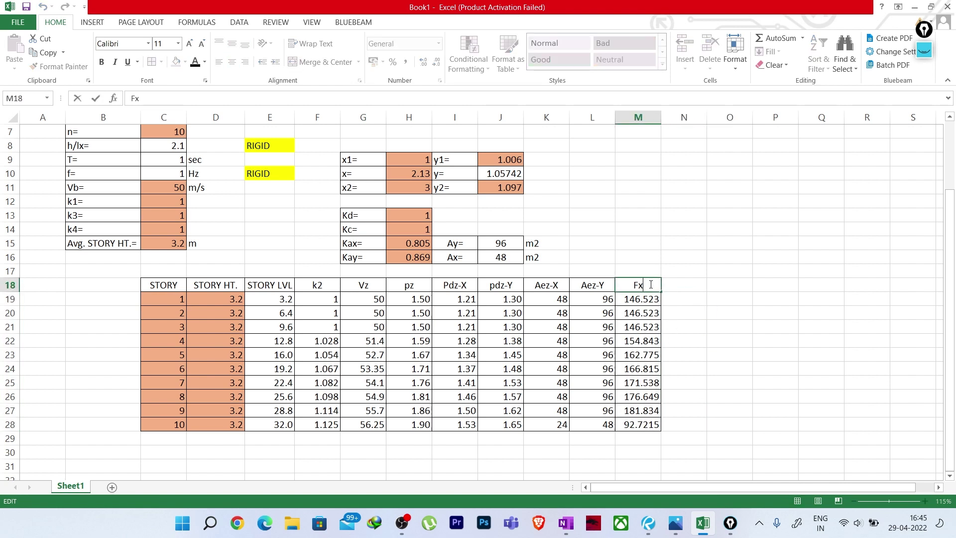
type("(kN")
key("BackSpace")
key("BackSpace")
type("Kn)")
key("BackSpace")
key("BackSpace")
type("N)")
left_click(686, 323)
Step: Enter the header Fy(kN) in N18 and apply borders to the new column N18:N28
left_click(673, 286)
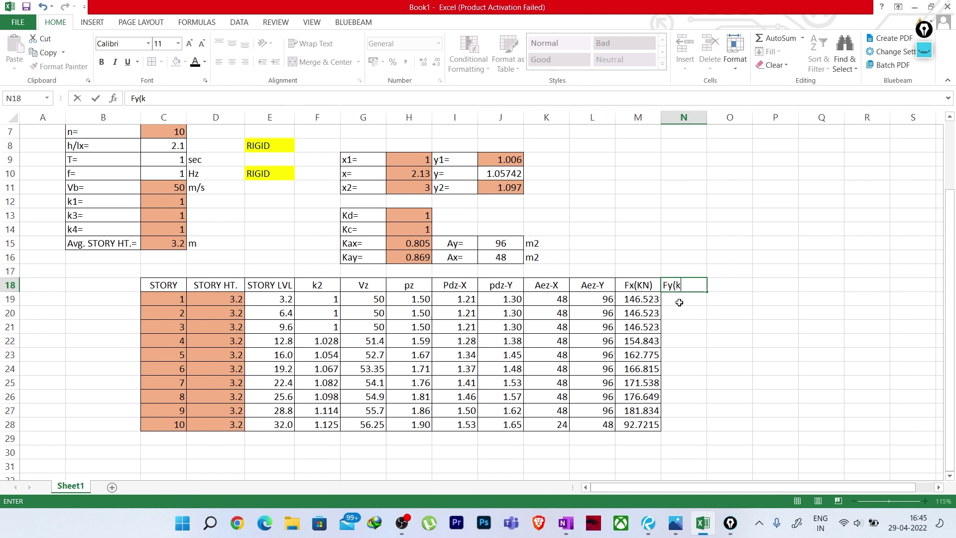
key("BackSpace")
key("BackSpace")
type("Kn)")
type("N")
key("Left")
key("Left")
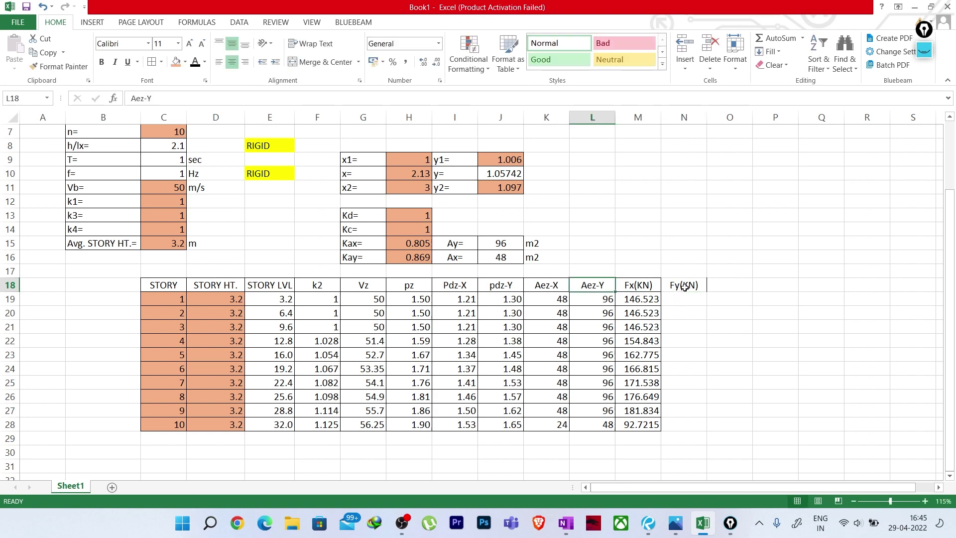
left_click(687, 285)
double_click(688, 285)
key("BackSpace")
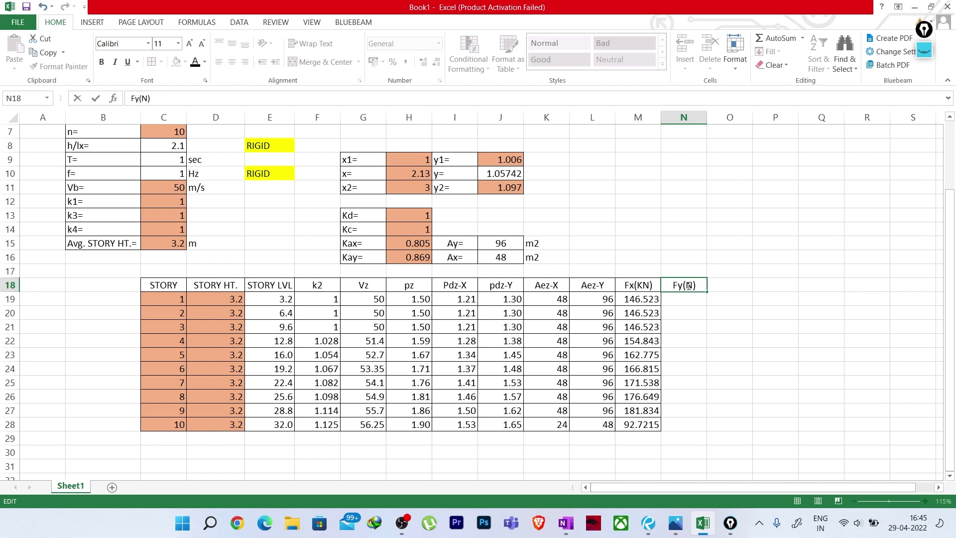
type("k")
left_click(702, 329)
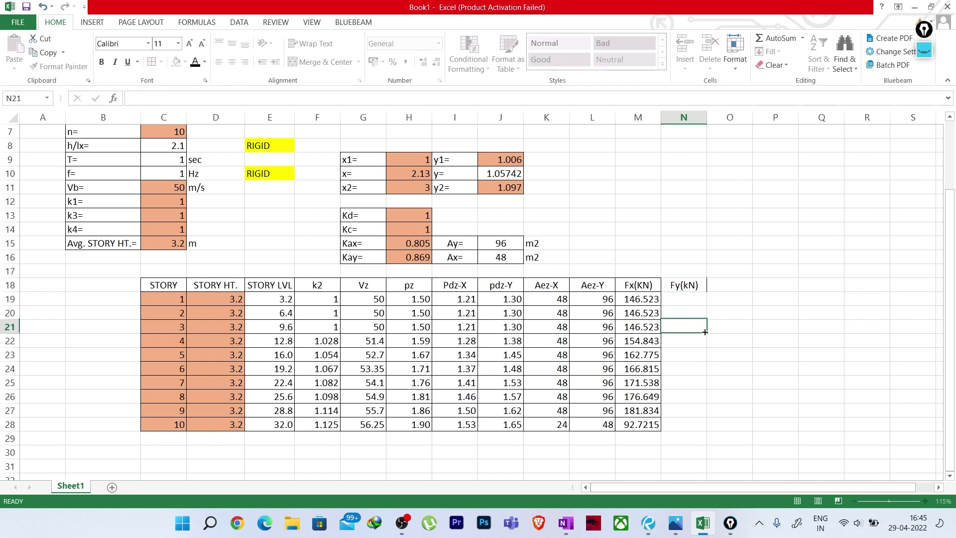
left_click_drag(679, 289, 693, 427)
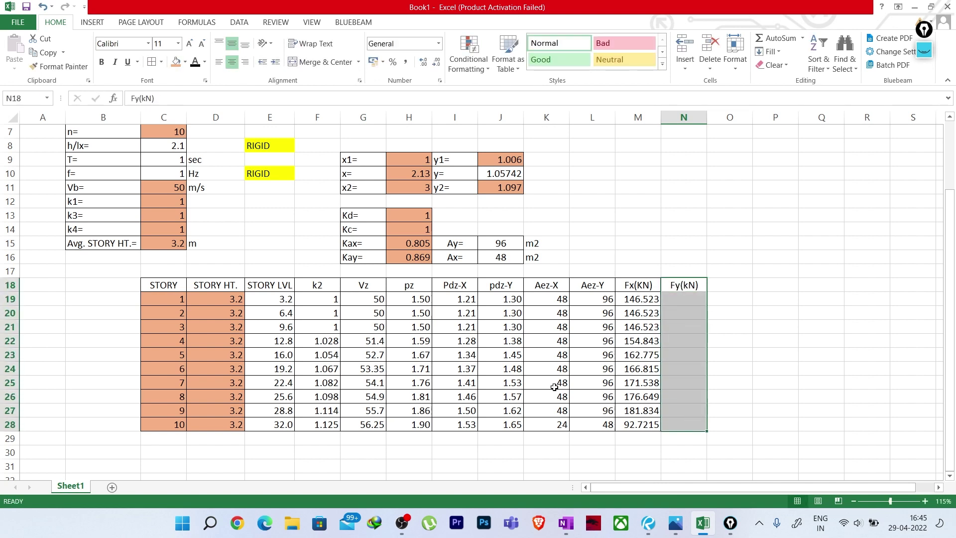
Step: Enter the formula =$F$5*K19*J19 in N19 to compute the first story's Fy
left_click(678, 298)
type("=")
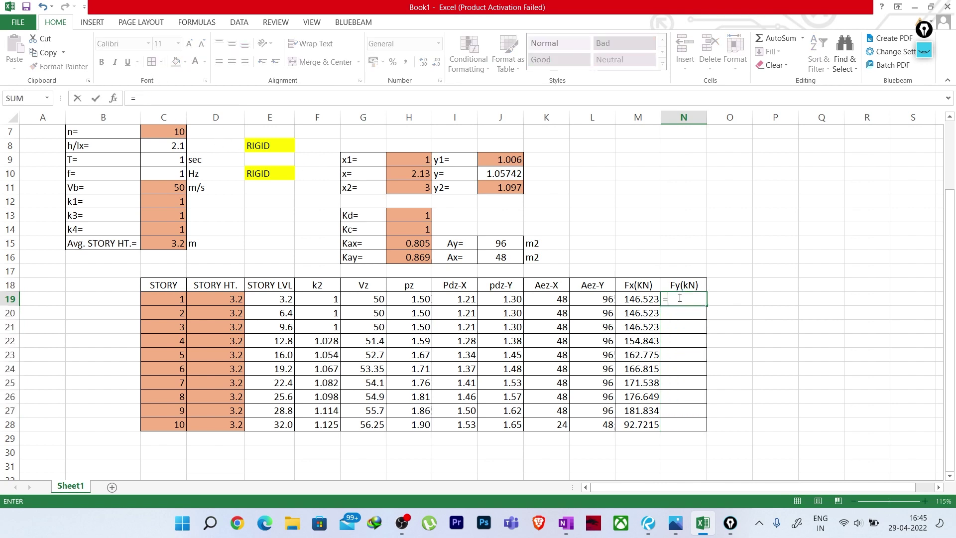
scroll(467, 348, "up", 2)
left_click(335, 193)
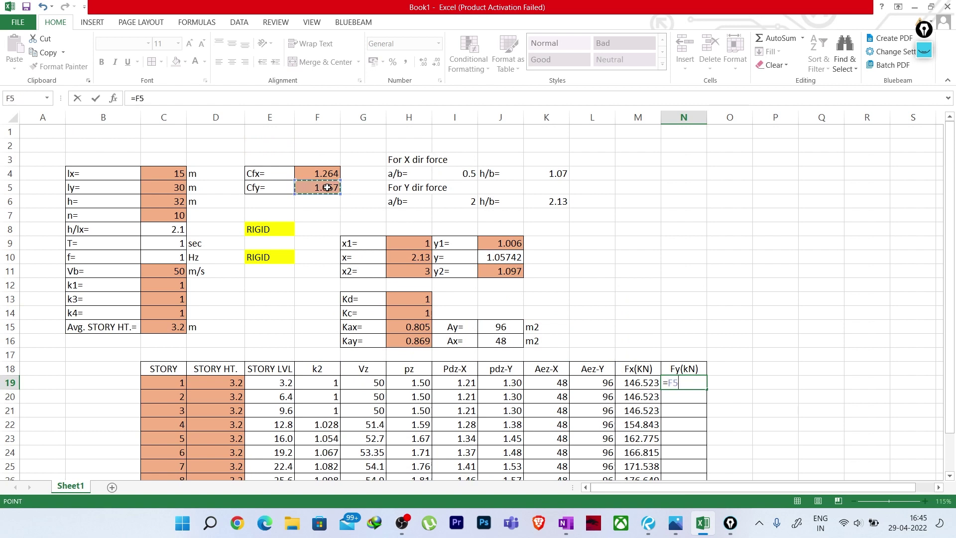
left_click(136, 98)
type("$")
key("Right")
type("$")
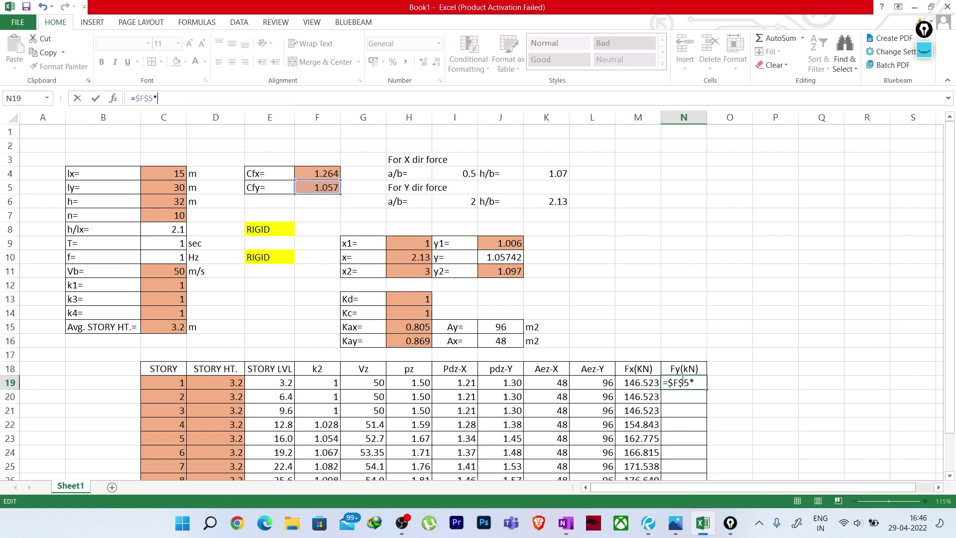
left_click(545, 383)
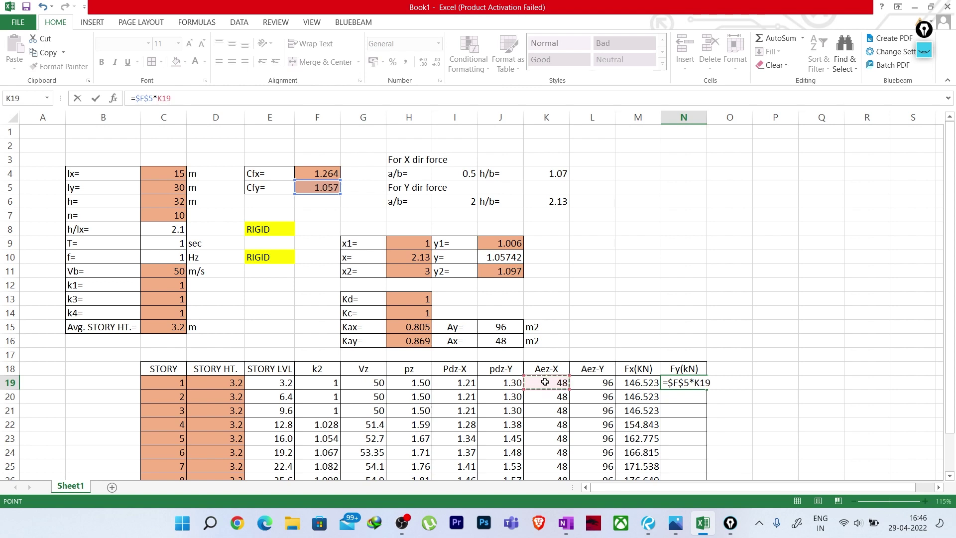
type("*")
left_click(500, 383)
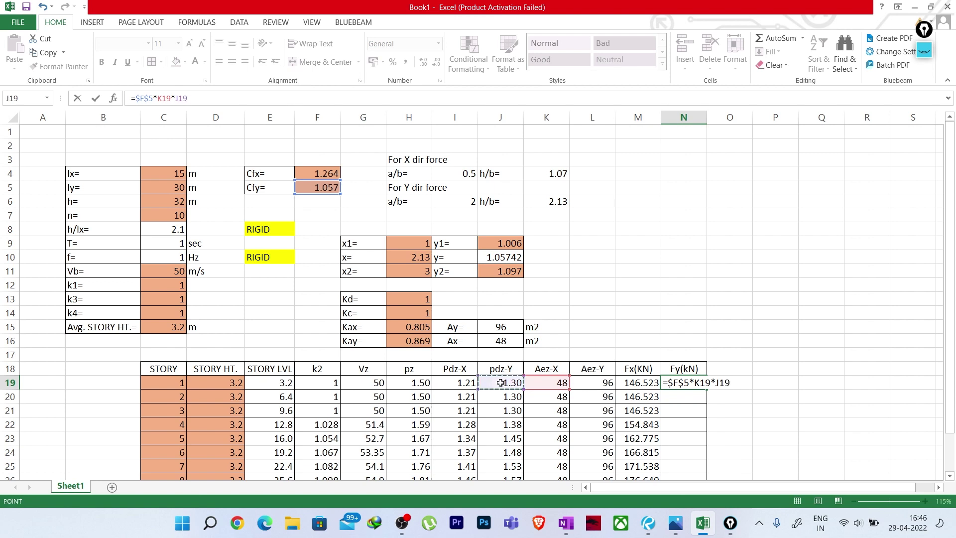
key("Return")
Step: Fill the Fy formula from N19 down through N28 and check the copied formulas in several stories
scroll(689, 293, "down", 2)
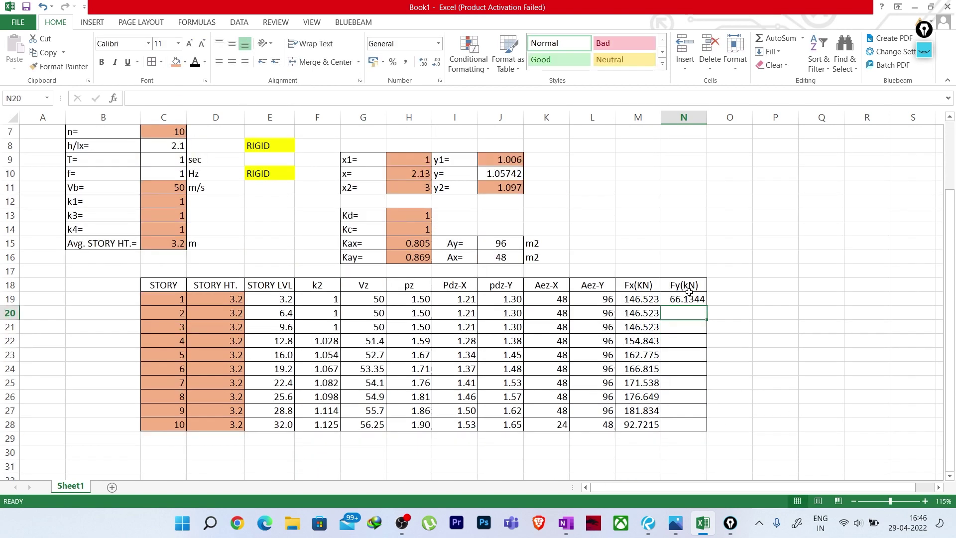
left_click(689, 294)
left_click_drag(705, 306, 702, 426)
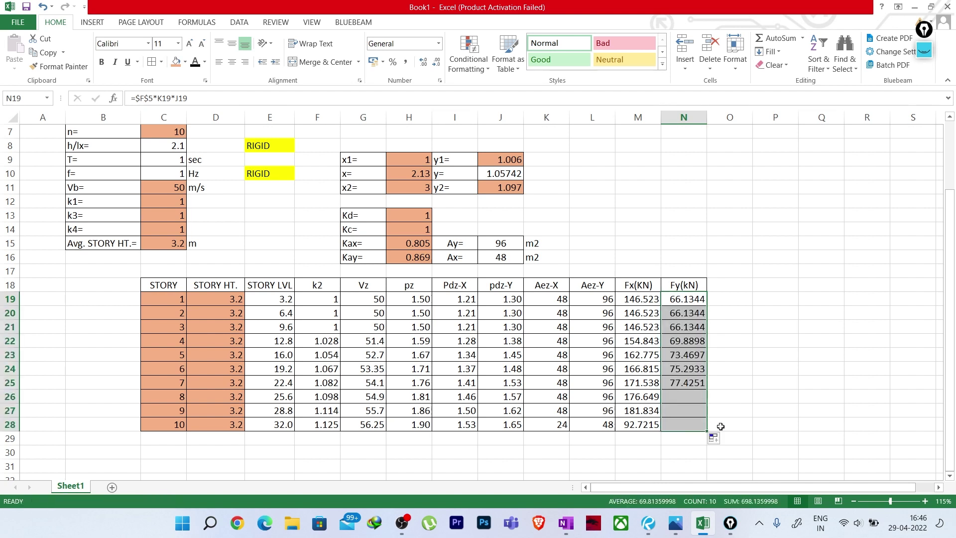
left_click(445, 471)
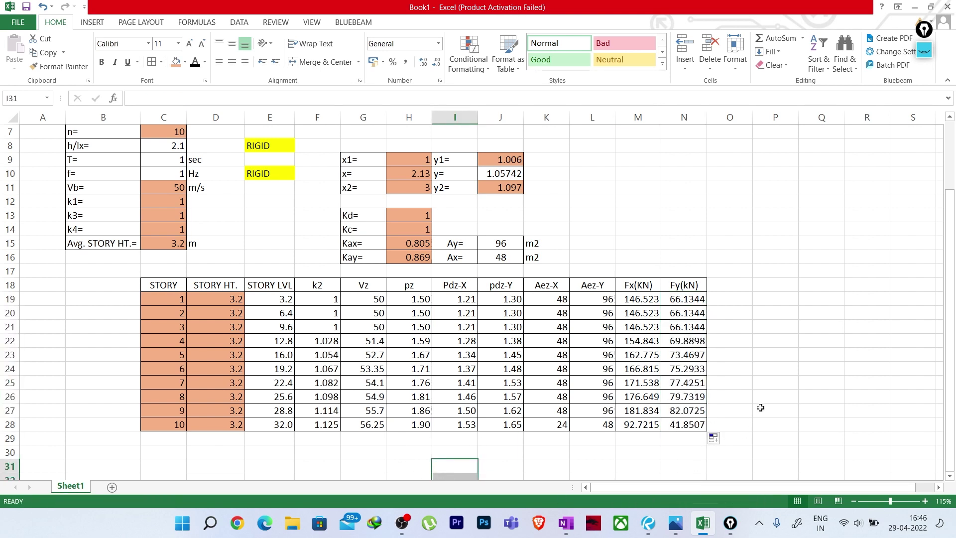
left_click(687, 296)
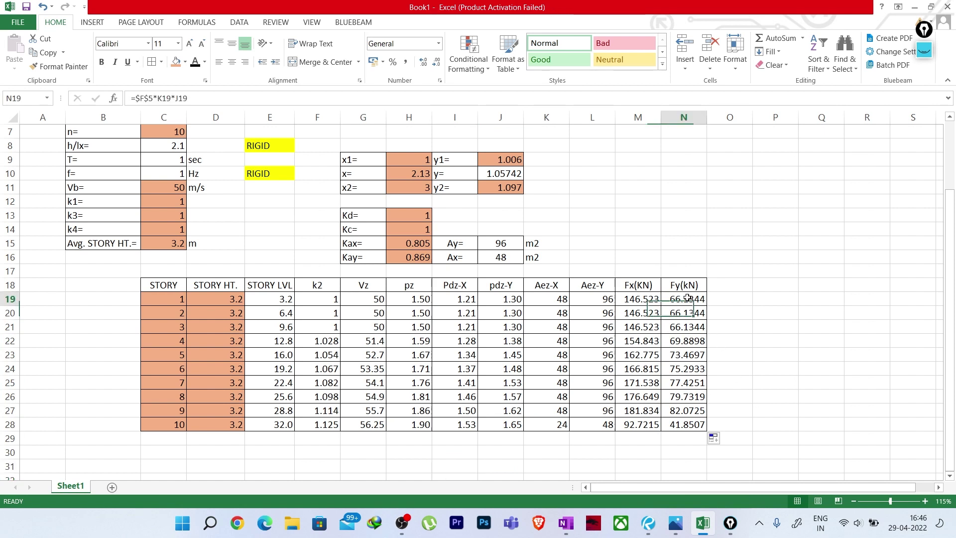
left_click(688, 317)
left_click(702, 341)
left_click(687, 369)
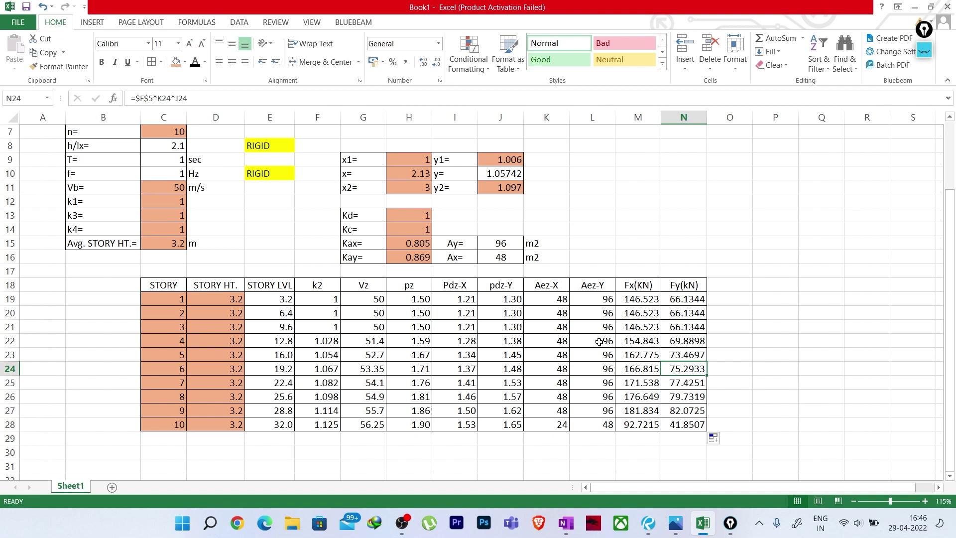
left_click(774, 331)
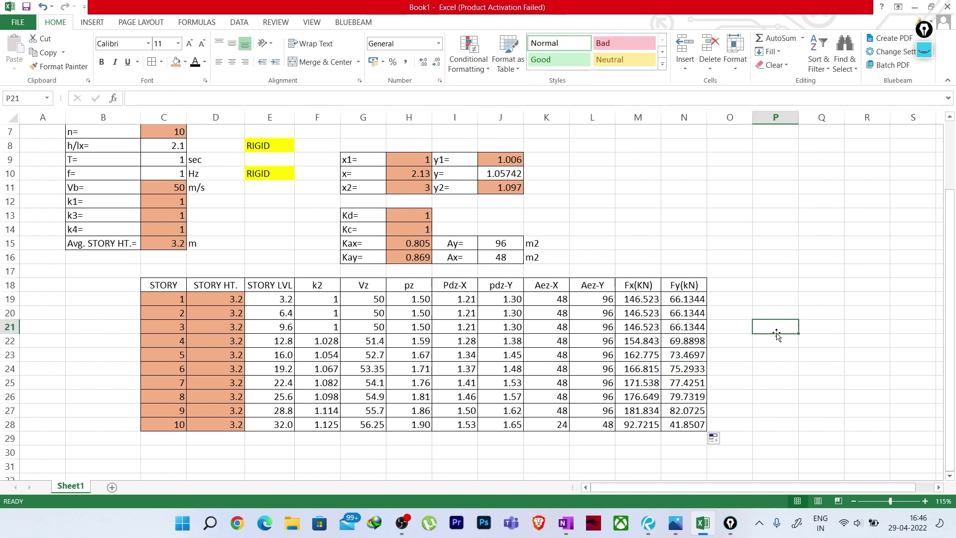
Step: Shade the story table's header row C18:N18 with a light green fill
left_click_drag(171, 284, 697, 285)
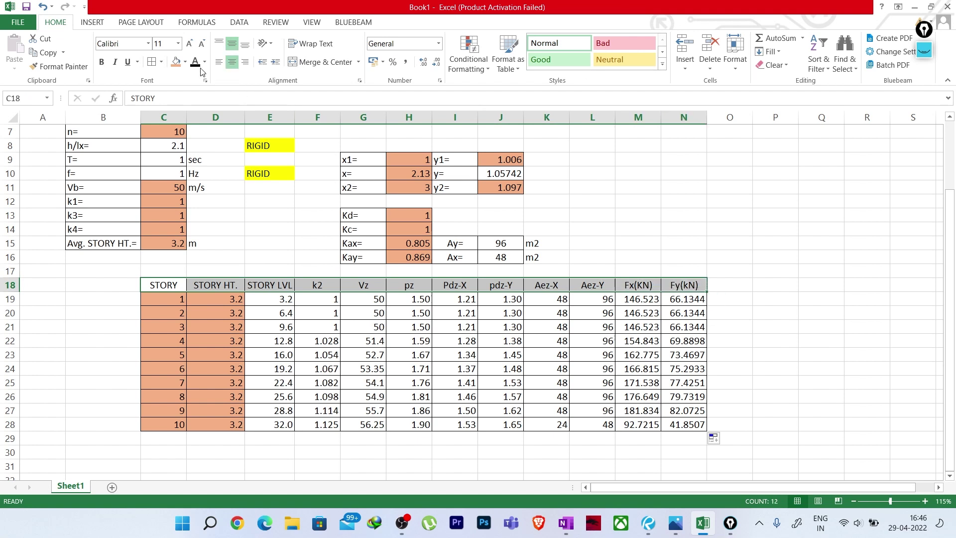
left_click(184, 63)
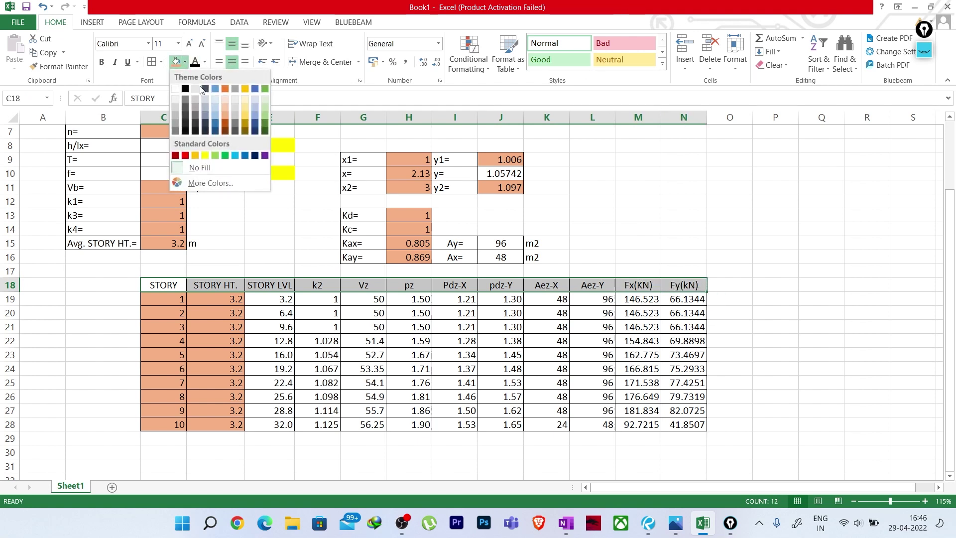
left_click(214, 116)
left_click(185, 62)
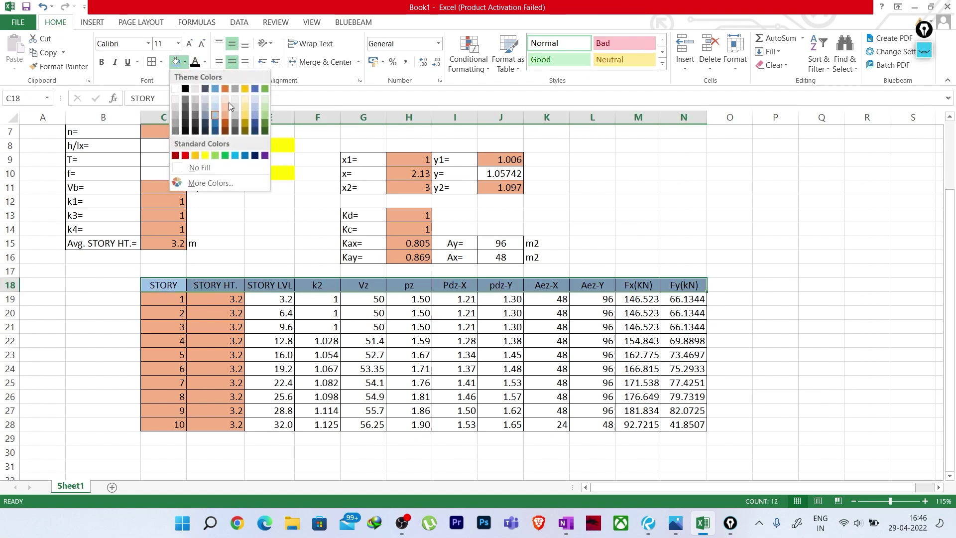
left_click(264, 107)
left_click(768, 273)
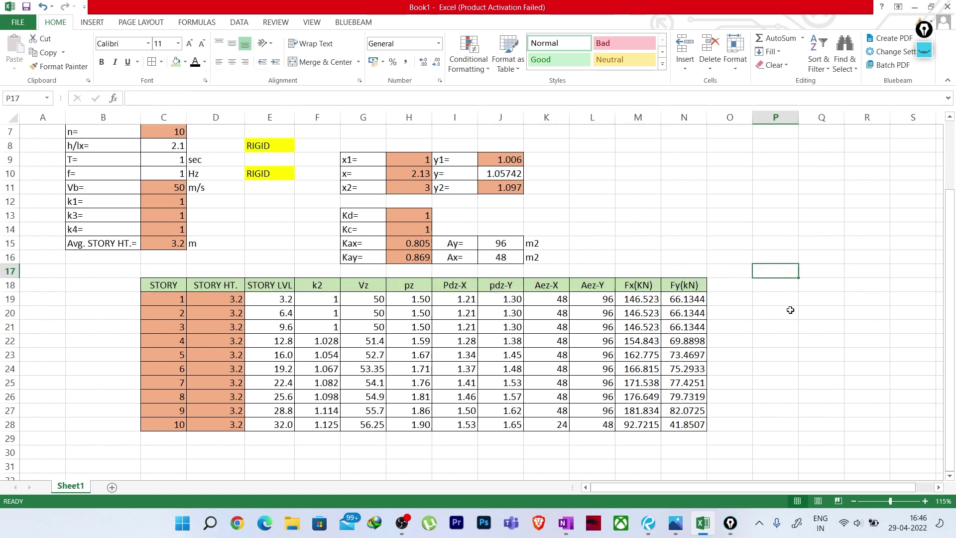
left_click(769, 406)
Step: Shade the Fx and Fy results in M19:N28 with a light gold fill
left_click_drag(642, 302, 685, 424)
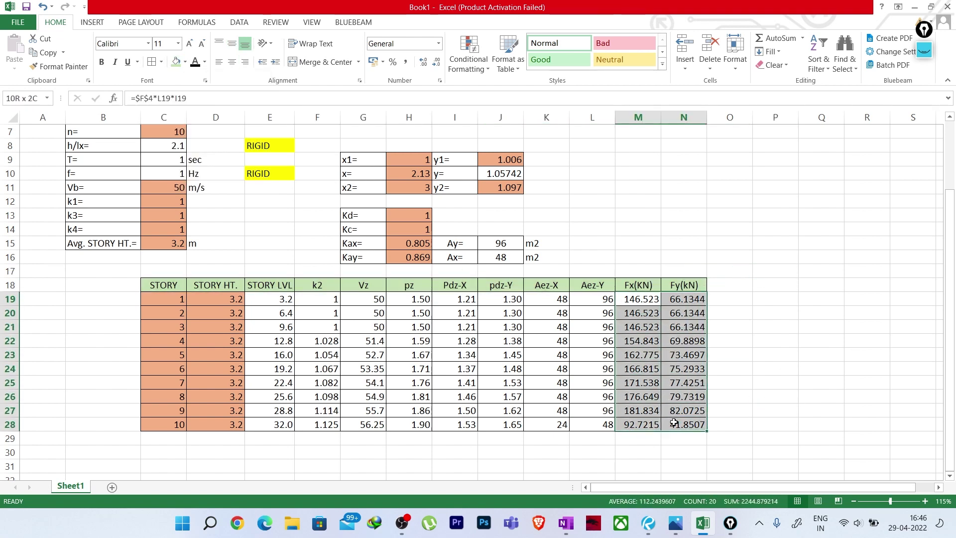
left_click(185, 62)
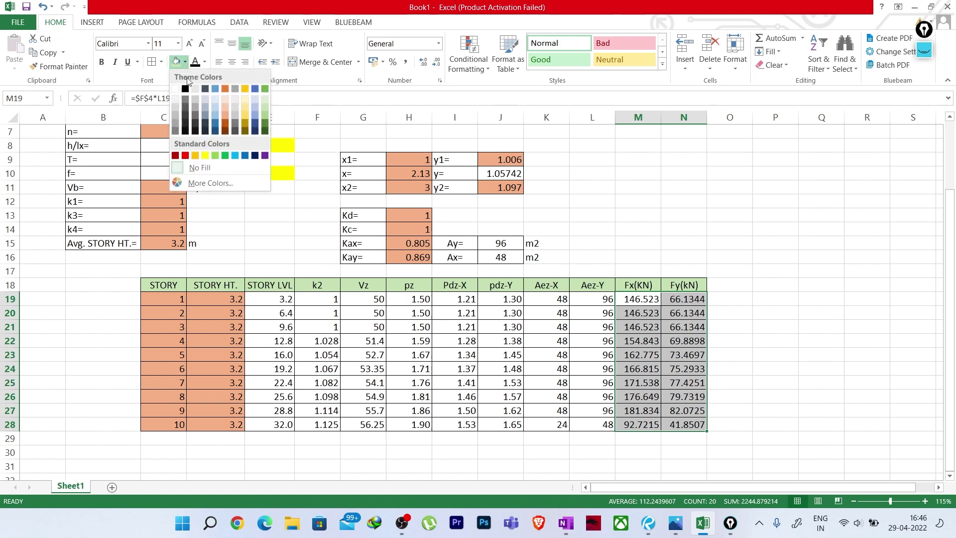
left_click(246, 118)
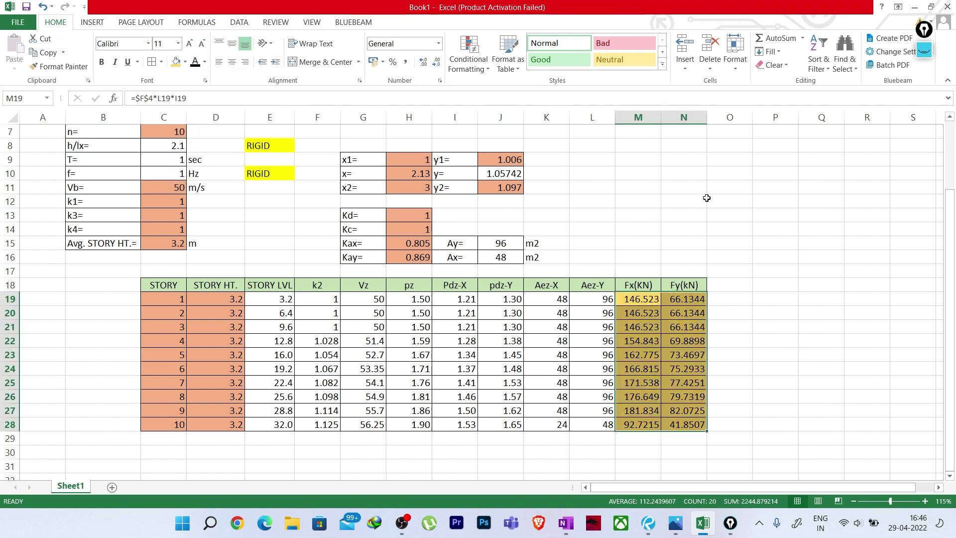
left_click(707, 199)
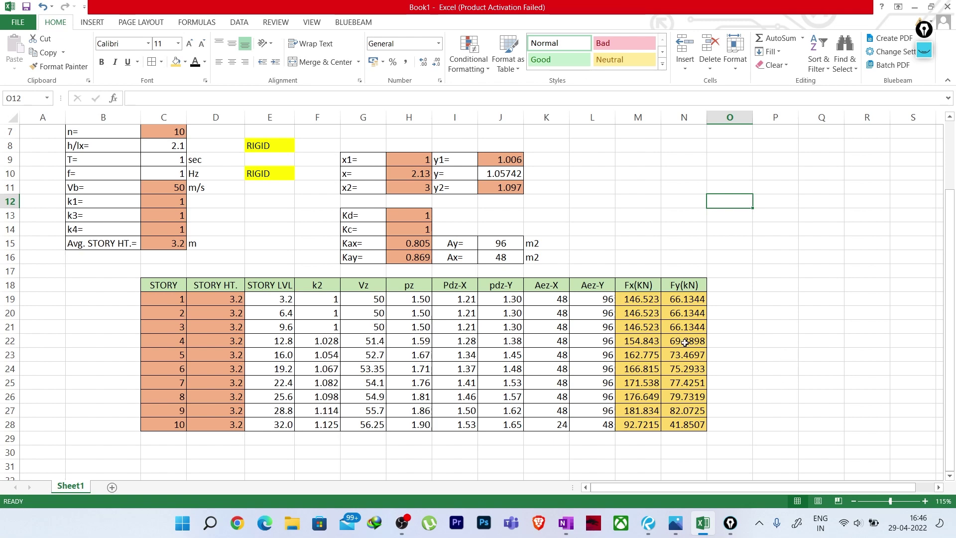
scroll(445, 384, "up", 1)
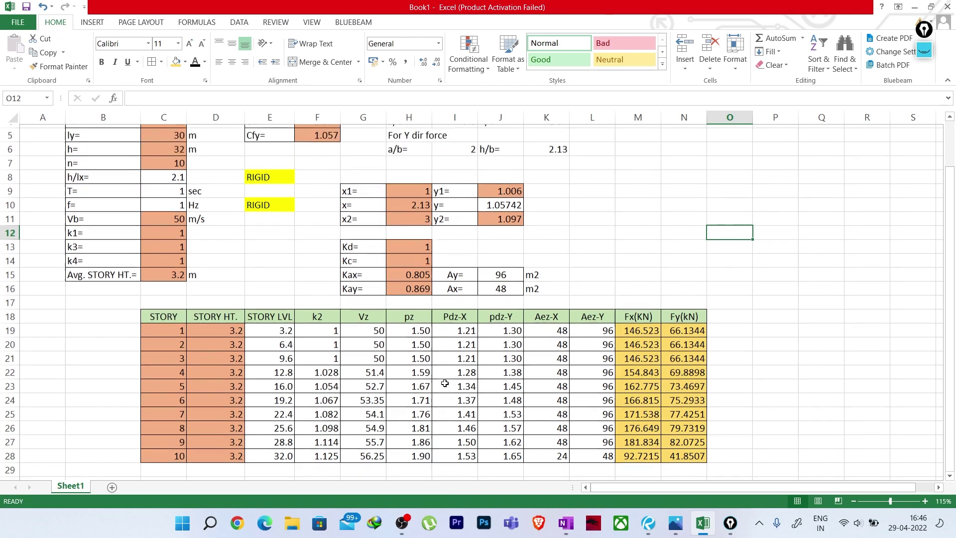
Step: Place the Excel workbook and the OneNote wind force notes side by side, extending both windows down the screen
scroll(445, 383, "down", 1)
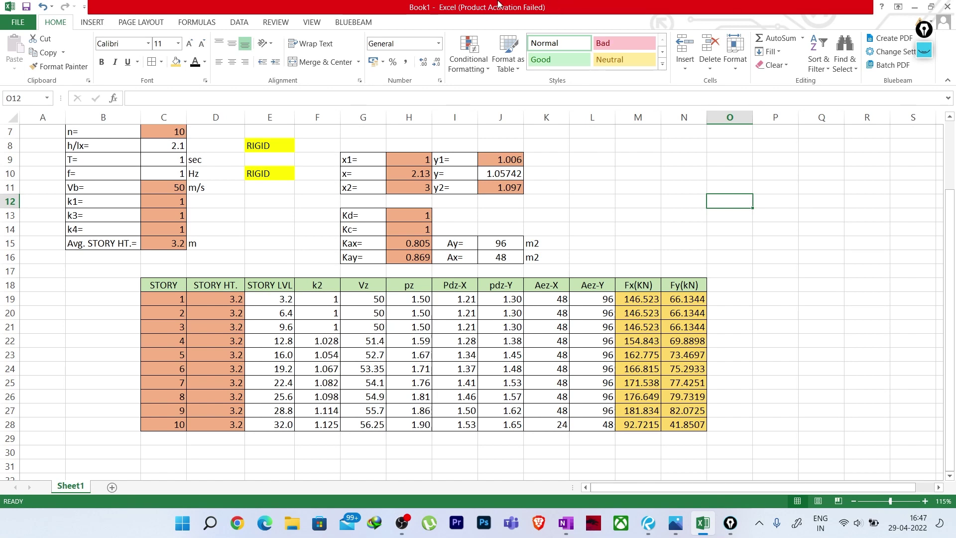
left_click_drag(458, 7, 1, 4)
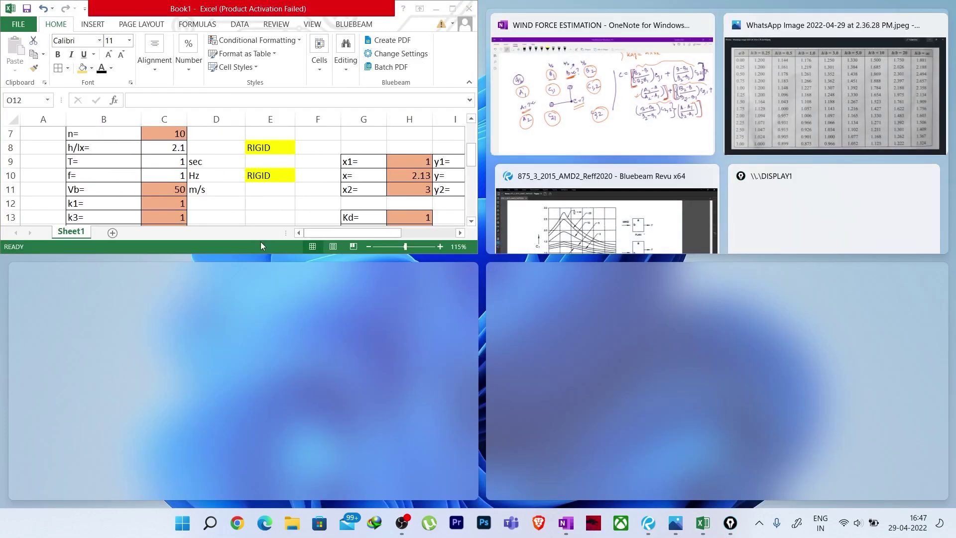
left_click(264, 252)
left_click_drag(263, 254, 264, 501)
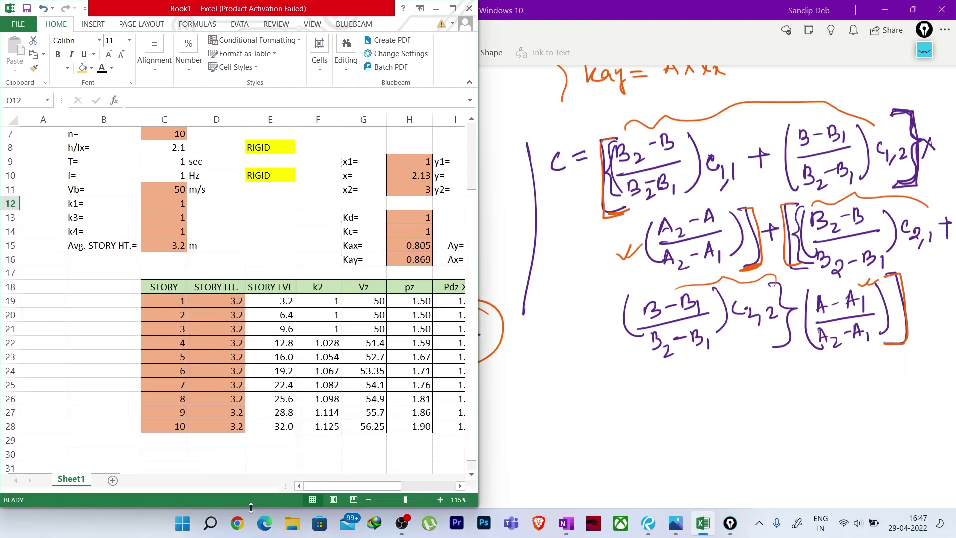
left_click(700, 79)
key("super+Right")
key("super+Up")
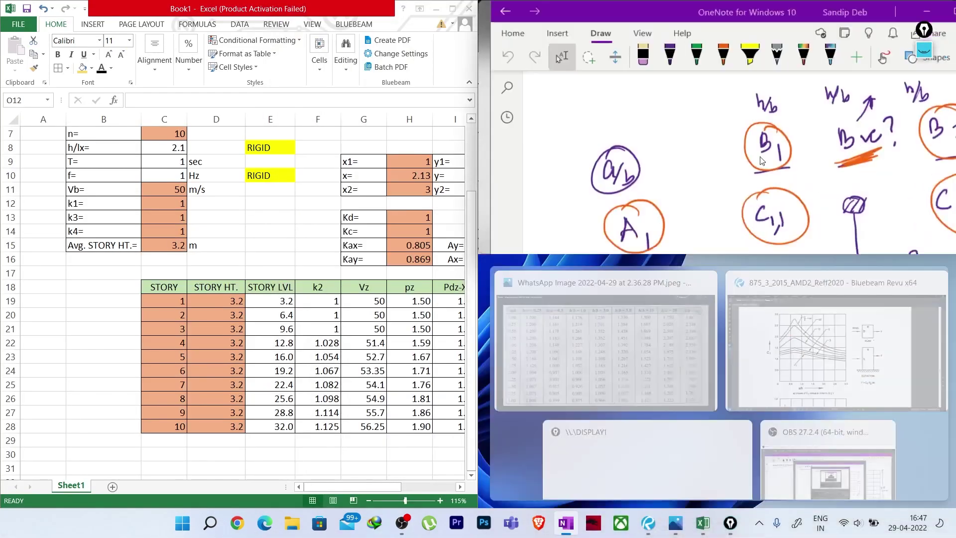
left_click(676, 305)
left_click_drag(684, 257, 685, 492)
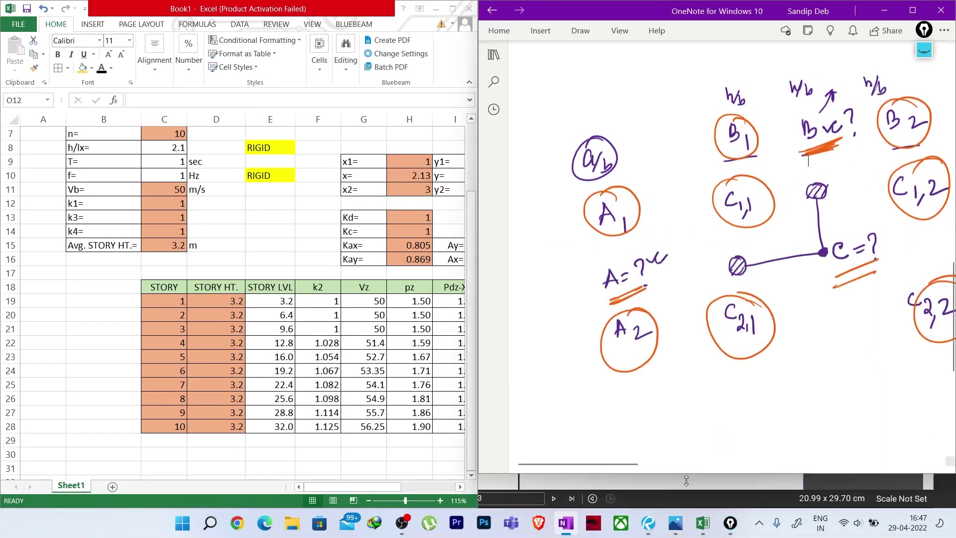
Step: Minimize the PDF window behind the OneNote notes, enlarge the notes window and bring the building elevation sketch into view
scroll(700, 243, "up", 10)
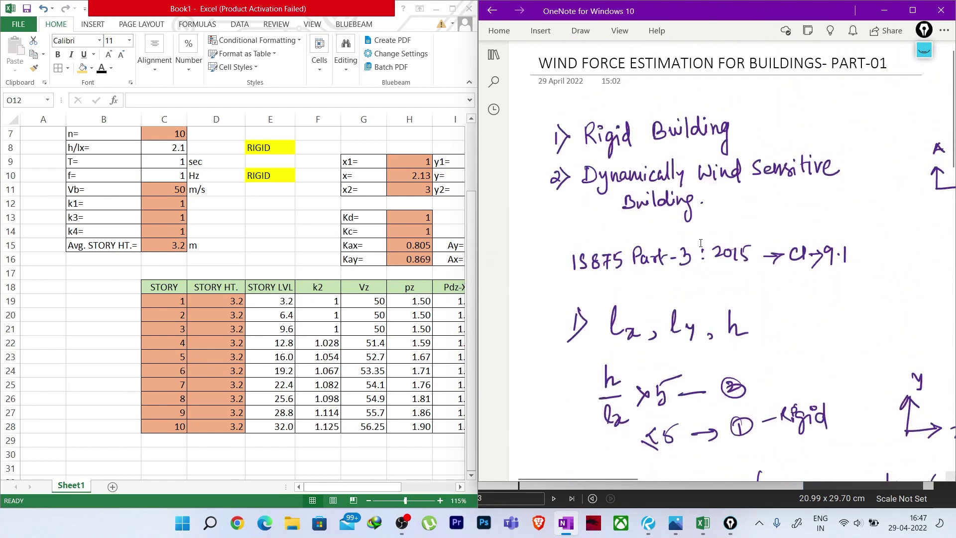
scroll(701, 243, "down", 3)
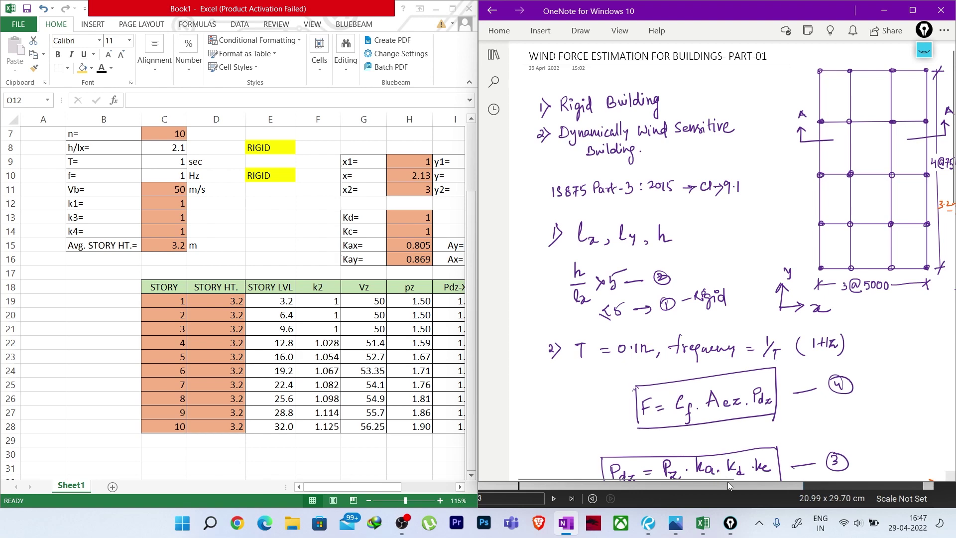
left_click(766, 492)
left_click(884, 6)
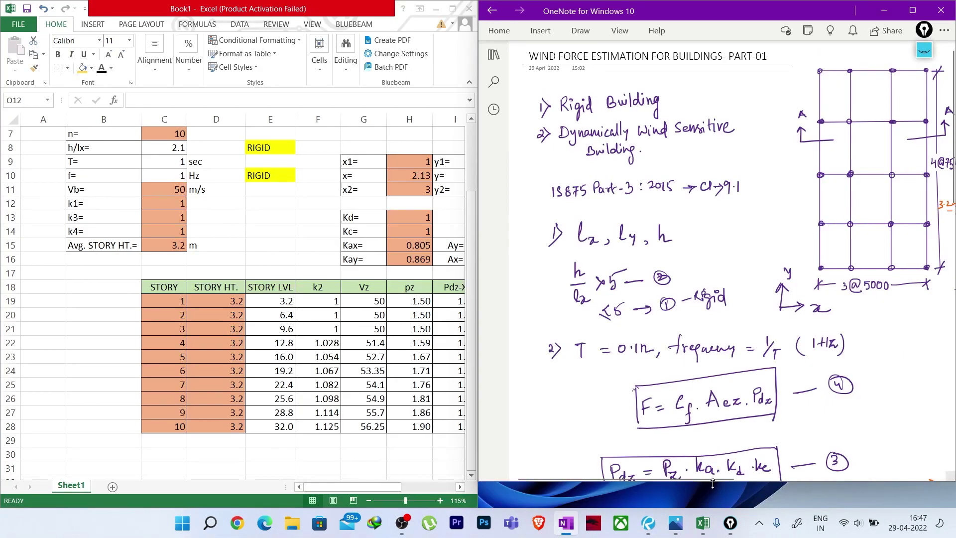
left_click_drag(713, 482, 713, 506)
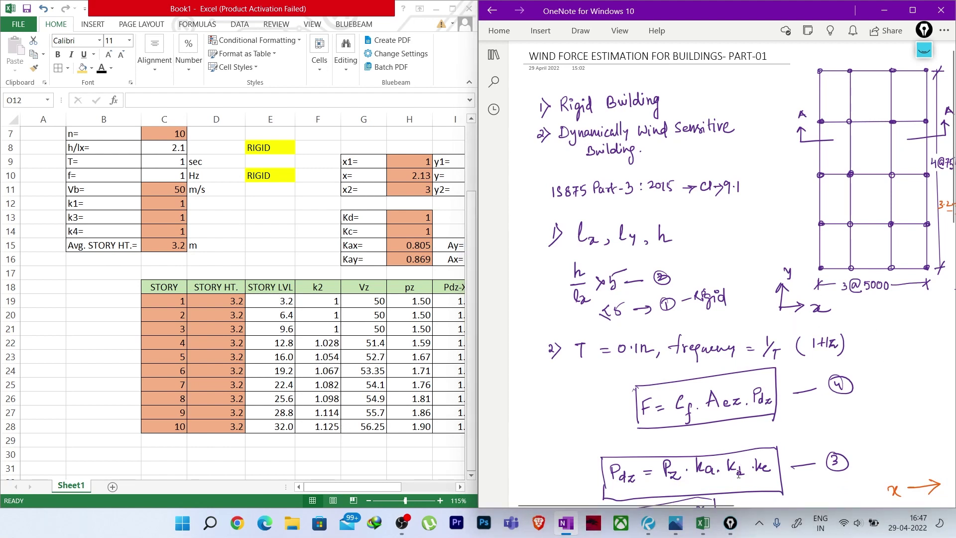
left_click_drag(732, 503, 883, 497)
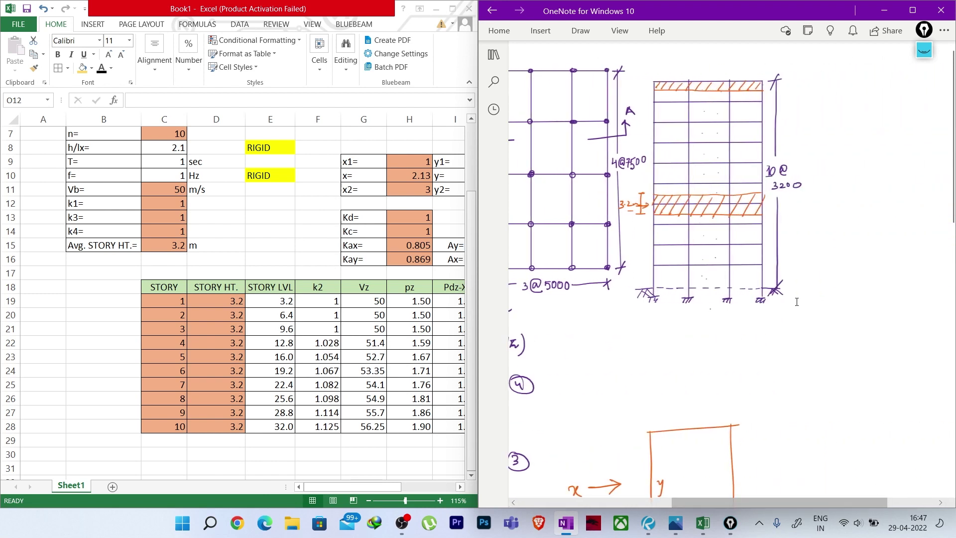
Step: With the orange pen, draw a horizontal force arrow at the elevation's top story and label it 92.72 from the Fx column
left_click(580, 30)
left_click(695, 50)
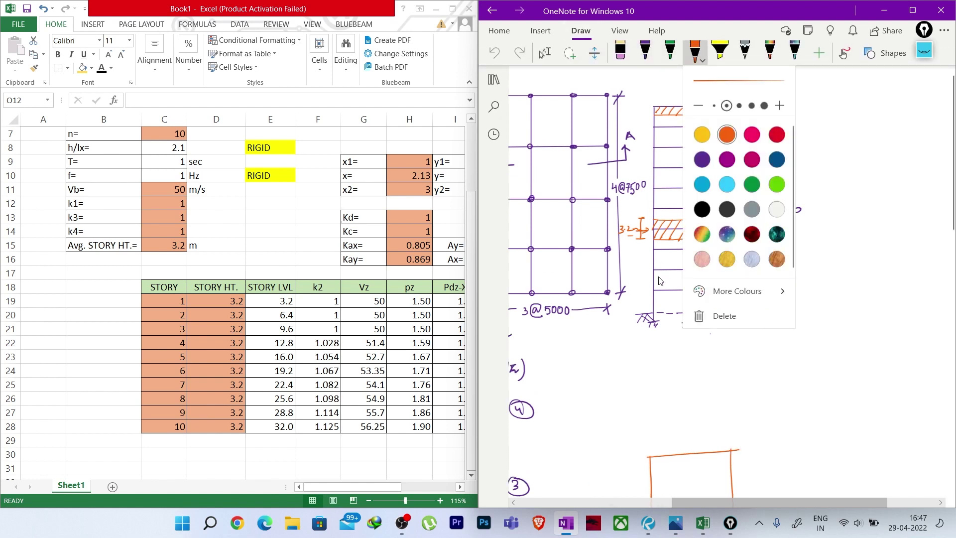
left_click(650, 280)
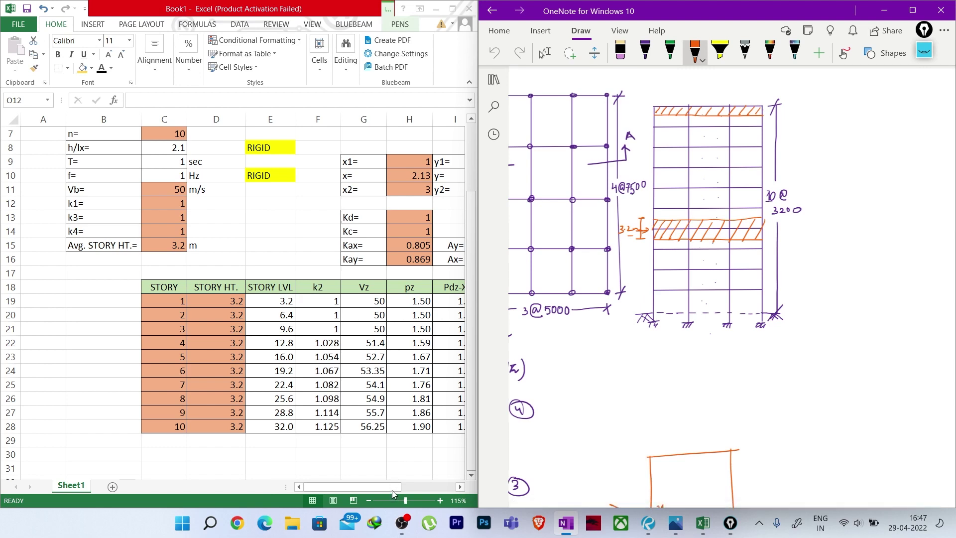
left_click_drag(392, 489, 437, 490)
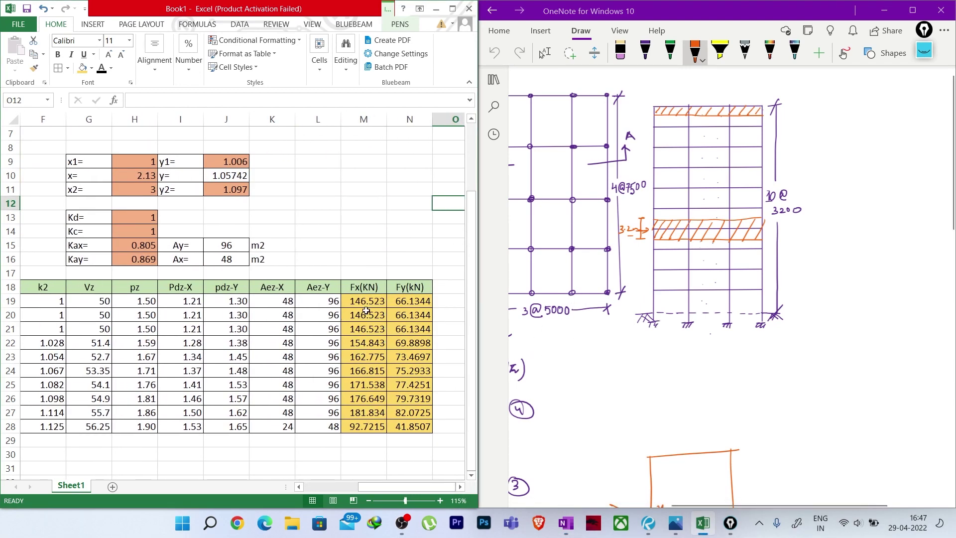
left_click(638, 121)
mouse_move(629, 112)
left_mouse_down()
mouse_move(654, 110)
mouse_move(644, 119)
left_mouse_up()
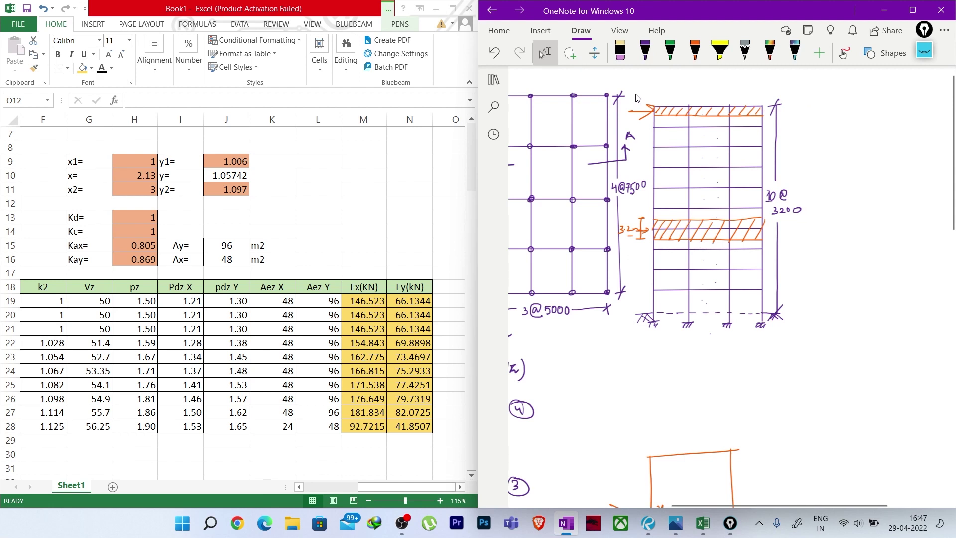
mouse_move(637, 90)
left_mouse_down()
mouse_move(634, 97)
mouse_move(673, 87)
left_mouse_up()
left_click(652, 93)
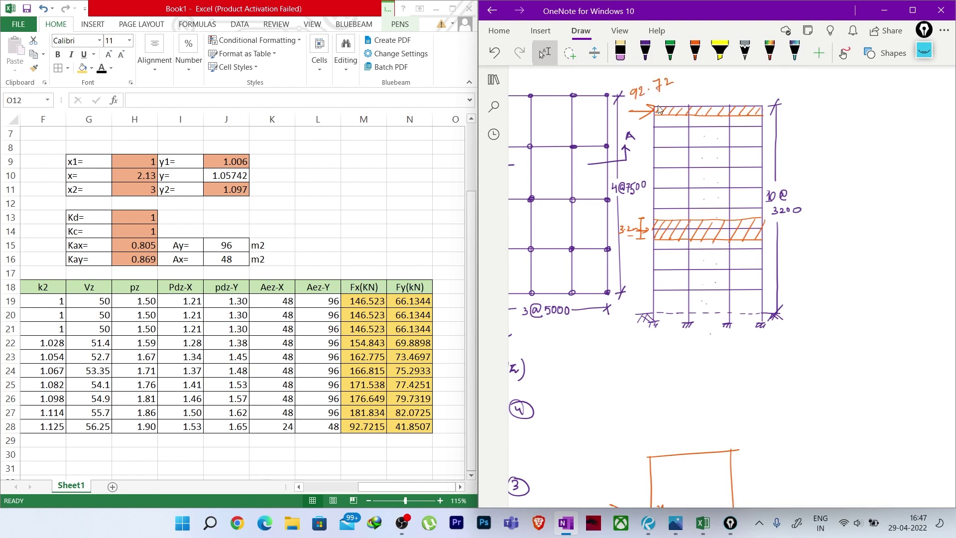
Step: Draw orange force arrows at the floors below the top story, labelling the first three 181.83, 176 and 171
mouse_move(630, 128)
left_mouse_down()
mouse_move(653, 124)
mouse_move(619, 130)
mouse_move(643, 119)
mouse_move(652, 148)
mouse_move(637, 160)
left_mouse_up()
left_click(635, 127)
left_click(641, 157)
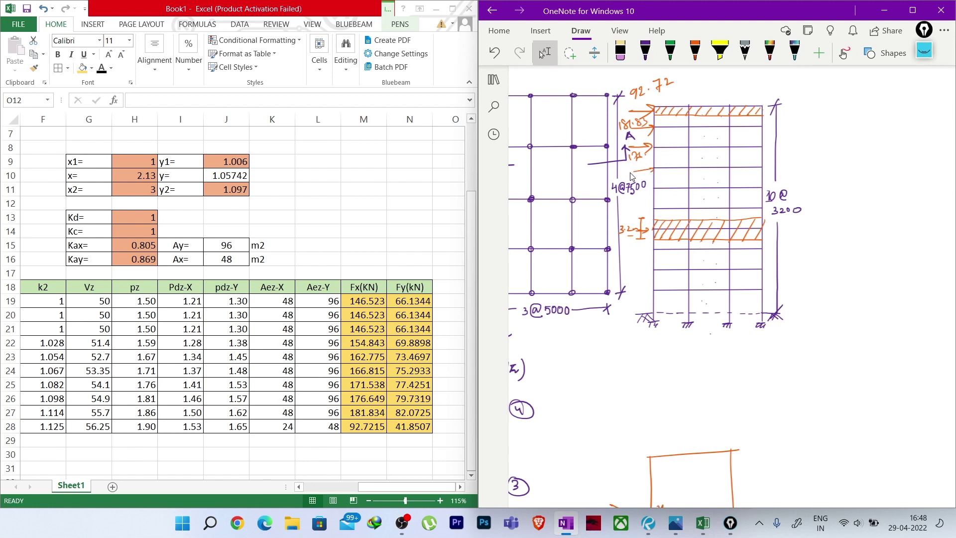
left_click_drag(622, 170, 629, 178)
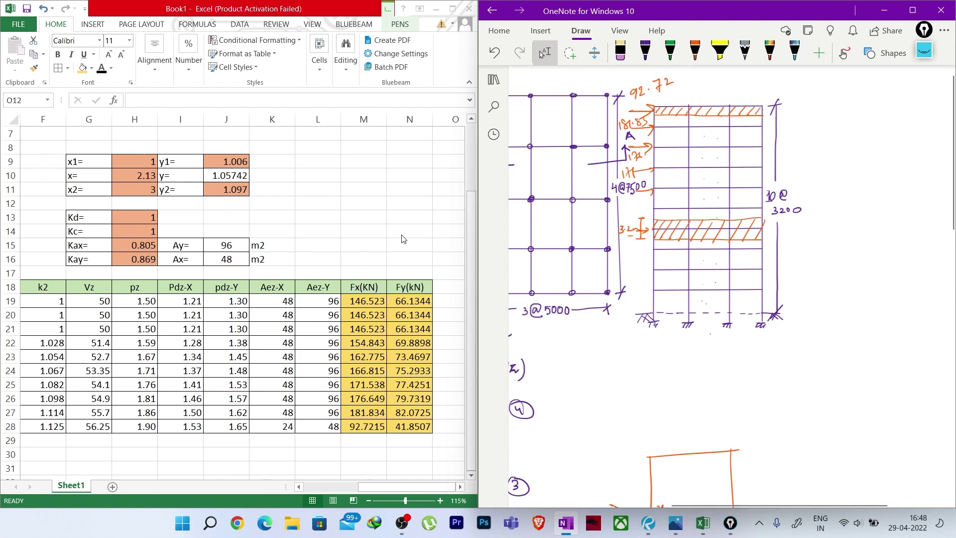
Step: Maximize the Excel workbook and review the building inputs, force coefficients and story force table
left_click(466, 21)
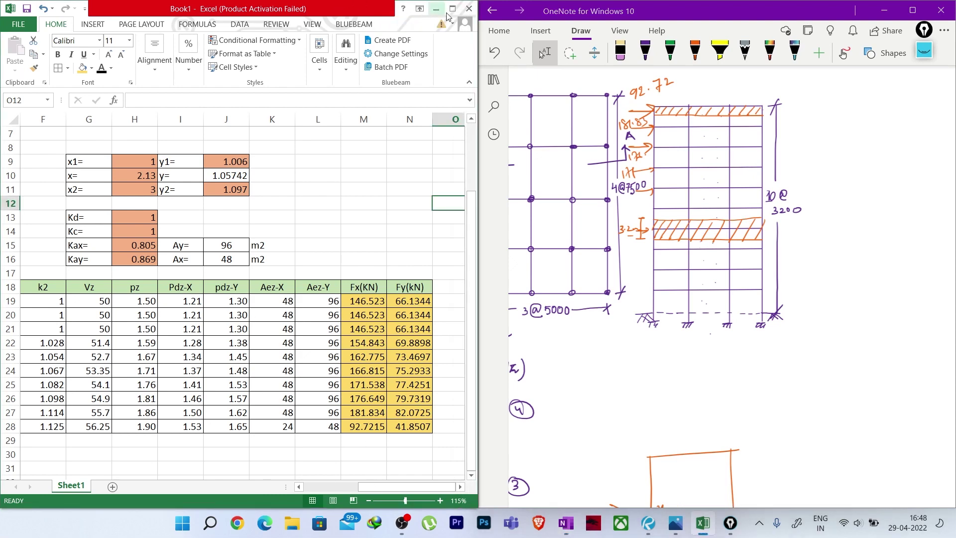
left_click(452, 9)
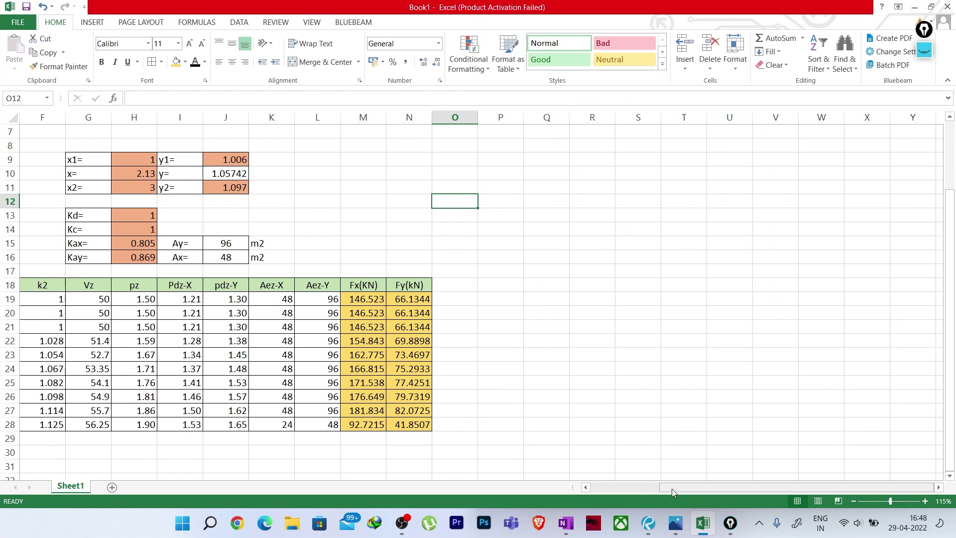
left_click_drag(671, 489, 593, 486)
scroll(388, 313, "up", 2)
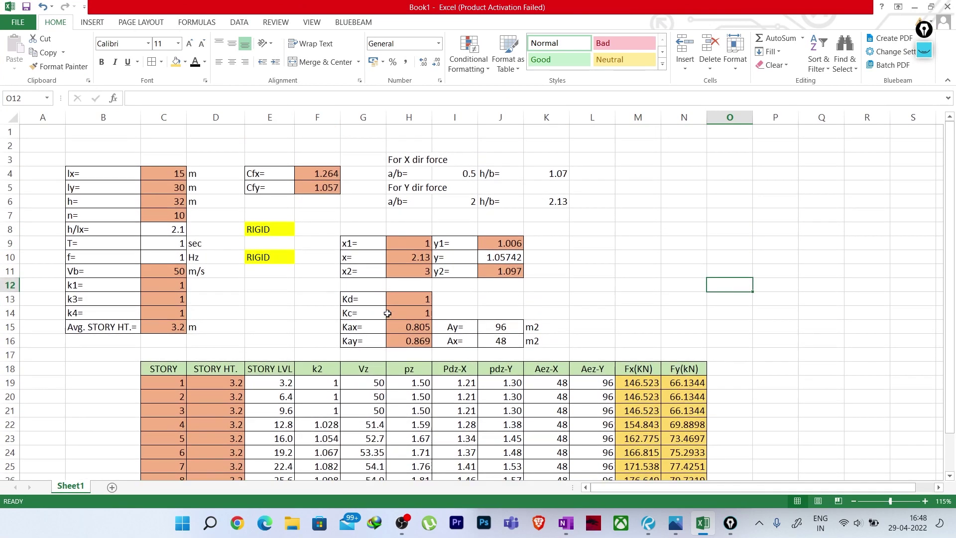
scroll(387, 313, "down", 1)
scroll(387, 313, "down", 1)
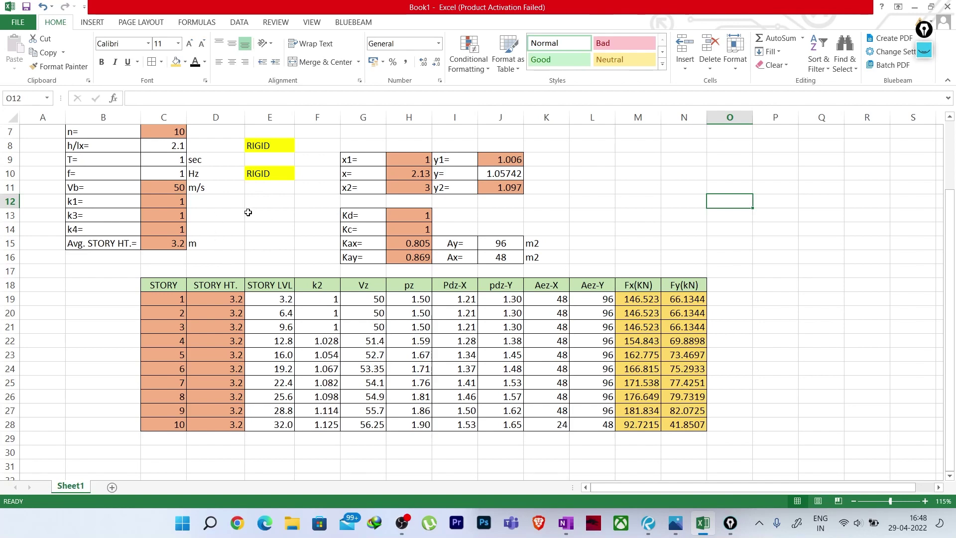
scroll(248, 212, "up", 1)
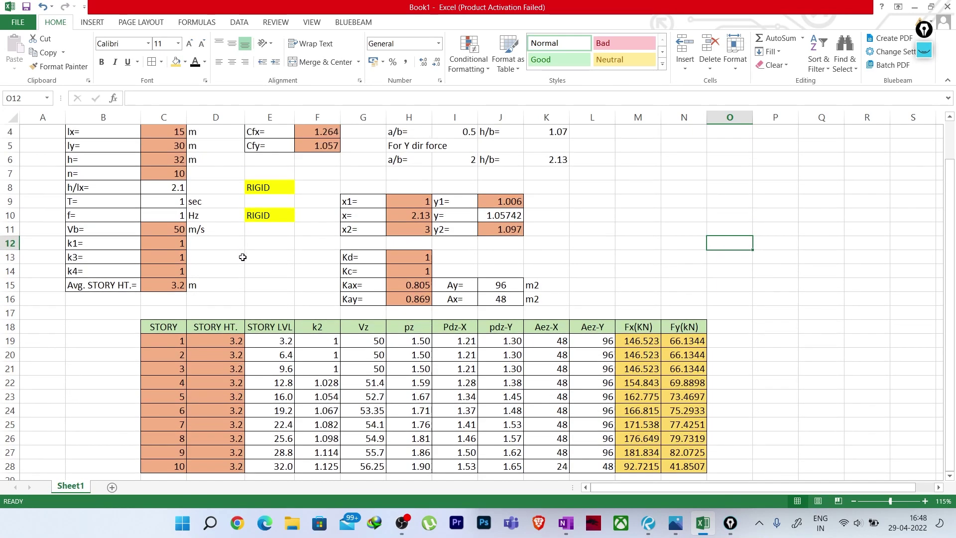
scroll(243, 257, "up", 1)
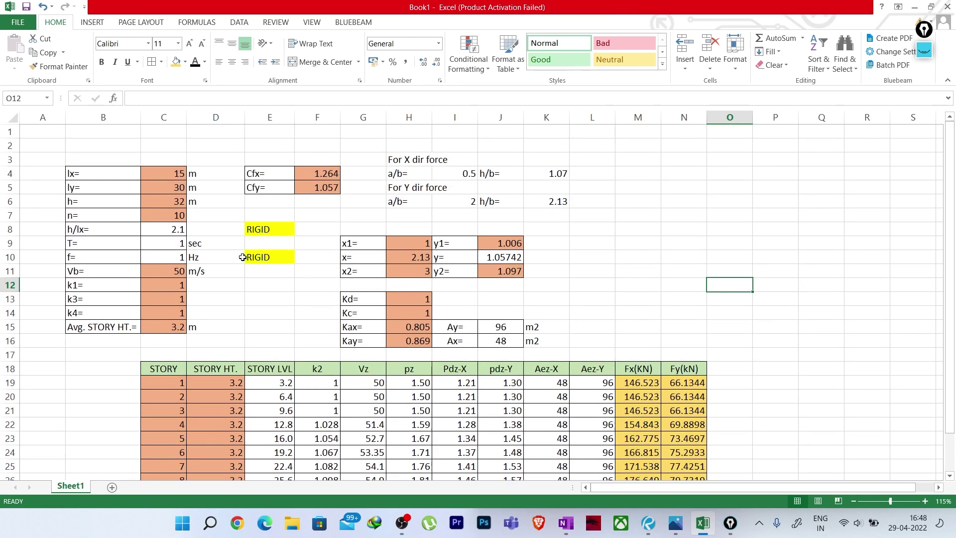
scroll(243, 256, "down", 1)
Step: Merge and center B1:N1 and enter the title "WIND FORCE CALCULATION AS PER IS 875(PART-3): 2015"
left_click_drag(128, 135, 700, 134)
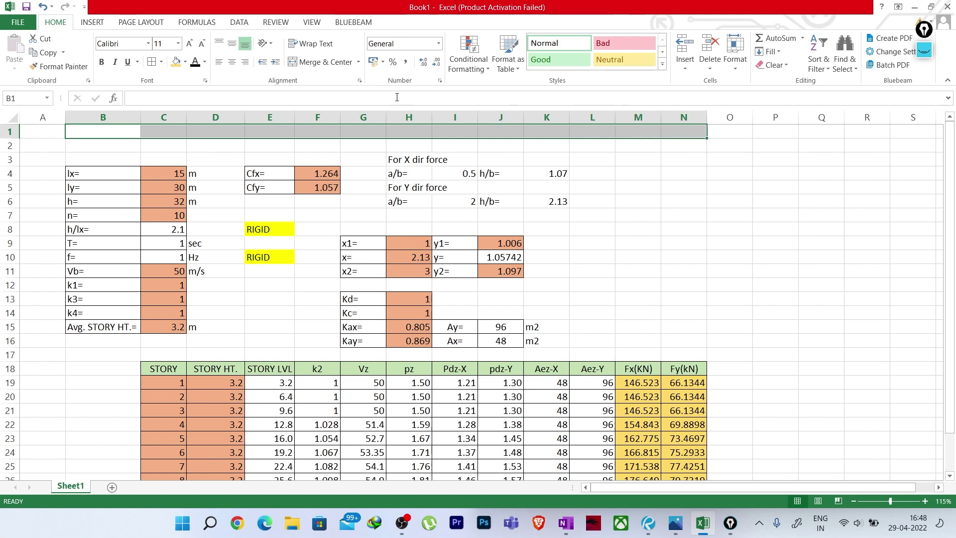
left_click(319, 62)
double_click(322, 129)
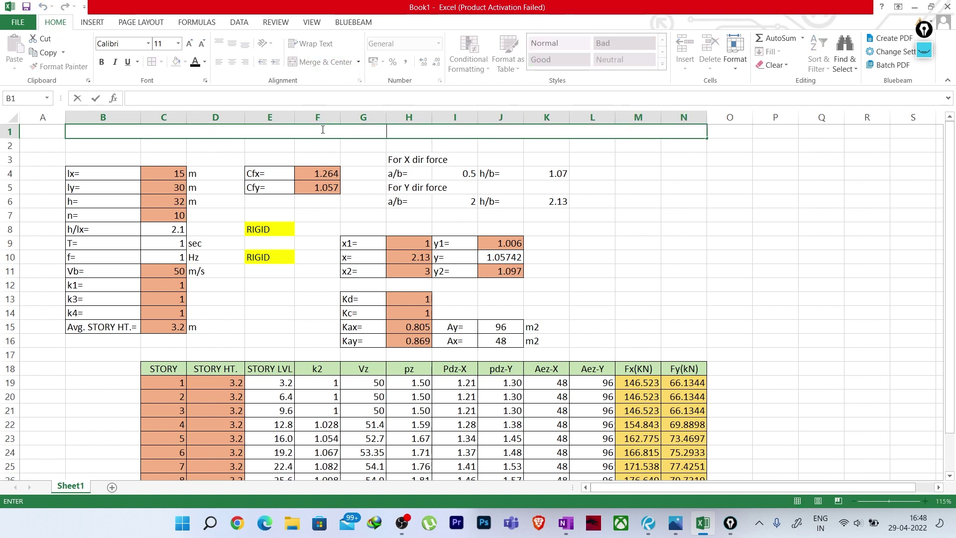
type("WIND FORCE CALCULAT")
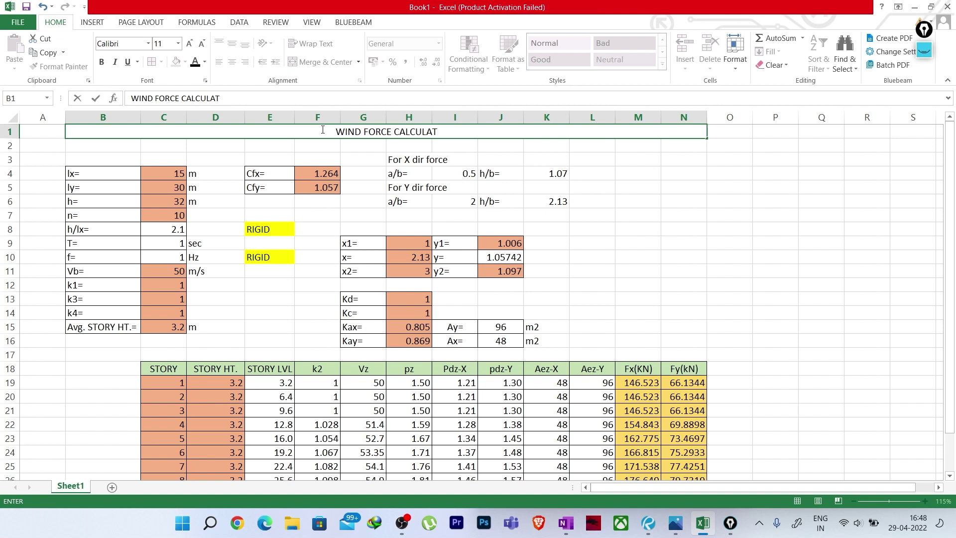
type("ION ")
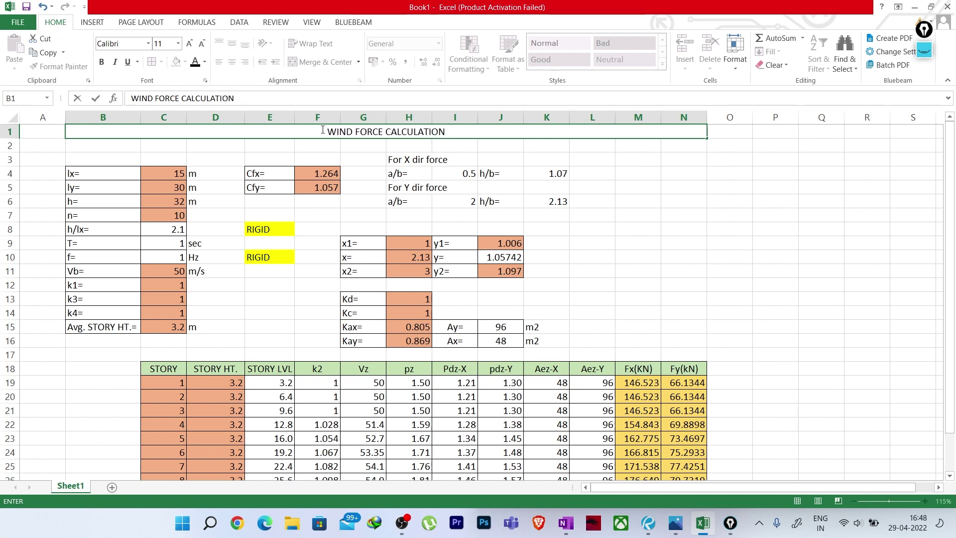
type("AS PER IS")
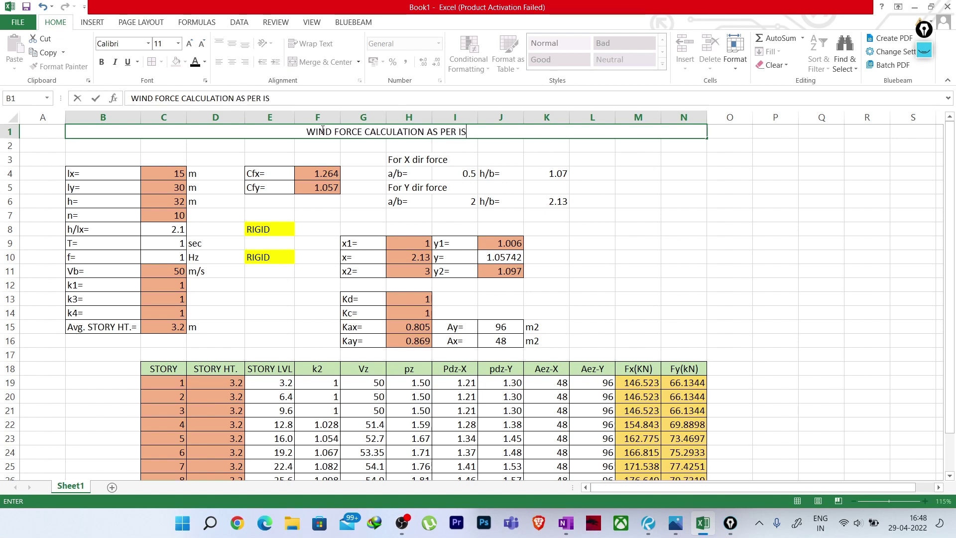
type(" 87")
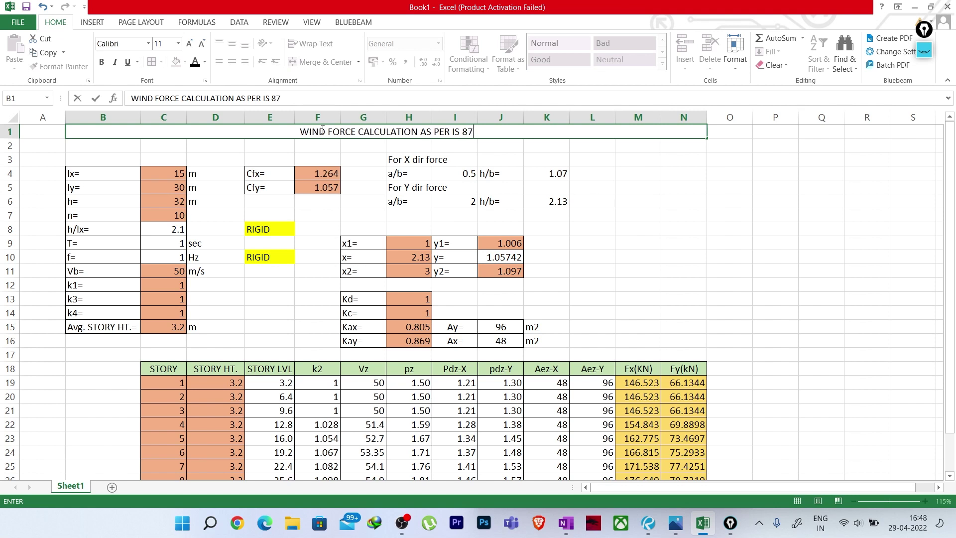
type("5")
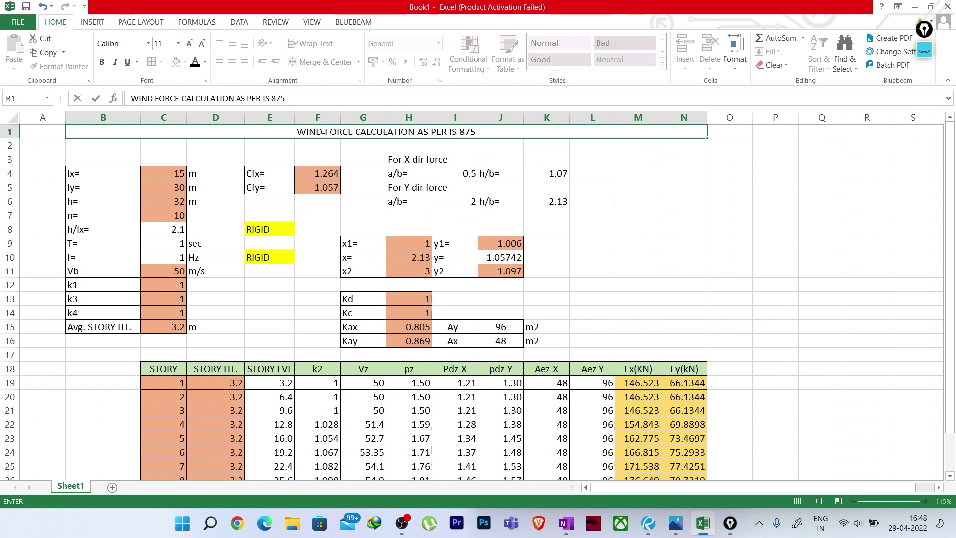
type("(PA")
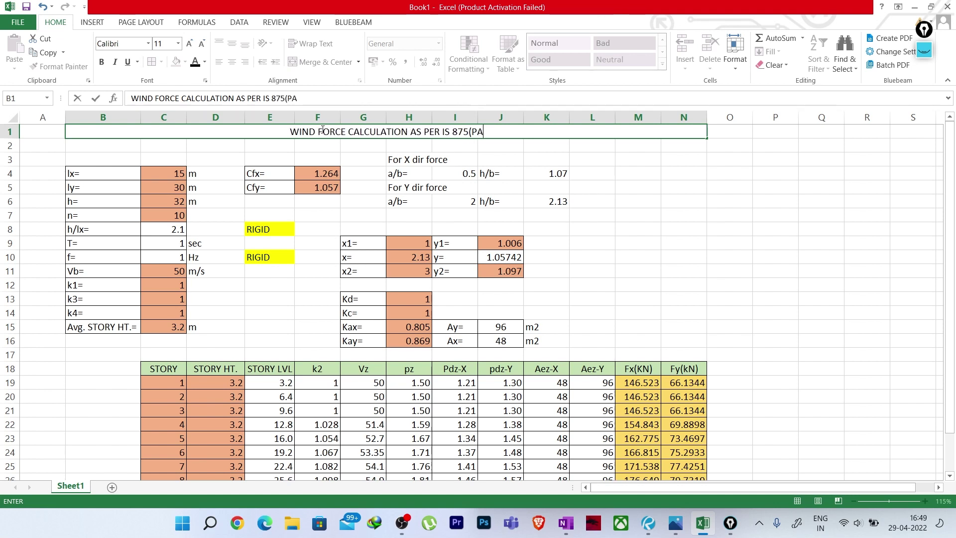
type("RT-3")
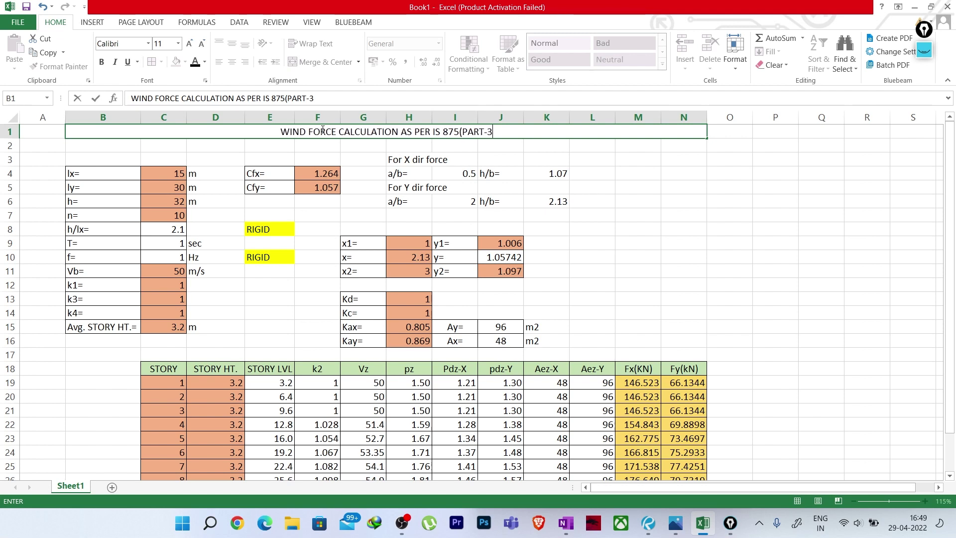
type("): 2015")
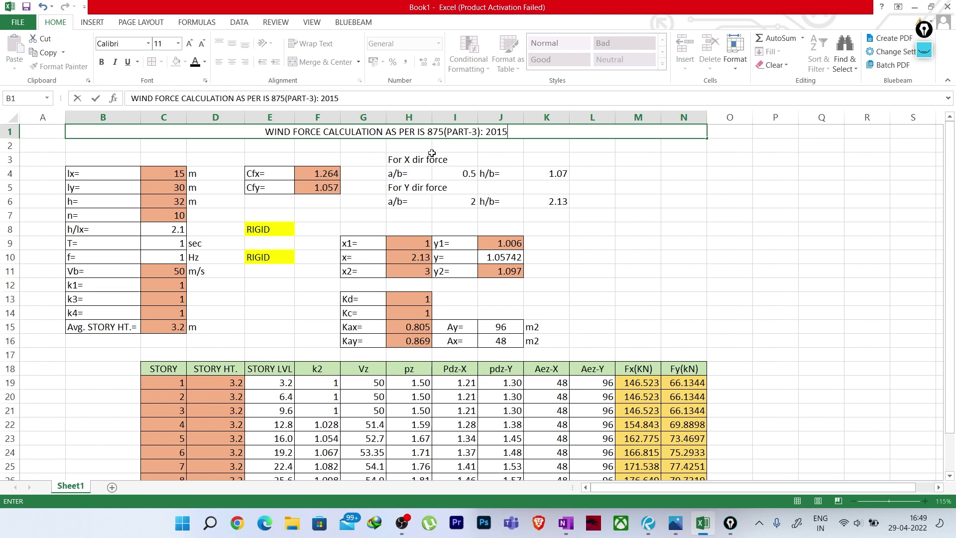
left_click(663, 195)
Step: Make the sheet title in the merged cell B1 bold
left_click(458, 134)
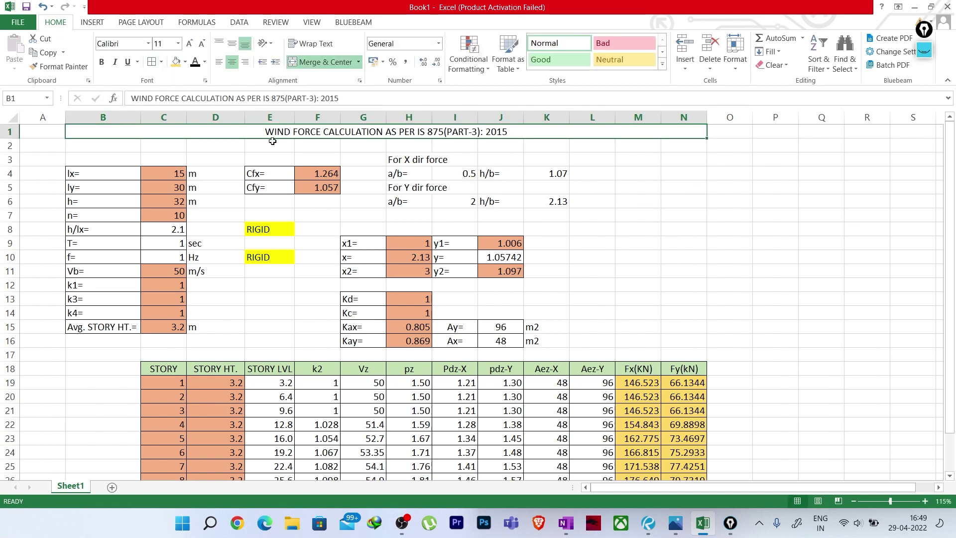
left_click(101, 62)
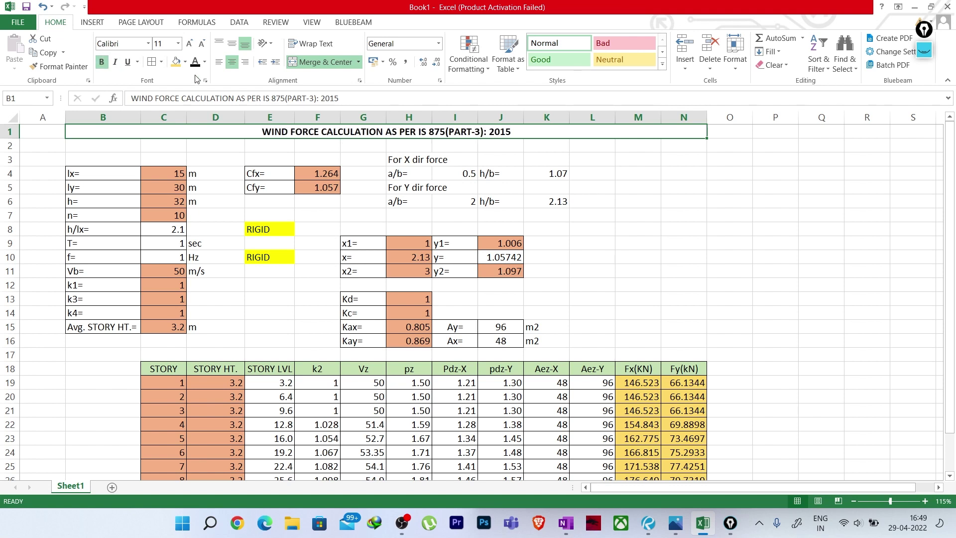
Step: Fill the merged title cell B1 with light orange
left_click(185, 62)
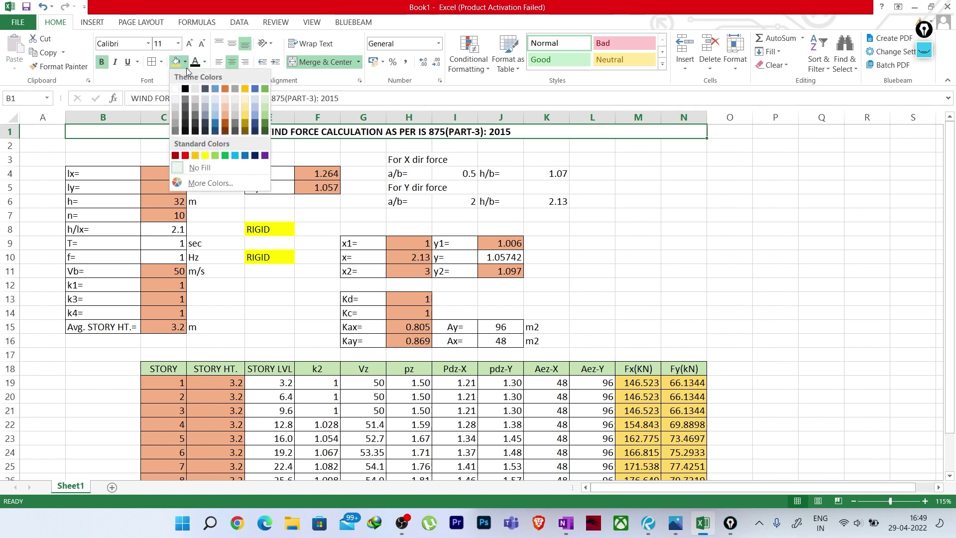
left_click(225, 115)
left_click(638, 201)
left_click(626, 133)
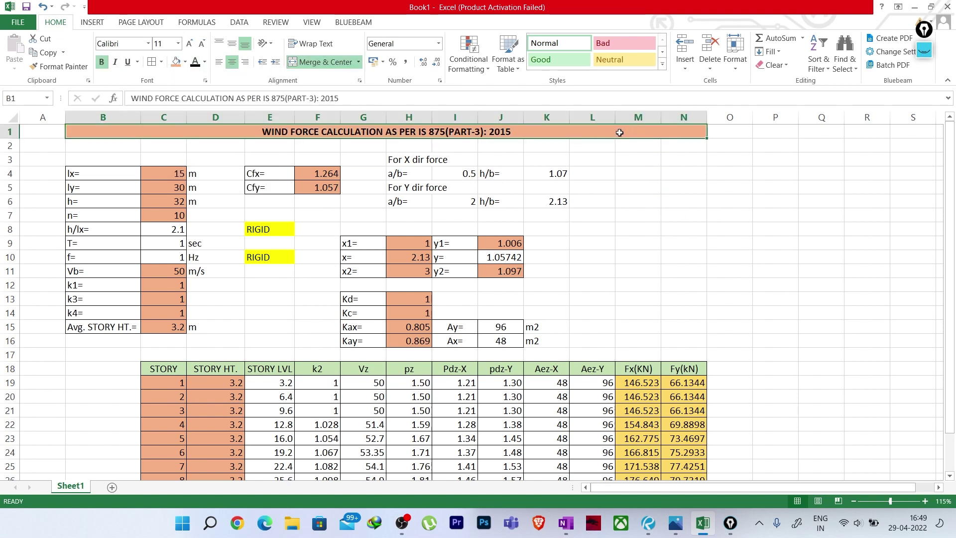
Step: Fill the merged title cell B1 with light blue
left_click(184, 62)
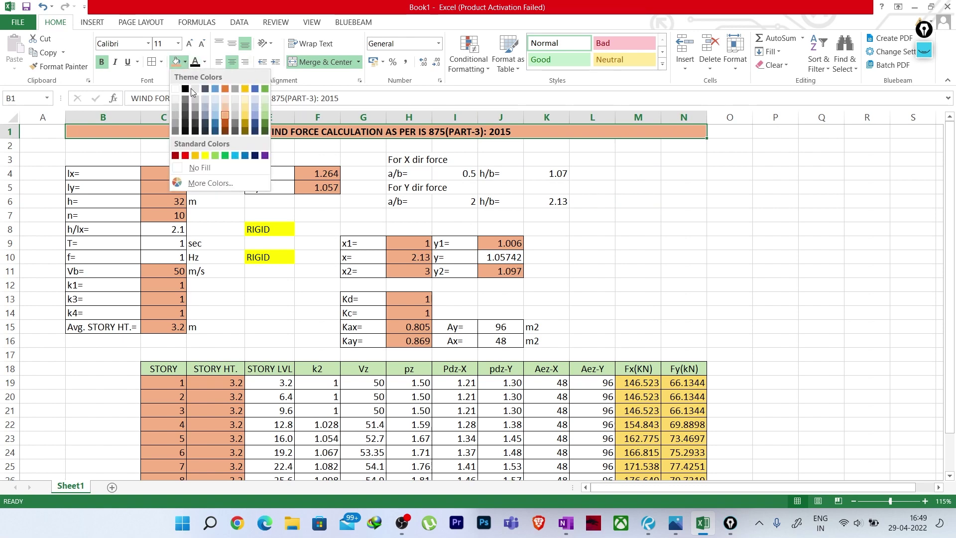
left_click(217, 118)
left_click(677, 226)
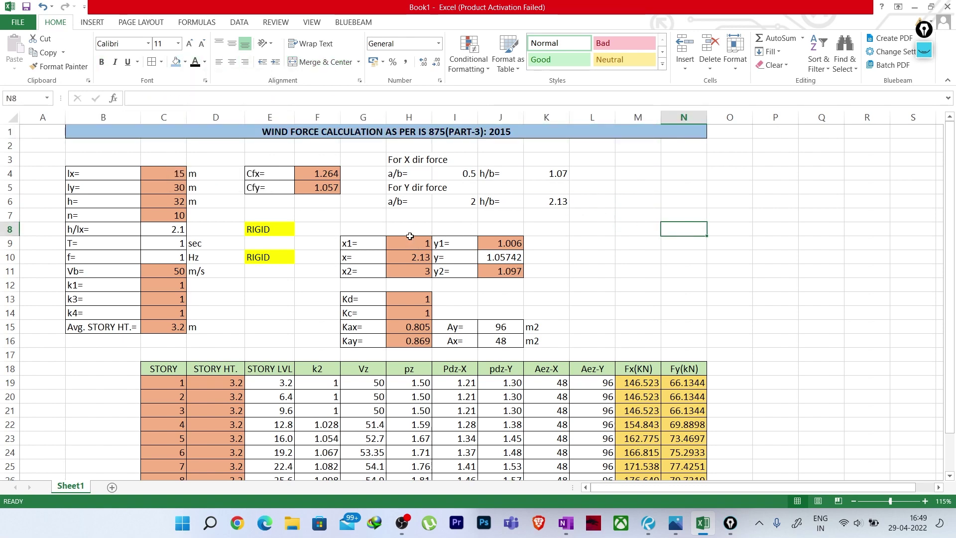
Step: Review the finished wind force sheet from inputs to story forces, consulting the photographed force coefficient table for a/b and h/b ratios
scroll(410, 236, "down", 1)
scroll(423, 248, "up", 1)
scroll(434, 258, "down", 2)
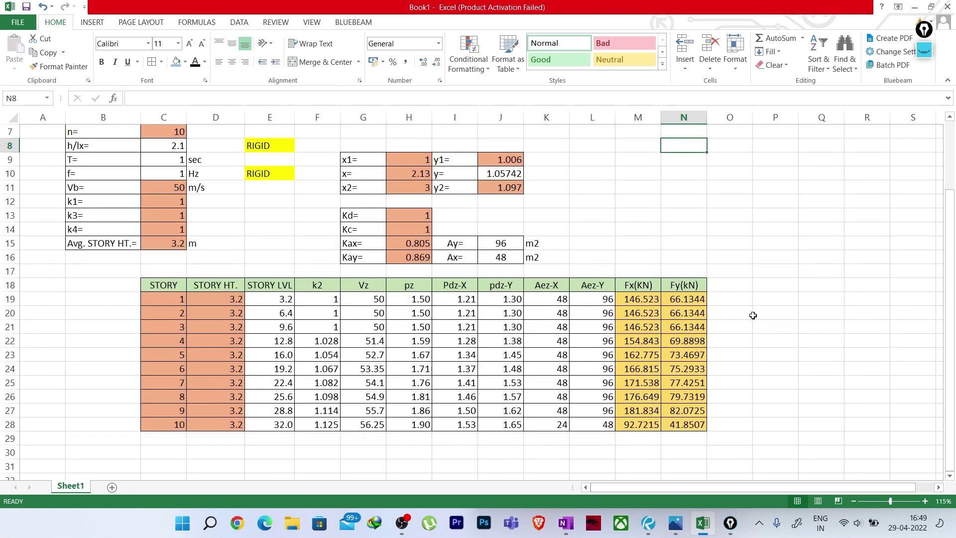
scroll(753, 315, "up", 1)
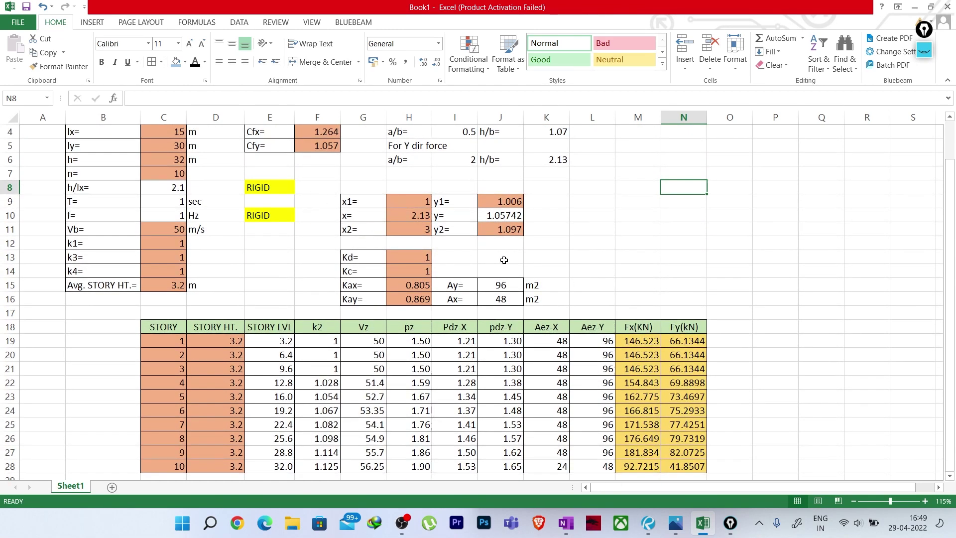
scroll(325, 206, "up", 1)
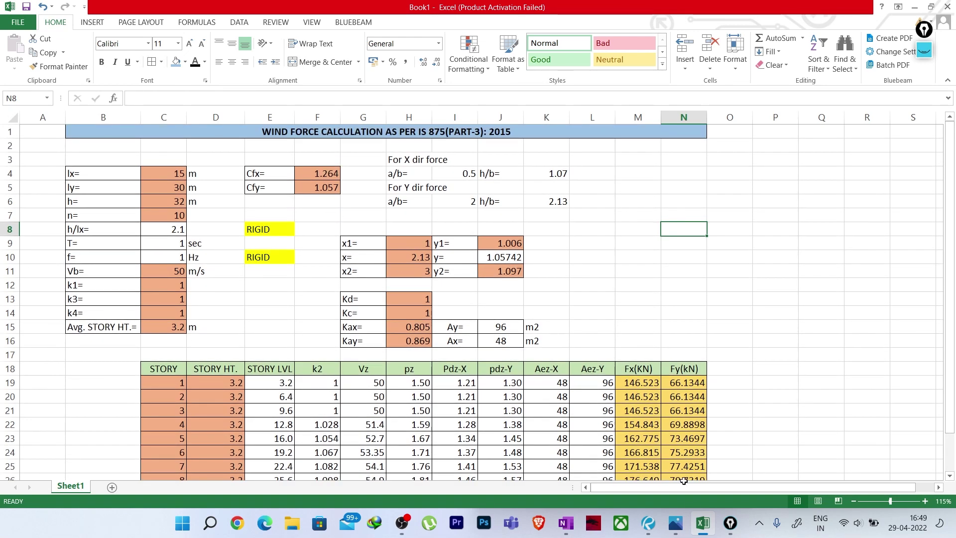
left_click(675, 524)
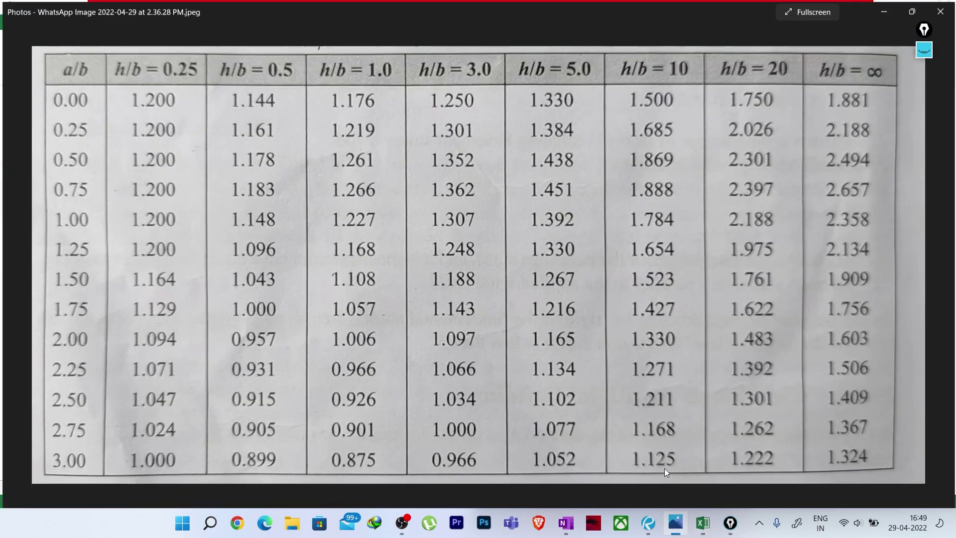
left_click(673, 521)
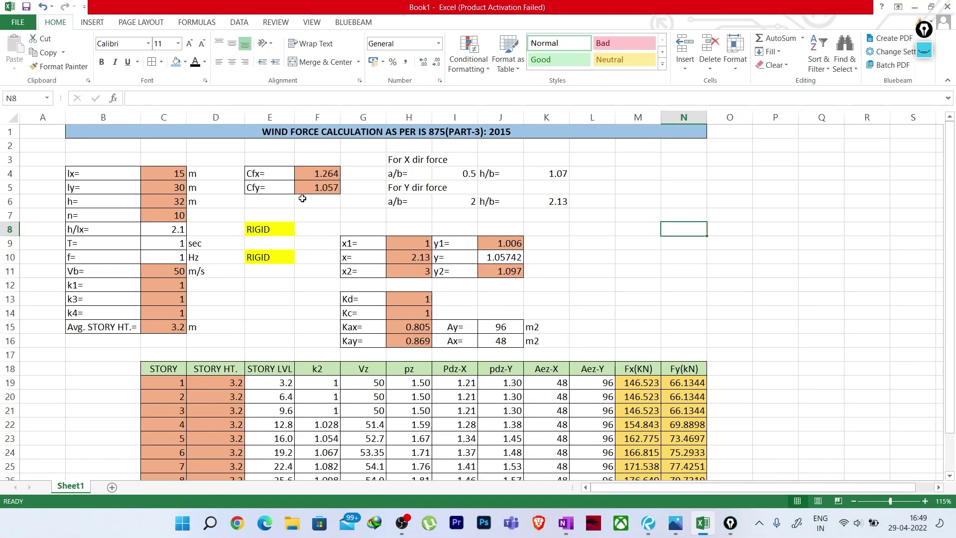
scroll(302, 198, "down", 1)
scroll(302, 198, "up", 1)
scroll(622, 326, "down", 2)
scroll(622, 326, "up", 2)
Step: Handwrite the orange formula F = Cf · Aez · Pdz · G beside the calculation, with a bar over Pdz
left_click(924, 50)
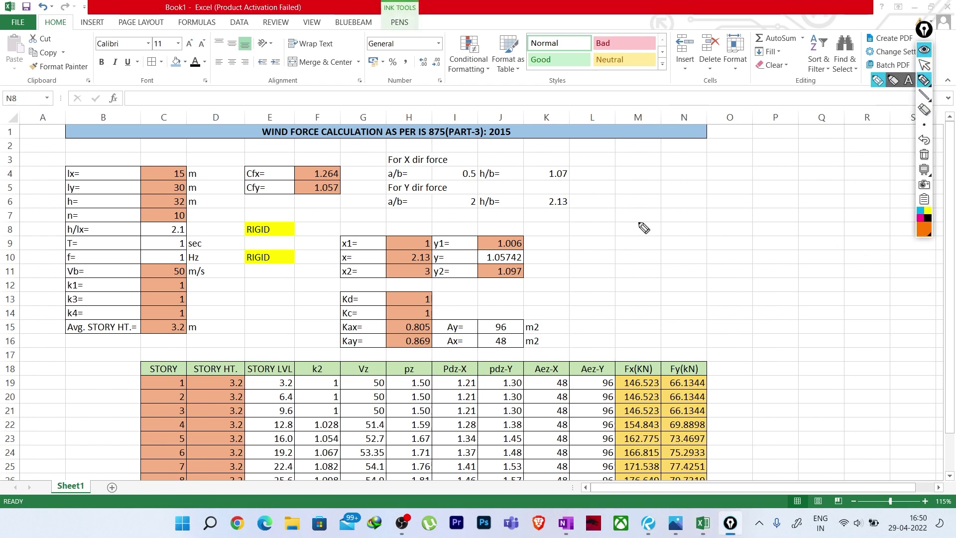
left_click_drag(643, 216, 638, 245)
left_click_drag(631, 230, 656, 226)
left_click_drag(649, 236, 658, 233)
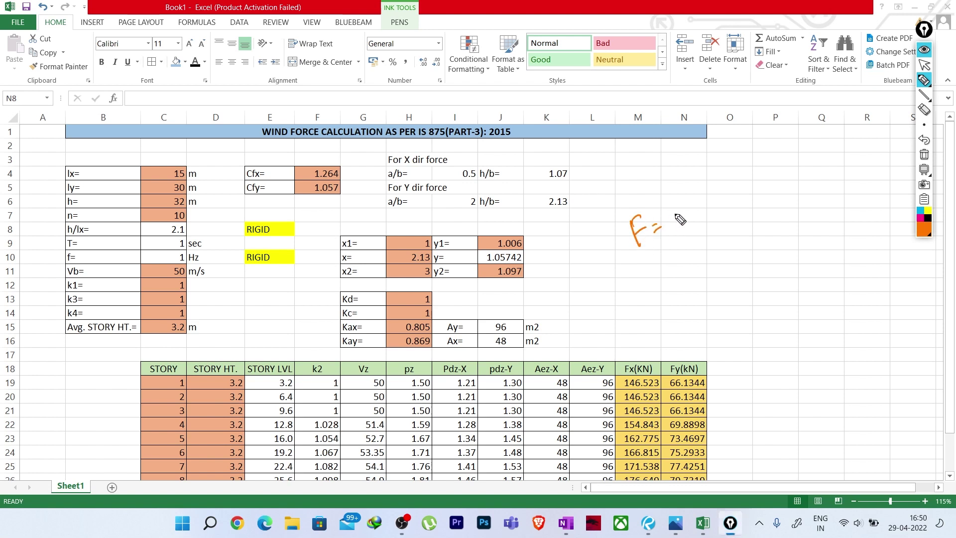
left_click_drag(682, 201, 697, 235)
left_click(708, 209)
mouse_move(719, 194)
left_mouse_down()
mouse_move(740, 180)
mouse_move(763, 183)
mouse_move(780, 155)
mouse_move(812, 157)
left_mouse_up()
left_click(767, 175)
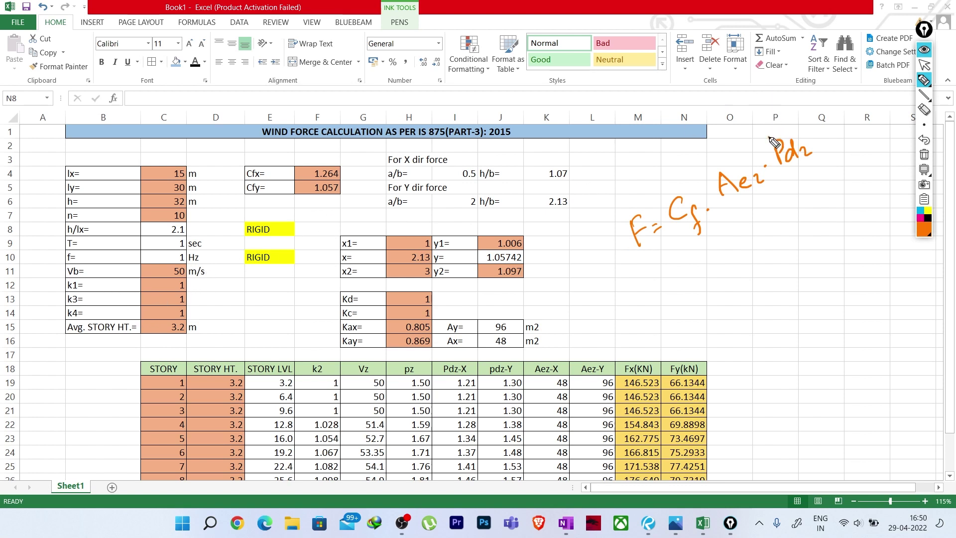
left_click_drag(767, 139, 789, 130)
left_click(815, 147)
mouse_move(829, 122)
left_mouse_down()
mouse_move(824, 143)
mouse_move(844, 143)
left_mouse_up()
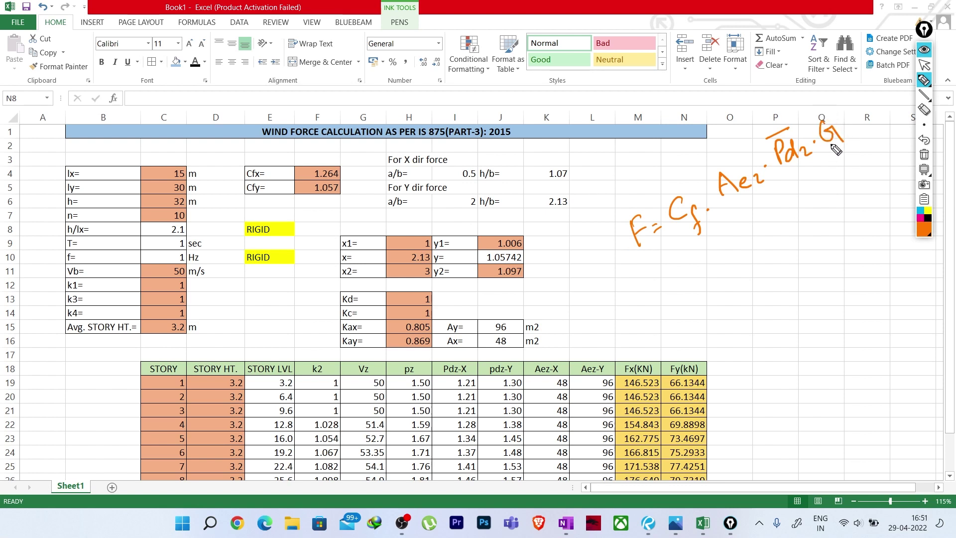
Step: Draw an arrow down from Pdz and handwrite barred k2 = ( ) with a barred Vz beneath it
left_click_drag(794, 171, 797, 194)
left_click_drag(791, 186, 806, 184)
mouse_move(765, 237)
left_mouse_down()
mouse_move(779, 251)
mouse_move(802, 247)
mouse_move(767, 225)
mouse_move(801, 221)
left_mouse_up()
left_click_drag(795, 232, 802, 227)
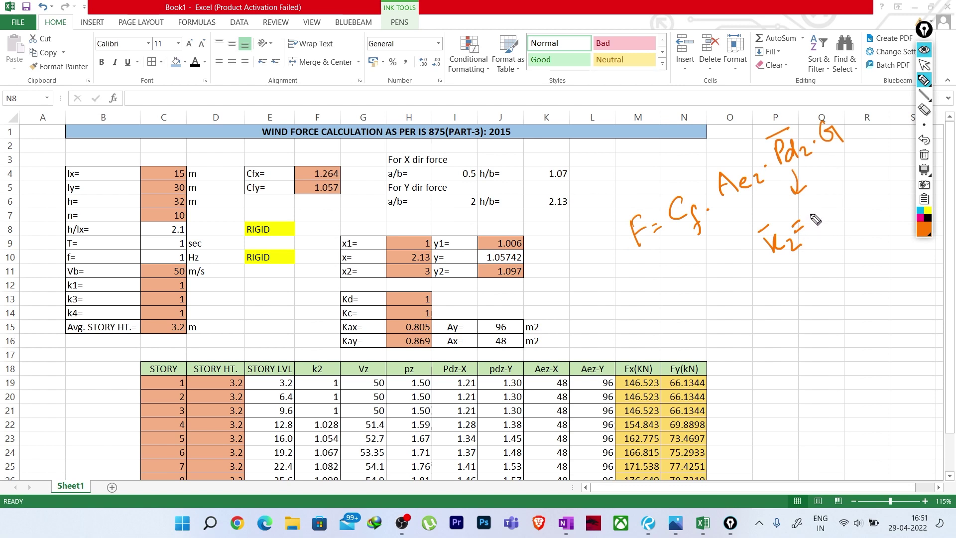
left_click_drag(821, 197, 834, 220)
left_click_drag(857, 159, 876, 189)
mouse_move(754, 300)
left_mouse_down()
mouse_move(767, 294)
mouse_move(783, 319)
left_mouse_up()
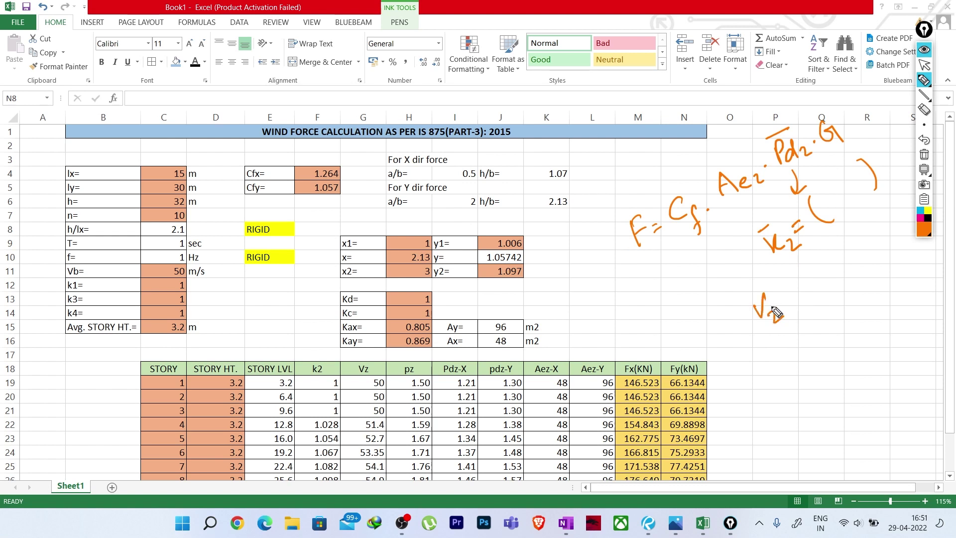
left_click_drag(747, 288, 758, 284)
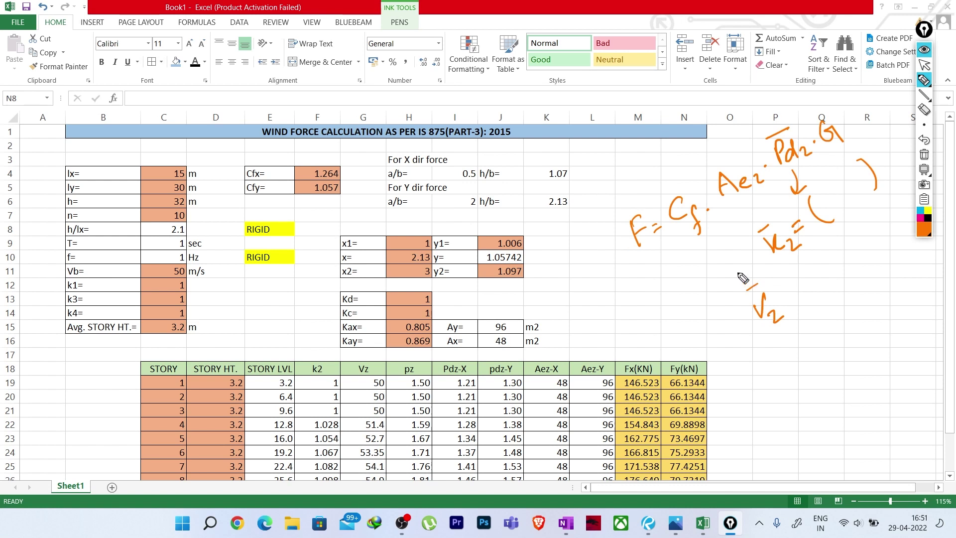
Step: Clear all handwritten annotations from the screen and leave the drawing mode
left_click(923, 155)
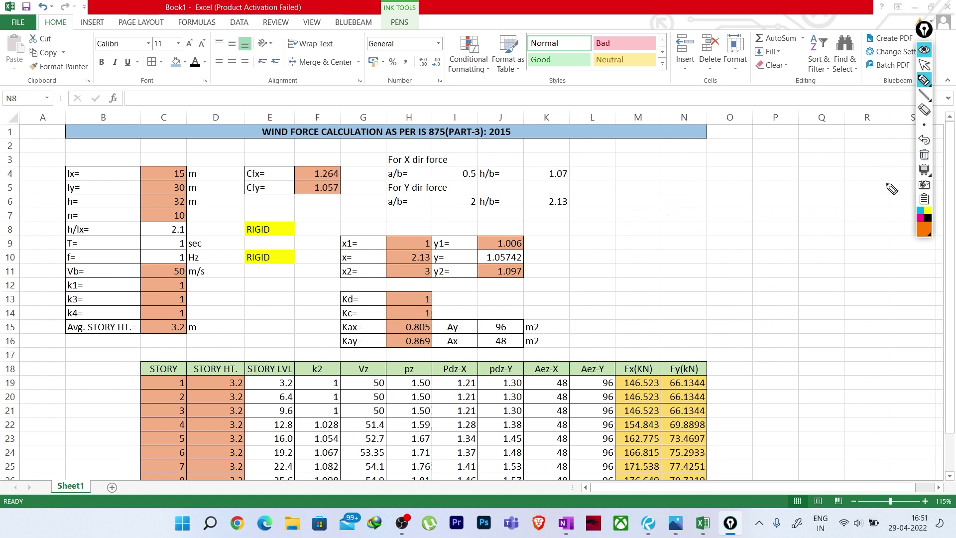
left_click(924, 66)
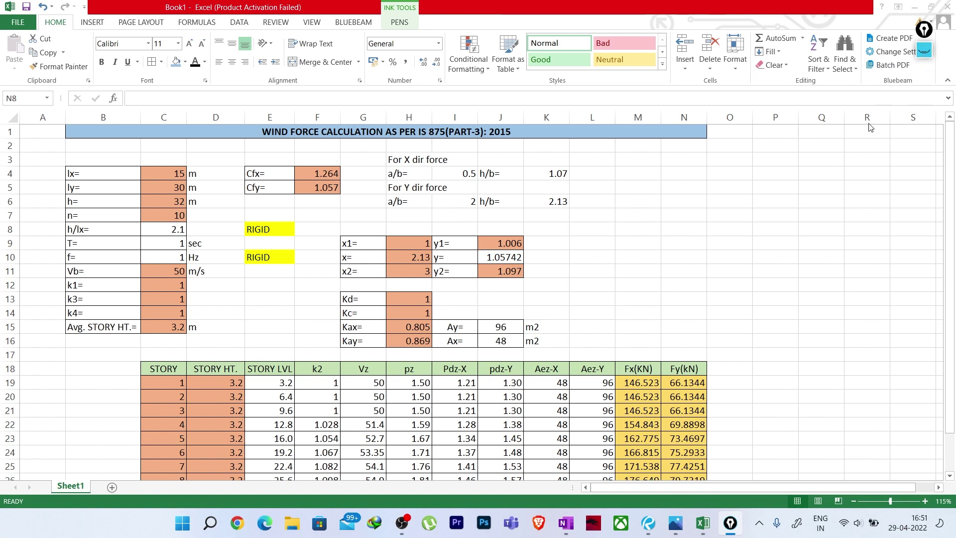